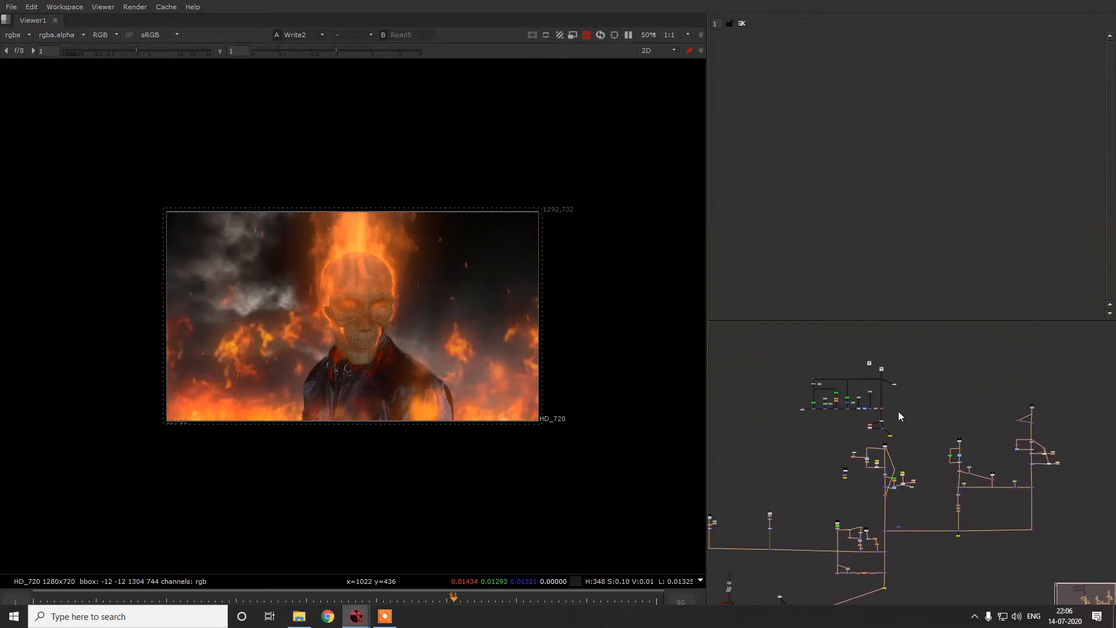
# - Open the properties of the Read node that loads the STmap_v001 EXR sequence
pyautogui.scroll(3, 901, 430)
pyautogui.keyDown('ctrl'); pyautogui.click(892, 431); pyautogui.keyUp('ctrl')
pyautogui.scroll(-2, 893, 433)
pyautogui.moveTo(892, 428)
pyautogui.mouseDown()
pyautogui.moveTo(886, 323)
pyautogui.moveTo(886, 410)
pyautogui.mouseUp()
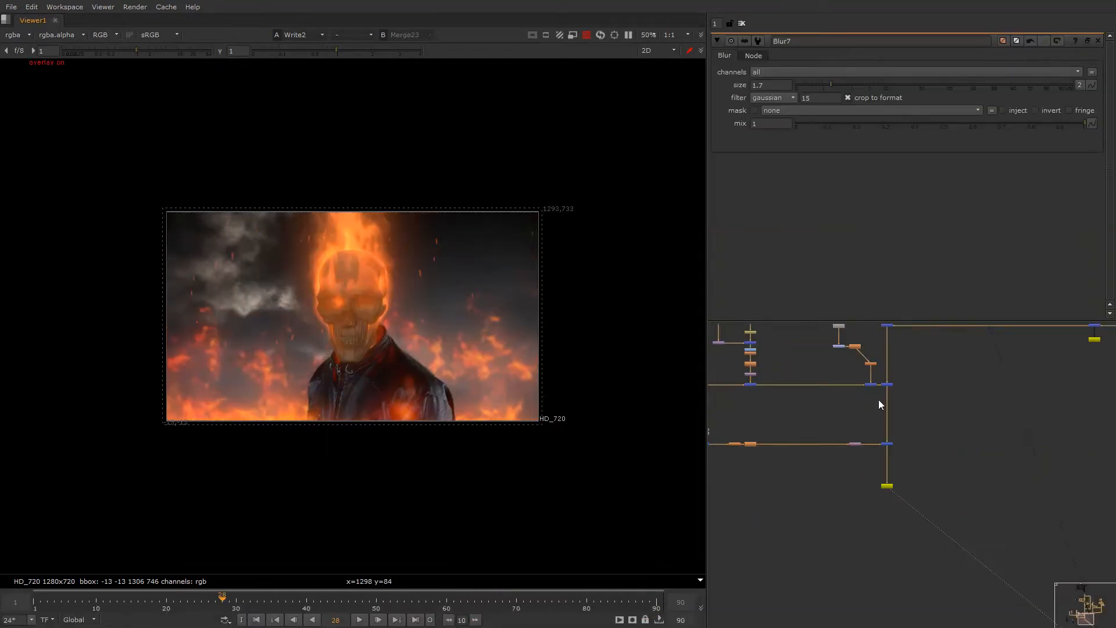
pyautogui.keyDown('alt'); pyautogui.moveTo(880, 404); pyautogui.dragTo(867, 525, button='middle'); pyautogui.keyUp('alt')
pyautogui.scroll(8, 883, 396)
pyautogui.moveTo(893, 412); pyautogui.dragTo(946, 416, button='middle')
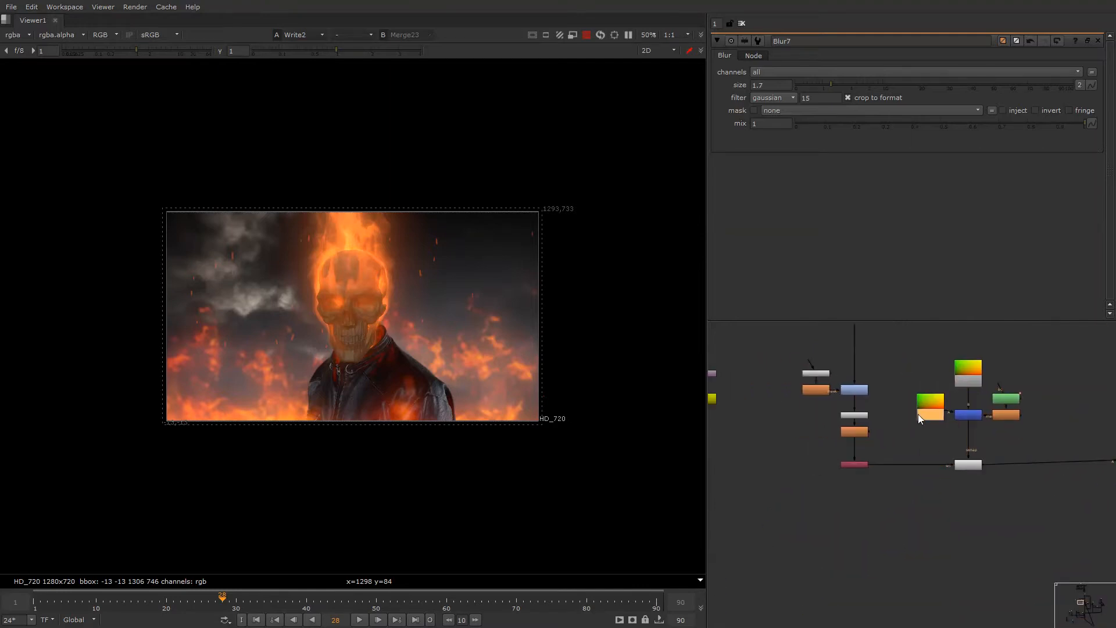
pyautogui.doubleClick(919, 414)
# - Open the properties of the VectorDistort2 node that generates the ST map from the smart vectors
pyautogui.keyDown('alt'); pyautogui.moveTo(800, 420); pyautogui.dragTo(953, 424); pyautogui.keyUp('alt')
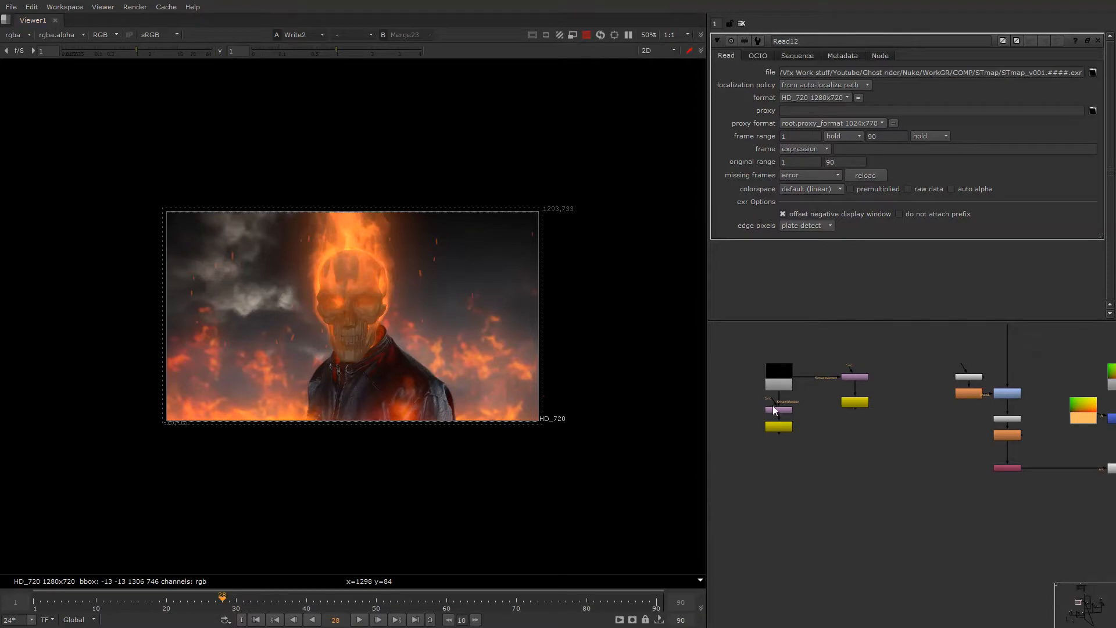
pyautogui.scroll(2, 861, 381)
pyautogui.doubleClick(864, 373)
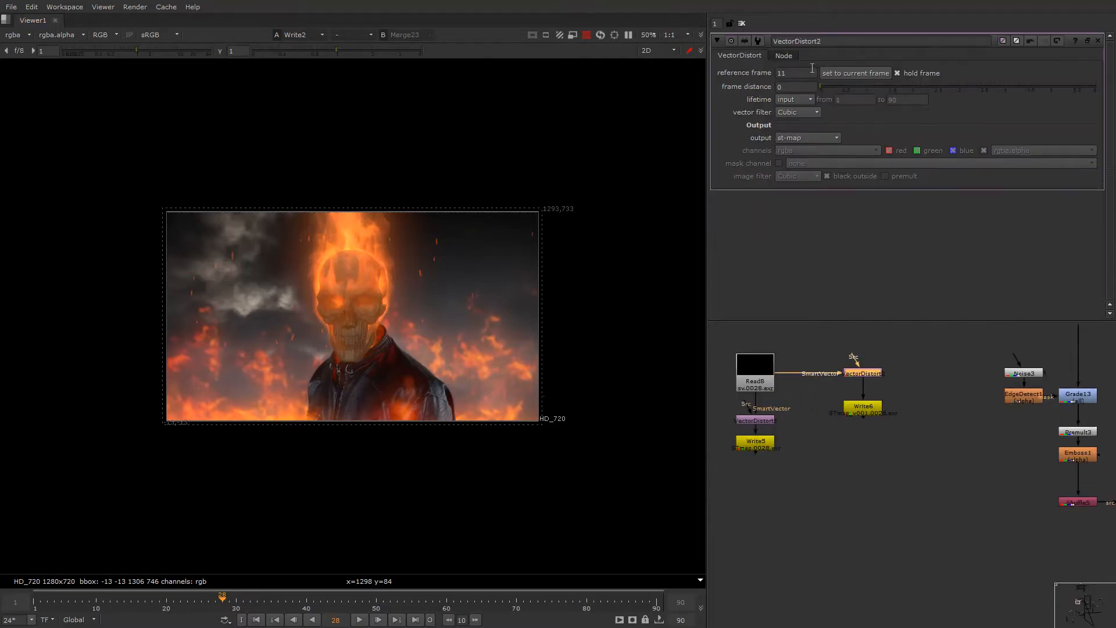
# - Open the Roto14 node beside the STmap branch and hide the viewer overlay
pyautogui.moveTo(826, 422)
pyautogui.keyDown('alt'); pyautogui.mouseDown(button='middle')
pyautogui.moveTo(849, 437)
pyautogui.moveTo(827, 426)
pyautogui.mouseUp(button='middle'); pyautogui.keyUp('alt')
pyautogui.keyDown('alt'); pyautogui.moveTo(886, 585); pyautogui.dragTo(863, 534); pyautogui.keyUp('alt')
pyautogui.keyDown('alt'); pyautogui.moveTo(859, 468); pyautogui.dragTo(865, 619); pyautogui.keyUp('alt')
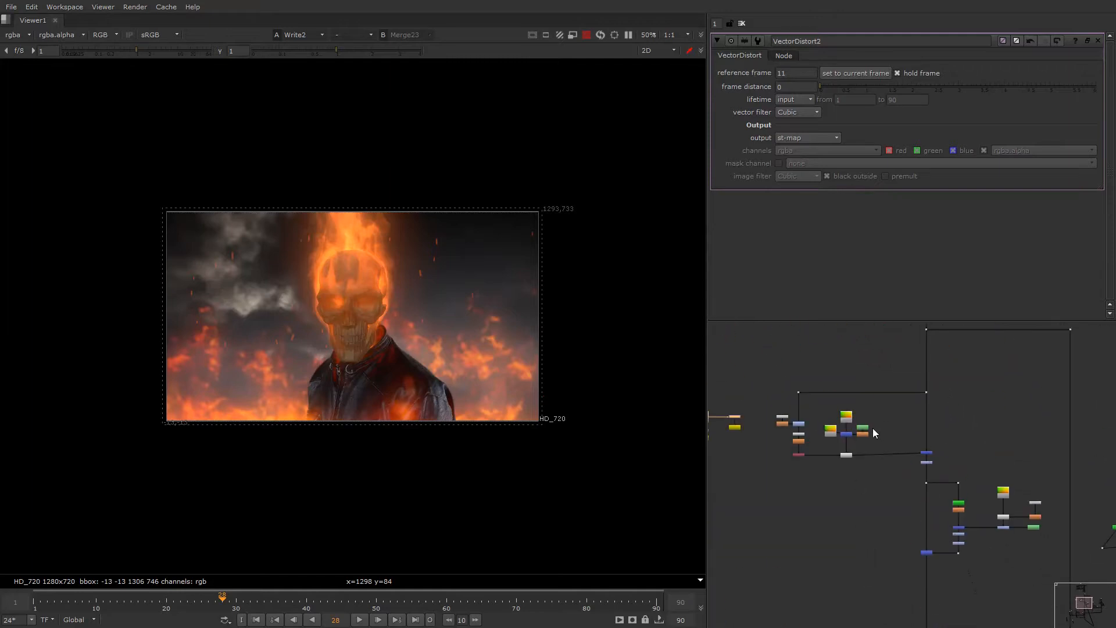
pyautogui.doubleClick(863, 430)
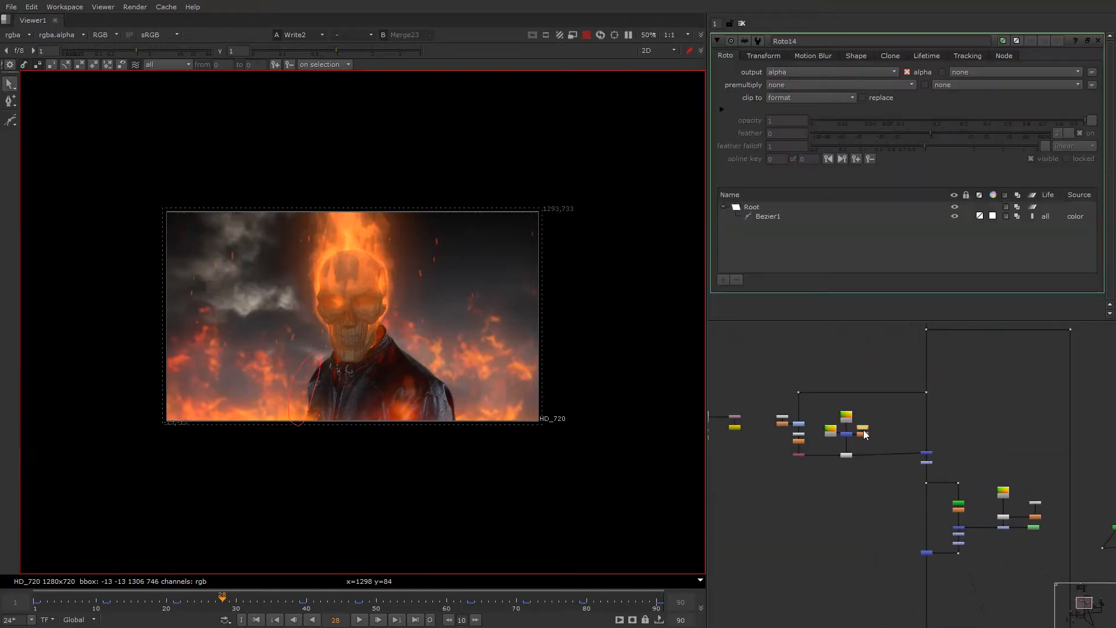
pyautogui.click(134, 65)
pyautogui.rightClick(395, 121)
pyautogui.click(401, 137)
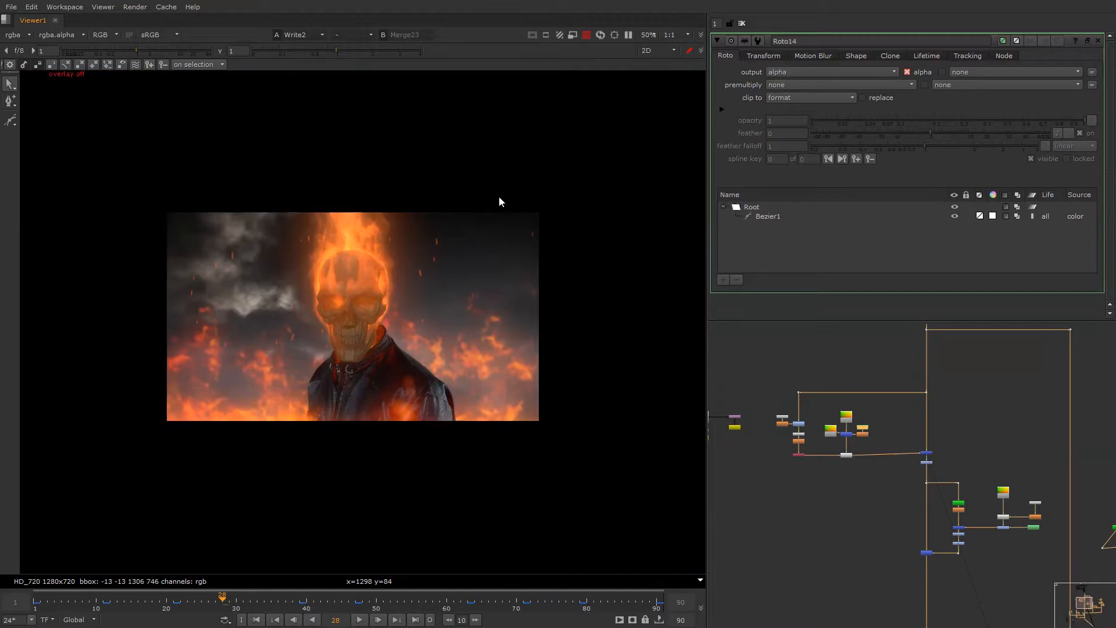
# - Disable the three Glow nodes in the fire branch above the final merge
pyautogui.keyDown('alt'); pyautogui.scroll(-3, 885, 385); pyautogui.keyUp('alt')
pyautogui.keyDown('alt'); pyautogui.moveTo(905, 456); pyautogui.dragTo(858, 348); pyautogui.keyUp('alt')
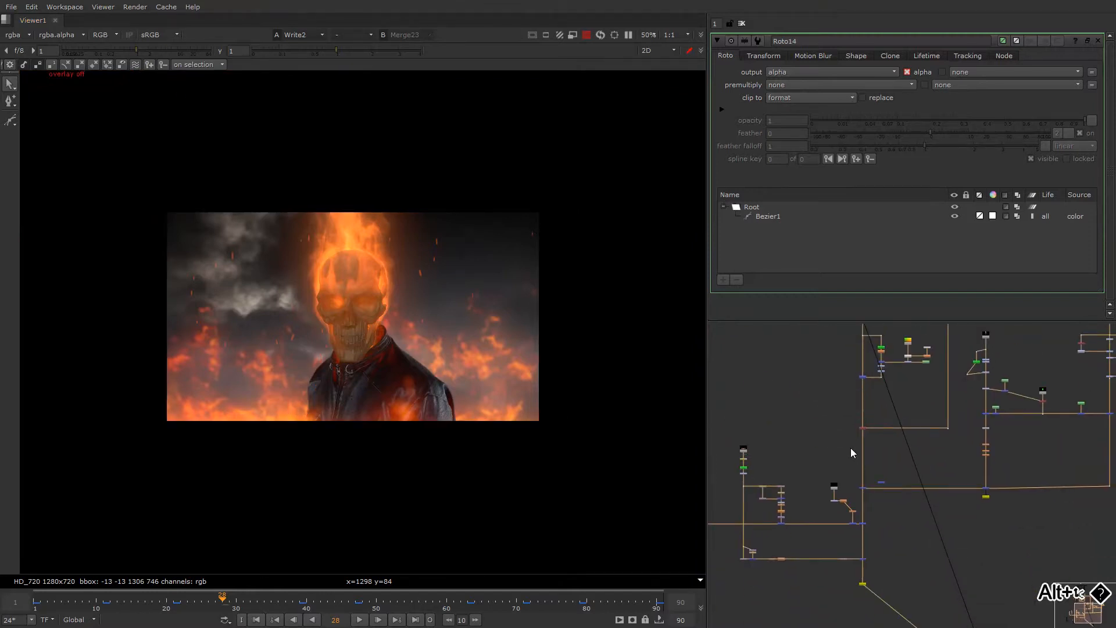
pyautogui.keyDown('alt'); pyautogui.moveTo(948, 467); pyautogui.dragTo(891, 441); pyautogui.keyUp('alt')
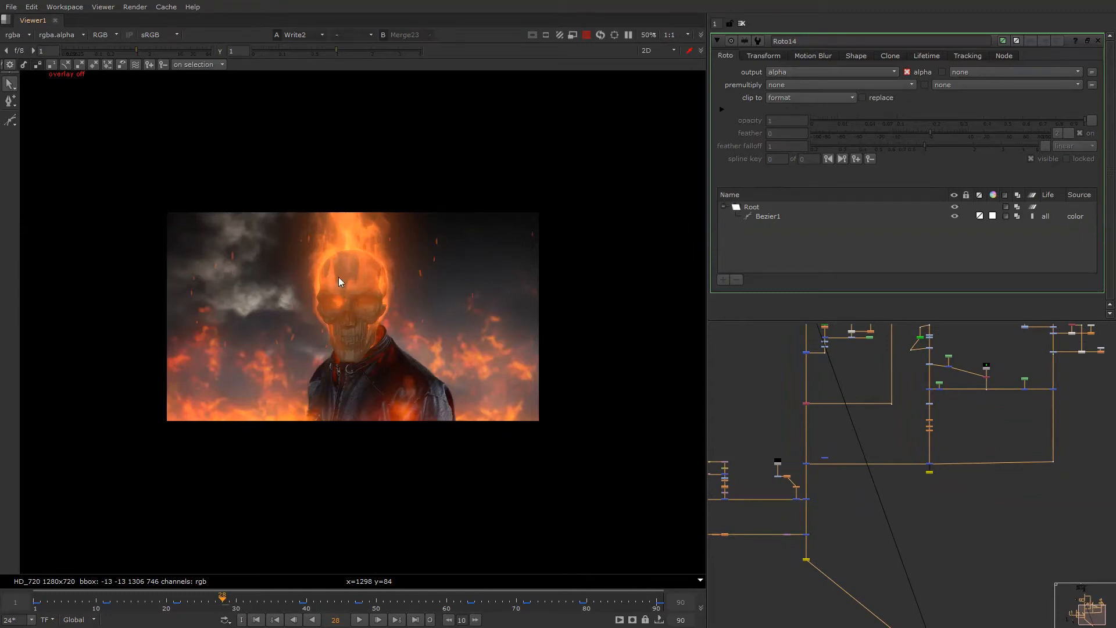
pyautogui.keyDown('alt'); pyautogui.moveTo(949, 395); pyautogui.dragTo(770, 530); pyautogui.keyUp('alt')
pyautogui.scroll(3, 888, 459)
pyautogui.press('d')
pyautogui.scroll(-4, 883, 474)
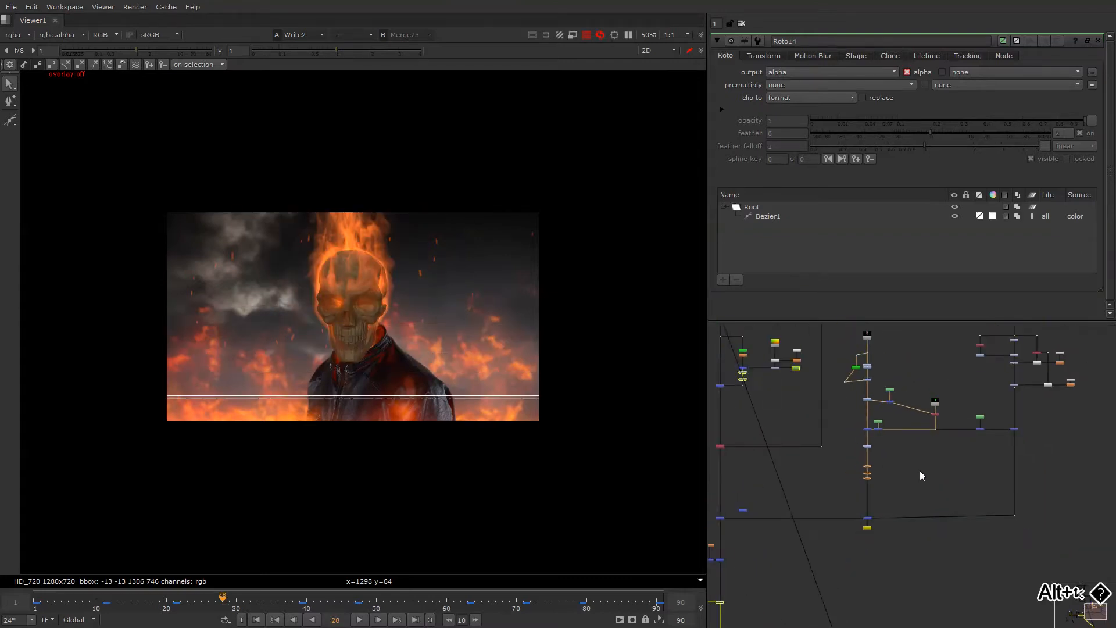
# - Add a ColorCorrect after the Grade10 node with master contrast 1.24 and gain 0.62
pyautogui.keyDown('alt'); pyautogui.moveTo(943, 472); pyautogui.dragTo(935, 439); pyautogui.keyUp('alt')
pyautogui.scroll(5, 937, 442)
pyautogui.doubleClick(942, 443)
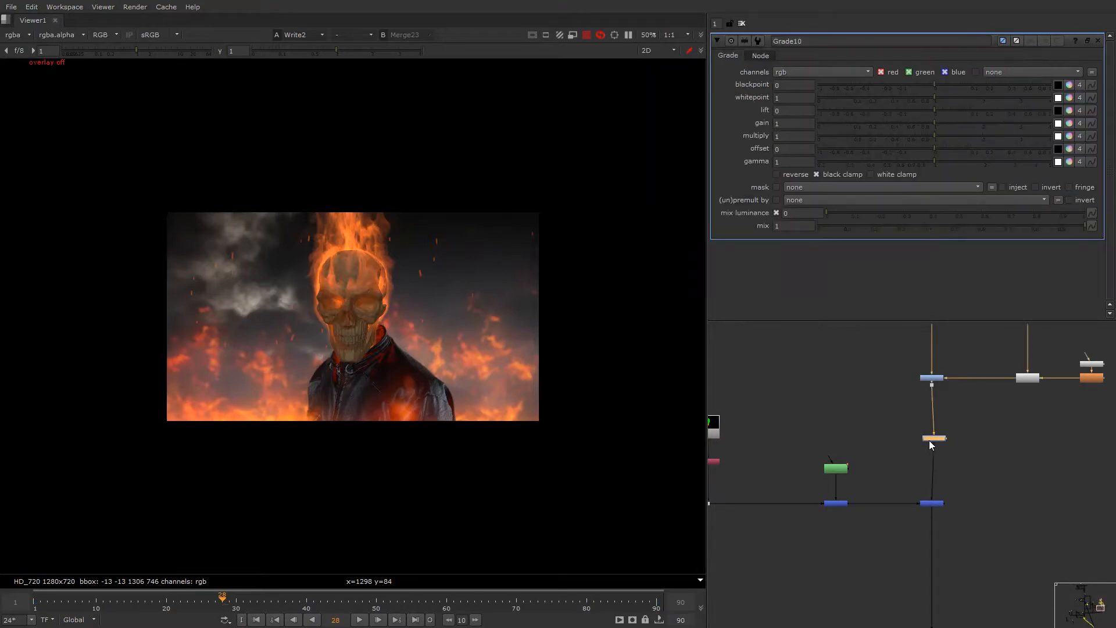
pyautogui.moveTo(932, 125)
pyautogui.mouseDown()
pyautogui.moveTo(900, 123)
pyautogui.moveTo(931, 125)
pyautogui.mouseUp()
pyautogui.press('c')
pyautogui.moveTo(940, 110); pyautogui.dragTo(909, 131)
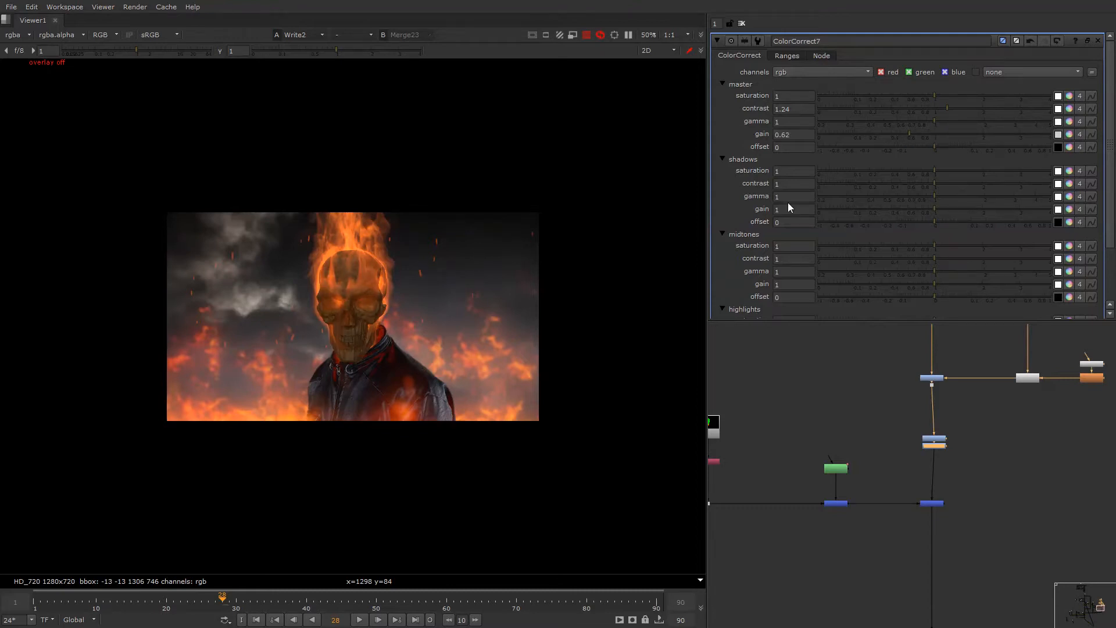
# - Toggle the new ColorCorrect node off and on to compare the skull with and without it
pyautogui.press('d')
pyautogui.press('d')
pyautogui.press('d')
pyautogui.press('d')
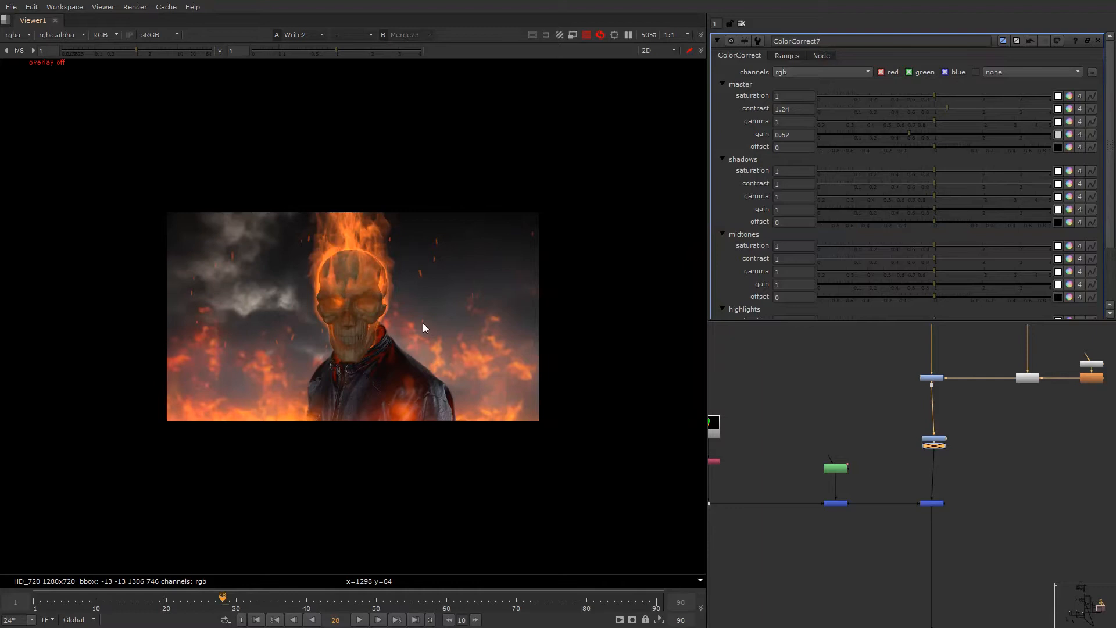
# - Open the Grade9 node in the fire branch and adjust its whitepoint
pyautogui.scroll(-4, 891, 418)
pyautogui.keyDown('alt'); pyautogui.moveTo(858, 463); pyautogui.dragTo(994, 410); pyautogui.keyUp('alt')
pyautogui.scroll(2, 832, 387)
pyautogui.click(849, 372)
pyautogui.doubleClick(845, 367)
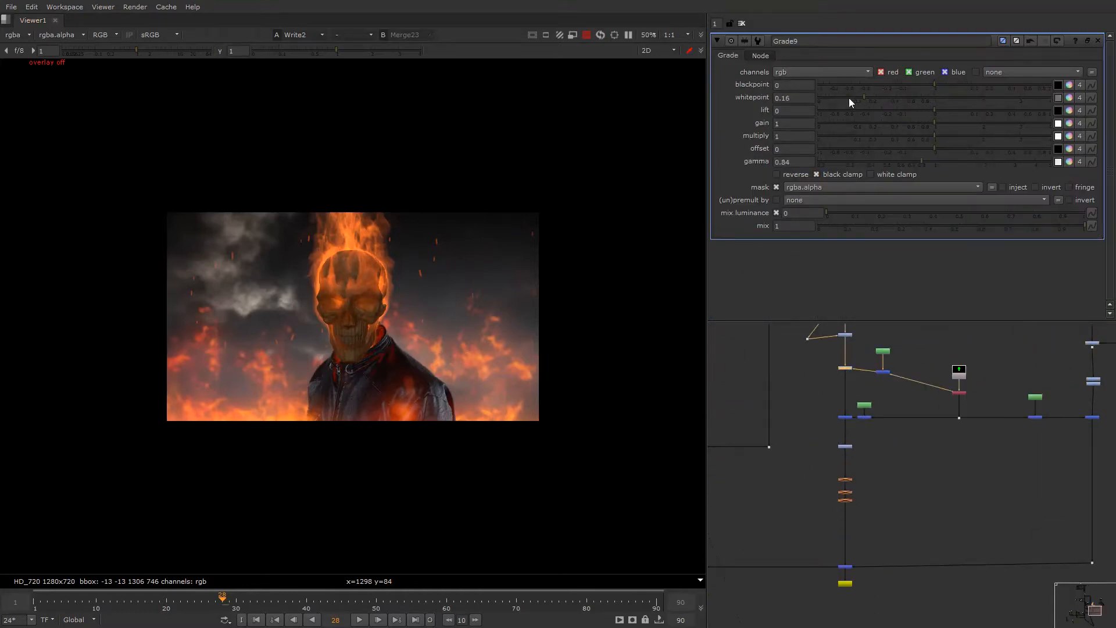
pyautogui.moveTo(852, 98); pyautogui.dragTo(863, 100)
# - Set the whitepoint of the Grade17 node above the disabled glows to 0.56
pyautogui.scroll(-3, 1013, 476)
pyautogui.keyDown('alt'); pyautogui.moveTo(906, 504); pyautogui.dragTo(944, 459); pyautogui.keyUp('alt')
pyautogui.scroll(1, 951, 407)
pyautogui.moveTo(952, 411); pyautogui.dragTo(951, 408)
pyautogui.scroll(2, 952, 407)
pyautogui.doubleClick(952, 412)
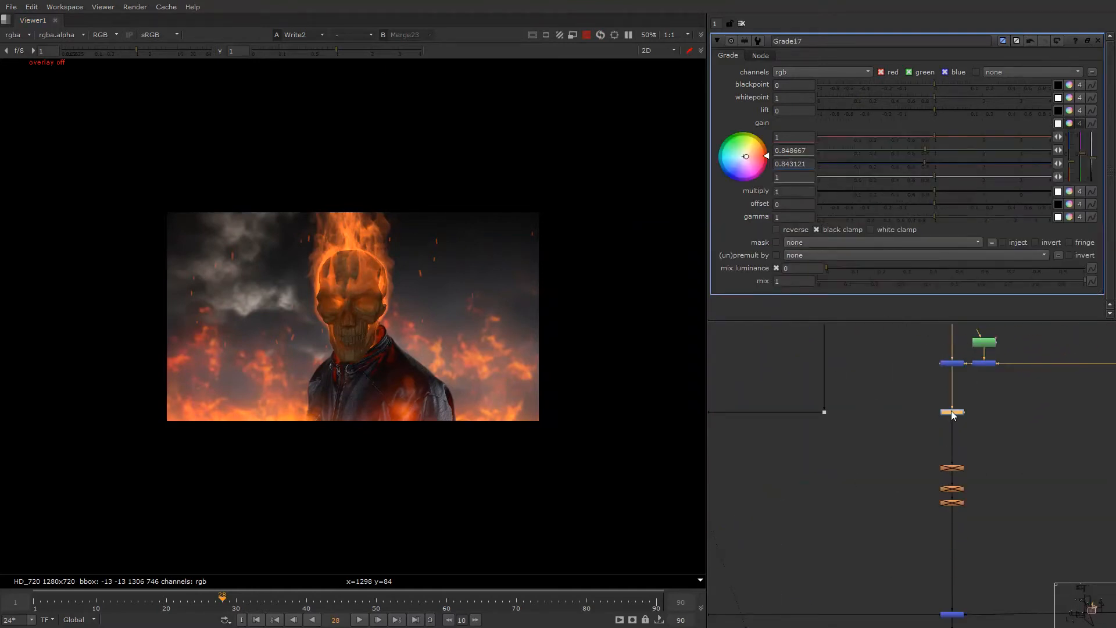
pyautogui.moveTo(925, 99); pyautogui.dragTo(909, 96)
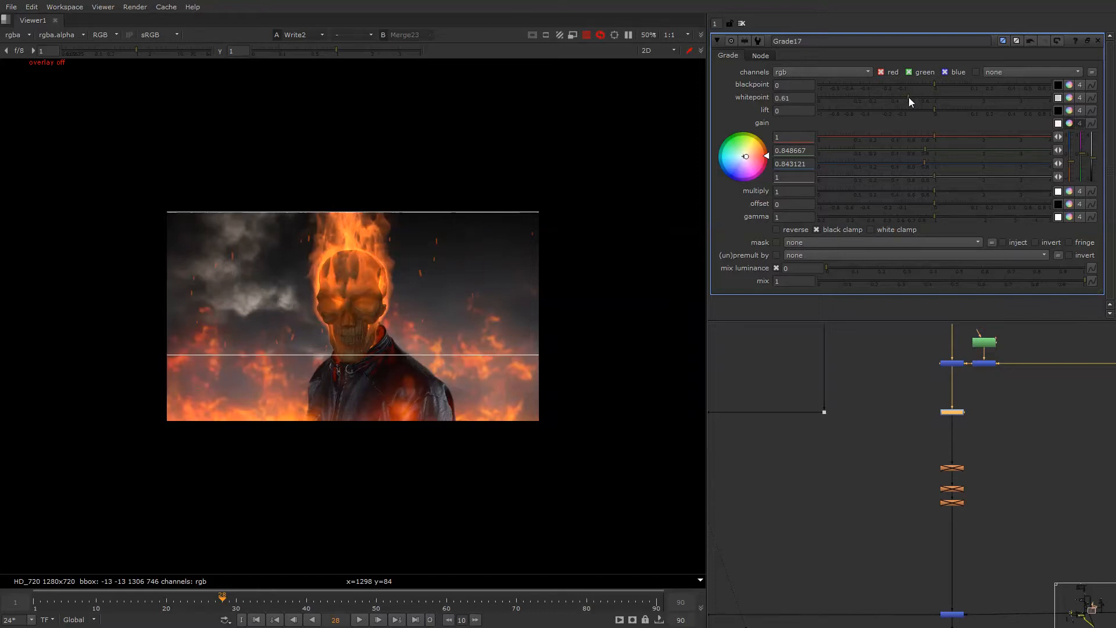
pyautogui.moveTo(908, 97); pyautogui.dragTo(905, 97)
# - Re-enable the first Glow node below Grade17 and adjust its size and brightness
pyautogui.click(946, 468)
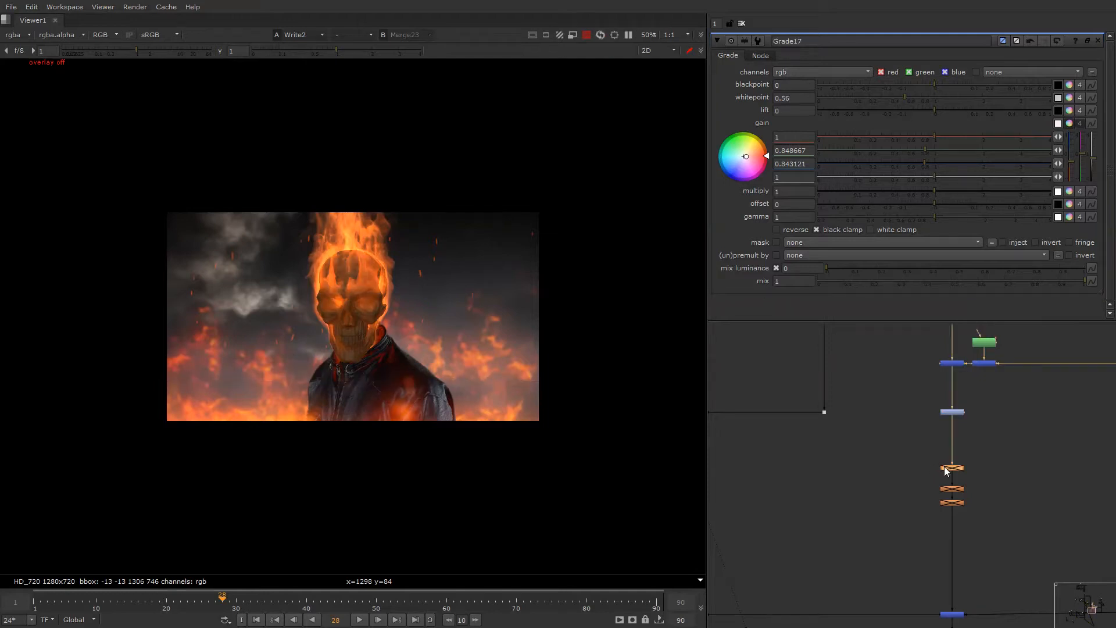
pyautogui.press('d')
pyautogui.doubleClick(946, 468)
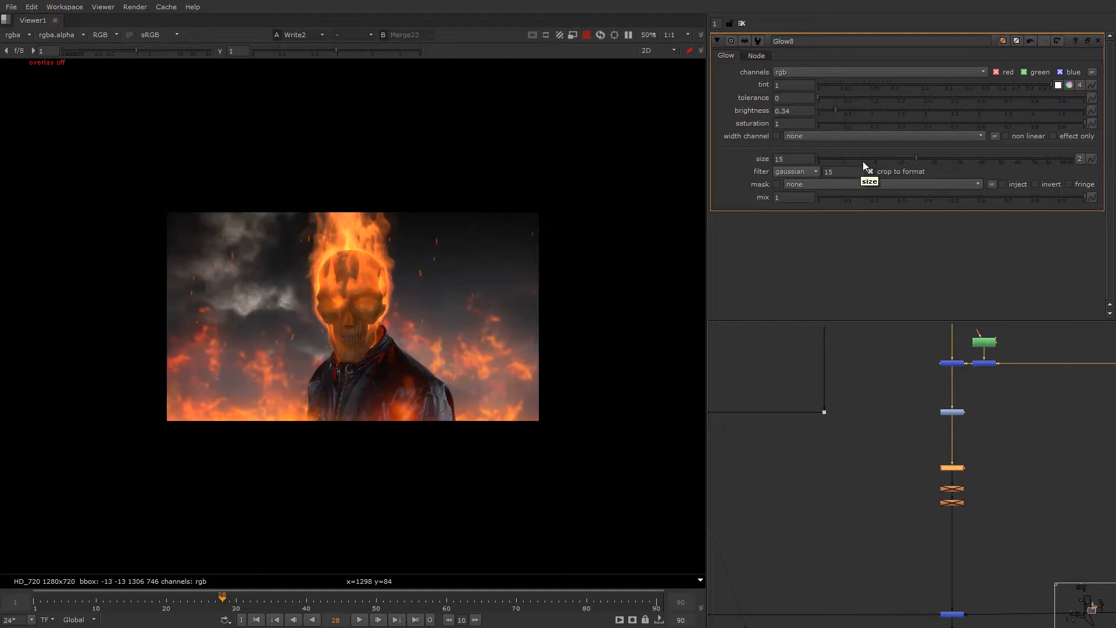
pyautogui.click(864, 157)
pyautogui.moveTo(840, 111); pyautogui.dragTo(845, 117)
# - Re-enable the second Glow node with size 63 and brightness 0.28, and turn the third Glow back on
pyautogui.keyDown('alt'); pyautogui.moveTo(907, 490); pyautogui.dragTo(863, 429); pyautogui.keyUp('alt')
pyautogui.doubleClick(904, 429)
pyautogui.press('d')
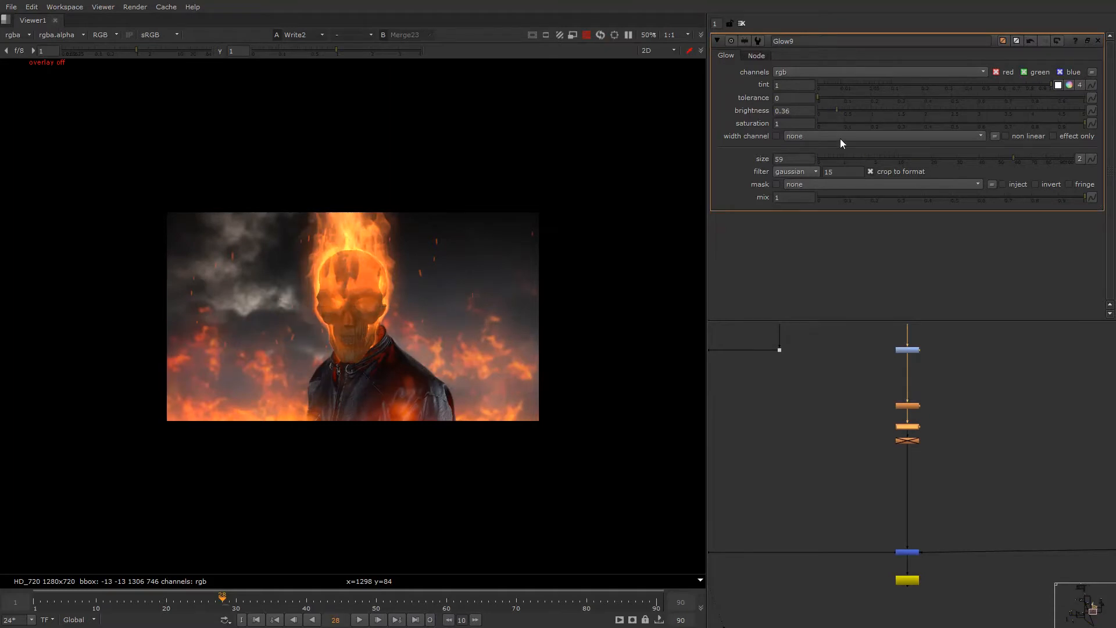
pyautogui.moveTo(1020, 161); pyautogui.dragTo(1037, 165)
pyautogui.moveTo(837, 110); pyautogui.dragTo(832, 117)
pyautogui.click(899, 440)
pyautogui.press('d')
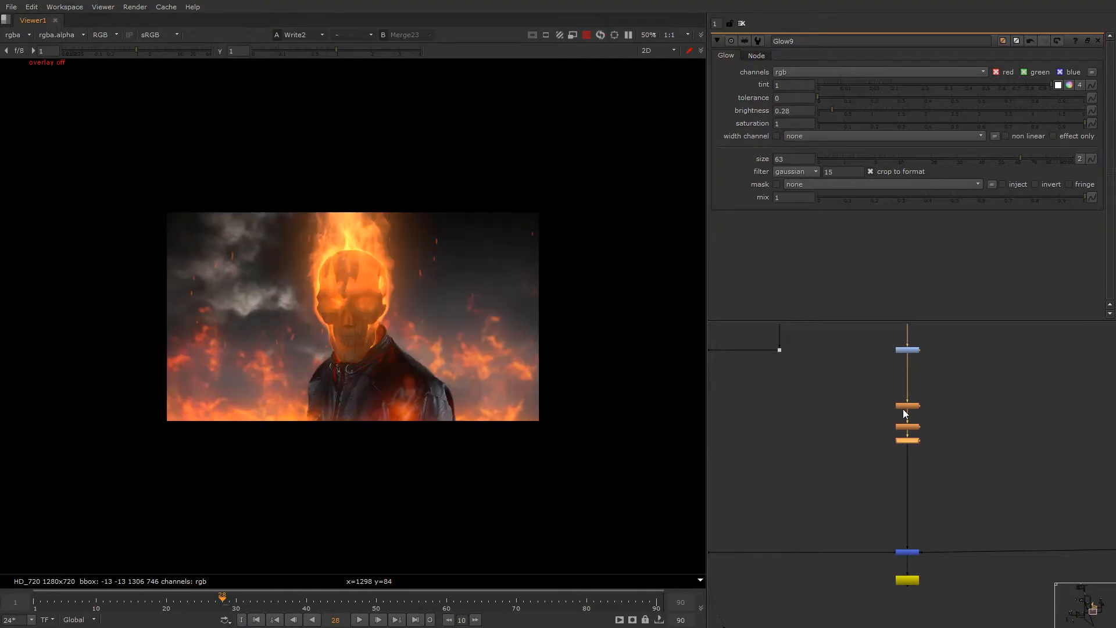
# - Set the whitepoint of the alpha-masked Grade5 node to 0.28 while checking the skull's edge close up
pyautogui.keyDown('alt'); pyautogui.moveTo(364, 289); pyautogui.dragTo(492, 291, button='middle'); pyautogui.keyUp('alt')
pyautogui.moveTo(868, 402); pyautogui.dragTo(858, 562, button='middle')
pyautogui.click(908, 370)
pyautogui.click(906, 376)
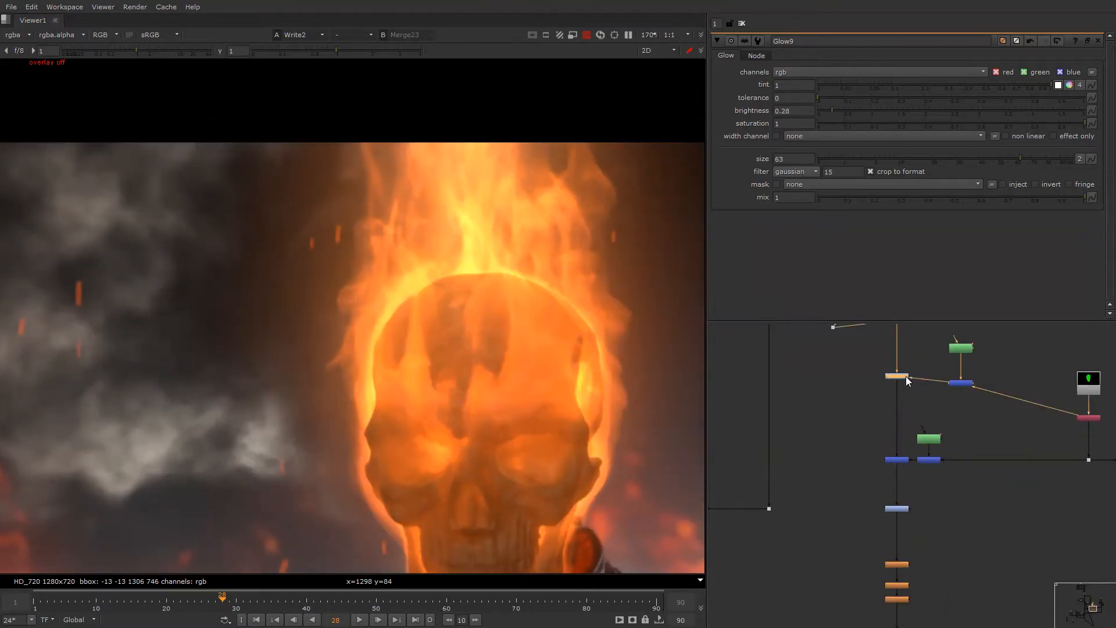
pyautogui.moveTo(906, 375); pyautogui.dragTo(890, 441, button='middle')
pyautogui.click(891, 433)
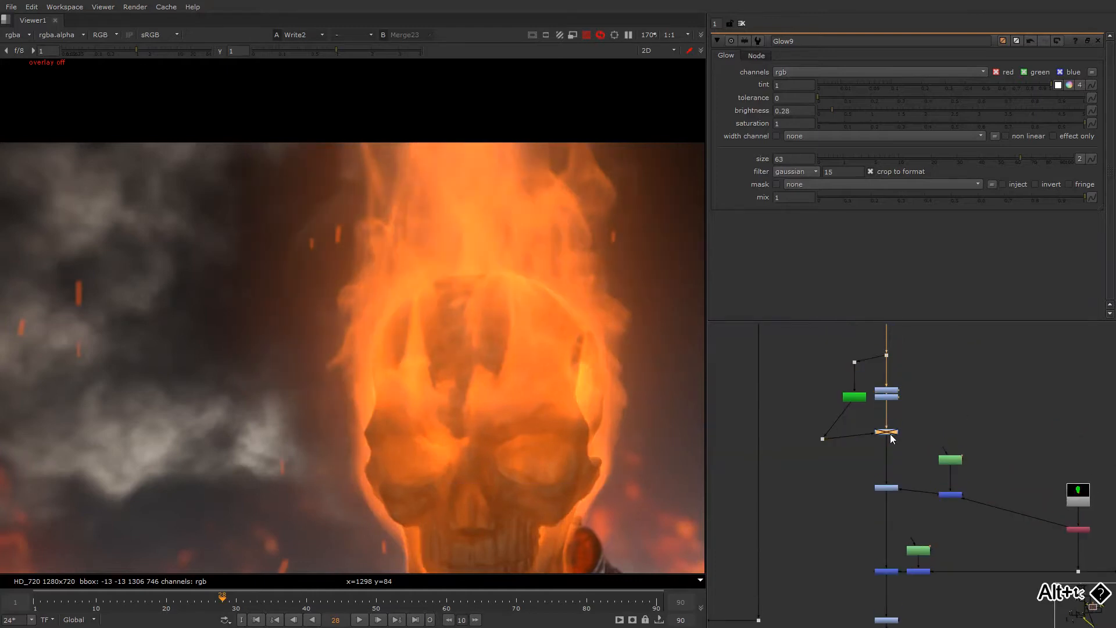
pyautogui.doubleClick(891, 433)
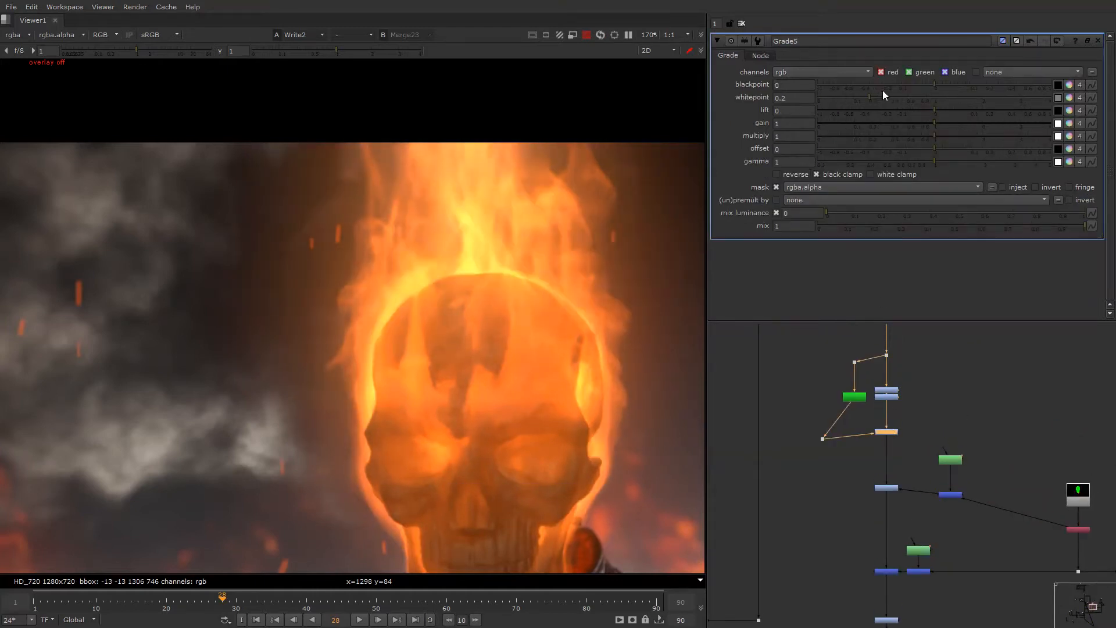
pyautogui.moveTo(892, 97)
pyautogui.mouseDown()
pyautogui.moveTo(903, 98)
pyautogui.moveTo(881, 98)
pyautogui.mouseUp()
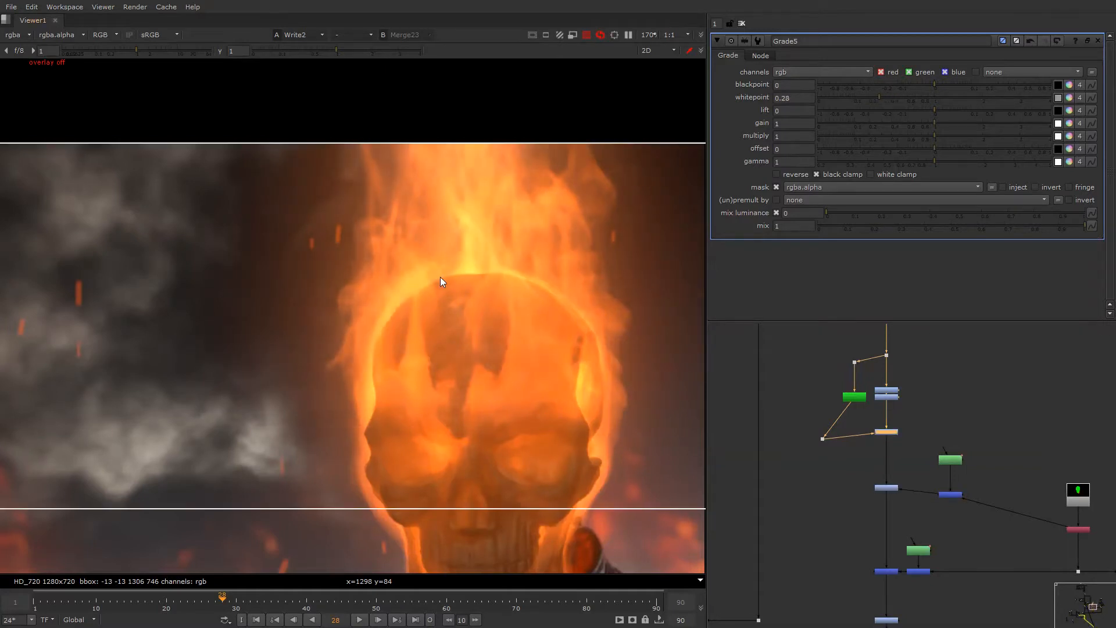
# - Shift the gain colour of the Grade17 node further toward red
pyautogui.press('f')
pyautogui.rightClick(432, 253)
pyautogui.click(399, 321)
pyautogui.keyDown('alt'); pyautogui.moveTo(399, 320); pyautogui.dragTo(416, 292); pyautogui.keyUp('alt')
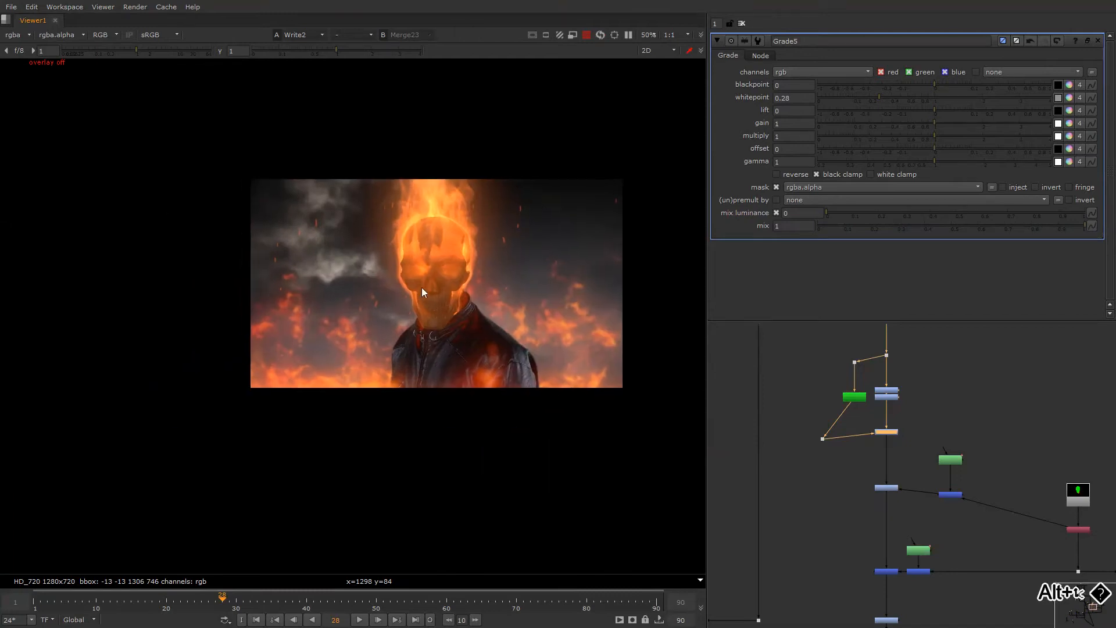
pyautogui.keyDown('alt'); pyautogui.moveTo(907, 451); pyautogui.dragTo(893, 400); pyautogui.keyUp('alt')
pyautogui.moveTo(854, 506)
pyautogui.keyDown('alt'); pyautogui.mouseDown()
pyautogui.moveTo(837, 374)
pyautogui.moveTo(822, 458)
pyautogui.mouseUp(); pyautogui.keyUp('alt')
pyautogui.doubleClick(854, 440)
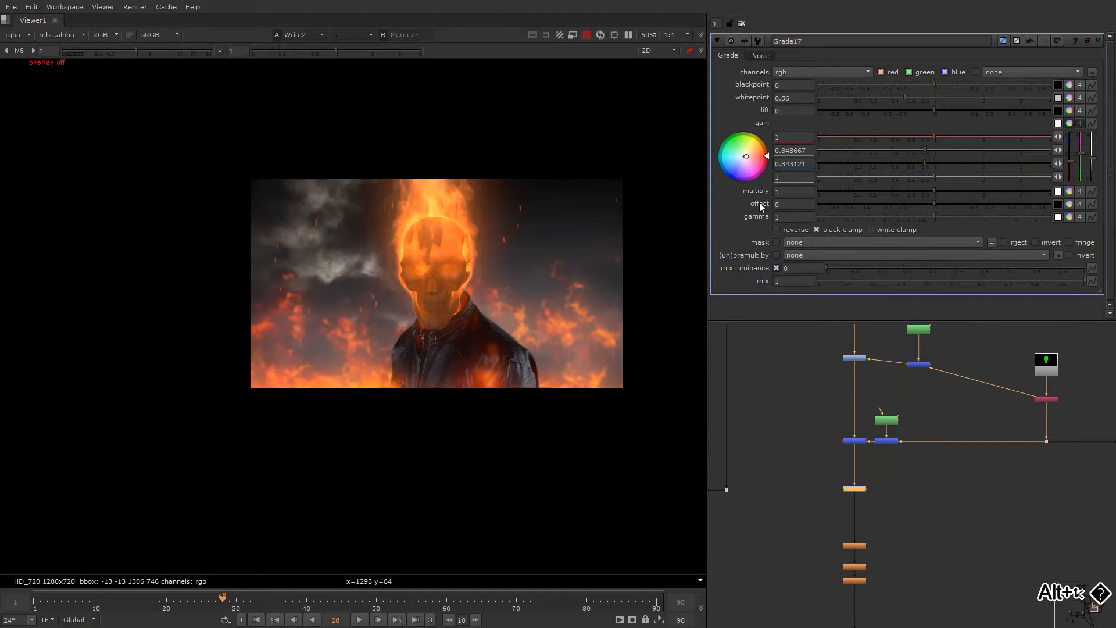
pyautogui.moveTo(751, 156); pyautogui.dragTo(797, 160)
# - Tint the Grade5 gain toward red with green 0.749974 and blue 0.688547
pyautogui.keyDown('alt'); pyautogui.moveTo(969, 386); pyautogui.dragTo(946, 516); pyautogui.keyUp('alt')
pyautogui.doubleClick(829, 433)
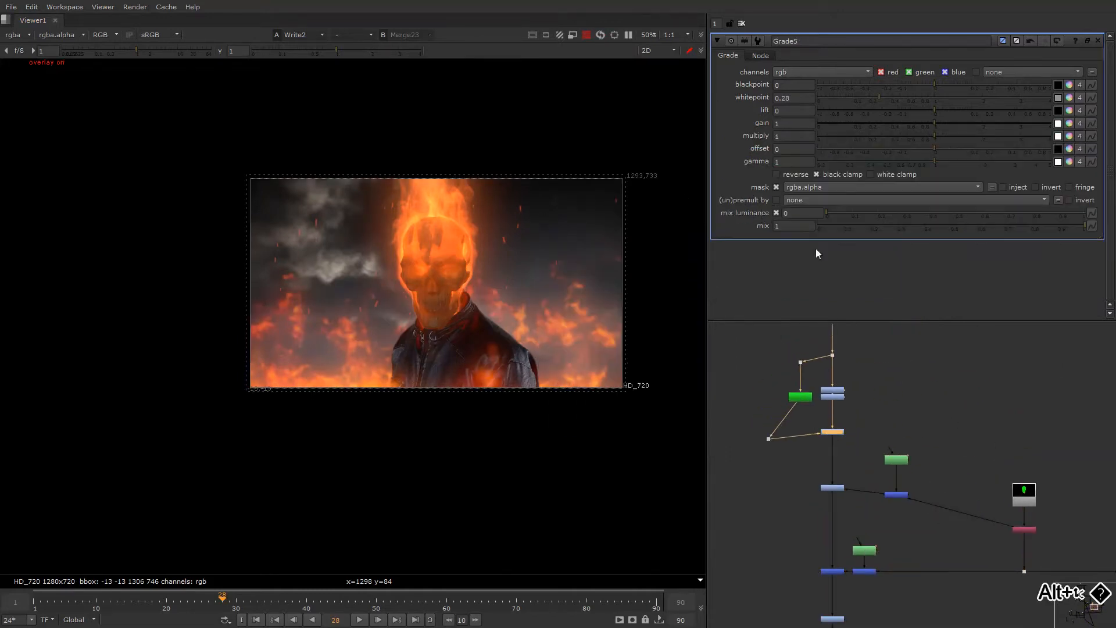
pyautogui.click(1067, 125)
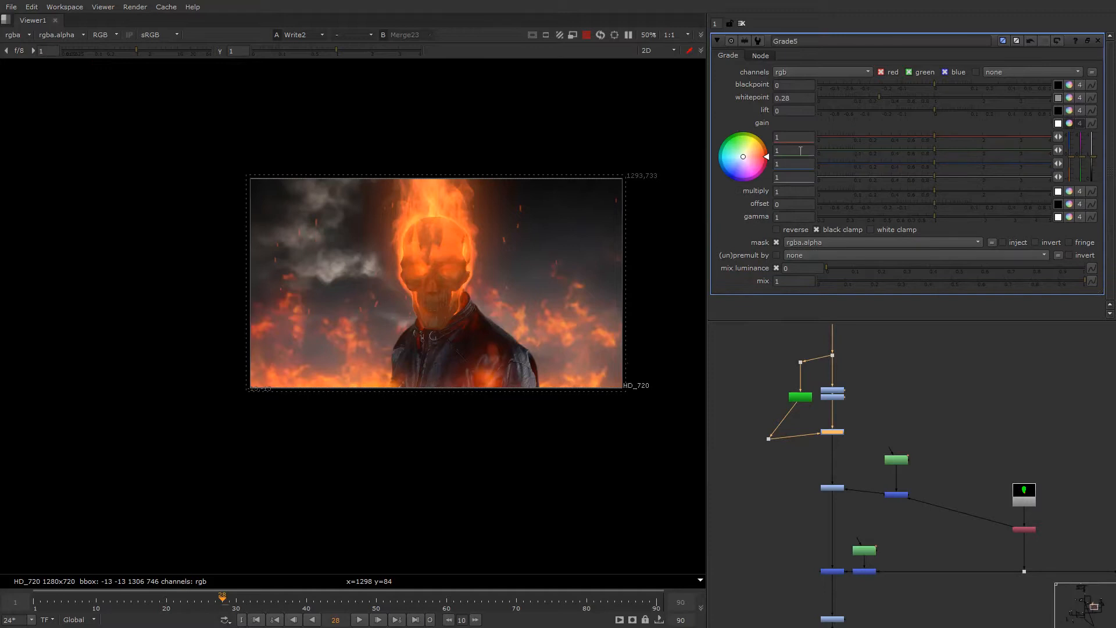
pyautogui.moveTo(762, 155)
pyautogui.mouseDown()
pyautogui.moveTo(862, 143)
pyautogui.moveTo(822, 142)
pyautogui.mouseUp()
pyautogui.press('o')
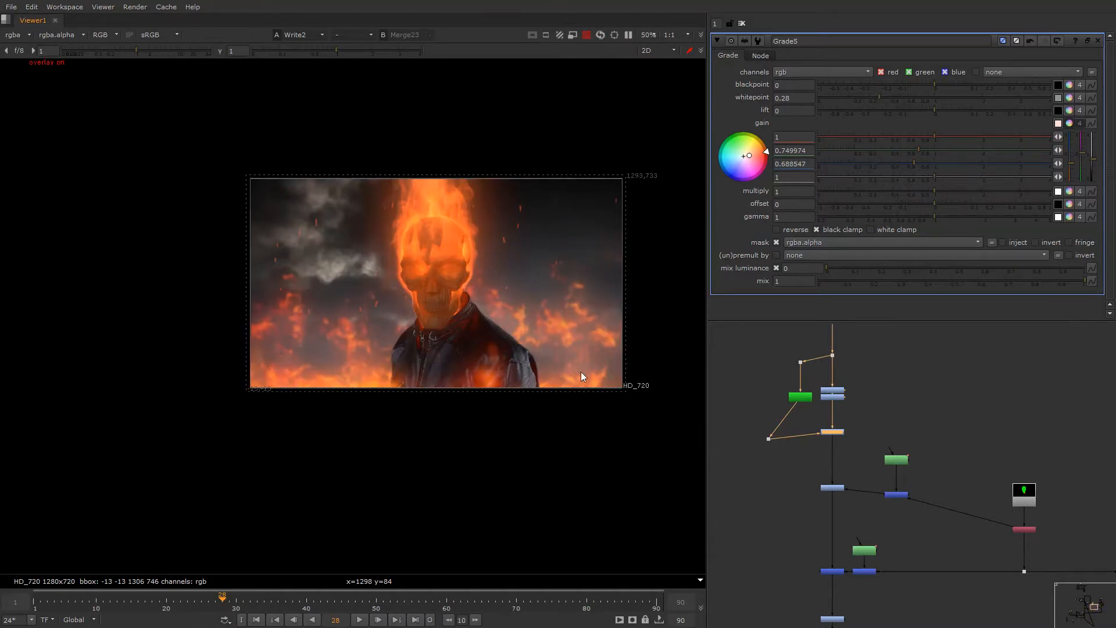
# - Compare the Read5 footage with the current Write2 composite in the viewer
pyautogui.scroll(-3, 872, 423)
pyautogui.keyDown('alt'); pyautogui.moveTo(837, 491); pyautogui.dragTo(867, 390); pyautogui.keyUp('alt')
pyautogui.keyDown('alt'); pyautogui.moveTo(850, 437); pyautogui.dragTo(887, 360); pyautogui.keyUp('alt')
pyautogui.keyDown('alt'); pyautogui.moveTo(794, 459); pyautogui.dragTo(890, 419); pyautogui.keyUp('alt')
pyautogui.moveTo(761, 469)
pyautogui.keyDown('alt'); pyautogui.mouseDown()
pyautogui.moveTo(842, 426)
pyautogui.moveTo(957, 410)
pyautogui.mouseUp(); pyautogui.keyUp('alt')
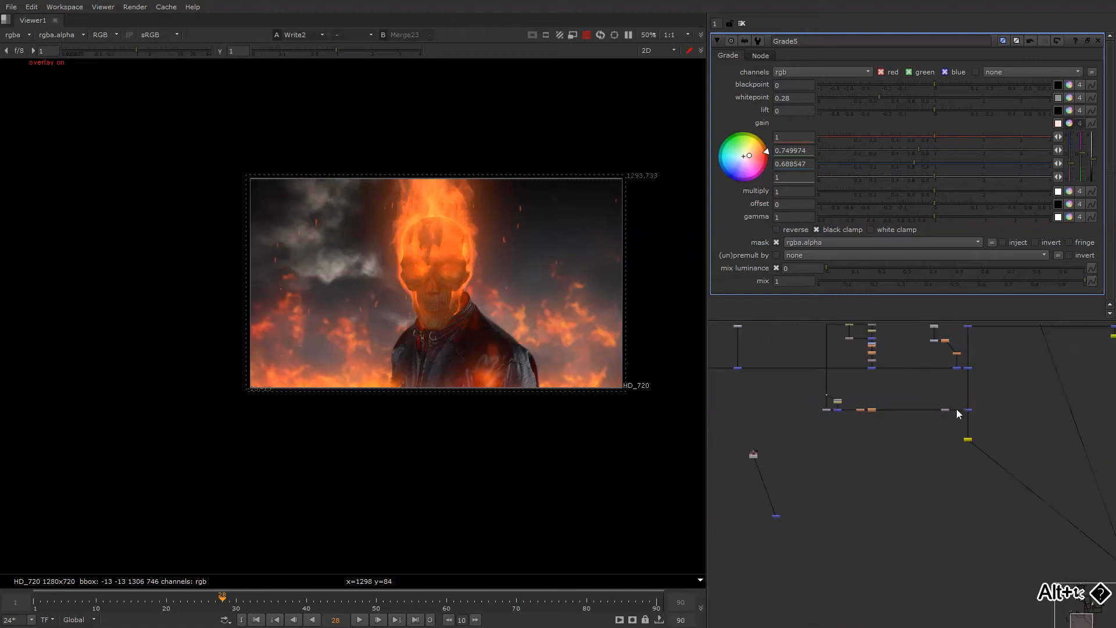
pyautogui.click(754, 455)
pyautogui.press('1')
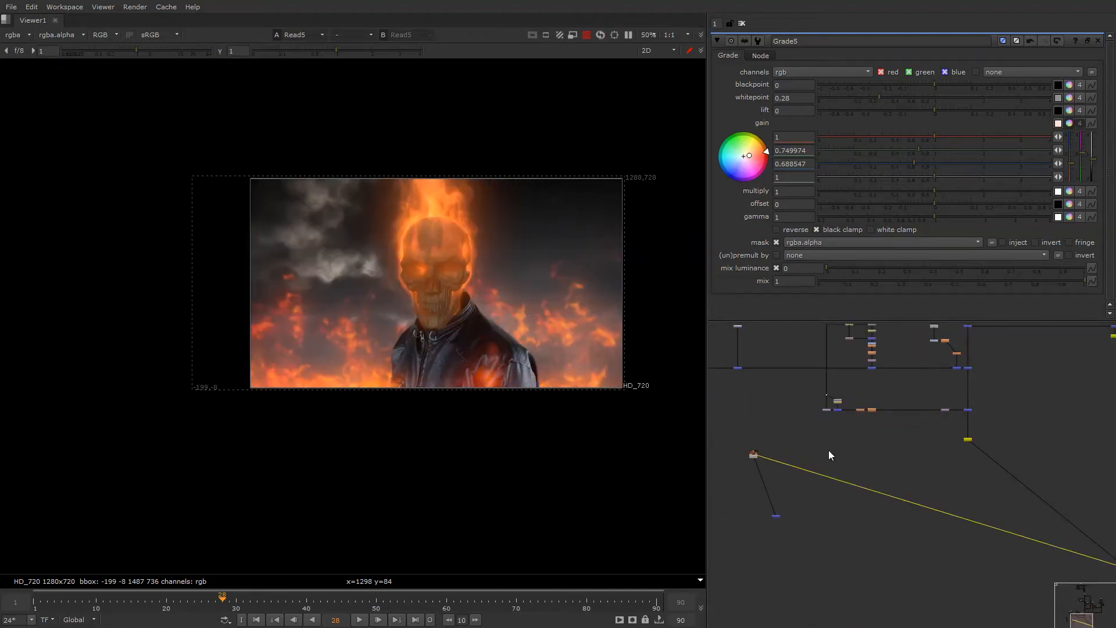
pyautogui.scroll(3, 954, 431)
pyautogui.click(986, 453)
pyautogui.press('1')
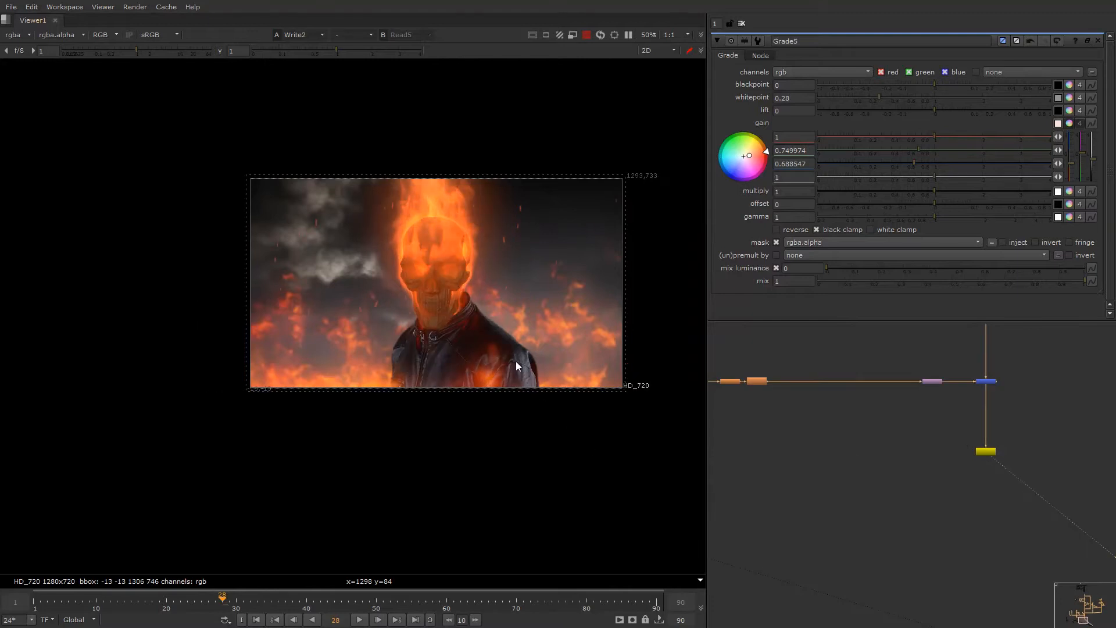
# - Examine the composite at frame 49 and toggle the viewer overlay
pyautogui.click(370, 595)
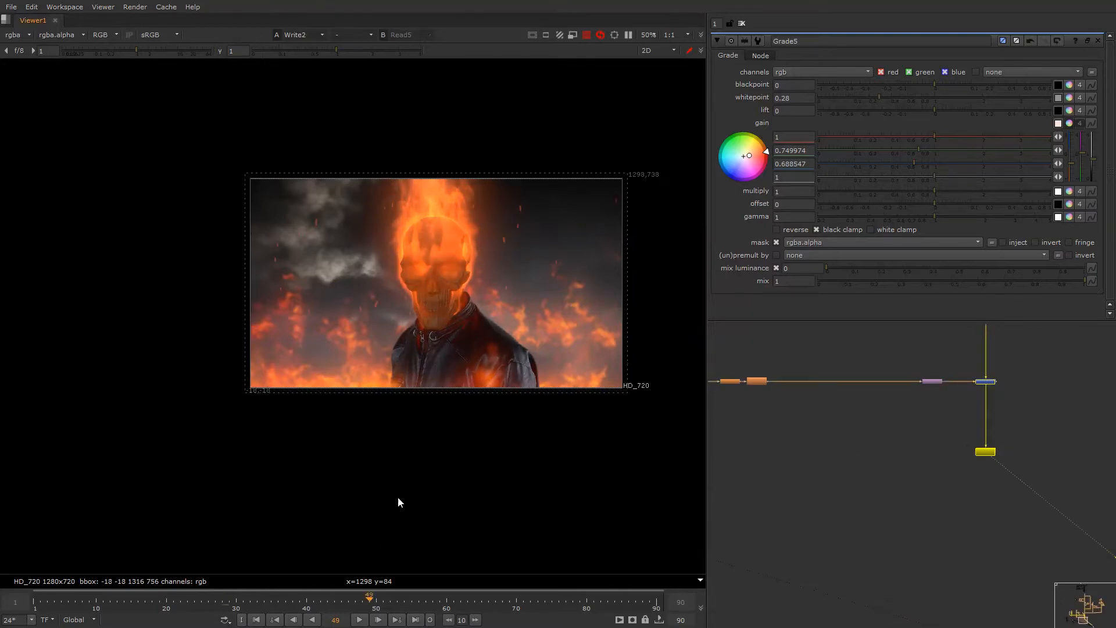
pyautogui.rightClick(474, 236)
pyautogui.click(478, 239)
pyautogui.rightClick(461, 272)
pyautogui.click(461, 273)
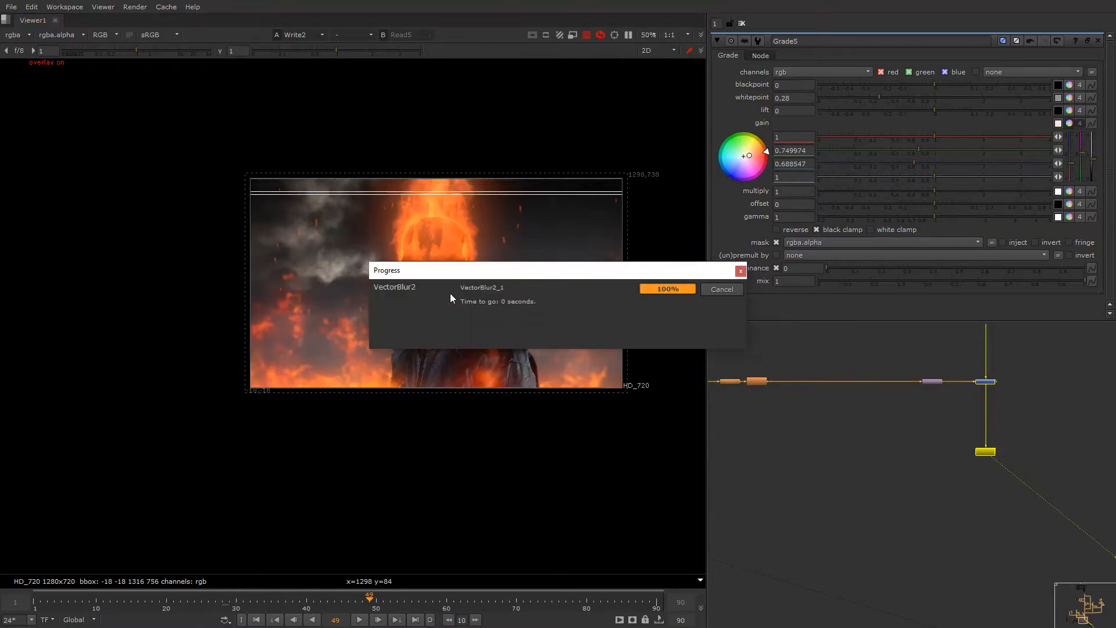
pyautogui.click(494, 211)
pyautogui.press('q')
pyautogui.press('q')
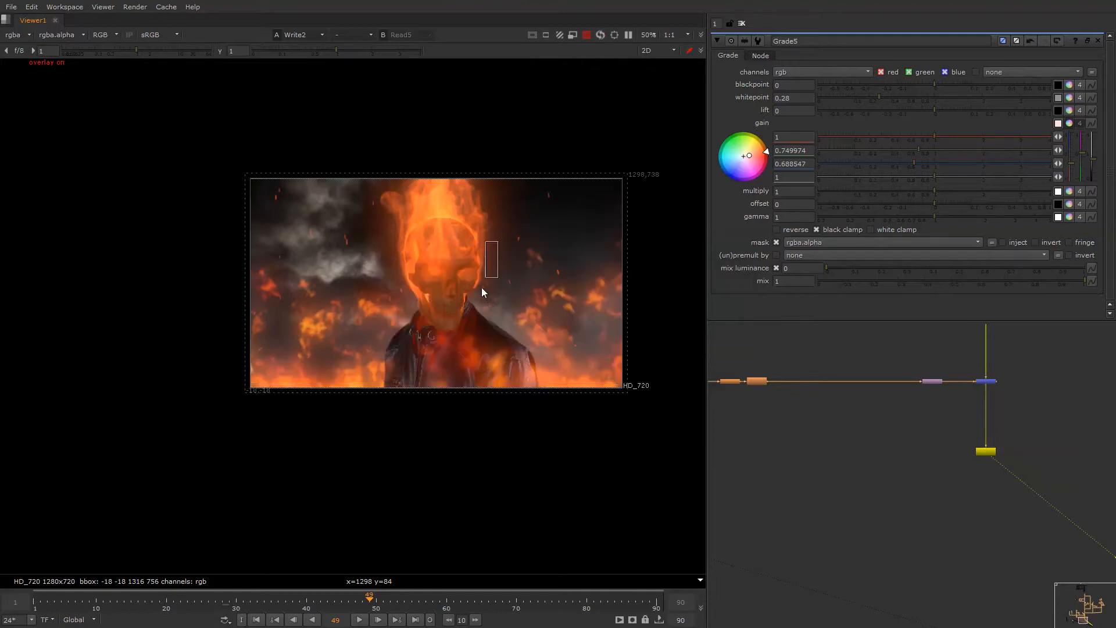
# - Compare the Write2 composite with the Read5 footage at frame 49, with and without the viewer overlay
pyautogui.press('2')
pyautogui.press('1')
pyautogui.press('2')
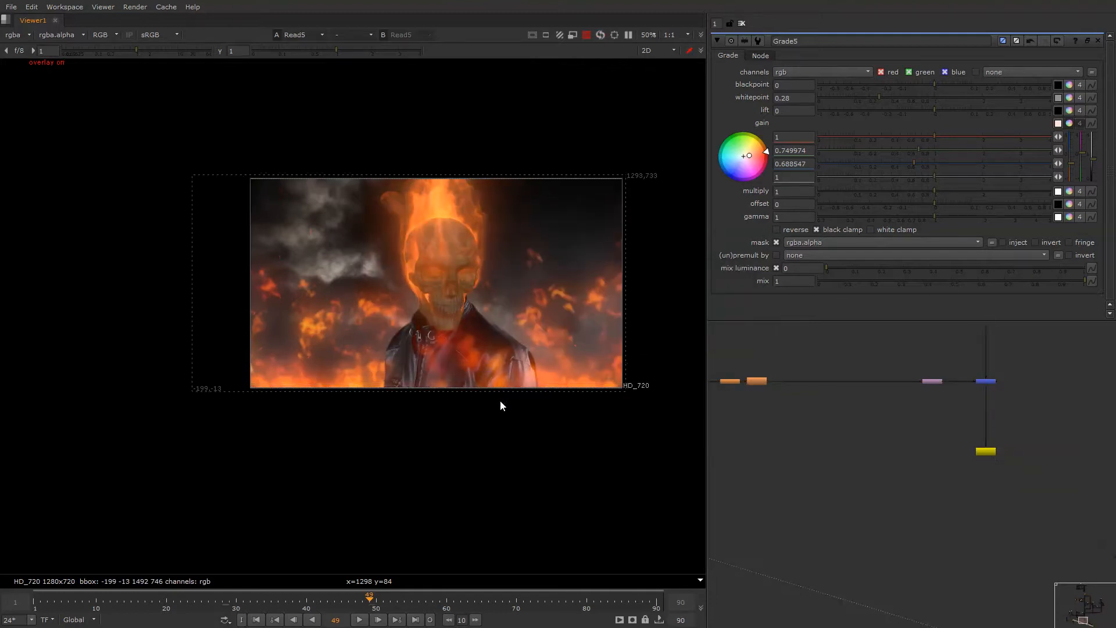
pyautogui.press('1')
pyautogui.press('o')
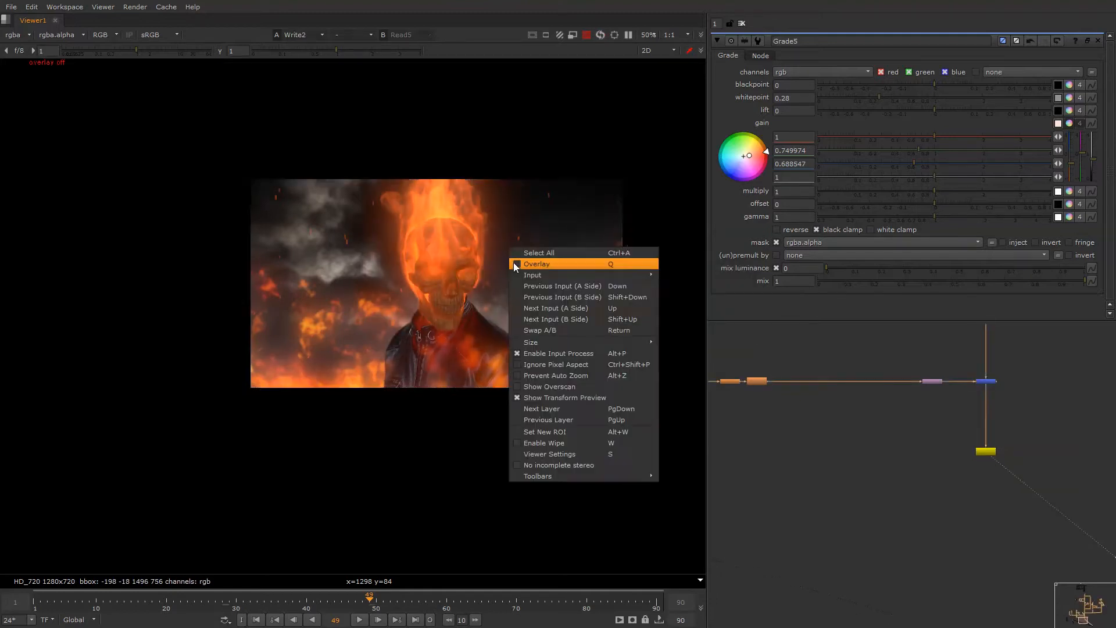
pyautogui.press('o')
# - Set the whitepoint of the Grade9 node to 0.21
pyautogui.scroll(-2, 964, 461)
pyautogui.keyDown('alt'); pyautogui.moveTo(1020, 333); pyautogui.dragTo(944, 391); pyautogui.keyUp('alt')
pyautogui.moveTo(957, 327)
pyautogui.keyDown('alt'); pyautogui.mouseDown()
pyautogui.moveTo(916, 385)
pyautogui.moveTo(913, 428)
pyautogui.moveTo(883, 423)
pyautogui.mouseUp(); pyautogui.keyUp('alt')
pyautogui.keyDown('alt'); pyautogui.moveTo(1012, 356); pyautogui.dragTo(922, 483); pyautogui.keyUp('alt')
pyautogui.scroll(5, 925, 420)
pyautogui.doubleClick(859, 406)
pyautogui.click(870, 99)
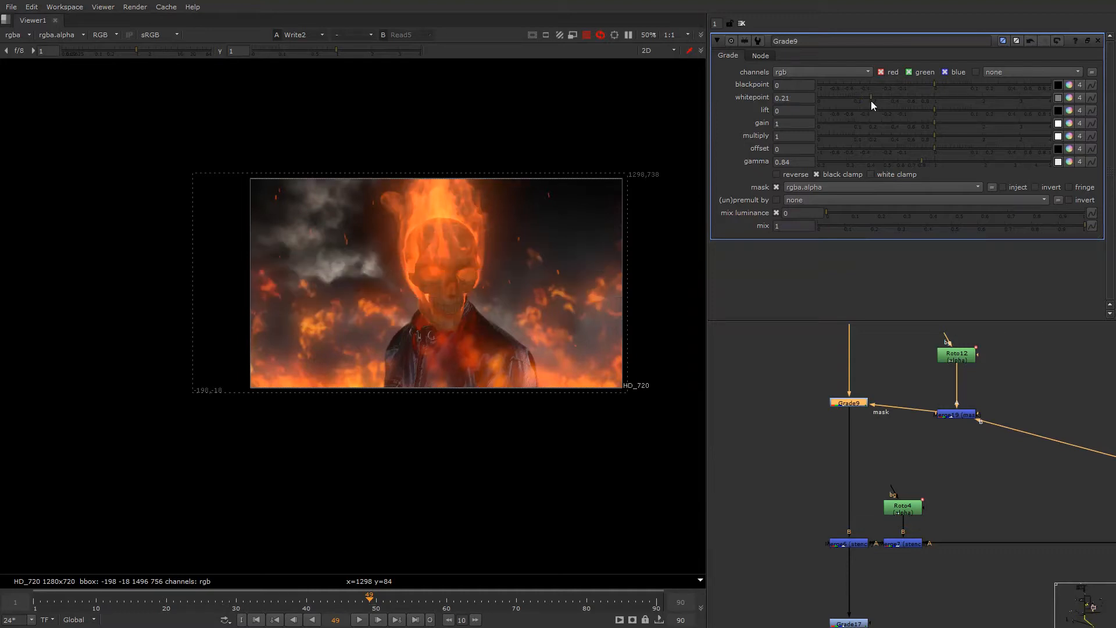
# - Examine the flaming skull in the Write2 result while toggling the viewer overlay
pyautogui.rightClick(532, 217)
pyautogui.click(534, 219)
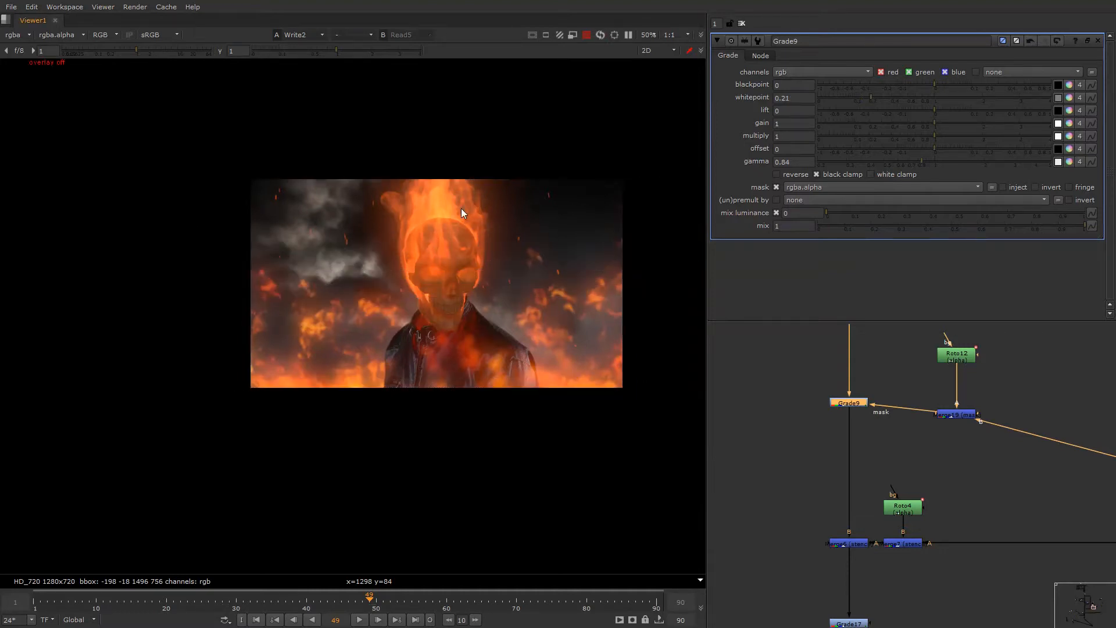
pyautogui.moveTo(461, 208); pyautogui.dragTo(378, 240, button='middle')
pyautogui.press('r')
pyautogui.press('g')
pyautogui.press('b')
pyautogui.press('b')
pyautogui.press('q')
pyautogui.press('q')
pyautogui.press('q')
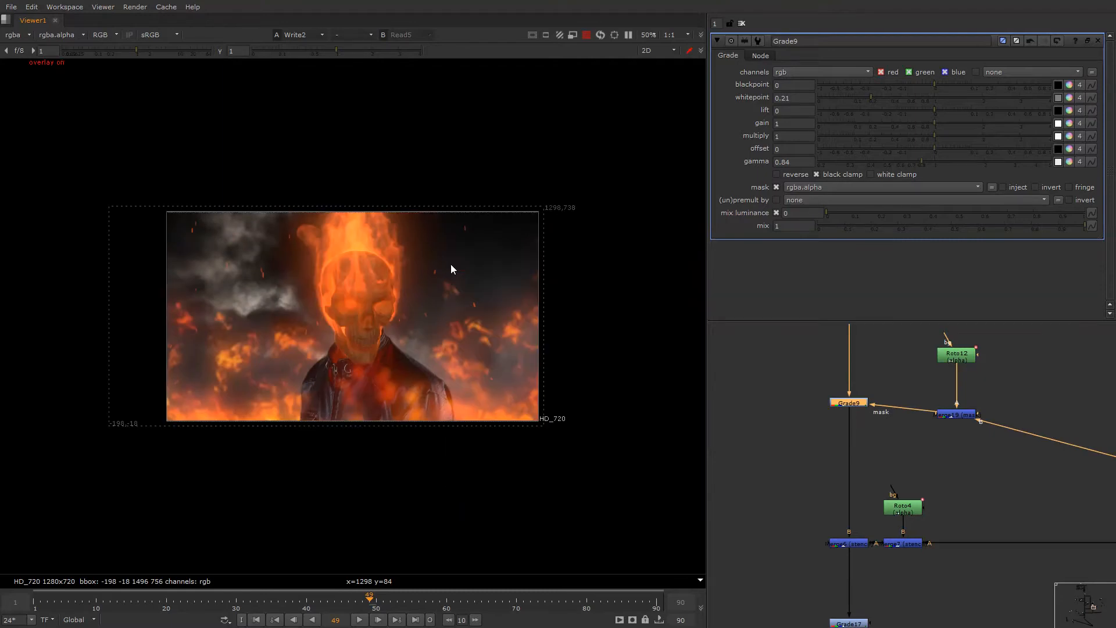
# - Preview the composite through a 2.35:1 viewer mask in Full mode
pyautogui.scroll(-6, 902, 415)
pyautogui.keyDown('alt'); pyautogui.moveTo(855, 429); pyautogui.dragTo(914, 400); pyautogui.keyUp('alt')
pyautogui.keyDown('alt'); pyautogui.moveTo(796, 527); pyautogui.dragTo(906, 377); pyautogui.keyUp('alt')
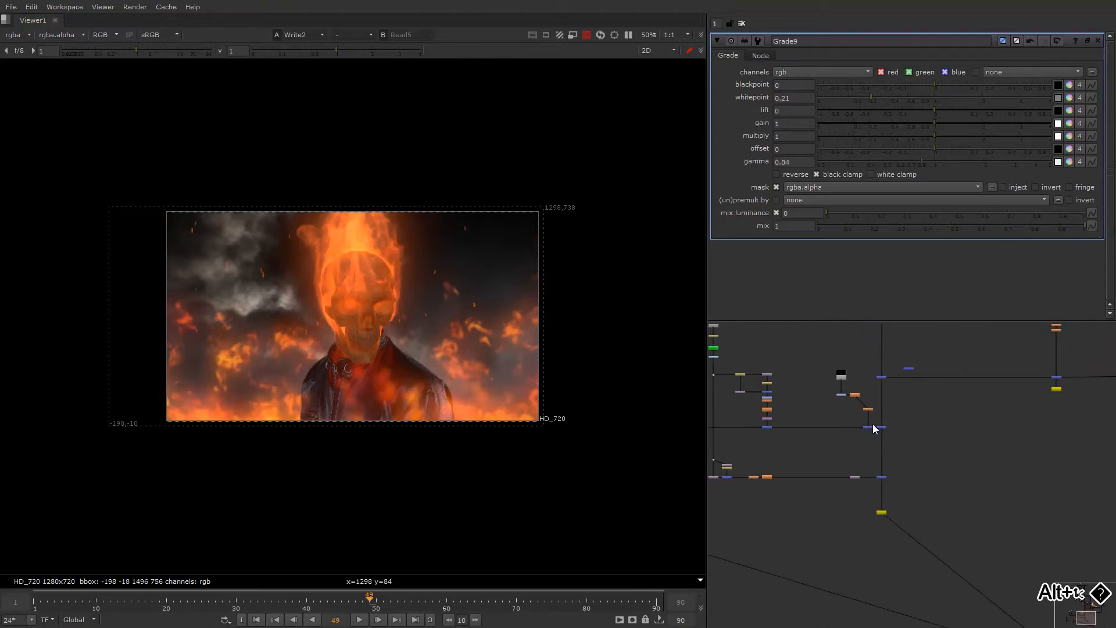
pyautogui.scroll(5, 874, 428)
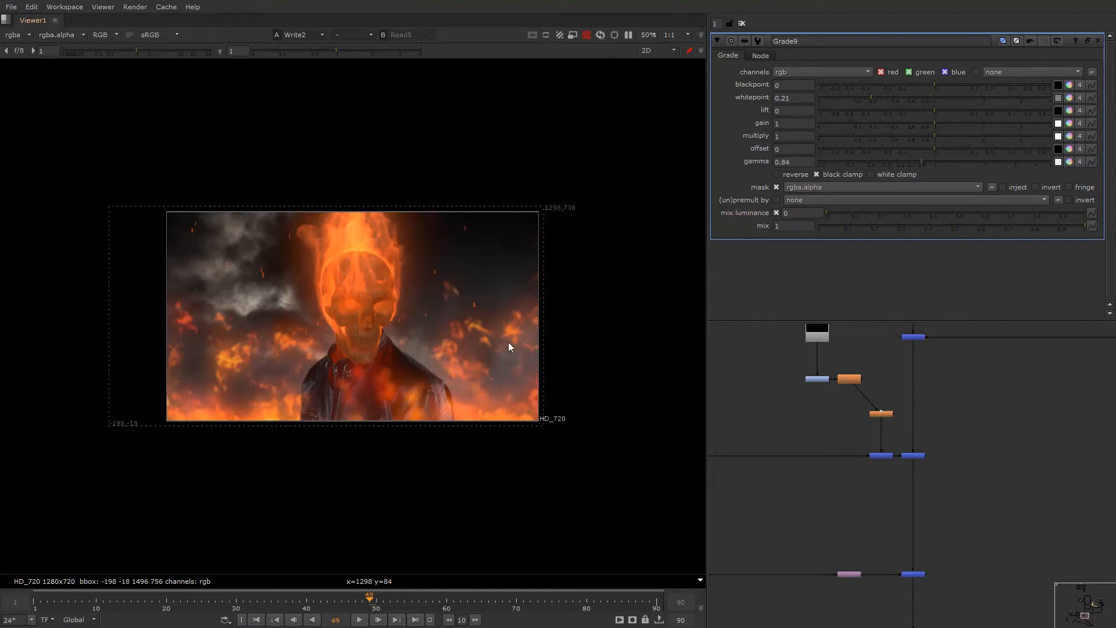
pyautogui.scroll(-5, 988, 485)
pyautogui.keyDown('alt'); pyautogui.moveTo(926, 526); pyautogui.dragTo(910, 466); pyautogui.keyUp('alt')
pyautogui.click(541, 37)
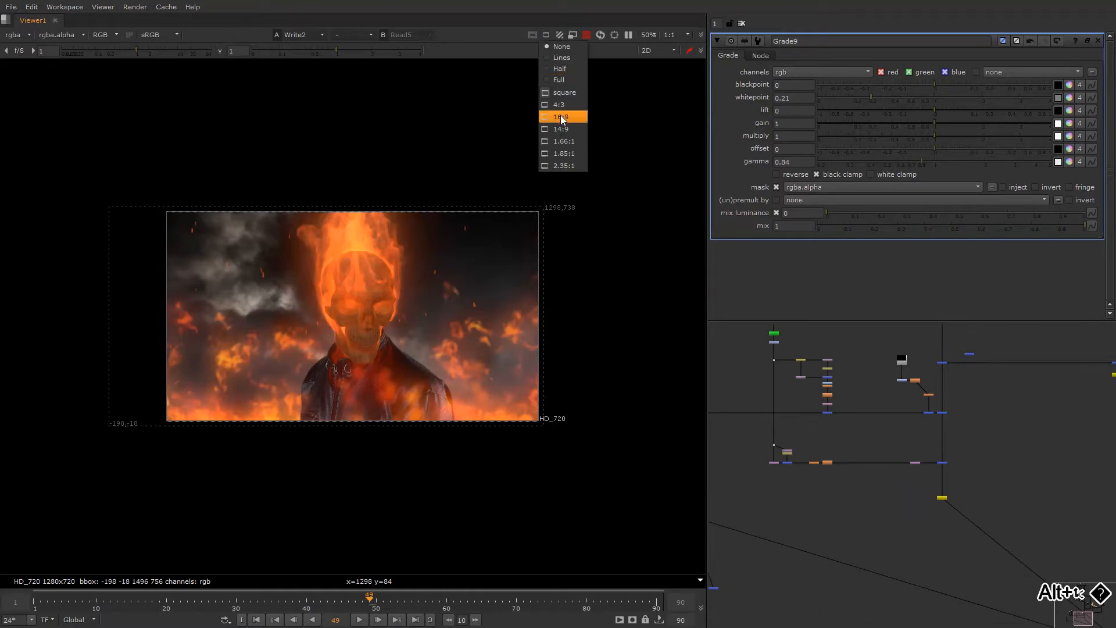
pyautogui.click(562, 117)
pyautogui.click(545, 36)
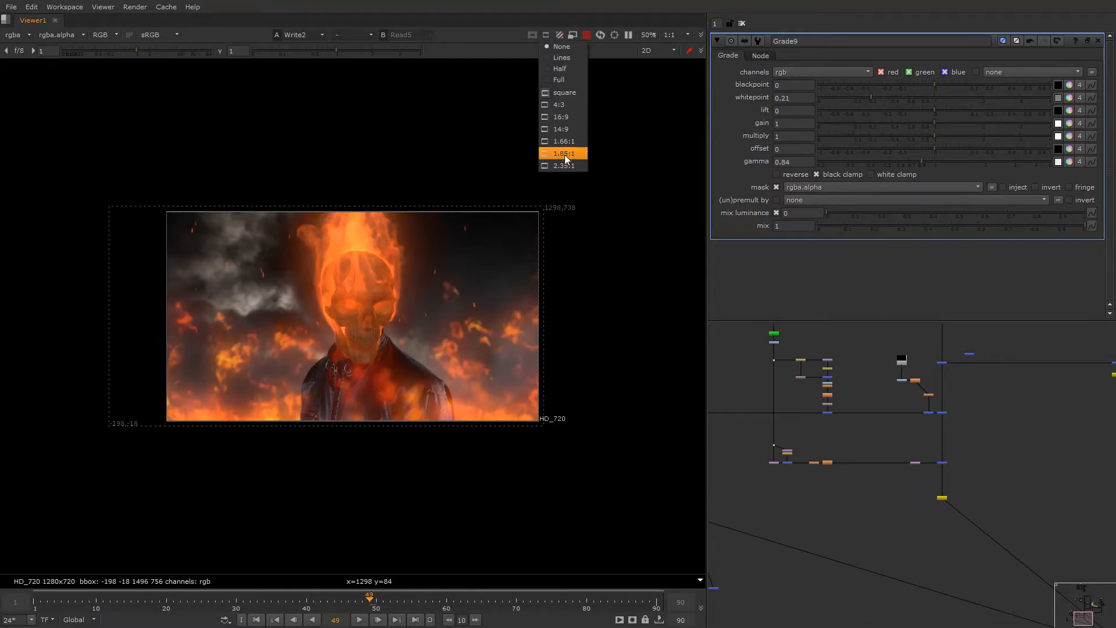
pyautogui.click(560, 80)
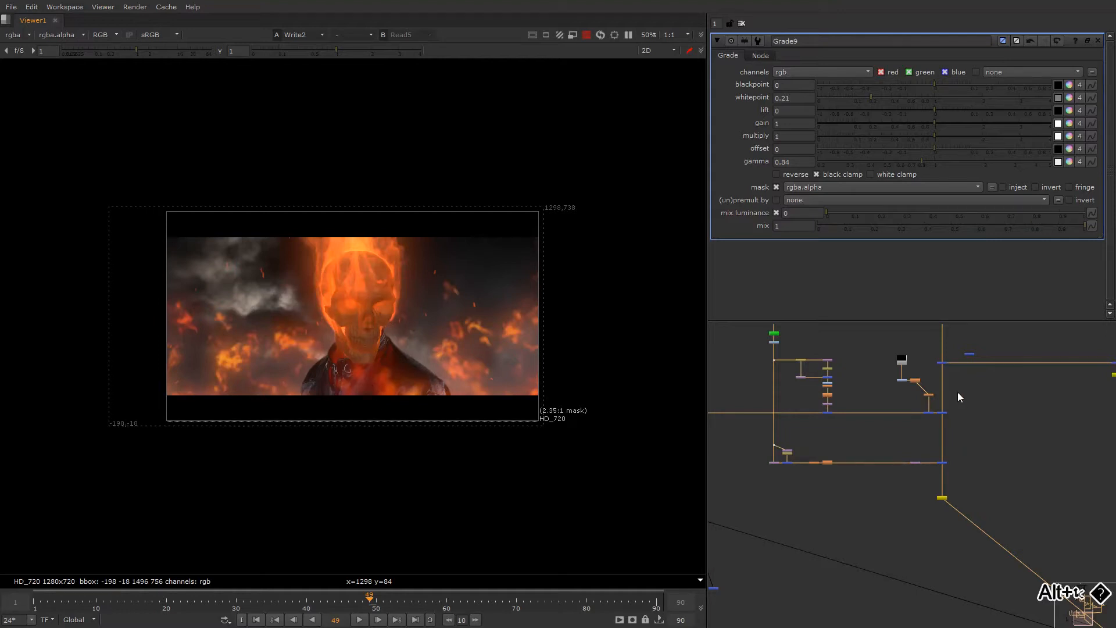
# - Insert a Transform node in the main branch below the character merge, set translate x to 100, and check the framing without the overlay
pyautogui.keyDown('alt'); pyautogui.moveTo(957, 383); pyautogui.dragTo(957, 436); pyautogui.keyUp('alt')
pyautogui.press('t')
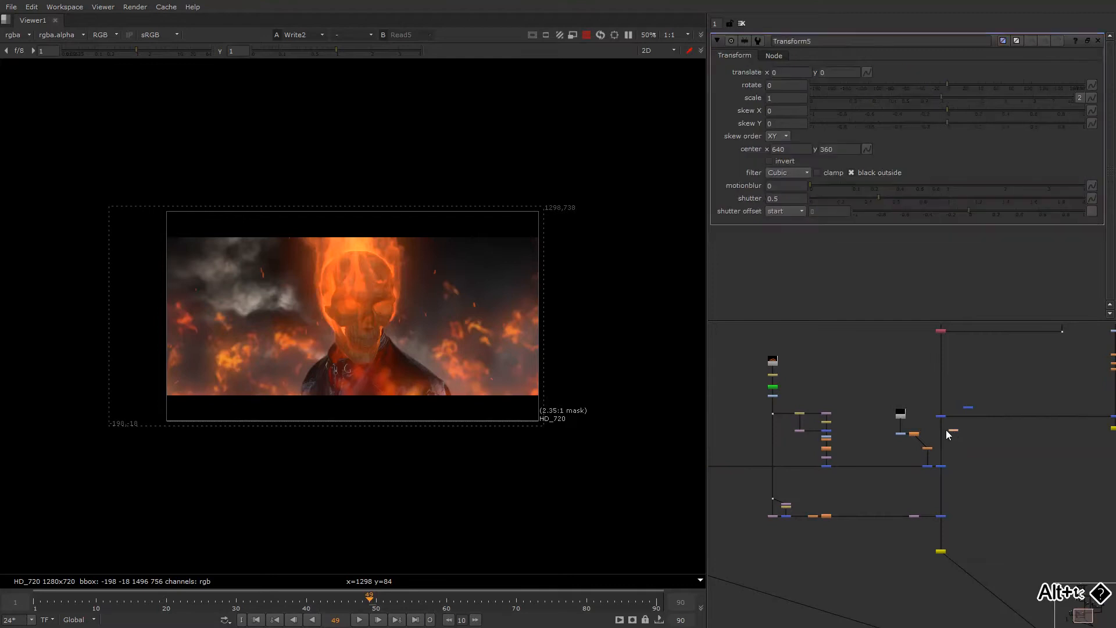
pyautogui.click(785, 71)
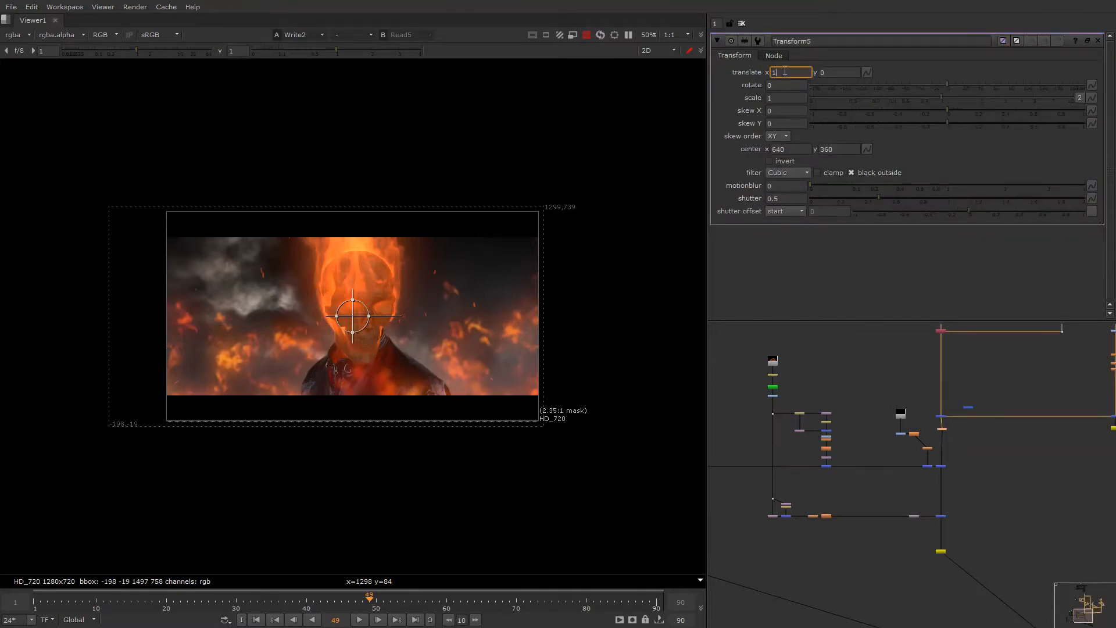
pyautogui.write('100')
pyautogui.press('Return')
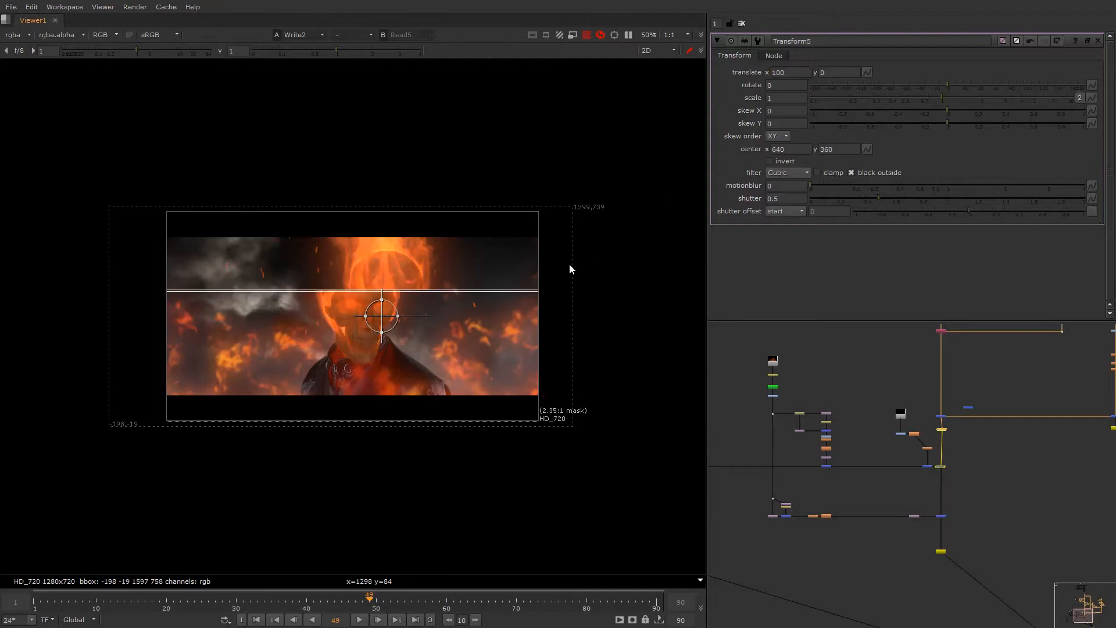
pyautogui.press('o')
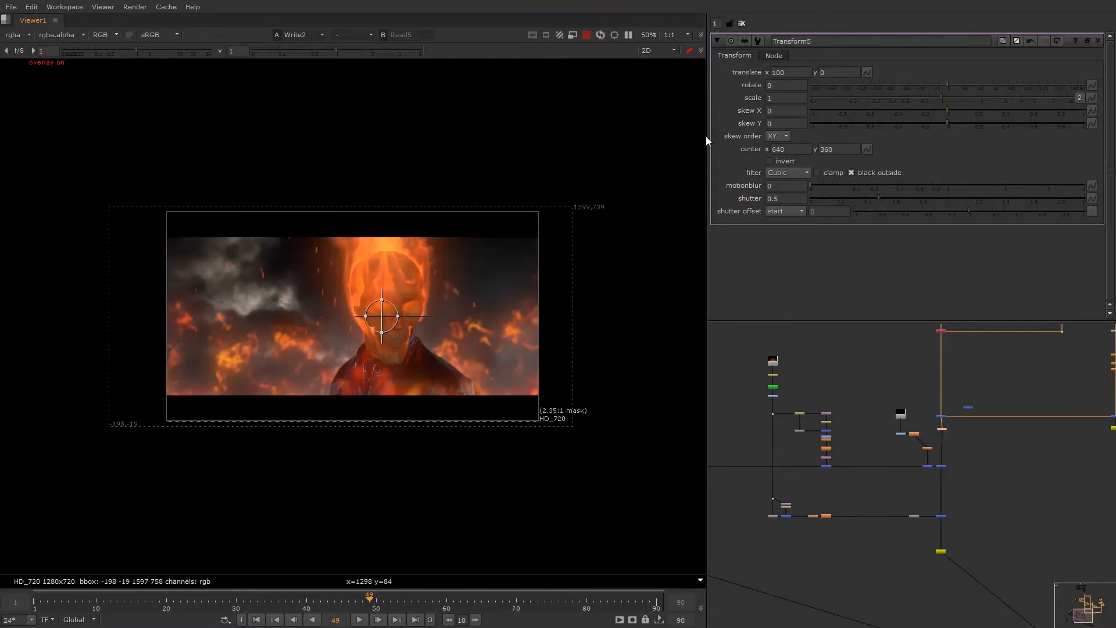
pyautogui.rightClick(605, 184)
pyautogui.rightClick(614, 184)
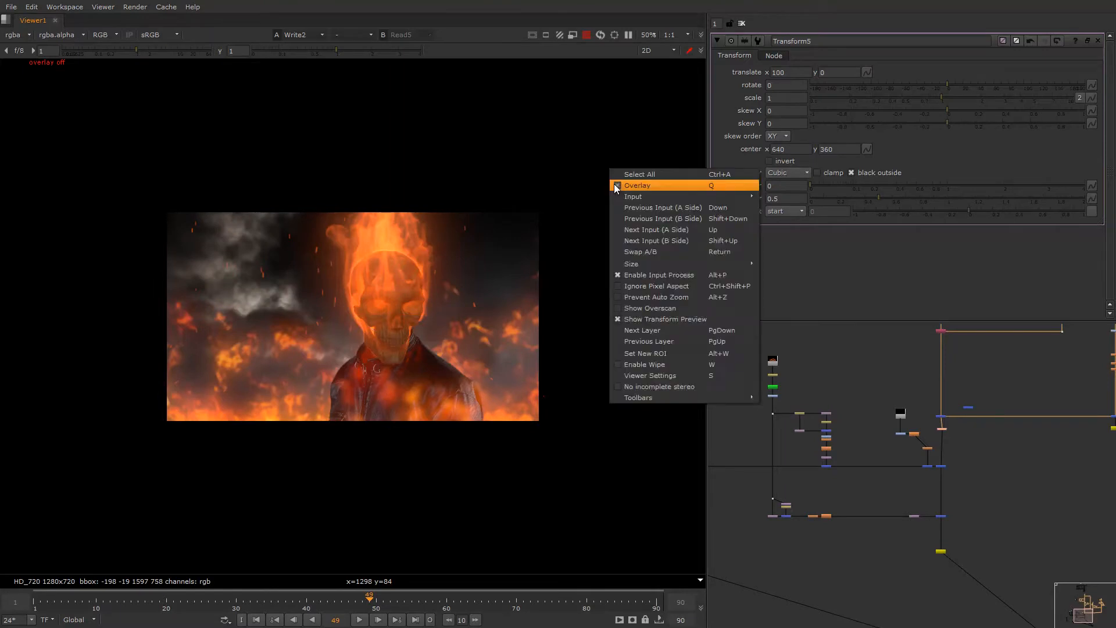
pyautogui.press('Escape')
# - Increase the translate x of Transform5 to 150
pyautogui.click(777, 78)
pyautogui.press('Up')
pyautogui.press('Up')
pyautogui.press('Up')
pyautogui.press('Up')
pyautogui.press('Up')
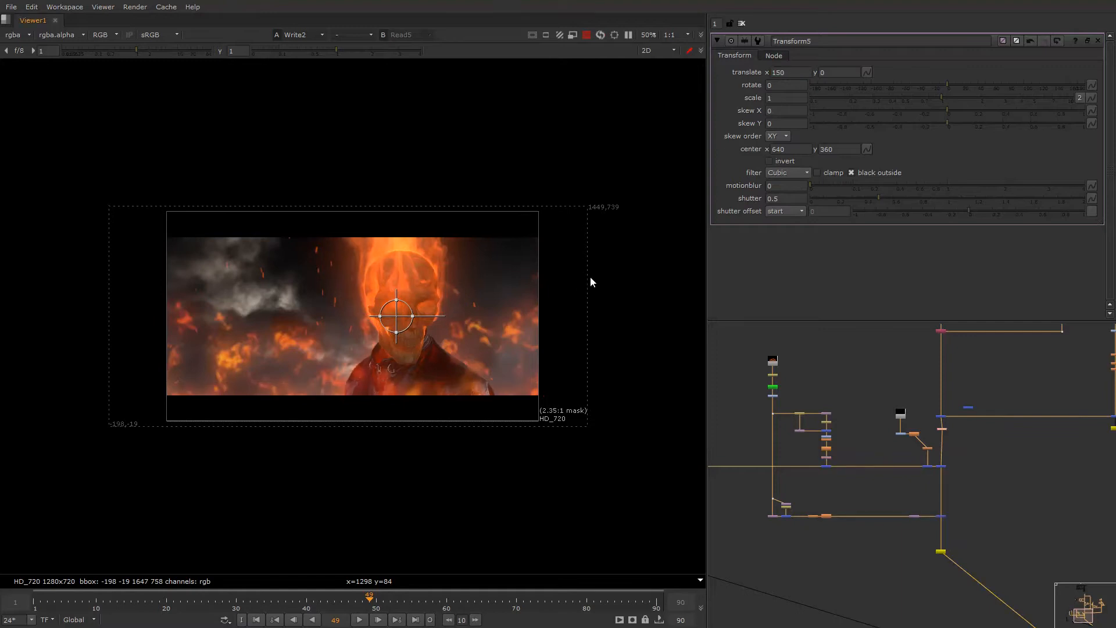
# - Scale the character down to 0.85 in Transform5 and check the framing without the overlay
pyautogui.click(791, 97)
pyautogui.press('Down')
pyautogui.press('Down')
pyautogui.press('Down')
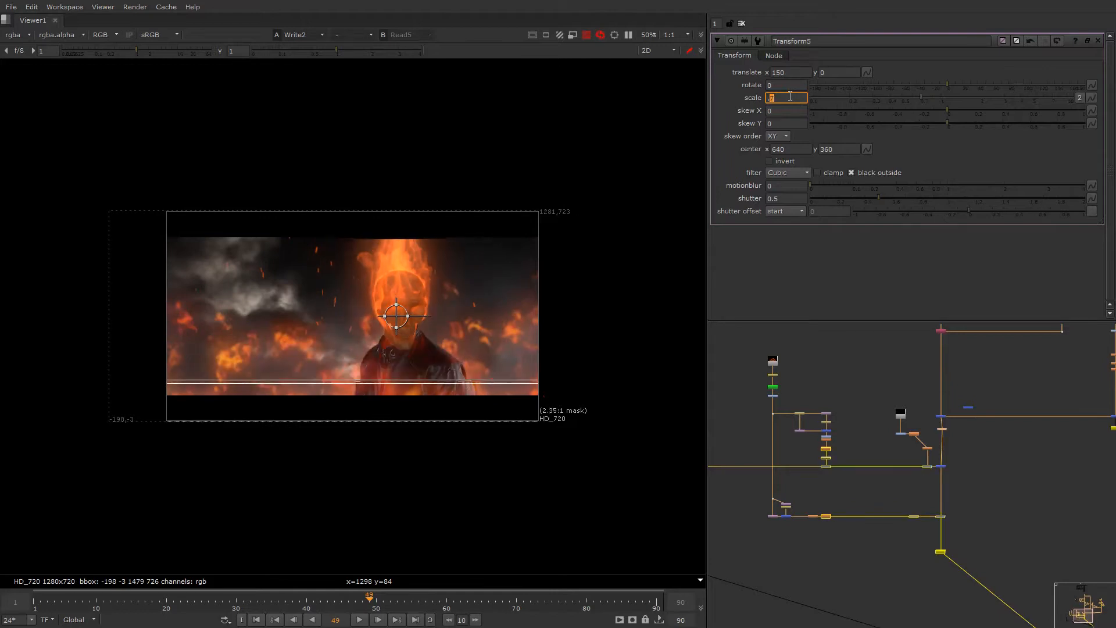
pyautogui.press('Up')
pyautogui.press('Right')
pyautogui.press('Up')
pyautogui.press('Up')
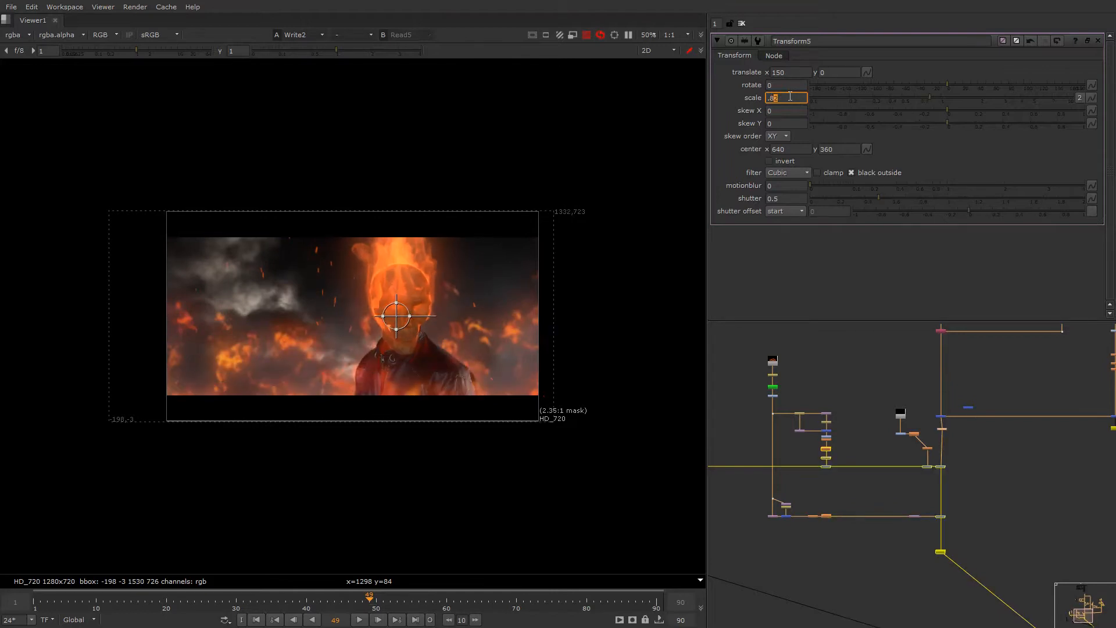
pyautogui.press('Up')
pyautogui.press('Up')
pyautogui.press('Up')
pyautogui.press('o')
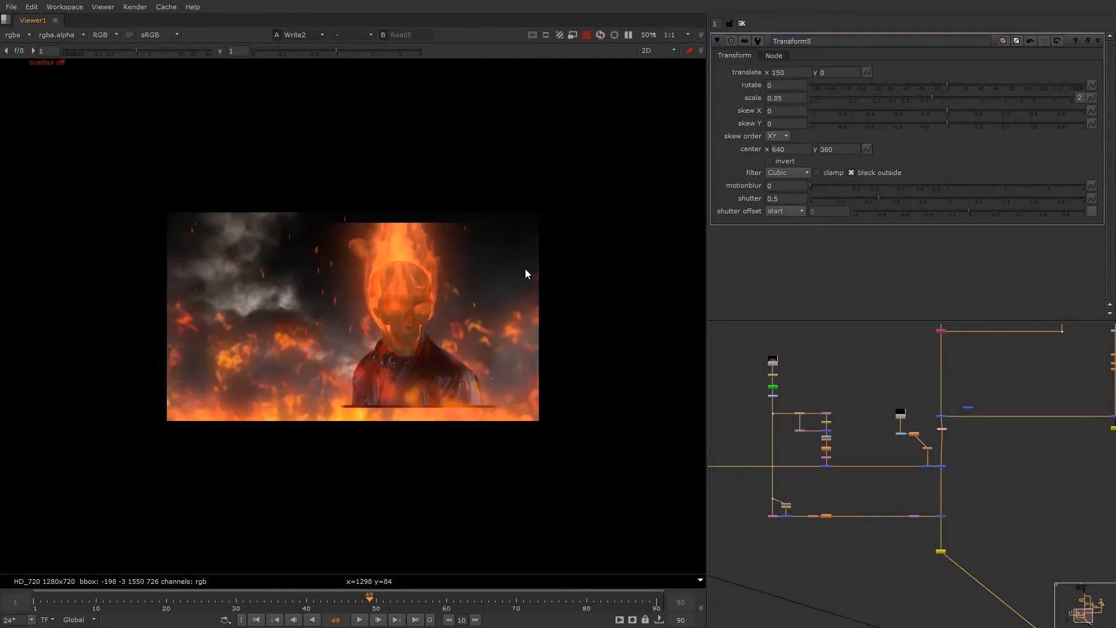
# - Insert a Grade node just above the Write node and feed its mask from a new Roto node
pyautogui.keyDown('alt'); pyautogui.moveTo(987, 536); pyautogui.dragTo(867, 468, button='middle'); pyautogui.keyUp('alt')
pyautogui.click(864, 448)
pyautogui.moveTo(864, 455); pyautogui.dragTo(864, 472)
pyautogui.click(915, 465)
pyautogui.press('o')
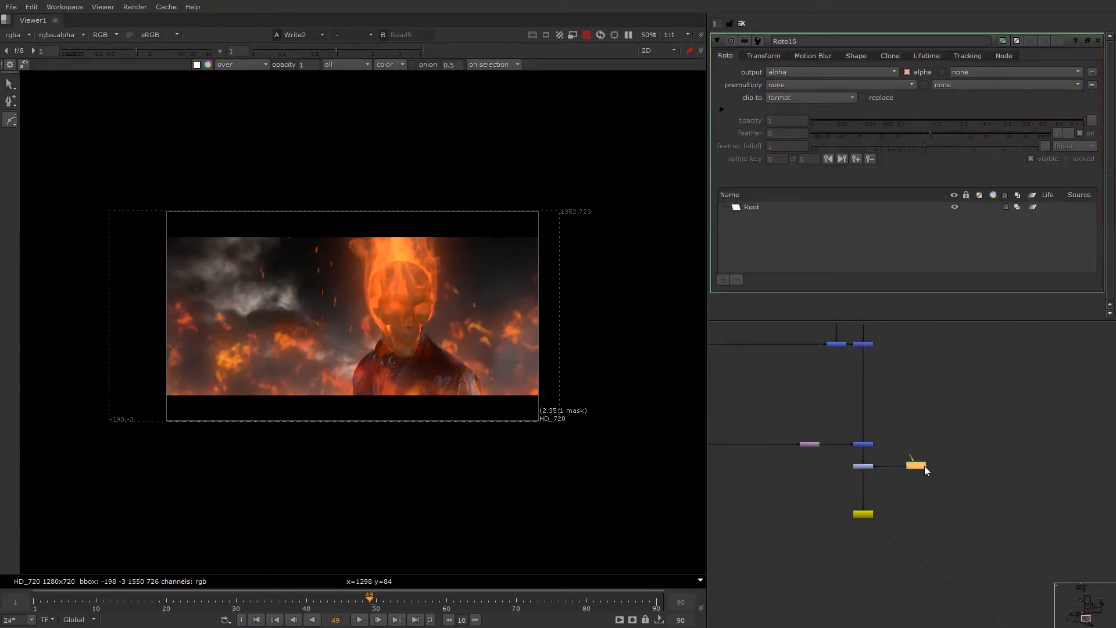
# - Draw two wide Roto rectangles over the upper and lower letterbox bars, aligning the lower one with the 2.35:1 mask edge
pyautogui.click(10, 120)
pyautogui.click(41, 167)
pyautogui.moveTo(102, 171)
pyautogui.mouseDown()
pyautogui.moveTo(214, 223)
pyautogui.moveTo(587, 237)
pyautogui.mouseUp()
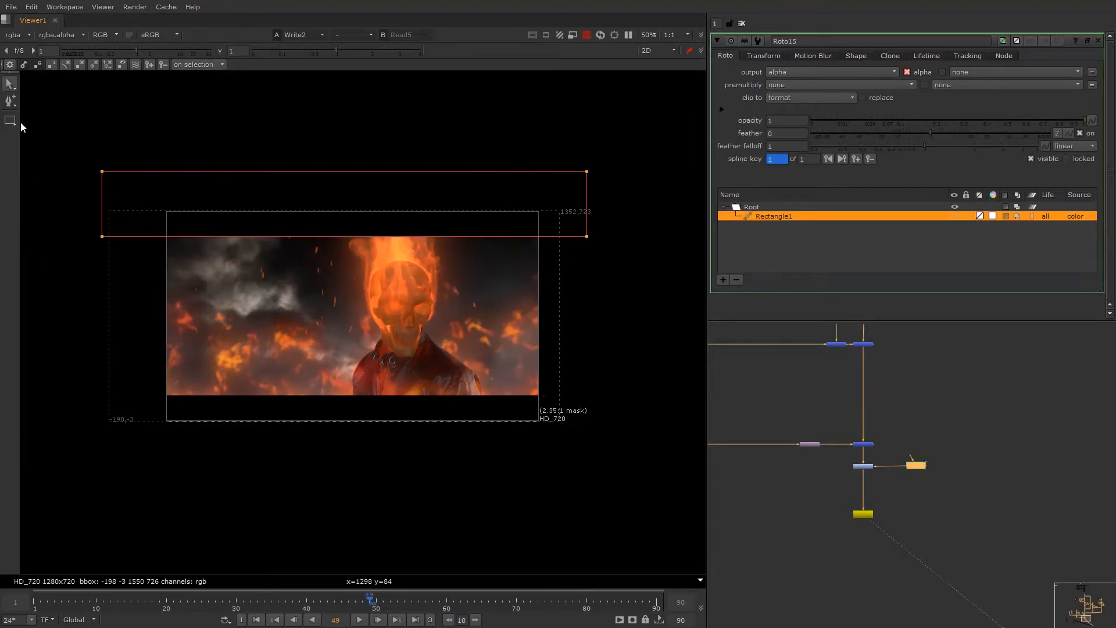
pyautogui.click(10, 120)
pyautogui.moveTo(120, 393); pyautogui.dragTo(607, 456)
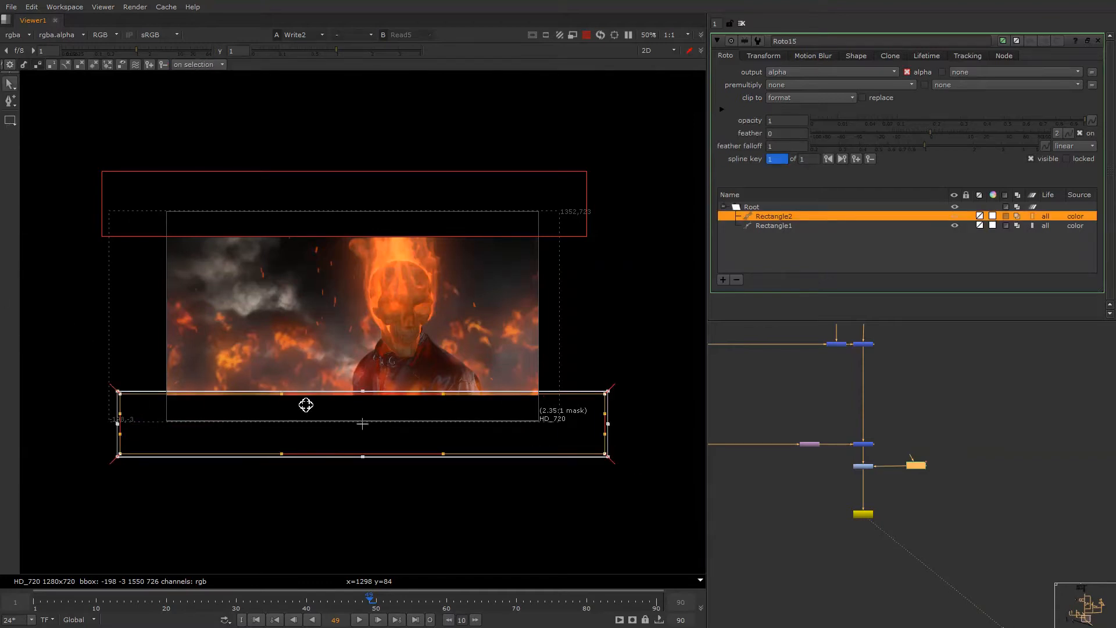
pyautogui.scroll(6, 308, 407)
pyautogui.moveTo(326, 401); pyautogui.dragTo(326, 398)
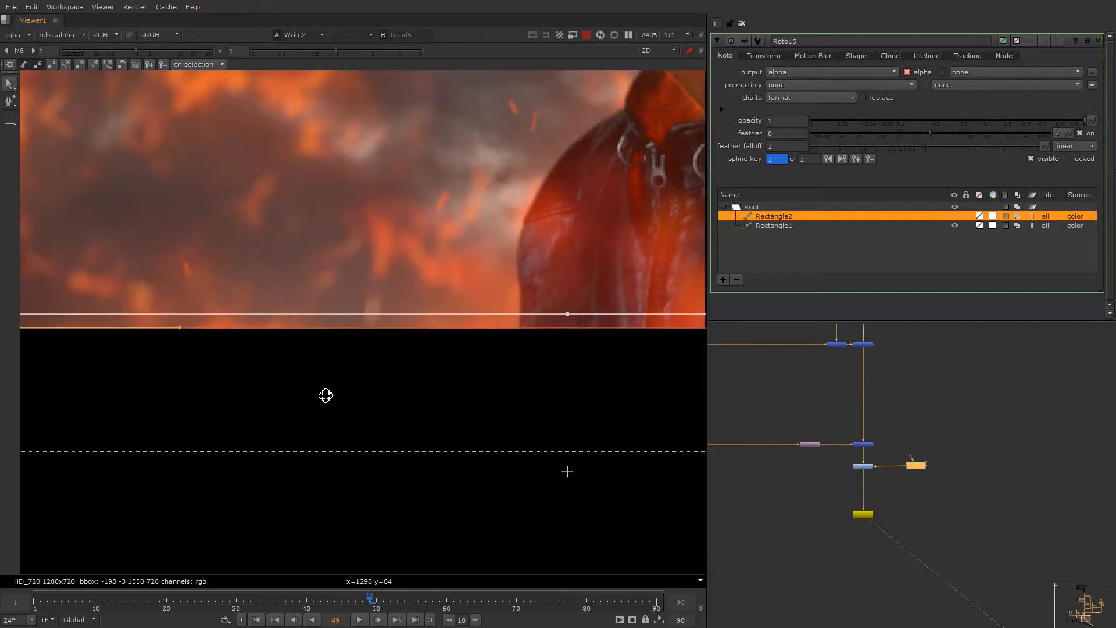
# - View Grade16 with its gain at 0 and turn off the viewer mask to check the letterbox bars
pyautogui.click(861, 466)
pyautogui.press('1')
pyautogui.doubleClick(861, 466)
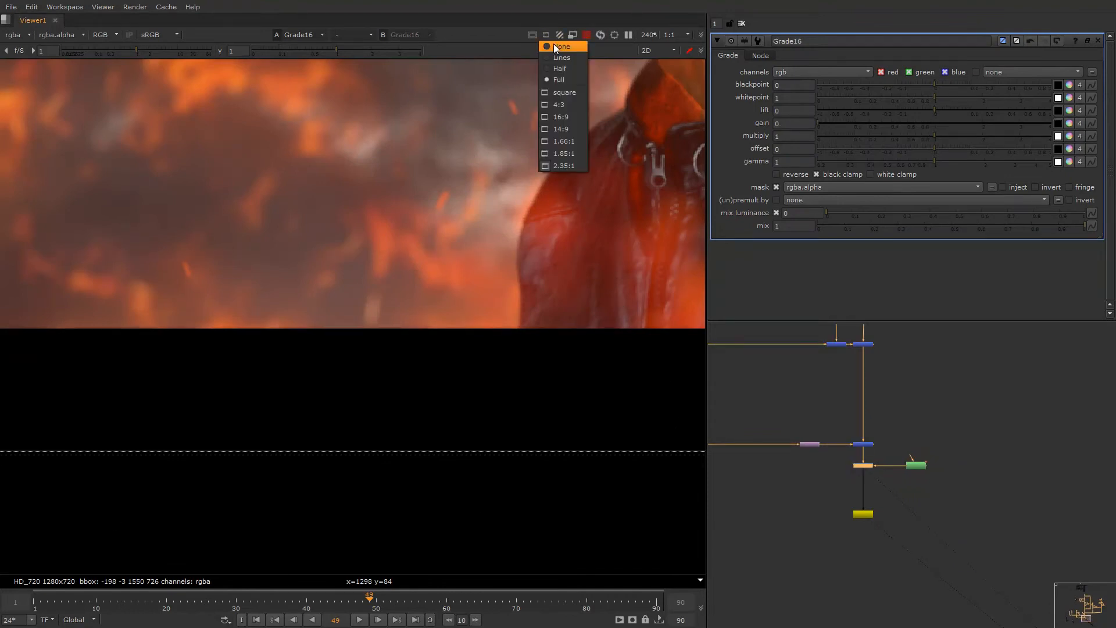
pyautogui.scroll(-5, 430, 211)
pyautogui.rightClick(437, 211)
pyautogui.click(459, 210)
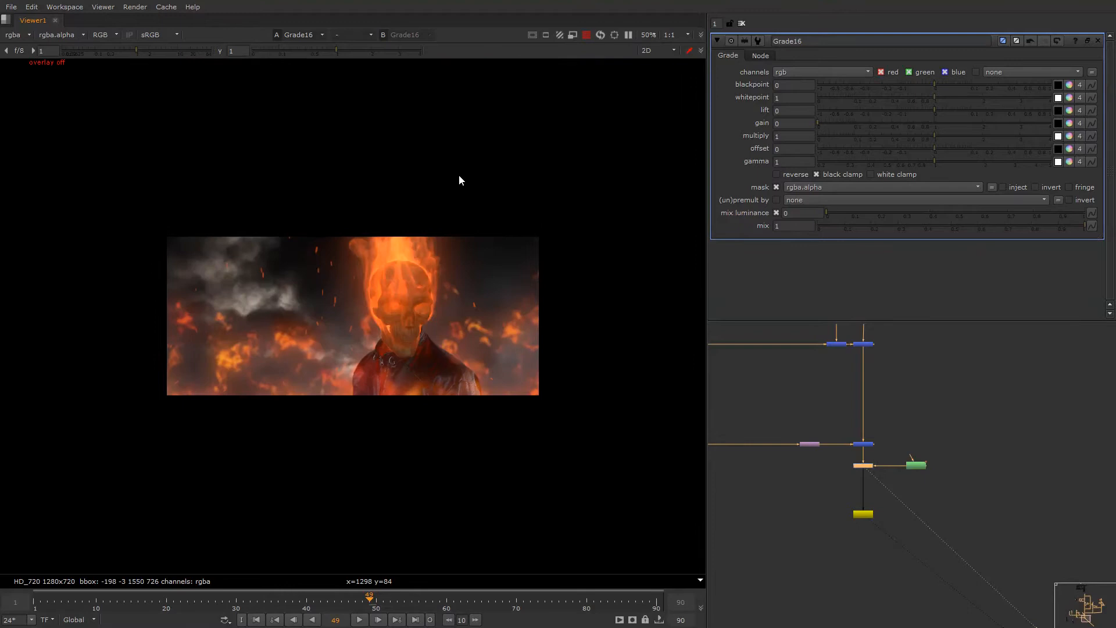
pyautogui.press('o')
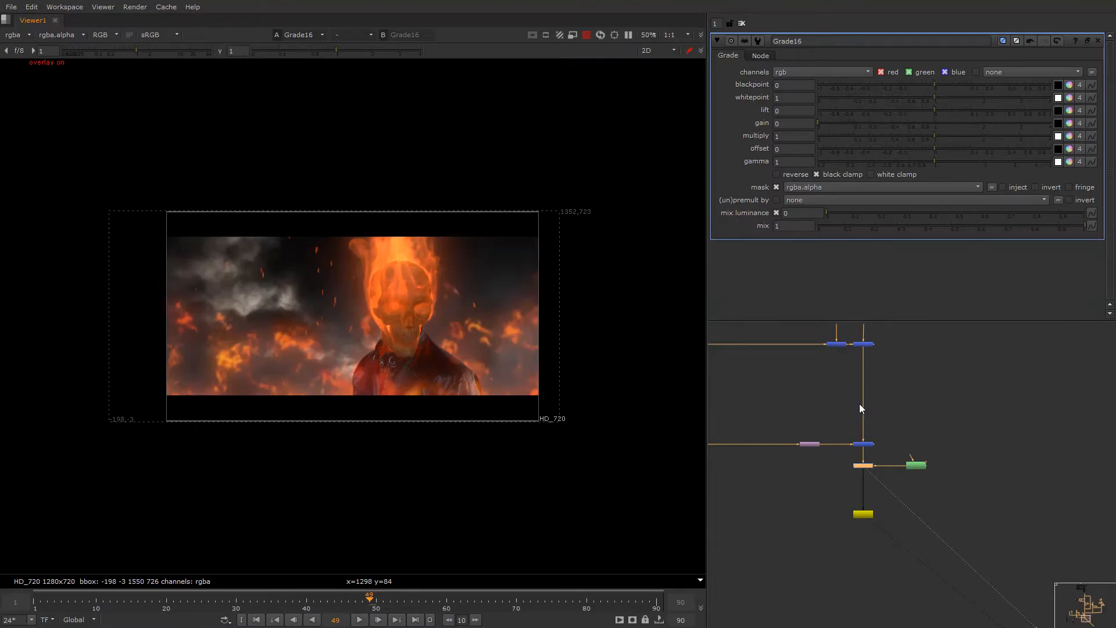
# - Disable and re-enable Grade16 to compare the reframed composite with and without the letterbox bars
pyautogui.keyDown('alt'); pyautogui.moveTo(758, 403); pyautogui.dragTo(849, 413); pyautogui.keyUp('alt')
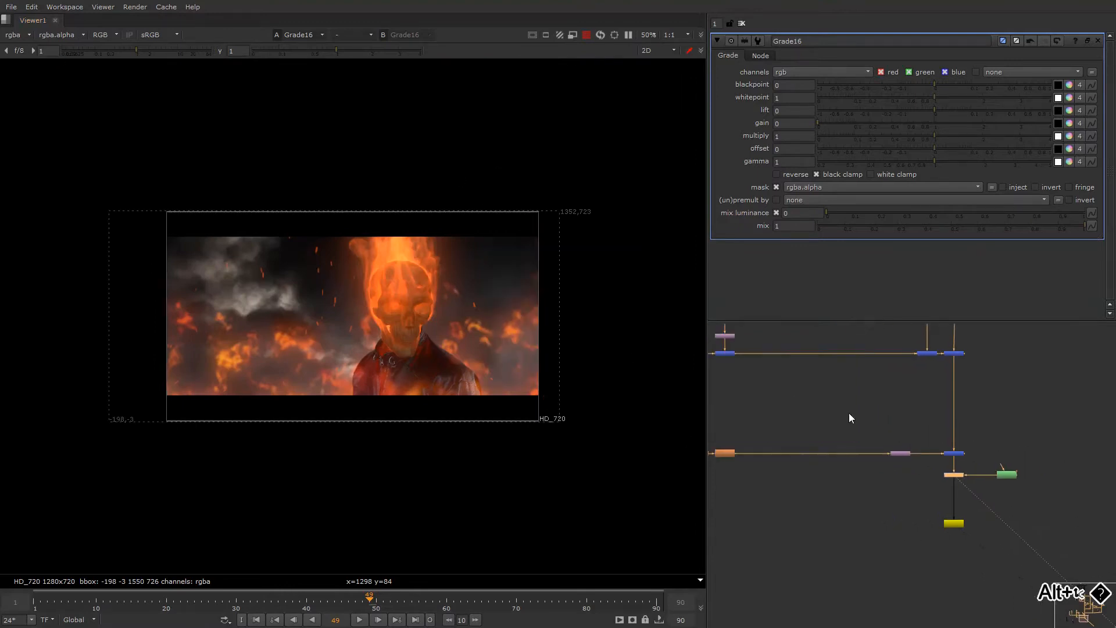
pyautogui.press('o')
pyautogui.press('o')
pyautogui.press('o')
pyautogui.press('o')
pyautogui.scroll(-3, 1012, 463)
pyautogui.keyDown('alt'); pyautogui.moveTo(980, 439); pyautogui.dragTo(923, 460); pyautogui.keyUp('alt')
pyautogui.press('d')
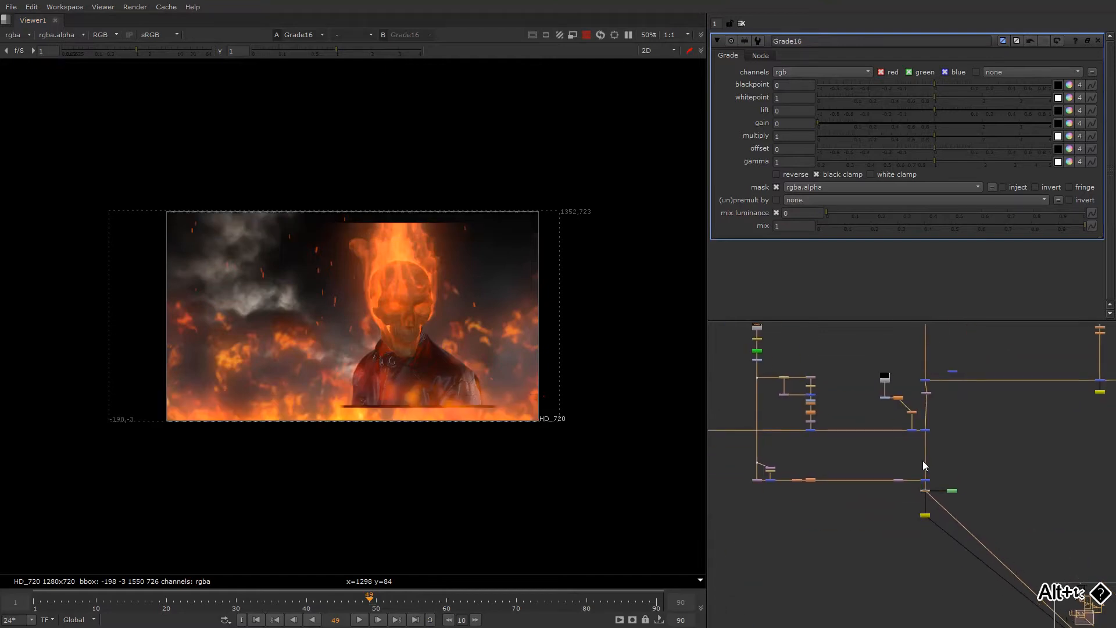
pyautogui.press('d')
pyautogui.press('d')
pyautogui.press('d')
pyautogui.press('d')
pyautogui.press('d')
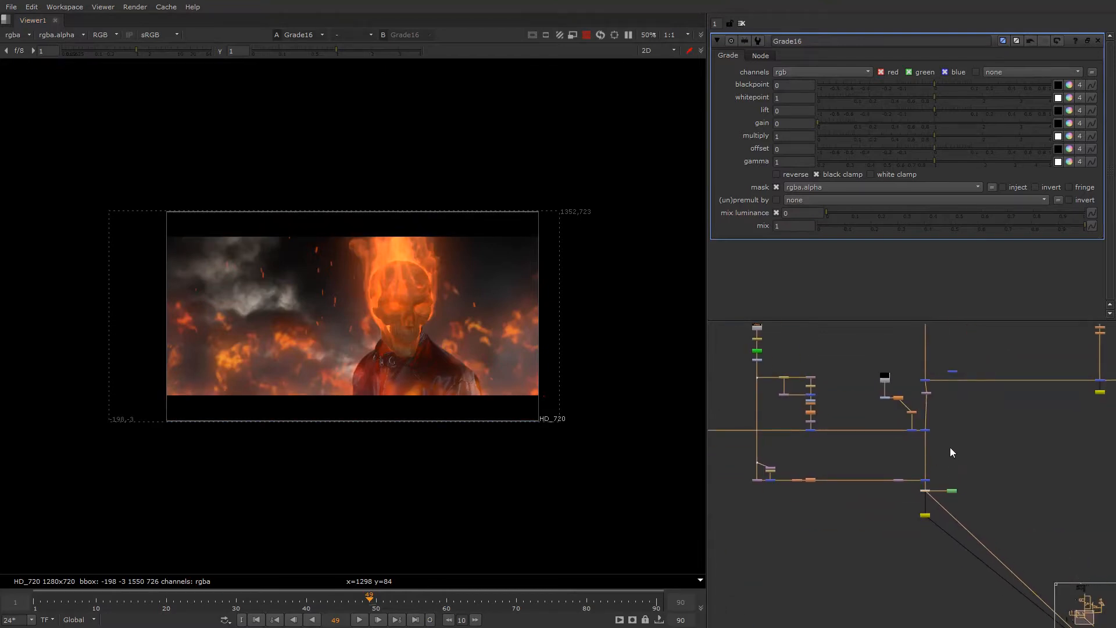
# - Try small negative translate y offsets on Transform5, such as -7, and return the value to 0
pyautogui.keyDown('alt'); pyautogui.moveTo(936, 381); pyautogui.dragTo(905, 467); pyautogui.keyUp('alt')
pyautogui.scroll(5, 906, 467)
pyautogui.doubleClick(890, 497)
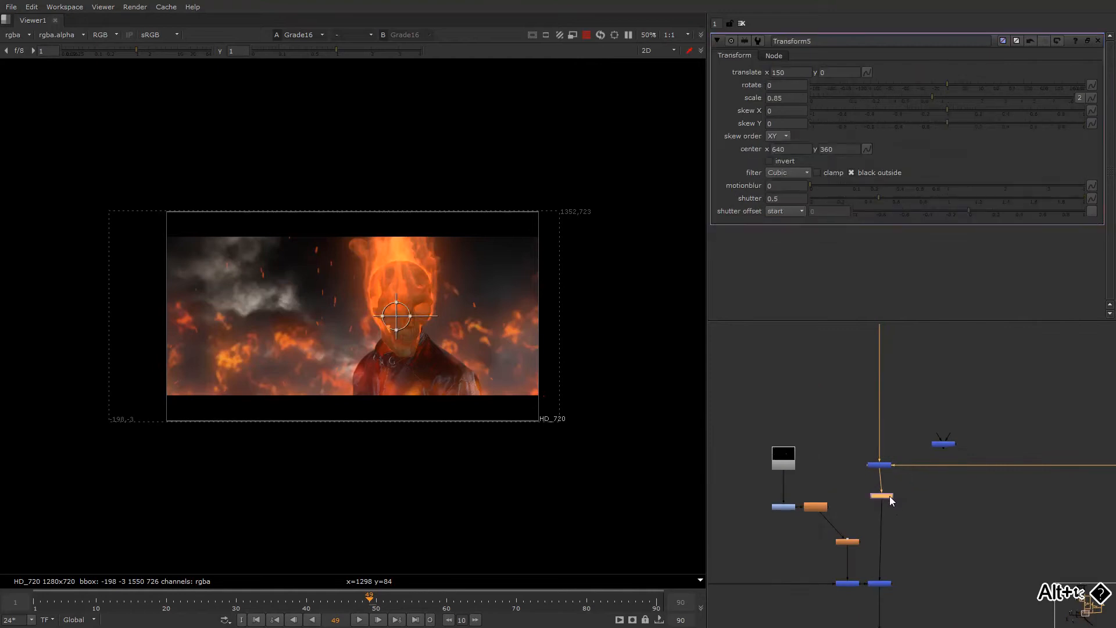
pyautogui.click(849, 73)
pyautogui.write('-7')
pyautogui.press('Return')
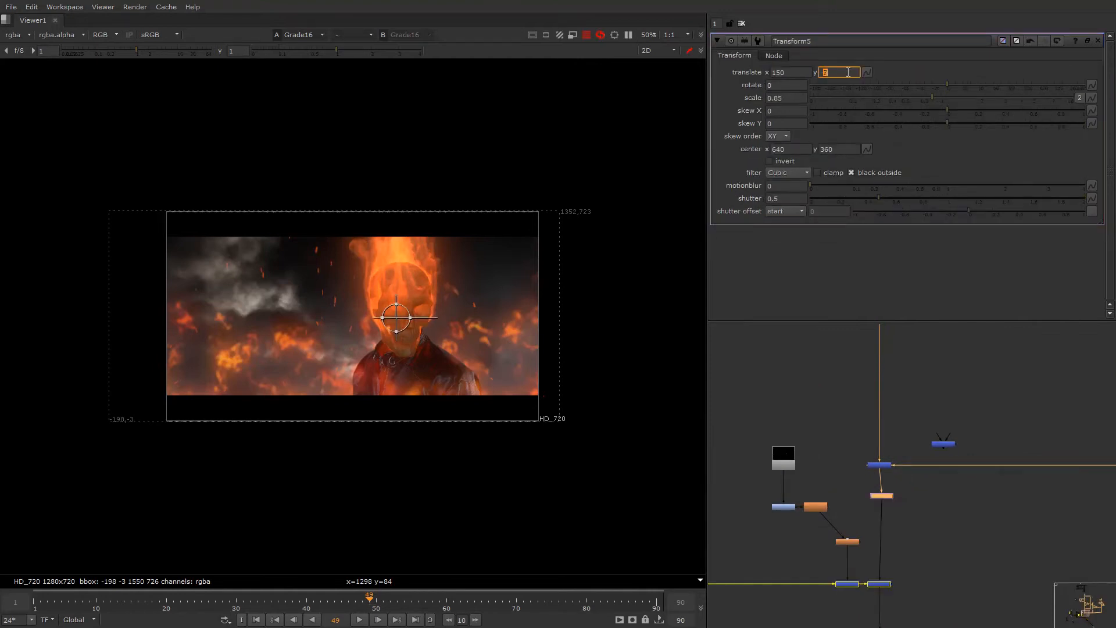
pyautogui.write('0')
pyautogui.press('Return')
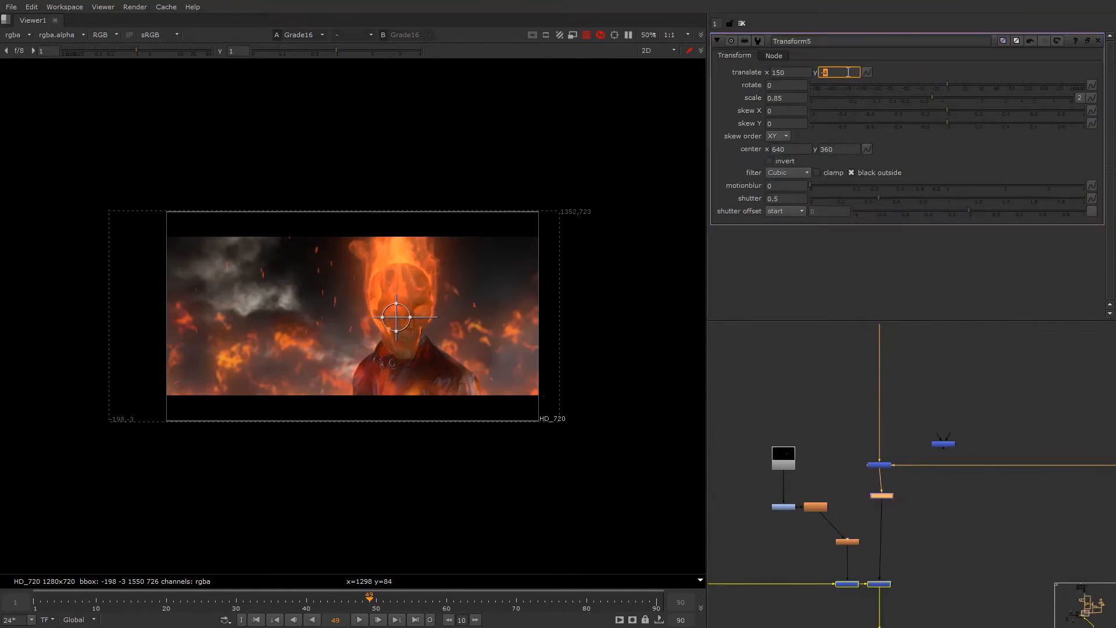
# - Examine the letterboxed framing of the character with the viewer overlay off and on
pyautogui.rightClick(584, 207)
pyautogui.click(587, 207)
pyautogui.scroll(-3, 832, 379)
pyautogui.keyDown('alt'); pyautogui.moveTo(833, 378); pyautogui.dragTo(925, 377); pyautogui.keyUp('alt')
pyautogui.keyDown('alt'); pyautogui.moveTo(902, 455); pyautogui.dragTo(878, 403); pyautogui.keyUp('alt')
pyautogui.keyDown('alt'); pyautogui.moveTo(814, 439); pyautogui.dragTo(842, 464); pyautogui.keyUp('alt')
pyautogui.keyDown('alt'); pyautogui.moveTo(810, 410); pyautogui.dragTo(845, 442); pyautogui.keyUp('alt')
pyautogui.rightClick(573, 274)
pyautogui.click(577, 289)
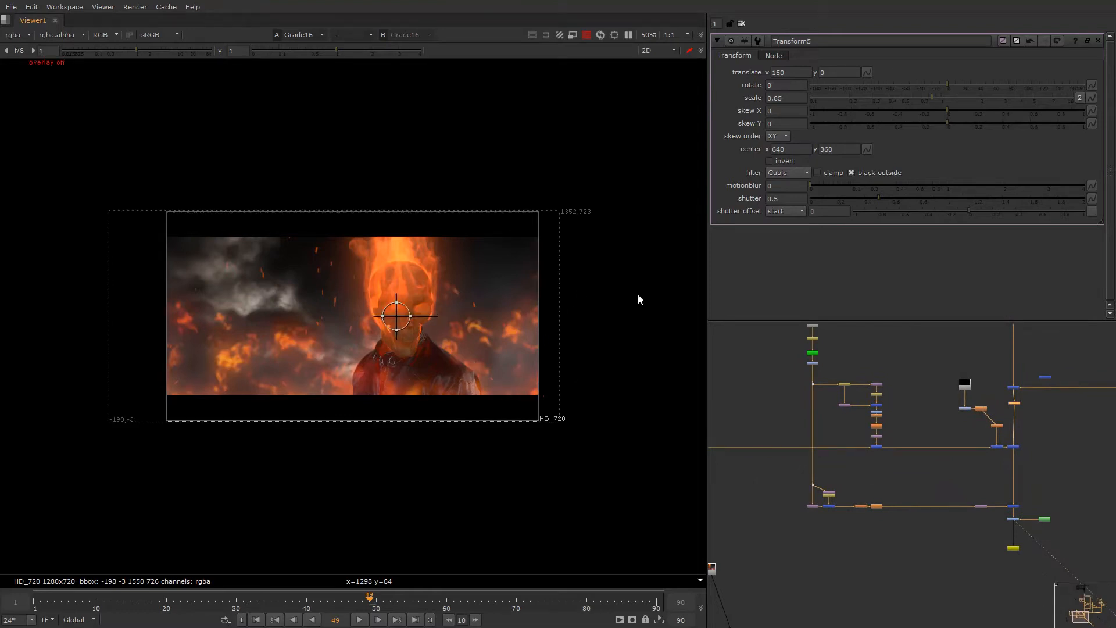
# - Add a Defocus node after VectorBlur2_1 on the particle branch and set its defocus to 3
pyautogui.keyDown('alt'); pyautogui.moveTo(876, 434); pyautogui.dragTo(804, 526); pyautogui.keyUp('alt')
pyautogui.scroll(10, 913, 509)
pyautogui.click(910, 478)
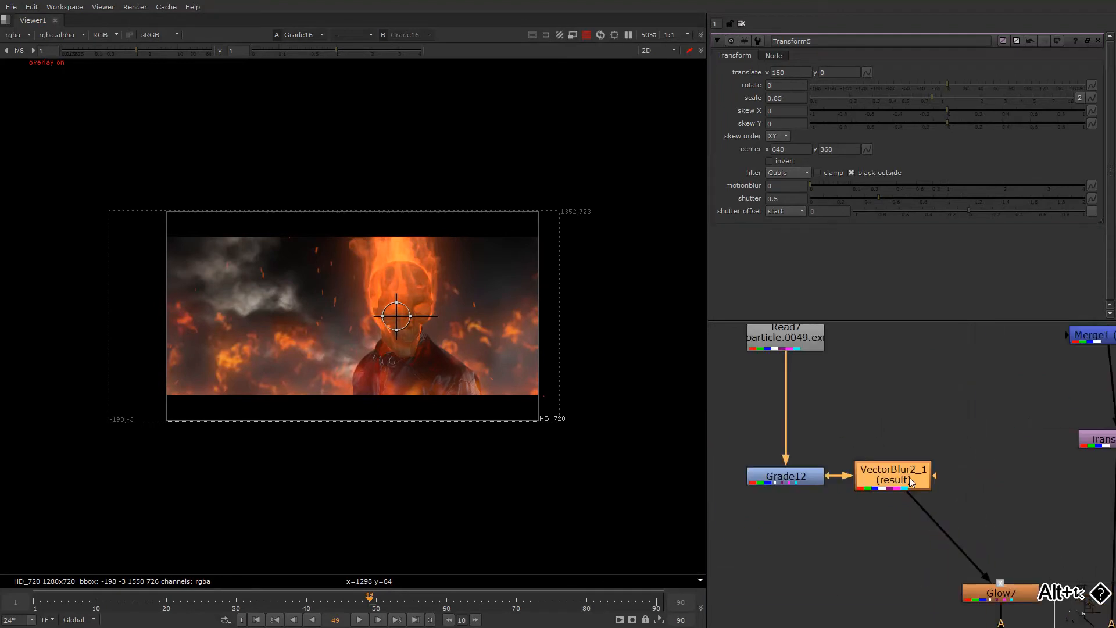
pyautogui.press('Tab')
pyautogui.write('Defocus')
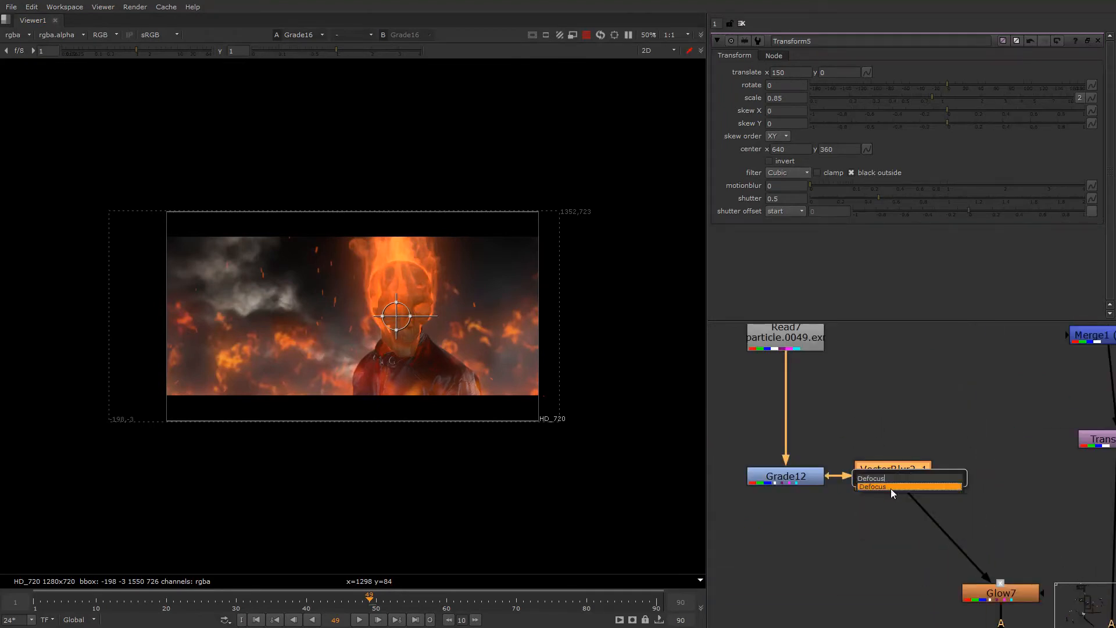
pyautogui.press('Return')
pyautogui.doubleClick(784, 84)
pyautogui.write('3')
pyautogui.press('Return')
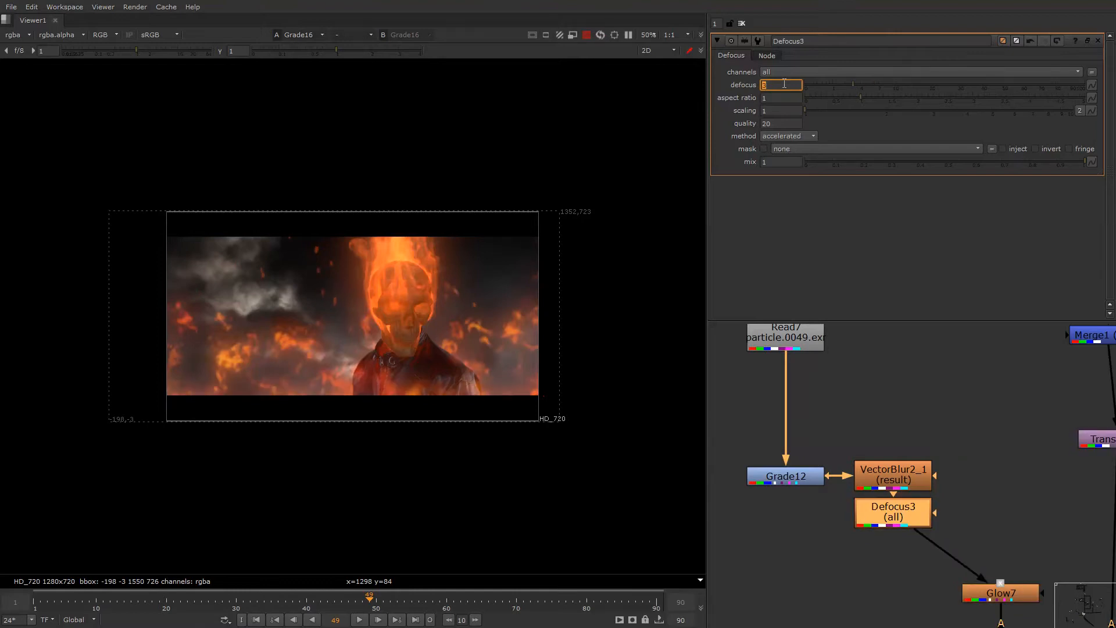
# - Set the particle Defocus amount to 5 and check the sparks in the composite
pyautogui.write('5')
pyautogui.press('Return')
pyautogui.rightClick(536, 255)
pyautogui.click(535, 255)
pyautogui.rightClick(536, 255)
pyautogui.click(535, 255)
# - View Merge20 to inspect the fire and smoke background without the character
pyautogui.scroll(-7, 791, 462)
pyautogui.keyDown('alt'); pyautogui.moveTo(843, 459); pyautogui.dragTo(888, 431); pyautogui.keyUp('alt')
pyautogui.scroll(-2, 888, 431)
pyautogui.keyDown('alt'); pyautogui.moveTo(842, 487); pyautogui.dragTo(891, 412); pyautogui.keyUp('alt')
pyautogui.keyDown('alt'); pyautogui.moveTo(769, 359); pyautogui.dragTo(799, 417); pyautogui.keyUp('alt')
pyautogui.scroll(-1, 799, 417)
pyautogui.scroll(1, 799, 417)
pyautogui.moveTo(1027, 456); pyautogui.dragTo(986, 495)
pyautogui.press('1')
pyautogui.moveTo(814, 455)
pyautogui.mouseDown()
pyautogui.moveTo(780, 500)
pyautogui.moveTo(813, 477)
pyautogui.mouseUp()
pyautogui.press('1')
# - Scale the Transform4 fire layer to 0.75 and reposition it at about x -676, y -202
pyautogui.scroll(8, 808, 412)
pyautogui.keyDown('alt'); pyautogui.moveTo(807, 412); pyautogui.dragTo(839, 459); pyautogui.keyUp('alt')
pyautogui.scroll(-2, 807, 438)
pyautogui.scroll(-1, 838, 460)
pyautogui.keyDown('alt'); pyautogui.moveTo(770, 397); pyautogui.dragTo(924, 457); pyautogui.keyUp('alt')
pyautogui.click(888, 467)
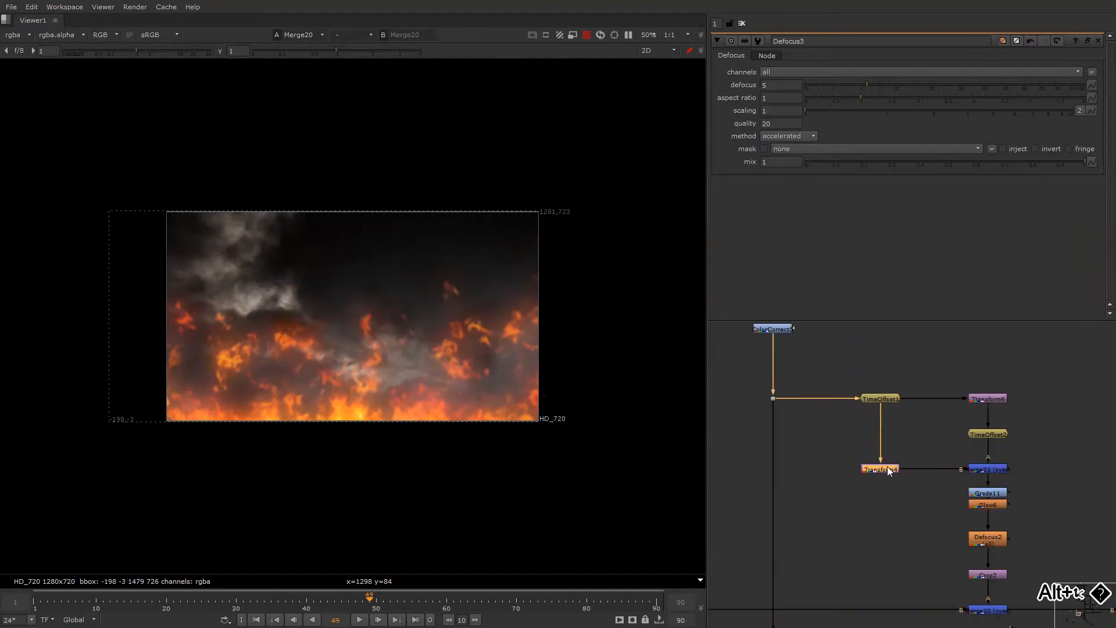
pyautogui.click(888, 466)
pyautogui.moveTo(250, 456); pyautogui.dragTo(257, 443)
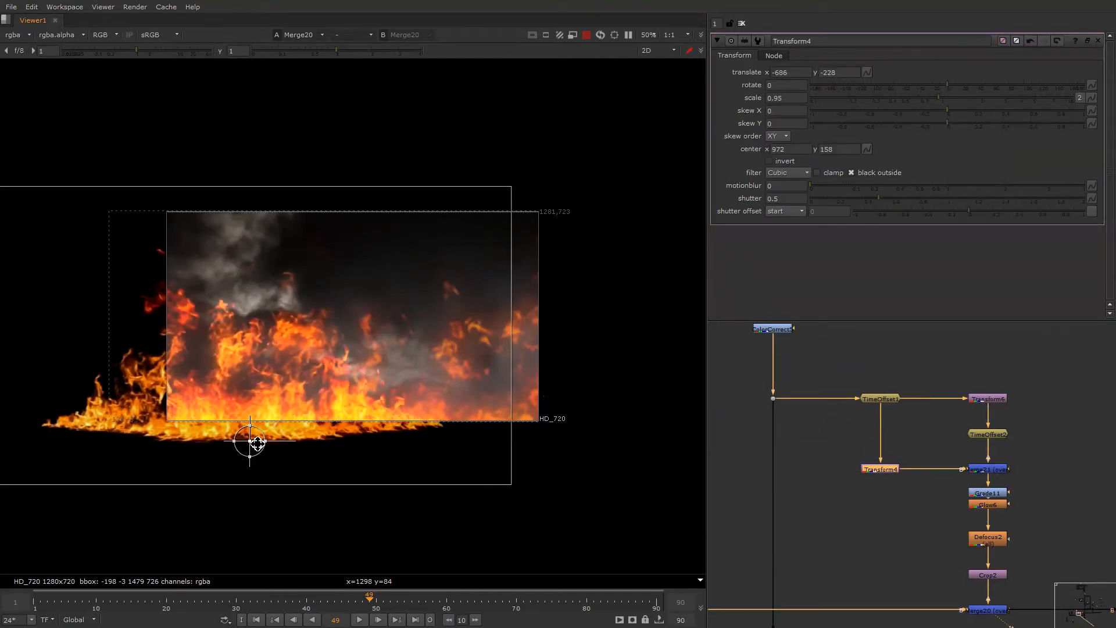
pyautogui.hotkey('ctrl', 'z')
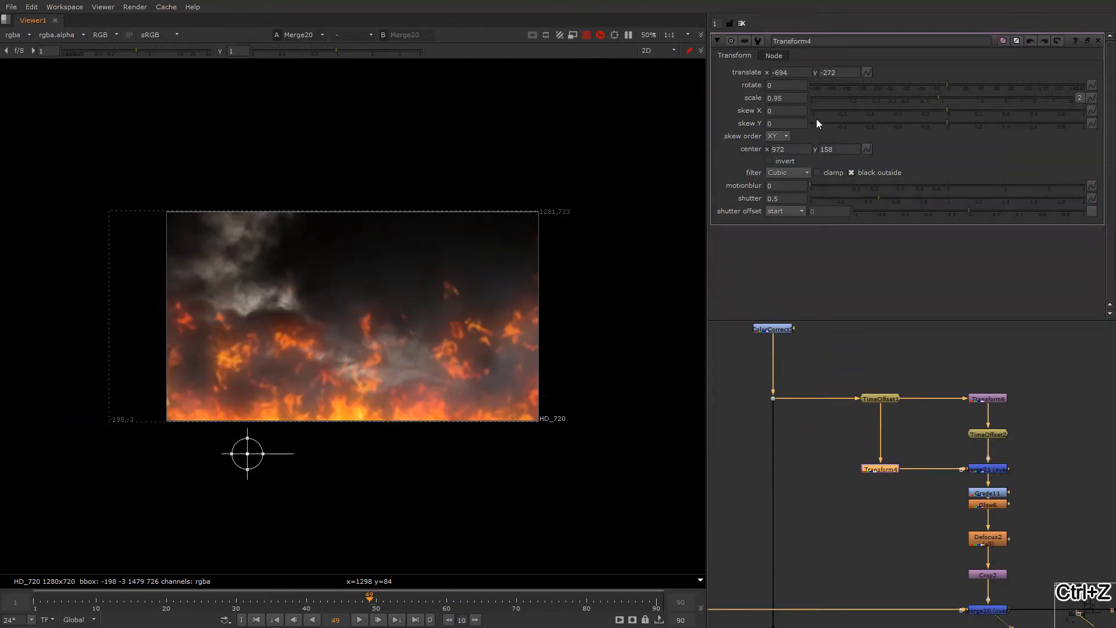
pyautogui.click(774, 100)
pyautogui.press('Down')
pyautogui.press('Down')
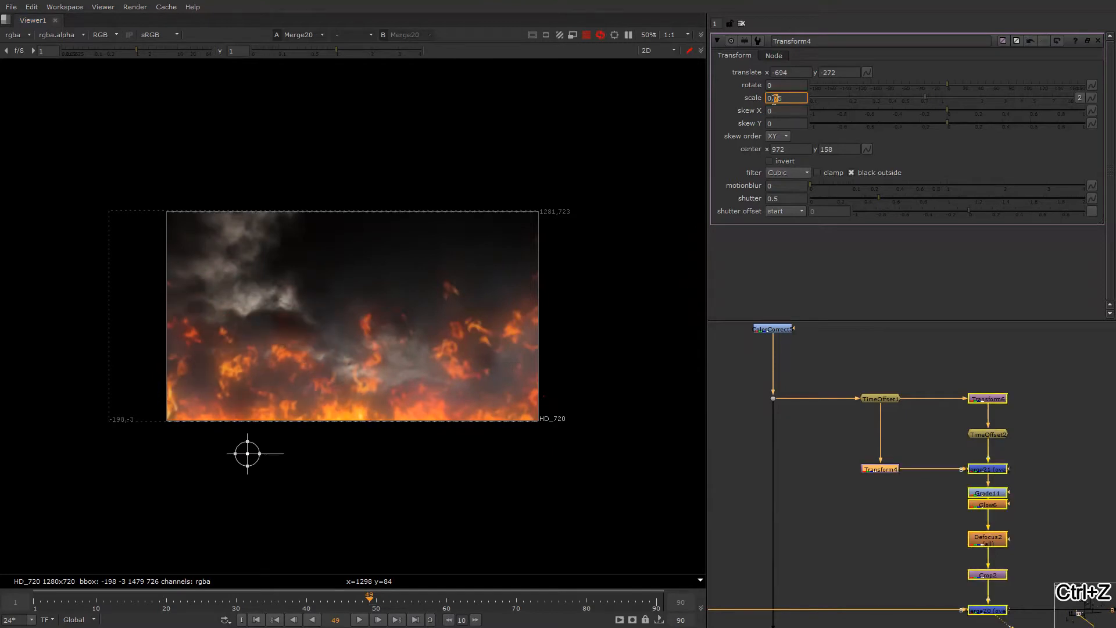
pyautogui.moveTo(247, 453); pyautogui.dragTo(255, 434)
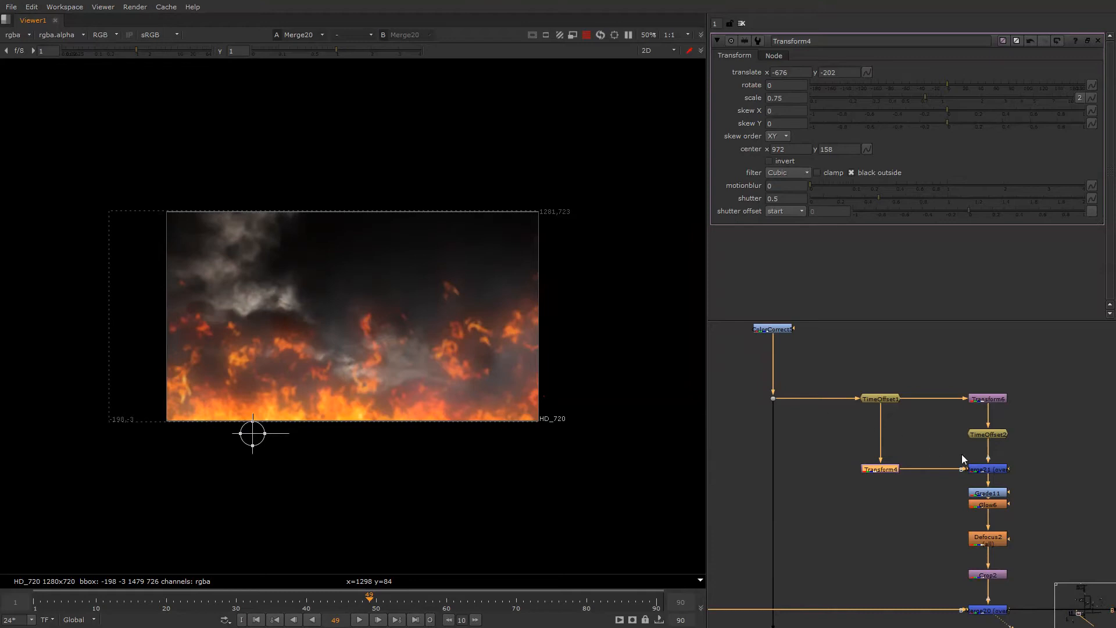
# - Set the scale of the second fire layer's Transform6 to 0.75
pyautogui.click(989, 399)
pyautogui.click(772, 99)
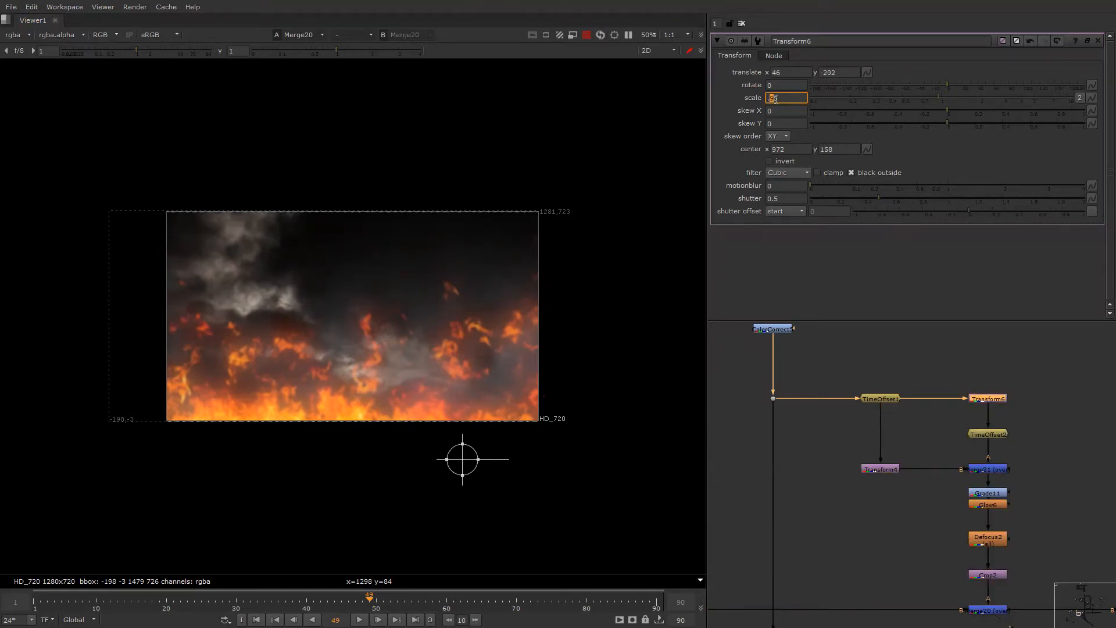
pyautogui.write('0.75')
pyautogui.press('Return')
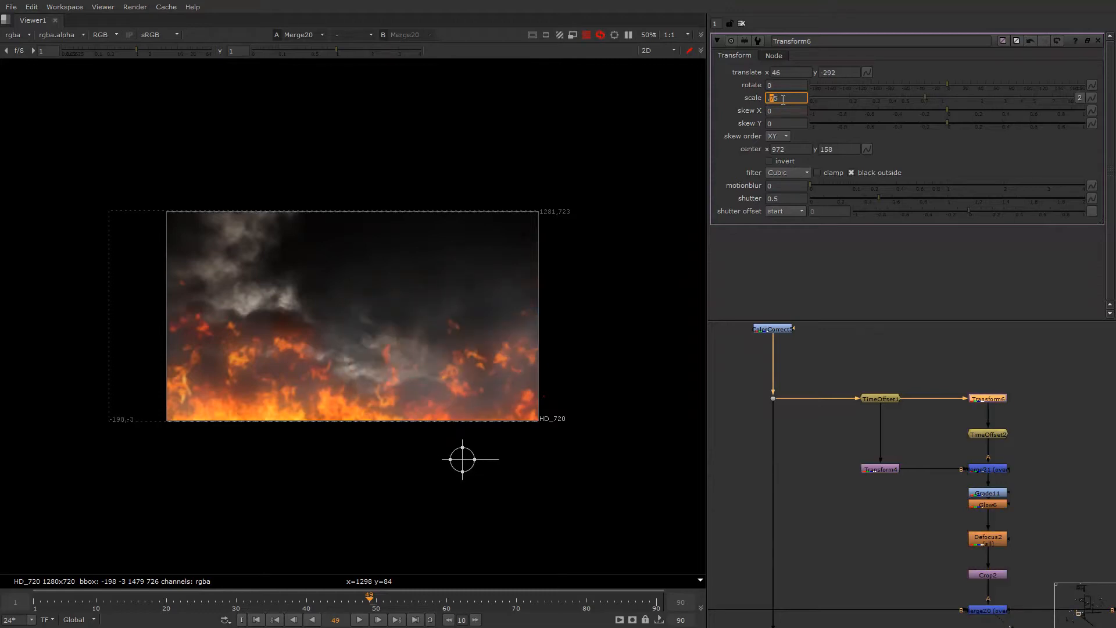
# - View the letterboxed composite at Grade16 with the viewer overlay off and on to check the smaller flames
pyautogui.scroll(-5, 875, 405)
pyautogui.keyDown('alt'); pyautogui.moveTo(932, 482); pyautogui.dragTo(901, 440); pyautogui.keyUp('alt')
pyautogui.click(905, 487)
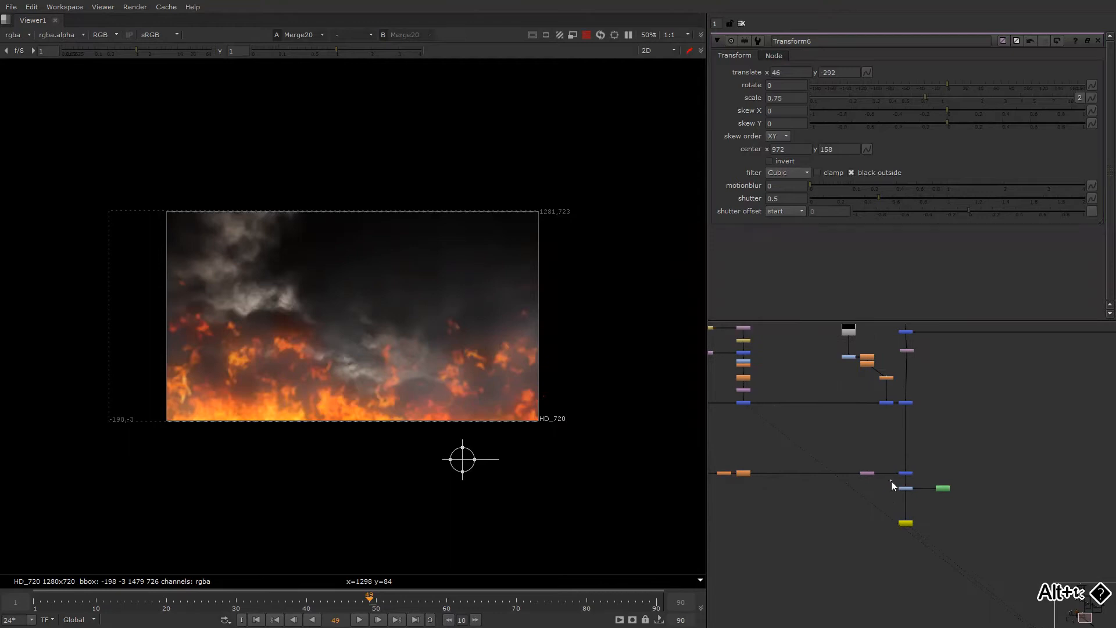
pyautogui.press('1')
pyautogui.press('o')
pyautogui.press('o')
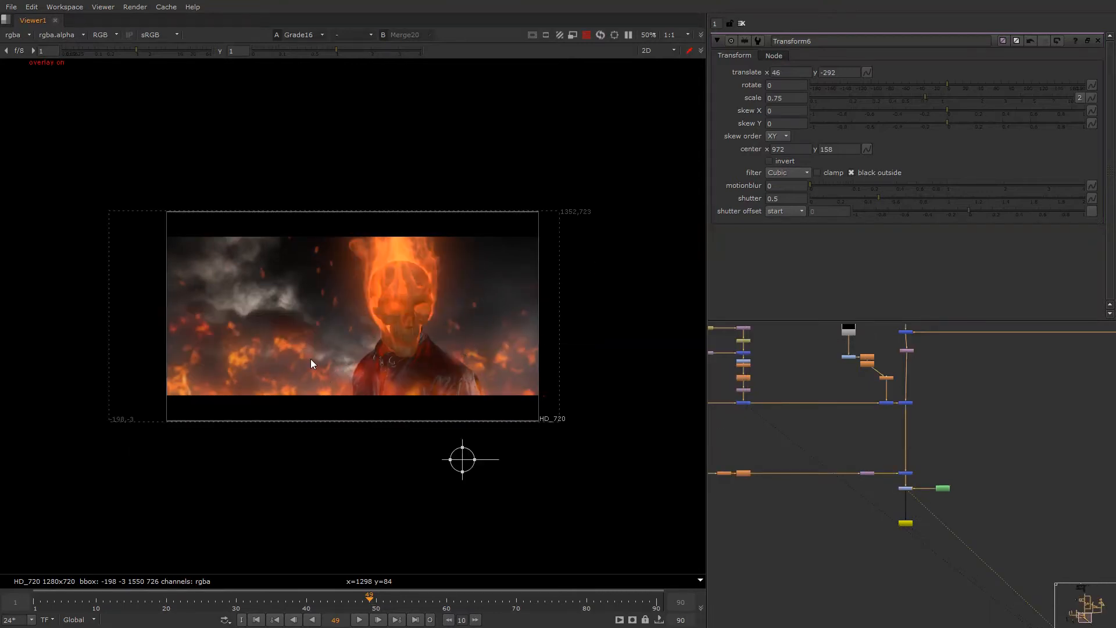
# - Set the defocus amount of Defocus3 on the particle branch to 3 and check the sparks
pyautogui.keyDown('alt'); pyautogui.moveTo(802, 456); pyautogui.dragTo(836, 558); pyautogui.keyUp('alt')
pyautogui.keyDown('alt'); pyautogui.moveTo(810, 497); pyautogui.dragTo(835, 474); pyautogui.keyUp('alt')
pyautogui.keyDown('alt'); pyautogui.moveTo(806, 457); pyautogui.dragTo(896, 456, button='middle'); pyautogui.keyUp('alt')
pyautogui.click(786, 470)
pyautogui.doubleClick(786, 470)
pyautogui.keyDown('alt'); pyautogui.moveTo(1082, 477); pyautogui.dragTo(828, 441); pyautogui.keyUp('alt')
pyautogui.keyDown('alt'); pyautogui.moveTo(1052, 435); pyautogui.dragTo(842, 435); pyautogui.keyUp('alt')
pyautogui.doubleClick(849, 373)
pyautogui.click(766, 86)
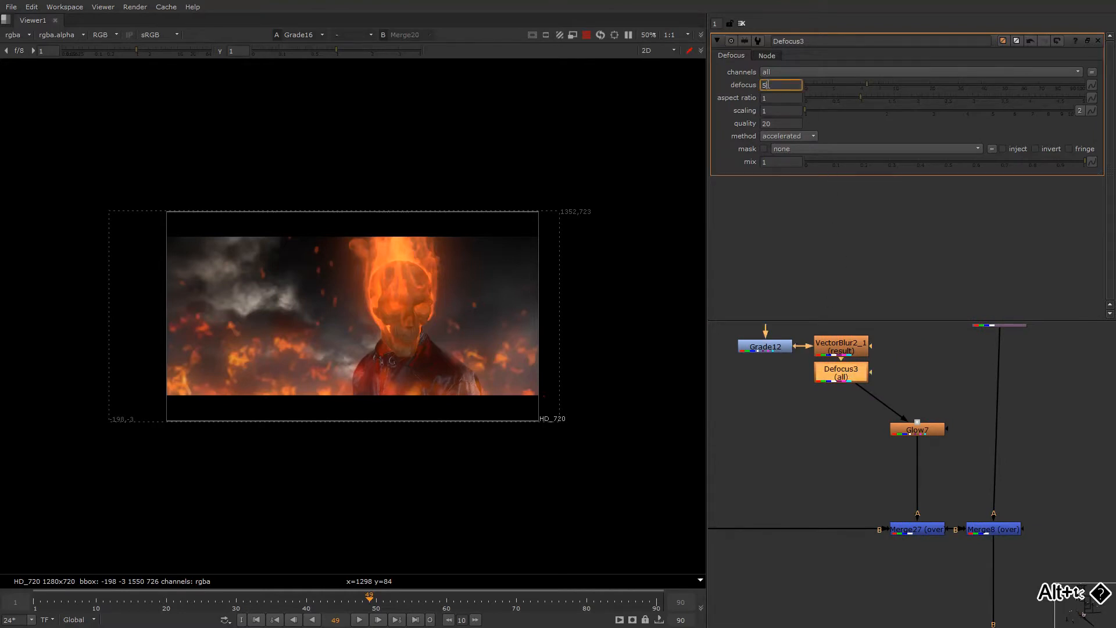
pyautogui.write('3')
pyautogui.press('Return')
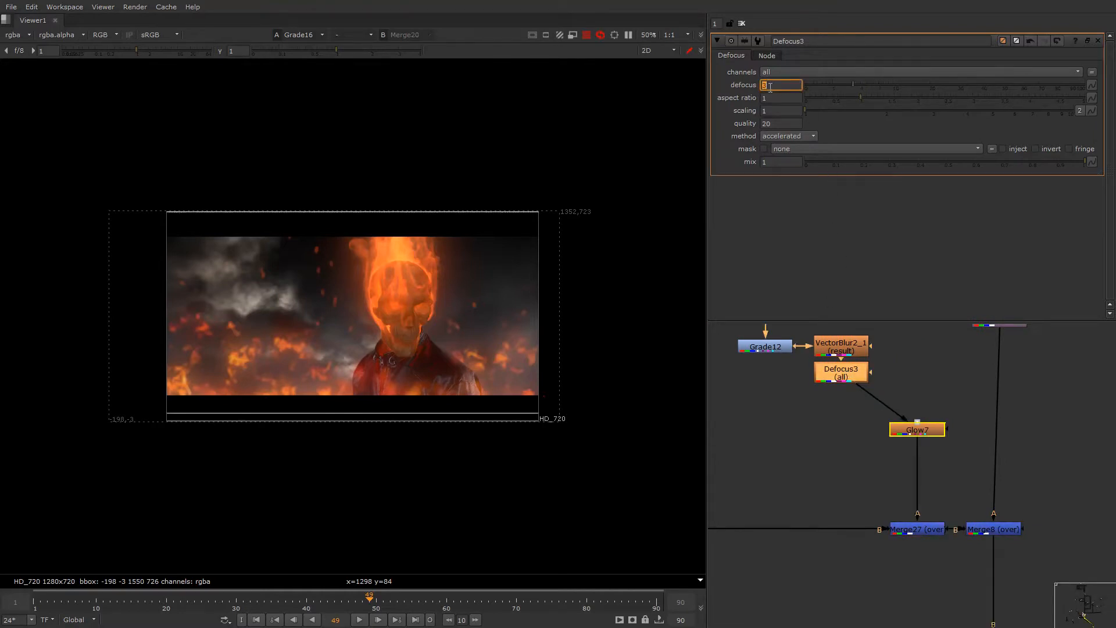
pyautogui.rightClick(442, 293)
pyautogui.click(443, 294)
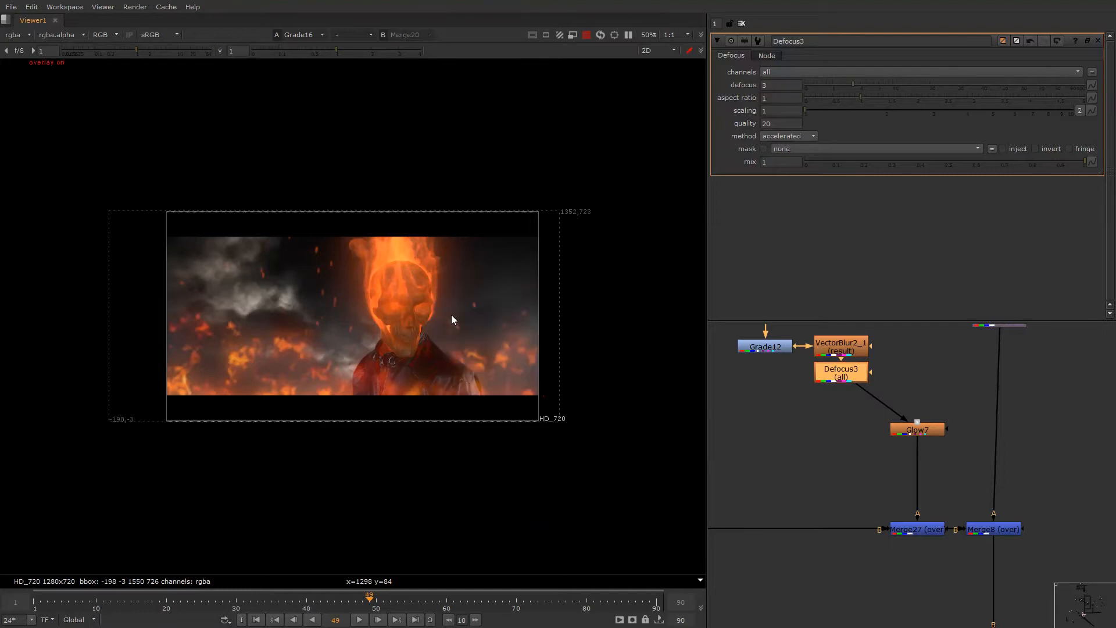
# - Add a Grade node and insert it between Glow7 and Merge27 on the particle branch
pyautogui.press('d')
pyautogui.keyDown('alt'); pyautogui.moveTo(871, 431); pyautogui.dragTo(929, 445, button='middle'); pyautogui.keyUp('alt')
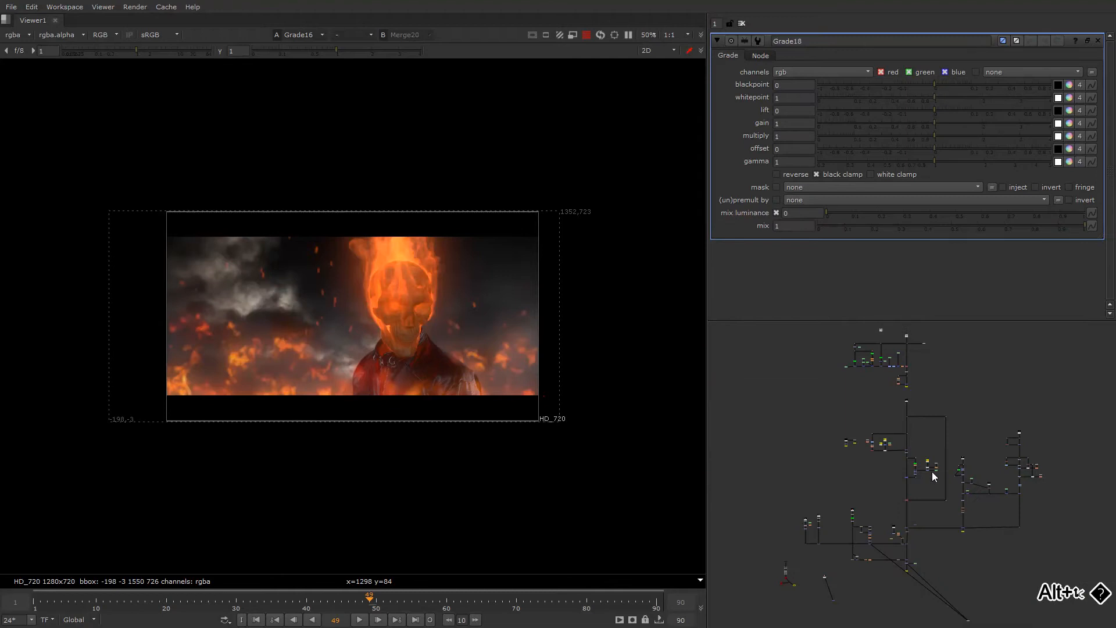
pyautogui.scroll(3, 888, 534)
pyautogui.scroll(-2, 896, 551)
pyautogui.scroll(6, 896, 550)
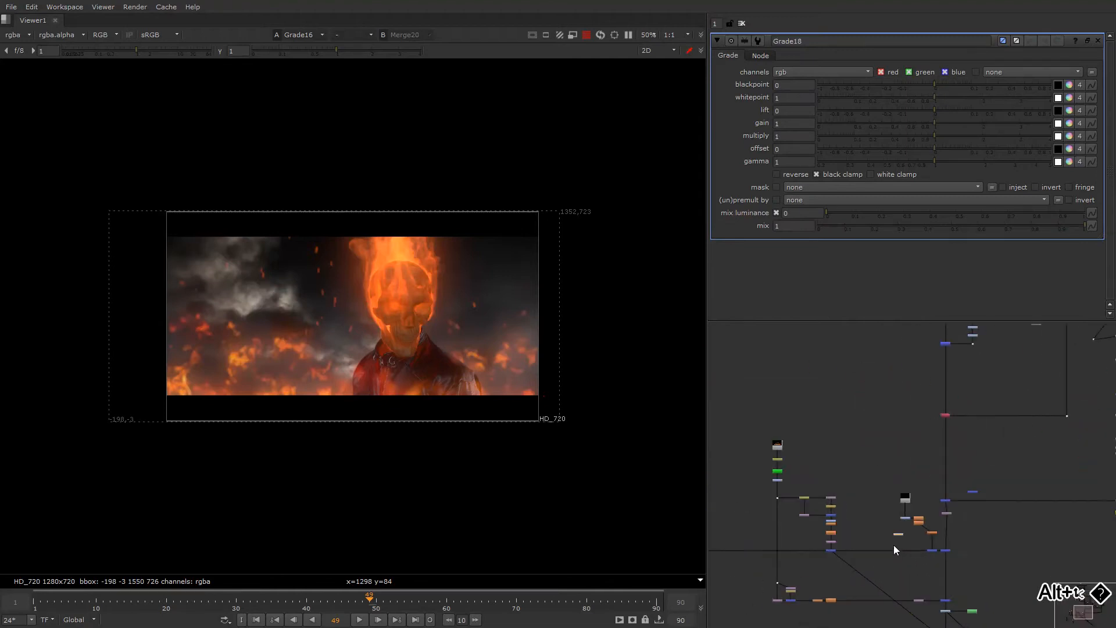
pyautogui.moveTo(982, 541); pyautogui.dragTo(989, 536)
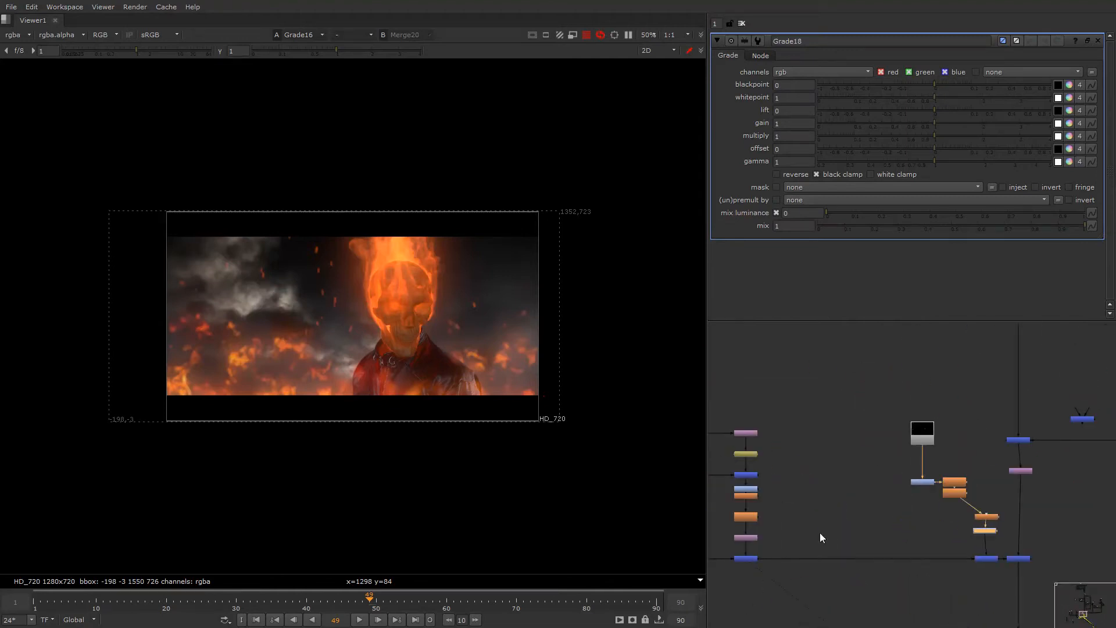
# - Inspect the fire's alpha at Crop2, connect Crop2 as the mask of Grade18, and view Grade18
pyautogui.click(755, 540)
pyautogui.press('1')
pyautogui.press('a')
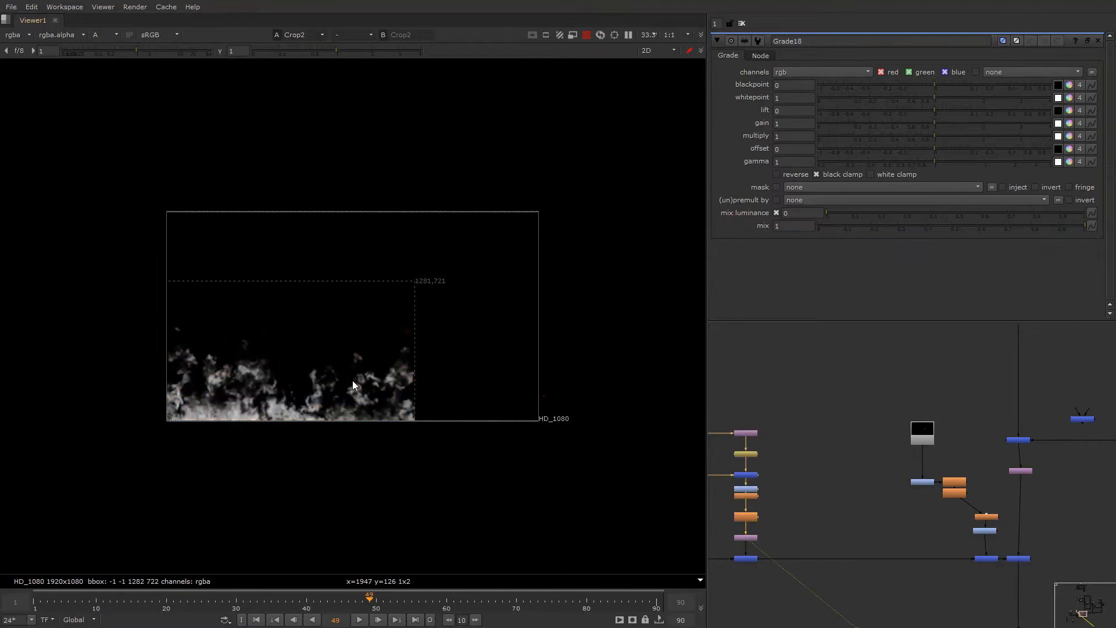
pyautogui.keyDown('alt'); pyautogui.moveTo(820, 534); pyautogui.dragTo(823, 476); pyautogui.keyUp('alt')
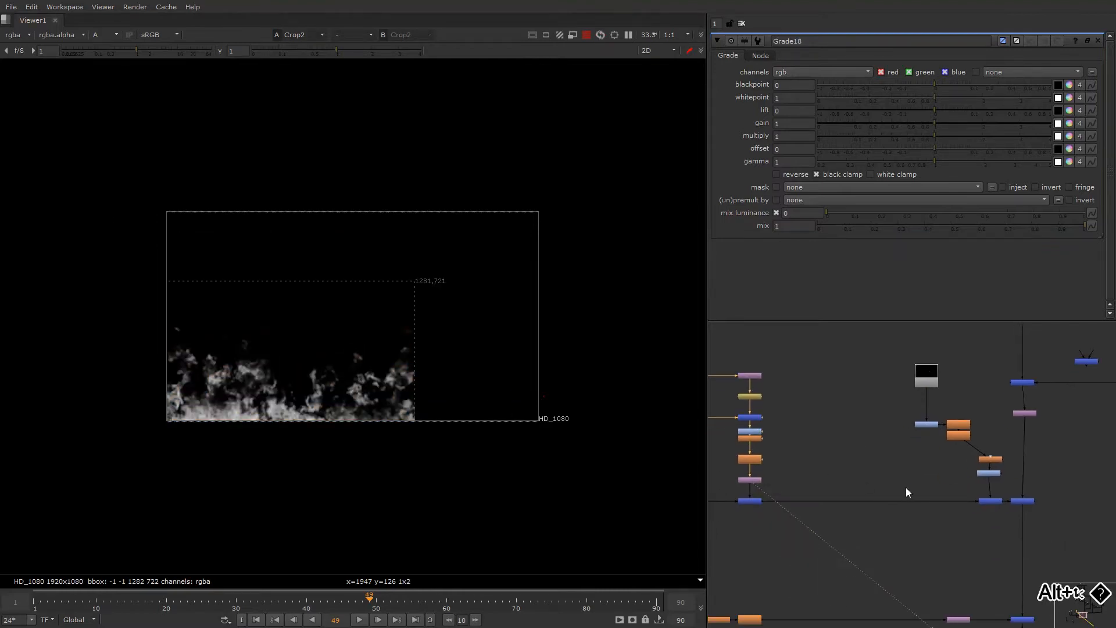
pyautogui.moveTo(1003, 474); pyautogui.dragTo(751, 479)
pyautogui.click(997, 473)
pyautogui.press('1')
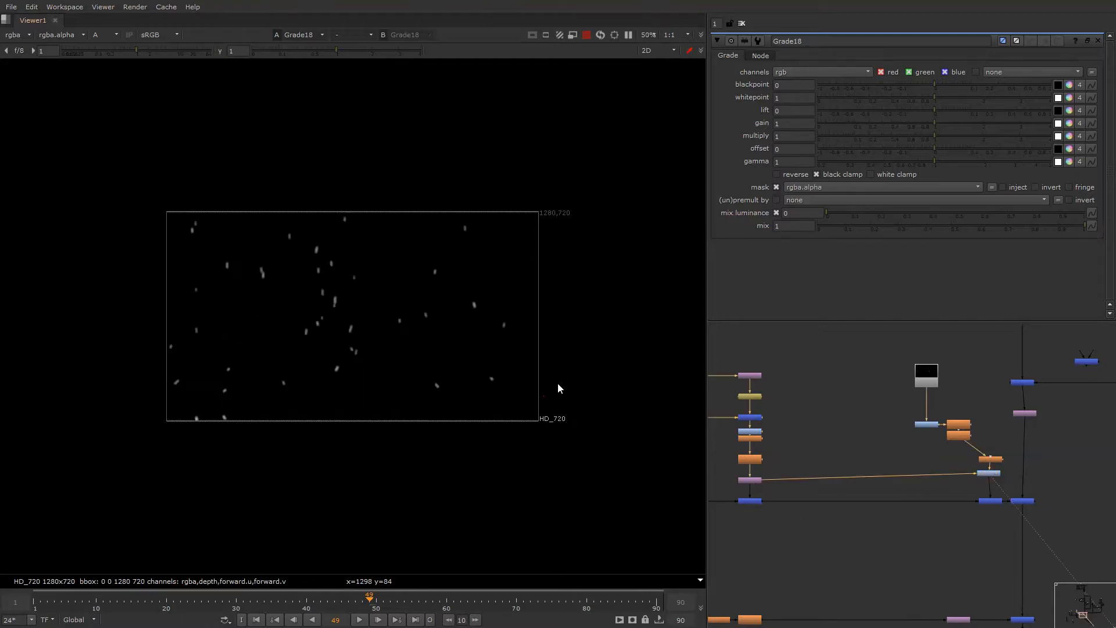
# - Set Grade18's whitepoint to 0.08 with the viewer in colour, and view the full composite at Grade16
pyautogui.press('a')
pyautogui.moveTo(916, 101); pyautogui.dragTo(850, 110)
pyautogui.scroll(-3, 911, 458)
pyautogui.keyDown('alt'); pyautogui.moveTo(955, 518); pyautogui.dragTo(912, 448); pyautogui.keyUp('alt')
pyautogui.click(934, 497)
pyautogui.press('1')
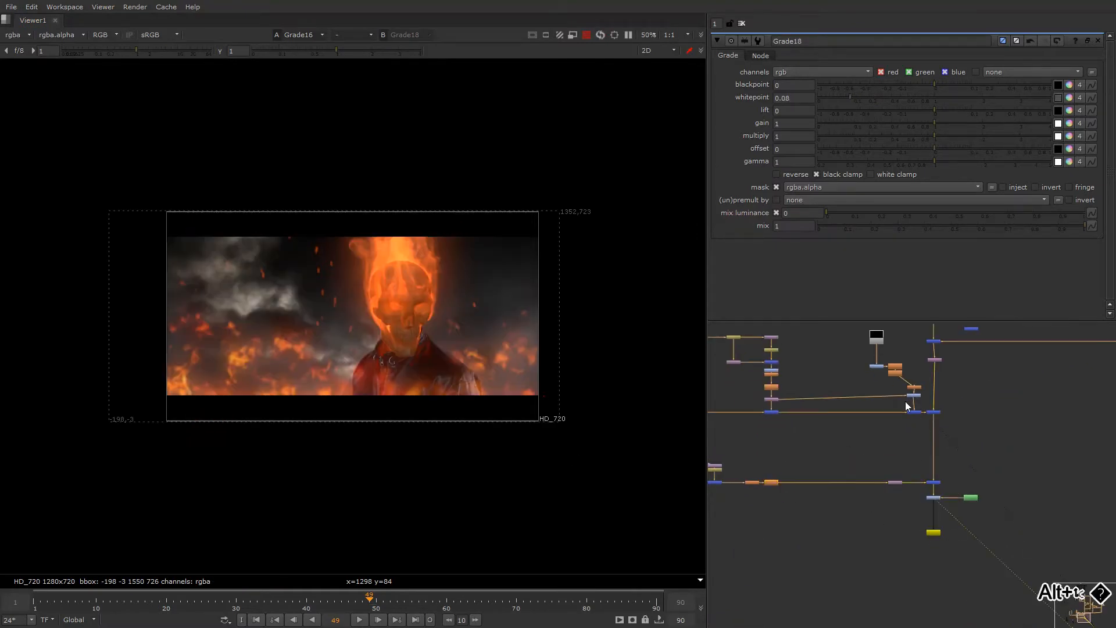
# - Change Merge27's operation to screen and compare the composite with the particles disabled and enabled
pyautogui.scroll(5, 925, 421)
pyautogui.doubleClick(924, 413)
pyautogui.click(791, 72)
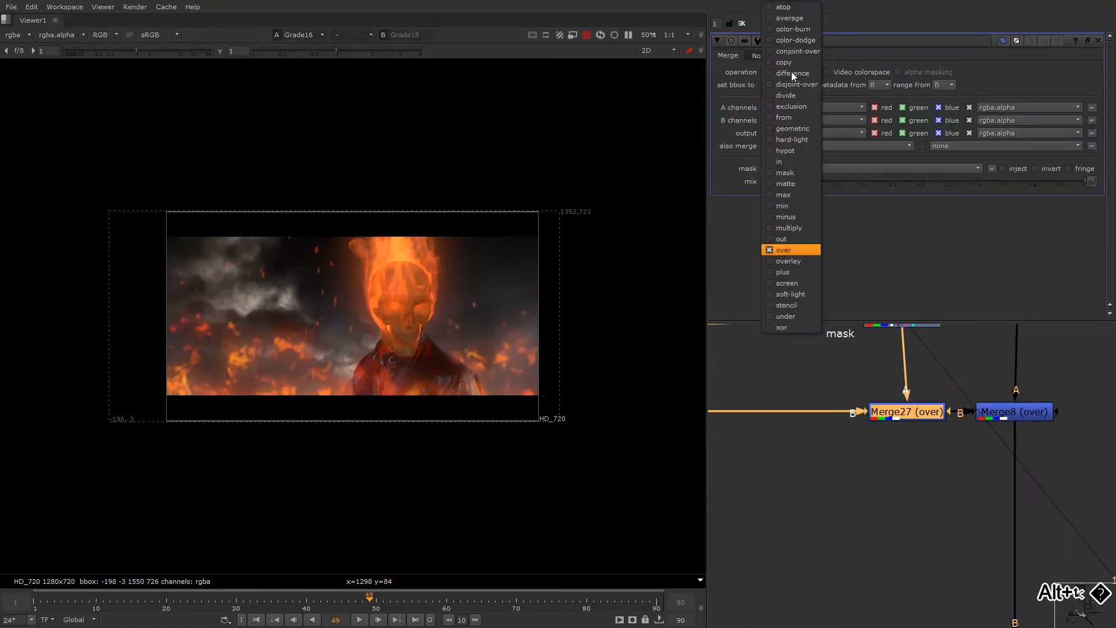
pyautogui.click(788, 283)
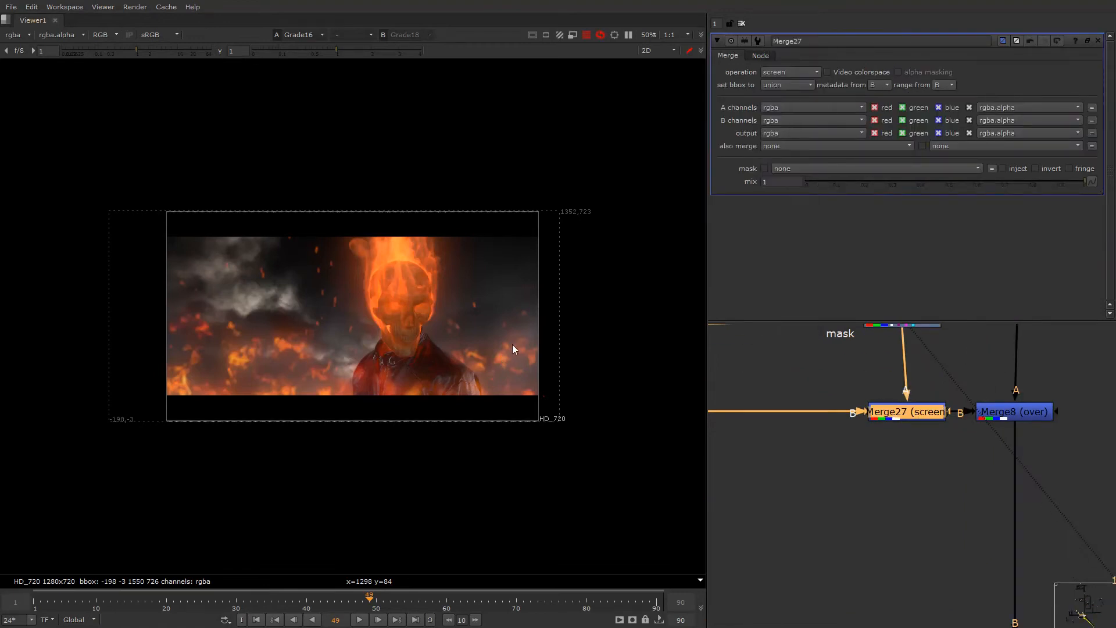
pyautogui.press('d')
pyautogui.press('d')
pyautogui.press('q')
pyautogui.press('q')
pyautogui.rightClick(490, 284)
pyautogui.press('Escape')
# - Examine the node graph to locate the flaming skull's branch
pyautogui.scroll(-7, 810, 470)
pyautogui.keyDown('alt'); pyautogui.moveTo(947, 362); pyautogui.dragTo(878, 494); pyautogui.keyUp('alt')
pyautogui.scroll(-1, 878, 493)
pyautogui.keyDown('alt'); pyautogui.moveTo(919, 388); pyautogui.dragTo(870, 479); pyautogui.keyUp('alt')
pyautogui.scroll(-6, 870, 479)
pyautogui.keyDown('alt'); pyautogui.moveTo(942, 464); pyautogui.dragTo(900, 496); pyautogui.keyUp('alt')
pyautogui.keyDown('alt'); pyautogui.moveTo(990, 467); pyautogui.dragTo(917, 495); pyautogui.keyUp('alt')
pyautogui.scroll(5, 916, 496)
pyautogui.keyDown('alt'); pyautogui.moveTo(1030, 425); pyautogui.dragTo(880, 468); pyautogui.keyUp('alt')
pyautogui.scroll(1, 837, 516)
pyautogui.keyDown('alt'); pyautogui.moveTo(776, 527); pyautogui.dragTo(886, 469); pyautogui.keyUp('alt')
pyautogui.scroll(-6, 892, 464)
pyautogui.keyDown('alt'); pyautogui.moveTo(818, 499); pyautogui.dragTo(883, 466); pyautogui.keyUp('alt')
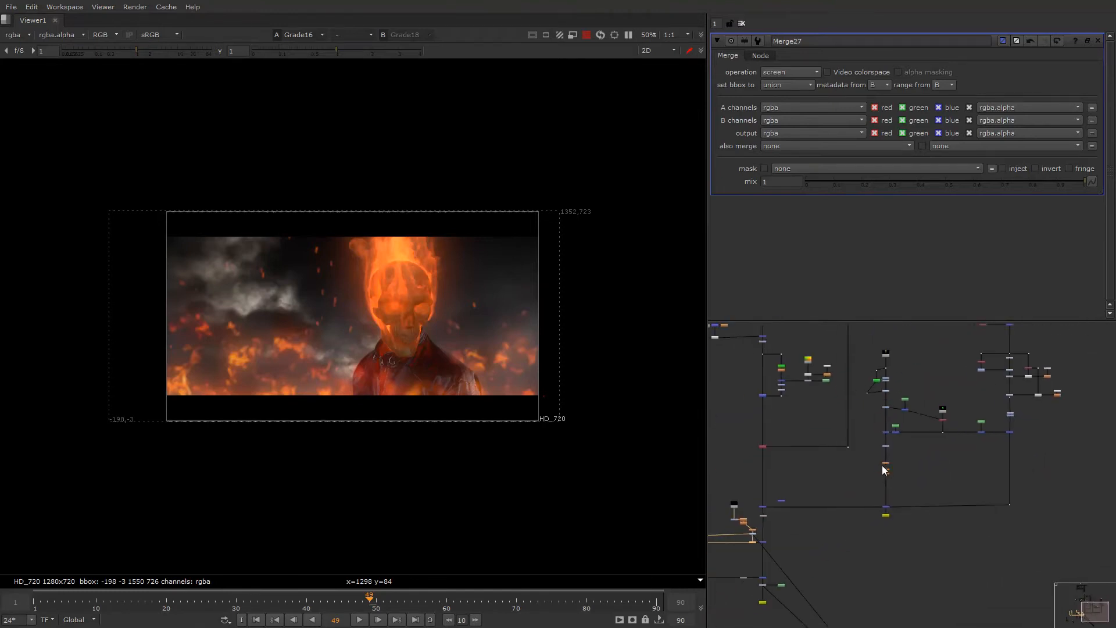
# - Add an unconnected Shuffle node in the empty area beside the skull branch
pyautogui.scroll(5, 882, 465)
pyautogui.click(892, 429)
pyautogui.keyDown('alt'); pyautogui.moveTo(975, 437); pyautogui.dragTo(849, 526); pyautogui.keyUp('alt')
pyautogui.scroll(-3, 870, 509)
pyautogui.click(881, 524)
pyautogui.press('Tab')
pyautogui.write('shuffle')
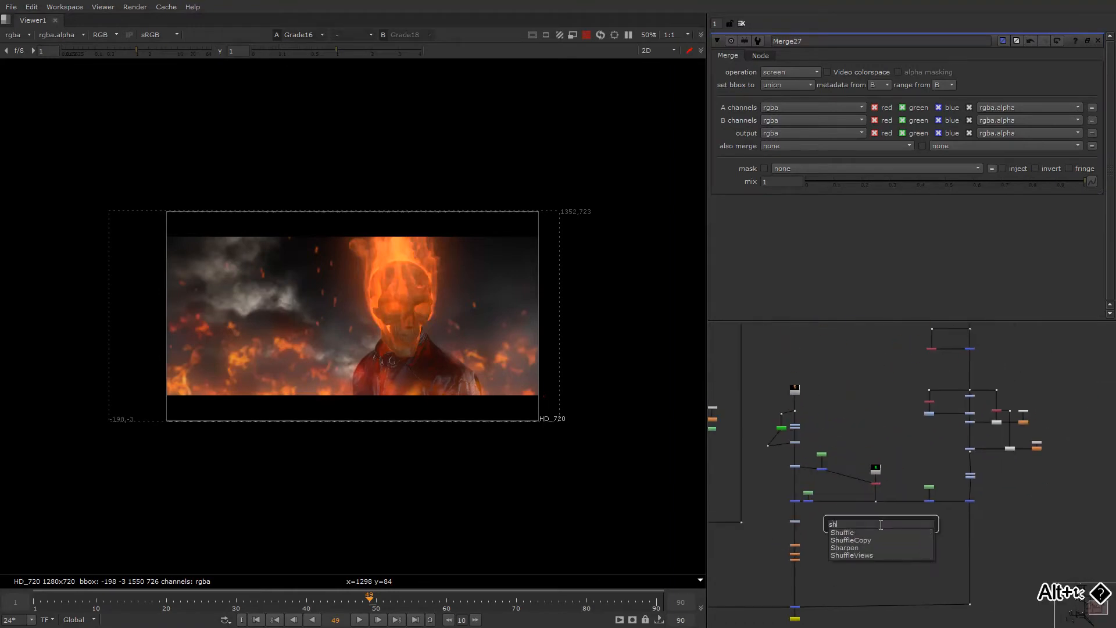
pyautogui.press('Return')
pyautogui.scroll(2, 867, 528)
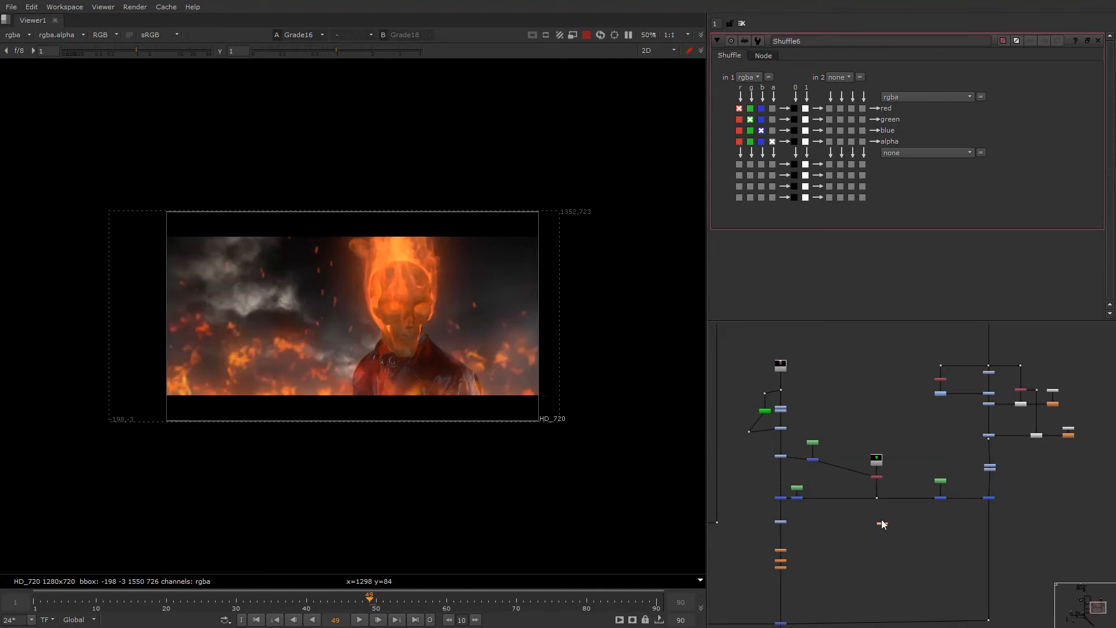
pyautogui.click(844, 529)
pyautogui.keyDown('alt'); pyautogui.moveTo(844, 529); pyautogui.dragTo(879, 515); pyautogui.keyUp('alt')
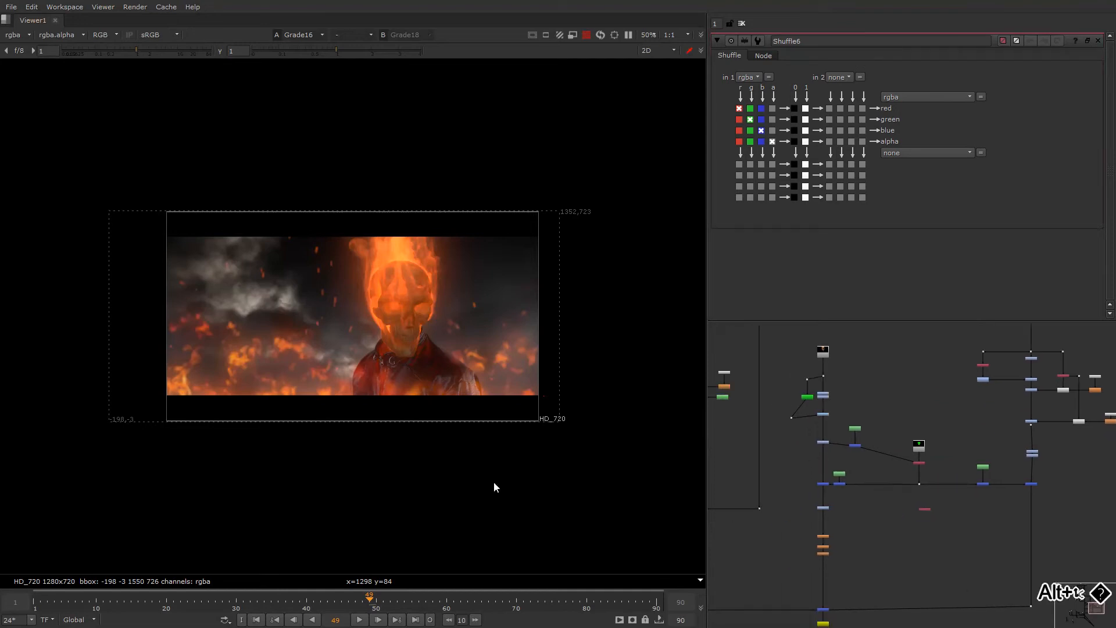
pyautogui.scroll(3, 878, 514)
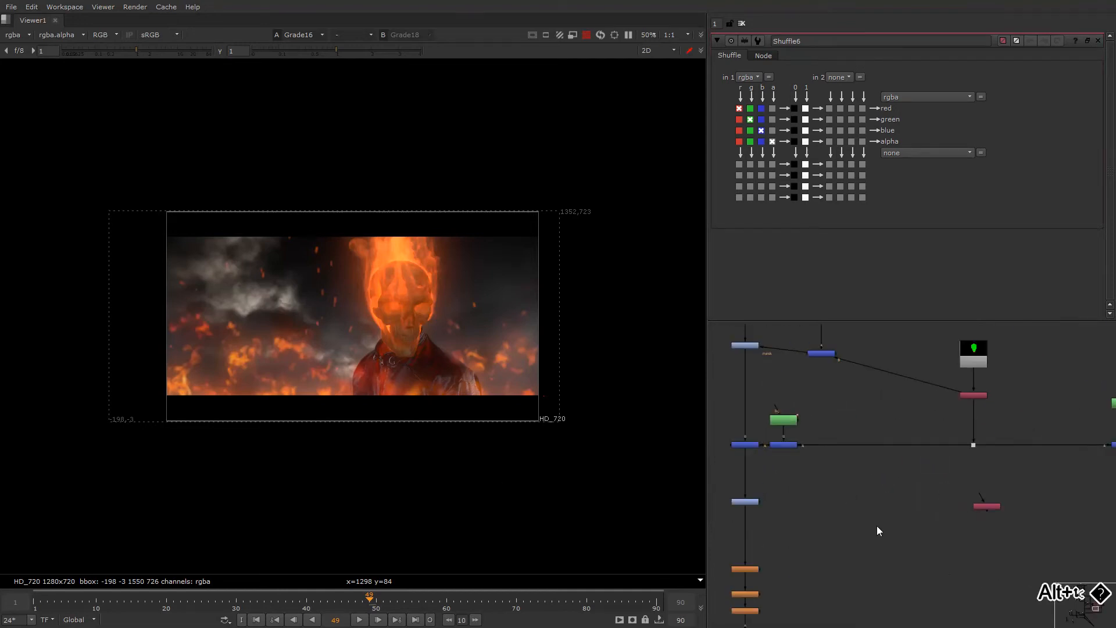
# - Add a Roto node and draw a closed Bezier around the skull's eye socket on the image's left side
pyautogui.press('o')
pyautogui.scroll(4, 423, 304)
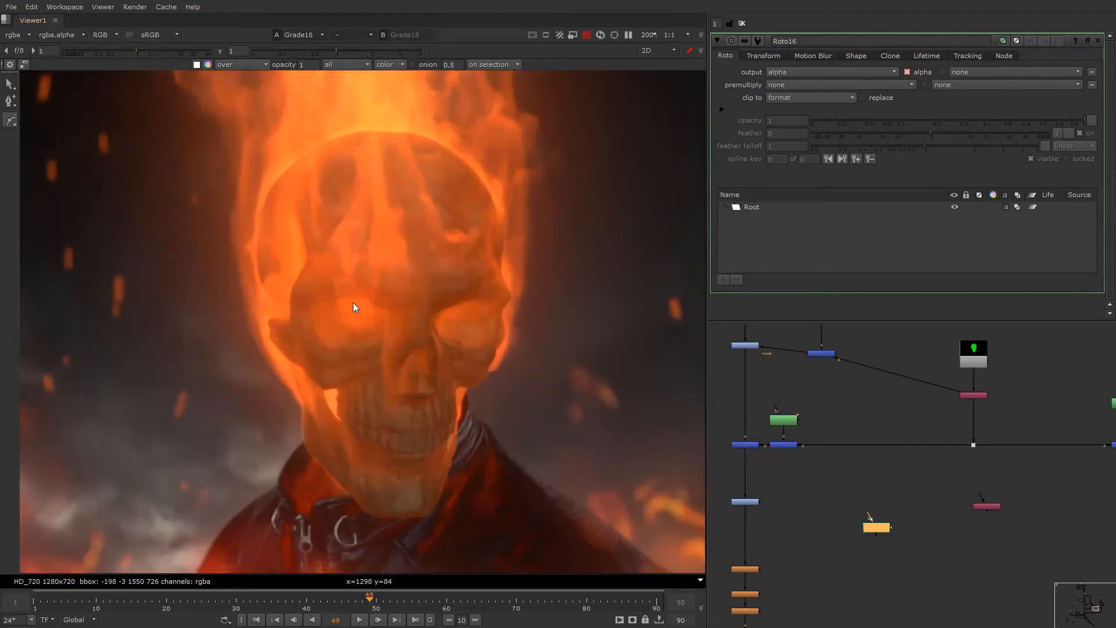
pyautogui.click(340, 297)
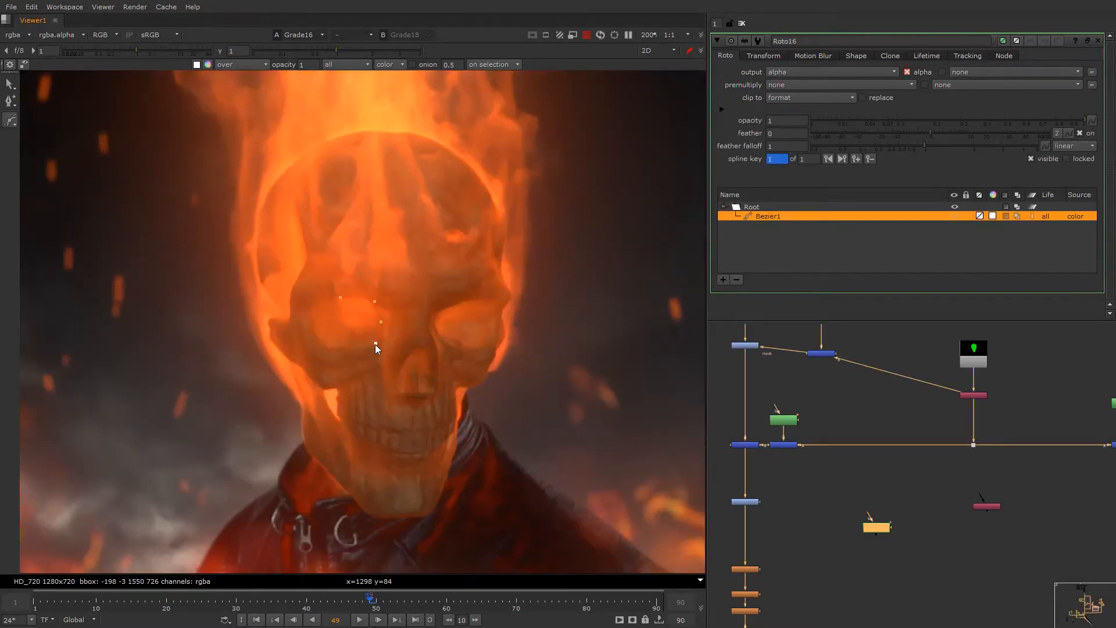
pyautogui.click(317, 299)
pyautogui.click(341, 297)
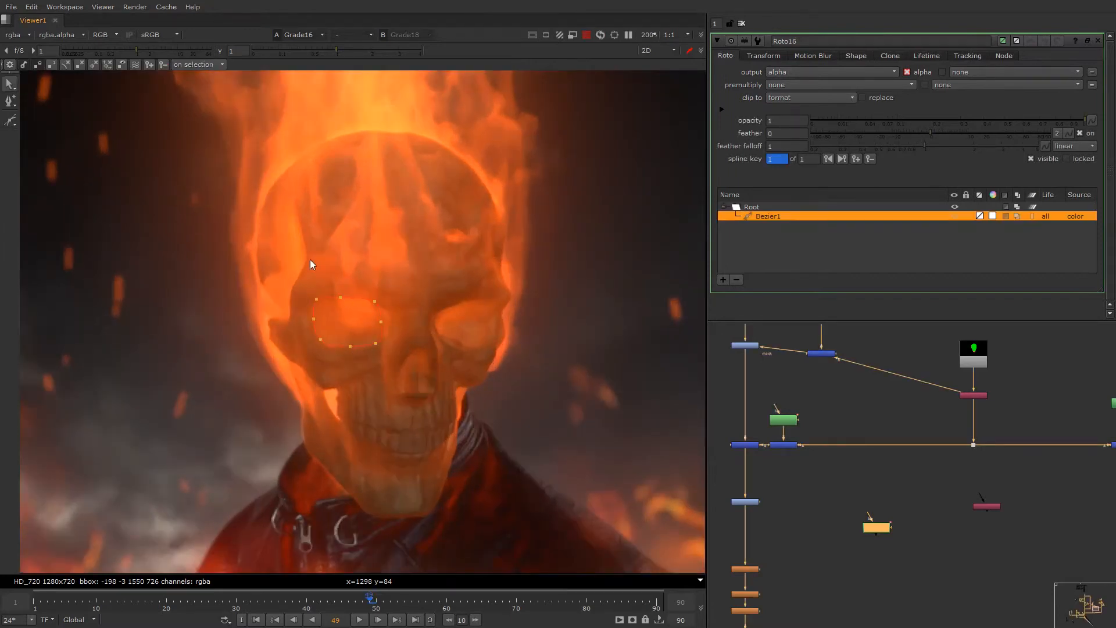
# - Draw a second closed Bezier in the same Roto node around the skull's other eye socket
pyautogui.click(10, 122)
pyautogui.click(455, 308)
pyautogui.click(492, 297)
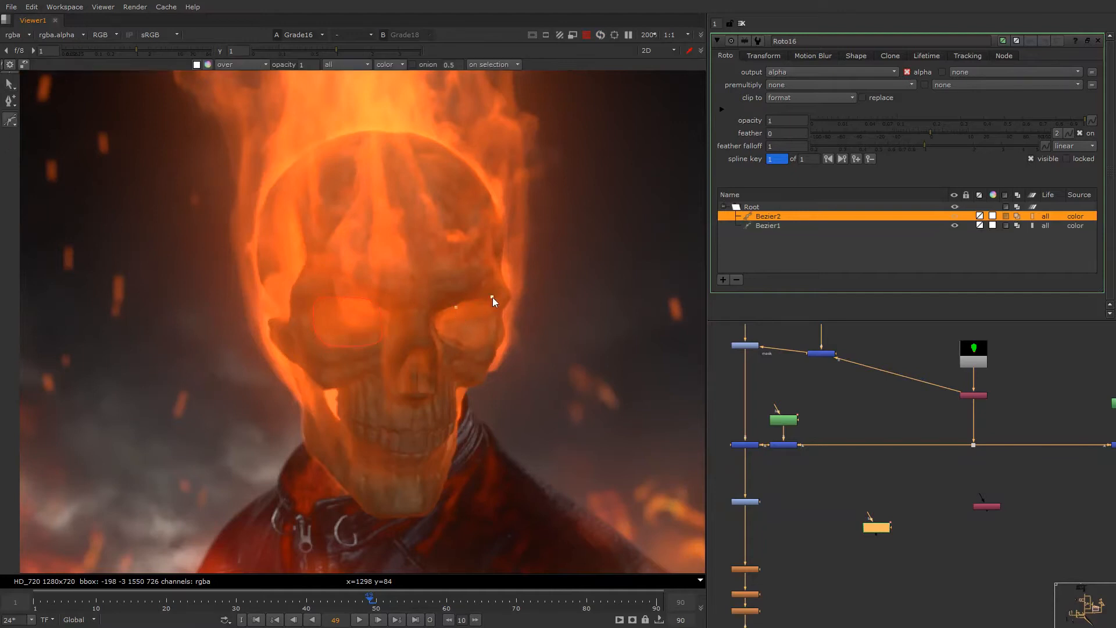
pyautogui.click(456, 307)
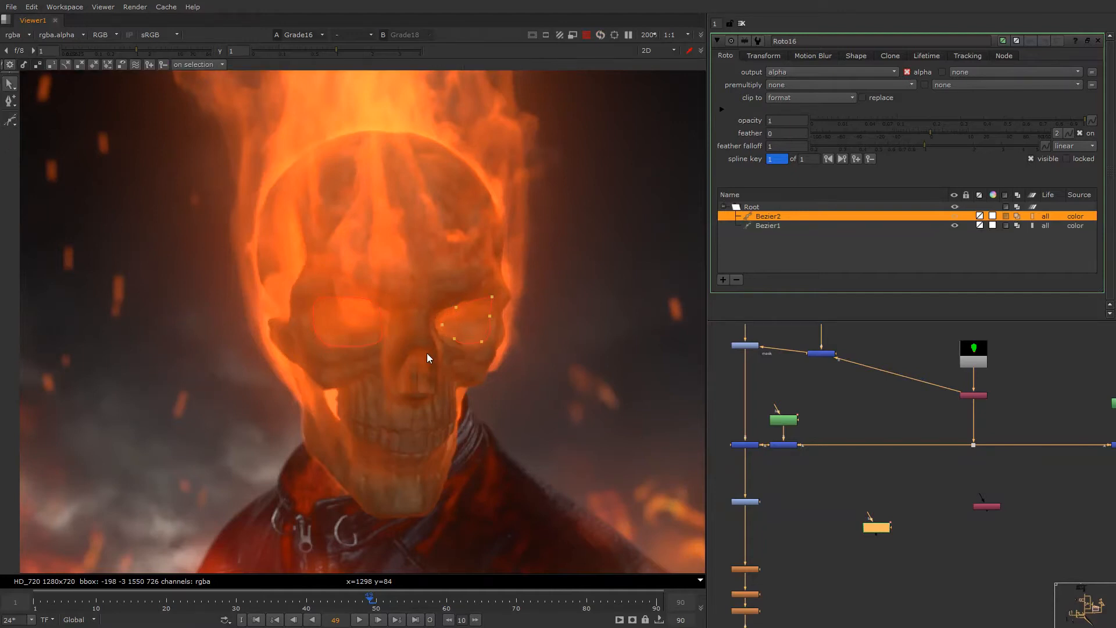
# - Add a Grade node to the skull branch, masked by the eye-socket Roto, and view its output
pyautogui.press('-')
pyautogui.keyDown('alt'); pyautogui.moveTo(814, 509); pyautogui.dragTo(932, 473); pyautogui.keyUp('alt')
pyautogui.click(855, 476)
pyautogui.press('g')
pyautogui.press('1')
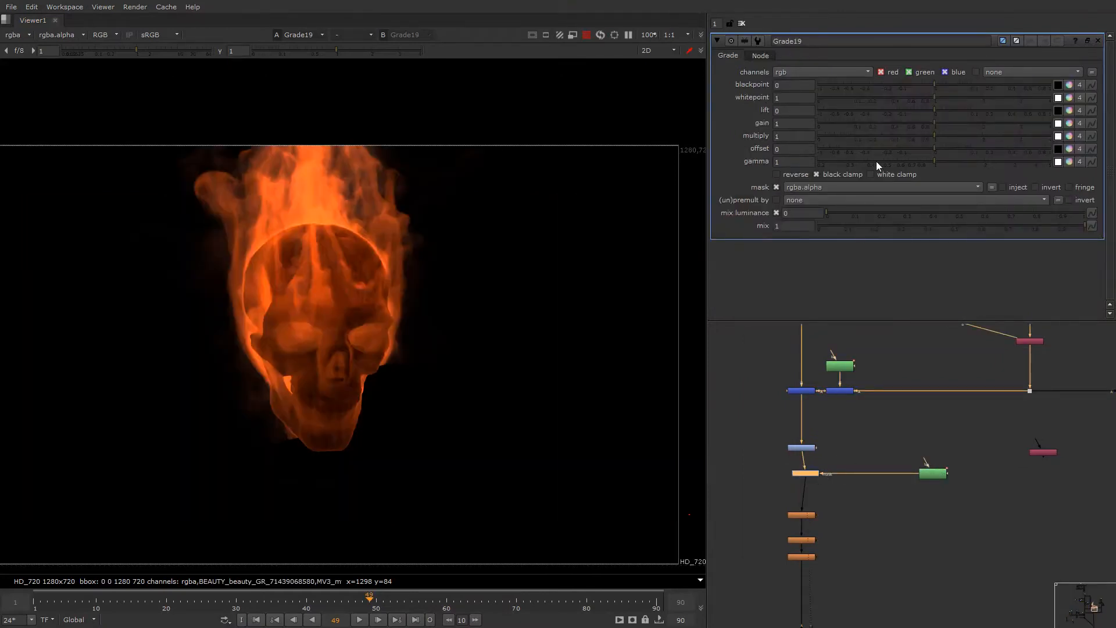
# - Set the eye Grade's whitepoint to 0.12 and reposition both Roto Beziers exactly over the skull's eye sockets
pyautogui.moveTo(908, 102); pyautogui.dragTo(858, 102)
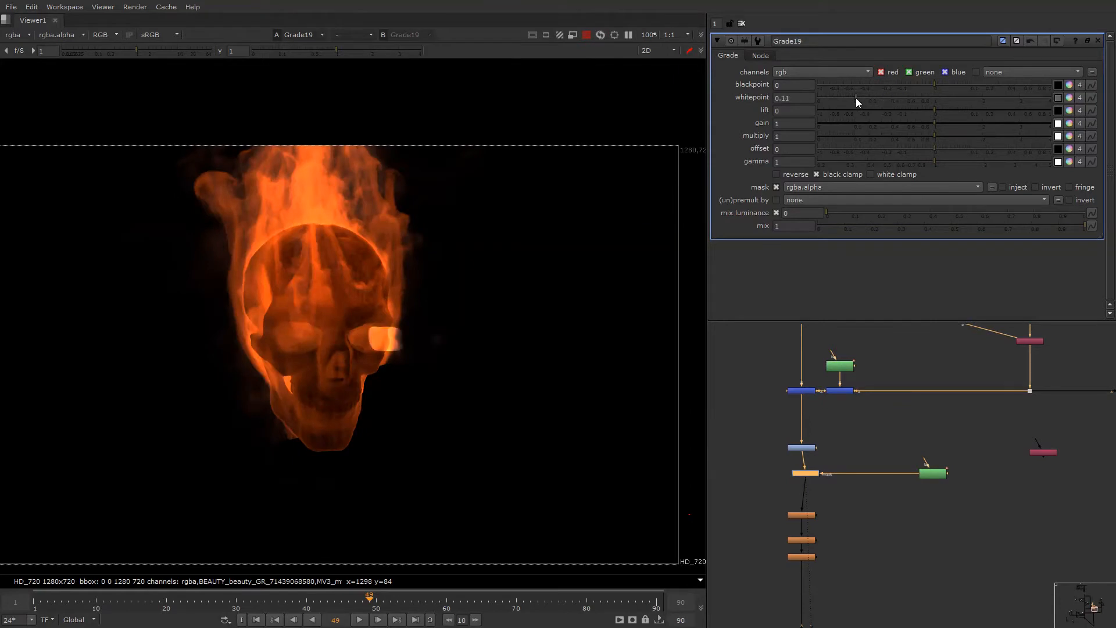
pyautogui.doubleClick(933, 473)
pyautogui.moveTo(304, 284); pyautogui.dragTo(399, 395)
pyautogui.scroll(2, 329, 350)
pyautogui.moveTo(390, 346); pyautogui.dragTo(270, 335)
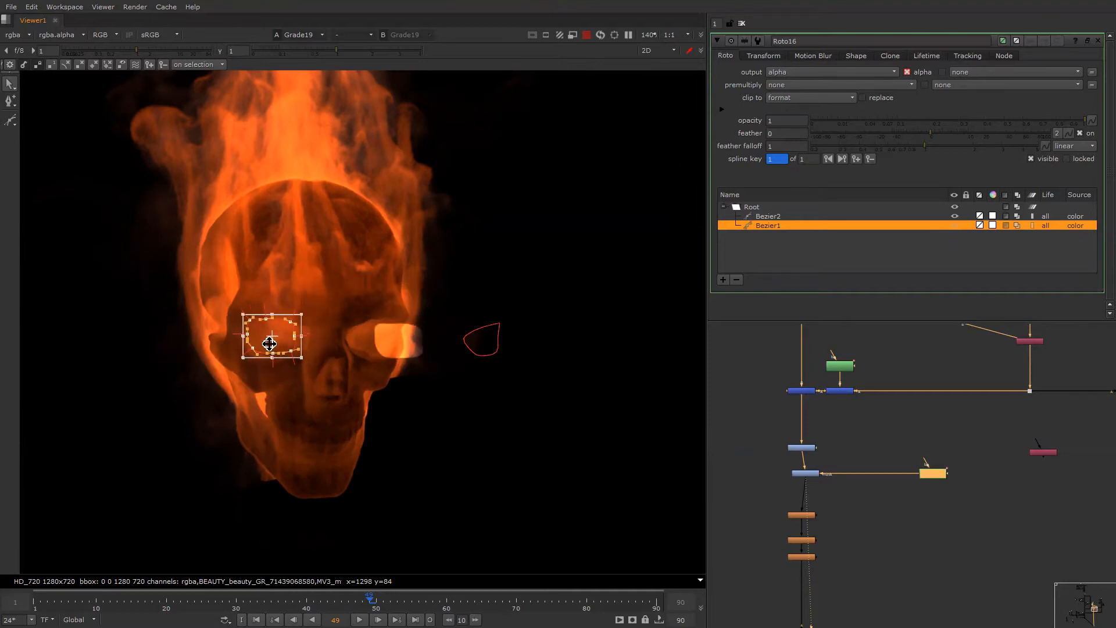
pyautogui.click(663, 414)
pyautogui.click(495, 354)
pyautogui.moveTo(487, 348); pyautogui.dragTo(374, 342)
pyautogui.press('o')
# - Add a Blur with size 35 after the eye-socket Roto and view the full composite
pyautogui.moveTo(924, 474); pyautogui.dragTo(884, 444)
pyautogui.click(903, 456)
pyautogui.click(902, 449)
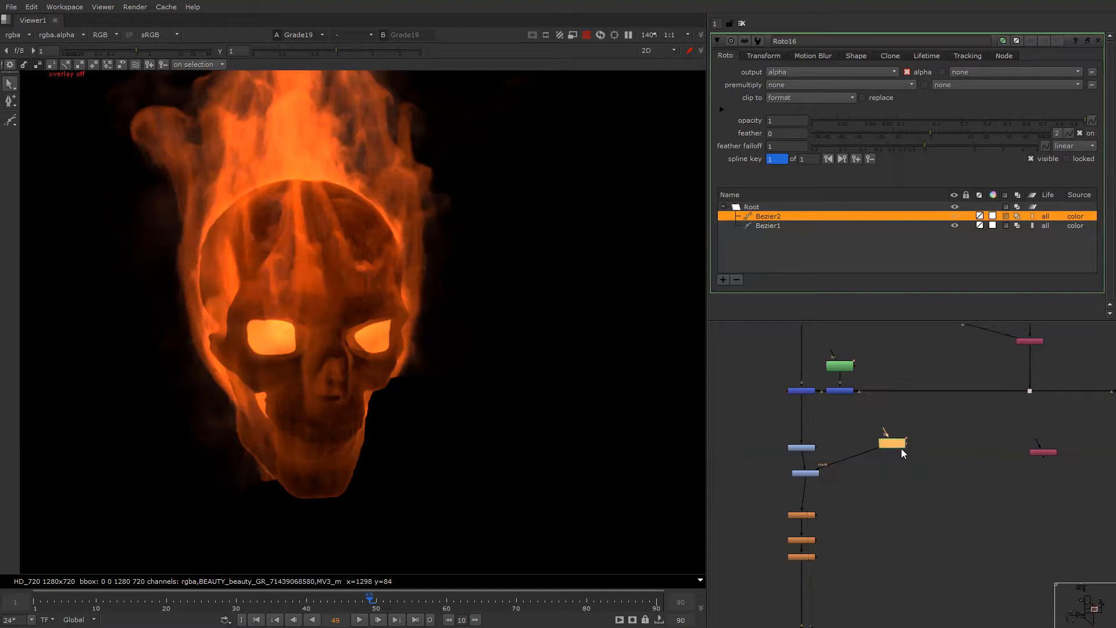
pyautogui.press('b')
pyautogui.moveTo(857, 90); pyautogui.dragTo(959, 116)
pyautogui.press('1')
pyautogui.press('q')
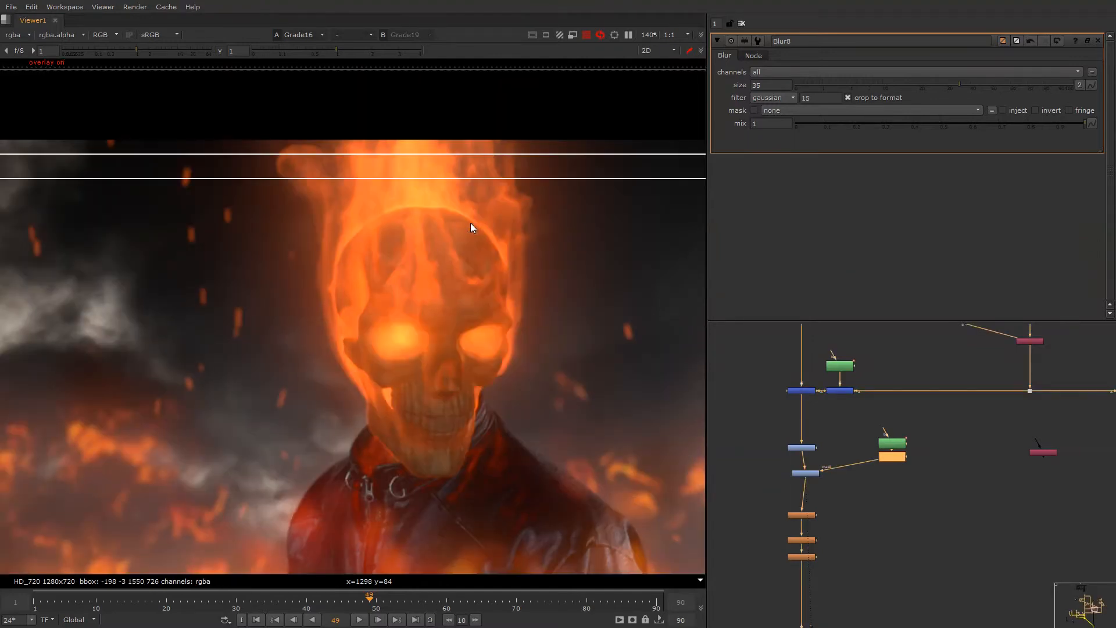
pyautogui.scroll(-5, 470, 222)
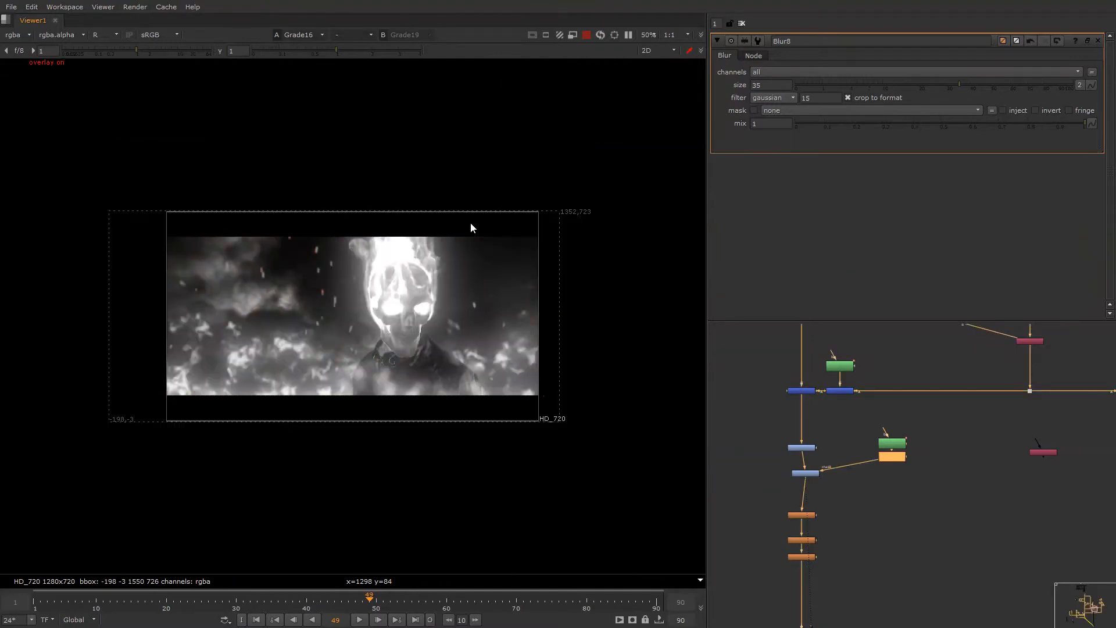
# - Set the eye-socket Grade's whitepoint to 0.32 and check the eyes in the full composite
pyautogui.doubleClick(814, 475)
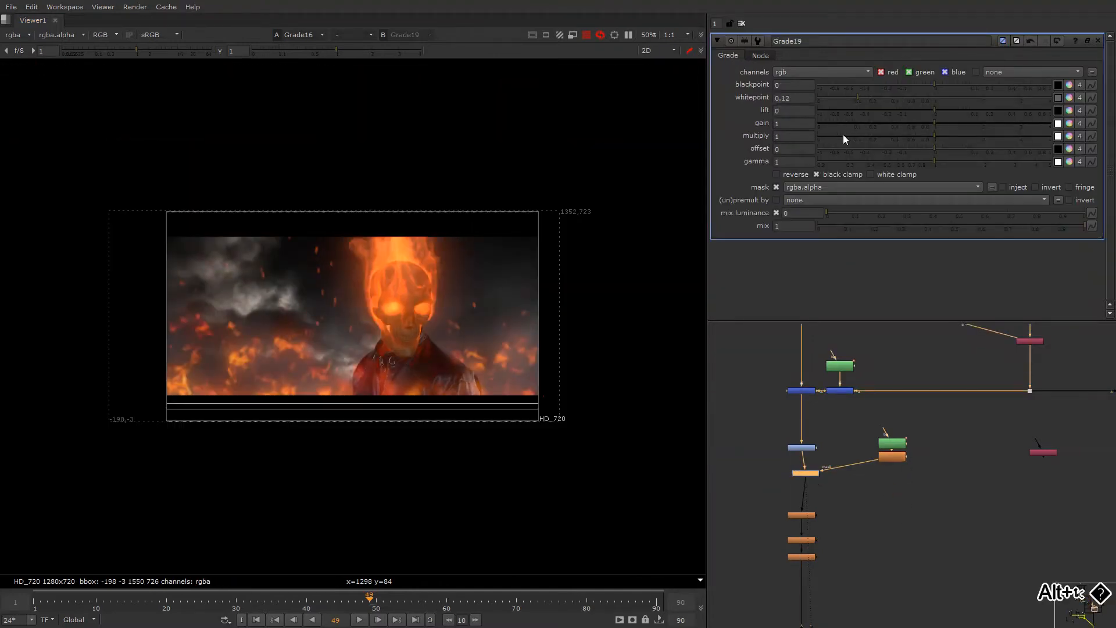
pyautogui.moveTo(894, 100); pyautogui.dragTo(888, 99)
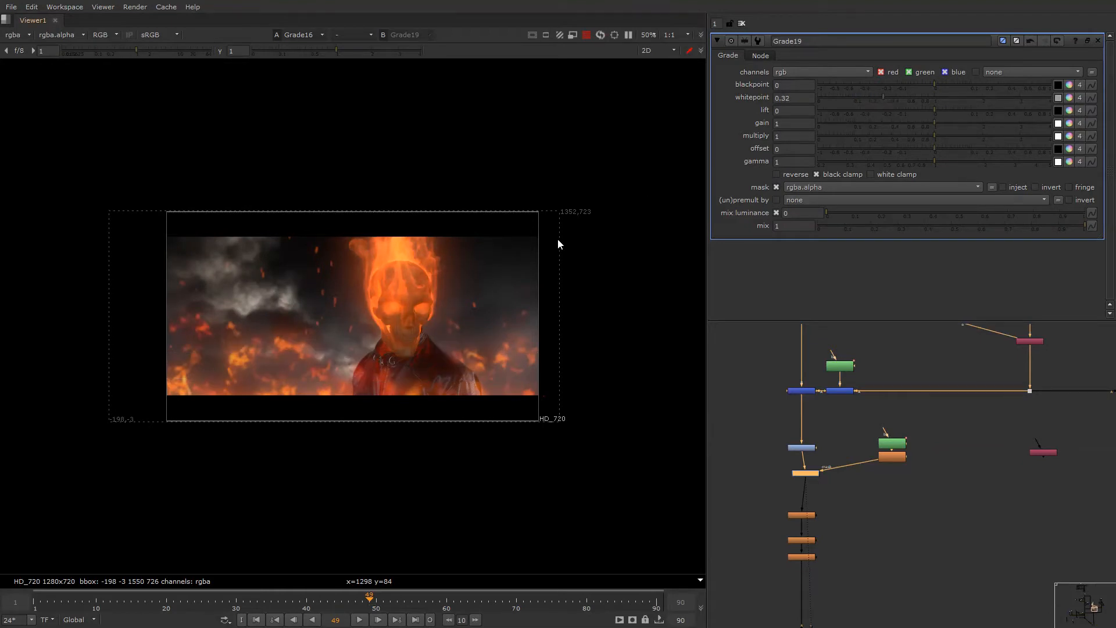
pyautogui.press('o')
pyautogui.press('o')
pyautogui.press('q')
pyautogui.press('q')
# - Add a Shuffle node beside the eye mask, fed from the multi-layer skull render, with its first input set to the UVPass layer
pyautogui.scroll(-3, 878, 451)
pyautogui.keyDown('alt'); pyautogui.moveTo(878, 451); pyautogui.dragTo(871, 487); pyautogui.keyUp('alt')
pyautogui.scroll(2, 885, 477)
pyautogui.scroll(-2, 852, 489)
pyautogui.scroll(-3, 846, 483)
pyautogui.scroll(1, 858, 525)
pyautogui.scroll(2, 837, 467)
pyautogui.scroll(1, 825, 478)
pyautogui.press('Tab')
pyautogui.write('Shuffle')
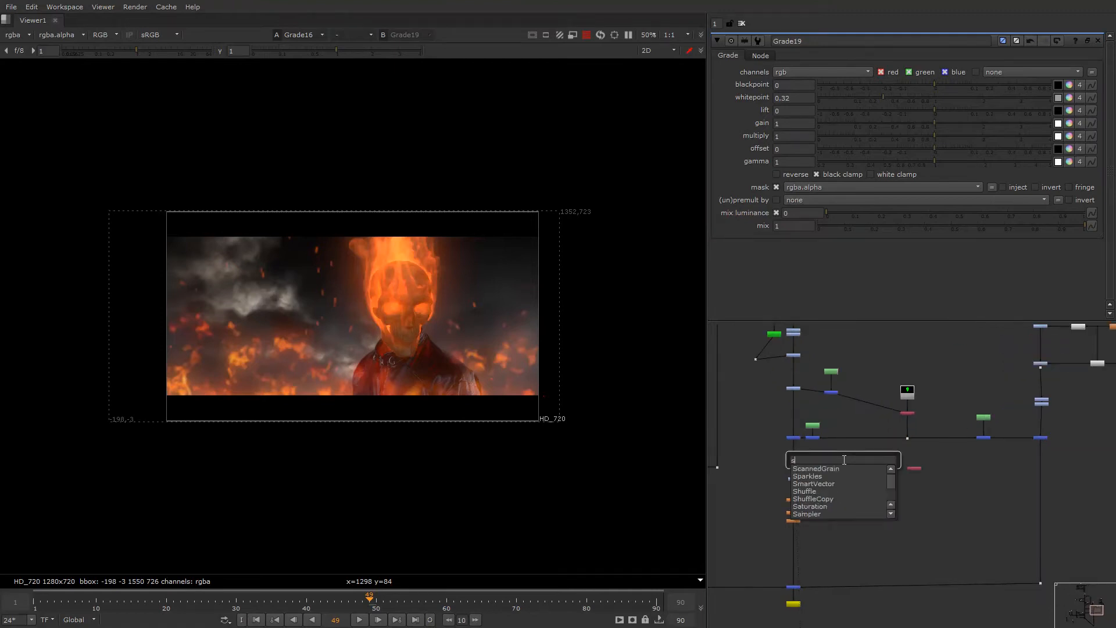
pyautogui.press('Return')
pyautogui.scroll(3, 838, 469)
pyautogui.scroll(-1, 840, 447)
pyautogui.moveTo(841, 446); pyautogui.dragTo(930, 417)
pyautogui.scroll(-2, 967, 451)
pyautogui.click(913, 343)
pyautogui.keyDown('alt'); pyautogui.moveTo(772, 590); pyautogui.dragTo(853, 412); pyautogui.keyUp('alt')
pyautogui.scroll(2, 852, 417)
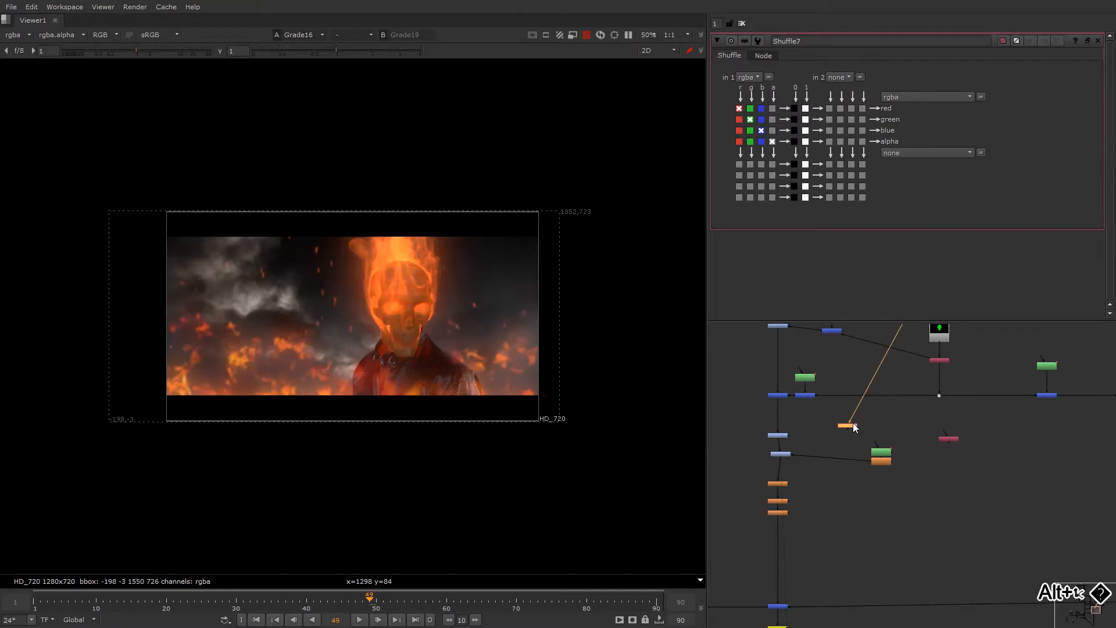
pyautogui.click(756, 76)
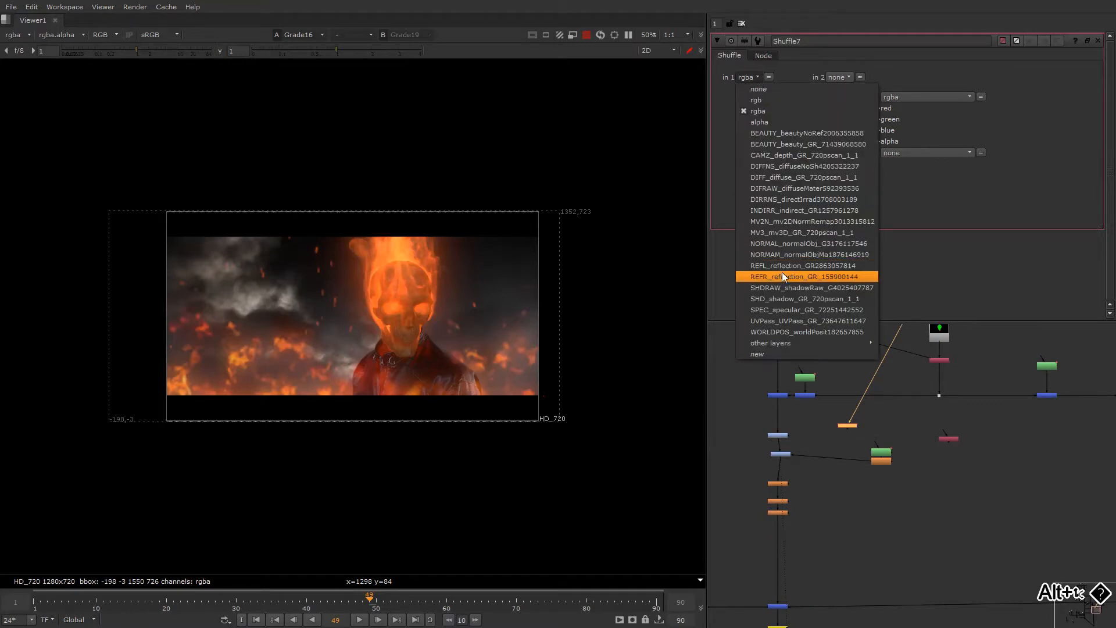
pyautogui.click(776, 322)
# - Insert an STMap node into the eye Grade's mask connection, driven by the UVPass Shuffle, with UV channels set to rgb
pyautogui.scroll(2, 828, 421)
pyautogui.press('Tab')
pyautogui.write('st')
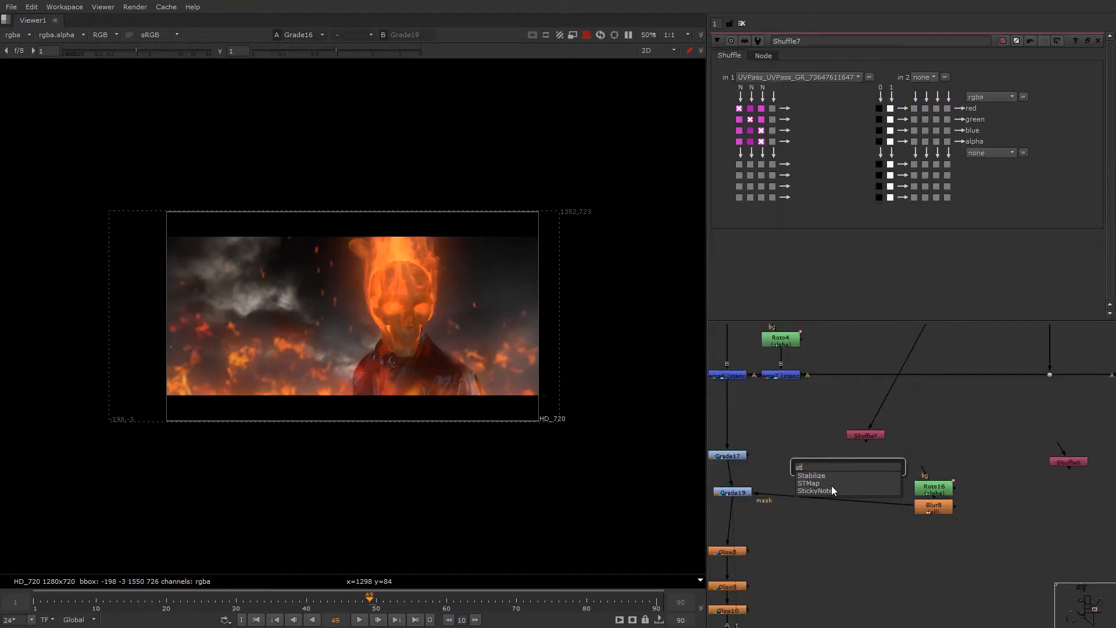
pyautogui.click(831, 483)
pyautogui.moveTo(851, 469); pyautogui.dragTo(850, 504)
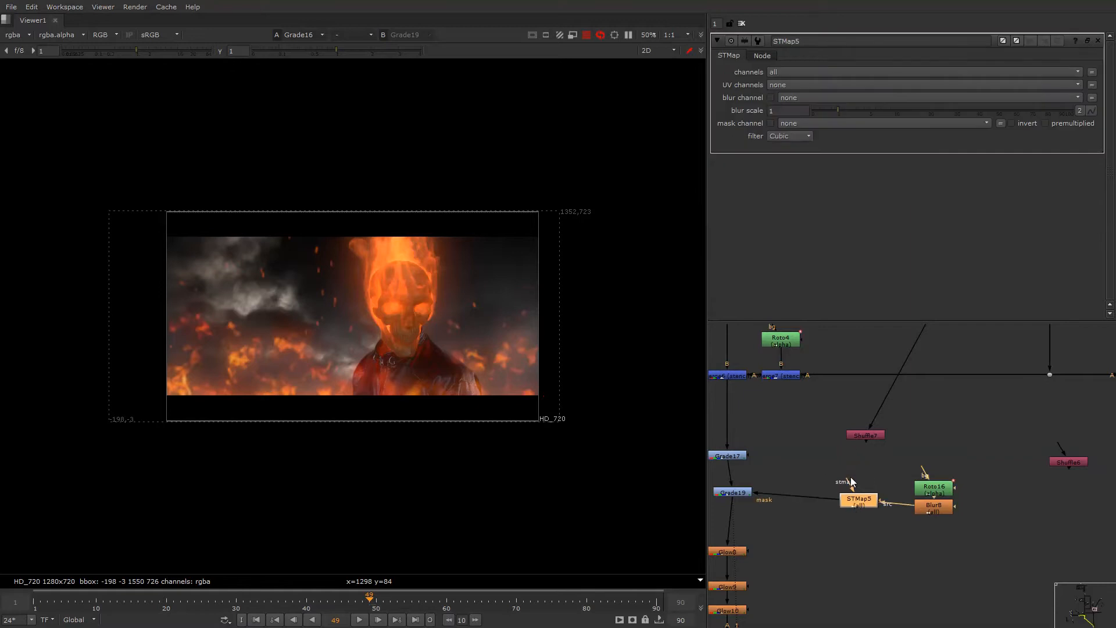
pyautogui.click(863, 514)
pyautogui.press('1')
pyautogui.click(862, 504)
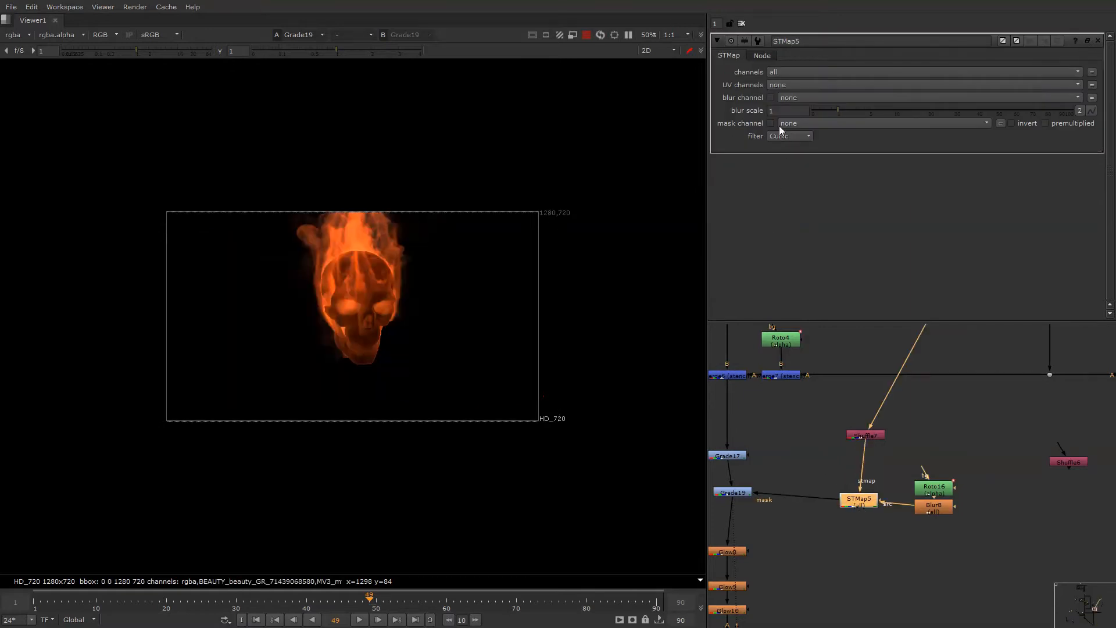
pyautogui.click(783, 85)
pyautogui.click(785, 101)
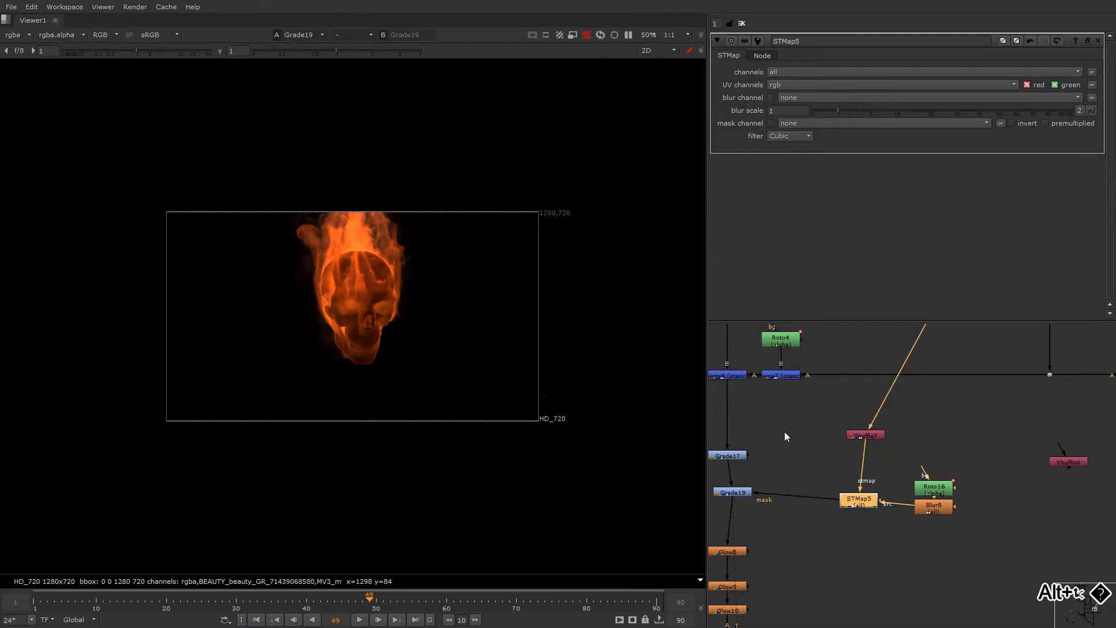
# - Enlarge the Roto Bezier over the eye socket on the image's right side and move it up-left onto the forehead
pyautogui.moveTo(784, 432); pyautogui.dragTo(858, 387, button='middle')
pyautogui.click(817, 448)
pyautogui.doubleClick(818, 449)
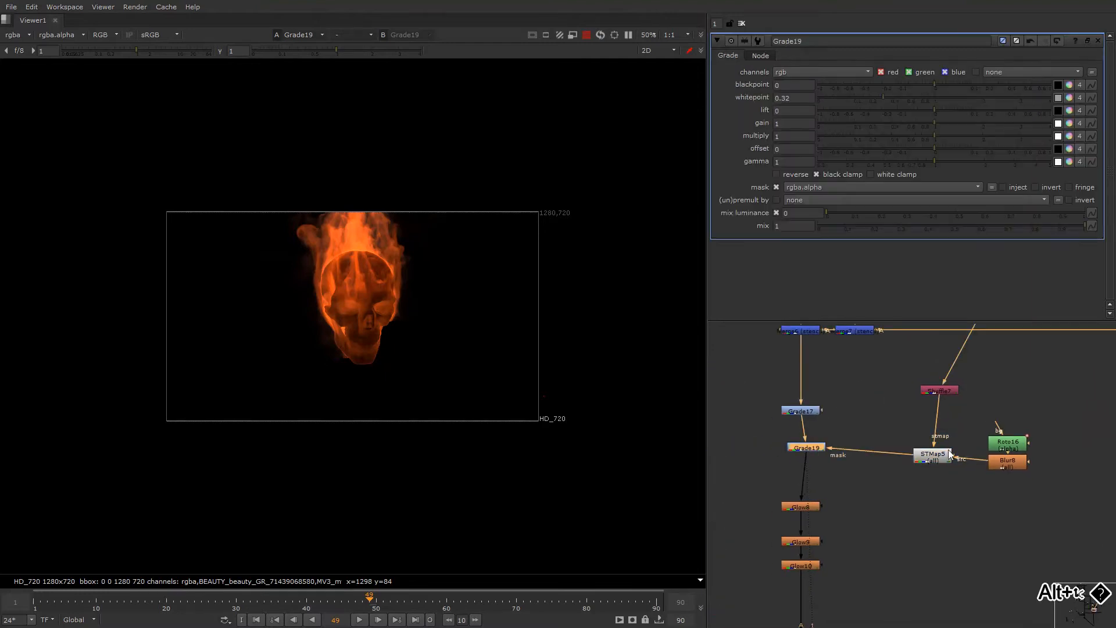
pyautogui.doubleClick(1003, 448)
pyautogui.scroll(3, 387, 305)
pyautogui.click(392, 314)
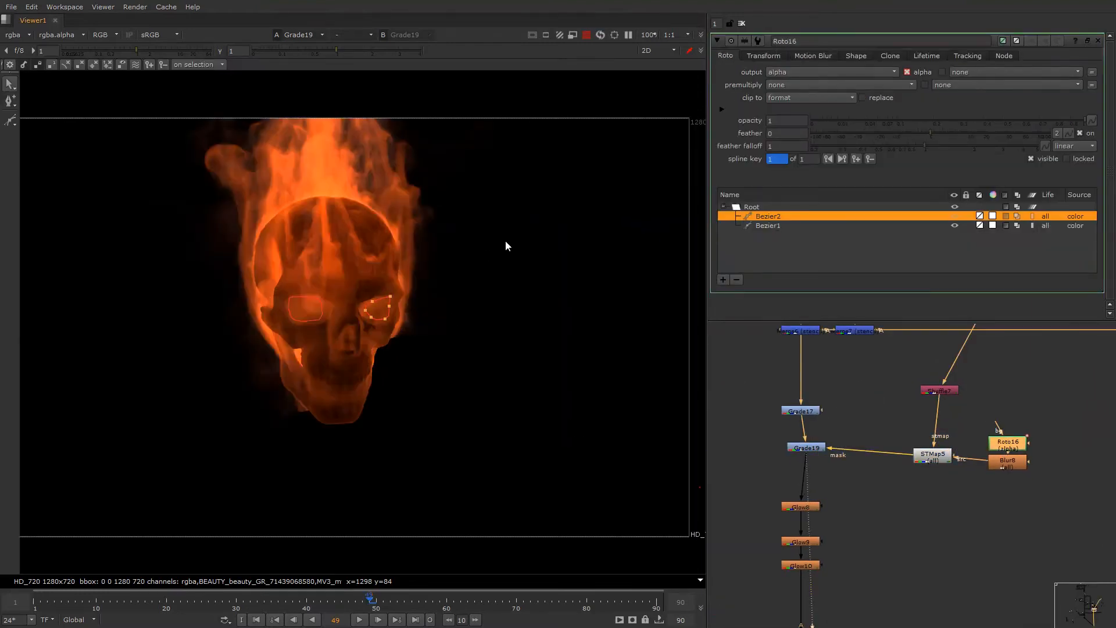
pyautogui.moveTo(397, 329); pyautogui.dragTo(461, 322)
pyautogui.hotkey('ctrl', 'z')
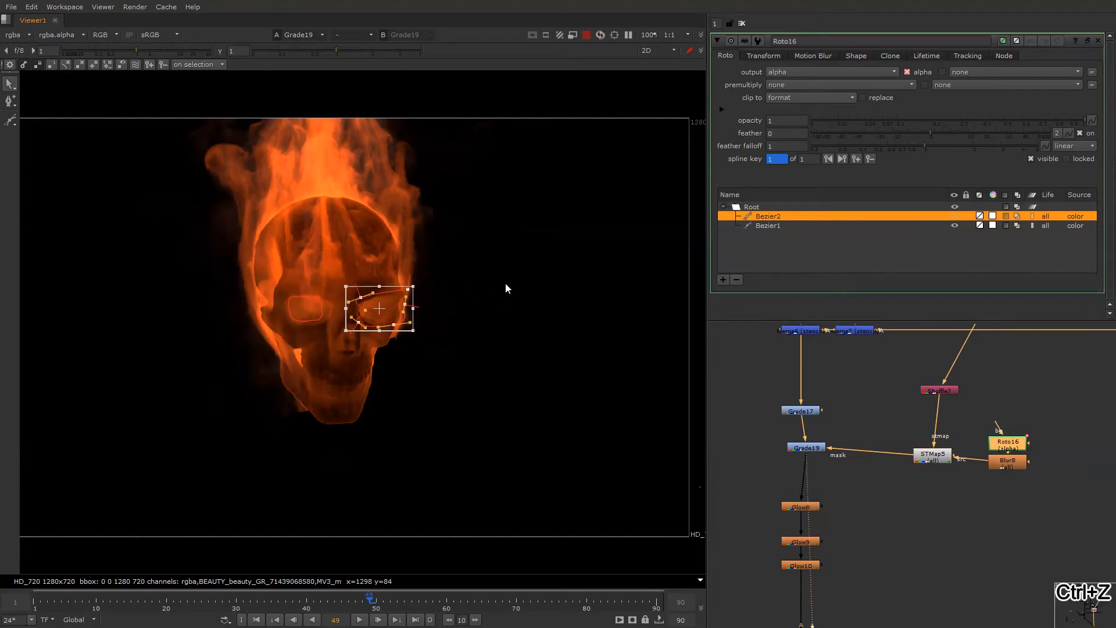
pyautogui.moveTo(378, 310); pyautogui.dragTo(319, 285)
pyautogui.press('q')
pyautogui.rightClick(436, 235)
pyautogui.click(436, 235)
pyautogui.keyDown('alt'); pyautogui.moveTo(867, 452); pyautogui.dragTo(895, 448); pyautogui.keyUp('alt')
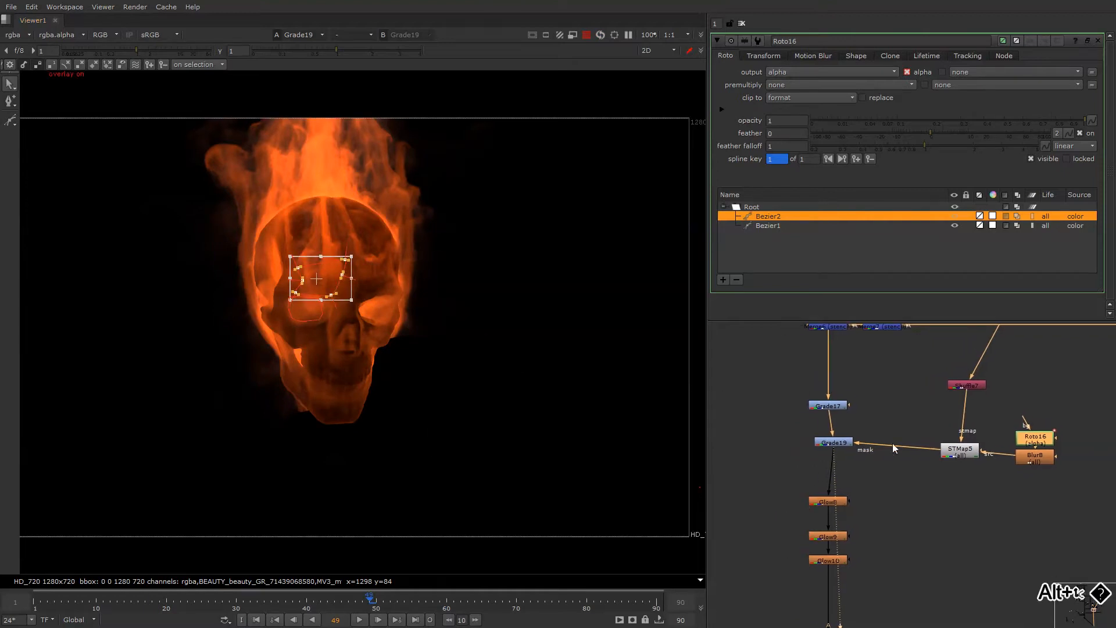
# - Move the Bezier from the eye socket on the image's left side up and outside the skull's left edge
pyautogui.click(459, 415)
pyautogui.click(290, 318)
pyautogui.moveTo(236, 287); pyautogui.dragTo(348, 351)
pyautogui.moveTo(312, 317); pyautogui.dragTo(234, 278)
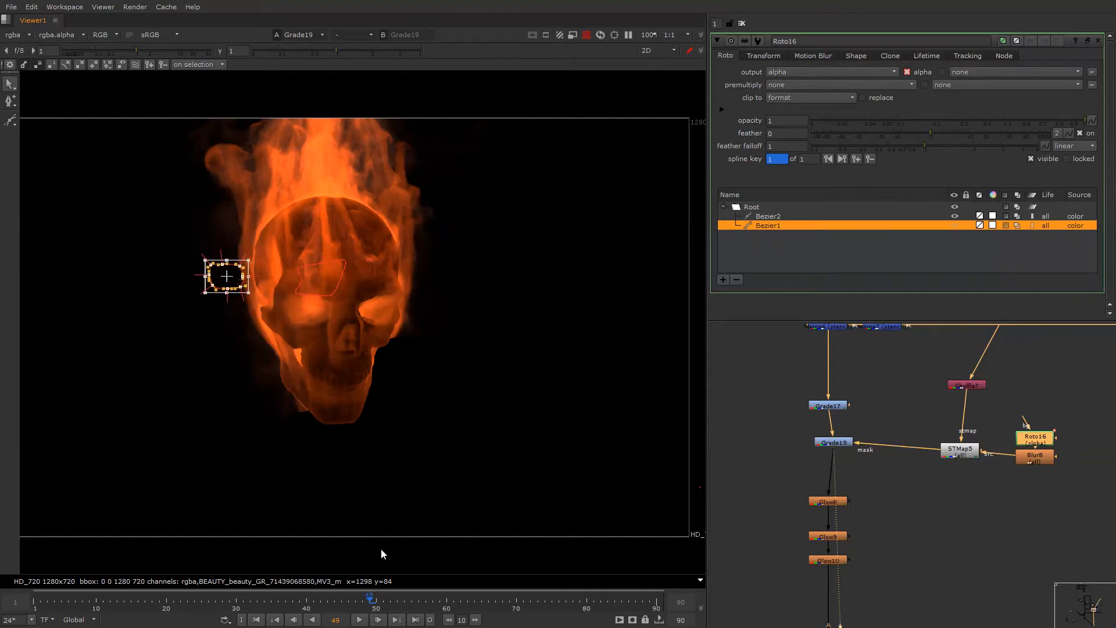
# - Go to frame 63 and compare the skull with the eye-socket Grade disabled and enabled
pyautogui.click(466, 602)
pyautogui.press('o')
pyautogui.press('o')
pyautogui.press('o')
pyautogui.click(828, 454)
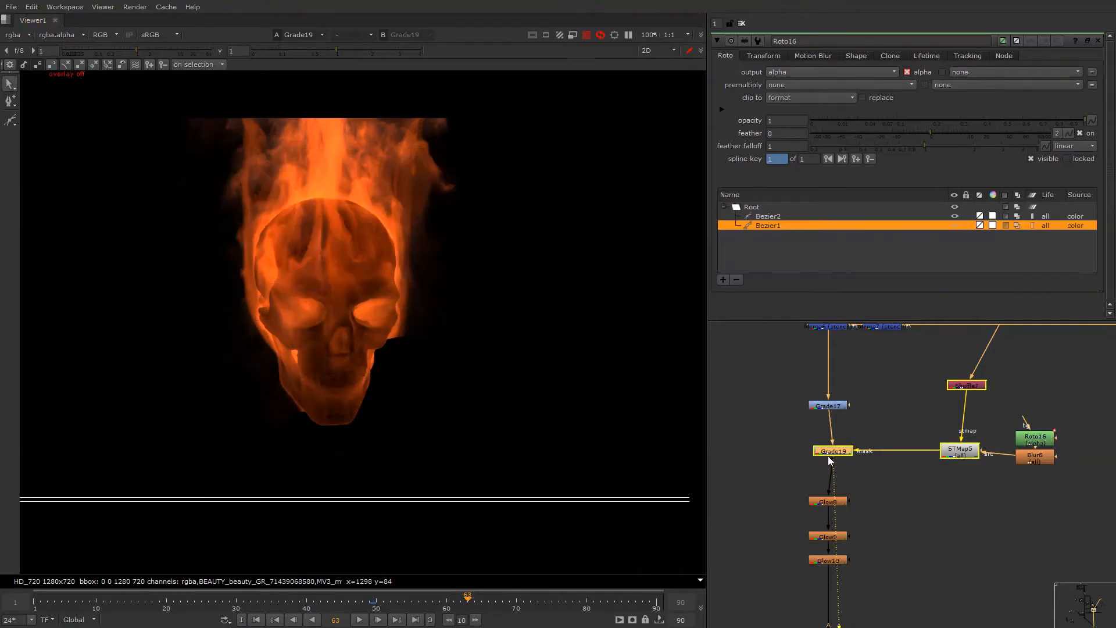
pyautogui.press('d')
pyautogui.press('d')
pyautogui.press('d')
pyautogui.press('d')
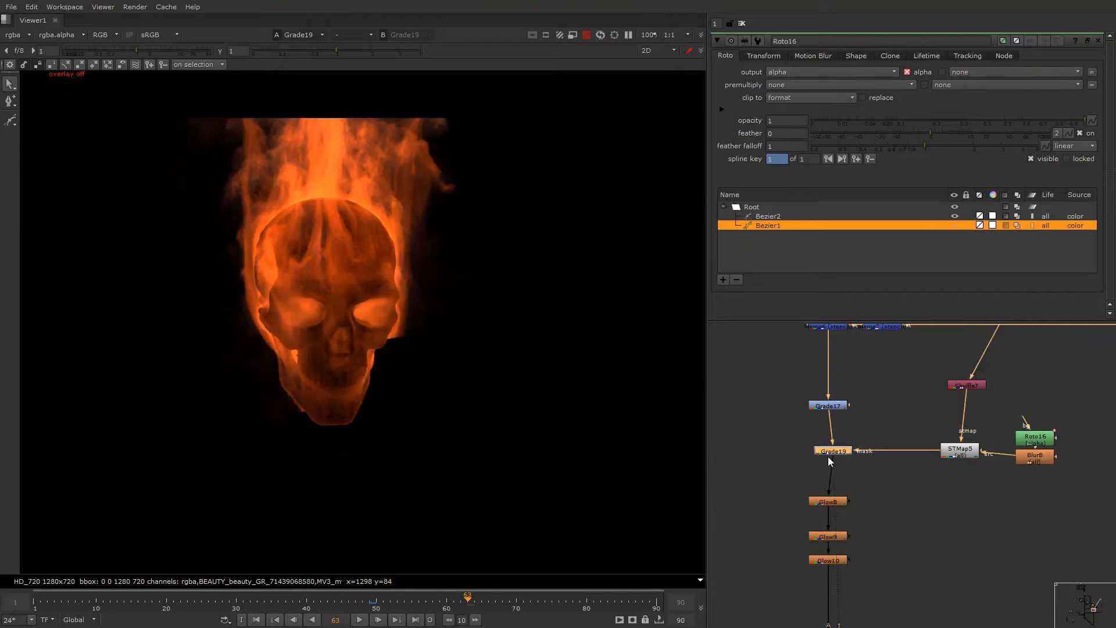
pyautogui.keyDown('alt'); pyautogui.moveTo(829, 456); pyautogui.dragTo(871, 504, button='middle'); pyautogui.keyUp('alt')
pyautogui.moveTo(1050, 433); pyautogui.dragTo(1011, 411, button='middle')
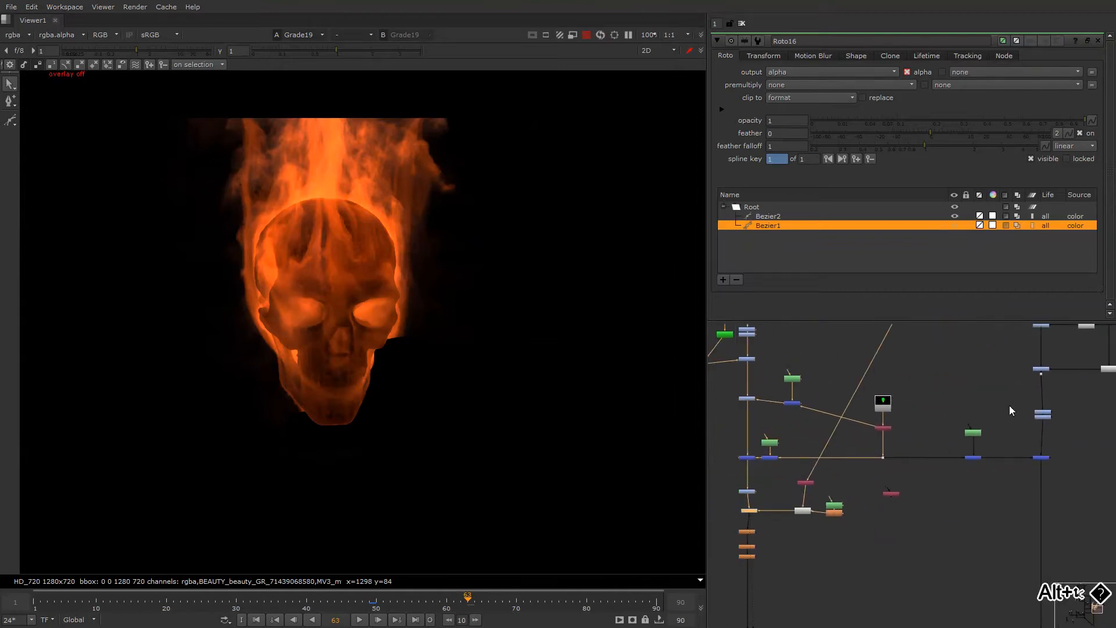
pyautogui.moveTo(734, 388); pyautogui.dragTo(770, 417)
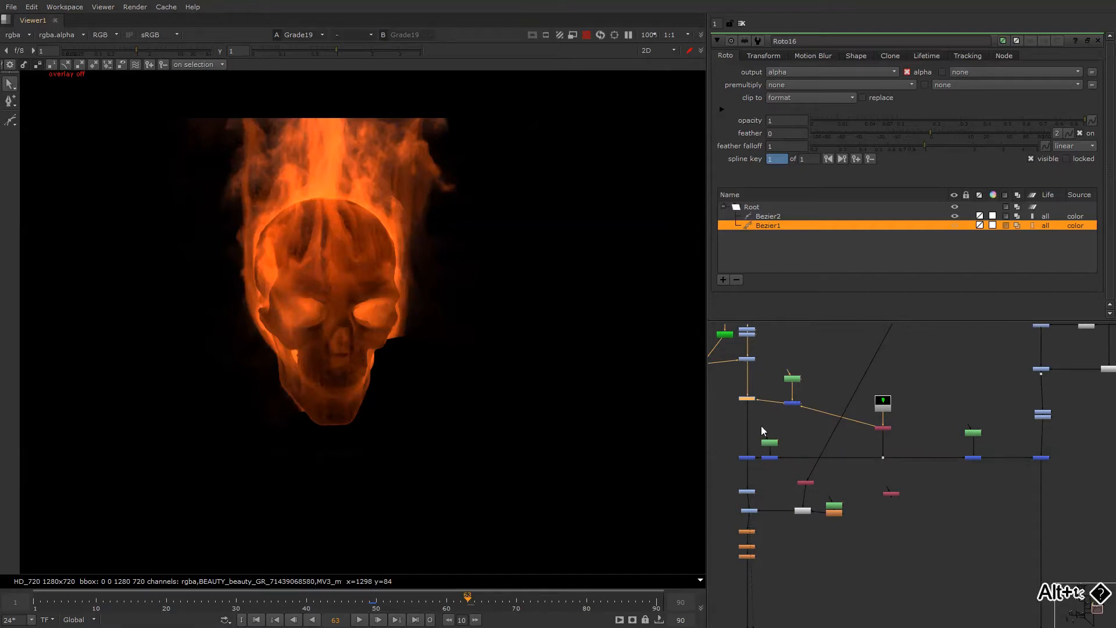
# - Draw a third closed Bezier around the skull's mouth in the eye-socket Roto
pyautogui.keyDown('alt'); pyautogui.moveTo(850, 504); pyautogui.dragTo(922, 438); pyautogui.keyUp('alt')
pyautogui.scroll(4, 922, 436)
pyautogui.click(900, 442)
pyautogui.press('o')
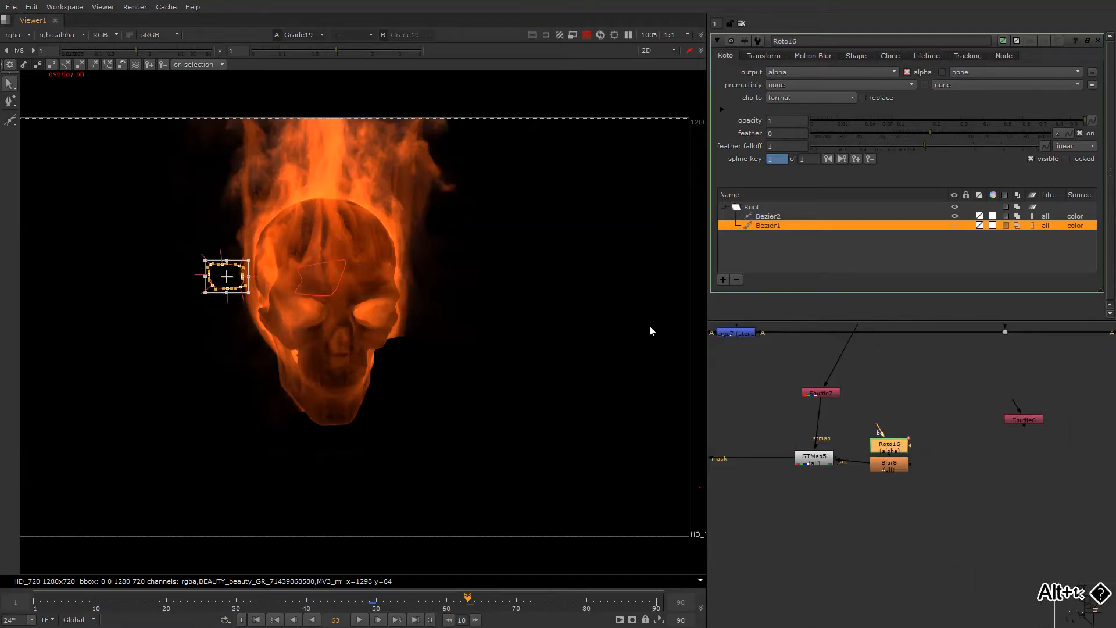
pyautogui.click(9, 121)
pyautogui.scroll(3, 325, 390)
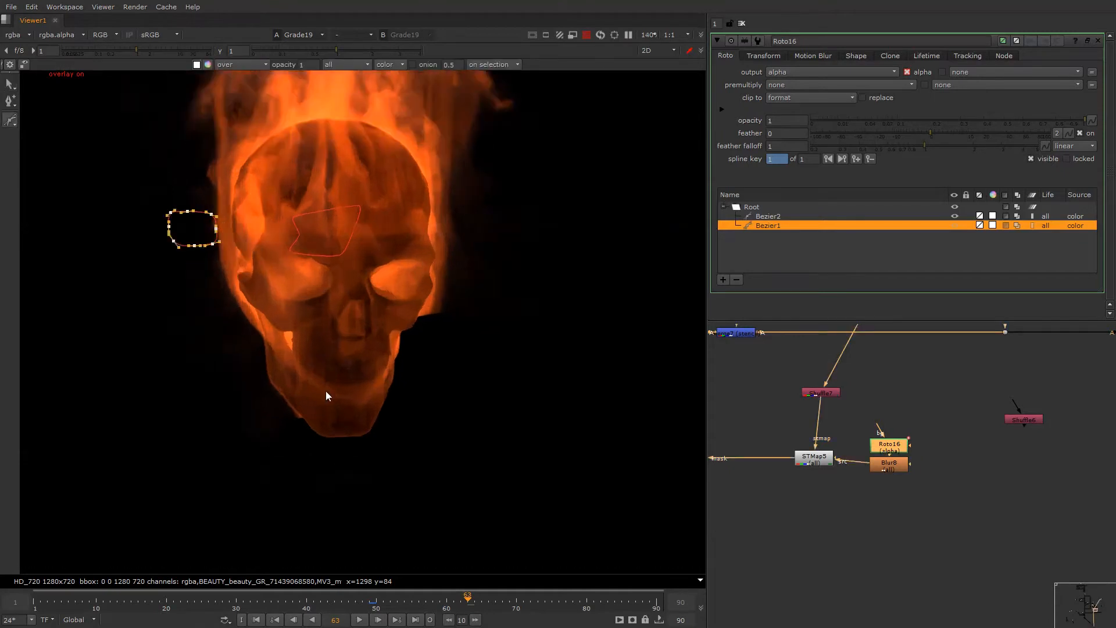
pyautogui.click(293, 348)
pyautogui.click(387, 353)
pyautogui.click(426, 348)
pyautogui.click(414, 410)
pyautogui.click(301, 383)
pyautogui.click(286, 371)
pyautogui.click(283, 350)
pyautogui.click(294, 347)
# - Move the mouth Bezier up-left past the skull's edge and set its opacity to 0, checking the full composite
pyautogui.moveTo(254, 304); pyautogui.dragTo(536, 482)
pyautogui.moveTo(410, 387); pyautogui.dragTo(296, 345)
pyautogui.scroll(-2, 395, 432)
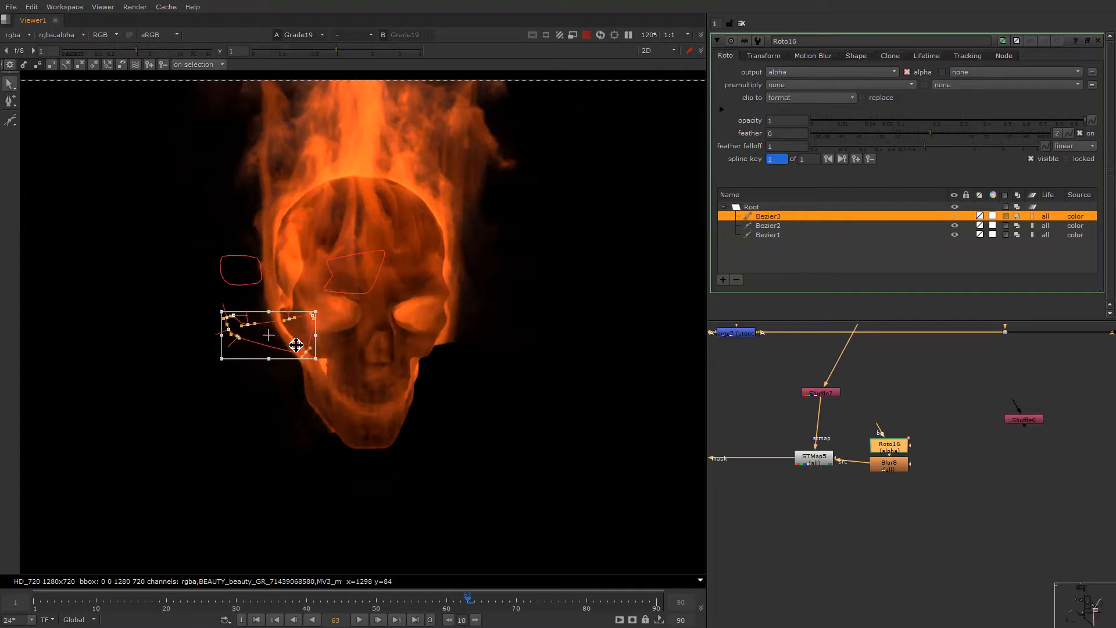
pyautogui.press('1')
pyautogui.press('q')
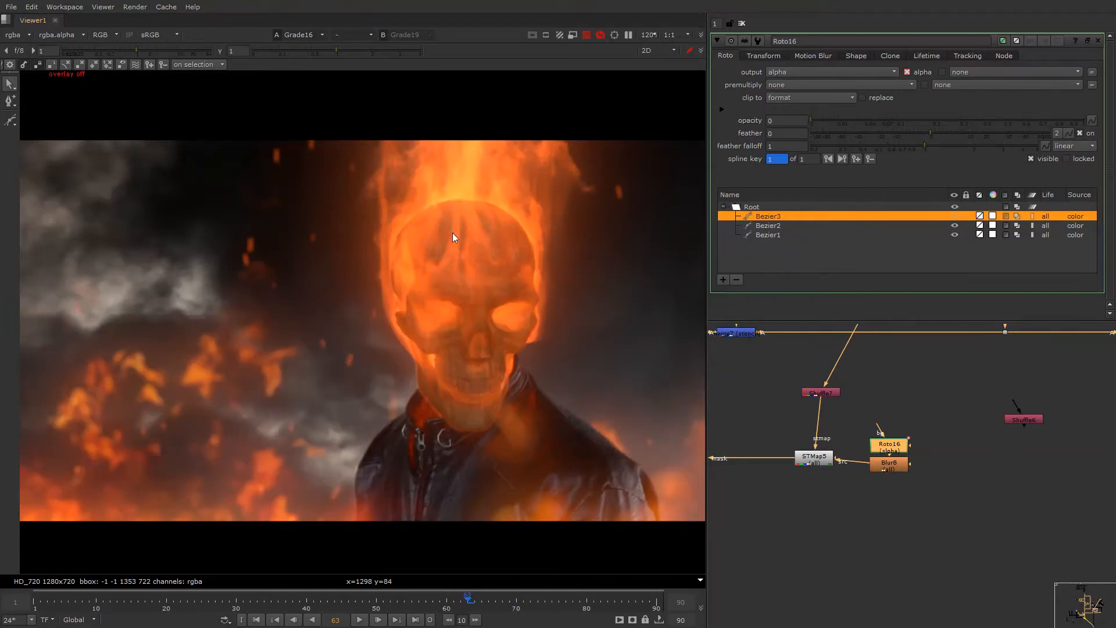
pyautogui.press('-')
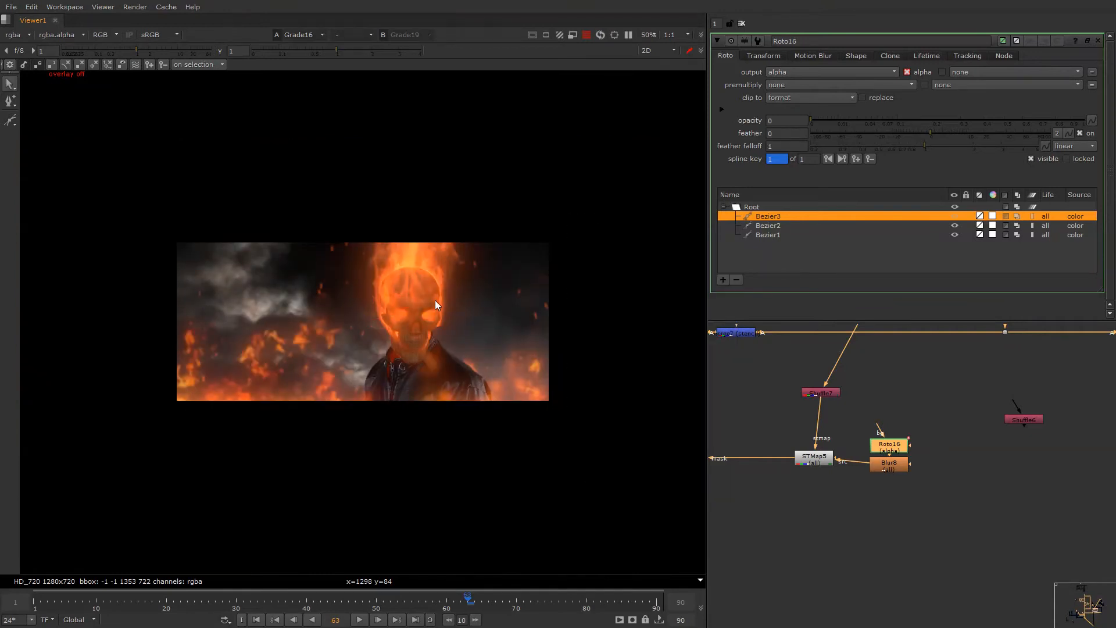
# - Preview the full composite with the viewer gamma lowered to 0.76 and reset the gamma to 1
pyautogui.scroll(-3, 841, 426)
pyautogui.scroll(-7, 832, 454)
pyautogui.keyDown('alt'); pyautogui.moveTo(811, 452); pyautogui.dragTo(928, 483); pyautogui.keyUp('alt')
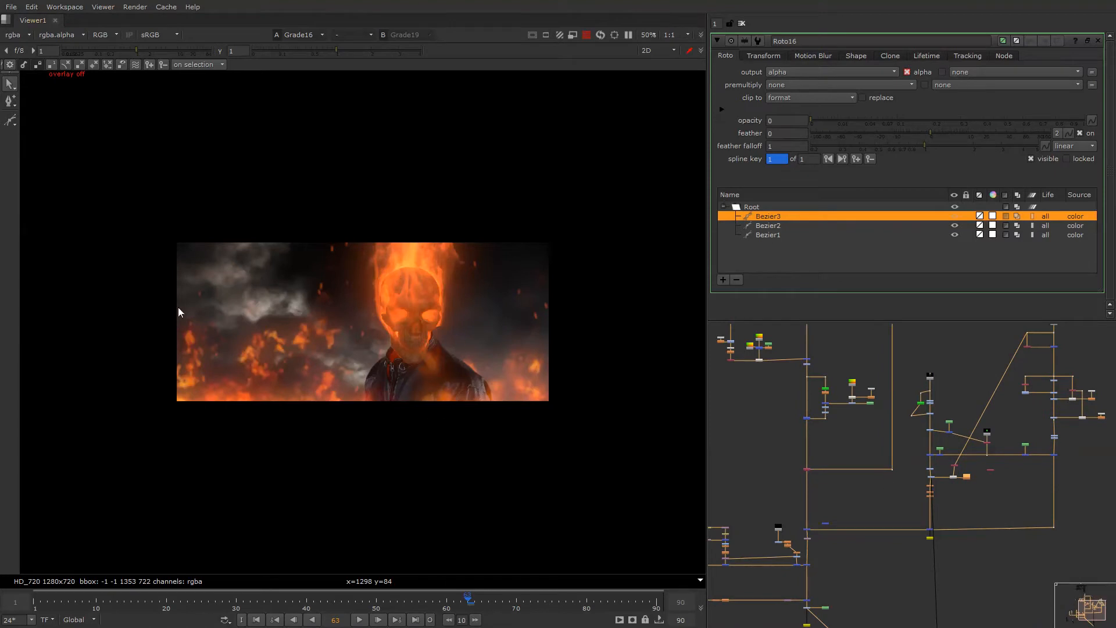
pyautogui.moveTo(274, 49); pyautogui.dragTo(327, 66)
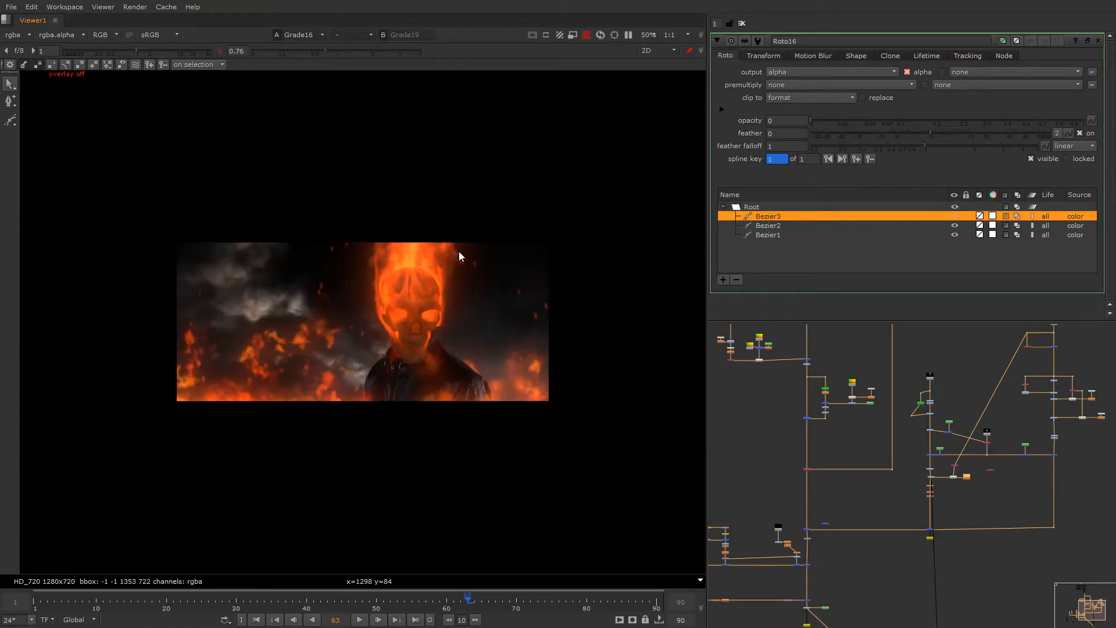
pyautogui.keyDown('ctrl'); pyautogui.click(395, 49); pyautogui.keyUp('ctrl')
pyautogui.rightClick(452, 329)
pyautogui.click(452, 330)
# - Set the vertical translate of the Transform after the background fire's Defocus to -31 and view its output
pyautogui.scroll(-3, 899, 472)
pyautogui.keyDown('alt'); pyautogui.moveTo(898, 471); pyautogui.dragTo(958, 435); pyautogui.keyUp('alt')
pyautogui.scroll(1, 887, 493)
pyautogui.scroll(5, 887, 498)
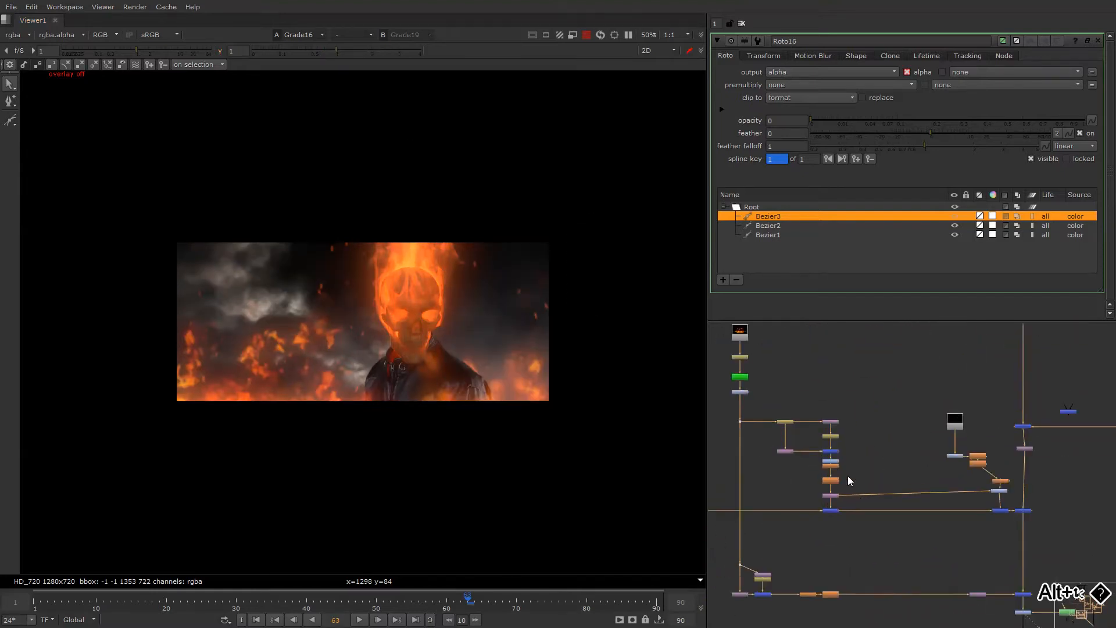
pyautogui.click(817, 496)
pyautogui.click(835, 72)
pyautogui.scroll(-6, 835, 72)
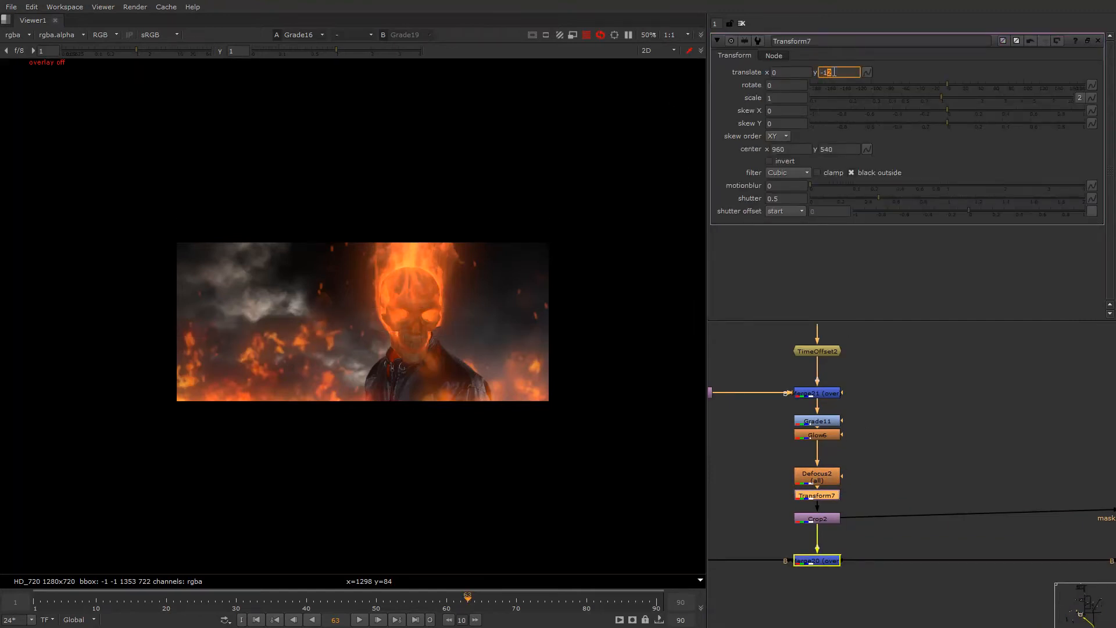
pyautogui.scroll(-16, 835, 72)
pyautogui.scroll(-3, 835, 72)
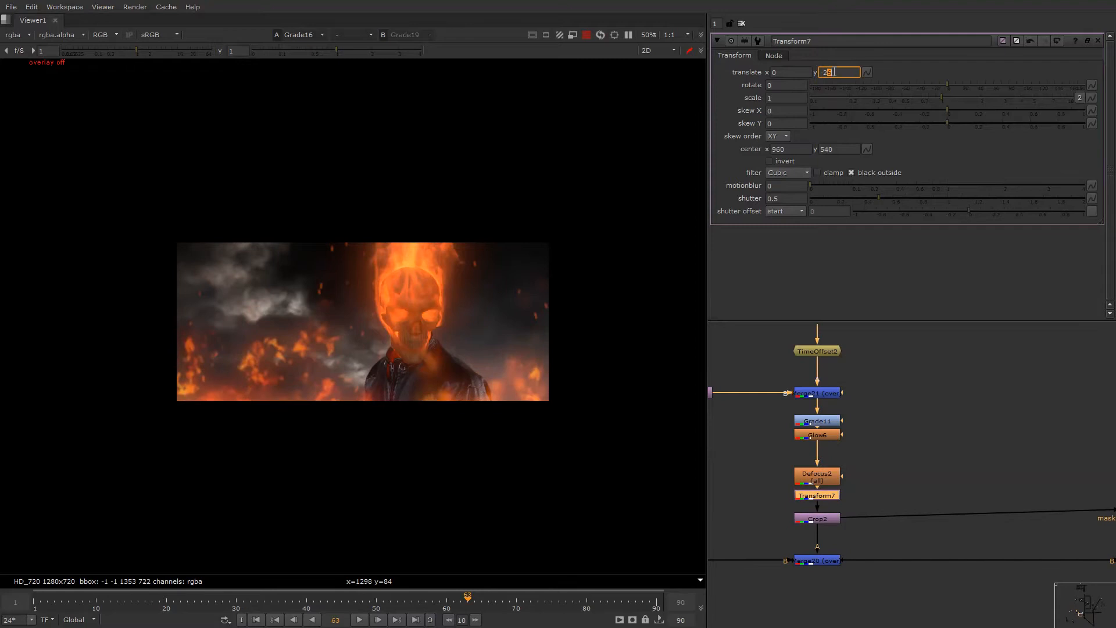
pyautogui.scroll(-2, 835, 72)
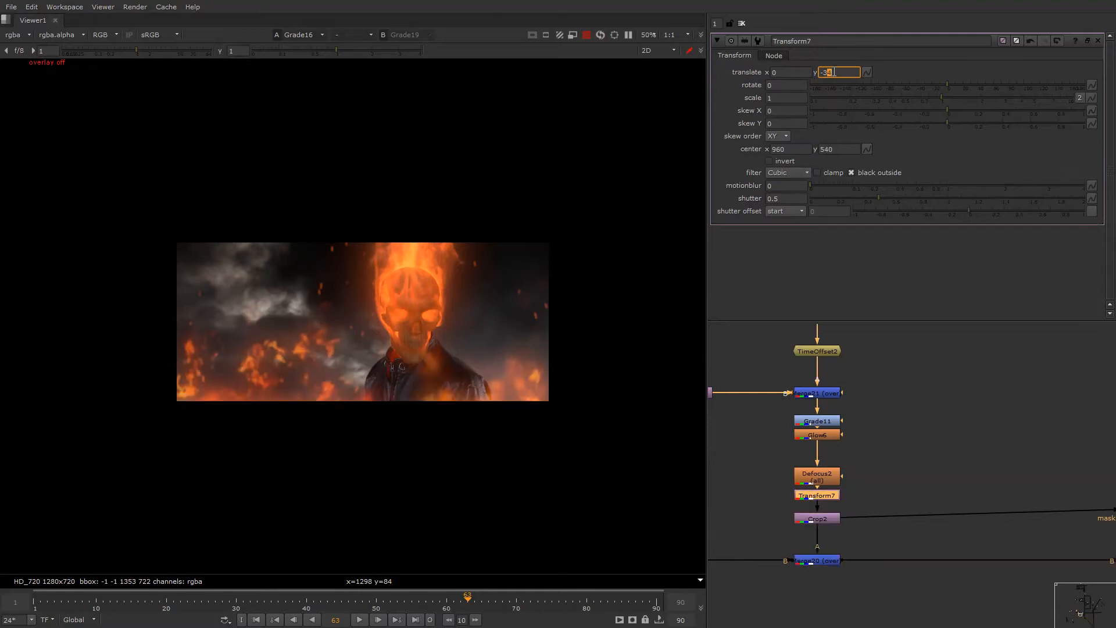
pyautogui.click(826, 494)
pyautogui.press('1')
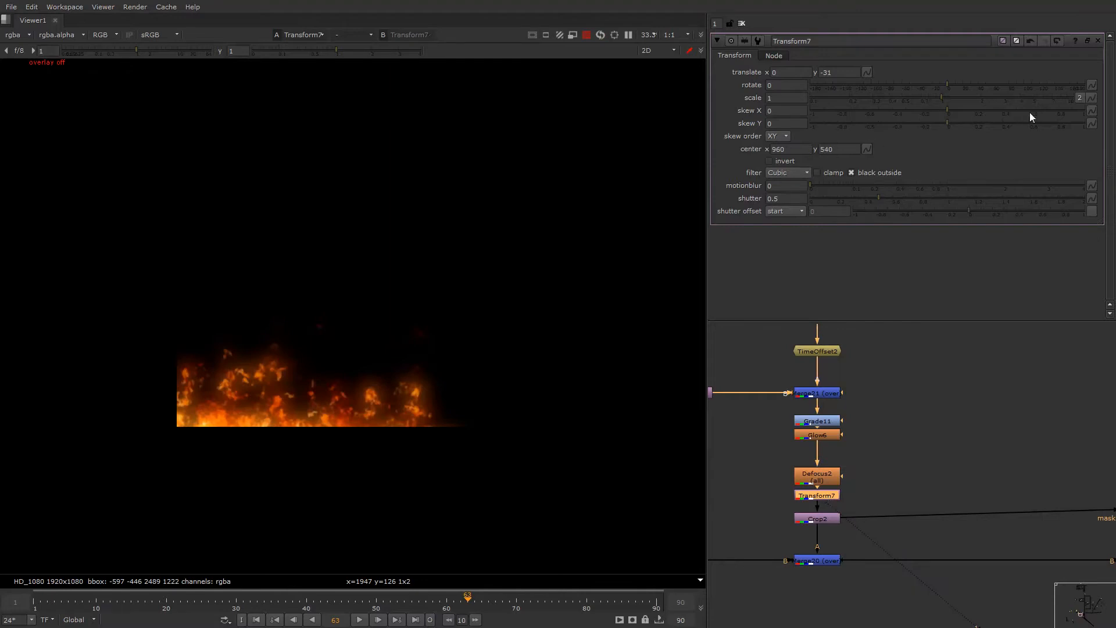
# - Reset the vertical translate of the background fire's Transform to 0 and move the node between the fire Merge and its Grade
pyautogui.doubleClick(849, 72)
pyautogui.write('0')
pyautogui.press('Return')
pyautogui.hotkey('ctrl', 'x')
pyautogui.click(830, 394)
pyautogui.hotkey('ctrl', 'v')
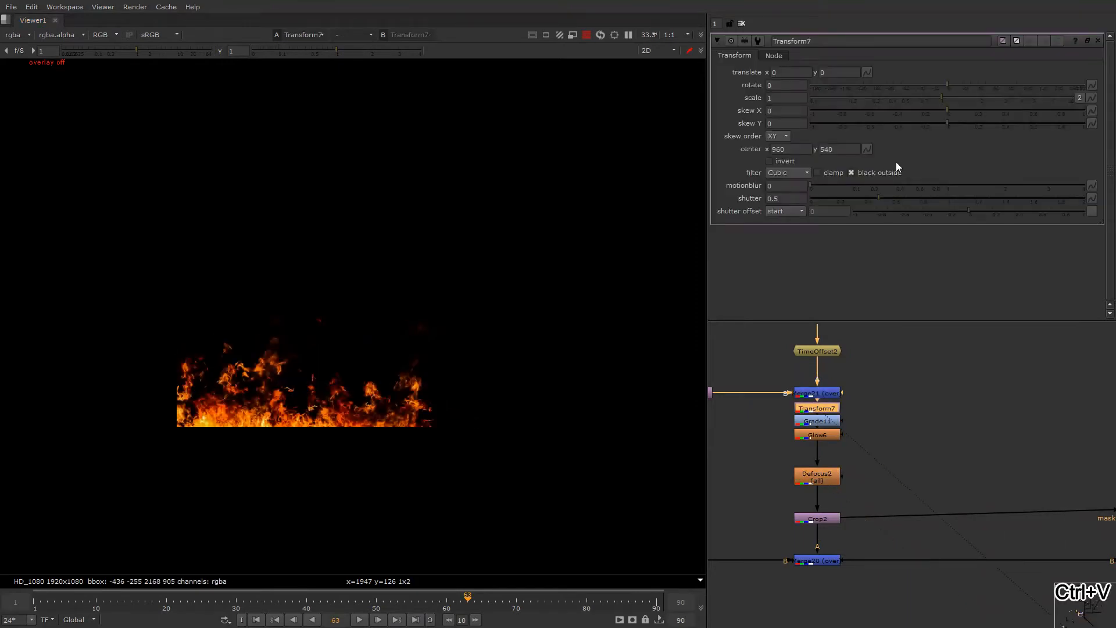
# - Place the Transform's pivot below the fire at about x 488, y -170 and set its height scale to 0.8
pyautogui.press('o')
pyautogui.keyDown('ctrl'); pyautogui.moveTo(361, 319); pyautogui.dragTo(272, 464); pyautogui.keyUp('ctrl')
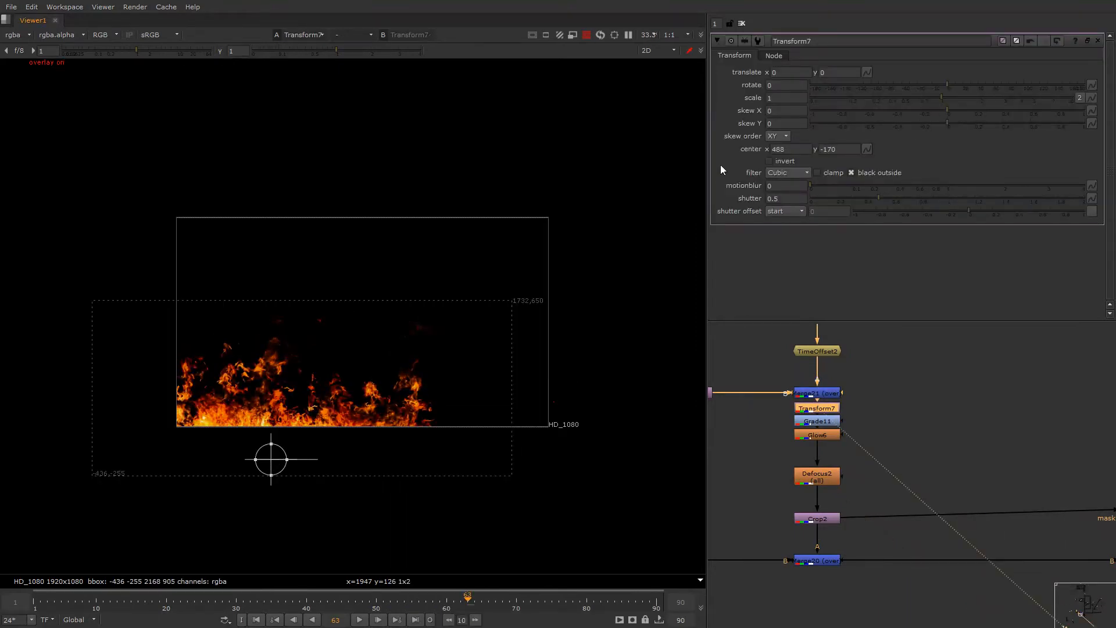
pyautogui.click(1074, 98)
pyautogui.hotkey('ctrl', 'z')
pyautogui.click(1079, 99)
pyautogui.click(843, 97)
pyautogui.write('.8')
pyautogui.press('Return')
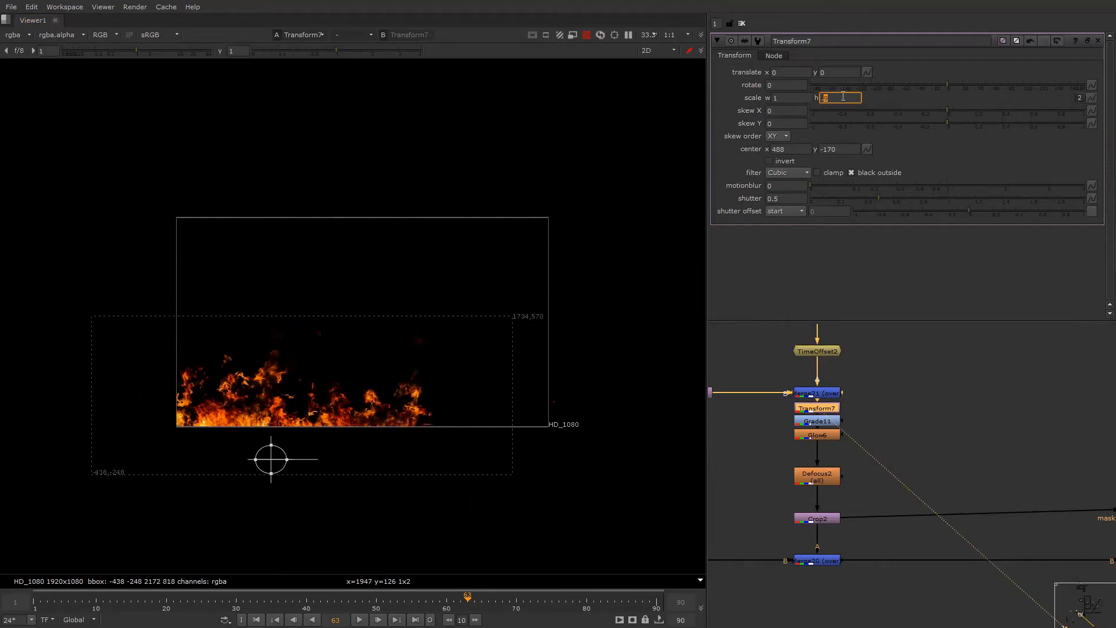
# - Move the background fire up to a translate of about x 4, y 68 while viewing the full composite
pyautogui.moveTo(268, 464); pyautogui.dragTo(274, 447)
pyautogui.press('1')
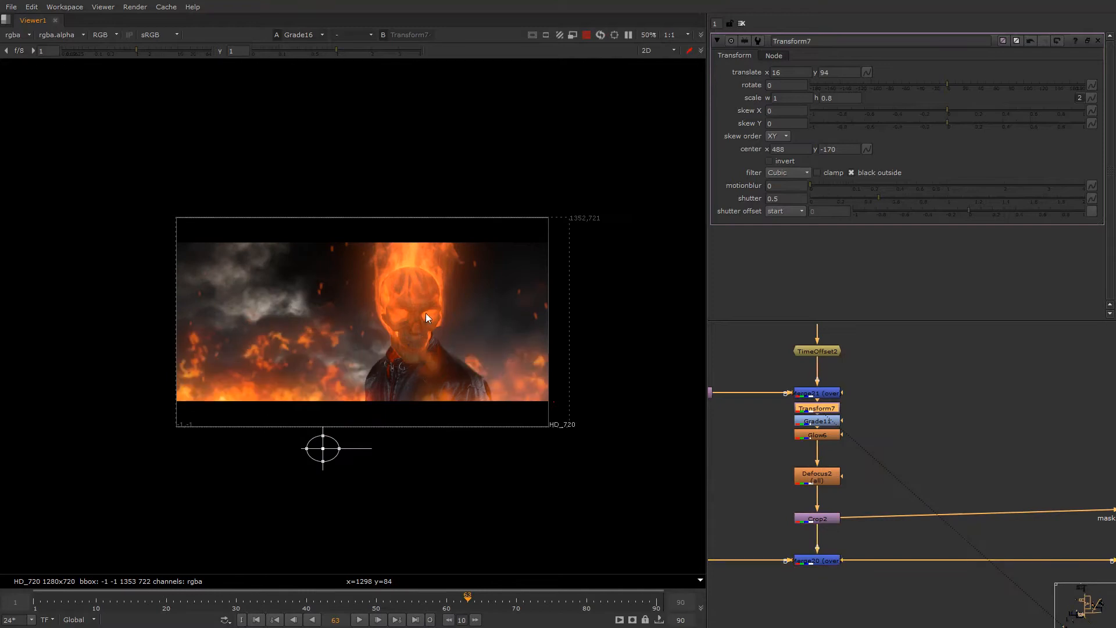
pyautogui.press('o')
pyautogui.press('o')
pyautogui.moveTo(329, 453); pyautogui.dragTo(325, 461)
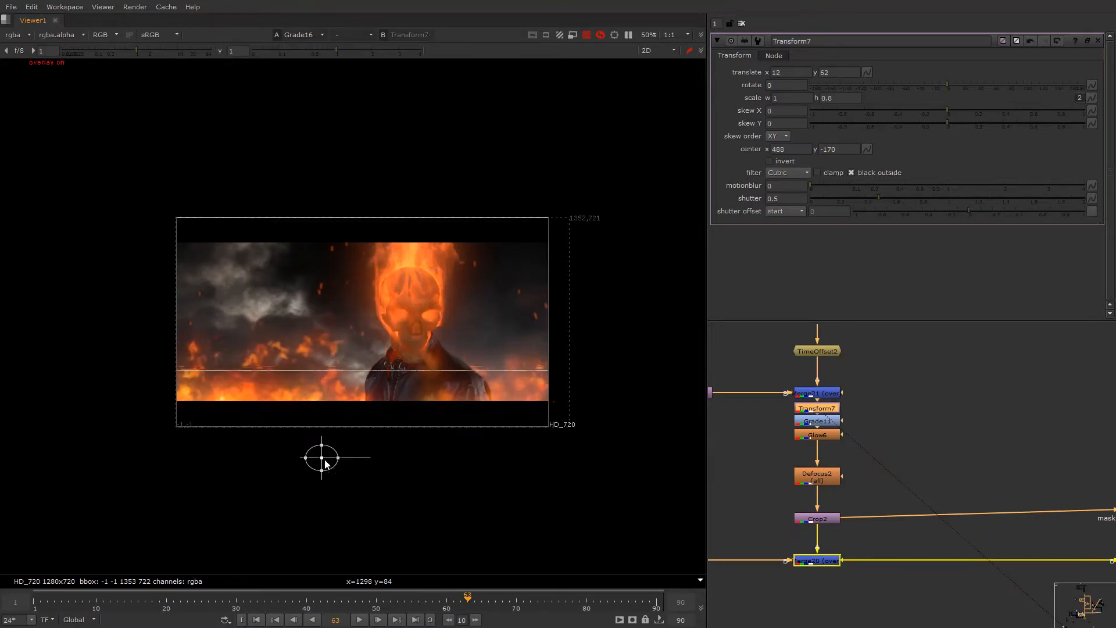
# - Set the vertical translate of the Transform feeding the fire Merge to -252 and check the composite without overlays
pyautogui.scroll(-3, 879, 451)
pyautogui.keyDown('alt'); pyautogui.moveTo(875, 454); pyautogui.dragTo(897, 483); pyautogui.keyUp('alt')
pyautogui.press('q')
pyautogui.doubleClick(809, 451)
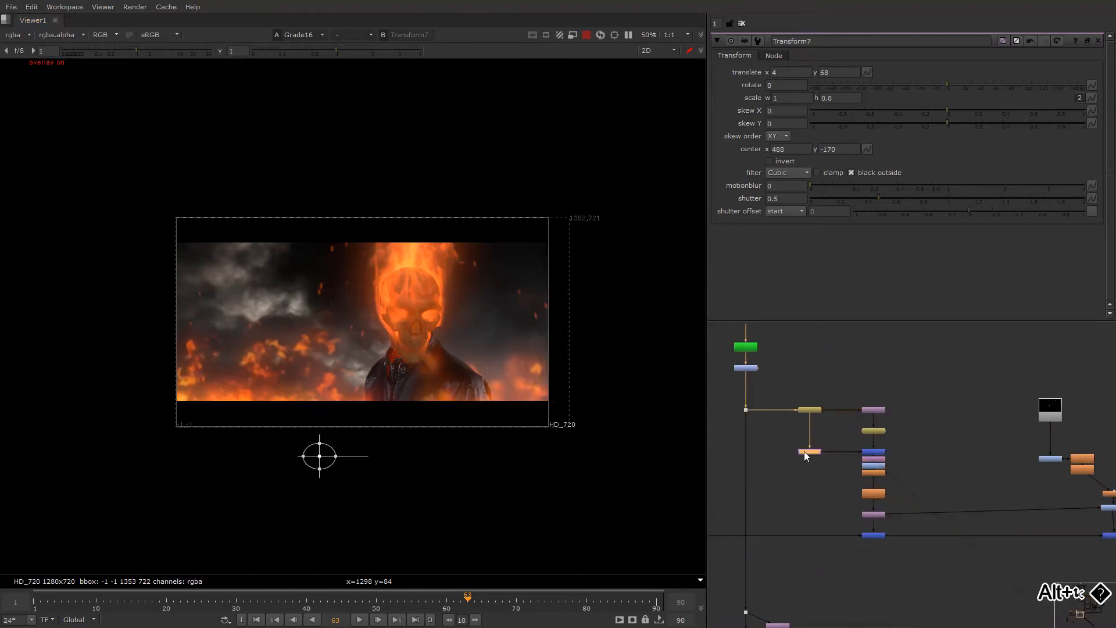
pyautogui.click(826, 72)
pyautogui.press('Down')
pyautogui.press('Down')
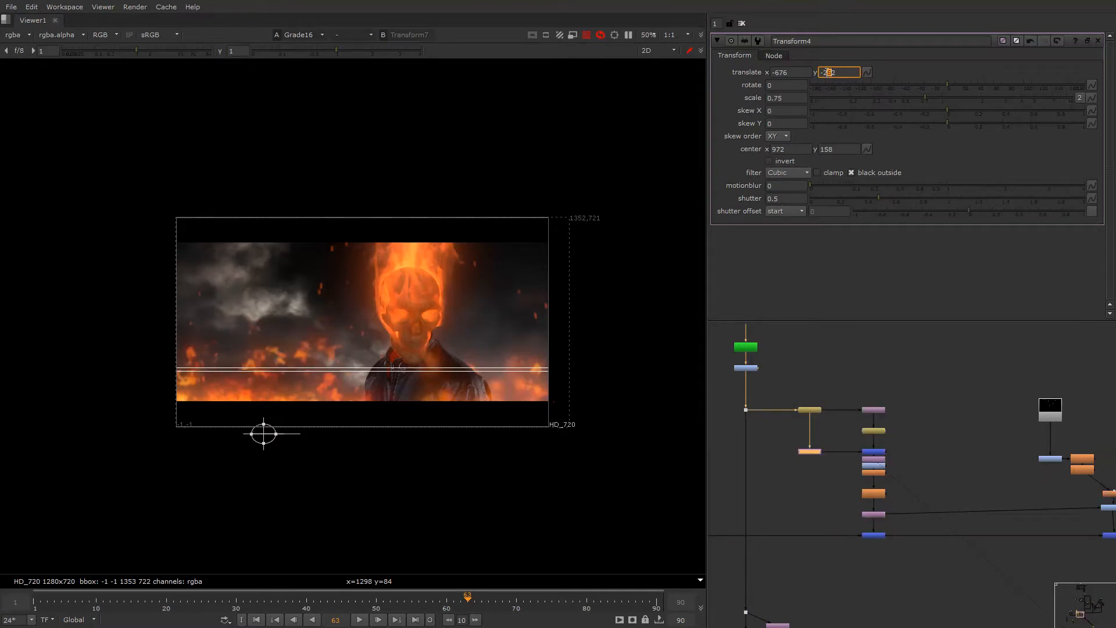
pyautogui.press('Down')
pyautogui.press('Down')
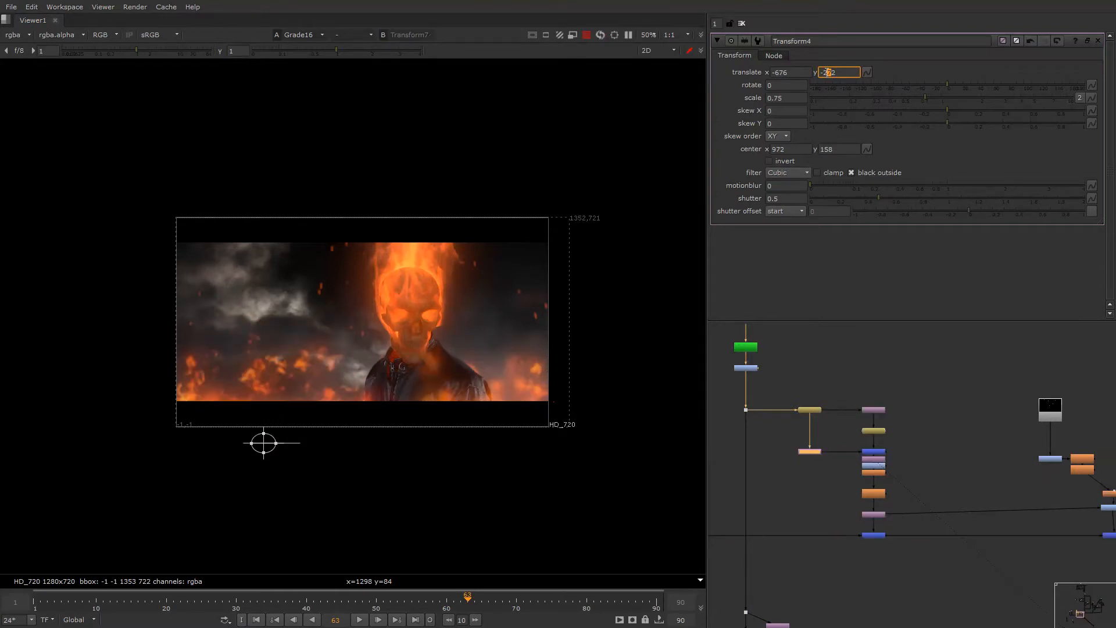
pyautogui.press('Down')
pyautogui.press('o')
pyautogui.press('o')
pyautogui.rightClick(474, 299)
pyautogui.click(500, 319)
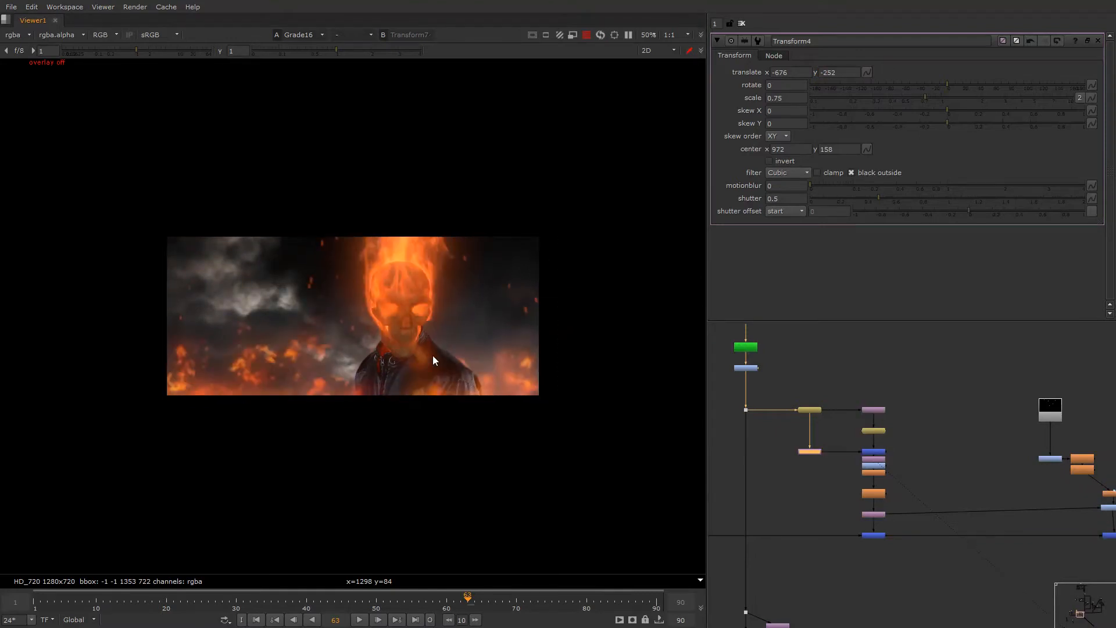
# - Add a Grade after the ColorCorrect in the jacket's fire-light branch and view its output
pyautogui.scroll(-3, 908, 474)
pyautogui.scroll(-2, 1000, 364)
pyautogui.moveTo(1002, 362); pyautogui.dragTo(914, 454, button='middle')
pyautogui.moveTo(920, 420); pyautogui.dragTo(867, 464, button='middle')
pyautogui.moveTo(863, 459); pyautogui.dragTo(898, 491)
pyautogui.moveTo(890, 517); pyautogui.dragTo(889, 395, button='middle')
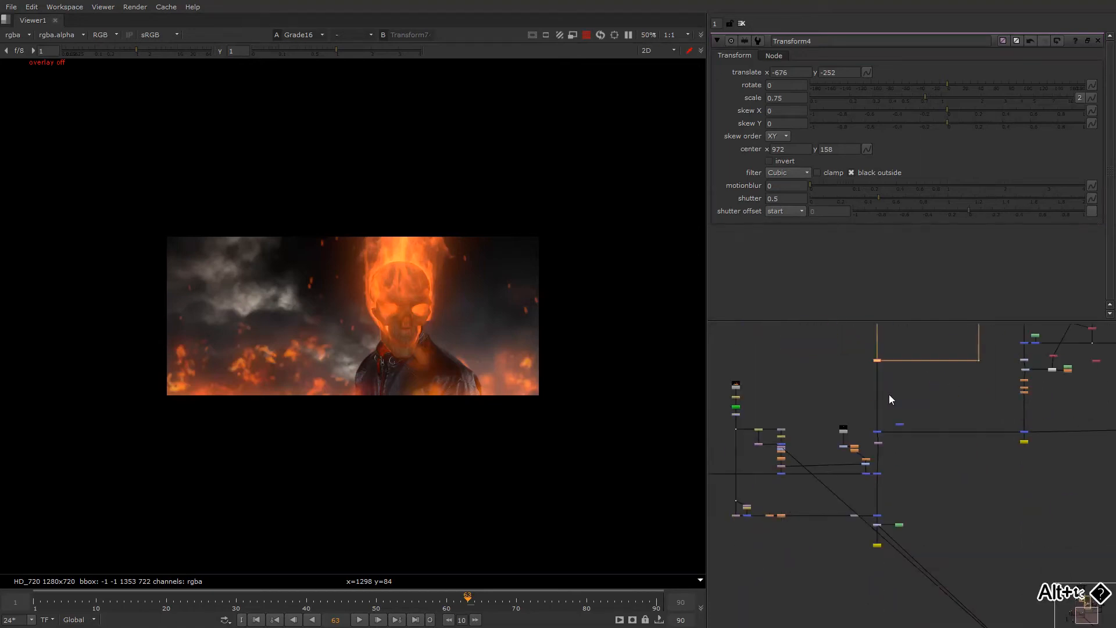
pyautogui.press('1')
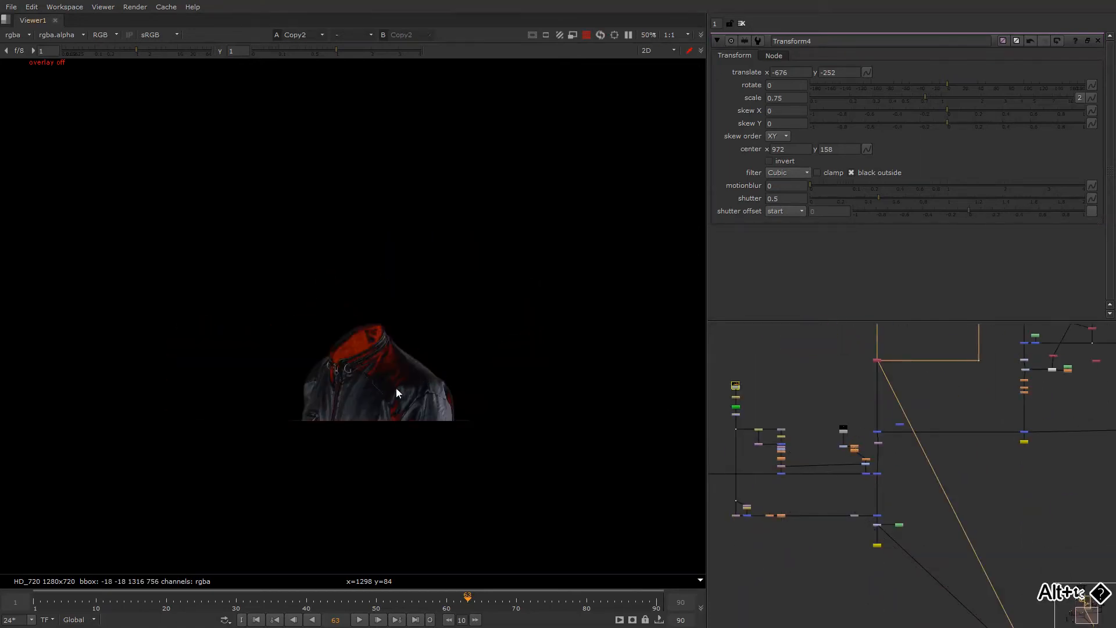
pyautogui.scroll(2, 394, 361)
pyautogui.scroll(3, 893, 399)
pyautogui.moveTo(831, 395); pyautogui.dragTo(870, 456)
pyautogui.scroll(4, 898, 395)
pyautogui.click(888, 447)
pyautogui.press('g')
pyautogui.press('1')
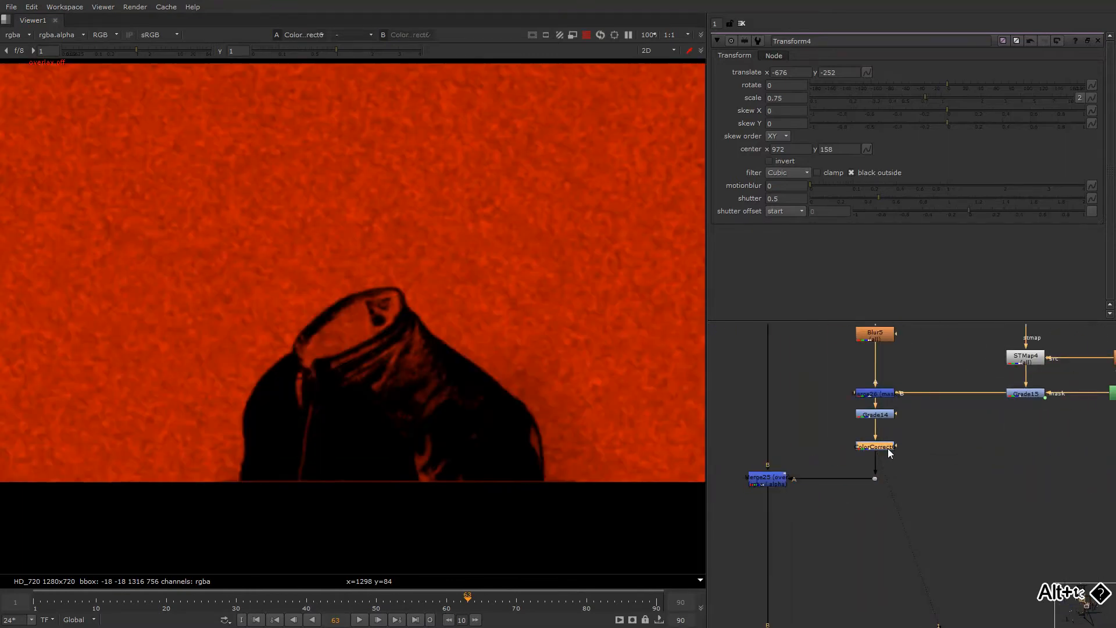
# - Create a Roto beside the new Grade and connect it as the Grade's mask
pyautogui.click(959, 457)
pyautogui.press('o')
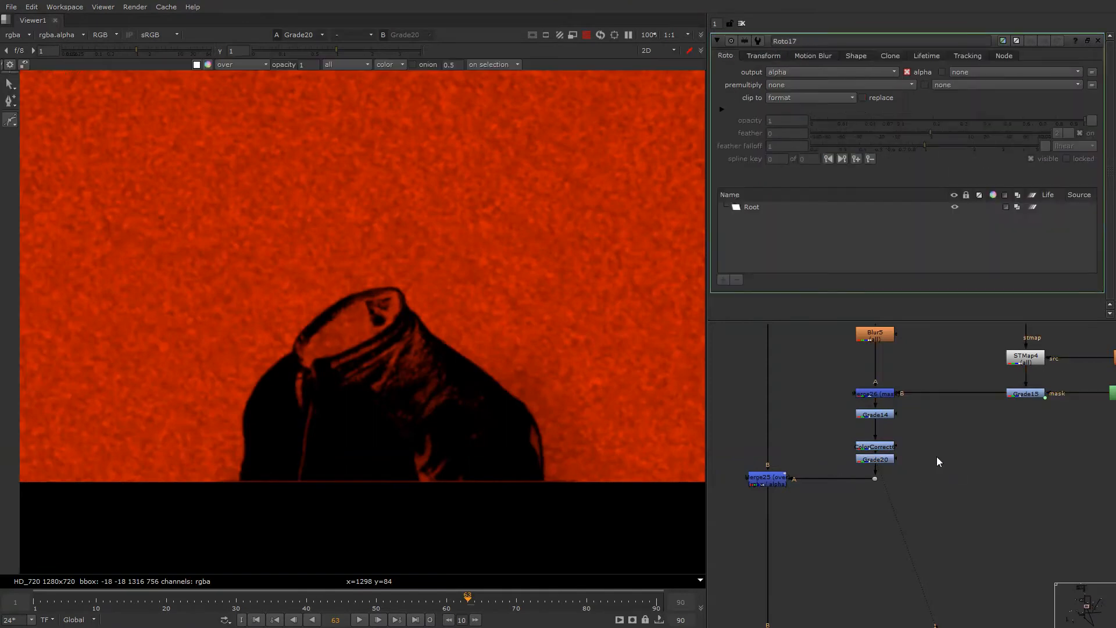
pyautogui.moveTo(897, 457); pyautogui.dragTo(962, 464)
pyautogui.rightClick(318, 278)
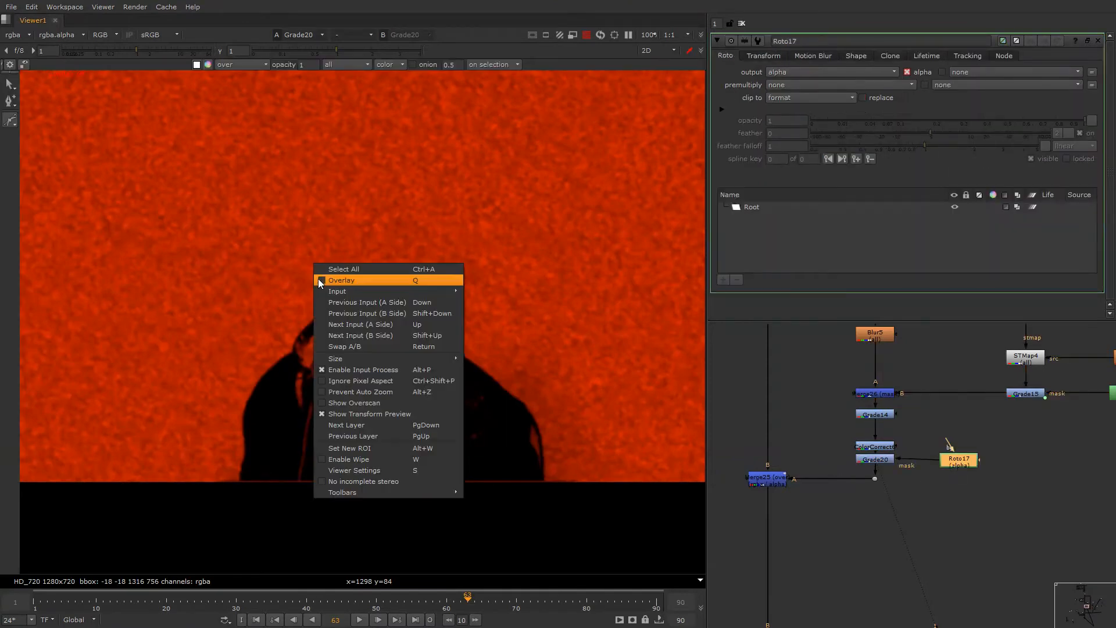
pyautogui.press('Escape')
# - Draw a closed Bezier around the jacket's collar opening, feather its edge outward and shift the shape slightly left
pyautogui.rightClick(356, 277)
pyautogui.click(361, 293)
pyautogui.click(346, 292)
pyautogui.click(408, 283)
pyautogui.click(406, 316)
pyautogui.click(343, 363)
pyautogui.click(303, 353)
pyautogui.click(302, 315)
pyautogui.click(345, 293)
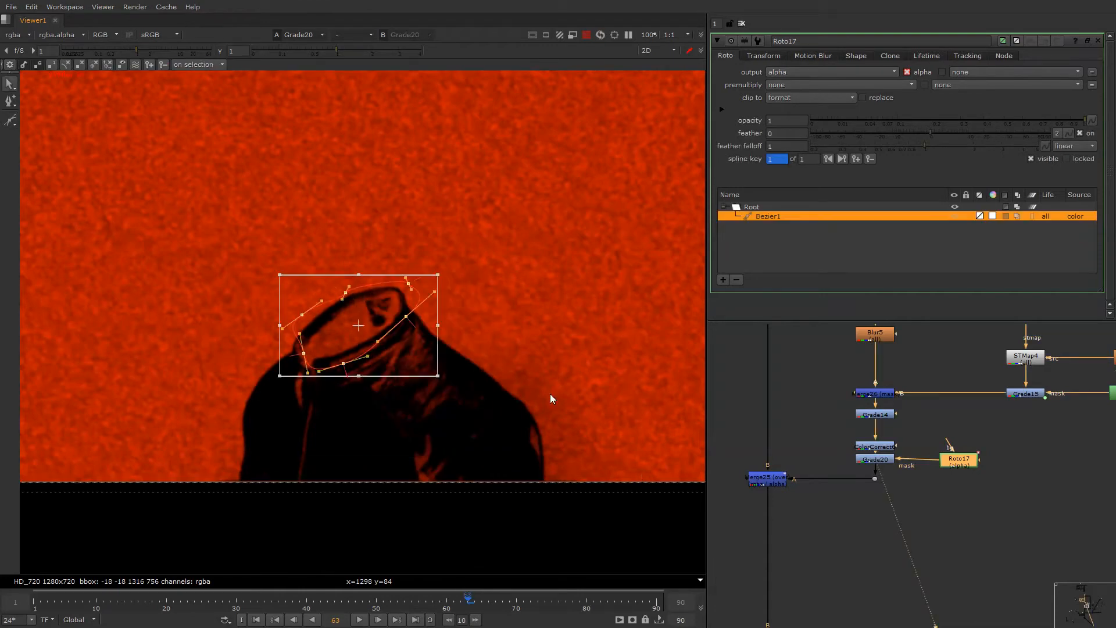
pyautogui.moveTo(414, 270); pyautogui.dragTo(434, 233)
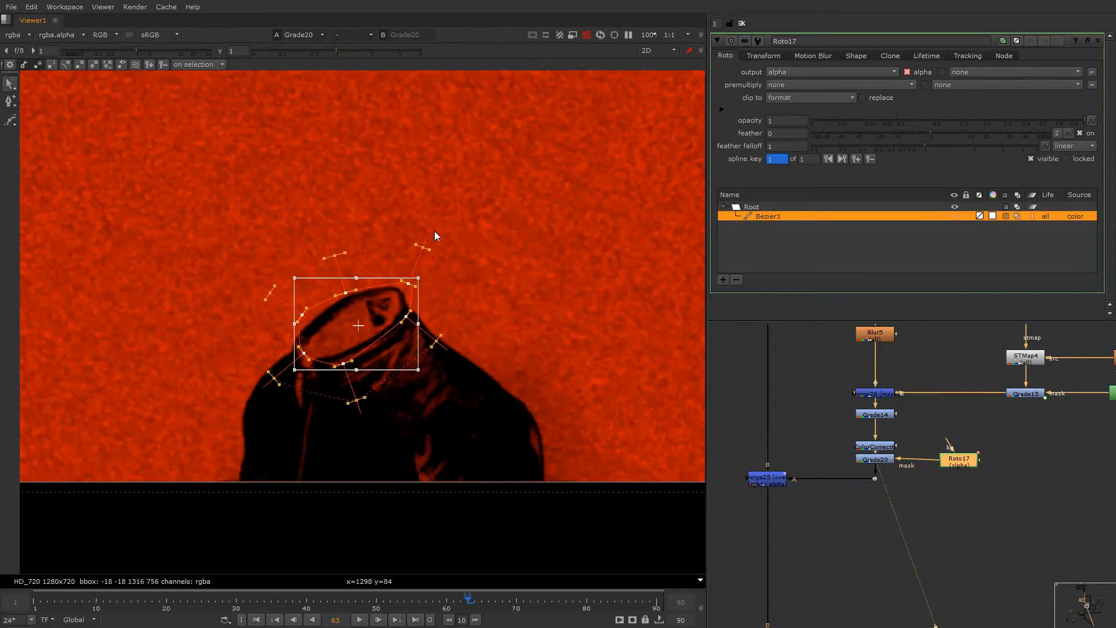
pyautogui.moveTo(352, 325); pyautogui.dragTo(337, 323)
# - Set the collar Grade's whitepoint to 0.205 and inspect the collar in the full composite
pyautogui.click(874, 459)
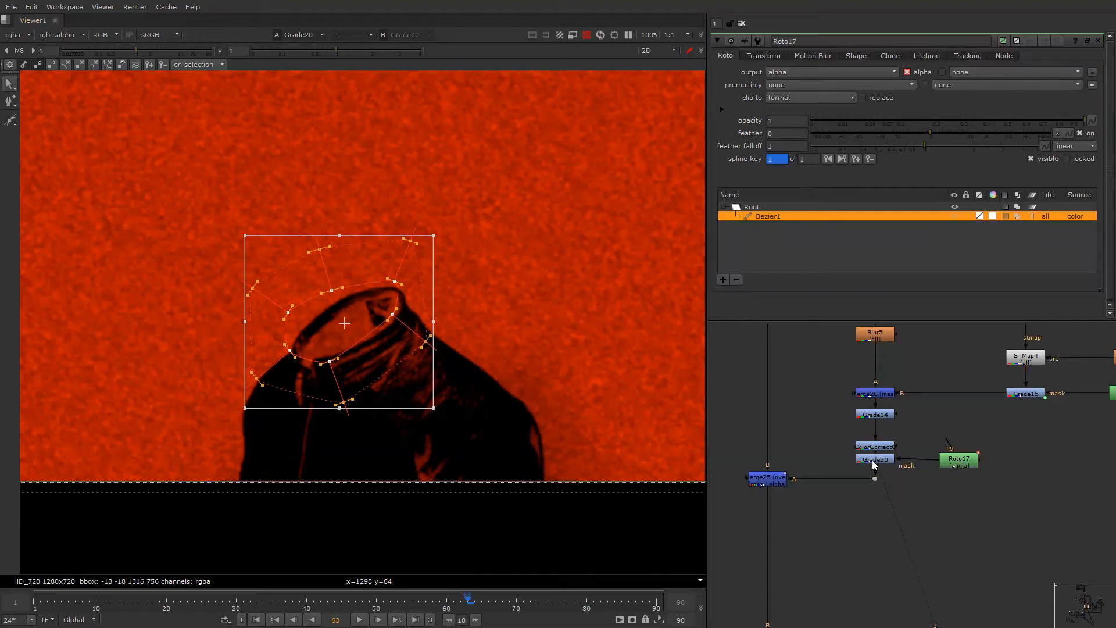
pyautogui.doubleClick(874, 460)
pyautogui.moveTo(877, 97); pyautogui.dragTo(870, 96)
pyautogui.press('2')
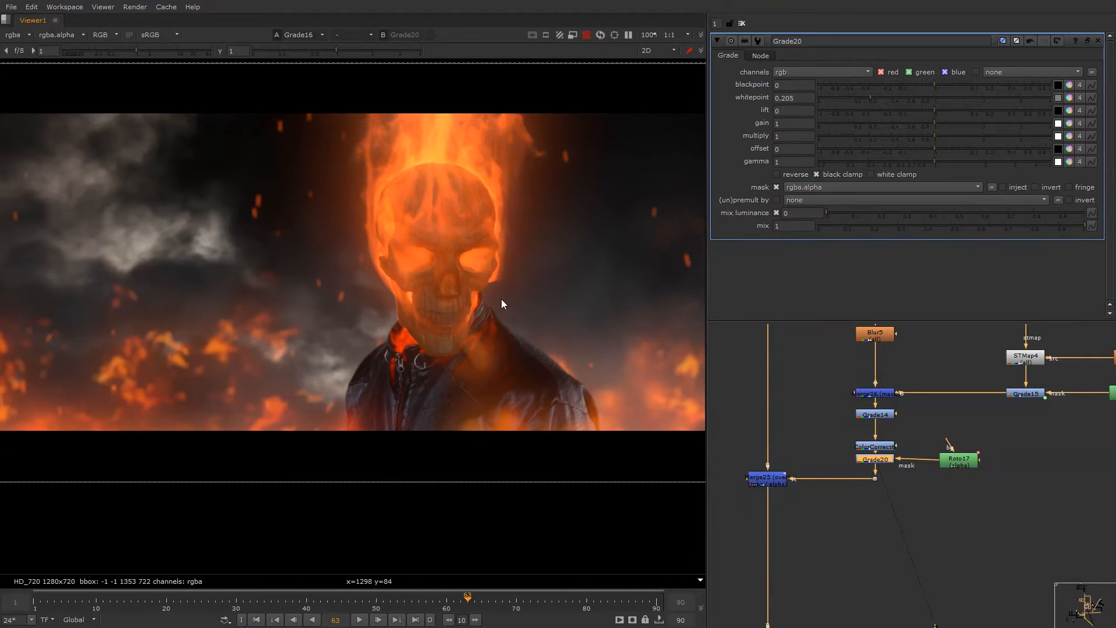
pyautogui.scroll(3, 433, 337)
pyautogui.scroll(1, 433, 338)
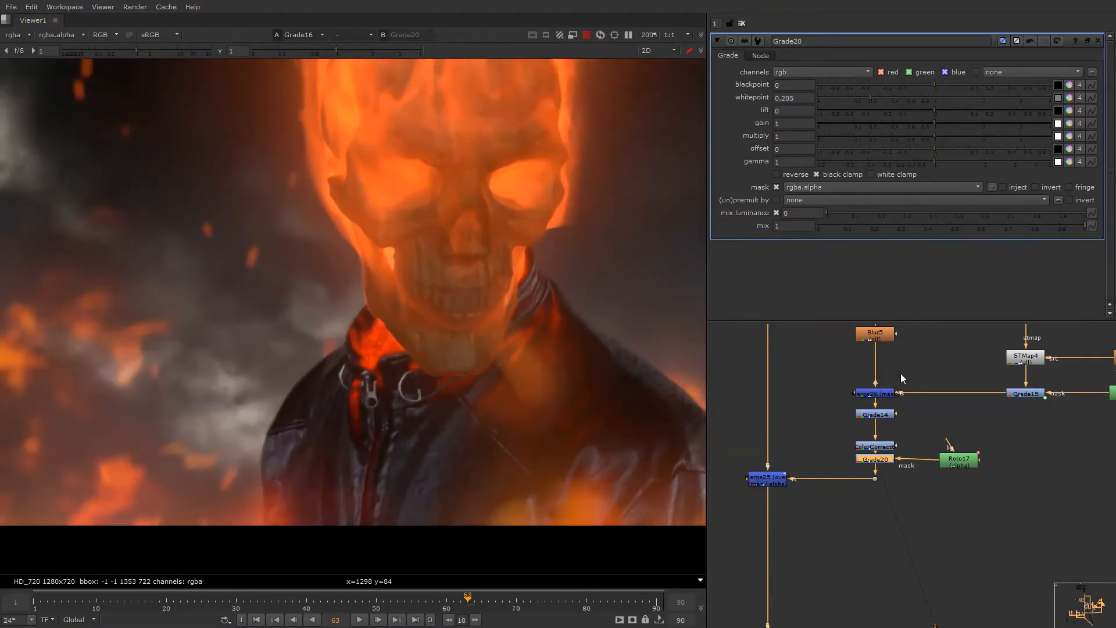
# - Add a ColorCorrect masked by the collar Roto after the Grade and set its master green gain to 2.1
pyautogui.moveTo(876, 478); pyautogui.dragTo(882, 514)
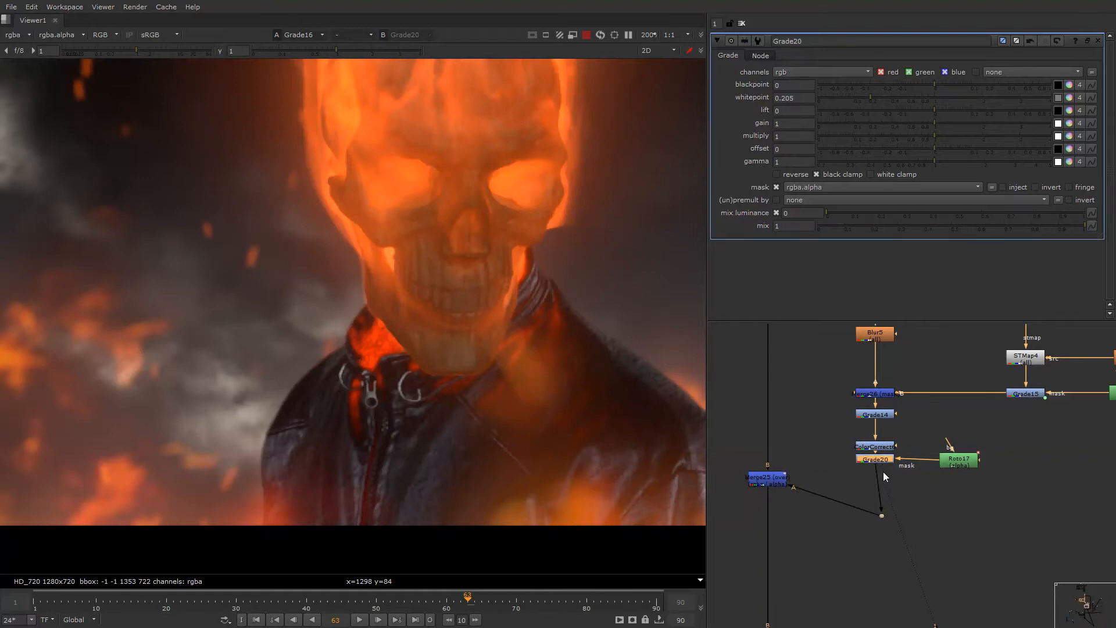
pyautogui.press('c')
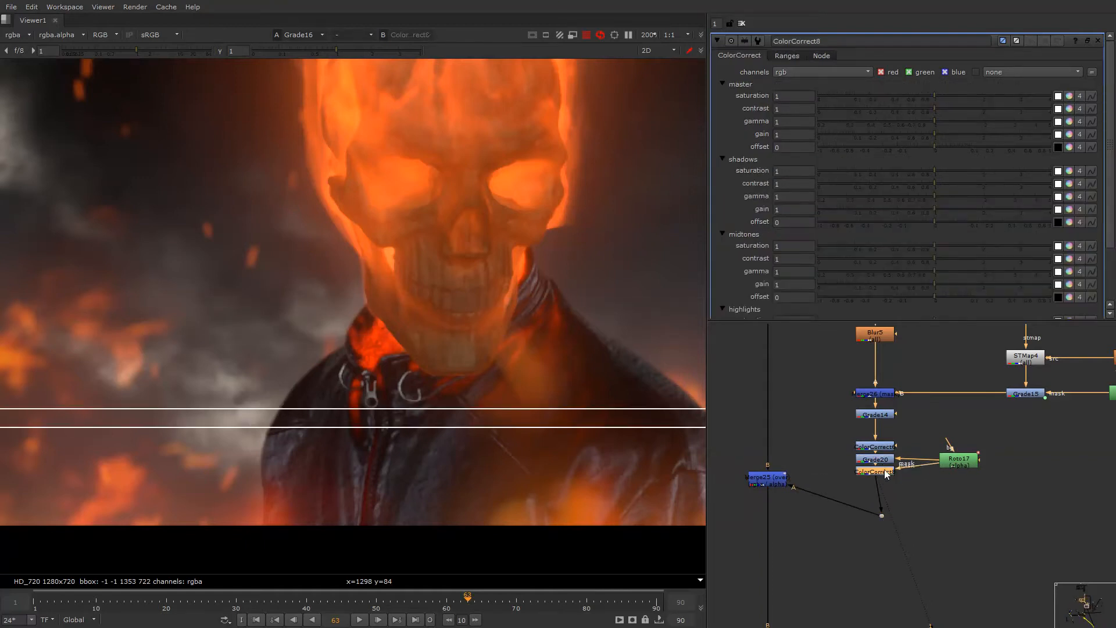
pyautogui.click(1070, 135)
pyautogui.press('r')
pyautogui.press('g')
pyautogui.moveTo(941, 157); pyautogui.dragTo(986, 164)
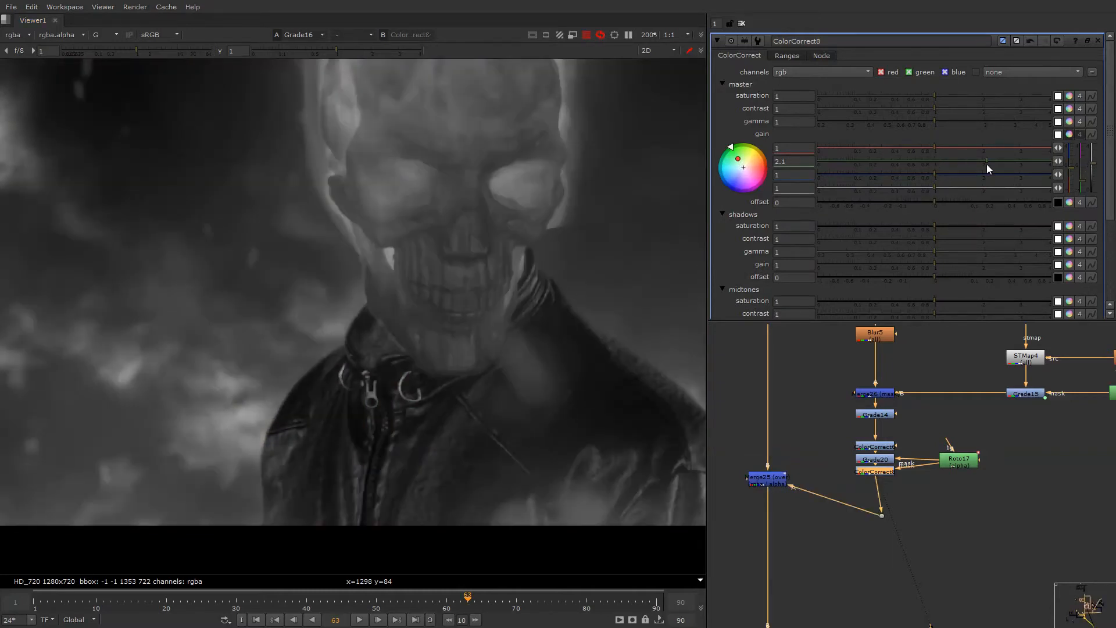
pyautogui.press('g')
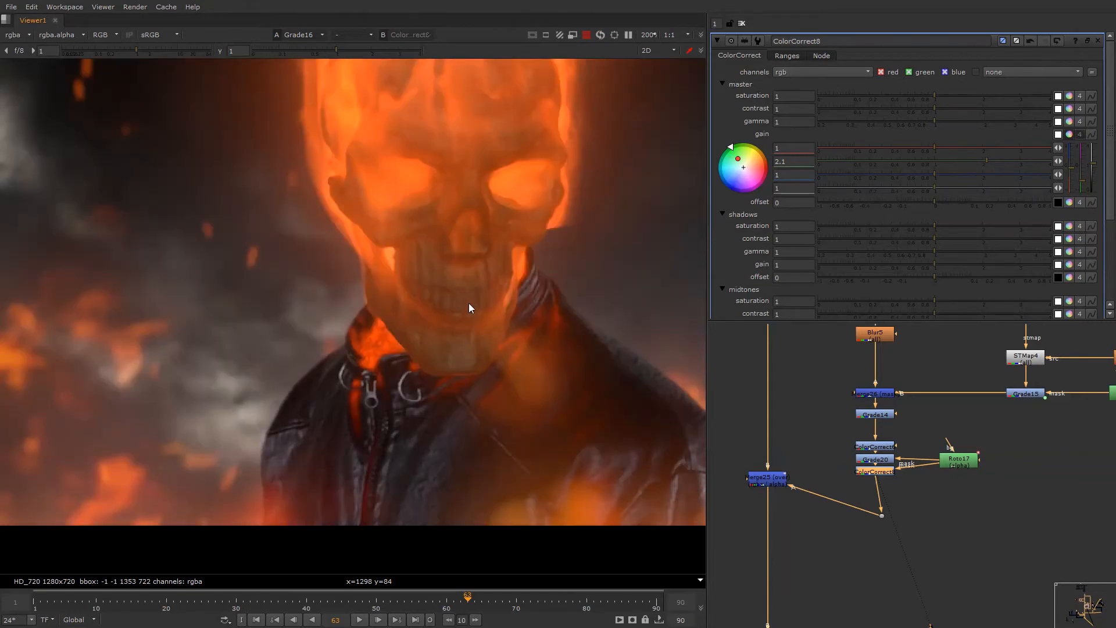
pyautogui.scroll(-4, 441, 356)
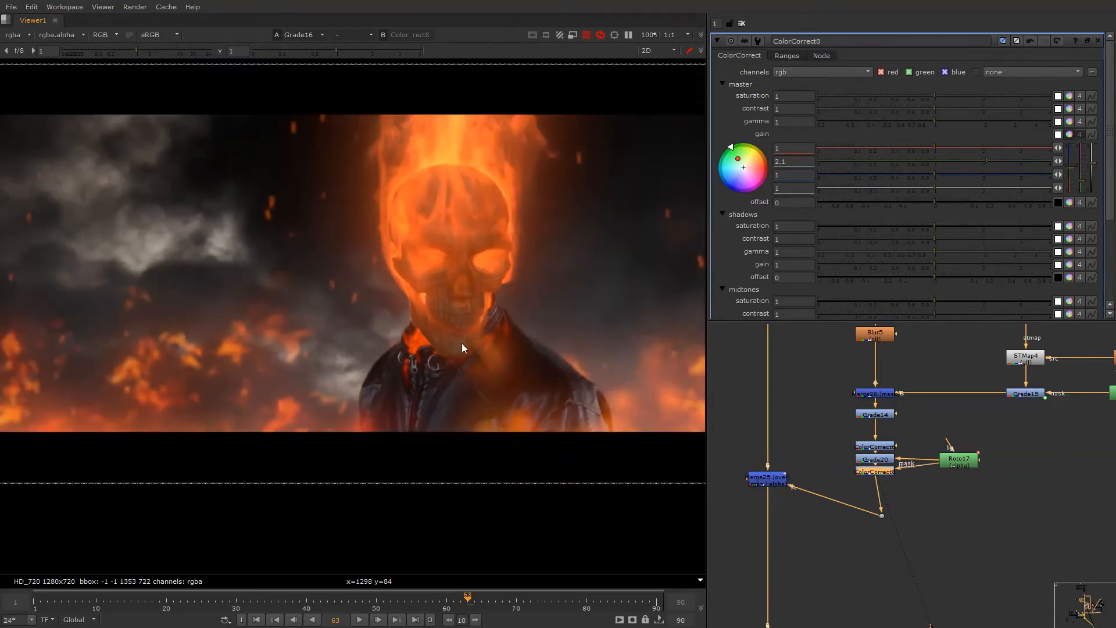
# - Set the collar ColorCorrect's master gain to red 0.85, green 2.66 and blue 3.24, comparing with the node disabled
pyautogui.moveTo(951, 174); pyautogui.dragTo(1009, 162)
pyautogui.press('d')
pyautogui.press('d')
pyautogui.moveTo(927, 147)
pyautogui.mouseDown()
pyautogui.moveTo(911, 148)
pyautogui.moveTo(925, 152)
pyautogui.mouseUp()
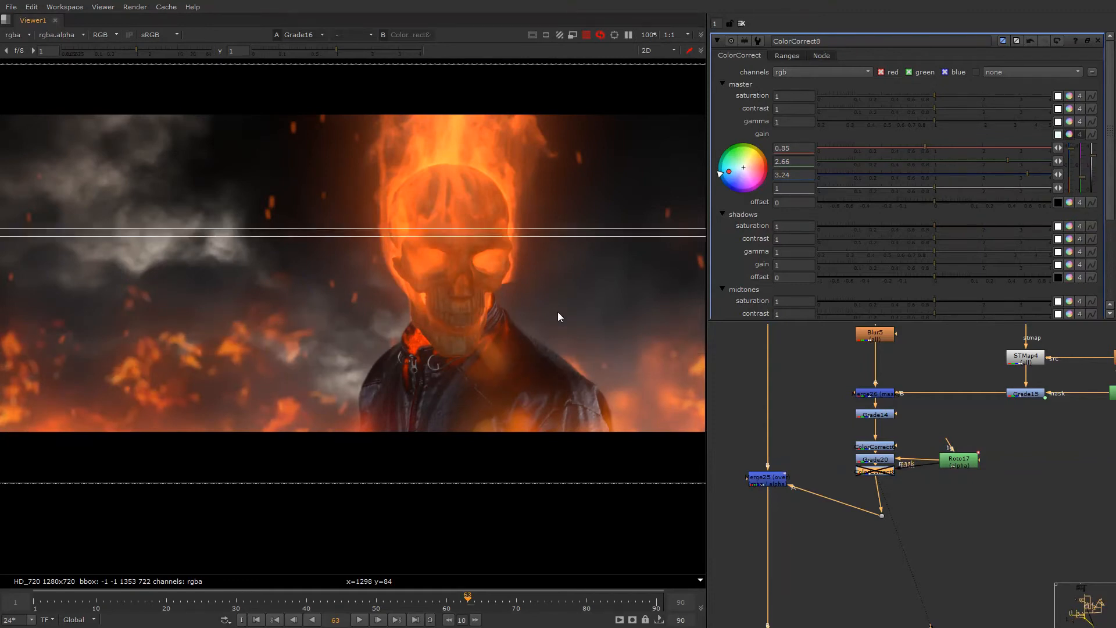
# - Check the full composite without overlays, in its separate colour channels, and with the collar correction nodes disabled and enabled
pyautogui.rightClick(562, 251)
pyautogui.click(562, 253)
pyautogui.press('q')
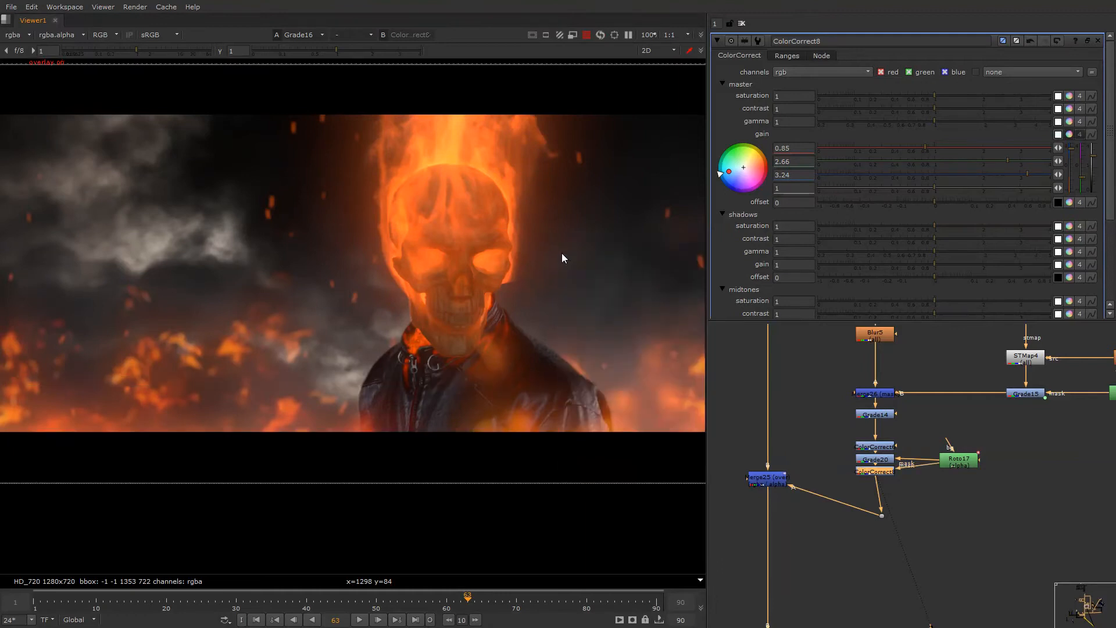
pyautogui.press('f')
pyautogui.press('r')
pyautogui.press('g')
pyautogui.press('b')
pyautogui.press('b')
pyautogui.moveTo(833, 445); pyautogui.dragTo(902, 495)
pyautogui.press('d')
pyautogui.press('d')
# - Add a Glow after the collar ColorCorrect, mask it with the collar Roto and check the result in the composite
pyautogui.click(877, 473)
pyautogui.press('Tab')
pyautogui.write('g')
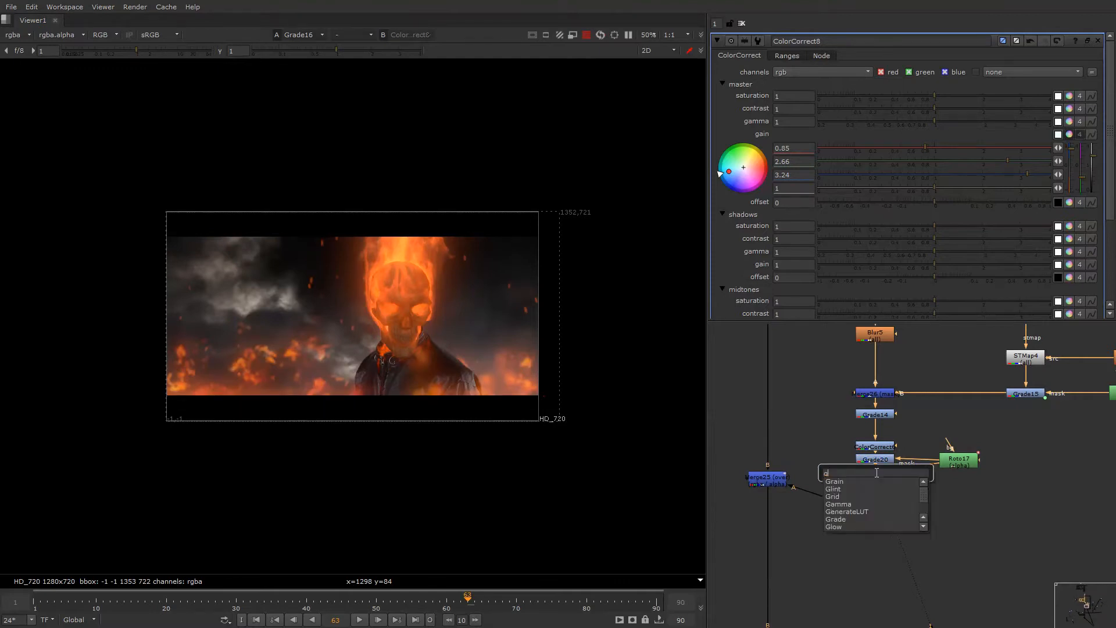
pyautogui.write('low')
pyautogui.press('Return')
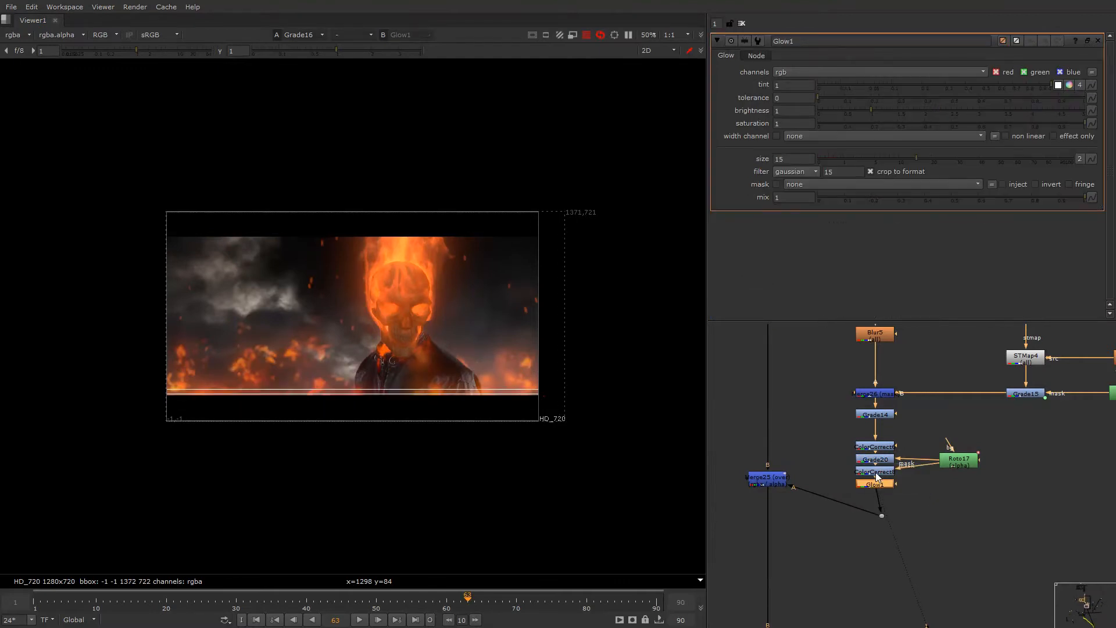
pyautogui.moveTo(900, 482); pyautogui.dragTo(962, 460)
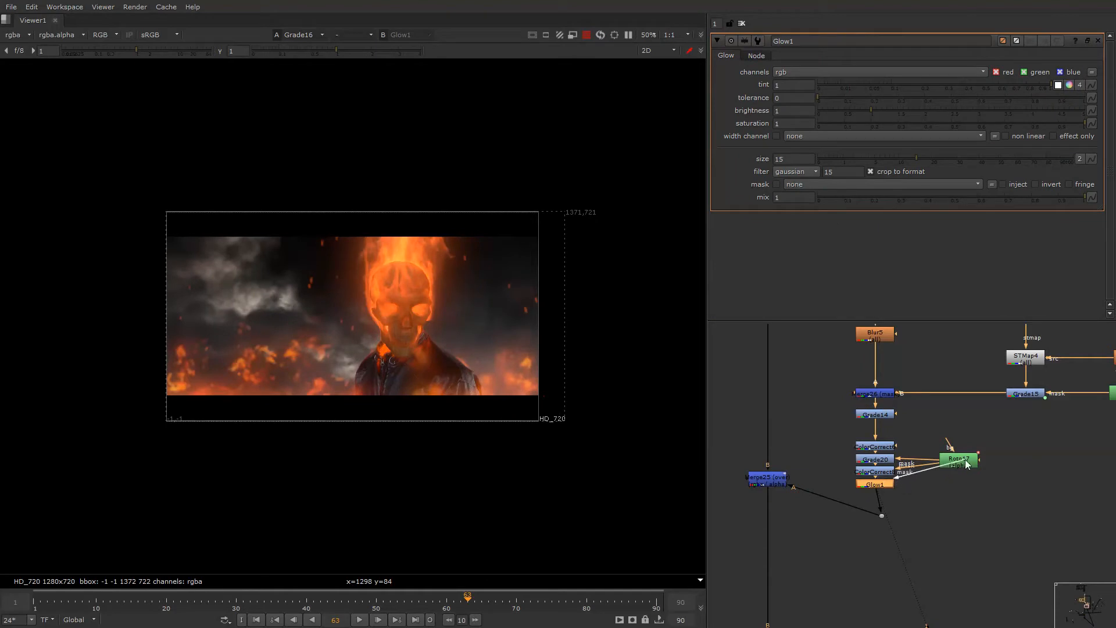
pyautogui.moveTo(889, 487); pyautogui.dragTo(891, 495)
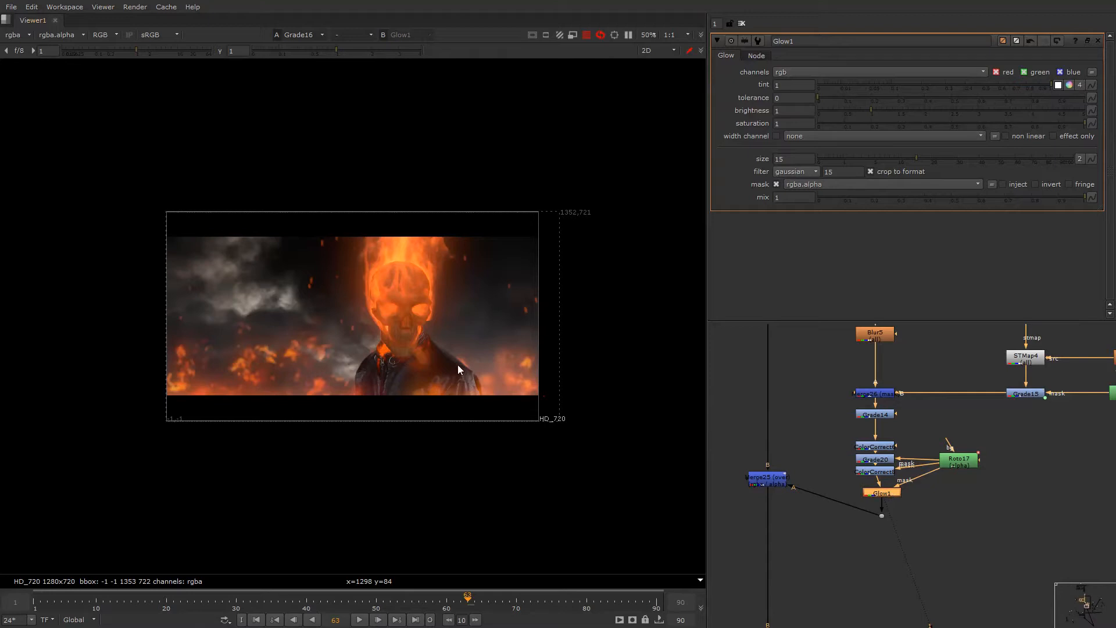
pyautogui.press('o')
pyautogui.press('o')
pyautogui.press('b')
pyautogui.press('b')
# - Set the collar Grade's whitepoint to 0.58 and check the collar up close in the full composite
pyautogui.click(866, 466)
pyautogui.click(869, 463)
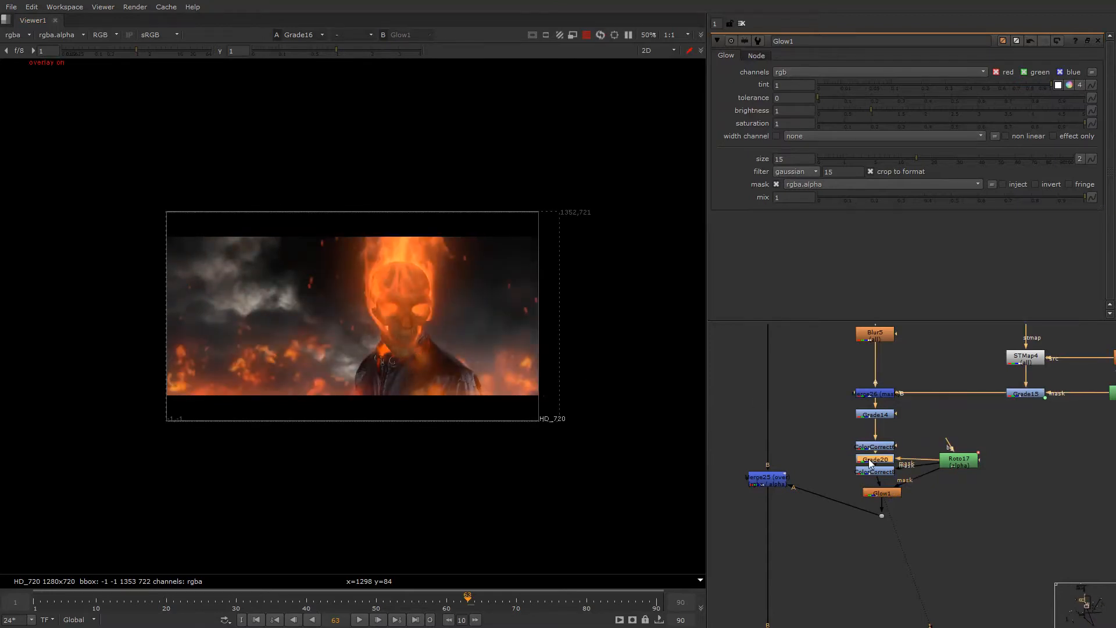
pyautogui.doubleClick(870, 464)
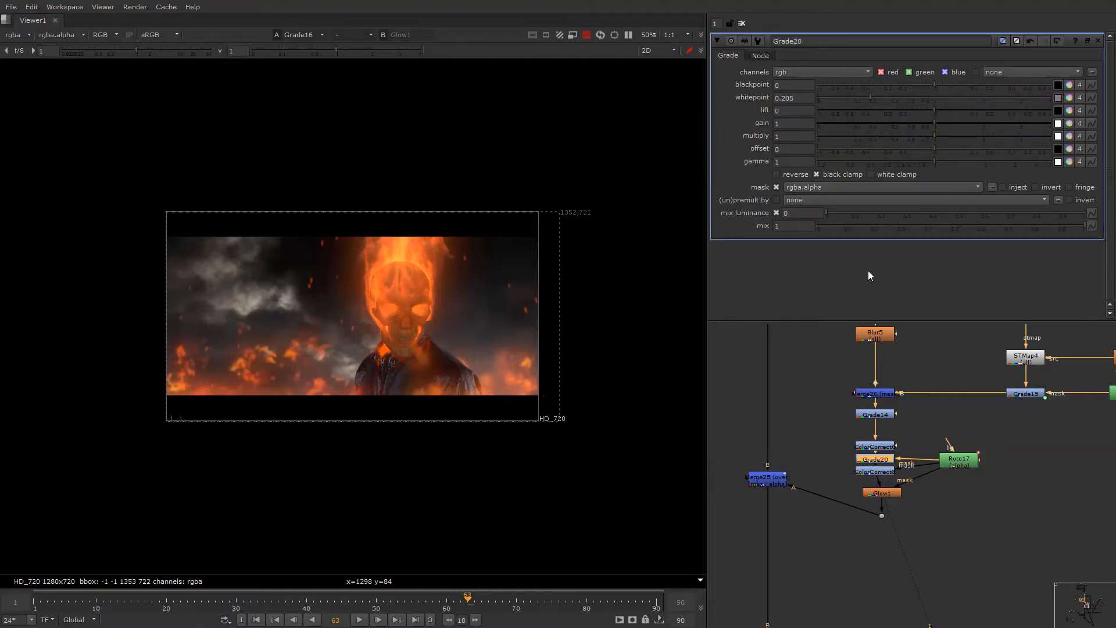
pyautogui.click(898, 99)
pyautogui.moveTo(899, 99); pyautogui.dragTo(906, 99)
pyautogui.press('o')
pyautogui.press('o')
pyautogui.press('g')
pyautogui.press('b')
pyautogui.press('b')
pyautogui.rightClick(454, 290)
pyautogui.click(433, 327)
pyautogui.scroll(10, 388, 353)
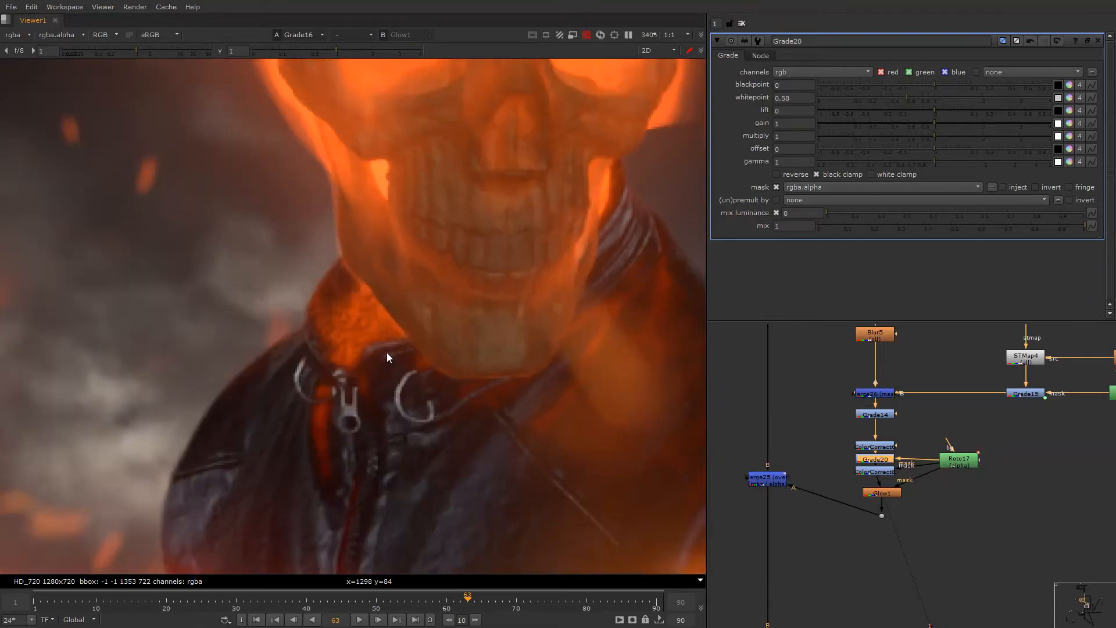
# - Insert a Blur before the Glow, mask it with the collar Roto and set its size to 6.8
pyautogui.click(875, 473)
pyautogui.press('b')
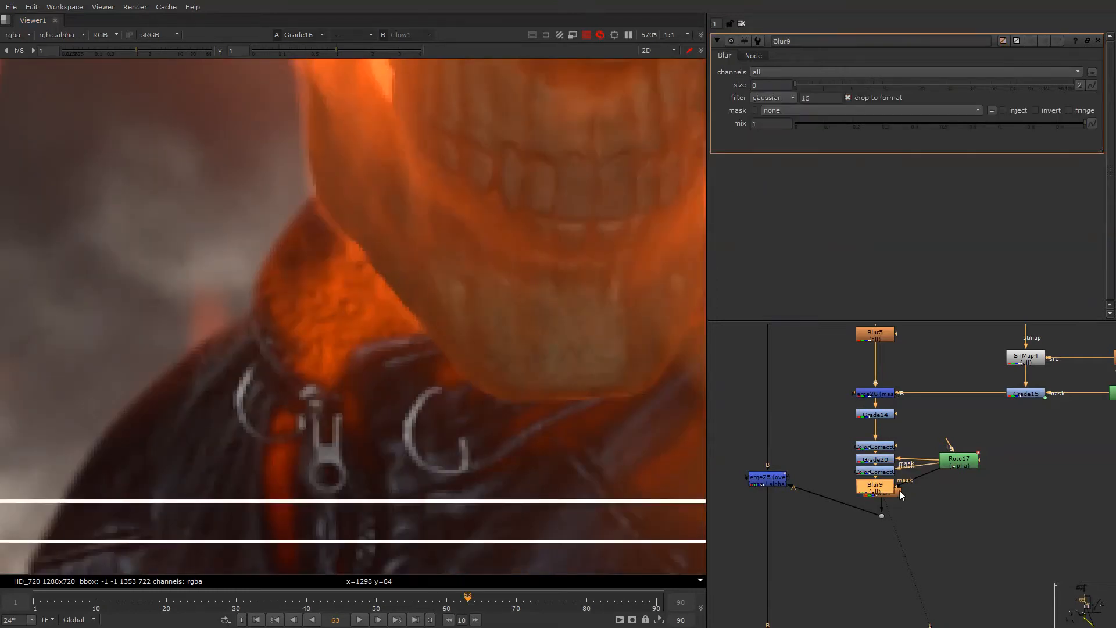
pyautogui.click(905, 484)
pyautogui.moveTo(899, 489); pyautogui.dragTo(963, 462)
pyautogui.click(884, 486)
pyautogui.click(868, 85)
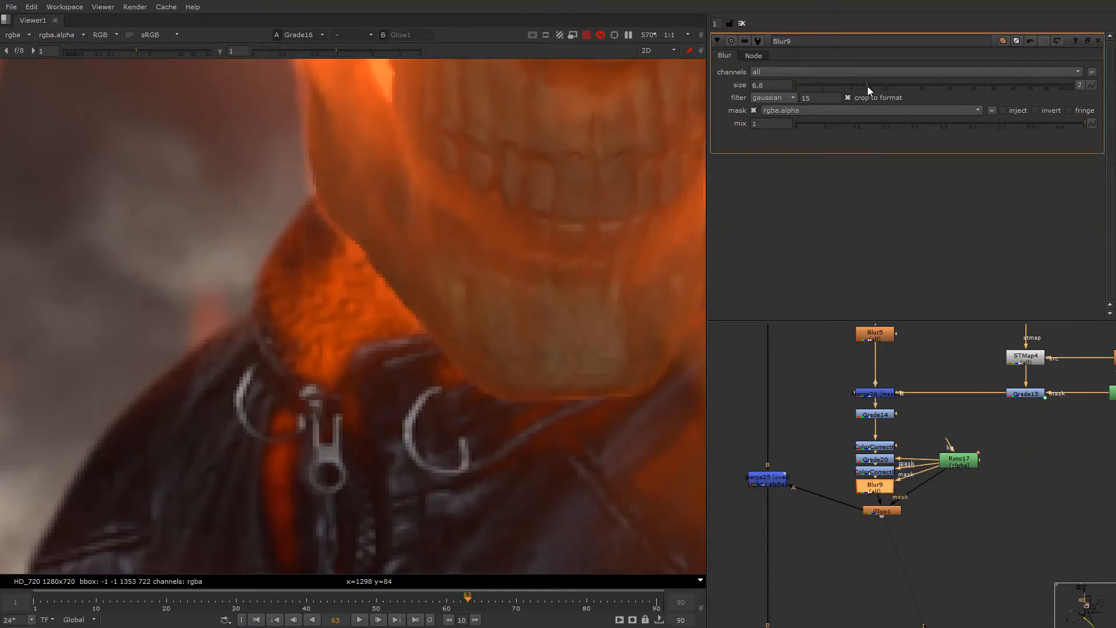
# - Insert a Merge in the texture branch feeding the jacket's multiply Merge and connect a copy of the collar Roto to it
pyautogui.moveTo(868, 86); pyautogui.dragTo(864, 85)
pyautogui.scroll(-5, 837, 402)
pyautogui.keyDown('alt'); pyautogui.moveTo(867, 385); pyautogui.dragTo(856, 519); pyautogui.keyUp('alt')
pyautogui.keyDown('alt'); pyautogui.moveTo(821, 420); pyautogui.dragTo(810, 394); pyautogui.keyUp('alt')
pyautogui.click(825, 418)
pyautogui.press('m')
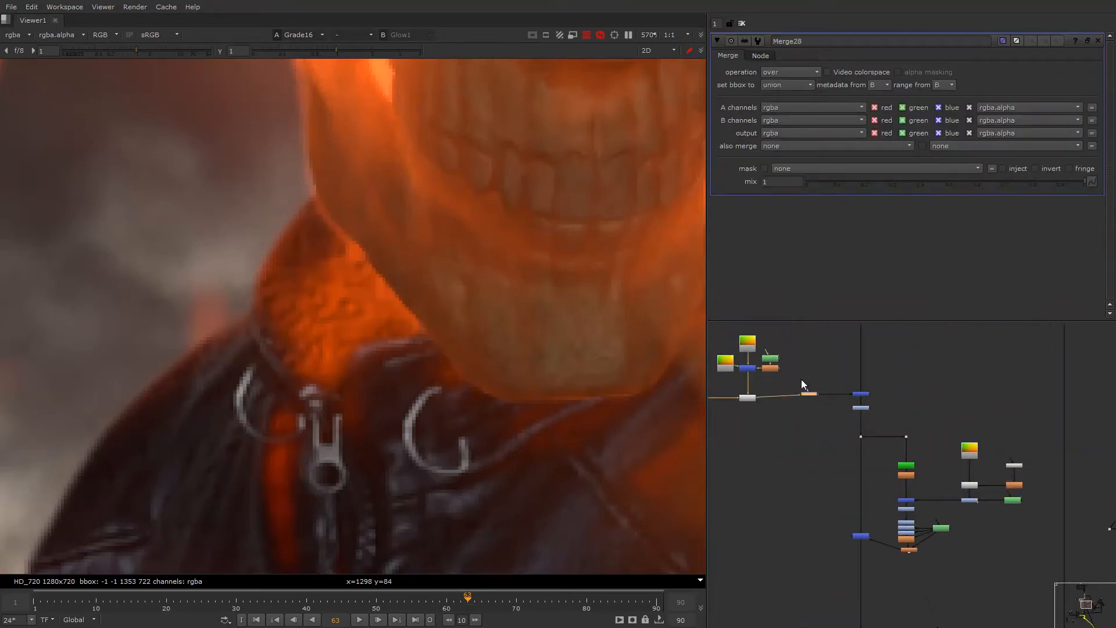
pyautogui.click(943, 583)
pyautogui.click(940, 528)
pyautogui.hotkey('ctrl', 'c')
pyautogui.hotkey('ctrl', 'v')
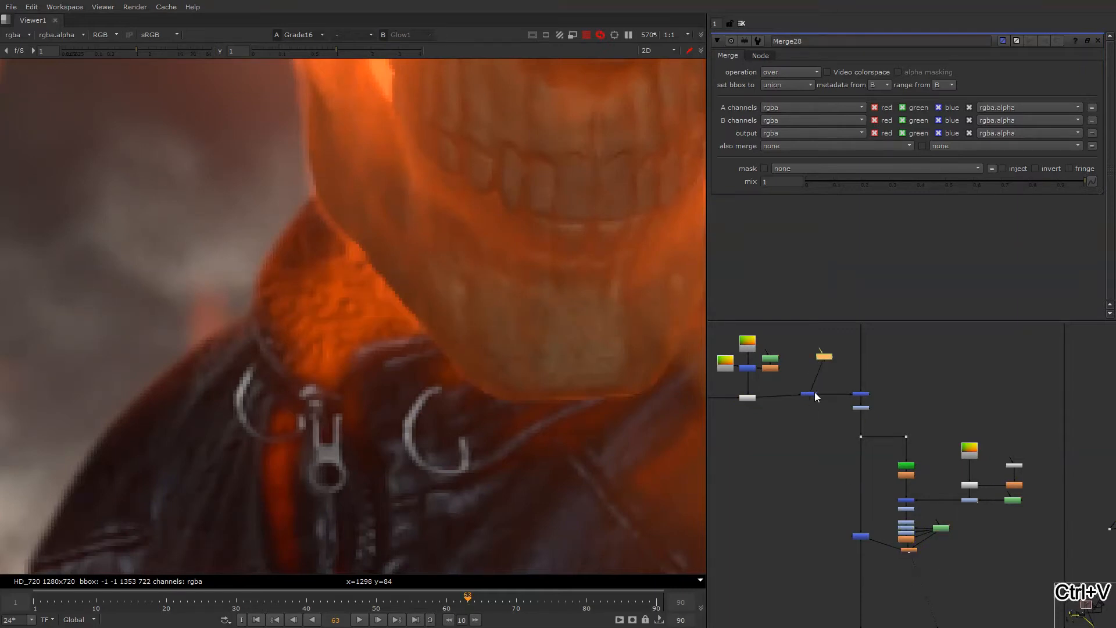
# - Set the new Merge's operation to stencil and compare its output with the node disabled and enabled
pyautogui.click(815, 392)
pyautogui.click(791, 72)
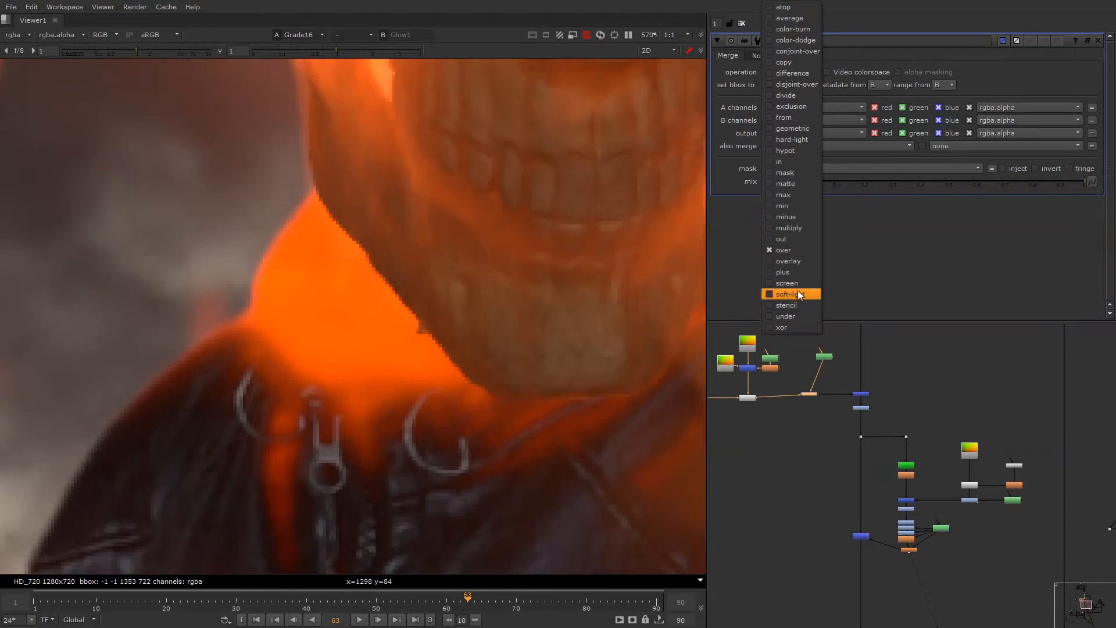
pyautogui.click(797, 305)
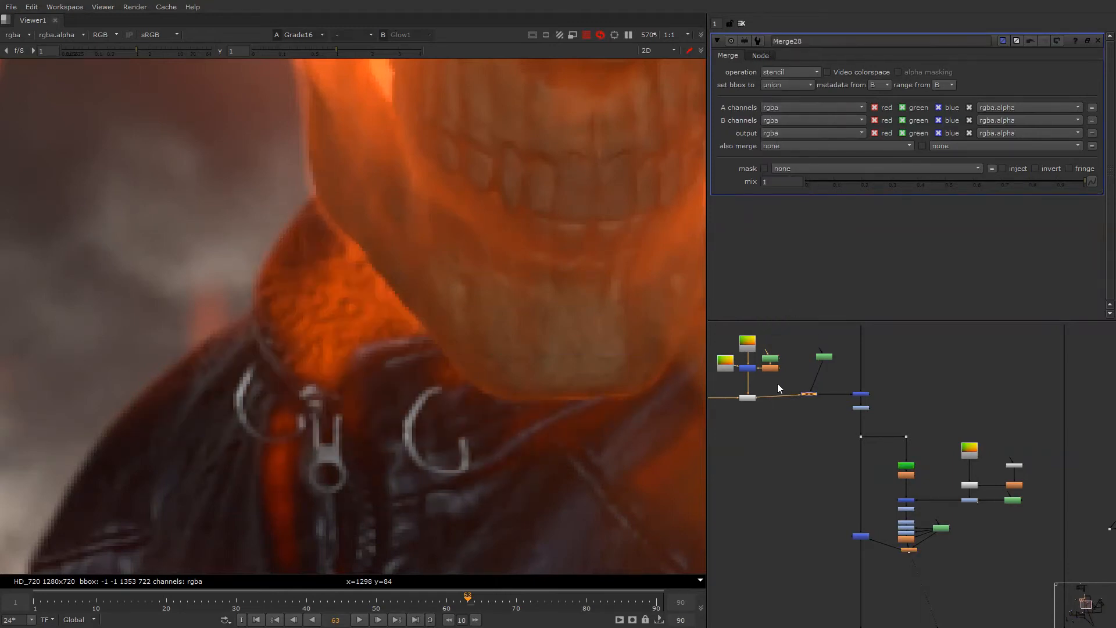
pyautogui.scroll(3, 829, 389)
pyautogui.moveTo(802, 400); pyautogui.dragTo(806, 407)
pyautogui.press('1')
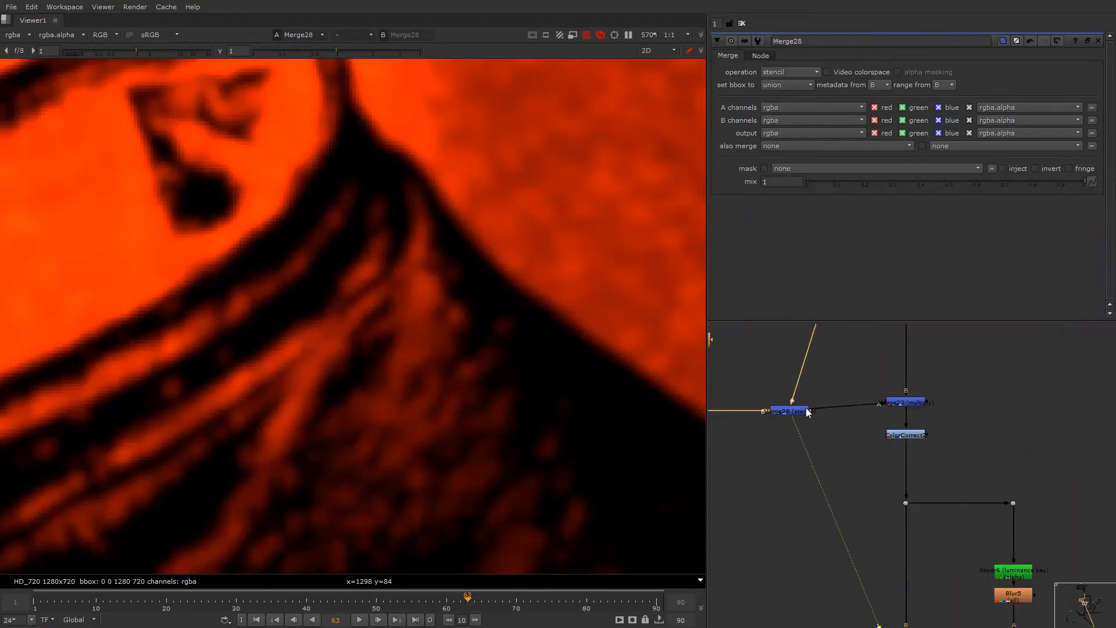
pyautogui.press('d')
pyautogui.press('d')
pyautogui.click(893, 405)
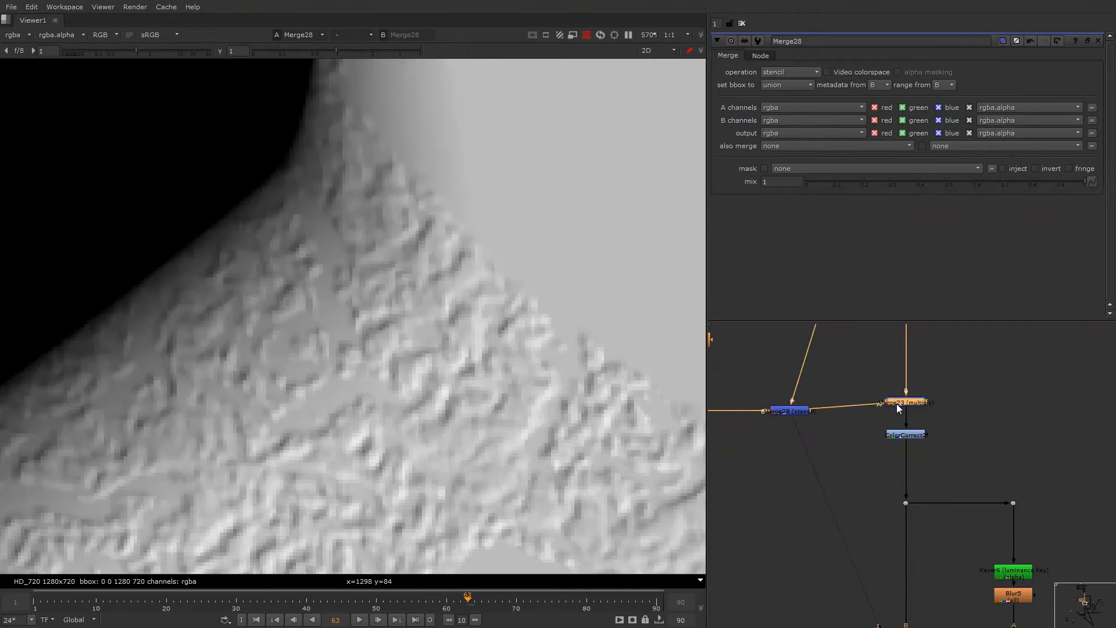
# - Remove the stencil Merge and use the copied Roto as the inverted mask of the multiply Merge
pyautogui.press('1')
pyautogui.click(786, 411)
pyautogui.press('d')
pyautogui.hotkey('ctrl', 'x')
pyautogui.scroll(-3, 814, 416)
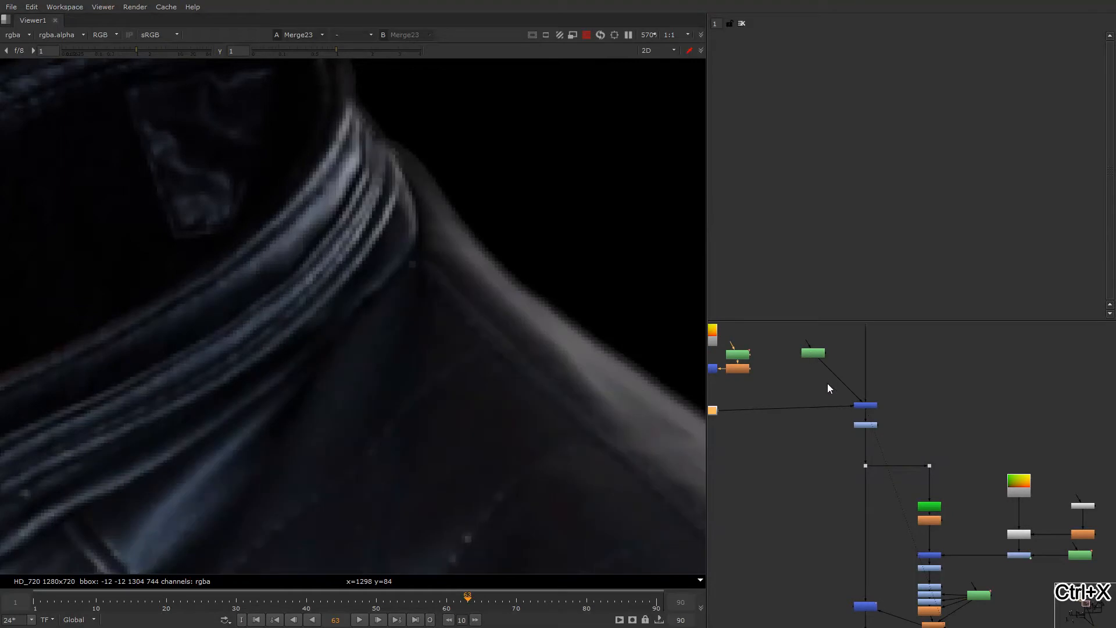
pyautogui.doubleClick(866, 406)
pyautogui.click(1035, 168)
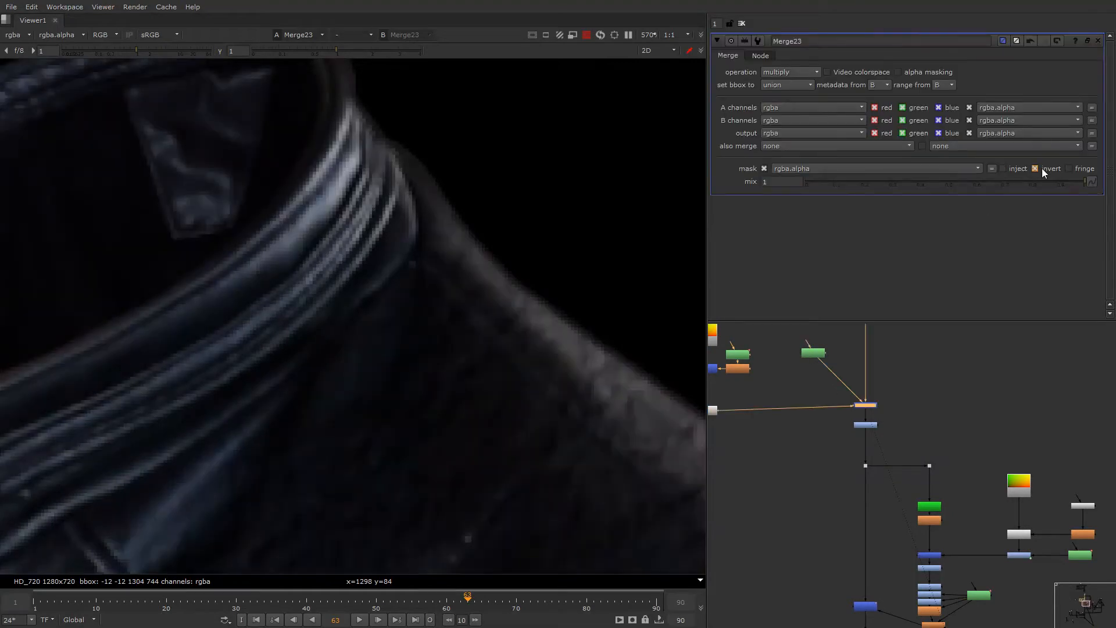
# - Check the masked texture in the collar merge and in the full composite around the collar
pyautogui.scroll(1, 894, 350)
pyautogui.keyDown('alt'); pyautogui.moveTo(844, 542); pyautogui.dragTo(836, 378); pyautogui.keyUp('alt')
pyautogui.moveTo(815, 459); pyautogui.dragTo(873, 520)
pyautogui.press('1')
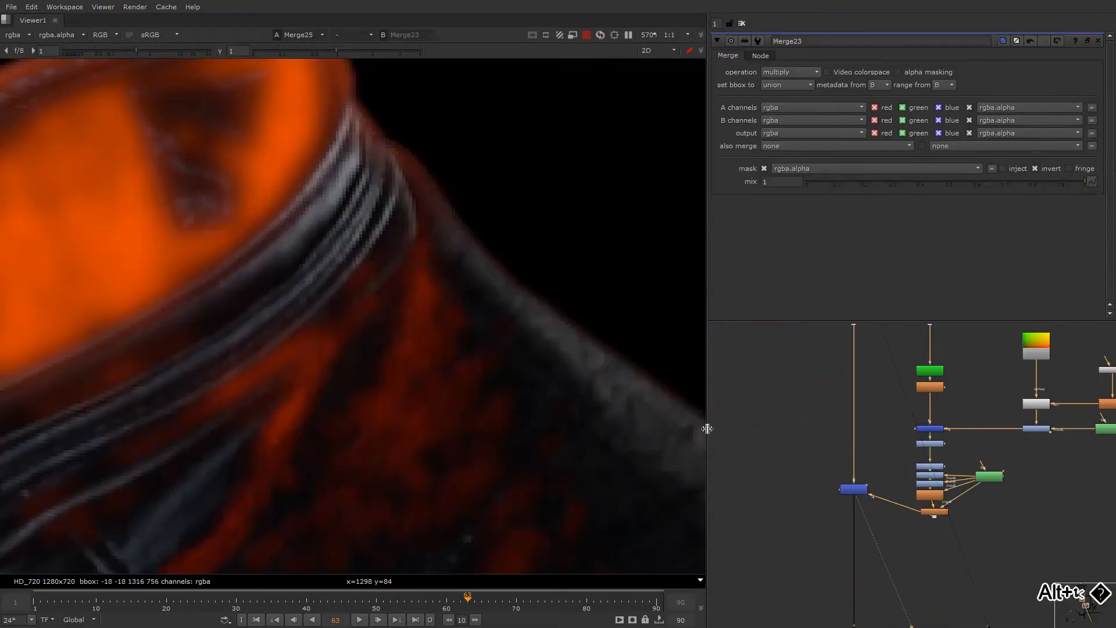
pyautogui.press('f')
pyautogui.scroll(-4, 857, 381)
pyautogui.keyDown('alt'); pyautogui.moveTo(856, 587); pyautogui.dragTo(843, 388); pyautogui.keyUp('alt')
pyautogui.moveTo(803, 370); pyautogui.dragTo(865, 443)
pyautogui.press('1')
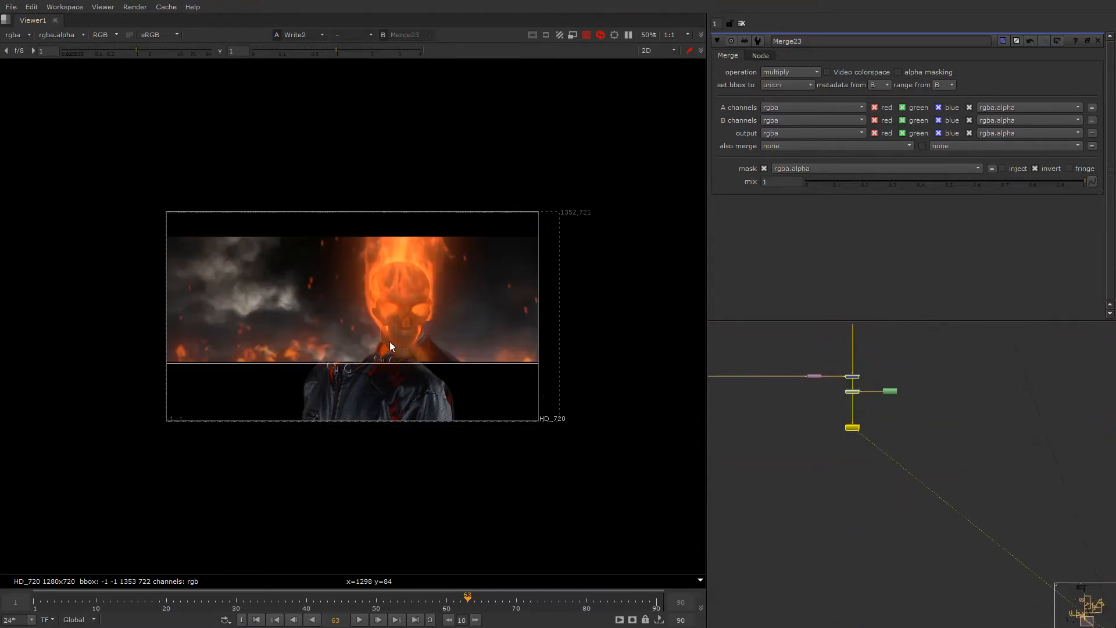
pyautogui.scroll(5, 390, 343)
pyautogui.scroll(-4, 906, 431)
pyautogui.scroll(6, 905, 430)
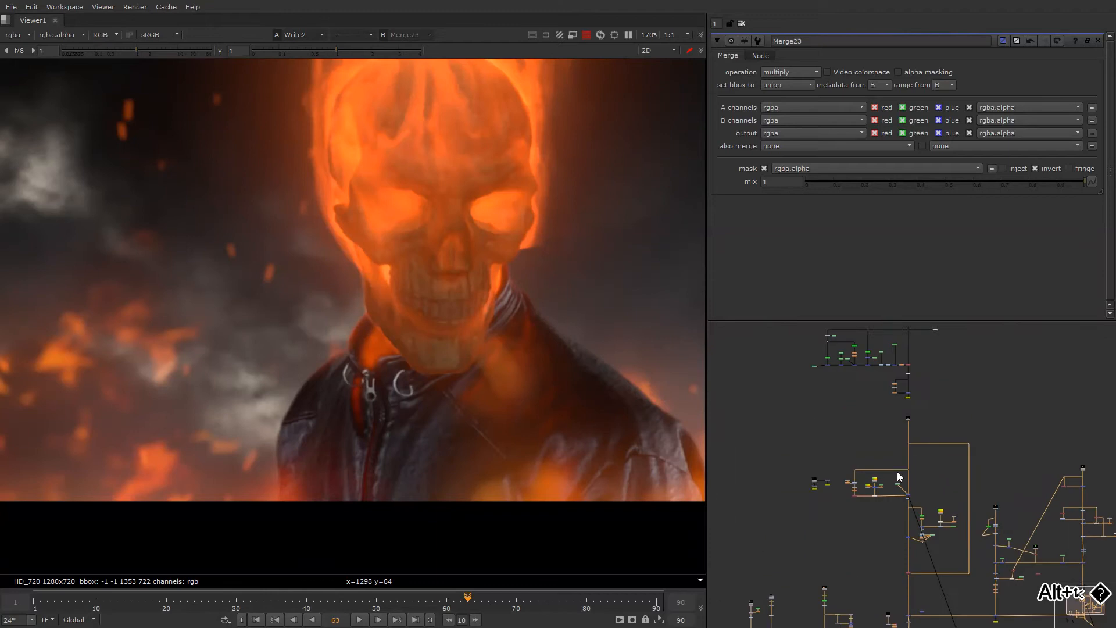
# - Add a Blur masked by the copied Roto, and remove the multiply Merge's own mask with invert turned off
pyautogui.doubleClick(892, 449)
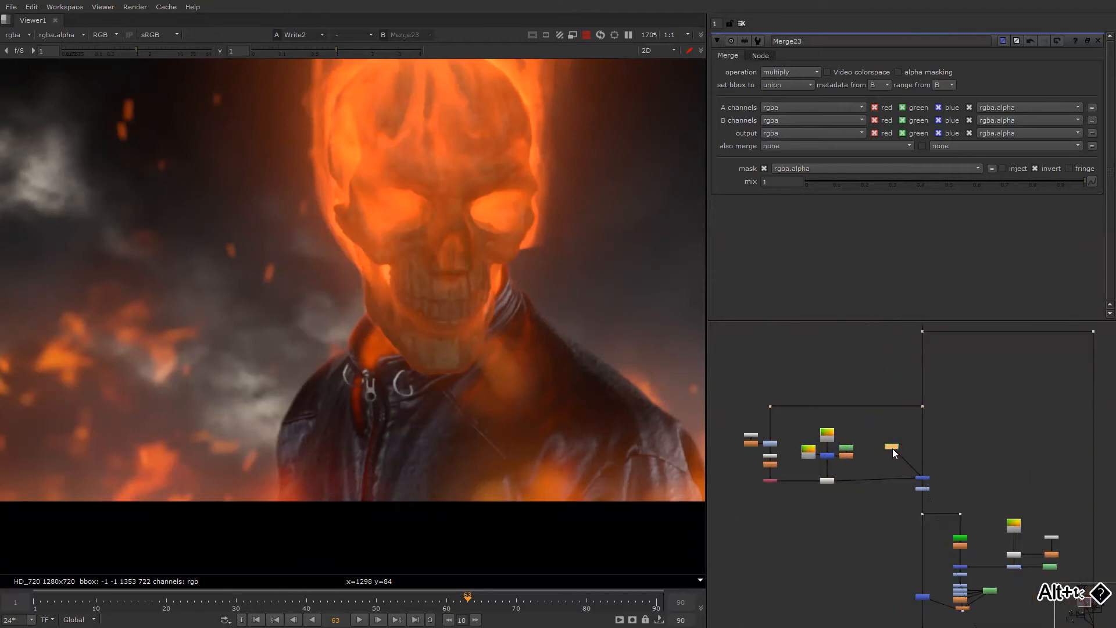
pyautogui.scroll(2, 909, 473)
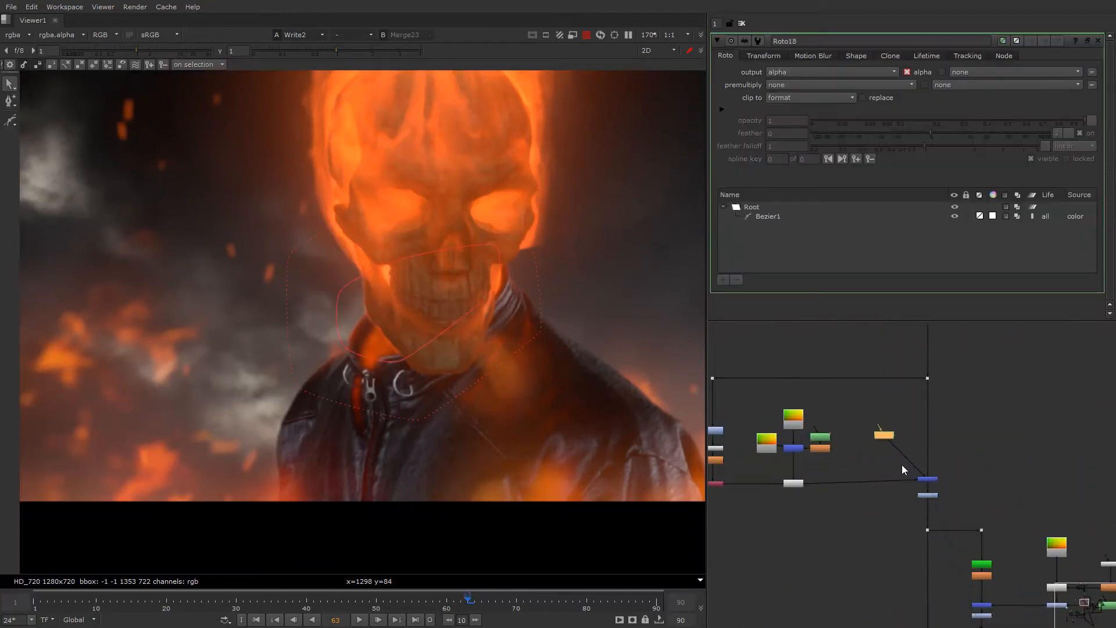
pyautogui.press('b')
pyautogui.moveTo(904, 468); pyautogui.dragTo(890, 429)
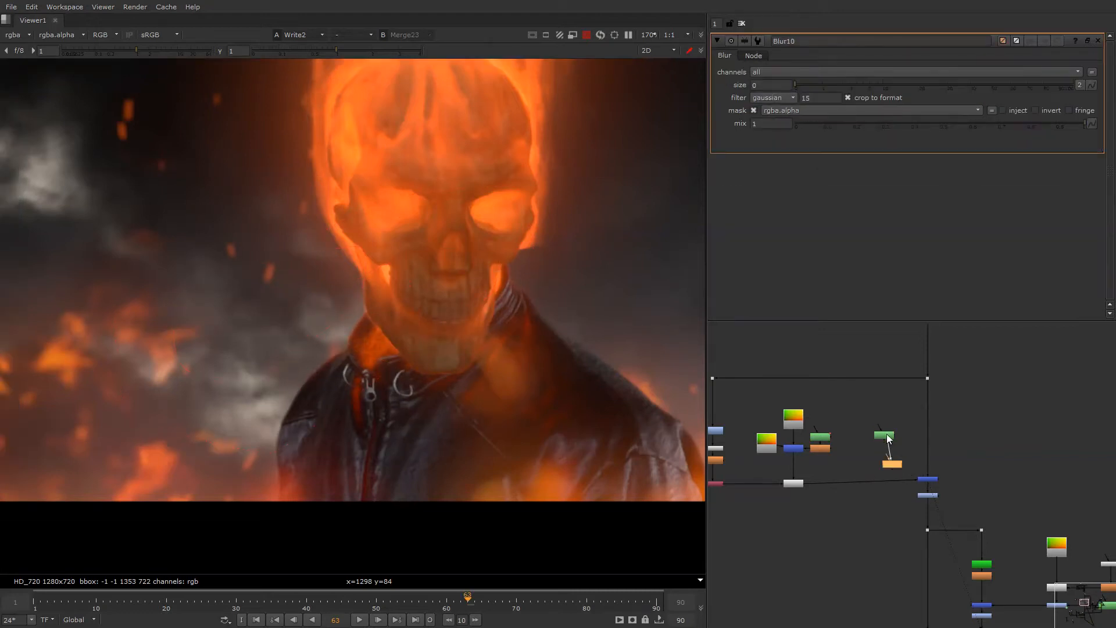
pyautogui.click(930, 481)
pyautogui.doubleClick(929, 481)
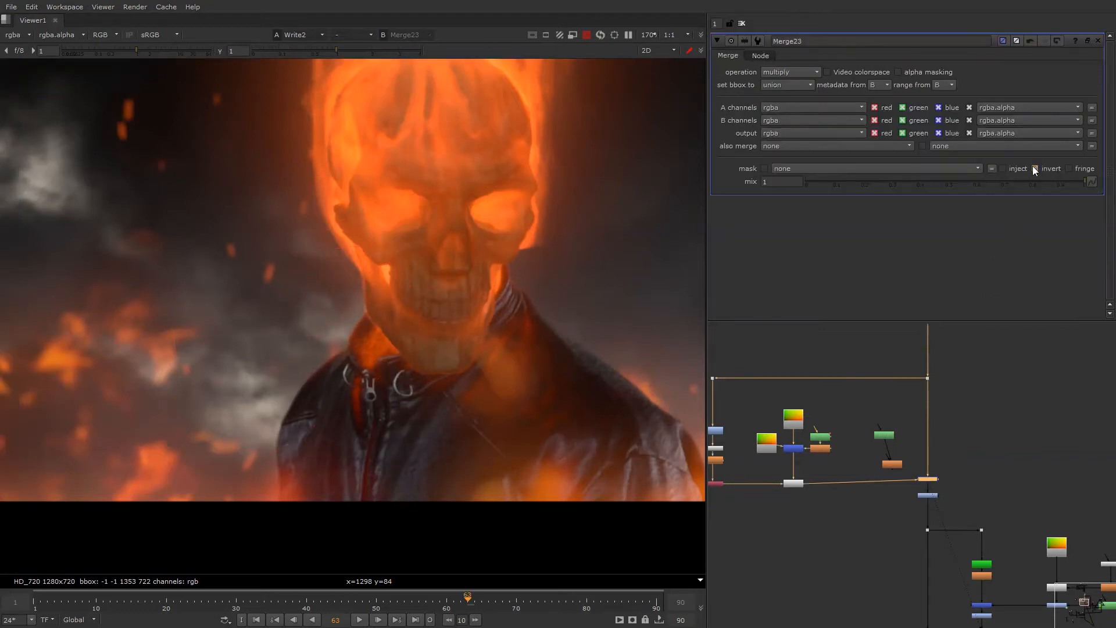
# - Insert the masked Blur in the texture branch before the multiply Merge and set its size to 2.8
pyautogui.moveTo(900, 461); pyautogui.dragTo(892, 475)
pyautogui.doubleClick(892, 475)
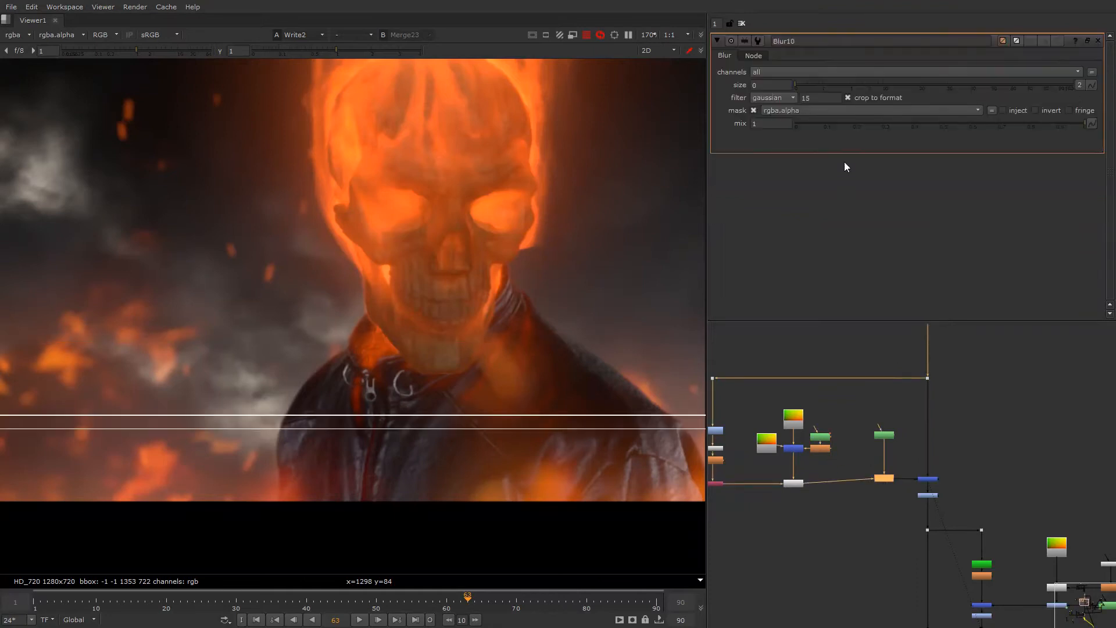
pyautogui.click(856, 85)
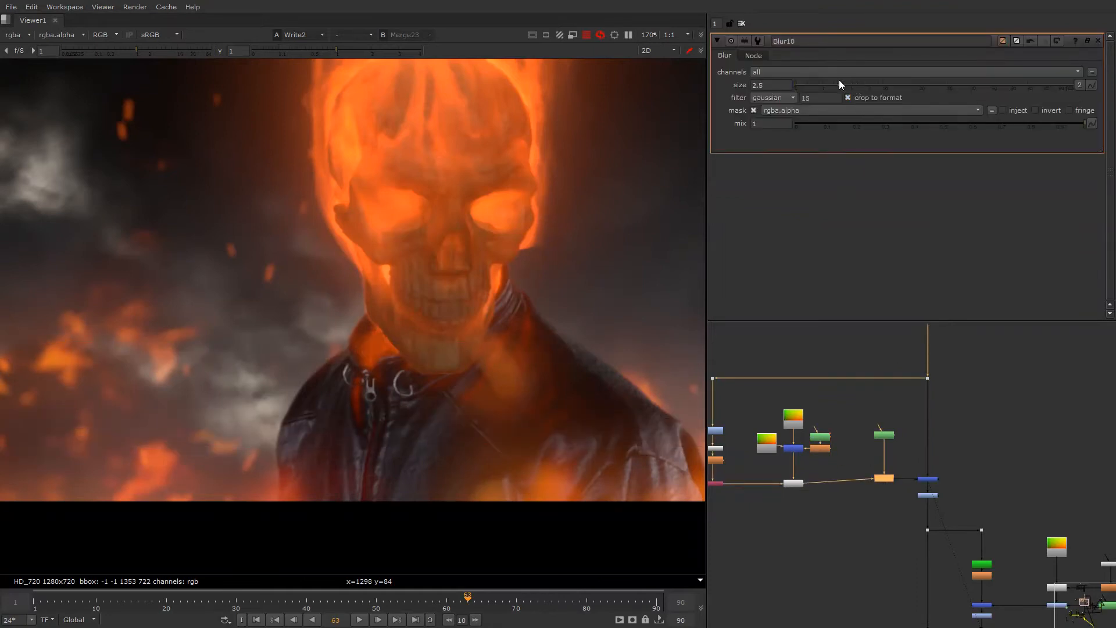
pyautogui.click(841, 83)
# - Check the full composite, its red and blue channels, and the frame with overlays toggled
pyautogui.rightClick(590, 256)
pyautogui.click(590, 256)
pyautogui.press('f')
pyautogui.press('r')
pyautogui.press('b')
pyautogui.press('b')
pyautogui.press('q')
pyautogui.moveTo(513, 304); pyautogui.dragTo(468, 333)
pyautogui.keyDown('alt'); pyautogui.moveTo(945, 429); pyautogui.dragTo(905, 453, button='middle'); pyautogui.keyUp('alt')
pyautogui.keyDown('alt'); pyautogui.moveTo(905, 453); pyautogui.dragTo(858, 376); pyautogui.keyUp('alt')
pyautogui.keyDown('alt'); pyautogui.moveTo(866, 510); pyautogui.dragTo(841, 373); pyautogui.keyUp('alt')
pyautogui.keyDown('alt'); pyautogui.moveTo(855, 537); pyautogui.dragTo(873, 571, button='middle'); pyautogui.keyUp('alt')
pyautogui.keyDown('alt'); pyautogui.moveTo(874, 571); pyautogui.dragTo(872, 520); pyautogui.keyUp('alt')
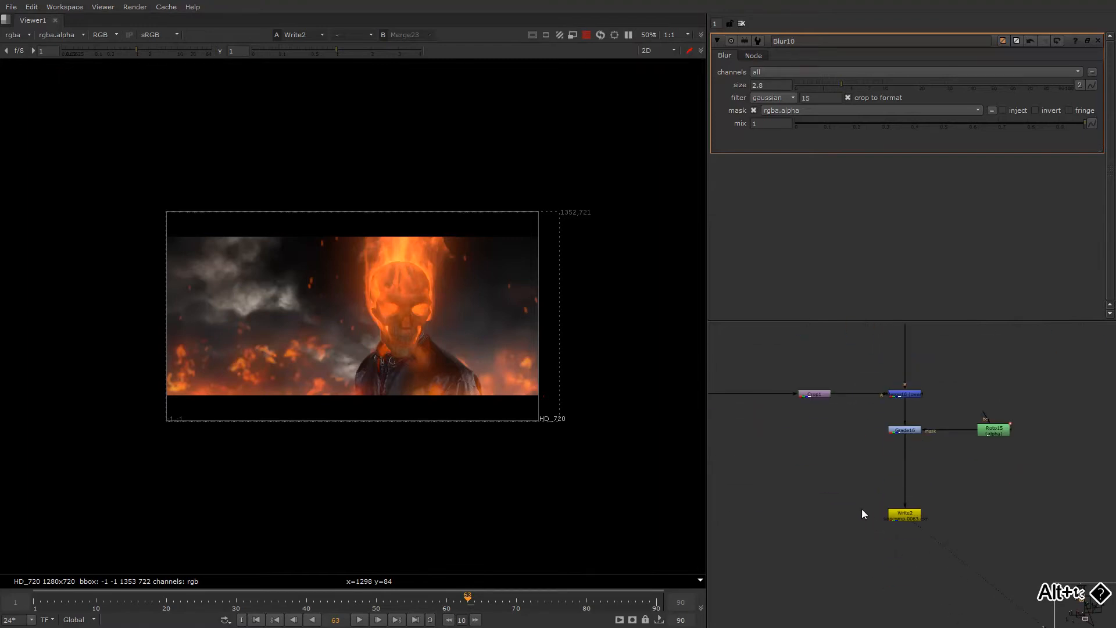
pyautogui.press('q')
pyautogui.press('q')
# - Rearrange the nodes below the dark-night-of-the-soul.jpg Read to make room before the branch's ColorCorrect
pyautogui.scroll(3, 896, 444)
pyautogui.scroll(-1, 904, 452)
pyautogui.moveTo(804, 403); pyautogui.dragTo(854, 428, button='middle')
pyautogui.scroll(-1, 854, 428)
pyautogui.moveTo(758, 419); pyautogui.dragTo(862, 481, button='middle')
pyautogui.scroll(-5, 829, 452)
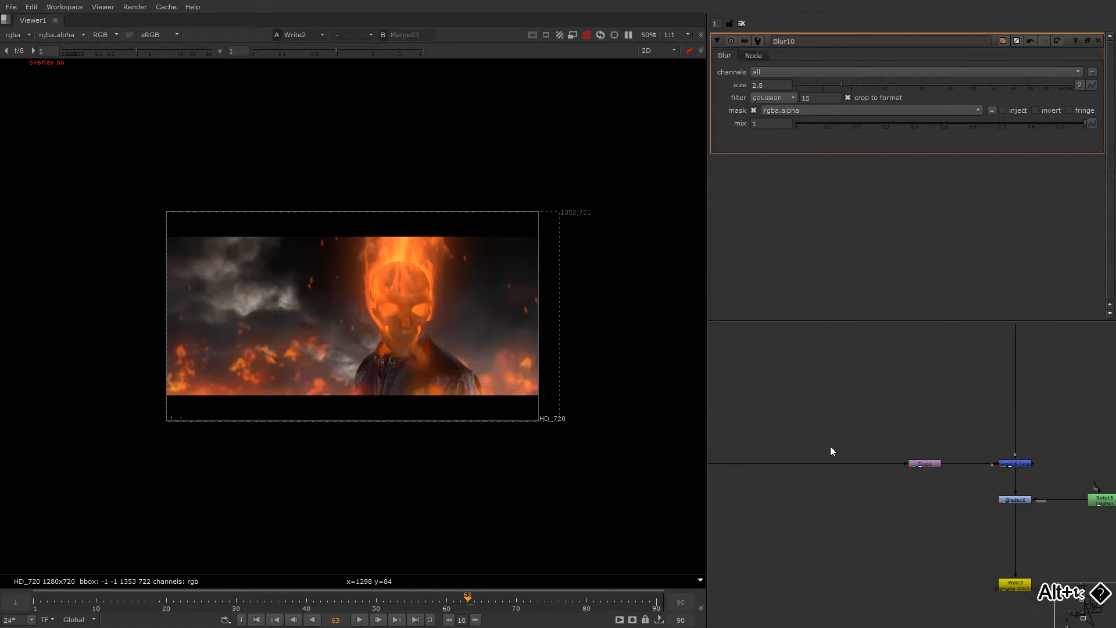
pyautogui.moveTo(815, 424); pyautogui.dragTo(950, 447, button='middle')
pyautogui.moveTo(769, 387); pyautogui.dragTo(928, 516, button='middle')
pyautogui.scroll(3, 828, 452)
pyautogui.moveTo(817, 438); pyautogui.dragTo(817, 357)
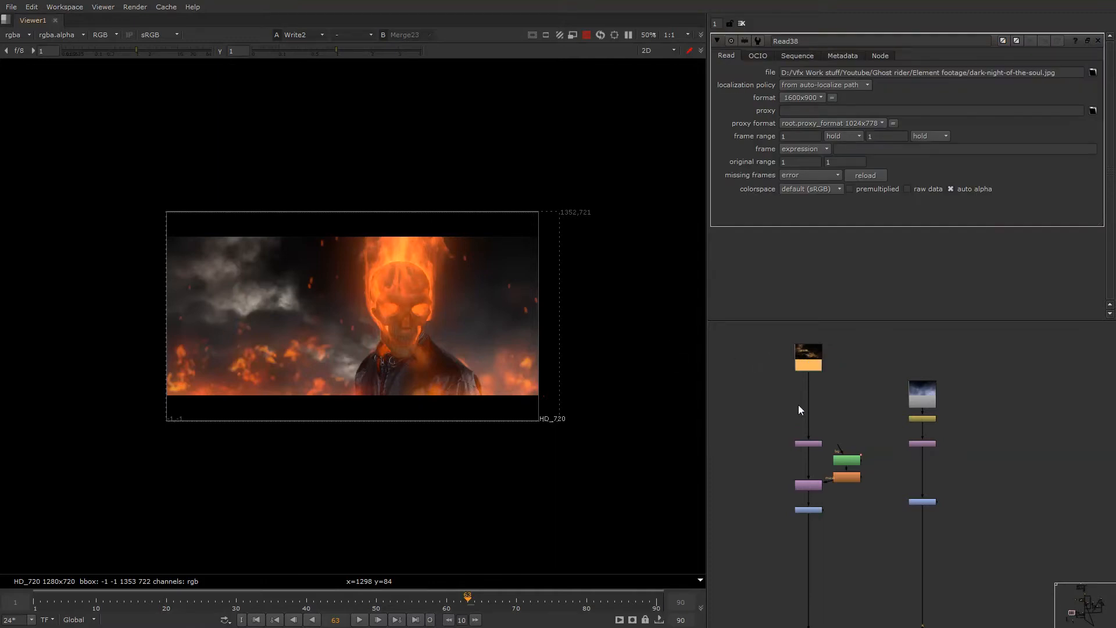
pyautogui.moveTo(806, 446); pyautogui.dragTo(812, 400)
pyautogui.moveTo(815, 486)
pyautogui.mouseDown()
pyautogui.moveTo(815, 457)
pyautogui.moveTo(832, 487)
pyautogui.mouseUp()
pyautogui.keyDown('alt'); pyautogui.moveTo(795, 412); pyautogui.dragTo(853, 407); pyautogui.keyUp('alt')
pyautogui.click(837, 412)
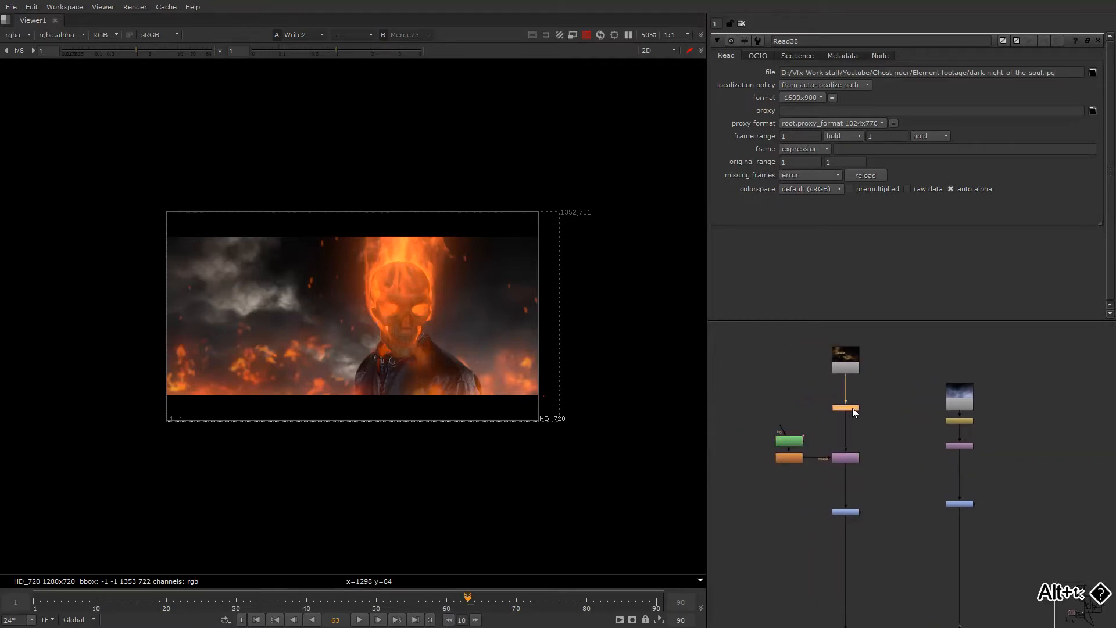
pyautogui.moveTo(747, 336); pyautogui.dragTo(849, 423)
pyautogui.click(863, 456)
# - Add a Transform to the cloud branch, set its scale to 1.05 and move its pivot to the image's lower-left corner
pyautogui.press('t')
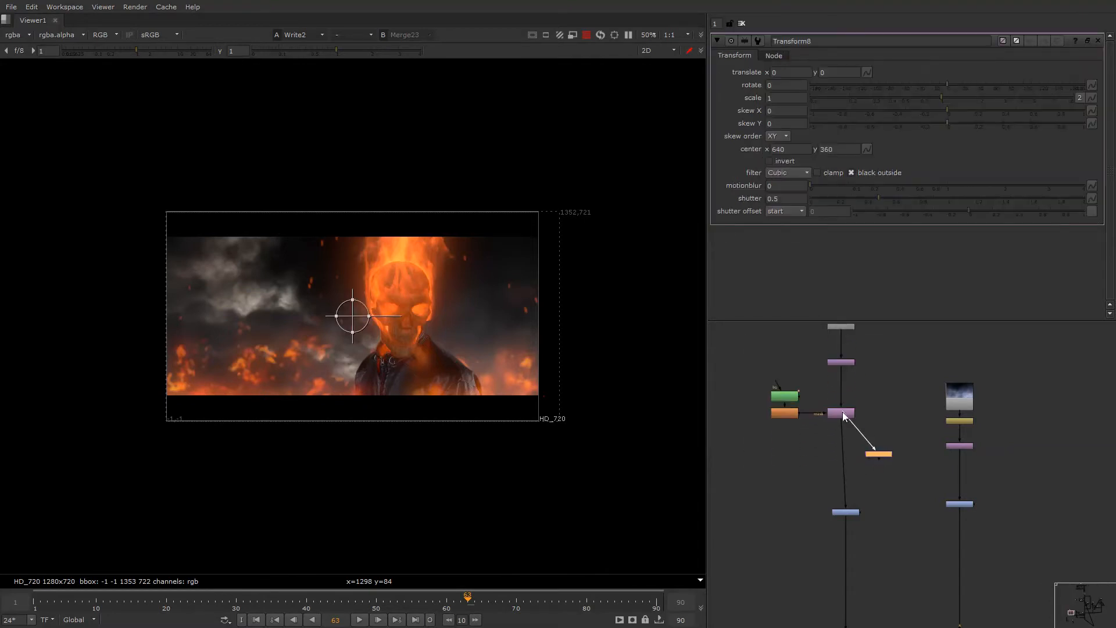
pyautogui.press('1')
pyautogui.rightClick(511, 266)
pyautogui.click(511, 266)
pyautogui.click(782, 102)
pyautogui.write('.05')
pyautogui.press('Return')
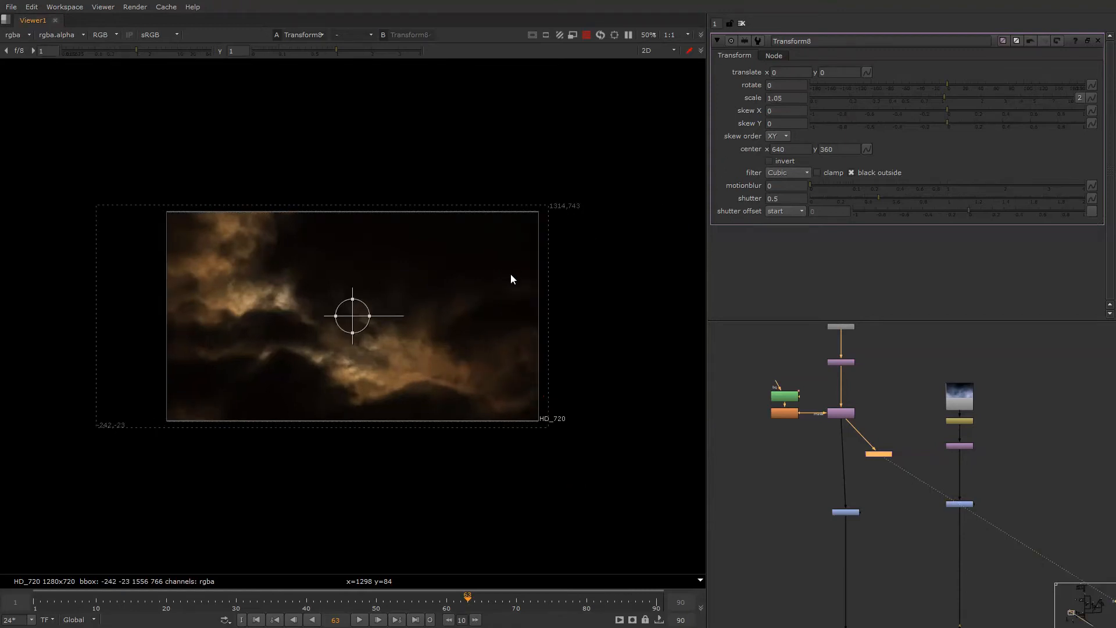
pyautogui.keyDown('ctrl'); pyautogui.moveTo(352, 317); pyautogui.dragTo(164, 425); pyautogui.keyUp('ctrl')
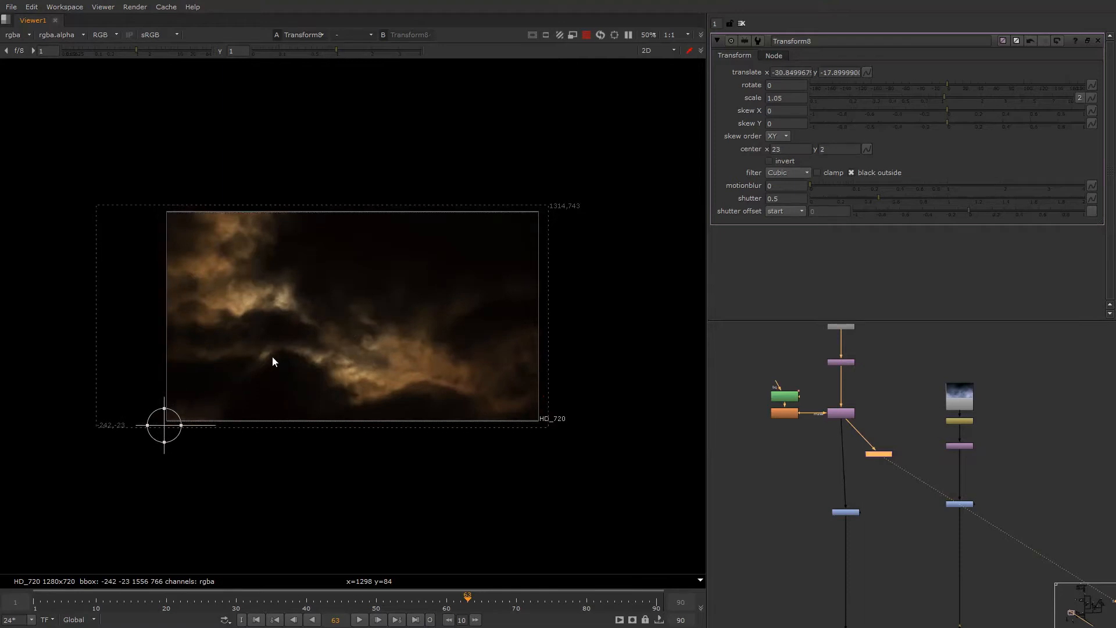
# - Animate the cloud Transform's skew X from 0 at frame 1 to 0.06 at frame 90
pyautogui.press('Home')
pyautogui.click(805, 114)
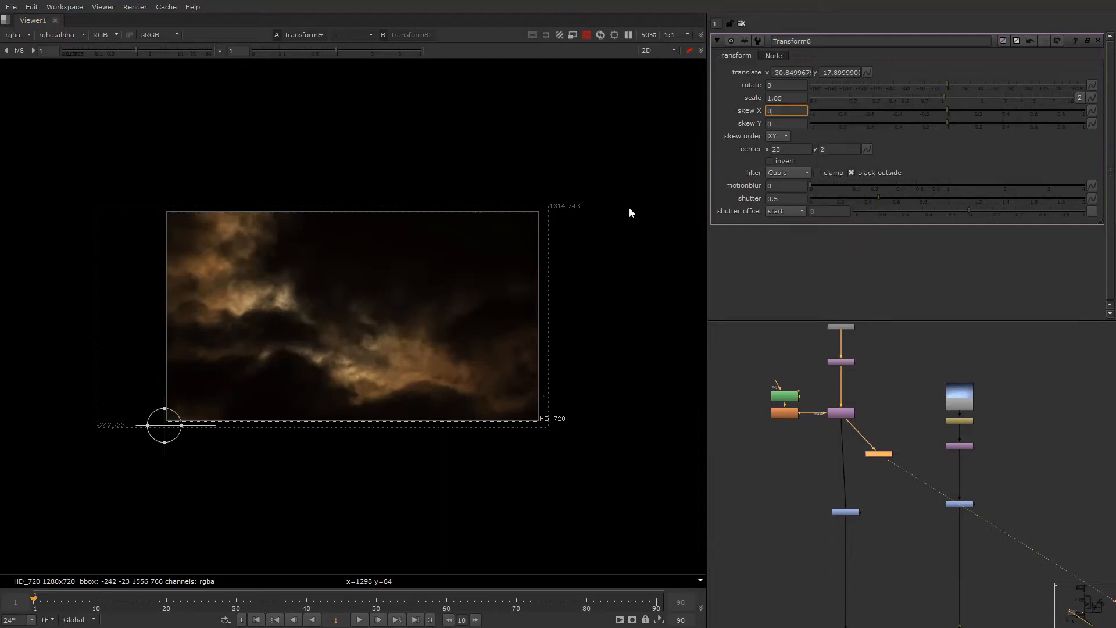
pyautogui.press('End')
pyautogui.click(782, 111)
pyautogui.write('0.01')
pyautogui.press('Return')
pyautogui.press('Up')
pyautogui.press('Up')
pyautogui.press('Up')
pyautogui.press('Up')
pyautogui.press('Up')
pyautogui.press('Up')
pyautogui.press('Up')
pyautogui.press('Up')
pyautogui.press('Up')
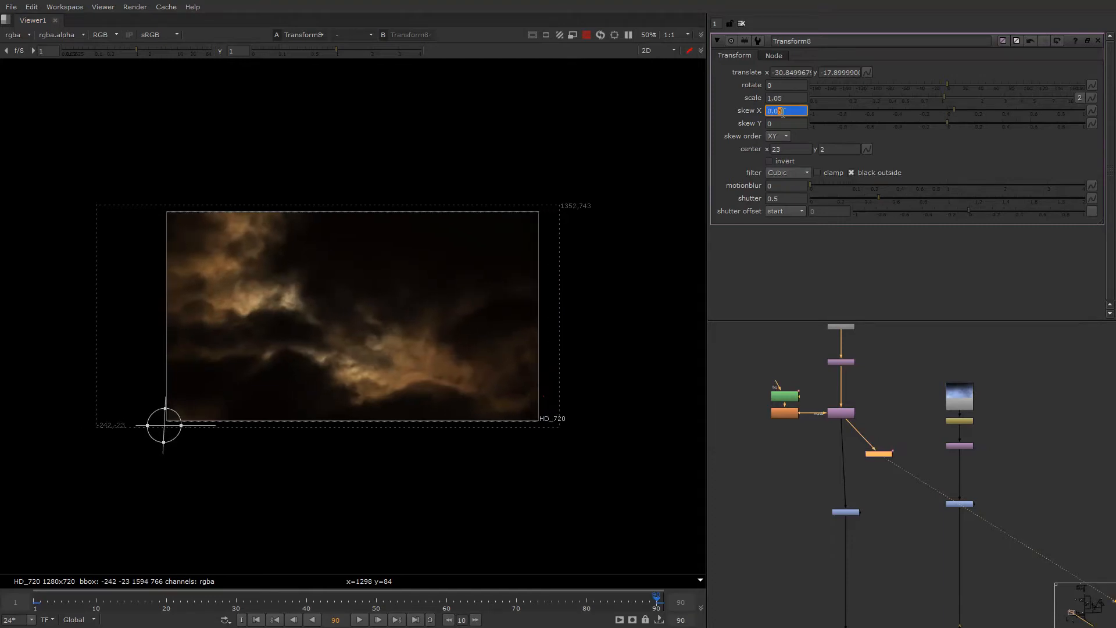
pyautogui.press('Down')
pyautogui.press('Down')
pyautogui.press('Down')
pyautogui.press('Down')
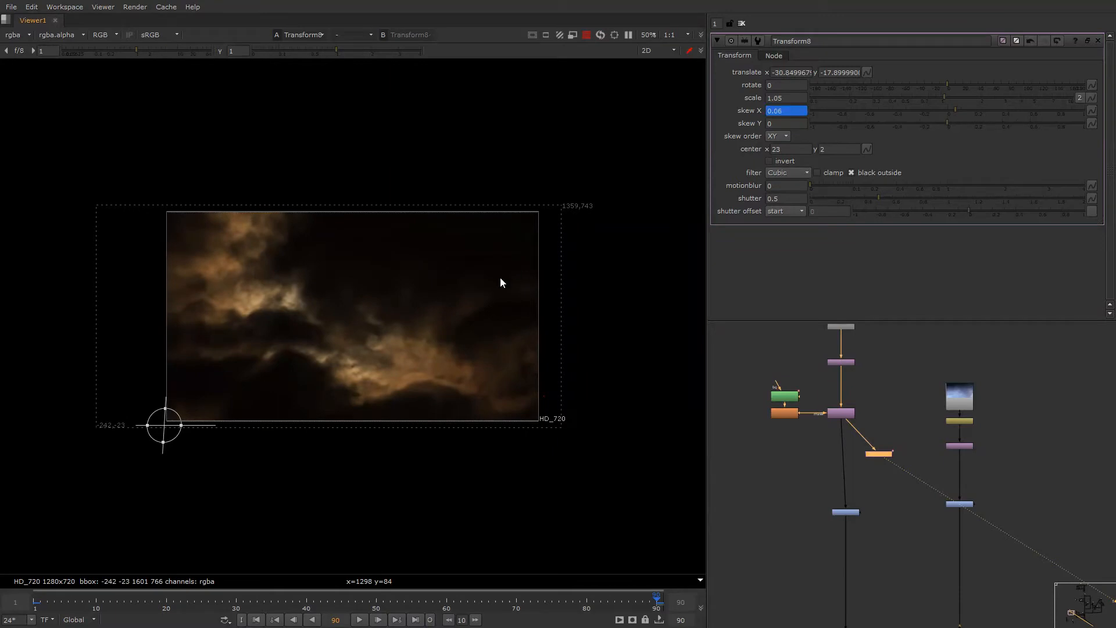
# - Play back the cloud skew animation and return to frame 1
pyautogui.press('l')
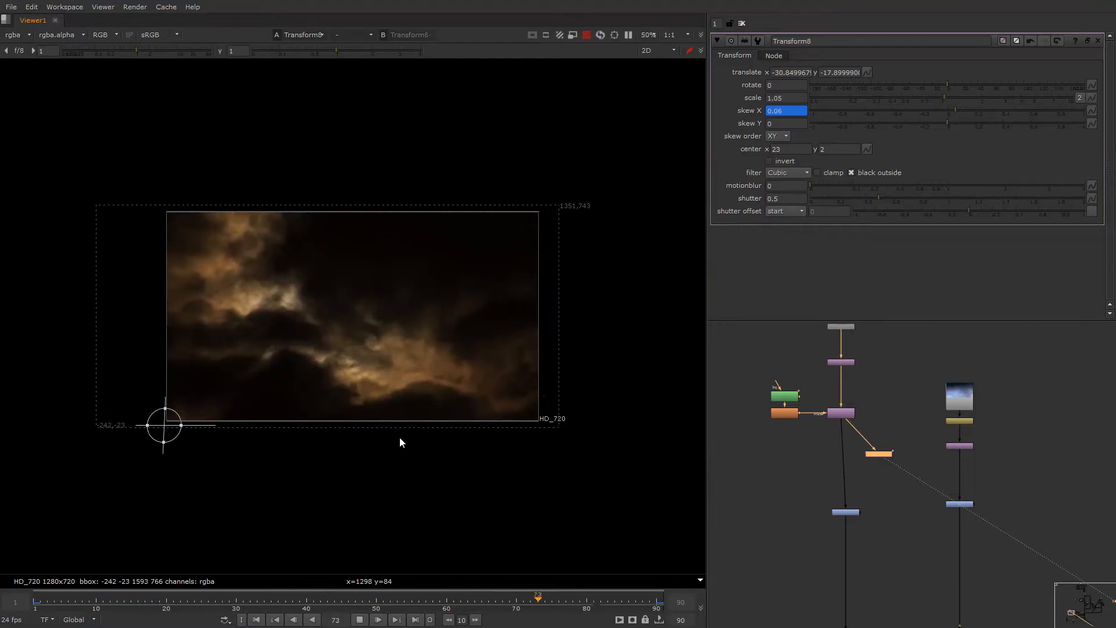
pyautogui.press('k')
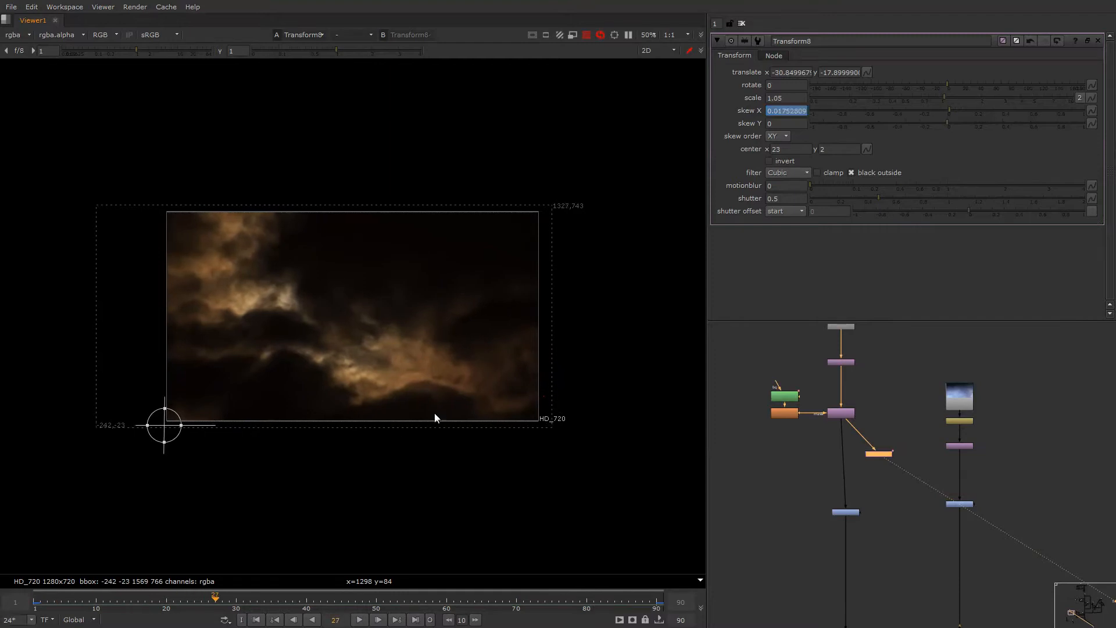
pyautogui.click(36, 600)
# - Insert the animated Transform into the cloud branch directly before its ColorCorrect
pyautogui.scroll(-5, 950, 405)
pyautogui.scroll(6, 933, 420)
pyautogui.moveTo(920, 411); pyautogui.dragTo(926, 437)
# - Add a luminance Keyer fed by the cloud ColorCorrect and raise its range A to about 0.0023, viewing the alpha
pyautogui.moveTo(854, 520); pyautogui.dragTo(871, 458, button='middle')
pyautogui.click(871, 458)
pyautogui.press('Tab')
pyautogui.write('keyer')
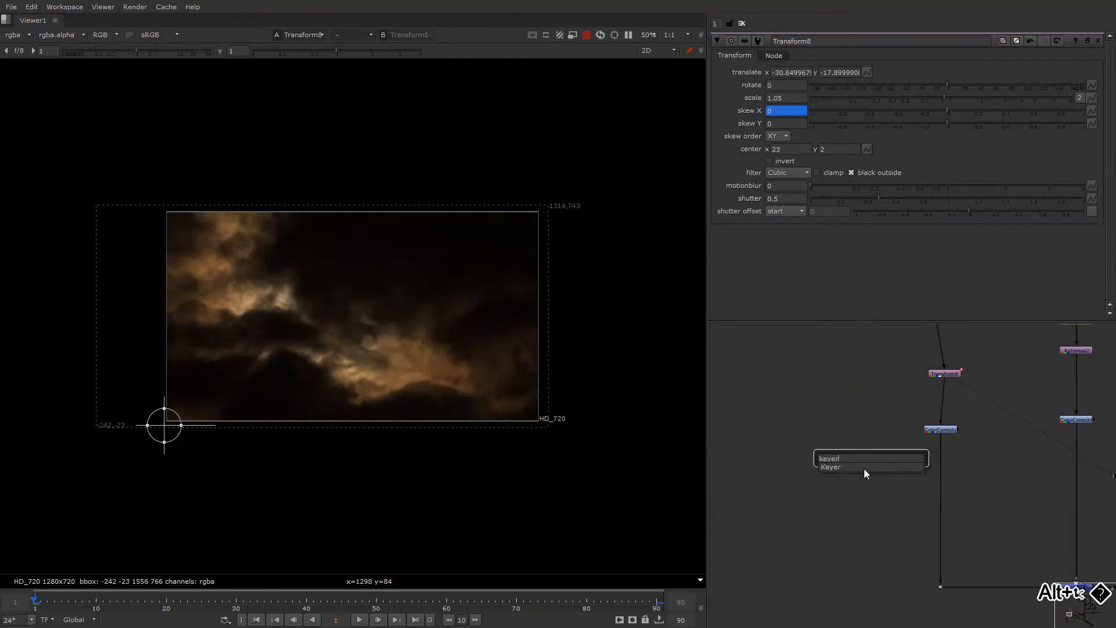
pyautogui.press('Return')
pyautogui.moveTo(863, 451); pyautogui.dragTo(930, 431)
pyautogui.keyDown('ctrl'); pyautogui.keyDown('shift'); pyautogui.click(877, 463); pyautogui.keyUp('shift'); pyautogui.keyUp('ctrl')
pyautogui.click(876, 463)
pyautogui.press('a')
pyautogui.moveTo(787, 196)
pyautogui.mouseDown()
pyautogui.moveTo(848, 193)
pyautogui.moveTo(798, 198)
pyautogui.mouseUp()
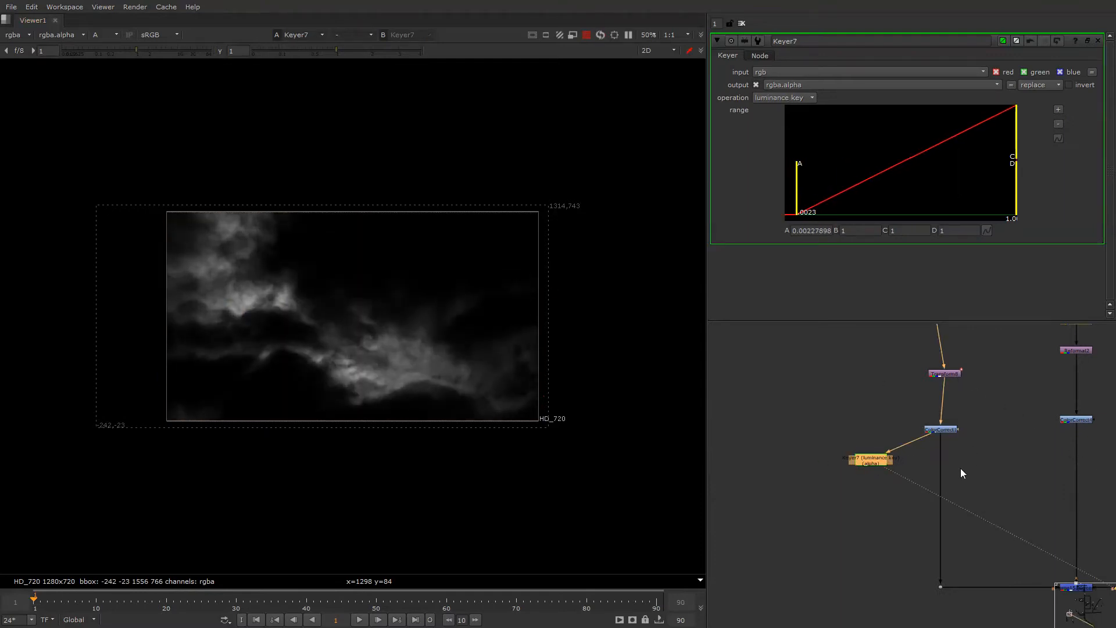
# - Insert a Grade after the cloud ColorCorrect, mask it with the Keyer and view its colour output
pyautogui.press('g')
pyautogui.moveTo(969, 468); pyautogui.dragTo(887, 462)
pyautogui.press('1')
pyautogui.press('a')
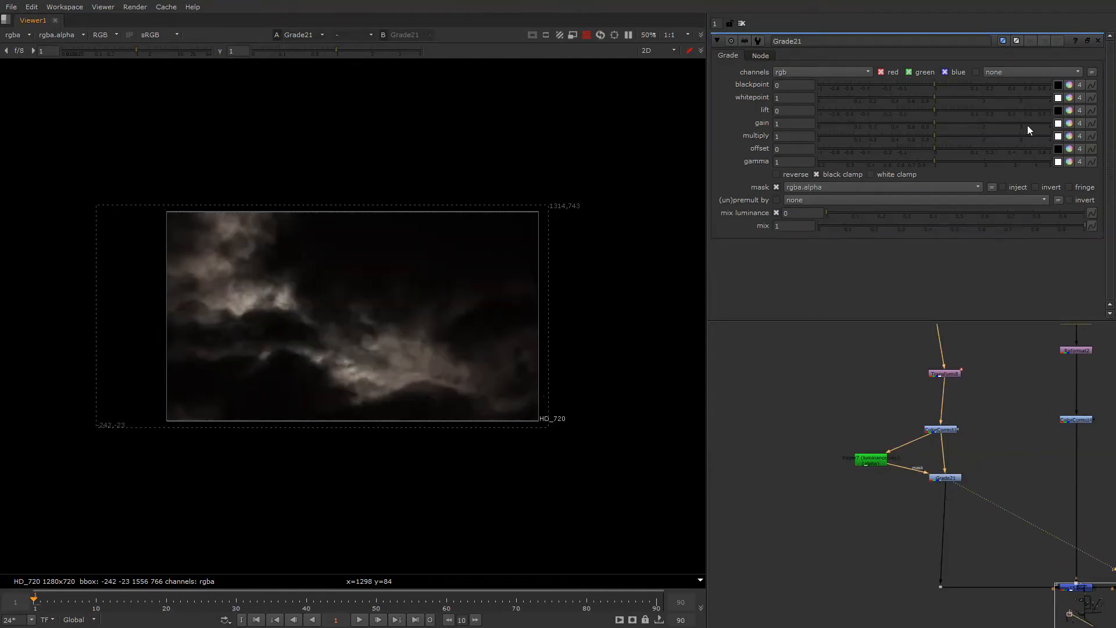
# - Drive the cloud Grade's gain with an expression that divides random(frame)
pyautogui.rightClick(795, 123)
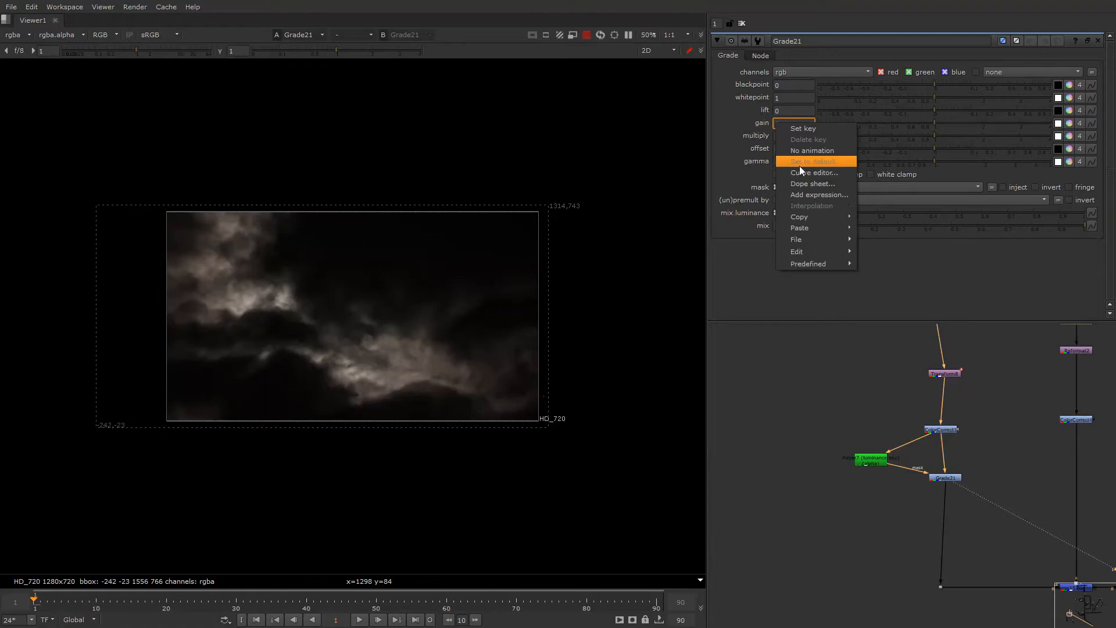
pyautogui.click(810, 197)
pyautogui.write('random')
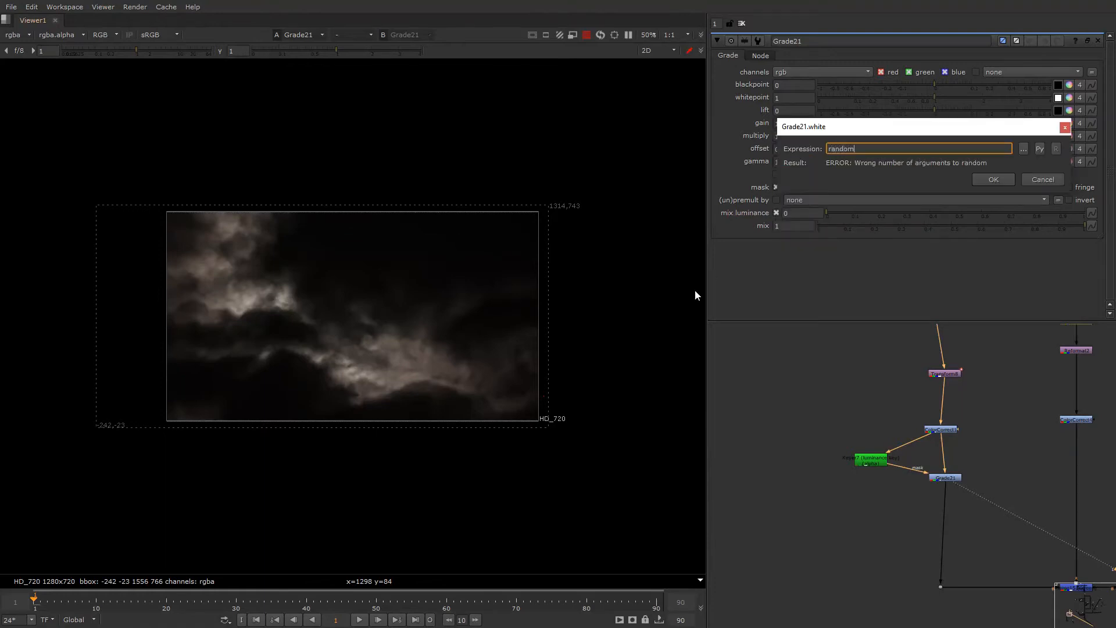
pyautogui.write('(frame)/')
pyautogui.press('Return')
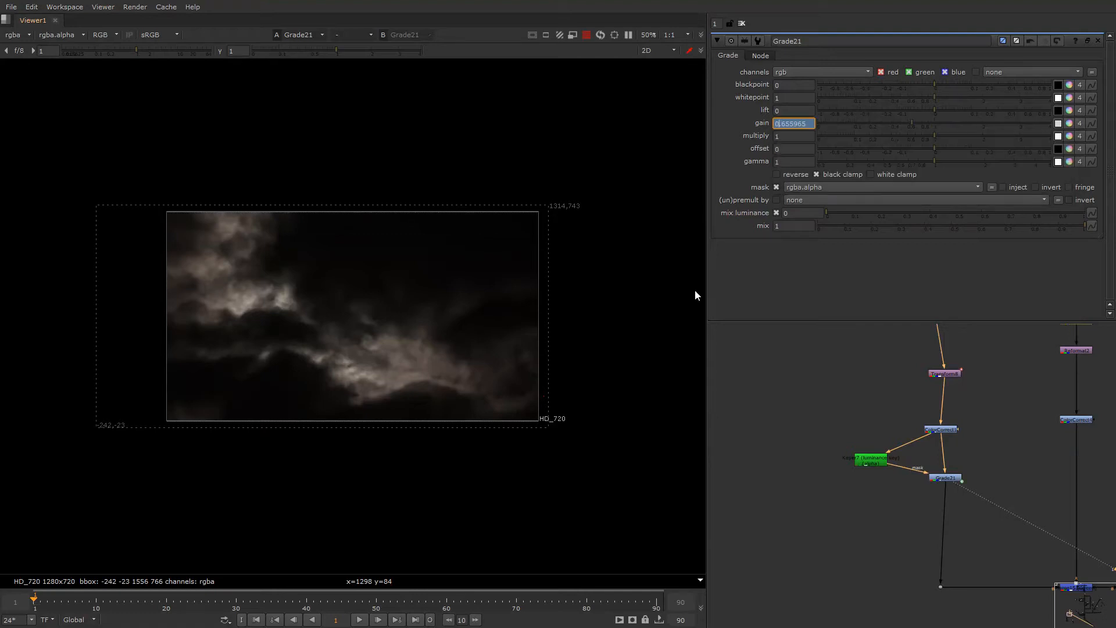
# - Play back the cloud Grade's flicker, stop playback and show the final composite's Write node in the viewer
pyautogui.press('l')
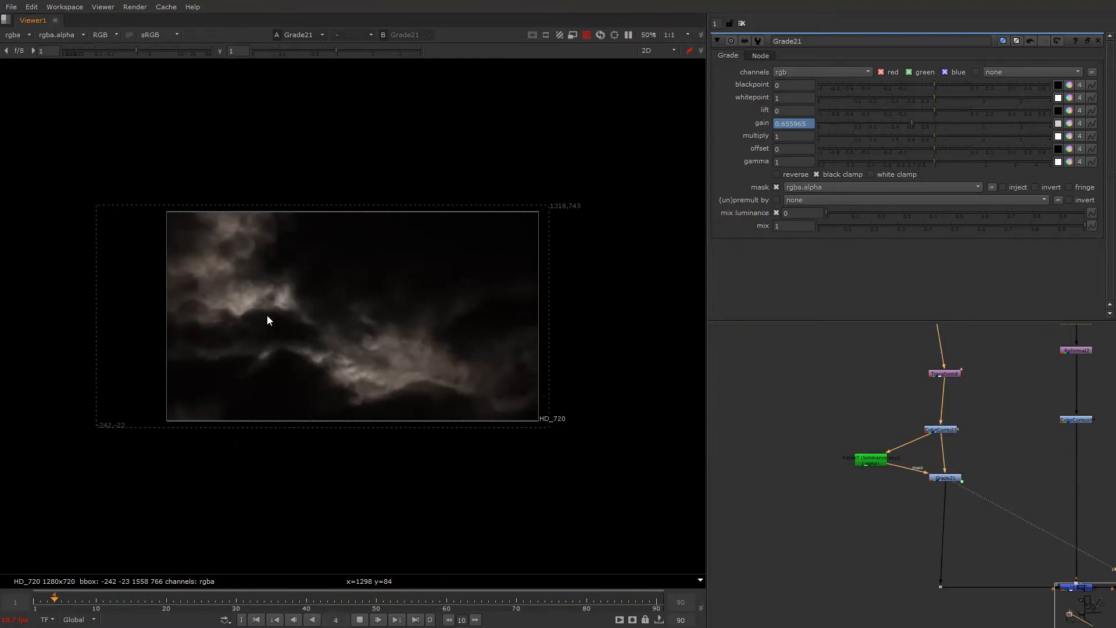
pyautogui.press('k')
pyautogui.scroll(-5, 896, 516)
pyautogui.keyDown('alt'); pyautogui.moveTo(921, 510); pyautogui.dragTo(808, 445); pyautogui.keyUp('alt')
pyautogui.keyDown('alt'); pyautogui.moveTo(991, 532); pyautogui.dragTo(753, 407); pyautogui.keyUp('alt')
pyautogui.click(870, 431)
pyautogui.press('1')
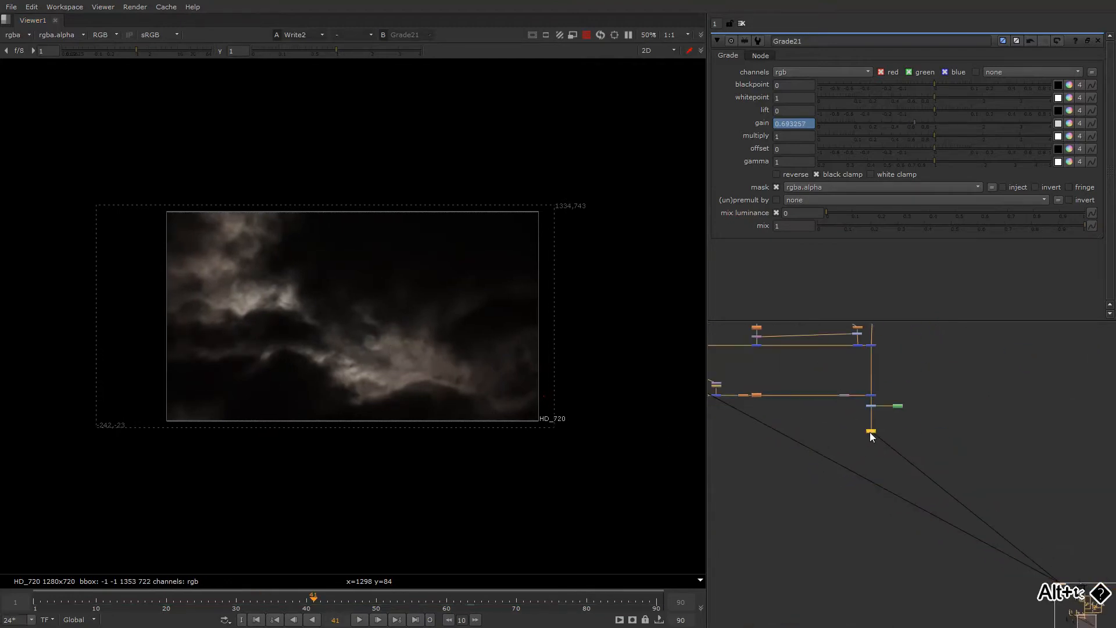
pyautogui.rightClick(430, 257)
pyautogui.click(458, 274)
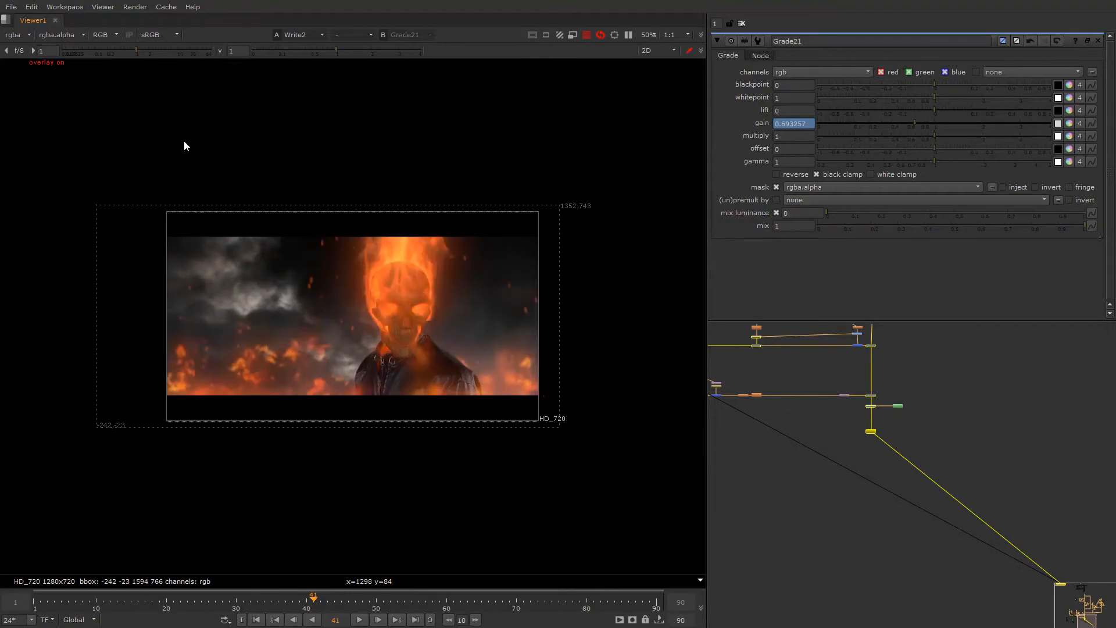
# - Examine the composite's blacks and the jacket's match to the background by temporarily varying the viewer gain, and restore its default
pyautogui.moveTo(167, 50); pyautogui.dragTo(194, 51)
pyautogui.keyDown('ctrl'); pyautogui.click(165, 50); pyautogui.keyUp('ctrl')
pyautogui.rightClick(346, 161)
pyautogui.click(347, 160)
pyautogui.click(348, 162)
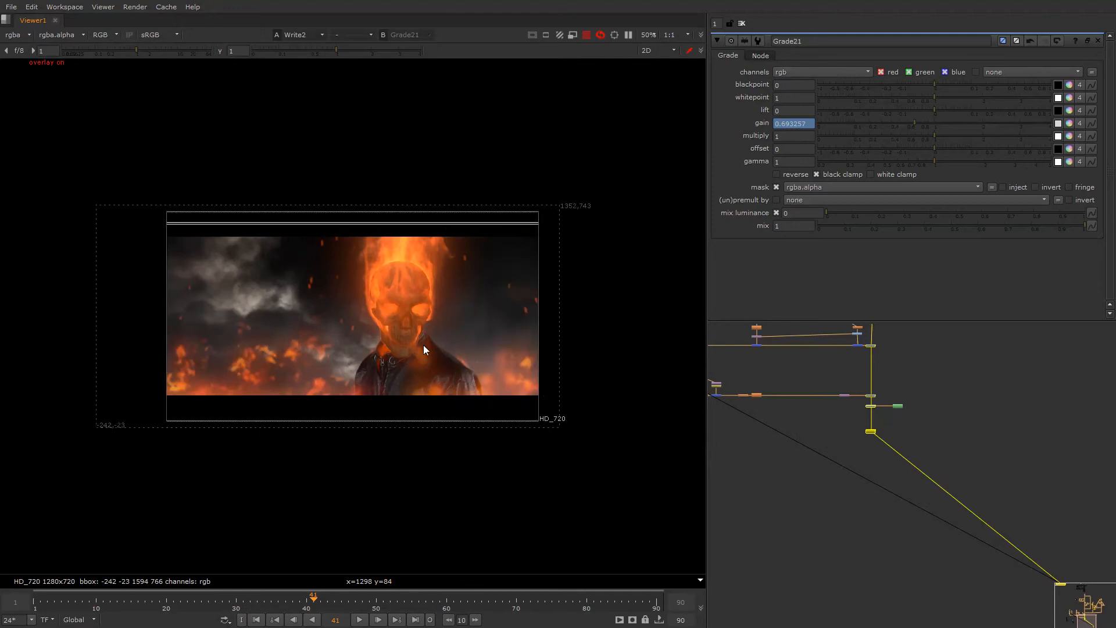
pyautogui.press('g')
pyautogui.press('g')
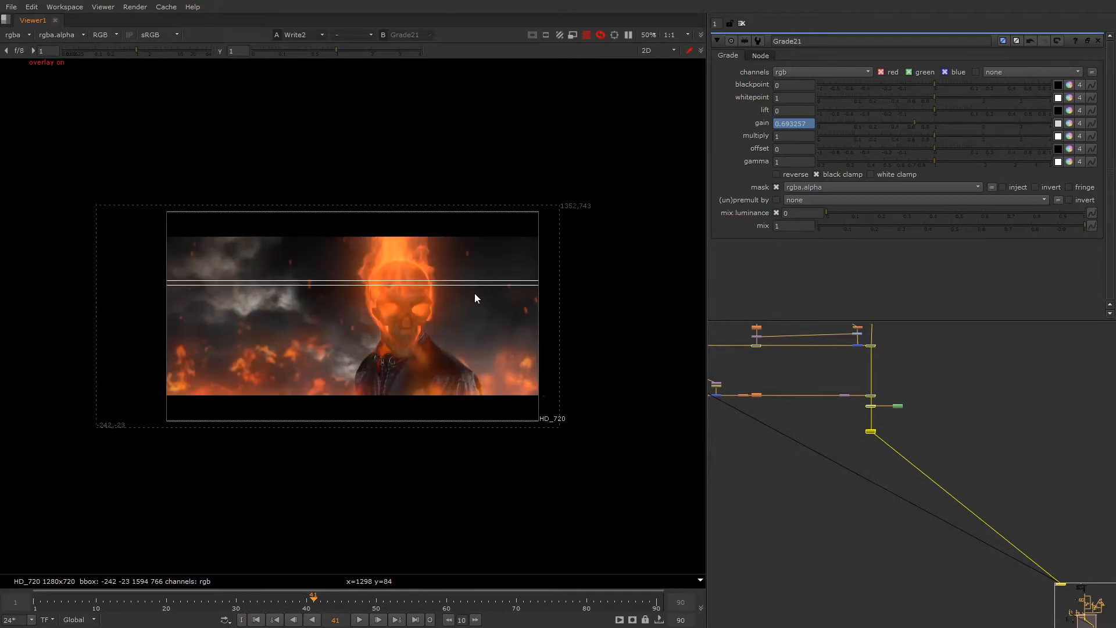
pyautogui.rightClick(475, 293)
pyautogui.click(474, 293)
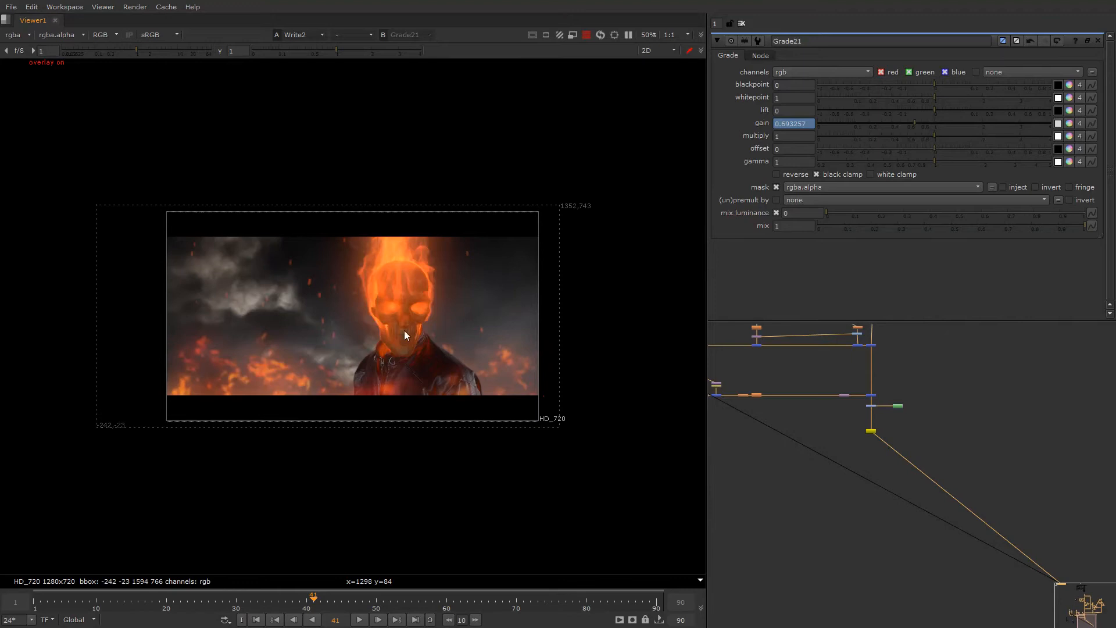
pyautogui.moveTo(172, 49); pyautogui.dragTo(251, 59)
pyautogui.keyDown('ctrl'); pyautogui.click(179, 50); pyautogui.keyUp('ctrl')
pyautogui.scroll(2, 428, 375)
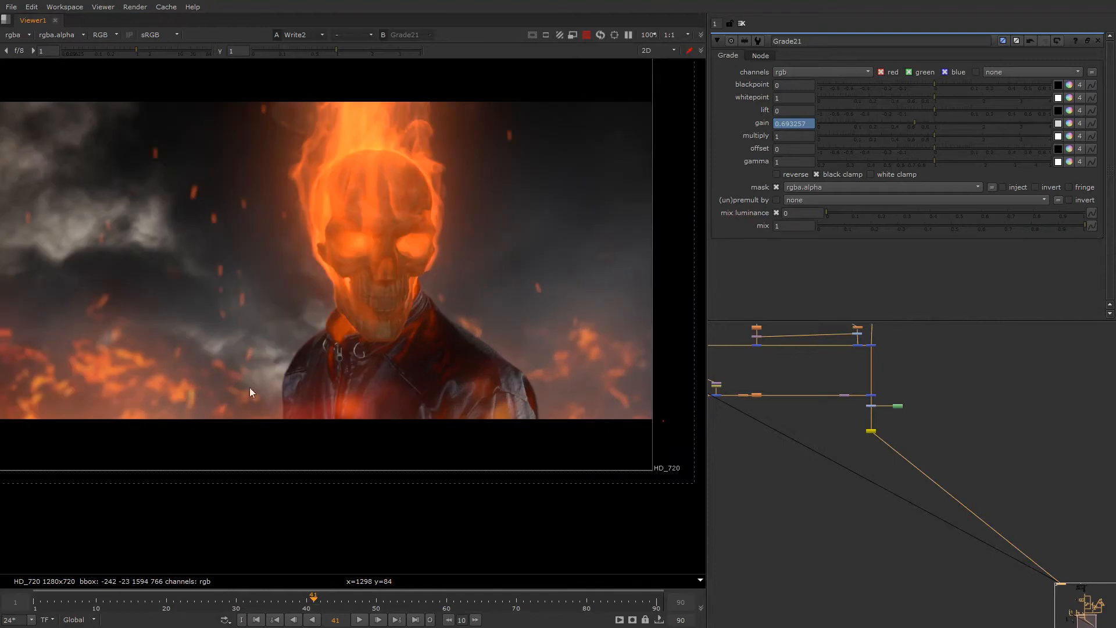
# - View the jacket's Copy node and insert a ColorCorrect between the two dots at the top of the jacket branch
pyautogui.scroll(-3, 907, 460)
pyautogui.keyDown('alt'); pyautogui.moveTo(894, 383); pyautogui.dragTo(871, 442); pyautogui.keyUp('alt')
pyautogui.scroll(2, 877, 435)
pyautogui.scroll(2, 871, 430)
pyautogui.click(903, 491)
pyautogui.press('1')
pyautogui.keyDown('alt'); pyautogui.moveTo(903, 406); pyautogui.dragTo(907, 438); pyautogui.keyUp('alt')
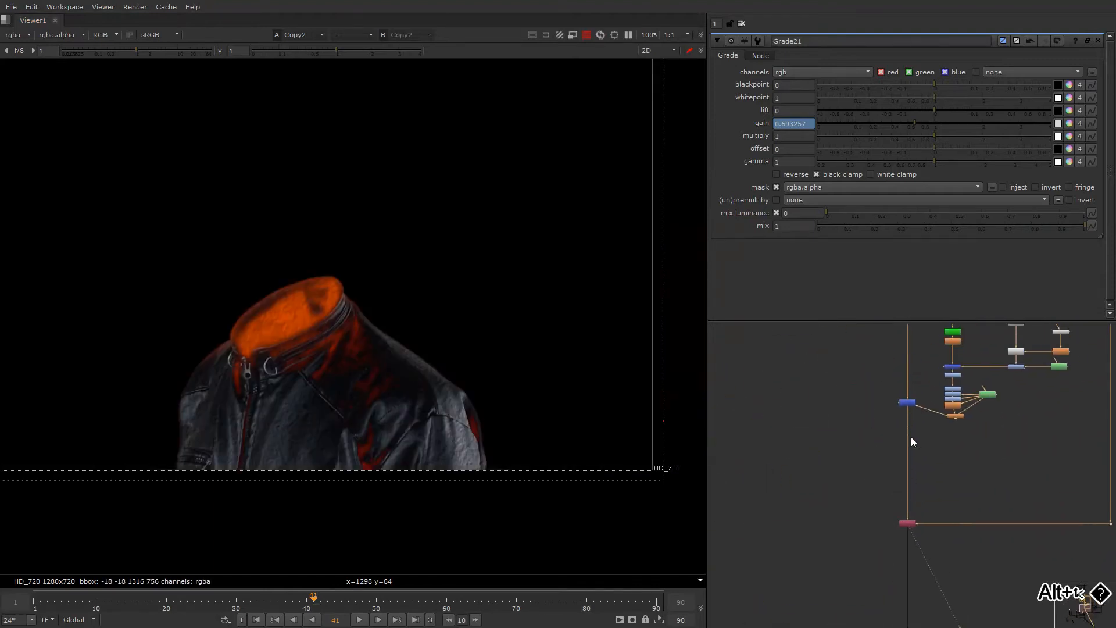
pyautogui.scroll(-3, 920, 444)
pyautogui.keyDown('alt'); pyautogui.moveTo(914, 343); pyautogui.dragTo(904, 496); pyautogui.keyUp('alt')
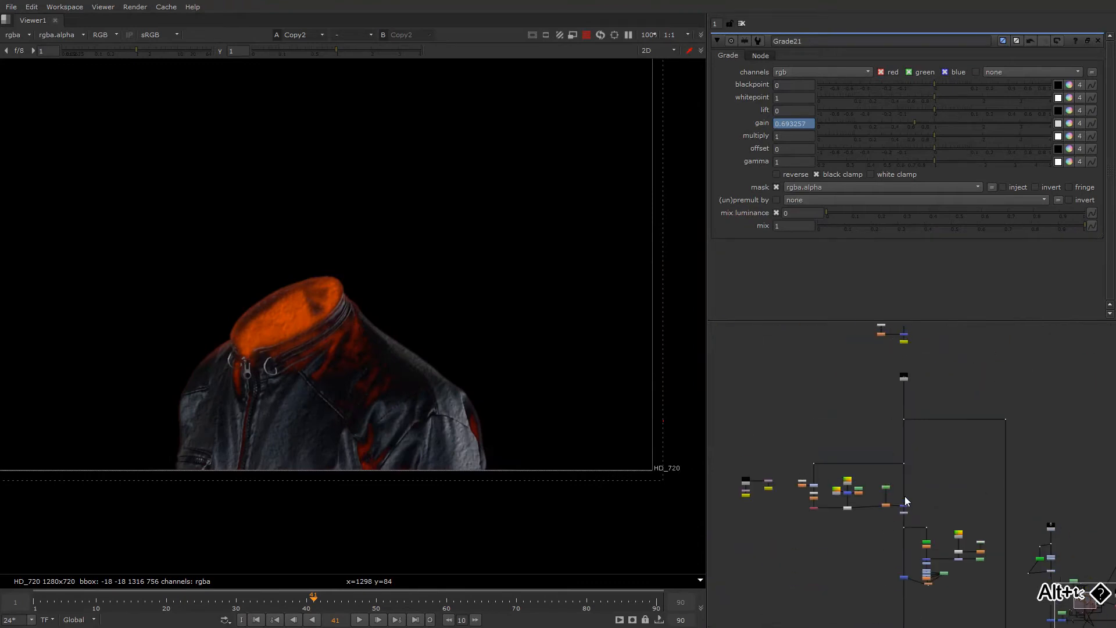
pyautogui.scroll(3, 905, 484)
pyautogui.press('c')
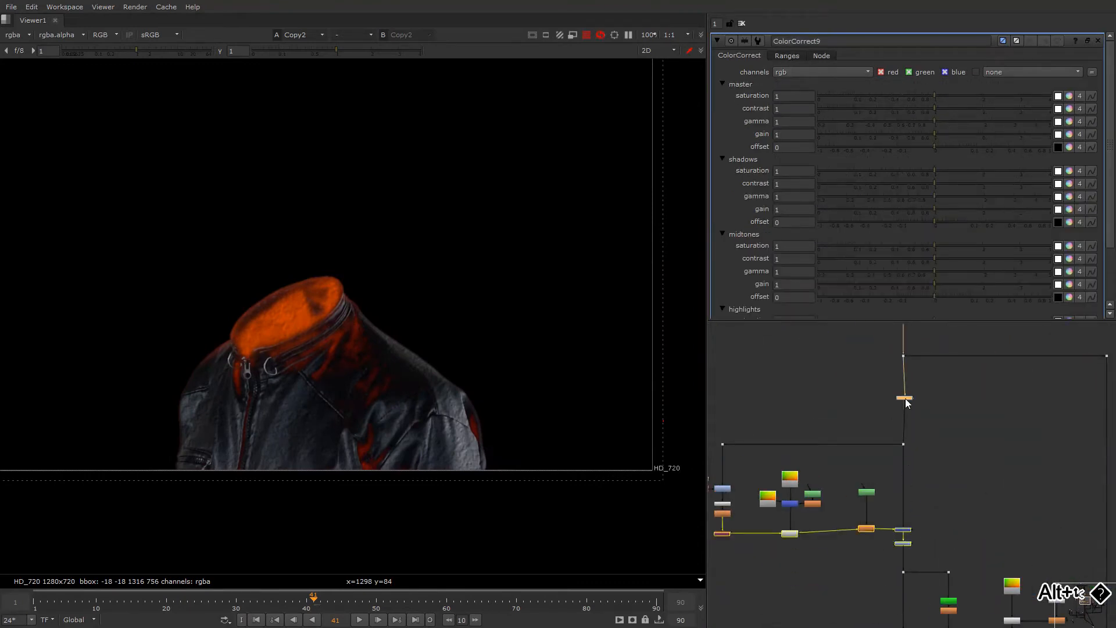
# - Set the jacket ColorCorrect's master saturation to 0.67, warm its gain to about 1, 0.793, 0.7 and view the final composite
pyautogui.moveTo(927, 95); pyautogui.dragTo(913, 97)
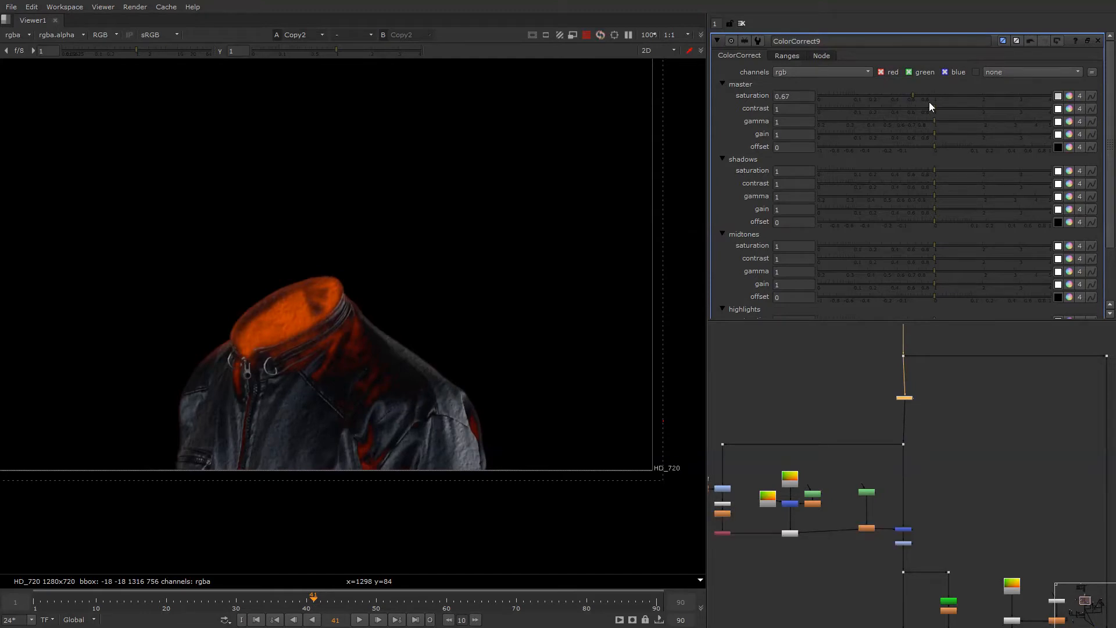
pyautogui.click(1070, 134)
pyautogui.moveTo(745, 175); pyautogui.dragTo(804, 155)
pyautogui.press('2')
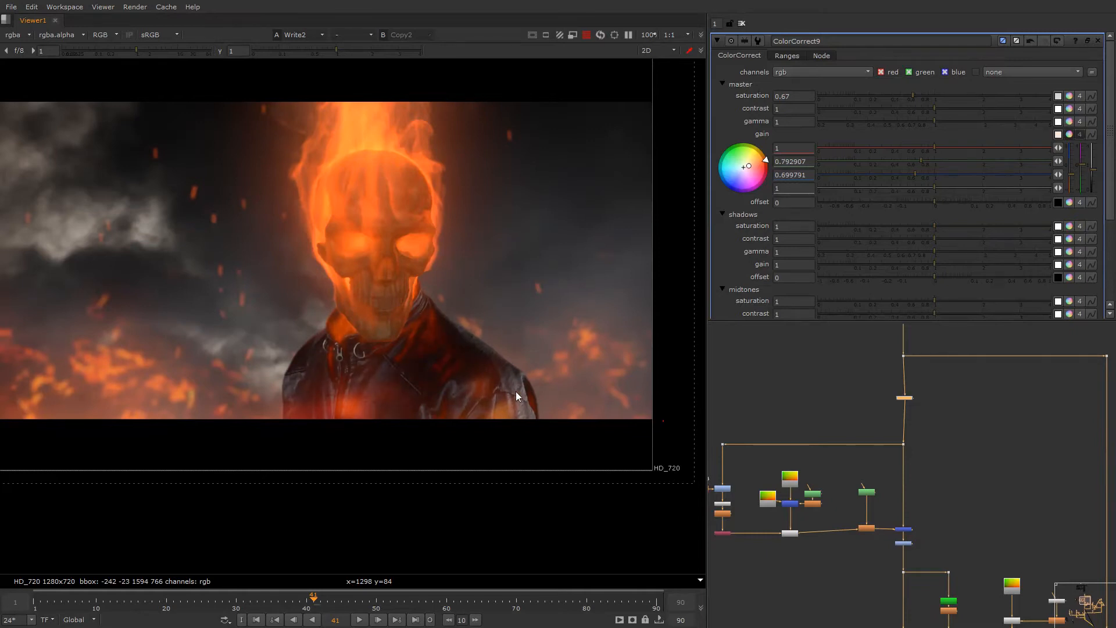
# - Add a luminance Keyer fed by the dot above the jacket ColorCorrect, view its alpha and raise its range A
pyautogui.click(882, 395)
pyautogui.press('Tab')
pyautogui.write('key')
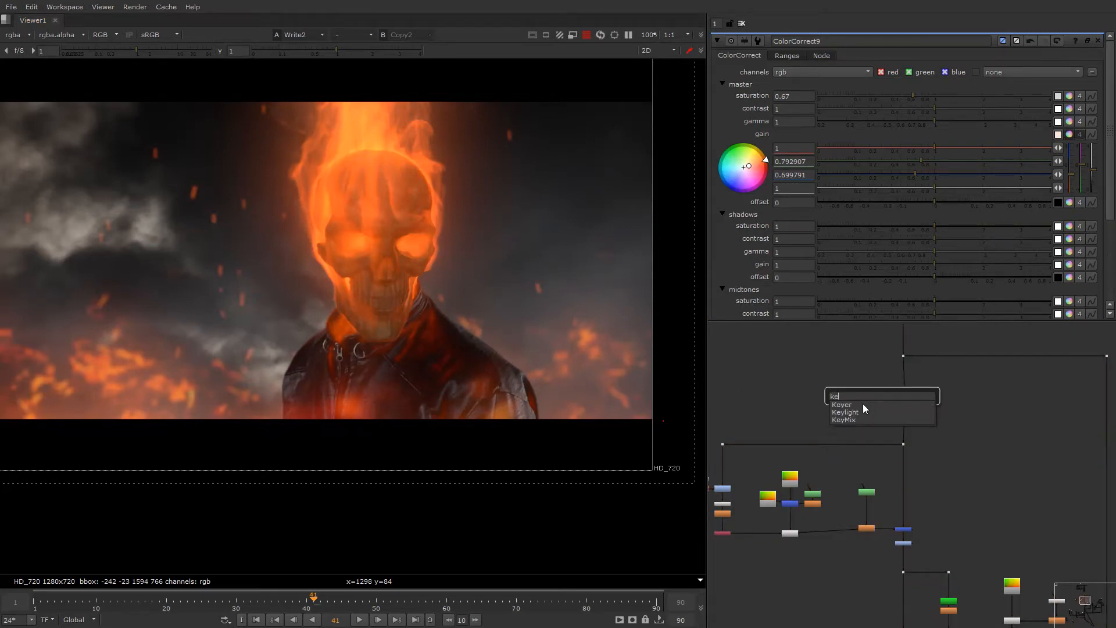
pyautogui.press('Return')
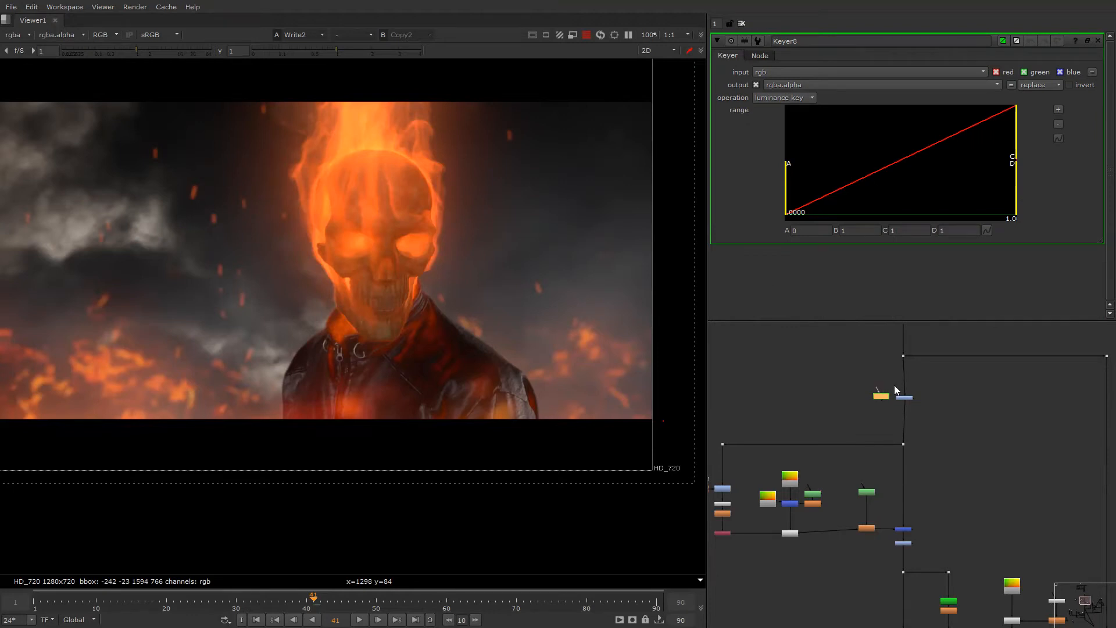
pyautogui.moveTo(902, 371); pyautogui.dragTo(905, 355)
pyautogui.click(891, 393)
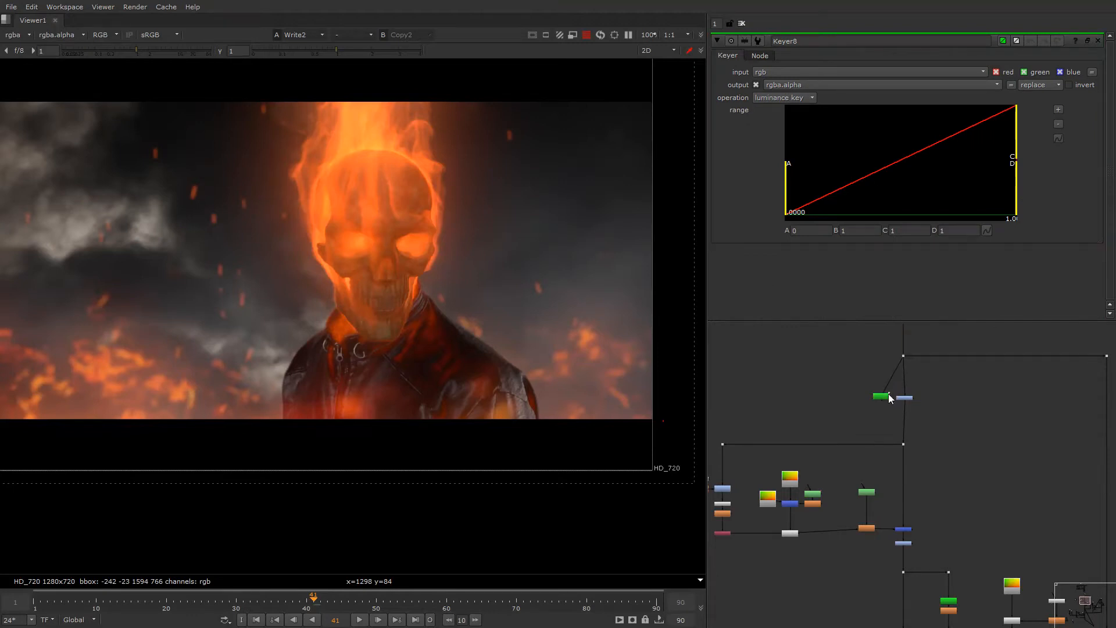
pyautogui.moveTo(882, 399); pyautogui.dragTo(877, 399)
pyautogui.press('1')
pyautogui.press('a')
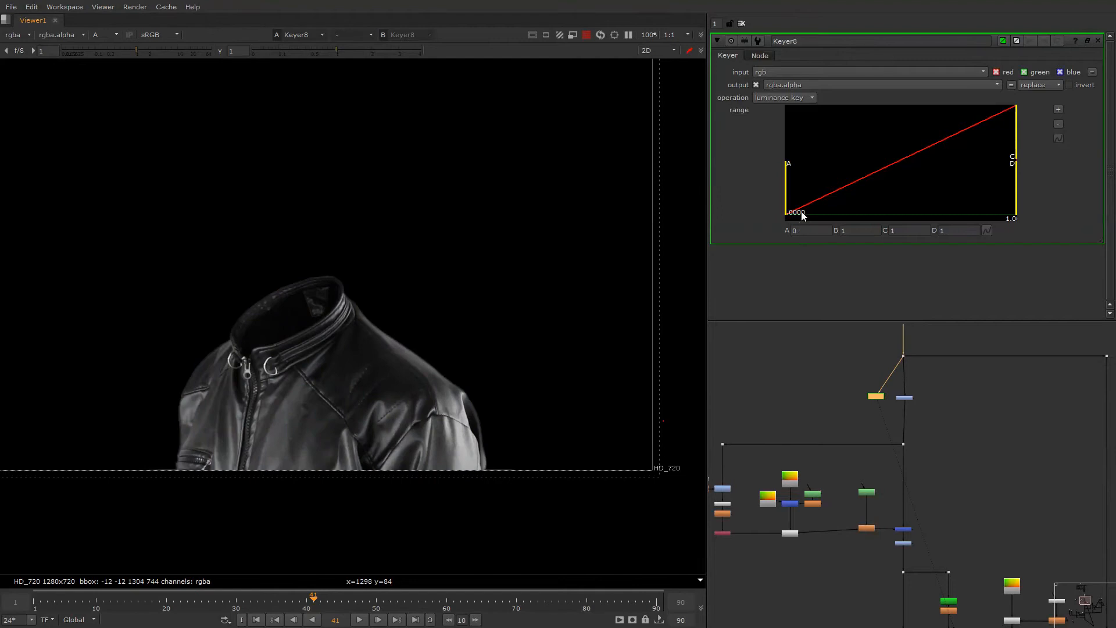
pyautogui.moveTo(788, 209); pyautogui.dragTo(826, 203)
# - Insert a Grade after the jacket ColorCorrect, mask it with the luminance Keyer and view its colour output
pyautogui.click(898, 407)
pyautogui.press('g')
pyautogui.moveTo(898, 407); pyautogui.dragTo(845, 374)
pyautogui.click(920, 416)
pyautogui.scroll(4, 916, 420)
pyautogui.click(891, 417)
pyautogui.press('1')
pyautogui.press('a')
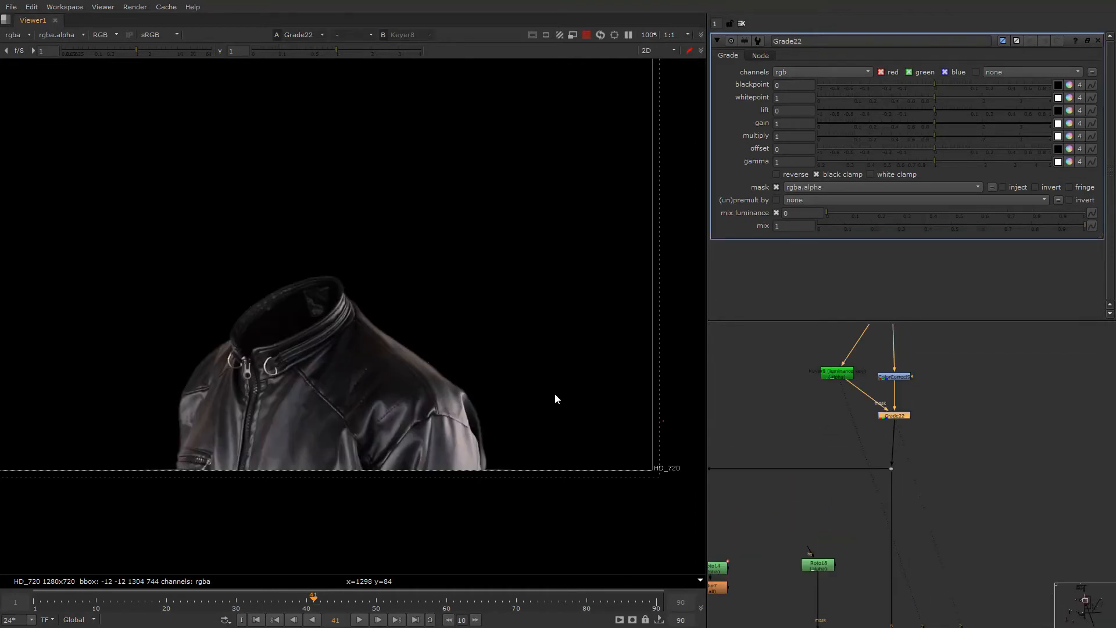
# - Raise the jacket Grade's red gain to 3.08 and view the final Write node
pyautogui.click(1070, 124)
pyautogui.click(1024, 138)
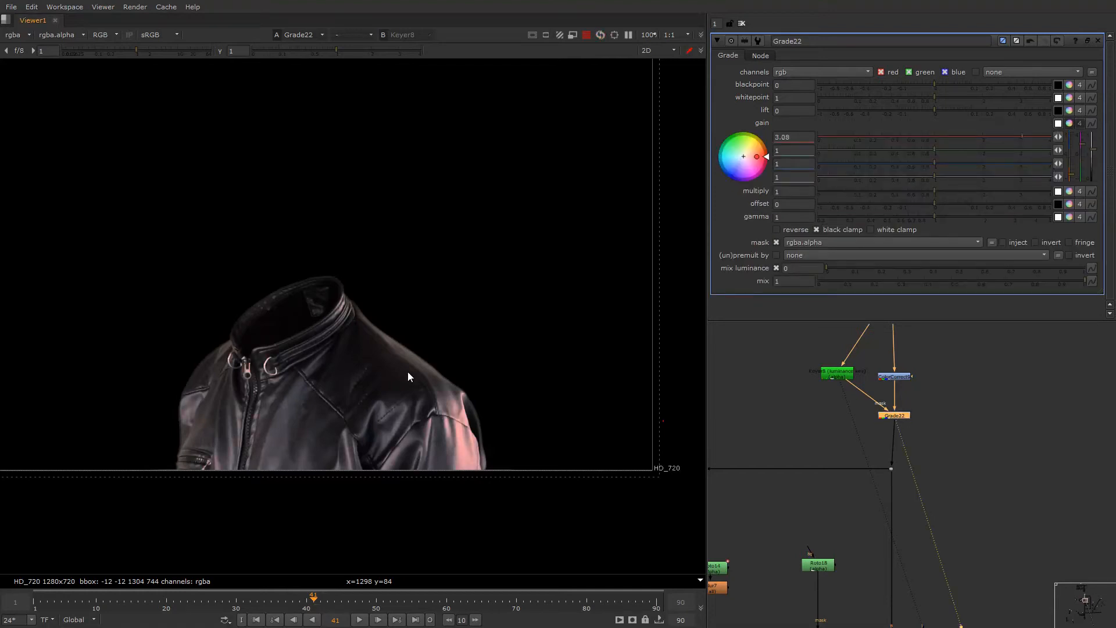
pyautogui.scroll(-9, 867, 441)
pyautogui.keyDown('alt'); pyautogui.moveTo(868, 611); pyautogui.dragTo(858, 475); pyautogui.keyUp('alt')
pyautogui.scroll(2, 856, 560)
pyautogui.click(867, 554)
pyautogui.press('1')
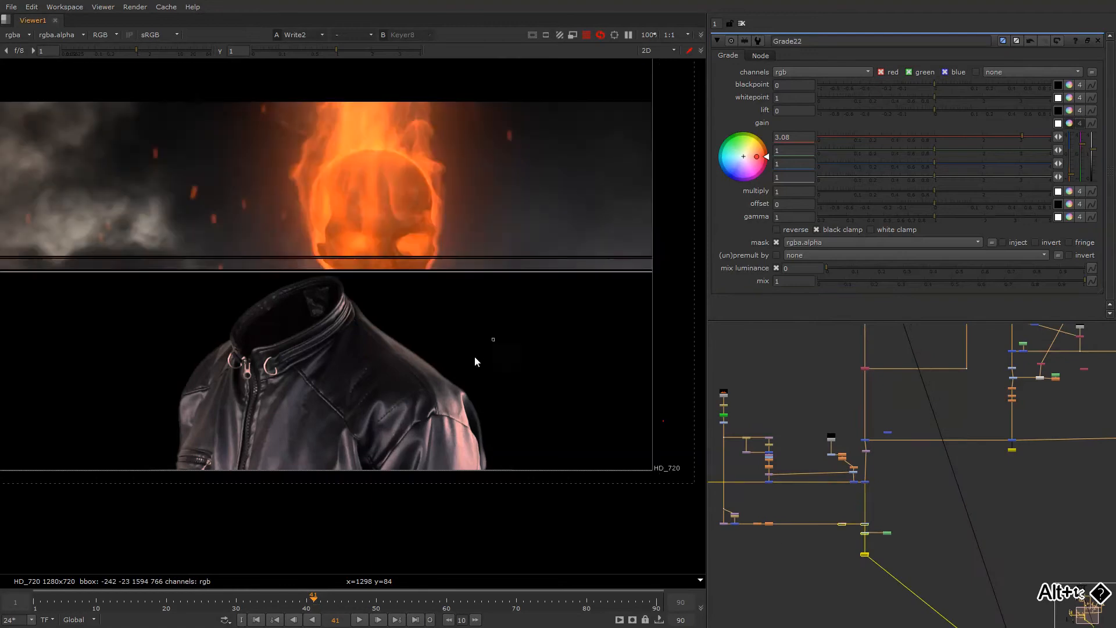
# - Adjust the jacket Grade's gain to about 1.053 green and 1.112 blue while checking the whole composite
pyautogui.press('o')
pyautogui.press('o')
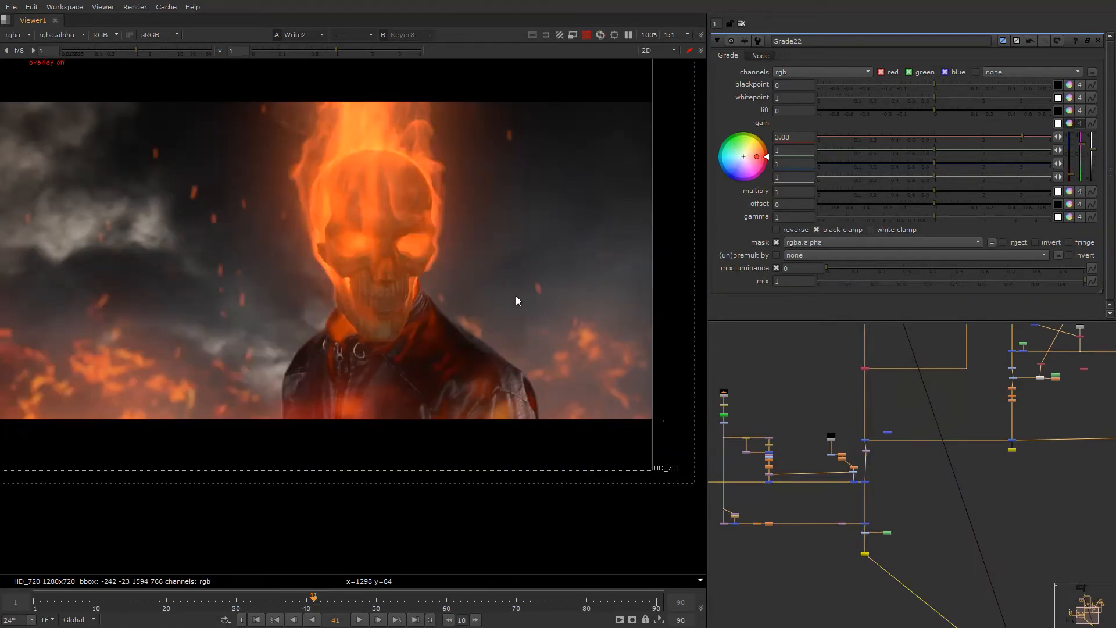
pyautogui.press('-')
pyautogui.moveTo(754, 157); pyautogui.dragTo(754, 158)
pyautogui.press('o')
pyautogui.press('o')
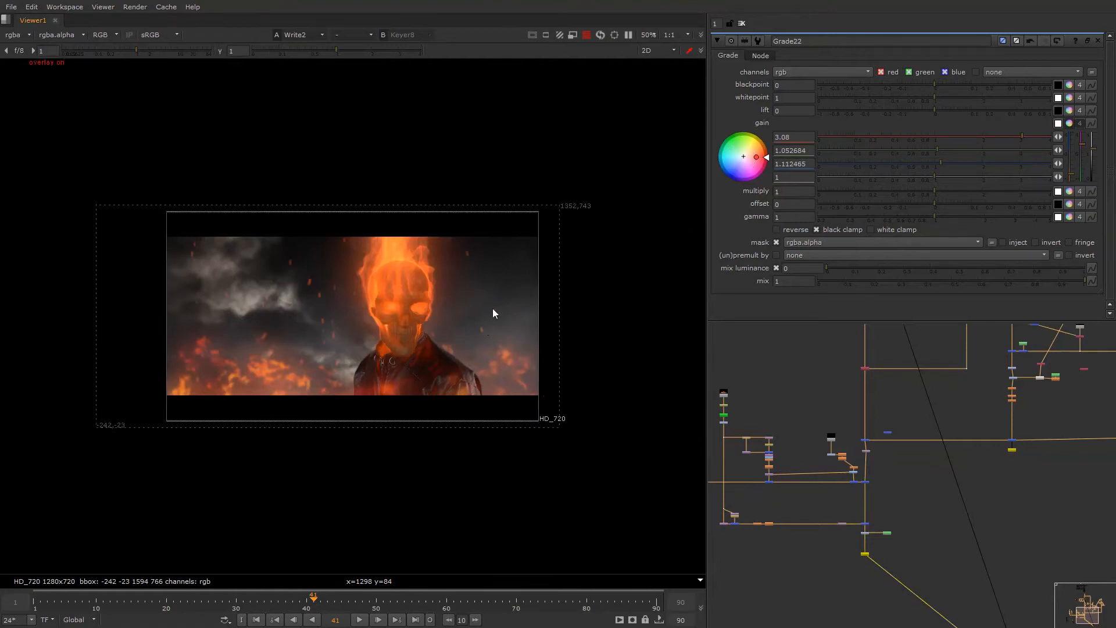
# - Insert a ColorCorrect after the last Merge of the composite and set its master contrast to 1.2
pyautogui.keyDown('alt'); pyautogui.moveTo(846, 508); pyautogui.dragTo(888, 458, button='middle'); pyautogui.keyUp('alt')
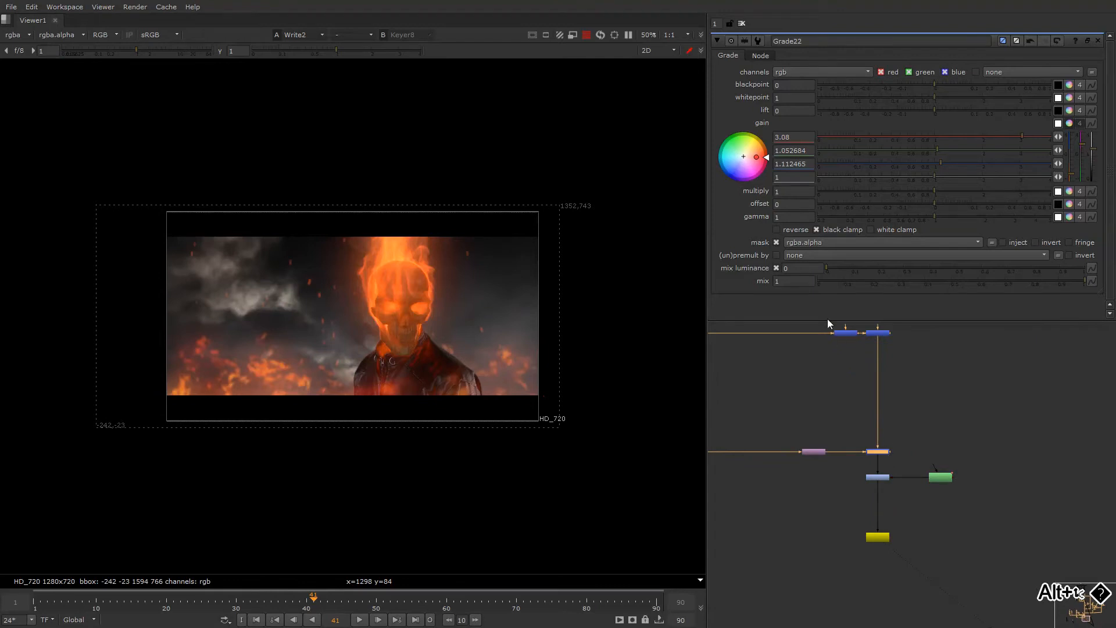
pyautogui.press('c')
pyautogui.click(793, 108)
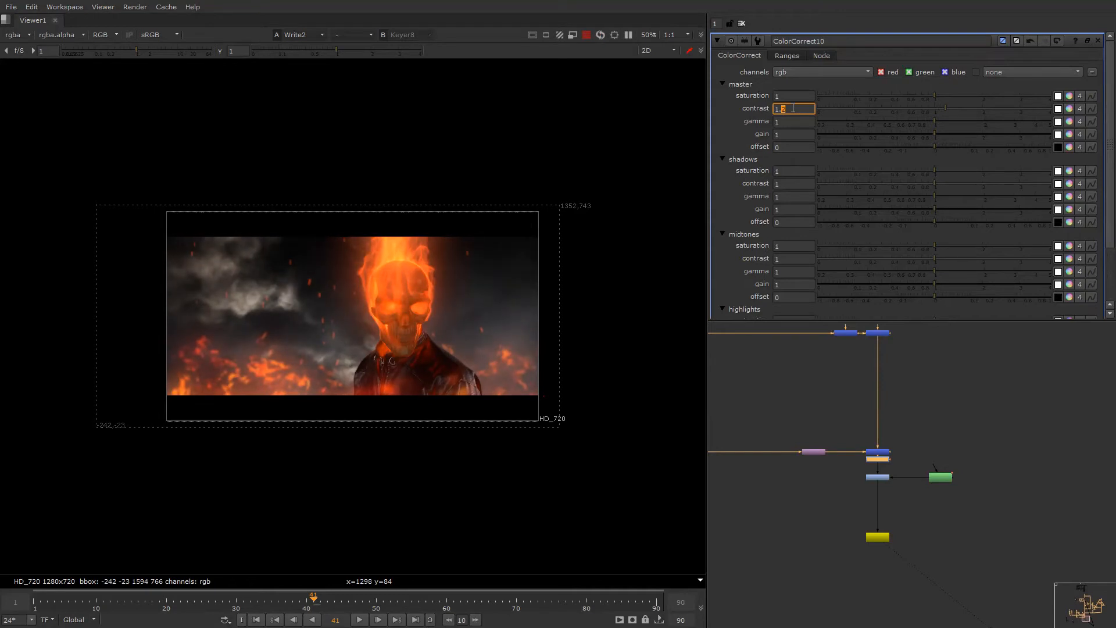
pyautogui.click(791, 95)
pyautogui.rightClick(609, 205)
pyautogui.click(612, 218)
pyautogui.press('q')
# - Insert a Glow after the Merge in the jacket's keyed and blurred side branch and set its brightness to 0.3
pyautogui.scroll(-4, 956, 447)
pyautogui.keyDown('alt'); pyautogui.moveTo(948, 421); pyautogui.dragTo(843, 514); pyautogui.keyUp('alt')
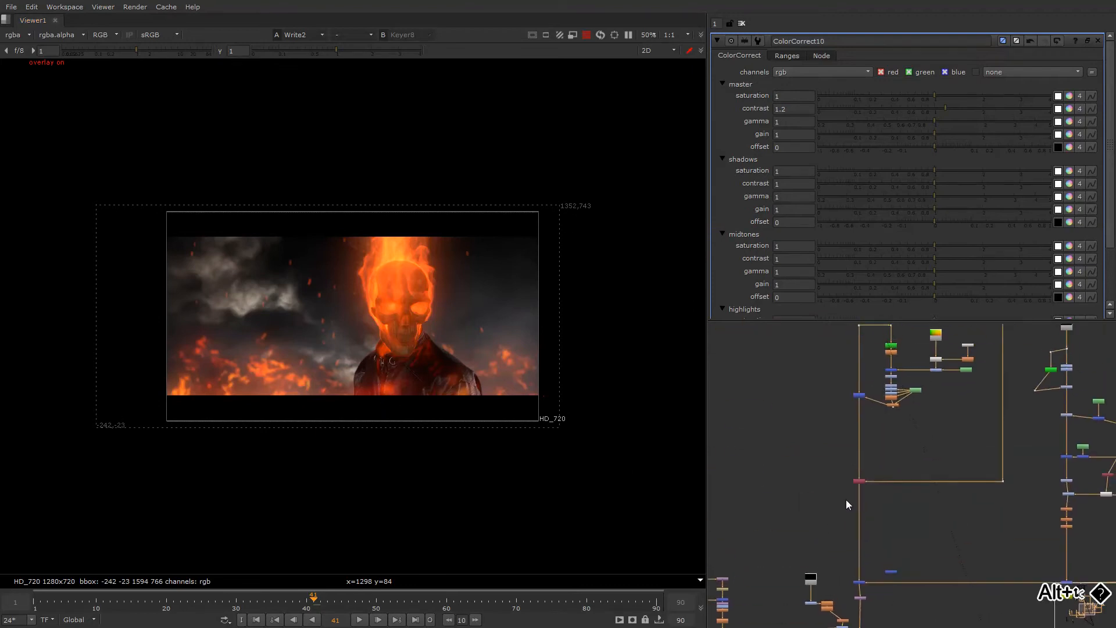
pyautogui.scroll(5, 878, 396)
pyautogui.press('Tab')
pyautogui.write('glow')
pyautogui.press('Return')
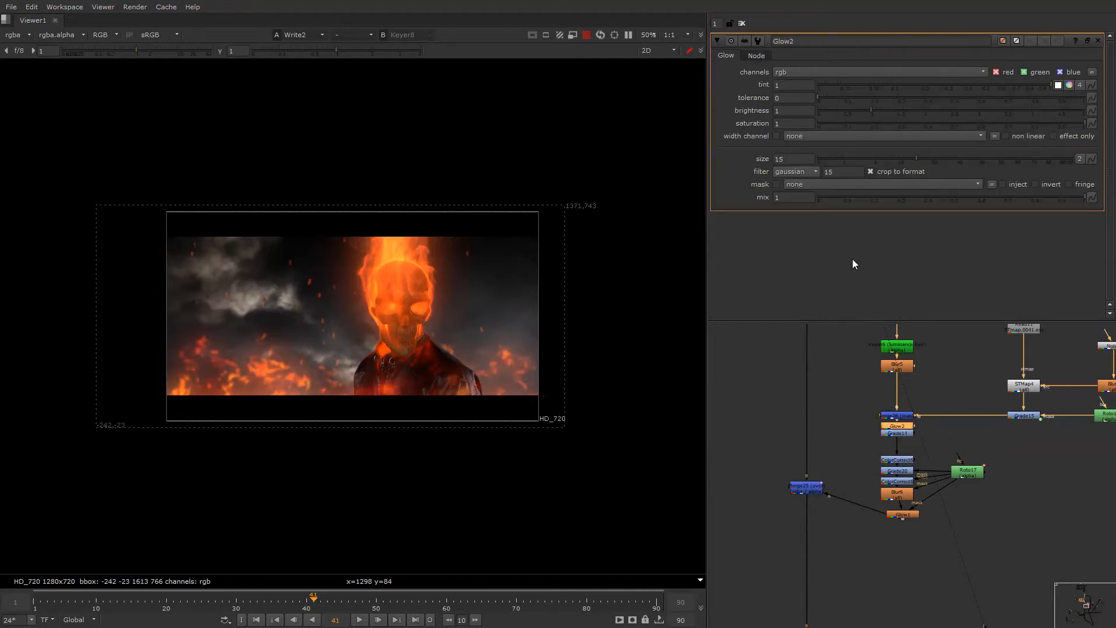
pyautogui.moveTo(848, 114); pyautogui.dragTo(837, 111)
pyautogui.rightClick(467, 292)
pyautogui.click(467, 293)
pyautogui.press('g')
pyautogui.press('g')
# - Locate the particle Read branch and examine the settings of the orange-tinted Grade directly below it
pyautogui.scroll(-5, 890, 477)
pyautogui.keyDown('alt'); pyautogui.moveTo(887, 490); pyautogui.dragTo(888, 470); pyautogui.keyUp('alt')
pyautogui.scroll(-1, 888, 470)
pyautogui.keyDown('alt'); pyautogui.moveTo(866, 574); pyautogui.dragTo(862, 449); pyautogui.keyUp('alt')
pyautogui.scroll(3, 904, 454)
pyautogui.click(903, 497)
pyautogui.scroll(-3, 903, 497)
pyautogui.keyDown('alt'); pyautogui.moveTo(859, 408); pyautogui.dragTo(885, 483); pyautogui.keyUp('alt')
pyautogui.scroll(3, 889, 427)
pyautogui.moveTo(875, 423); pyautogui.dragTo(873, 398)
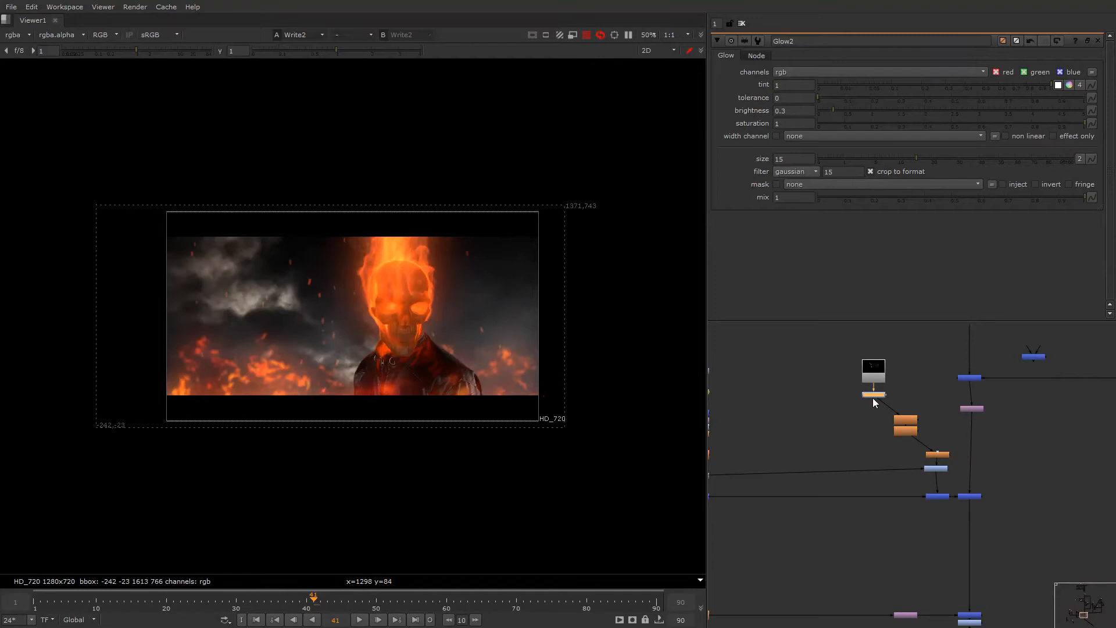
pyautogui.doubleClick(874, 398)
pyautogui.click(957, 97)
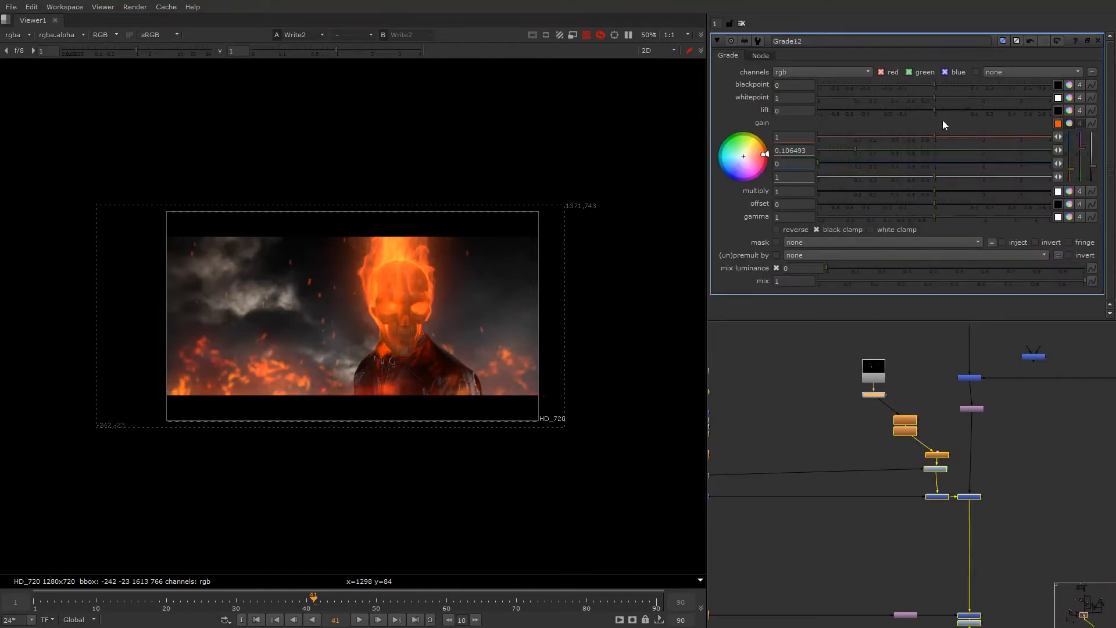
pyautogui.scroll(3, 875, 410)
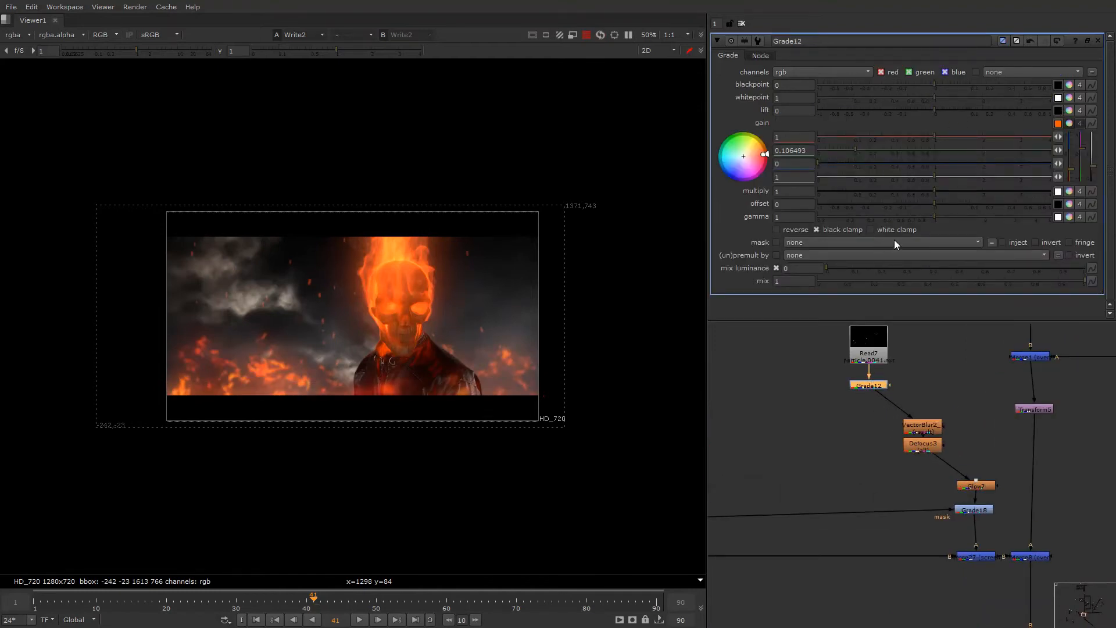
# - Insert a second Grade after the particle Grade and lower its gain to 0.78
pyautogui.click(888, 210)
pyautogui.press('g')
pyautogui.click(899, 123)
pyautogui.moveTo(899, 124); pyautogui.dragTo(920, 130)
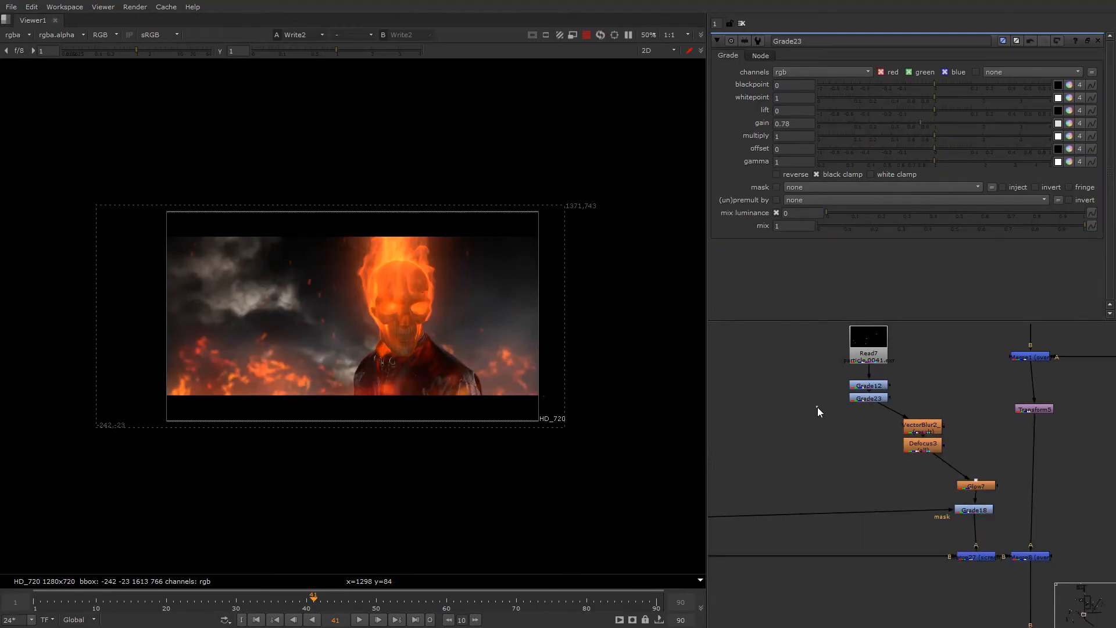
# - Add a Roto as the new particle Grade's mask and draw a closed Bezier across the upper part of the frame
pyautogui.press('o')
pyautogui.moveTo(816, 415); pyautogui.dragTo(788, 403)
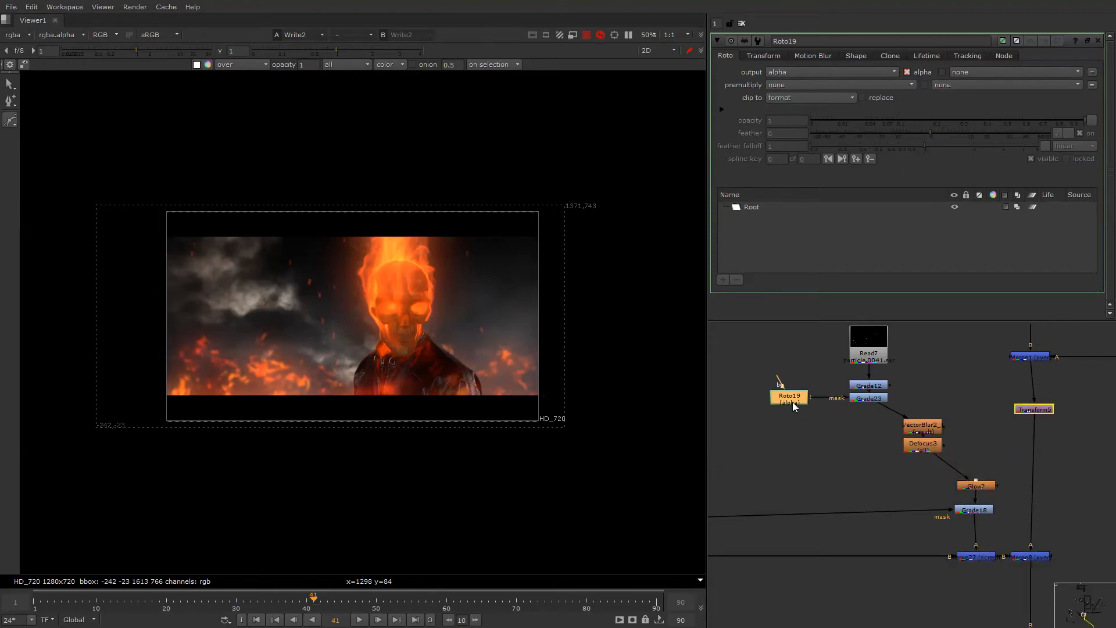
pyautogui.click(169, 156)
pyautogui.click(387, 150)
pyautogui.moveTo(522, 158); pyautogui.dragTo(543, 176)
pyautogui.click(567, 192)
pyautogui.click(547, 237)
pyautogui.click(313, 252)
pyautogui.click(80, 254)
pyautogui.click(36, 220)
pyautogui.moveTo(168, 156); pyautogui.dragTo(184, 153)
pyautogui.click(169, 155)
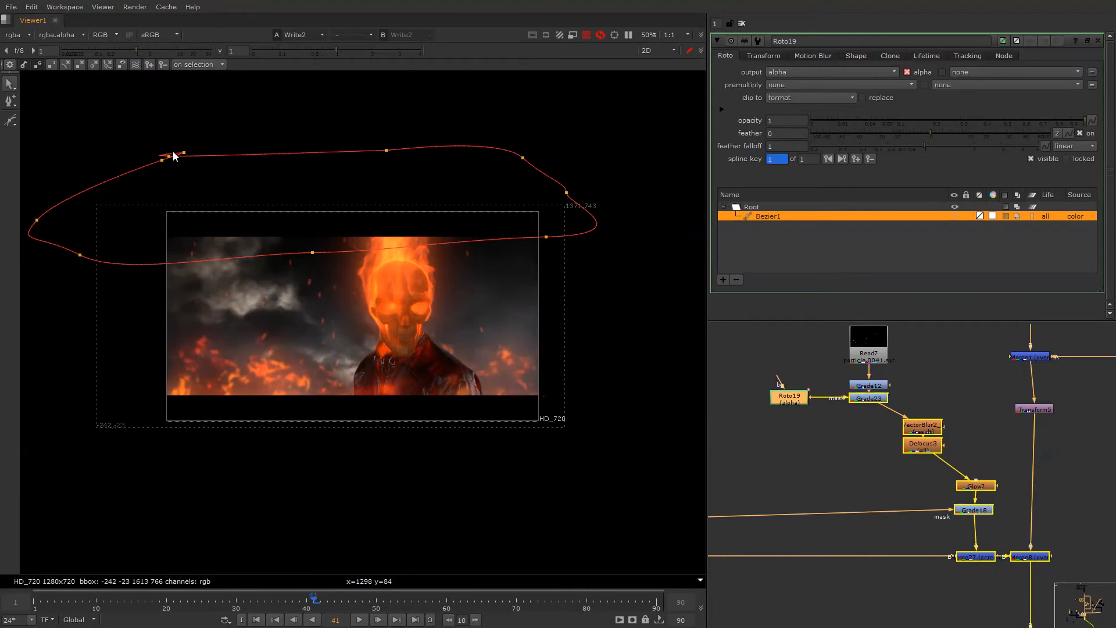
# - Dismiss the syntax error, select all points of the Bezier and extend its feather outward on every side
pyautogui.click(846, 400)
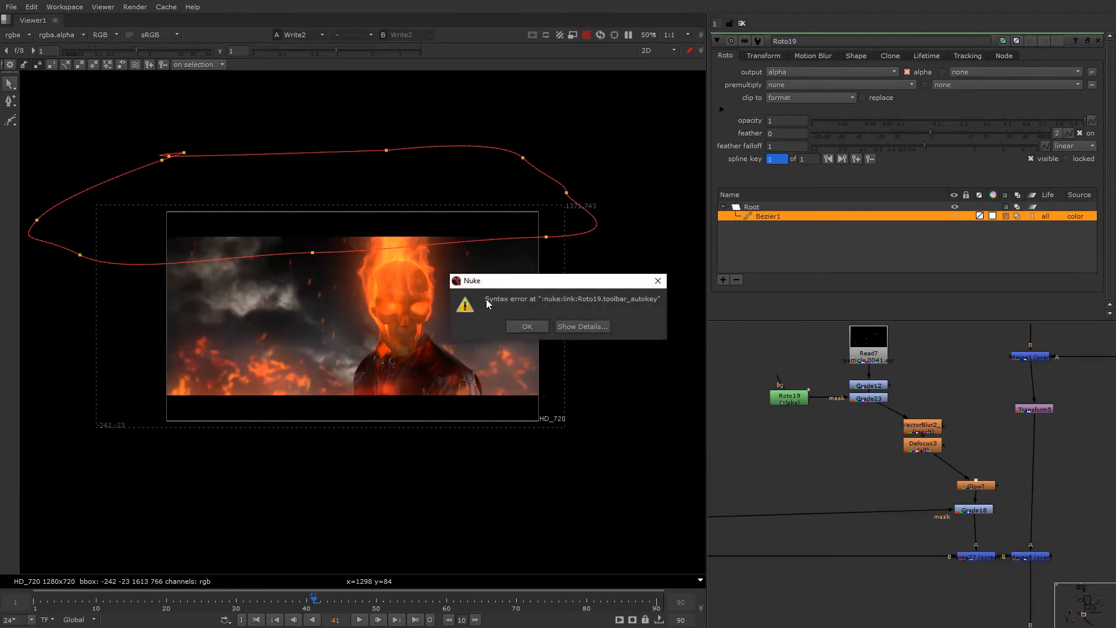
pyautogui.click(527, 326)
pyautogui.scroll(-3, 430, 311)
pyautogui.moveTo(105, 108); pyautogui.dragTo(584, 364)
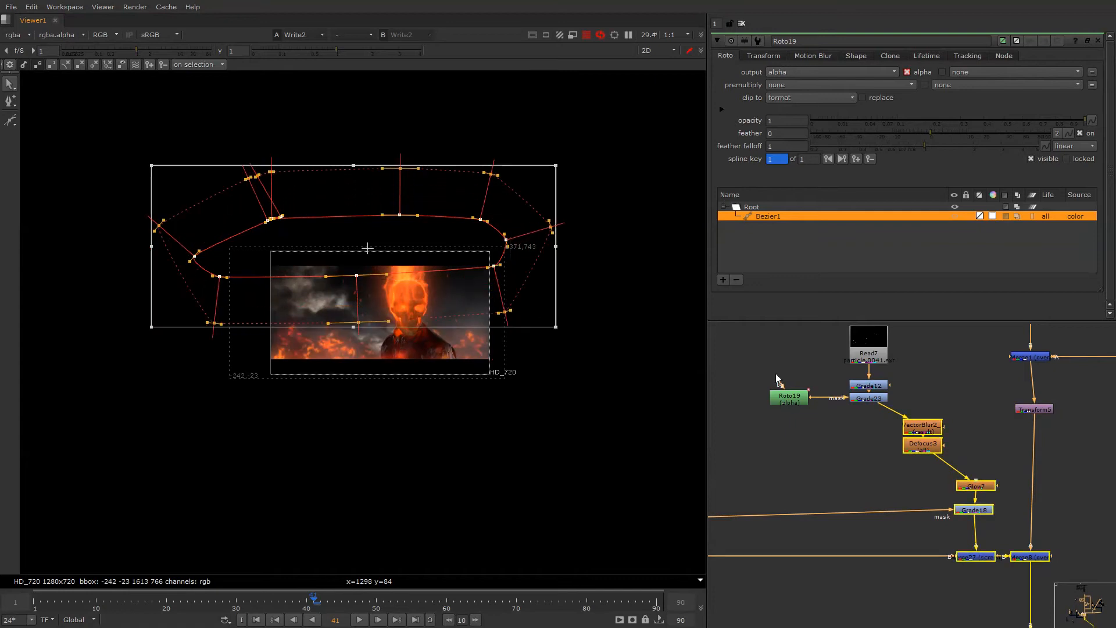
# - Lower the masked particle Grade's gain to 0.095
pyautogui.doubleClick(867, 400)
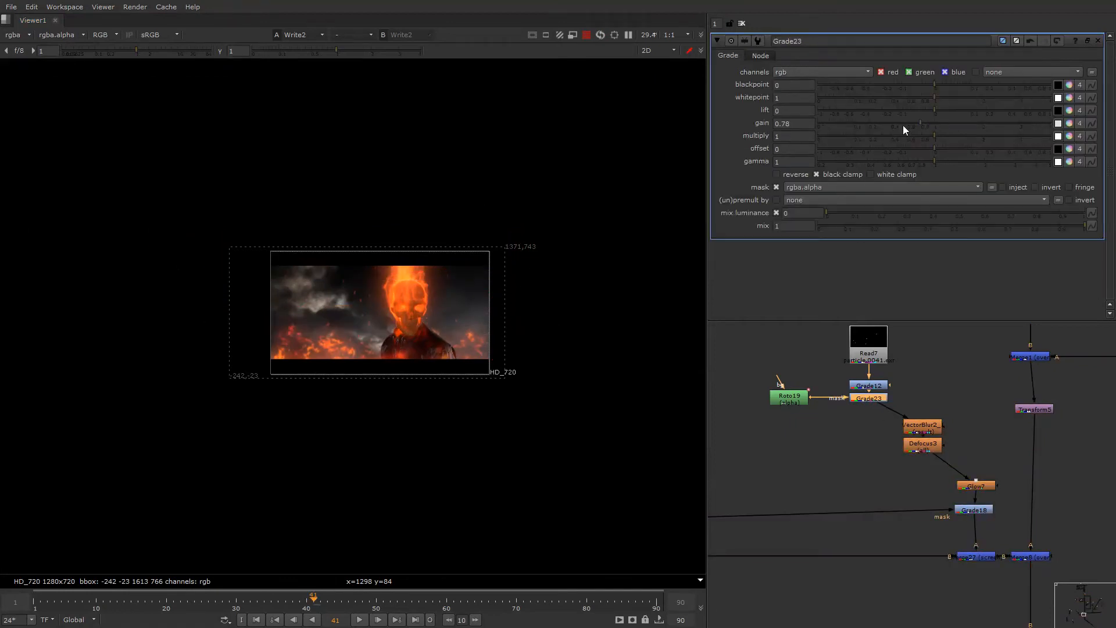
pyautogui.moveTo(904, 126); pyautogui.dragTo(877, 125)
pyautogui.scroll(1, 525, 285)
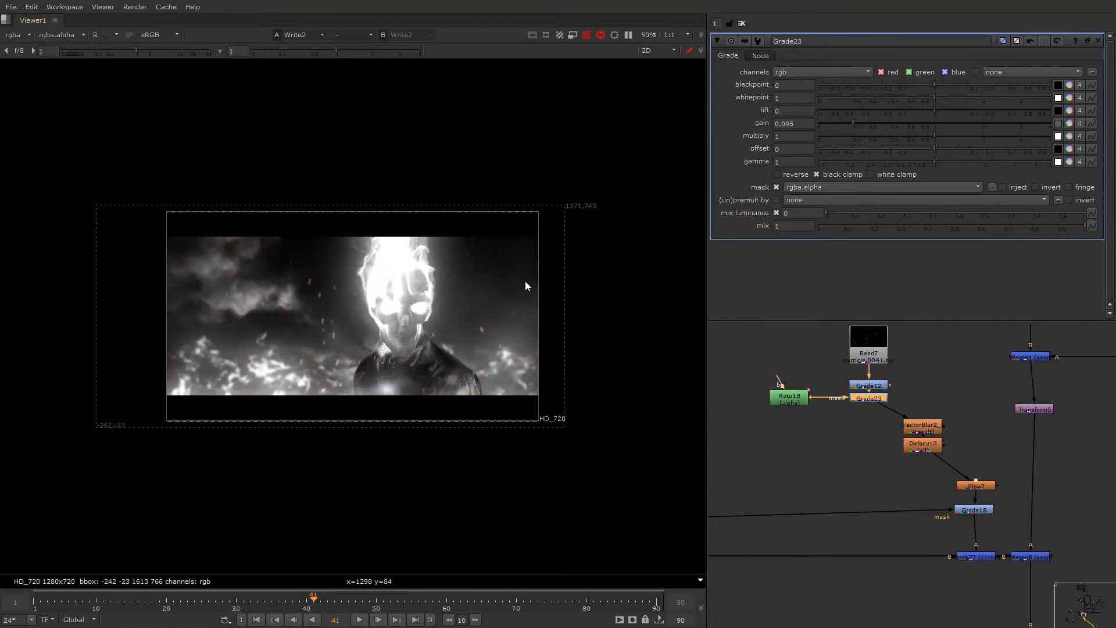
# - Return the viewer to full colour and open the Write2 node's output file path for replacement
pyautogui.keyDown('alt'); pyautogui.moveTo(1001, 482); pyautogui.dragTo(881, 414, button='middle'); pyautogui.keyUp('alt')
pyautogui.rightClick(455, 264)
pyautogui.click(350, 372)
pyautogui.moveTo(902, 589); pyautogui.dragTo(862, 419, button='middle')
pyautogui.scroll(4, 887, 396)
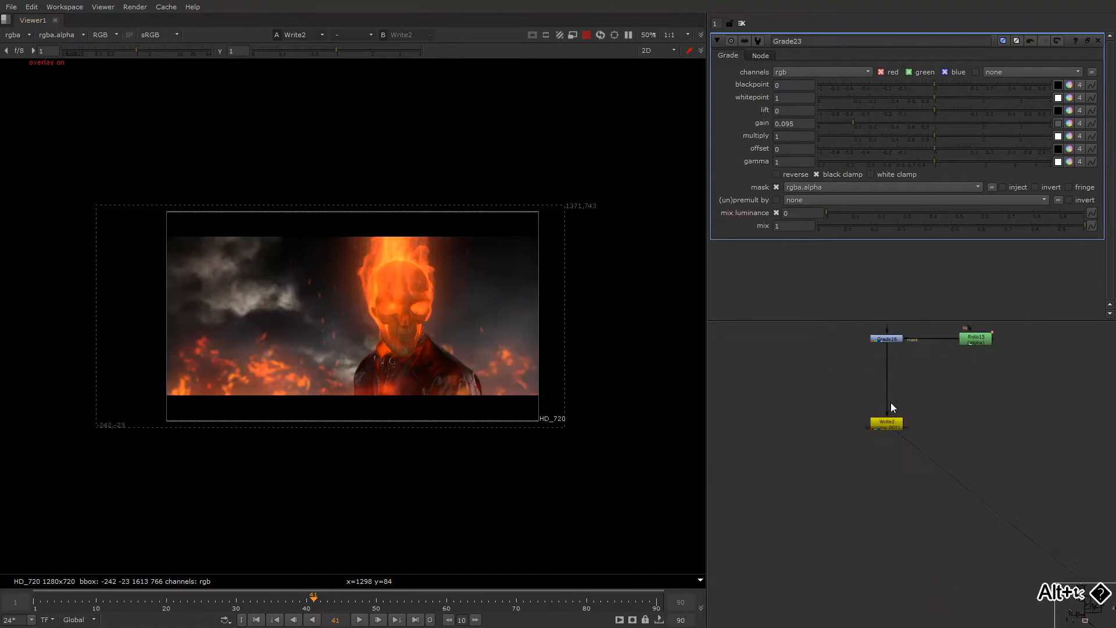
pyautogui.click(888, 431)
pyautogui.doubleClick(888, 431)
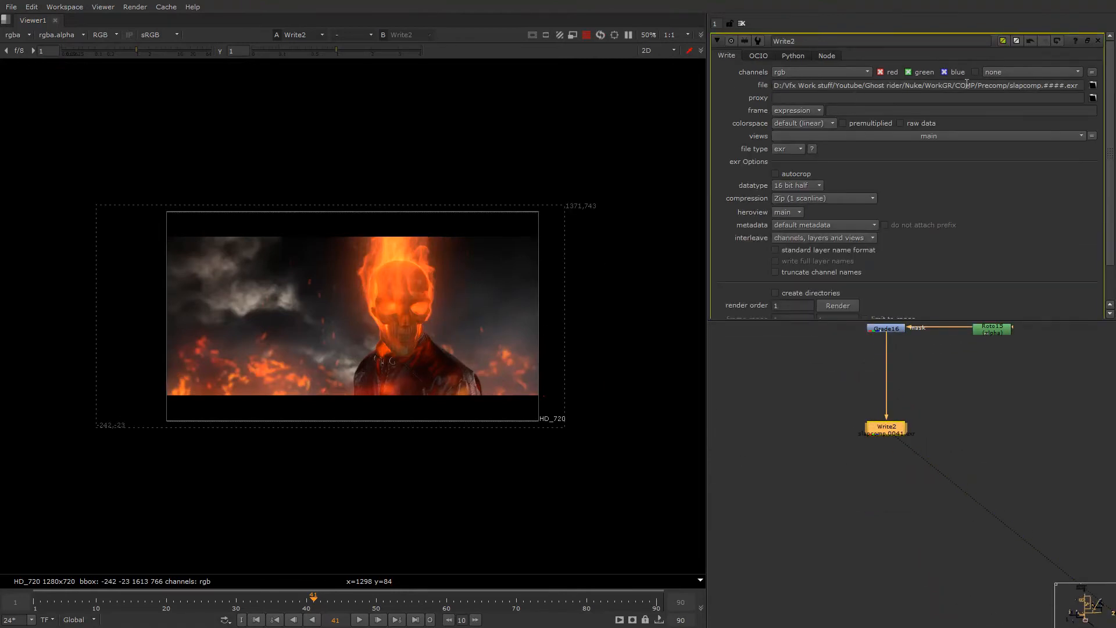
pyautogui.moveTo(1025, 87); pyautogui.dragTo(1008, 85)
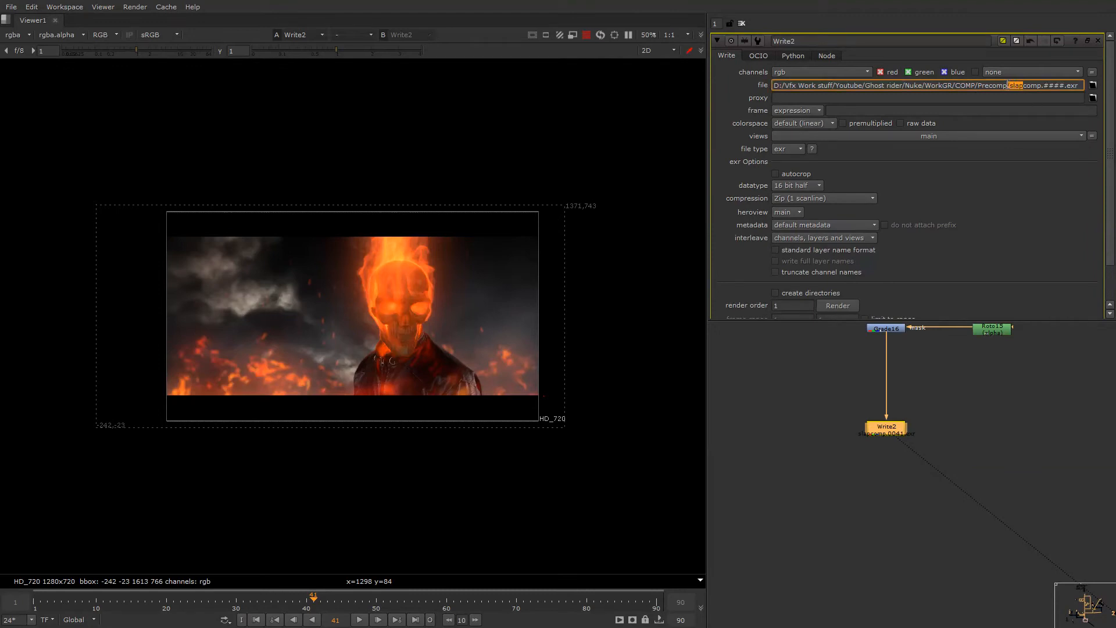
pyautogui.click(1092, 86)
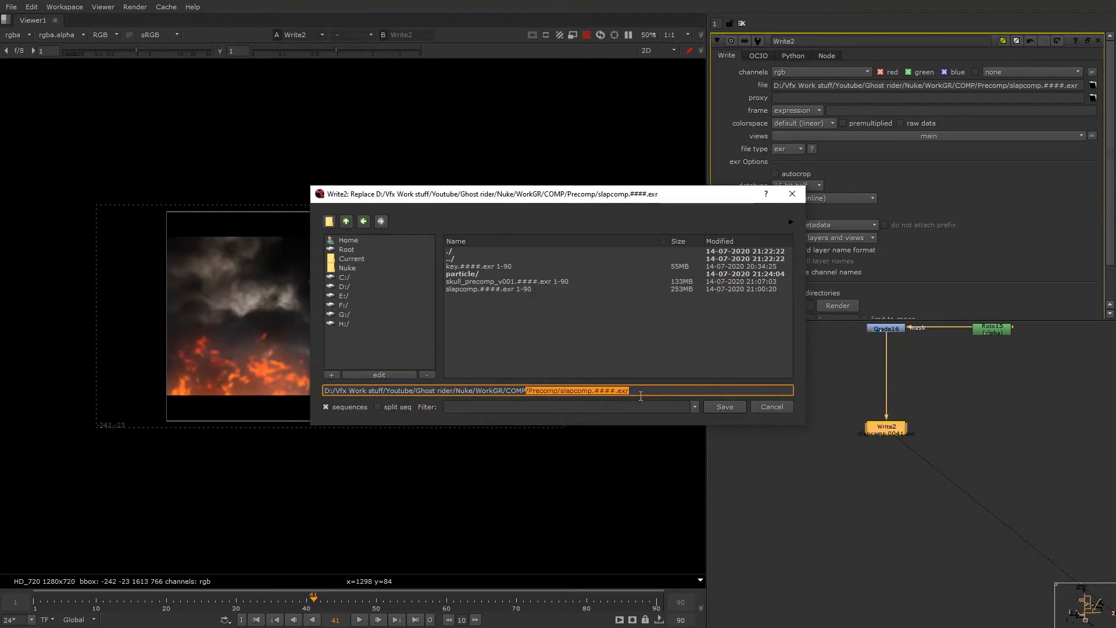
# - Shorten the output path to the COMP folder and create a new folder named Final Output inside it
pyautogui.click(590, 394)
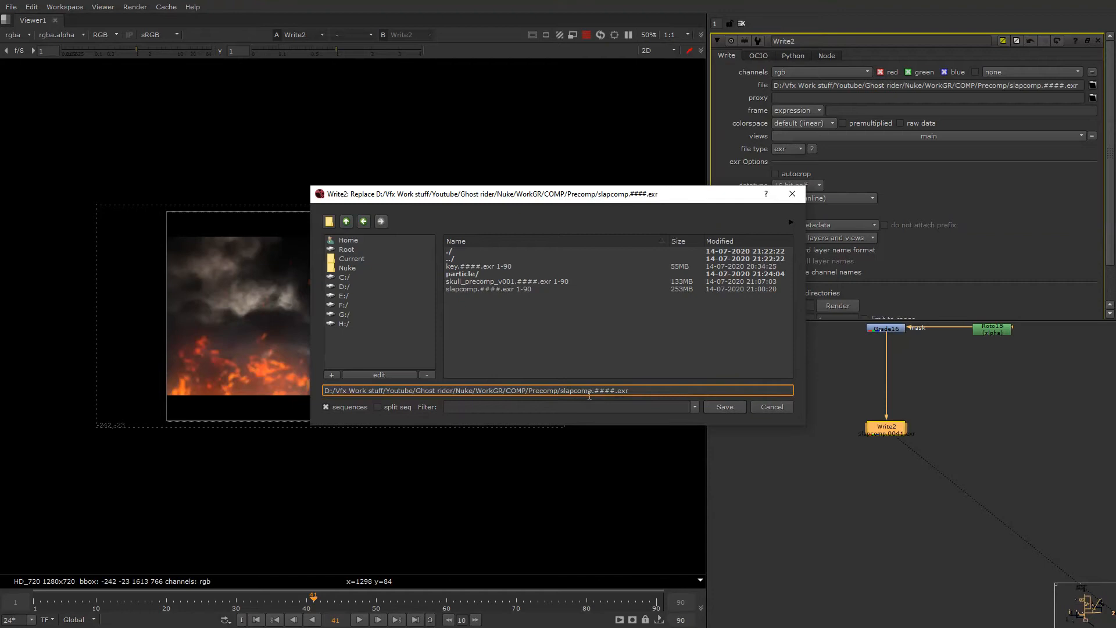
pyautogui.click(531, 391)
pyautogui.hotkey('shift', 'End')
pyautogui.press('BackSpace')
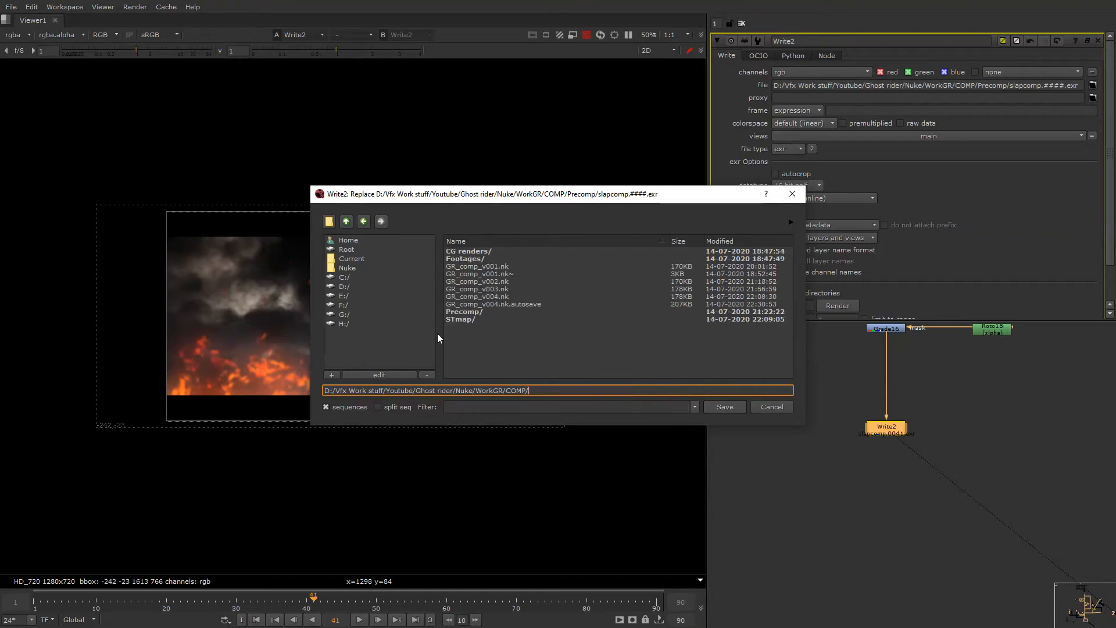
pyautogui.click(330, 221)
pyautogui.write('Final ')
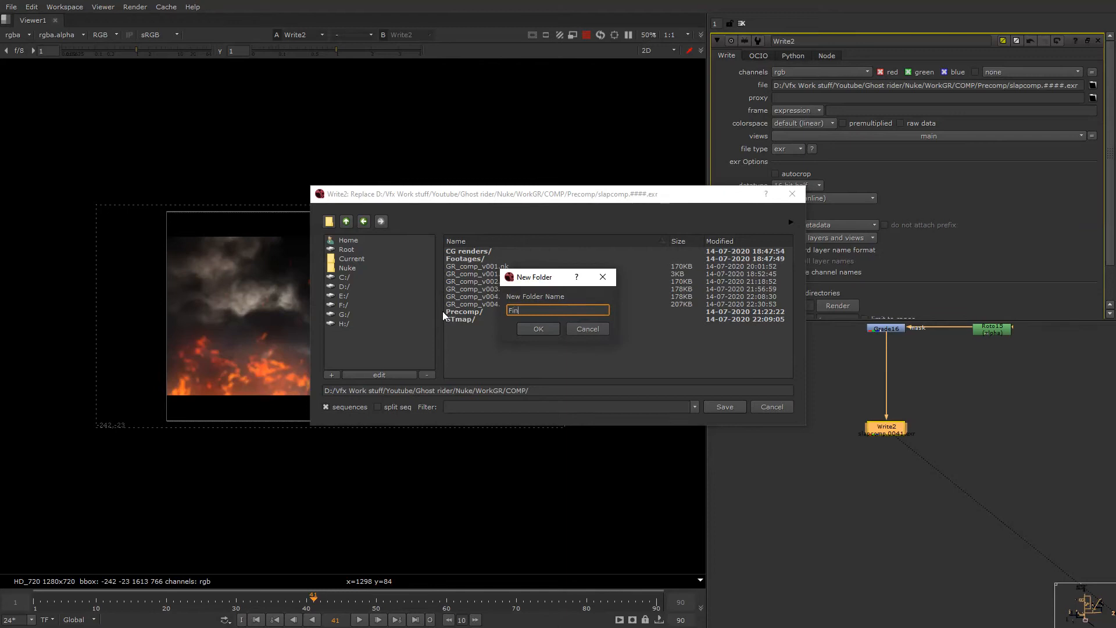
pyautogui.write('Ouput')
pyautogui.press('BackSpace')
pyautogui.press('BackSpace')
pyautogui.press('BackSpace')
pyautogui.write('tput')
pyautogui.press('Return')
# - Name the output sequence GR_FT_v001 with frame-number padding in the Final Output folder and confirm the path
pyautogui.click(615, 385)
pyautogui.write('GR_FT_v001')
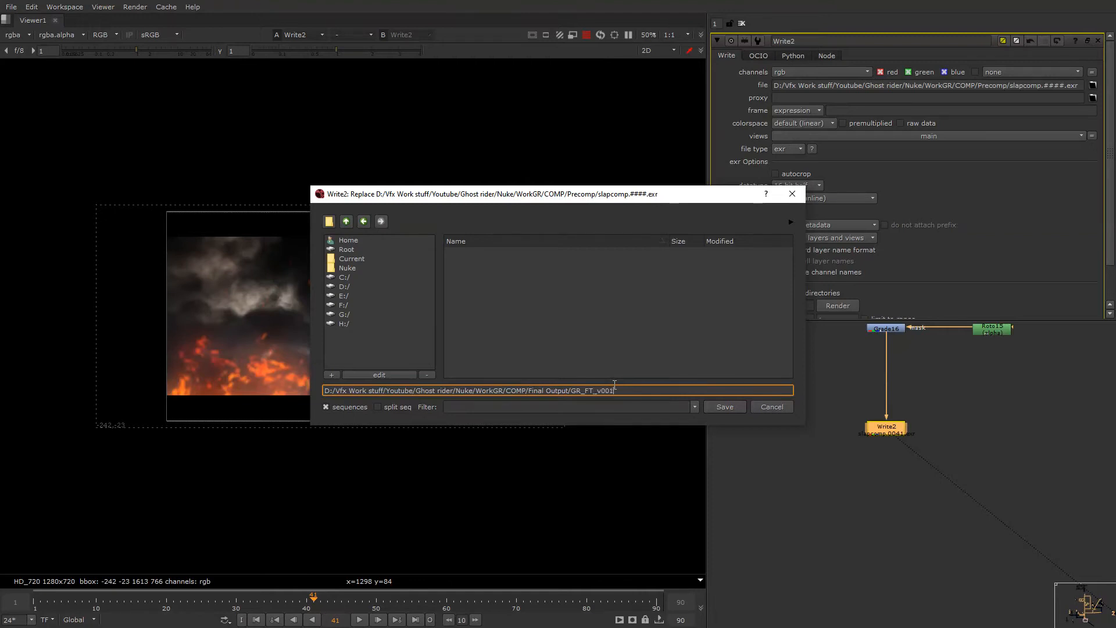
pyautogui.write('.##')
pyautogui.press('Return')
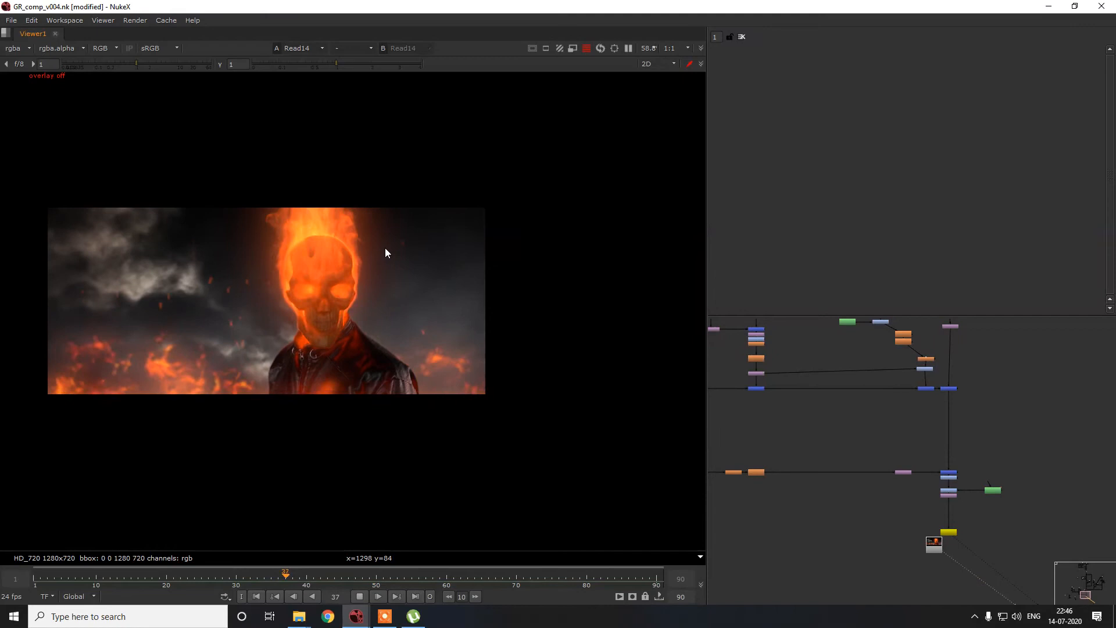
# - Review the playback of the rendered Read14 sequence with the viewer overlay switched on, and stop it
pyautogui.hotkey('alt', 's')
pyautogui.rightClick(385, 247)
pyautogui.click(385, 247)
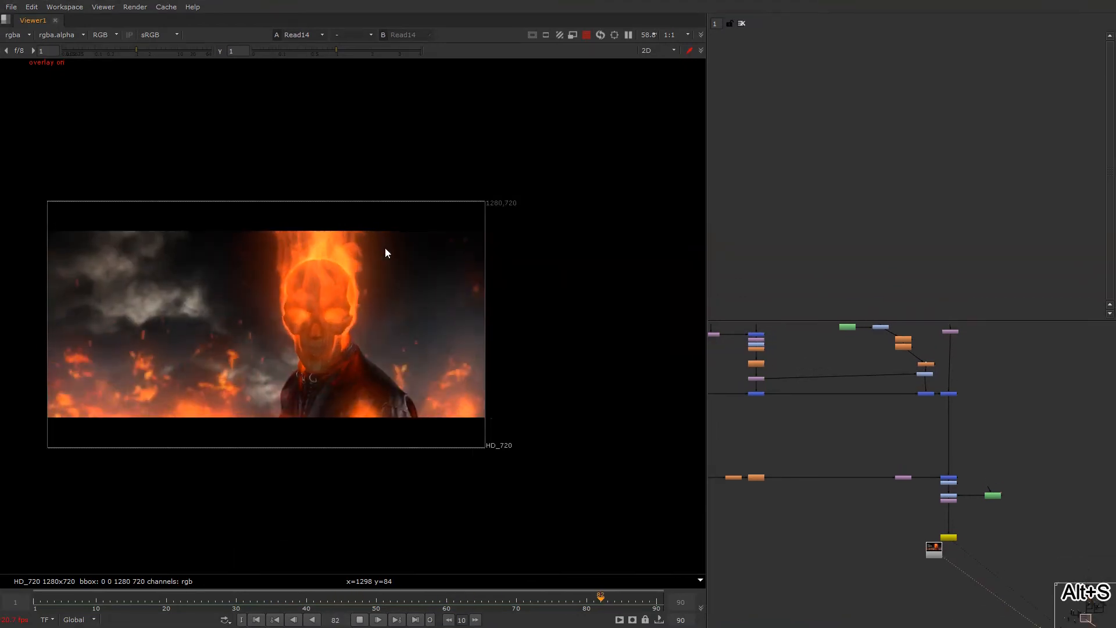
pyautogui.rightClick(385, 248)
pyautogui.click(385, 247)
pyautogui.press('q')
pyautogui.moveTo(385, 248); pyautogui.dragTo(236, 428)
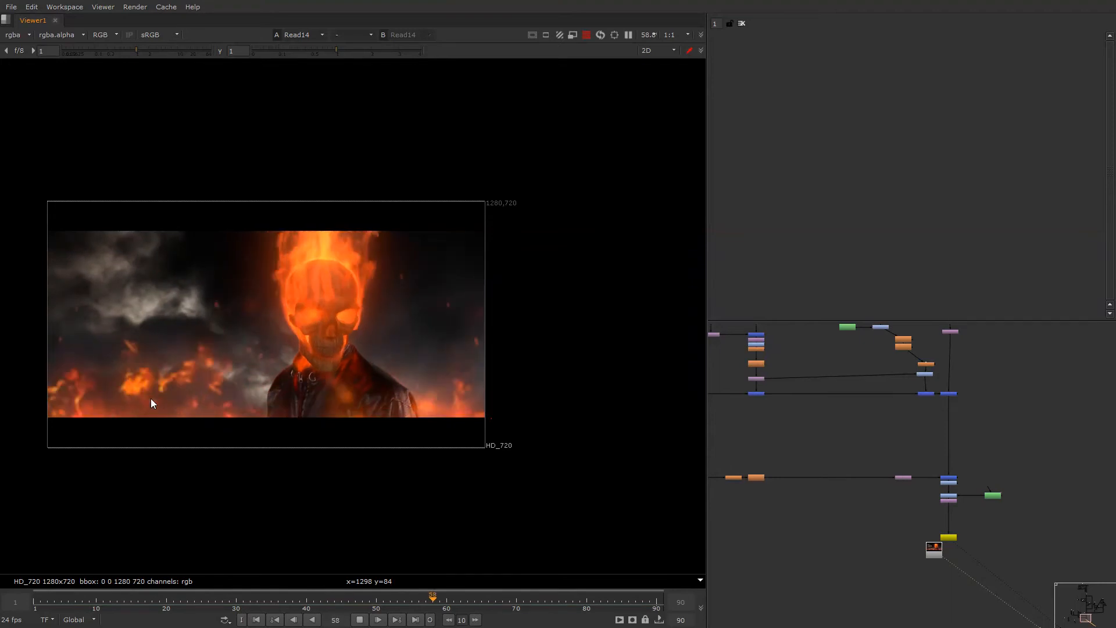
pyautogui.press('k')
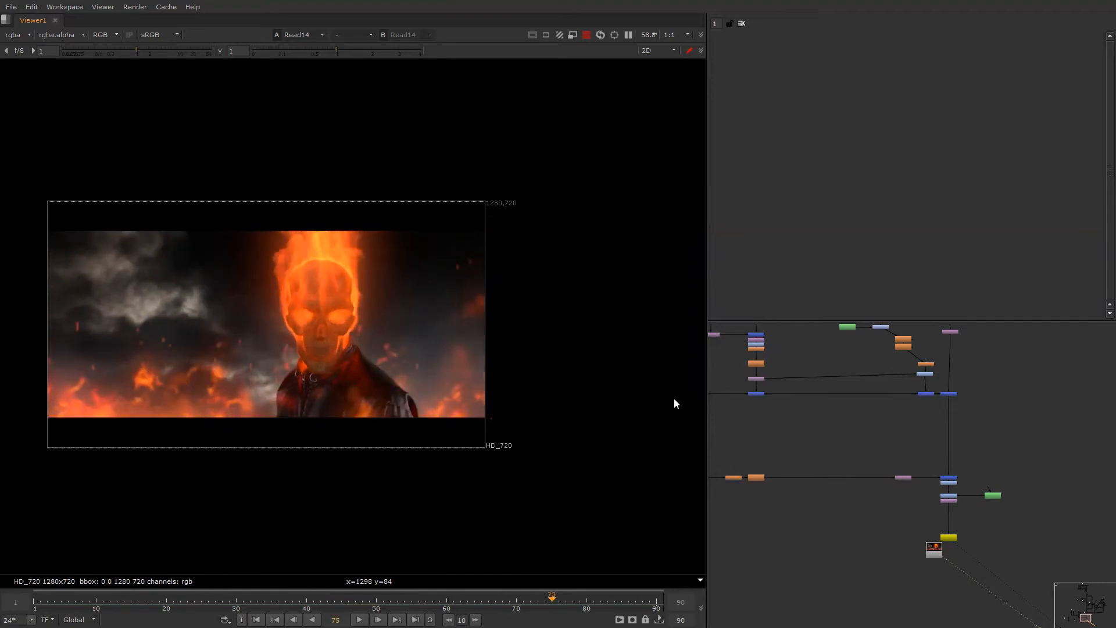
# - View the live Write2 output, move the rendered sequence's Read node away from the Write node and play that sequence back
pyautogui.click(951, 539)
pyautogui.press('1')
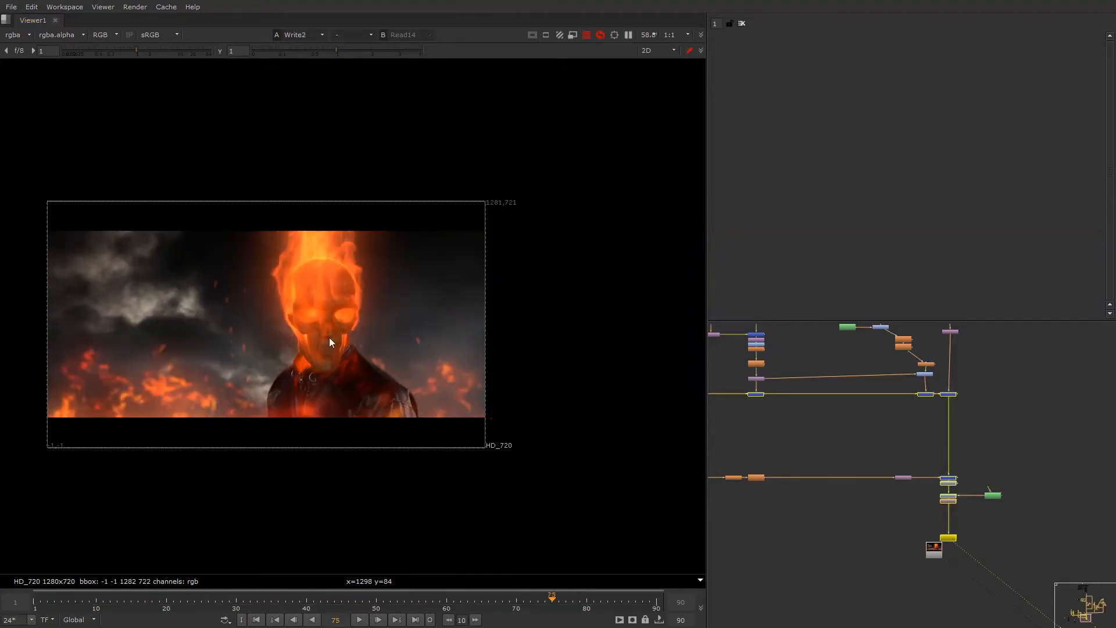
pyautogui.rightClick(281, 277)
pyautogui.click(286, 292)
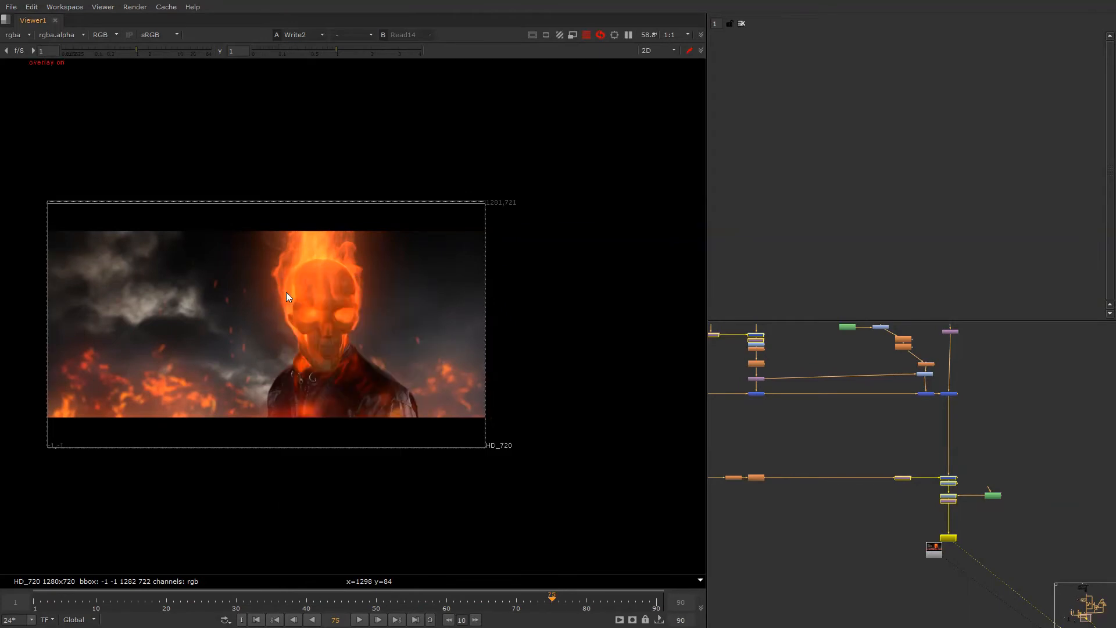
pyautogui.moveTo(941, 546); pyautogui.dragTo(902, 525)
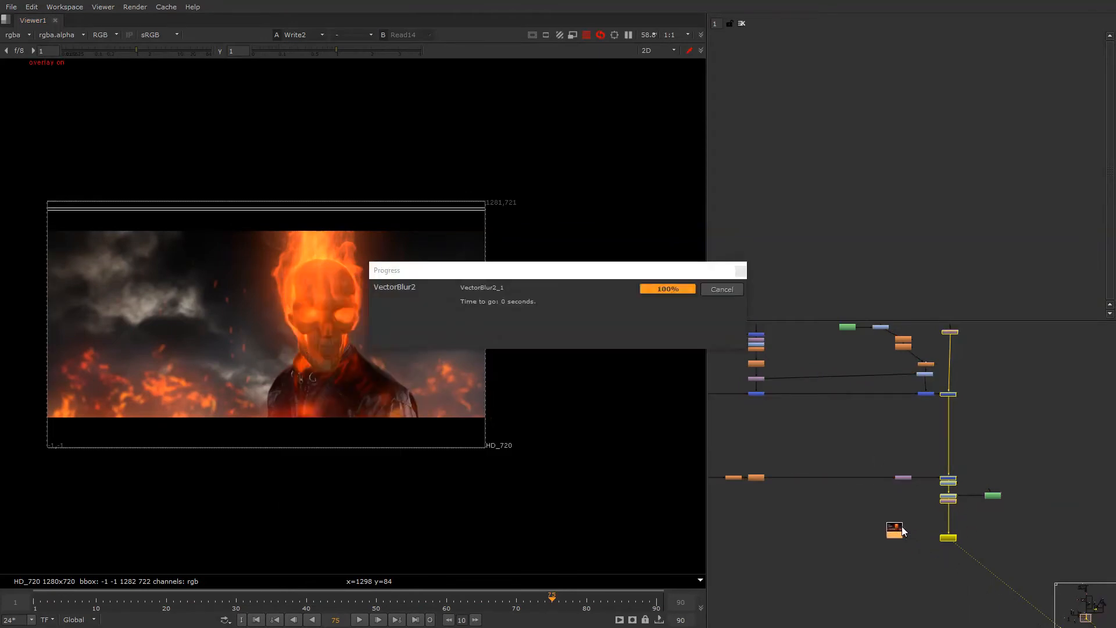
pyautogui.press('1')
pyautogui.press('l')
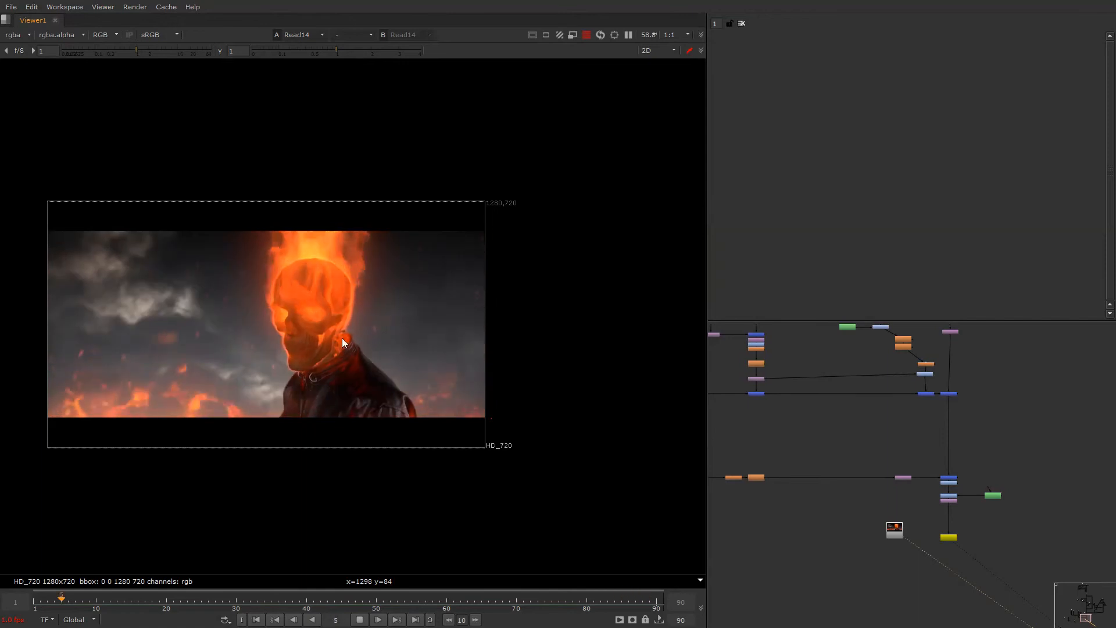
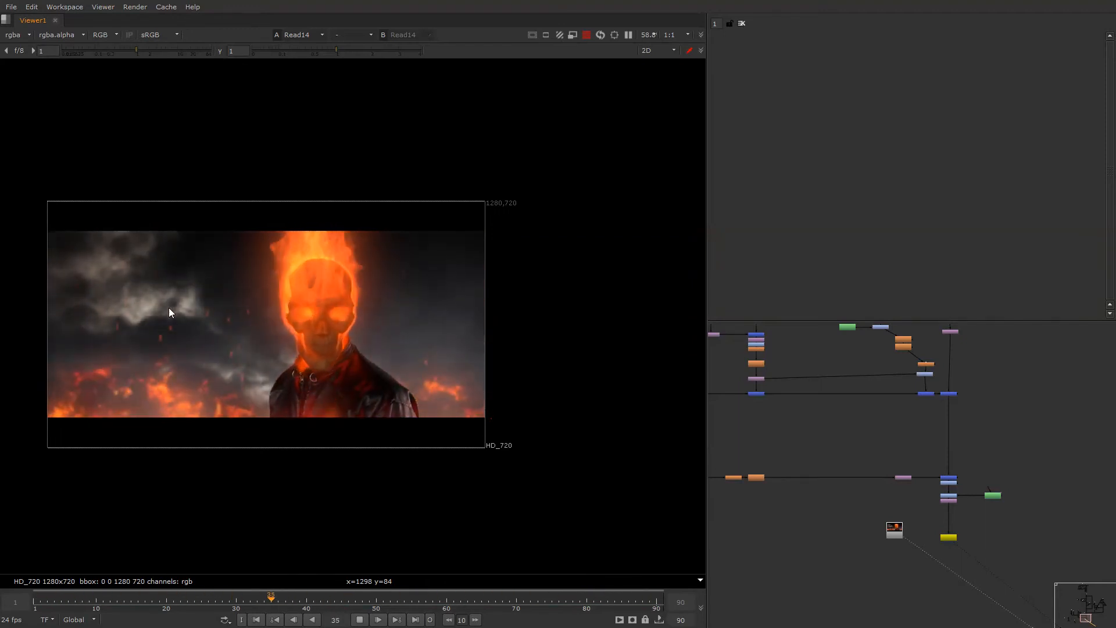
pyautogui.press('k')
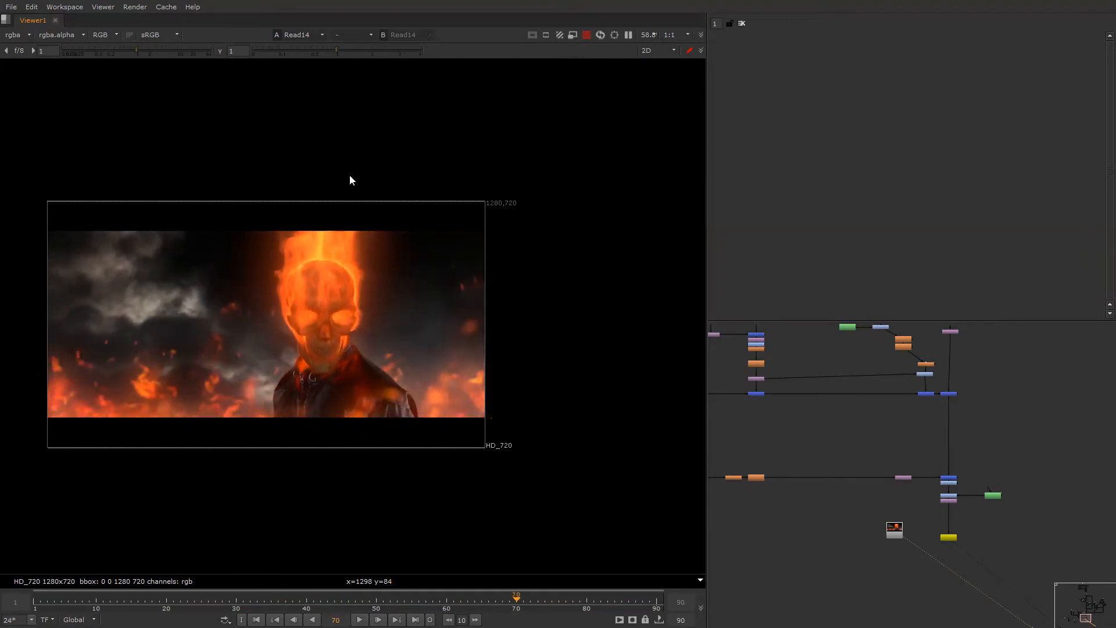
# - View the live composite at the Crop node just above the Write node
pyautogui.keyDown('alt'); pyautogui.moveTo(1023, 487); pyautogui.dragTo(996, 458); pyautogui.keyUp('alt')
pyautogui.scroll(3, 939, 470)
pyautogui.click(919, 476)
pyautogui.press('1')
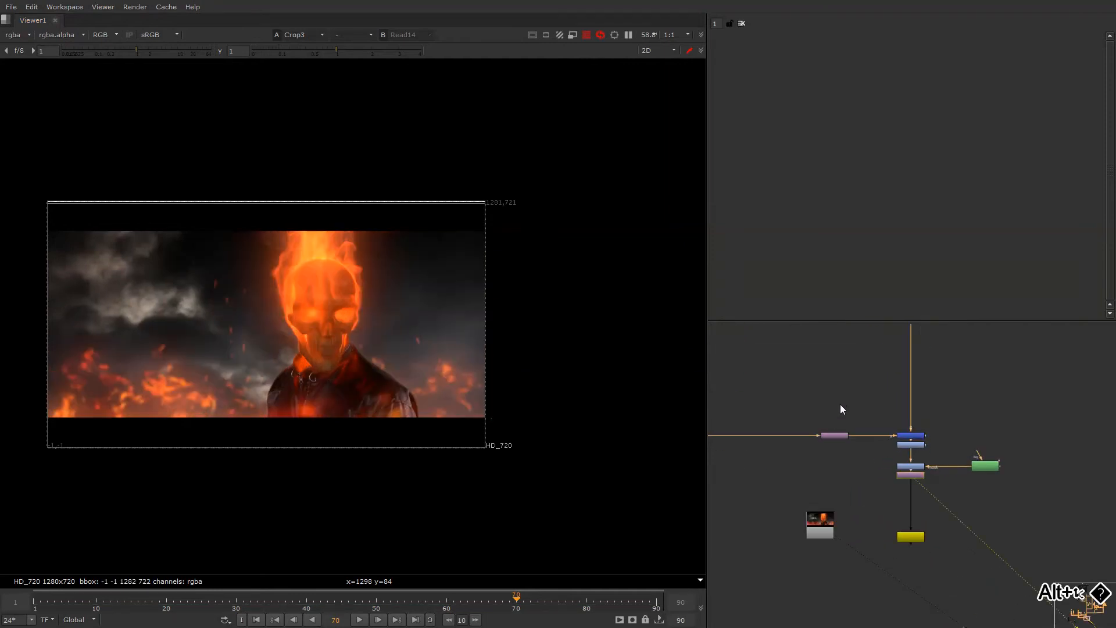
# - View the fog footage at its Reformat node, open its Retime settings and go to frame 2
pyautogui.keyDown('alt'); pyautogui.moveTo(840, 403); pyautogui.dragTo(957, 460); pyautogui.keyUp('alt')
pyautogui.scroll(-5, 946, 440)
pyautogui.scroll(6, 849, 484)
pyautogui.doubleClick(875, 448)
pyautogui.press('1')
pyautogui.click(877, 420)
pyautogui.doubleClick(877, 420)
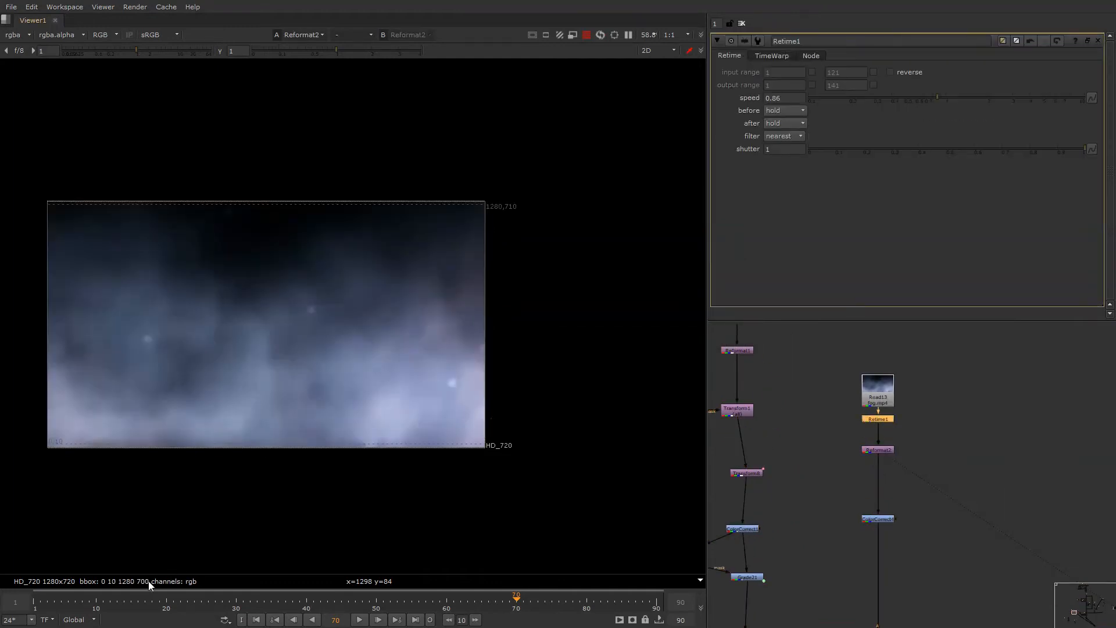
pyautogui.click(40, 602)
pyautogui.scroll(4, 875, 420)
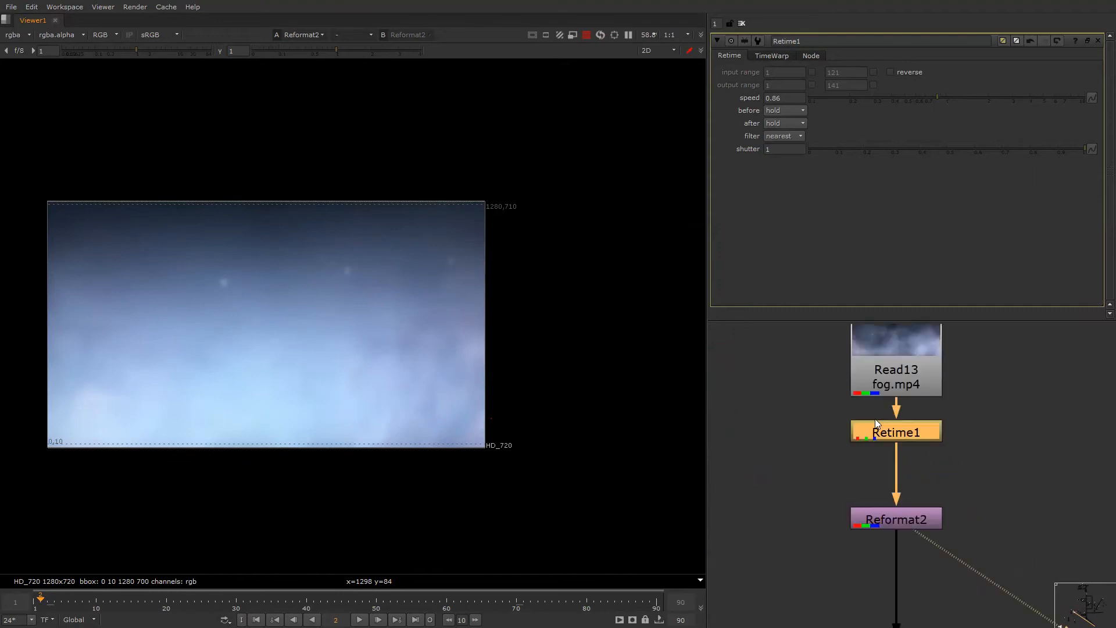
# - Insert a TimeOffset after the fog's Retime node, set it to -30 frames and check the clip's last and first frames
pyautogui.press('Tab')
pyautogui.write('ti')
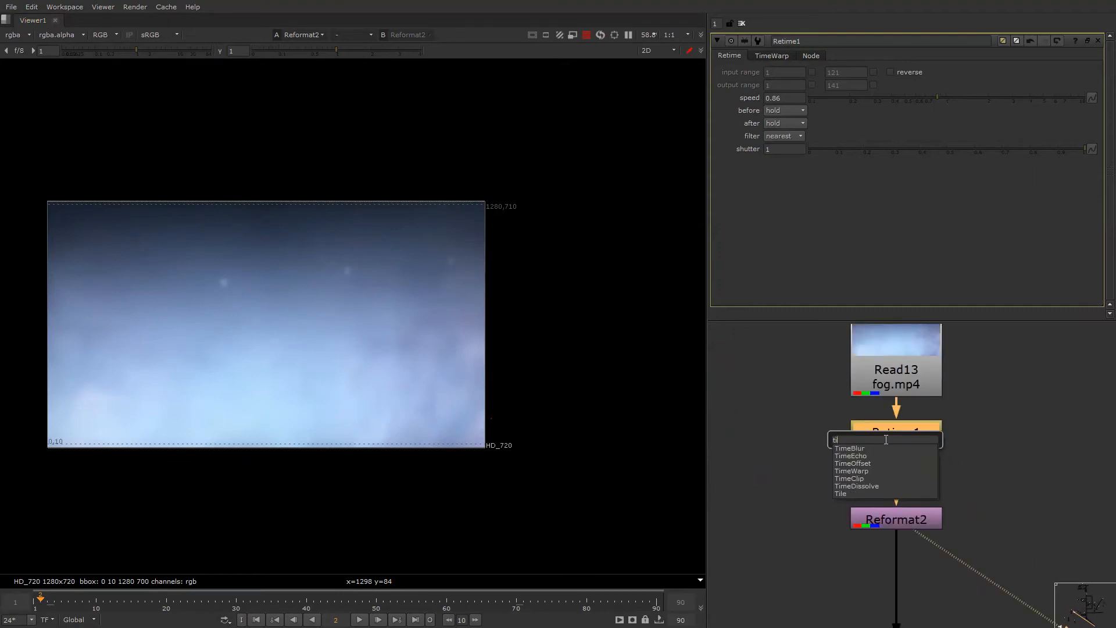
pyautogui.write('imeme')
pyautogui.press('Down')
pyautogui.press('Down')
pyautogui.press('Down')
pyautogui.press('Return')
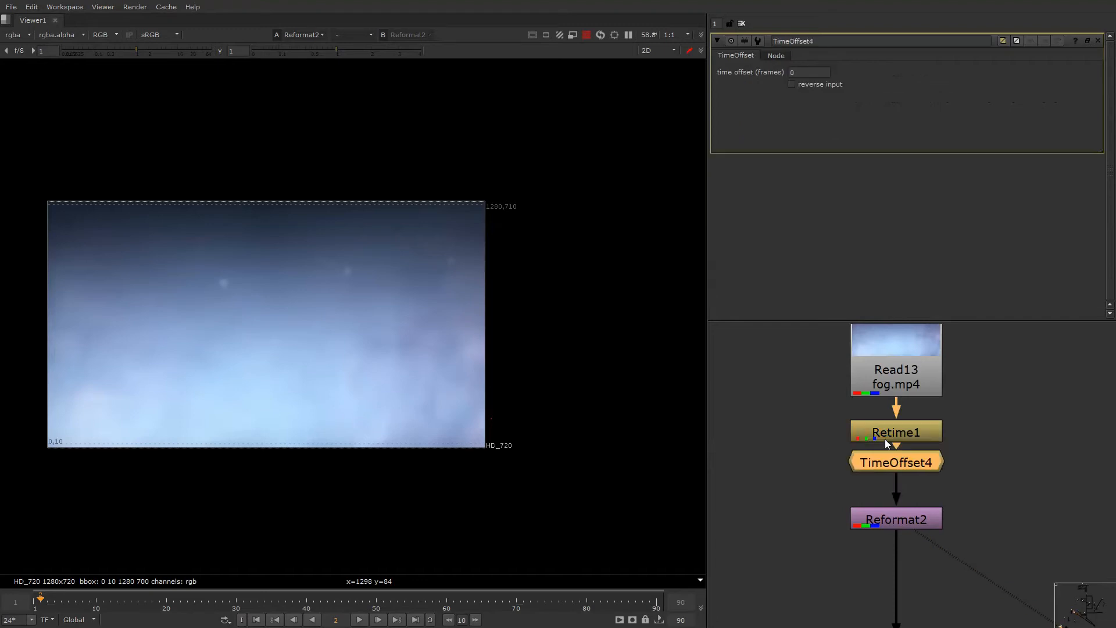
pyautogui.write('-30')
pyautogui.press('Return')
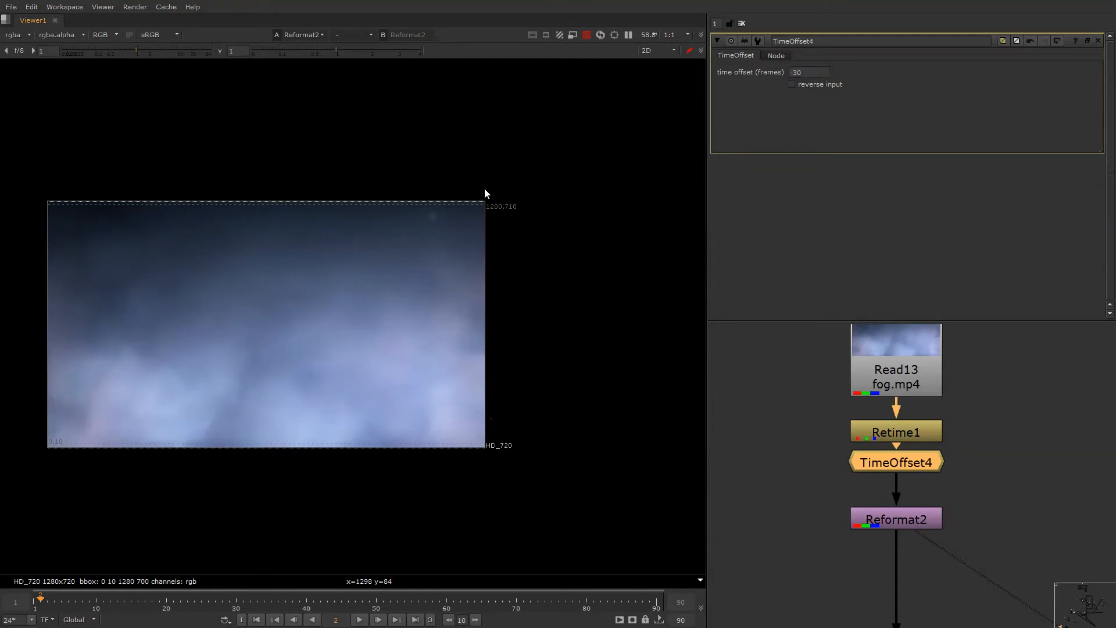
pyautogui.press('End')
pyautogui.press('Home')
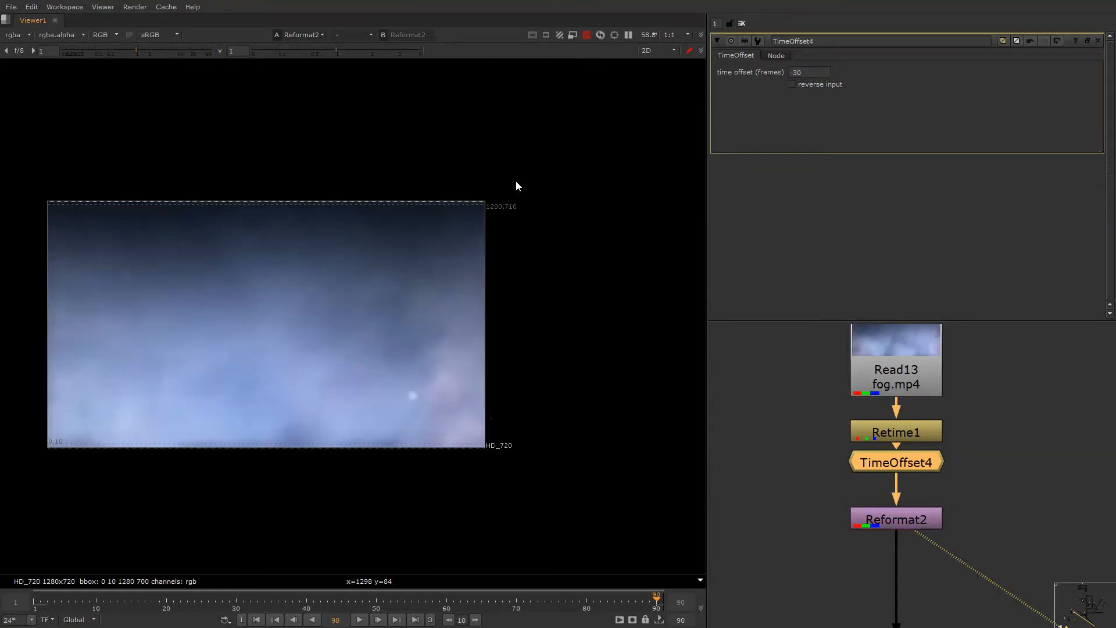
# - View the clouds at their last Grade and open its settings, and view the clouds merged with the fog
pyautogui.scroll(-10, 989, 440)
pyautogui.keyDown('alt'); pyautogui.moveTo(862, 499); pyautogui.dragTo(870, 462); pyautogui.keyUp('alt')
pyautogui.scroll(4, 869, 461)
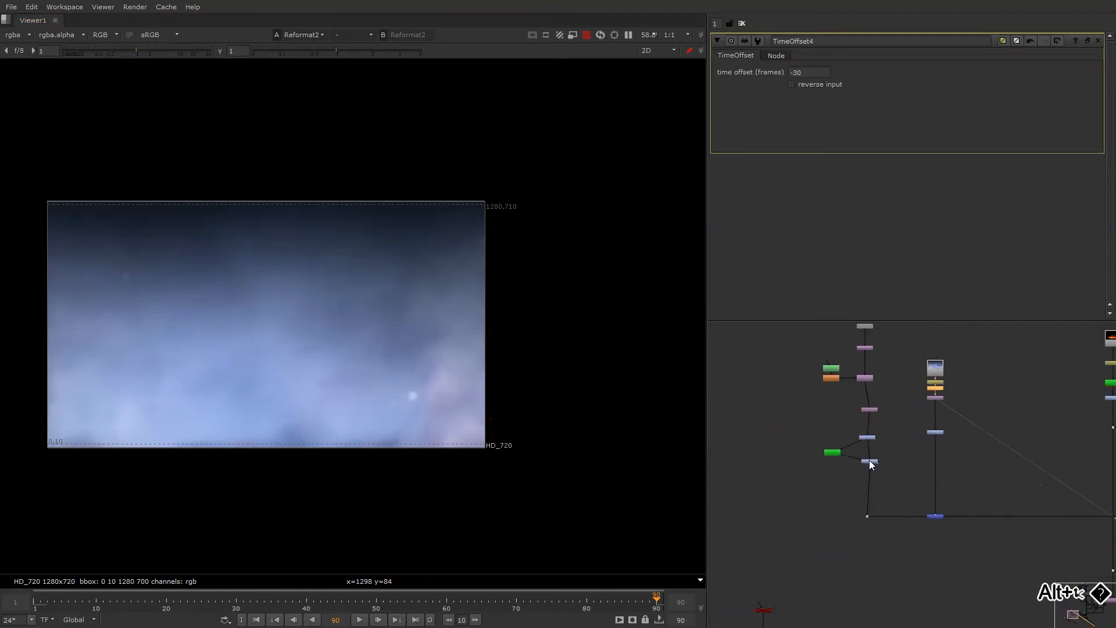
pyautogui.click(874, 466)
pyautogui.press('1')
pyautogui.doubleClick(874, 466)
pyautogui.moveTo(960, 520); pyautogui.dragTo(860, 487, button='middle')
pyautogui.click(883, 523)
pyautogui.press('1')
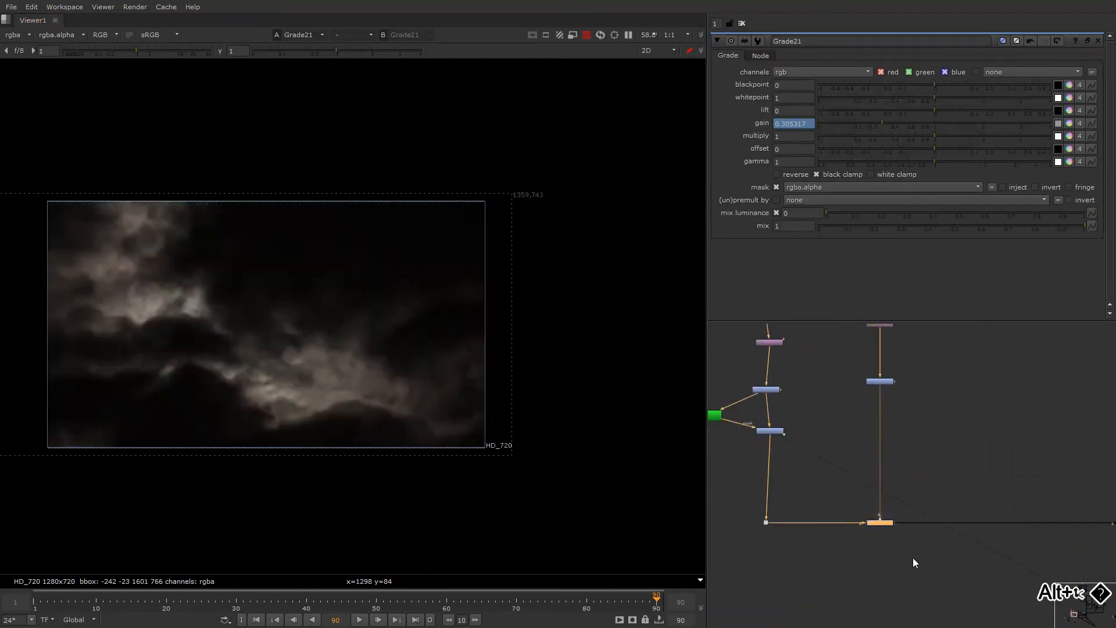
pyautogui.press('Tab')
pyautogui.write('de')
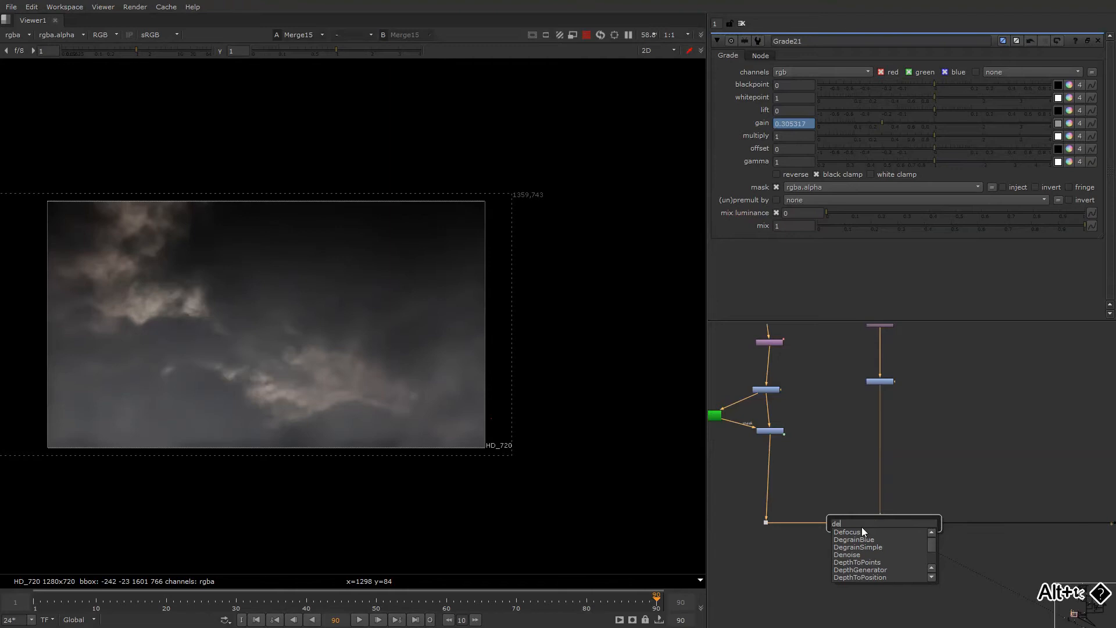
pyautogui.press('Escape')
# - Insert a Defocus after the clouds' last Grade and set its defocus to 10
pyautogui.click(774, 430)
pyautogui.press('1')
pyautogui.press('Tab')
pyautogui.write('de')
pyautogui.click(755, 440)
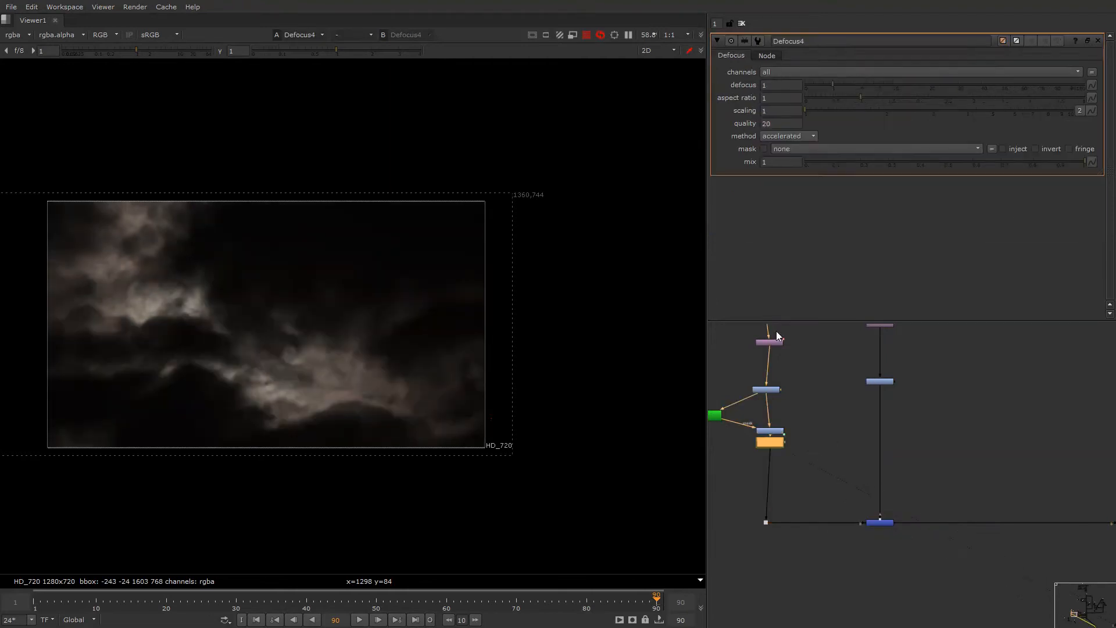
pyautogui.press('Return')
pyautogui.press('Return')
pyautogui.press('2')
# - Examine the full composite at the final Crop node to judge the defocused clouds behind the skull
pyautogui.rightClick(529, 225)
pyautogui.click(535, 241)
pyautogui.click(535, 241)
pyautogui.keyDown('alt'); pyautogui.moveTo(982, 387); pyautogui.dragTo(895, 372); pyautogui.keyUp('alt')
pyautogui.scroll(-8, 989, 378)
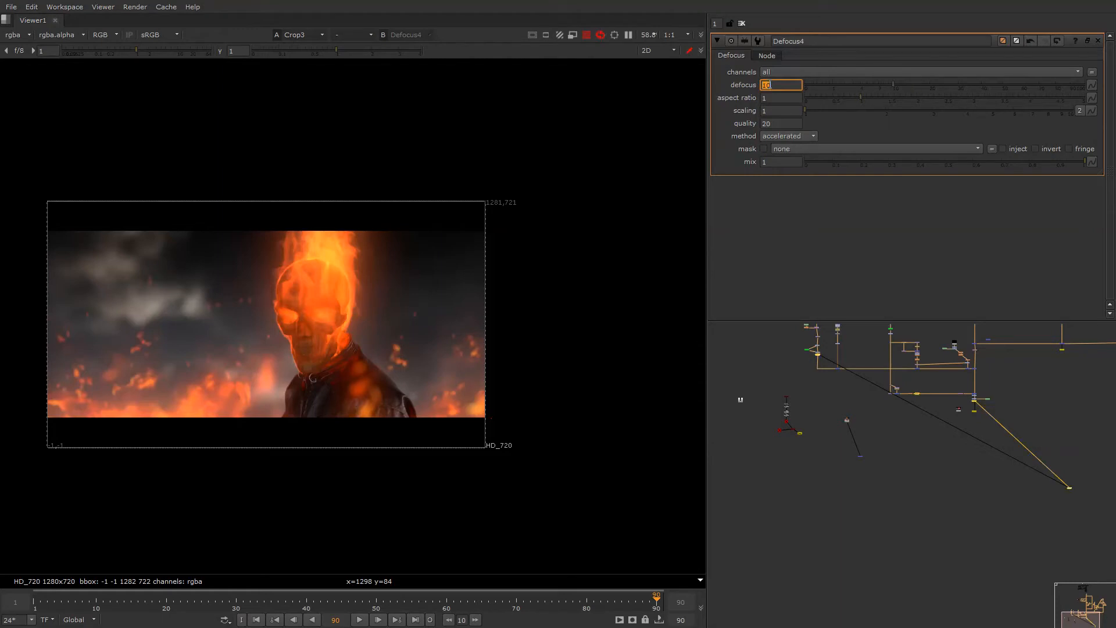
pyautogui.press('q')
pyautogui.press('q')
# - Open the screen merge that lays the fog over the clouds and set its mix to 0.12
pyautogui.keyDown('alt'); pyautogui.moveTo(927, 371); pyautogui.dragTo(912, 399); pyautogui.keyUp('alt')
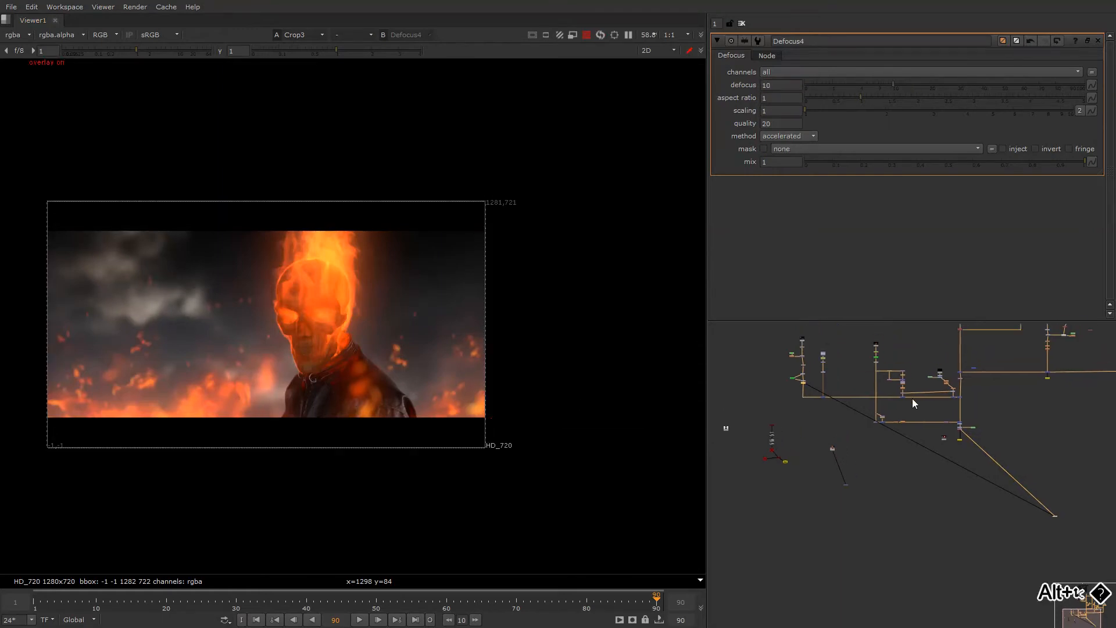
pyautogui.scroll(5, 819, 398)
pyautogui.click(831, 400)
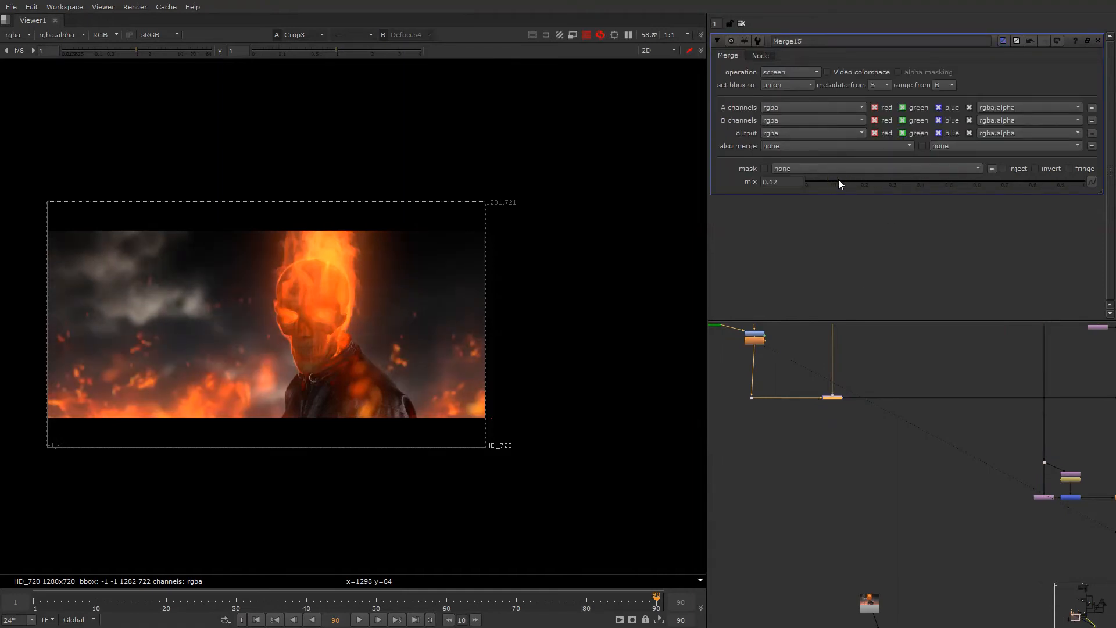
pyautogui.press('q')
pyautogui.press('q')
# - Open the Defocus2 node above the next background merge and set its defocus to 8.4
pyautogui.scroll(-6, 881, 389)
pyautogui.keyDown('alt'); pyautogui.moveTo(943, 395); pyautogui.dragTo(874, 410); pyautogui.keyUp('alt')
pyautogui.keyDown('alt'); pyautogui.moveTo(874, 409); pyautogui.dragTo(1024, 417, button='middle'); pyautogui.keyUp('alt')
pyautogui.click(863, 429)
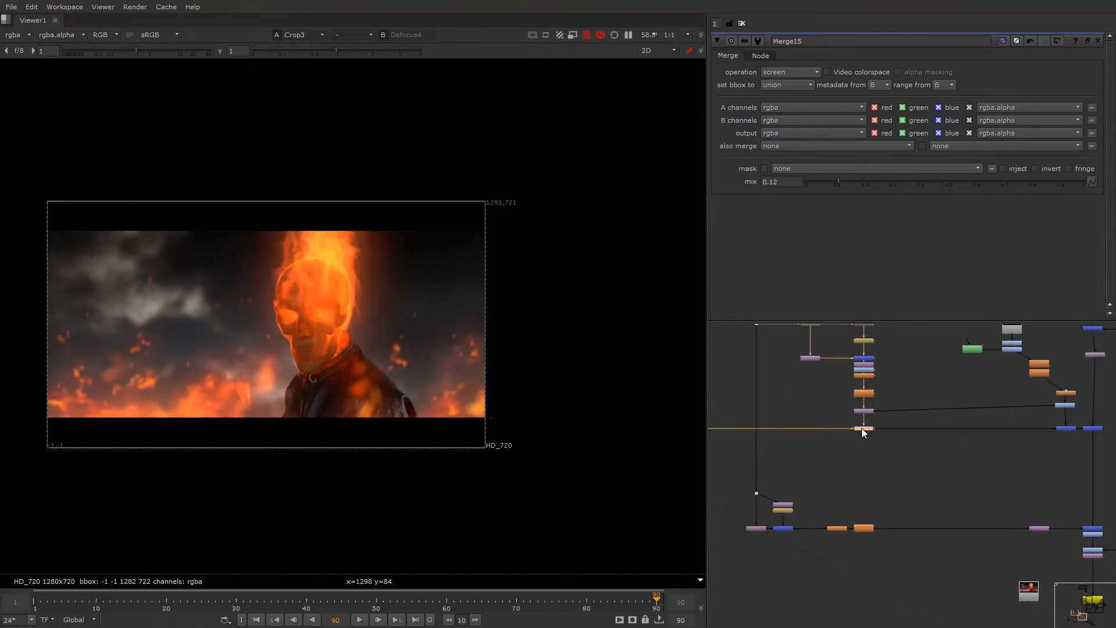
pyautogui.scroll(2, 868, 405)
pyautogui.doubleClick(869, 397)
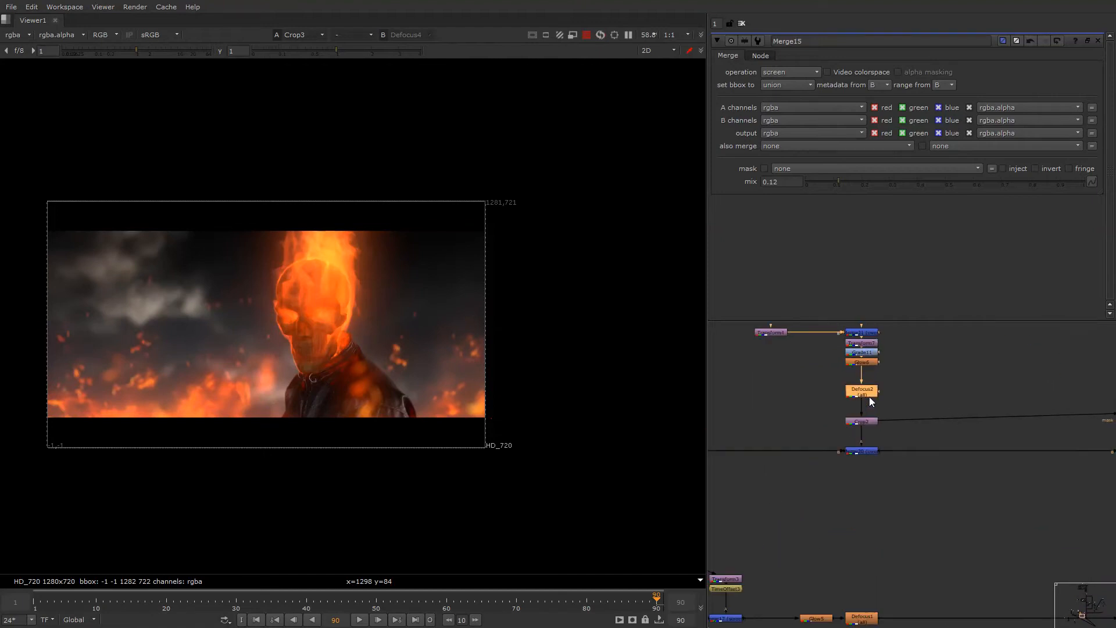
pyautogui.click(886, 85)
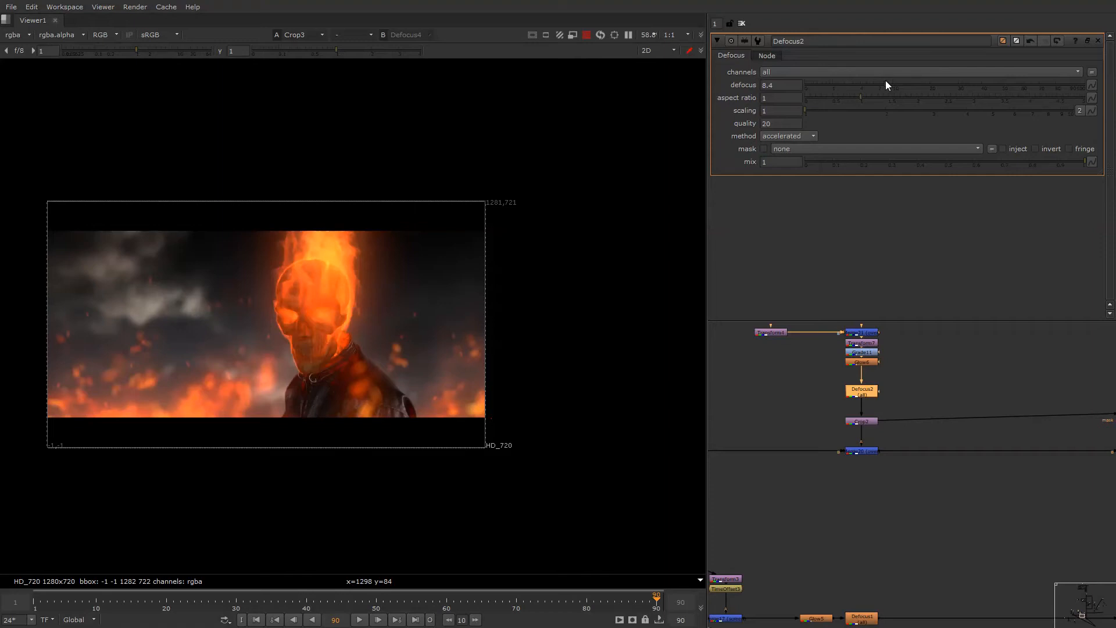
# - Undo the last defocus change on the Defocus2 node
pyautogui.hotkey('ctrl', 'z')
pyautogui.keyDown('alt'); pyautogui.moveTo(855, 375); pyautogui.dragTo(866, 406); pyautogui.keyUp('alt')
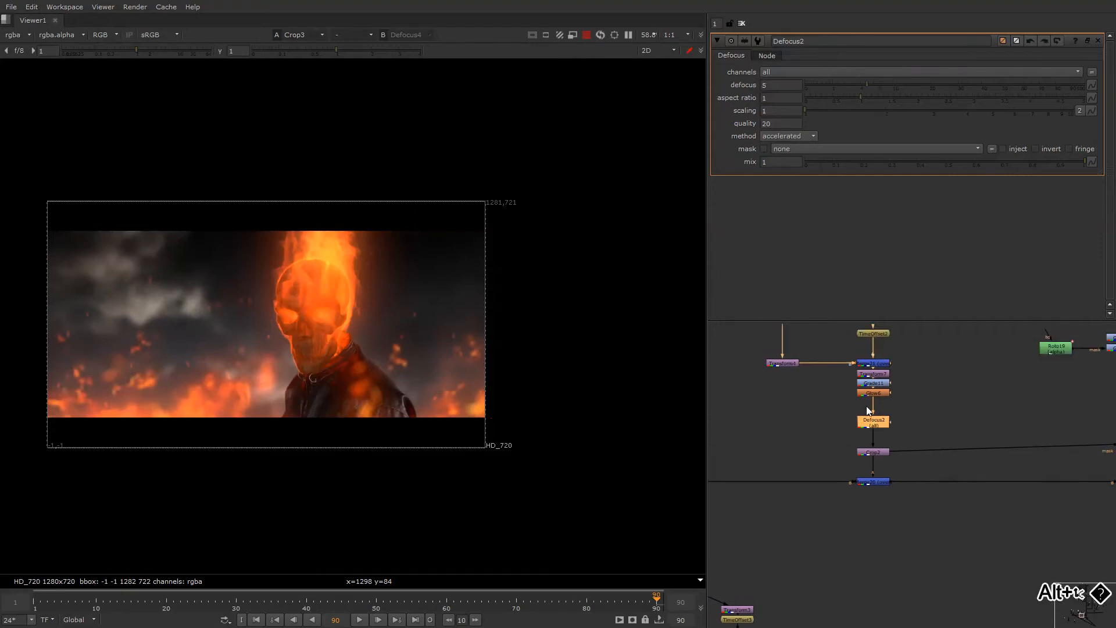
# - Open Transform7 on the background fire and try moving the flames to about x -122, y -9, judging them in the full composite
pyautogui.doubleClick(878, 376)
pyautogui.press('1')
pyautogui.keyDown('alt'); pyautogui.moveTo(254, 453); pyautogui.dragTo(357, 424); pyautogui.keyUp('alt')
pyautogui.moveTo(264, 443); pyautogui.dragTo(291, 396)
pyautogui.hotkey('ctrl', 'z')
pyautogui.hotkey('ctrl', 'z')
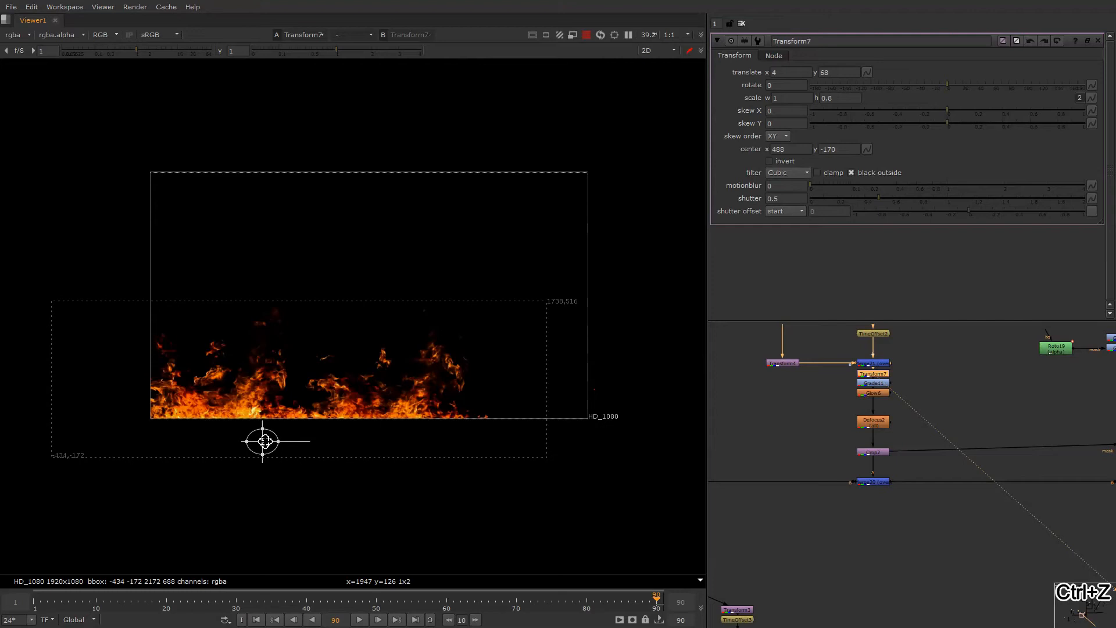
pyautogui.moveTo(262, 447); pyautogui.dragTo(263, 460)
pyautogui.press('1')
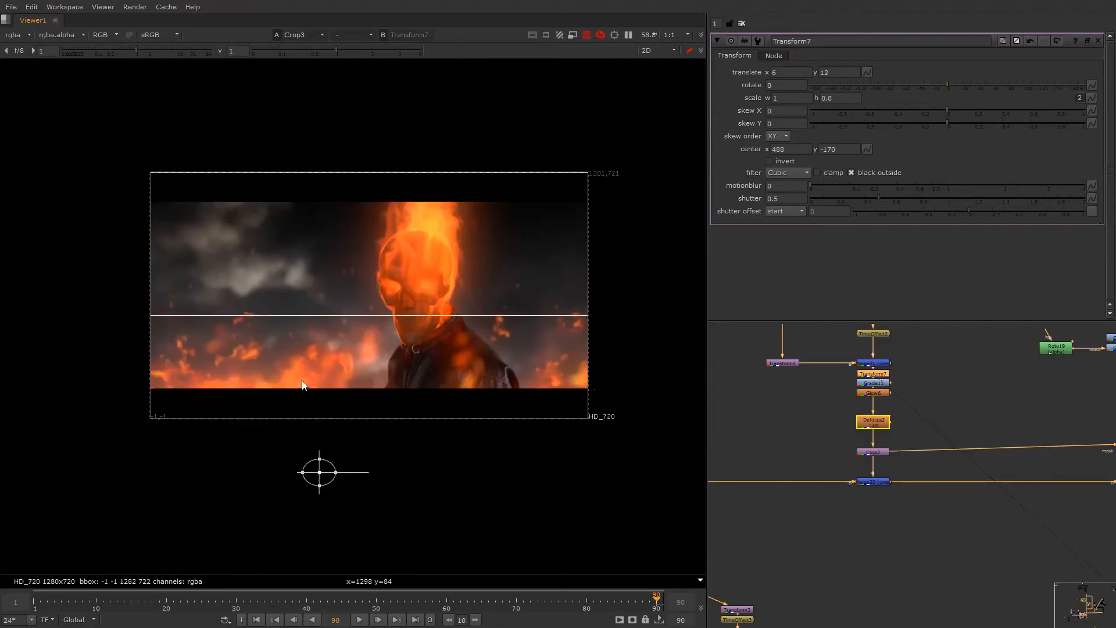
pyautogui.moveTo(324, 477); pyautogui.dragTo(280, 484)
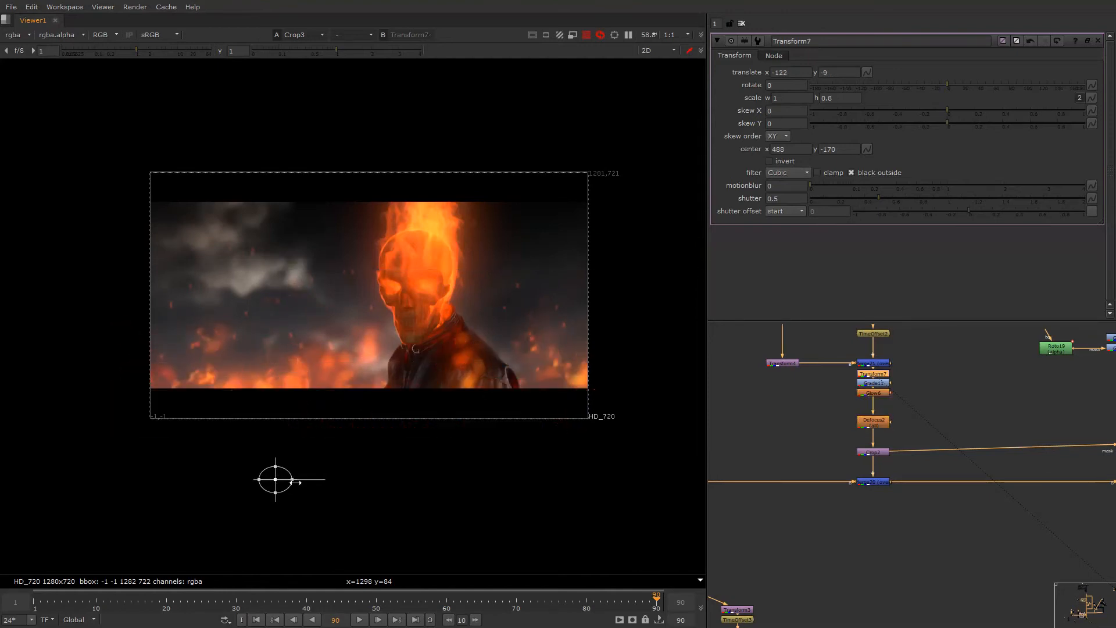
# - Make room below the background fire's Grade and try a Blur there, adjusting its size
pyautogui.moveTo(874, 392); pyautogui.dragTo(880, 408)
pyautogui.click(875, 384)
pyautogui.press('b')
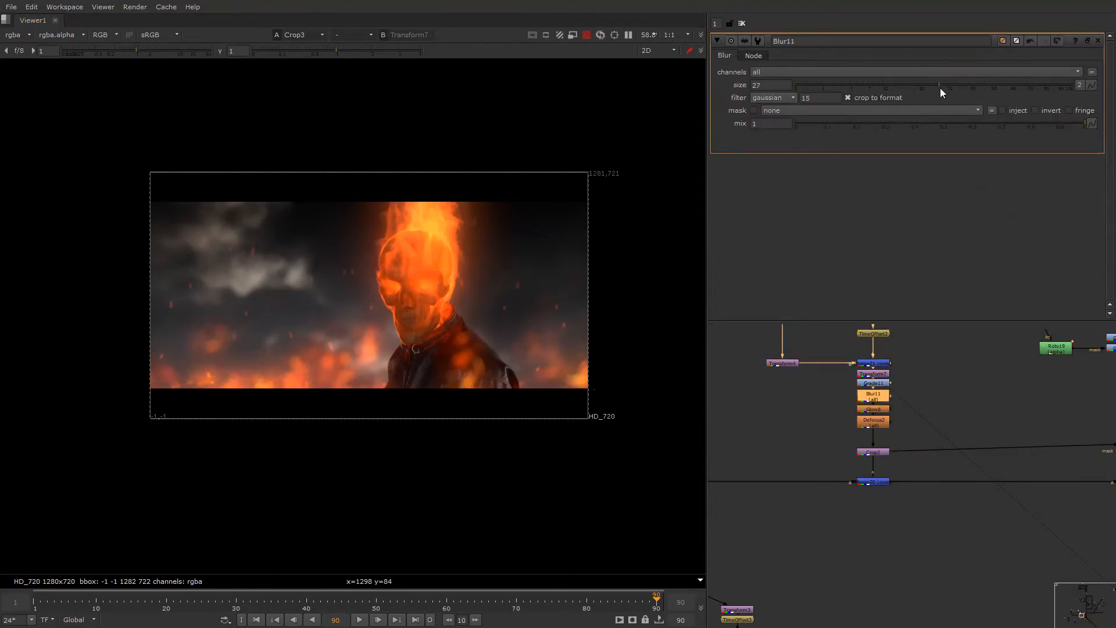
pyautogui.moveTo(940, 89); pyautogui.dragTo(871, 97)
pyautogui.press('o')
# - Reopen the background fire's Transform7, set its vertical scale to 0.7 and move the flames to about x -49, y 121
pyautogui.doubleClick(874, 373)
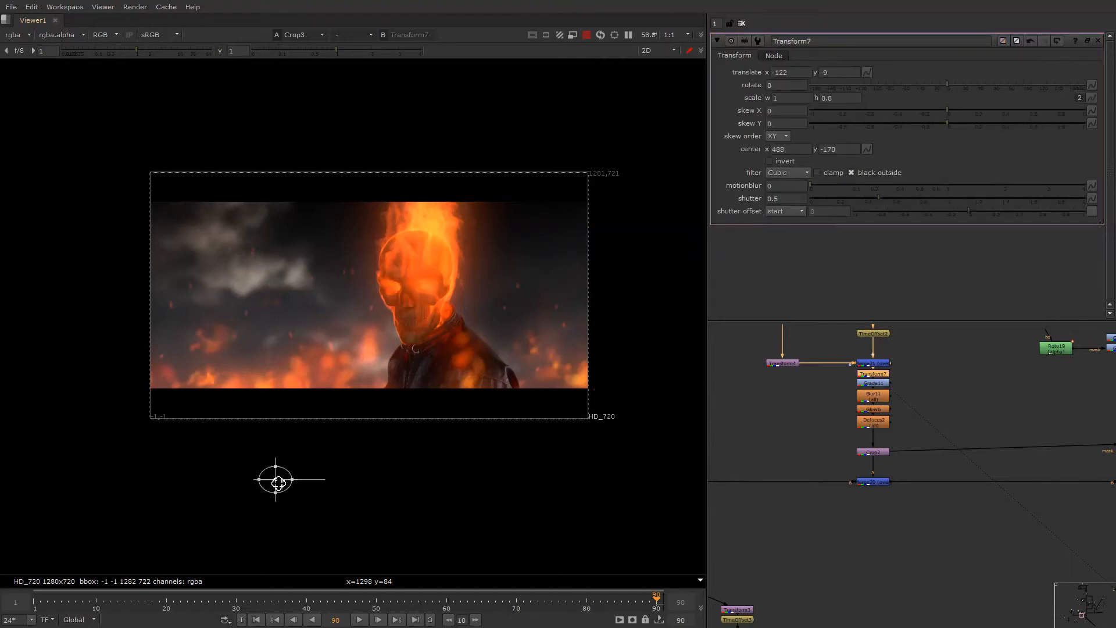
pyautogui.moveTo(277, 482); pyautogui.dragTo(302, 446)
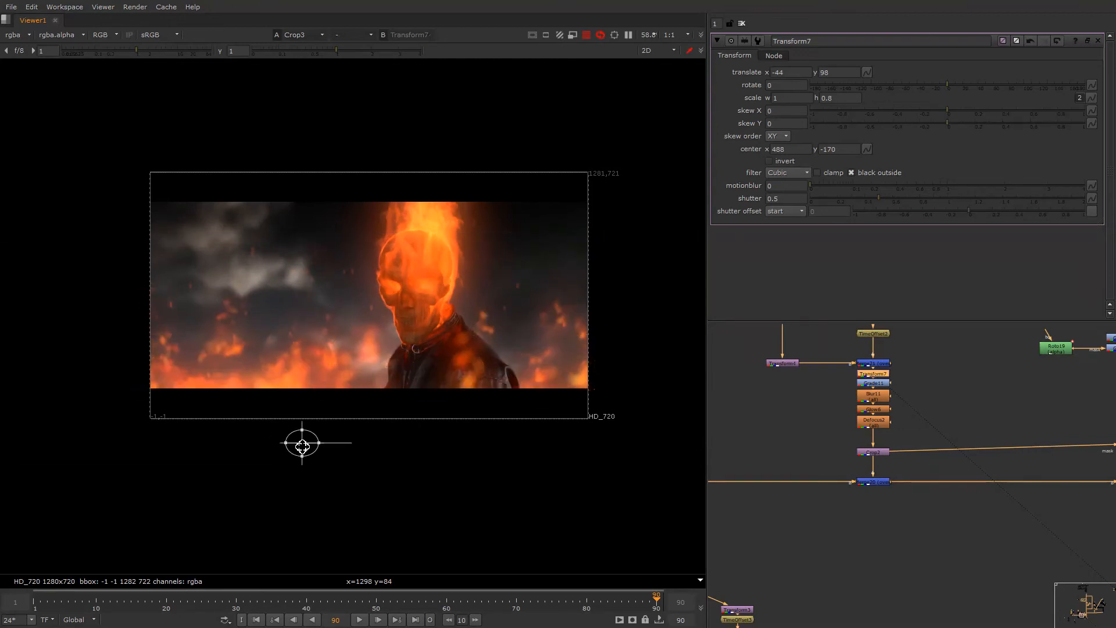
pyautogui.rightClick(447, 298)
pyautogui.click(446, 314)
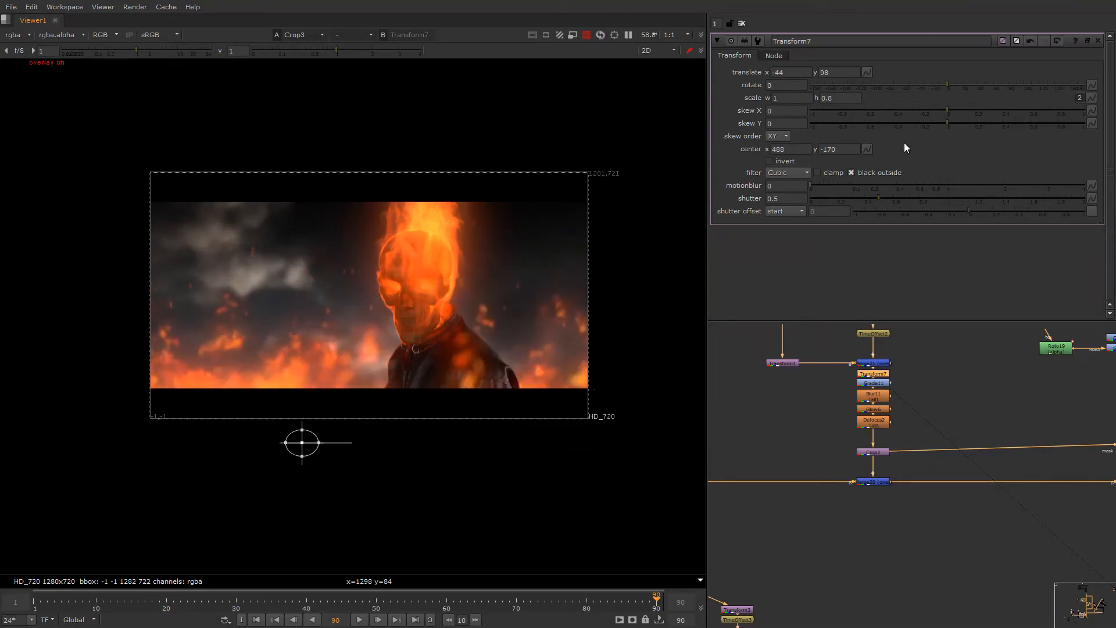
pyautogui.click(830, 98)
pyautogui.rightClick(406, 342)
pyautogui.click(406, 340)
pyautogui.moveTo(304, 443); pyautogui.dragTo(305, 435)
pyautogui.press('o')
pyautogui.press('o')
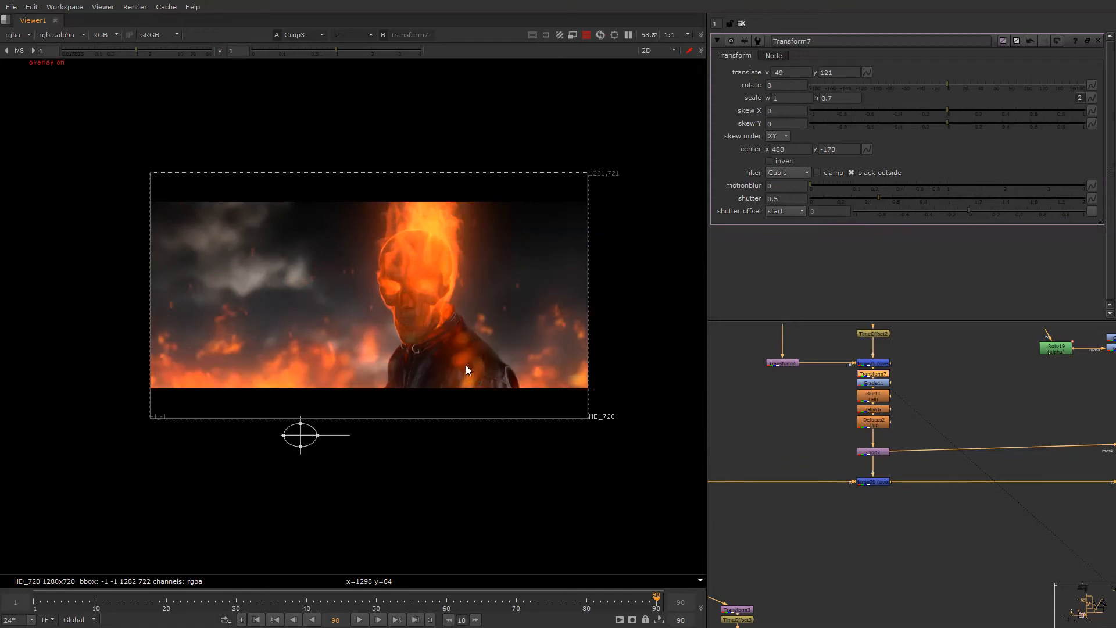
pyautogui.rightClick(391, 325)
pyautogui.click(391, 325)
# - Delete the Blur node between the background fire's Grade and Glow
pyautogui.click(877, 401)
pyautogui.press('Delete')
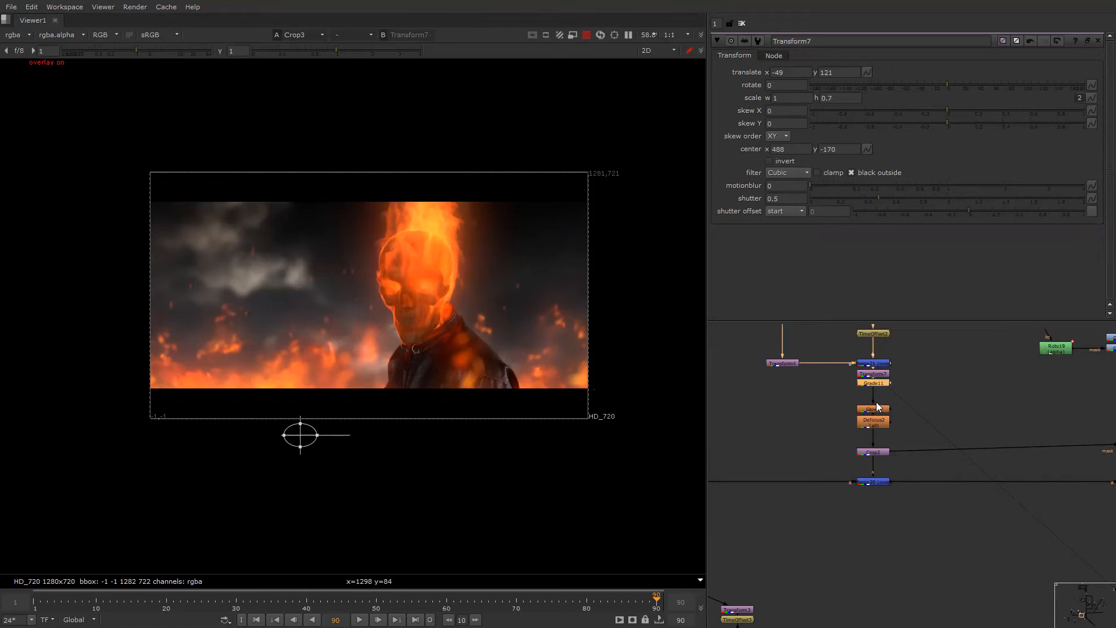
# - Try a defocus of 7 on the Defocus2 node, then return it to 5
pyautogui.doubleClick(882, 416)
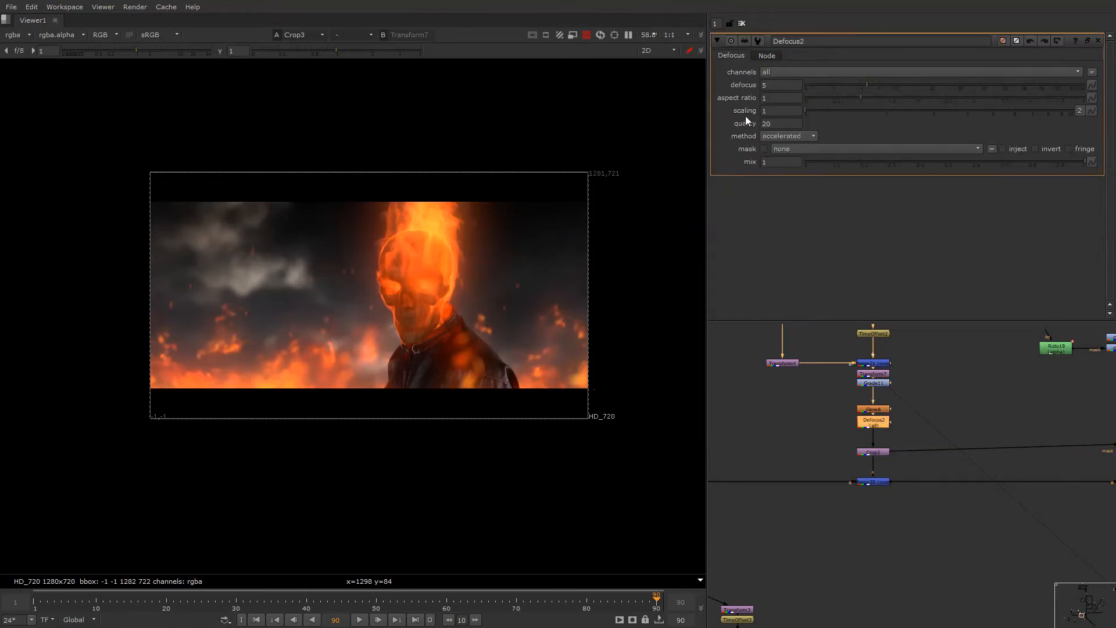
pyautogui.click(772, 83)
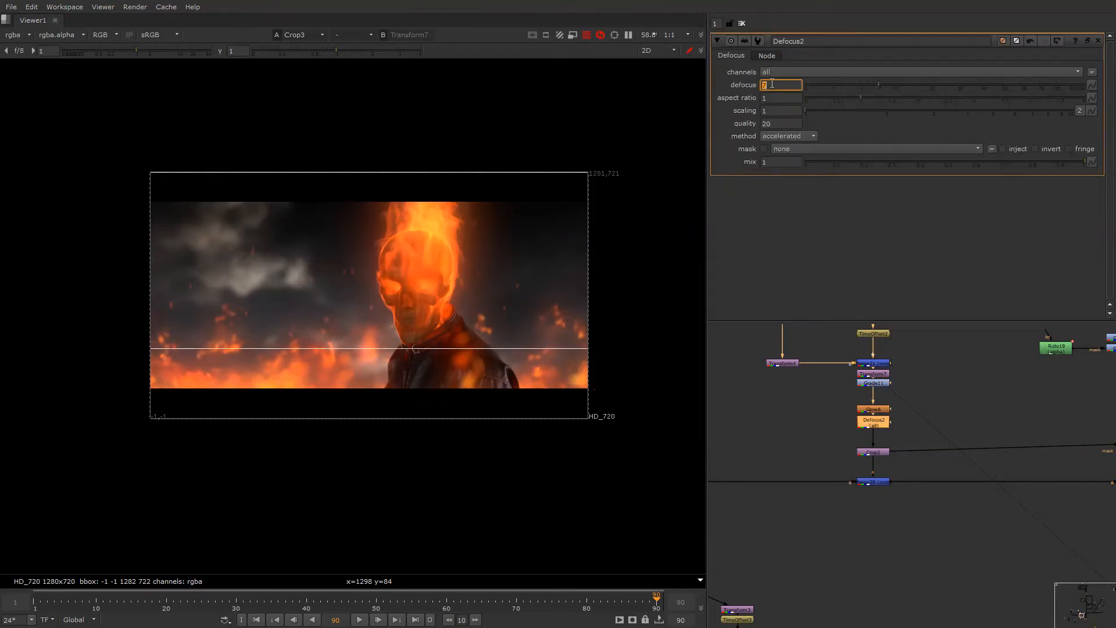
pyautogui.press('o')
pyautogui.press('o')
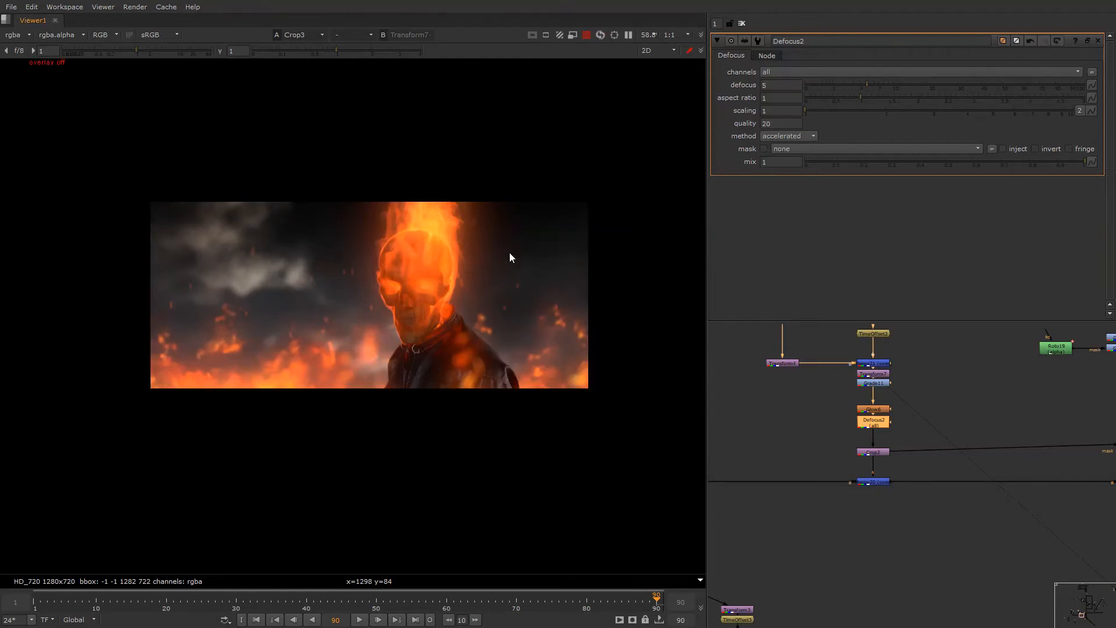
# - Display the jacket's Merge23 and add a Keyer node beside its branch
pyautogui.scroll(-3, 890, 440)
pyautogui.scroll(-2, 889, 437)
pyautogui.moveTo(967, 468); pyautogui.dragTo(881, 417, button='middle')
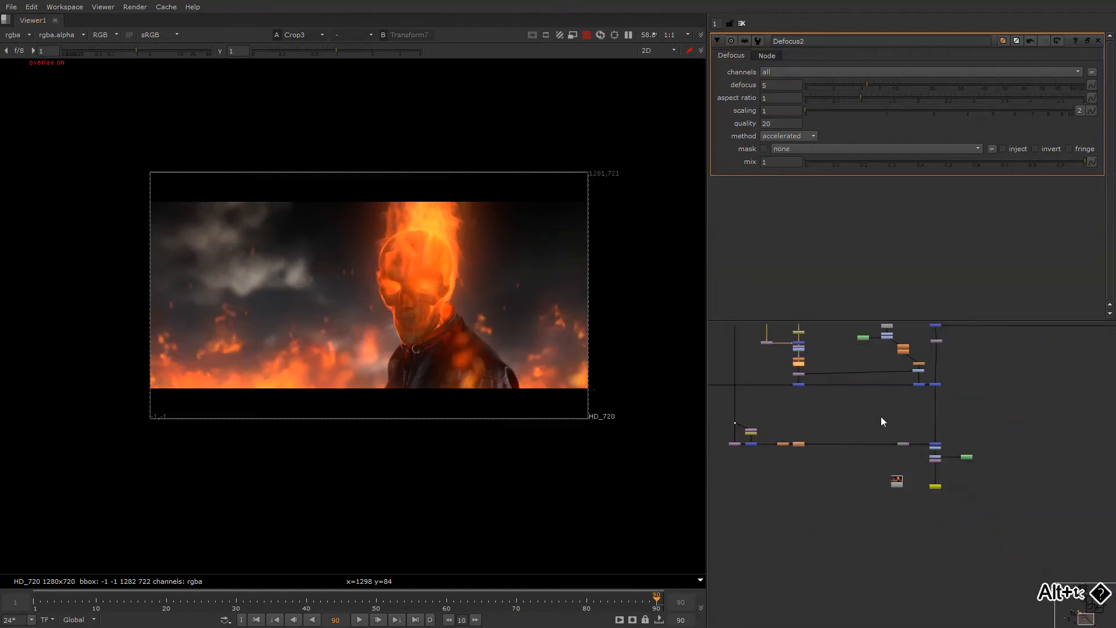
pyautogui.scroll(5, 867, 400)
pyautogui.scroll(4, 839, 470)
pyautogui.click(876, 469)
pyautogui.press('1')
pyautogui.keyDown('alt'); pyautogui.moveTo(876, 475); pyautogui.dragTo(808, 386); pyautogui.keyUp('alt')
pyautogui.press('Tab')
pyautogui.write('keyer')
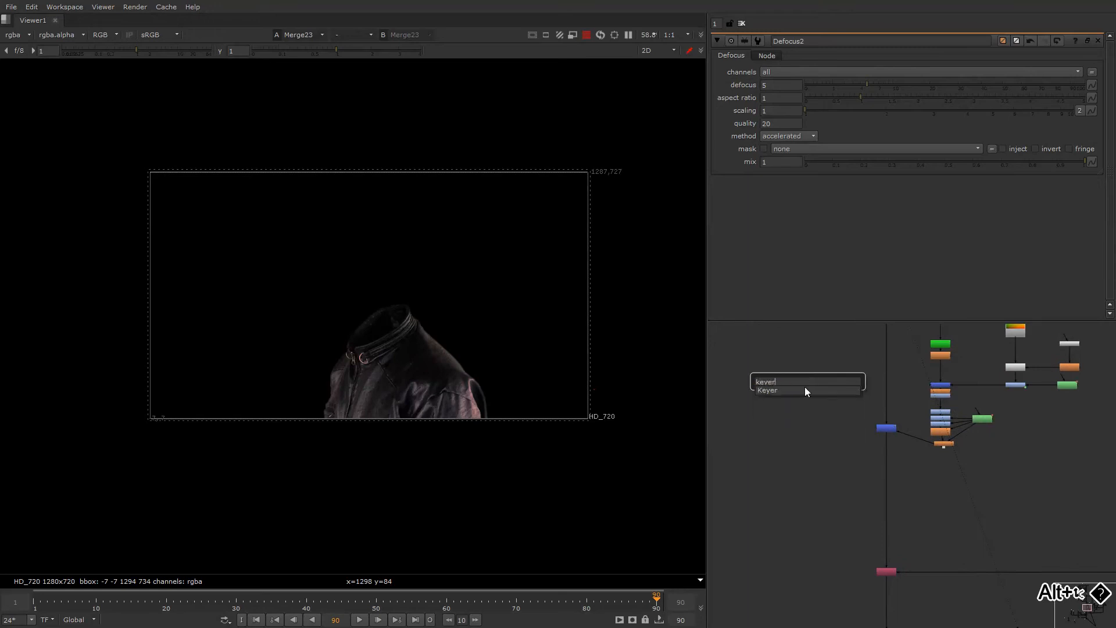
pyautogui.press('Return')
# - Connect the new Keyer's input to the jacket merge and display the Keyer in the viewer
pyautogui.click(800, 364)
pyautogui.moveTo(806, 380); pyautogui.dragTo(813, 519)
pyautogui.moveTo(813, 519); pyautogui.dragTo(865, 460)
pyautogui.moveTo(800, 507); pyautogui.dragTo(832, 372)
pyautogui.press('1')
# - Adjust the Keyer's range while viewing its alpha, and insert a Grade on the jacket branch masked by the Keyer
pyautogui.click(810, 385)
pyautogui.press('a')
pyautogui.moveTo(794, 178)
pyautogui.mouseDown()
pyautogui.moveTo(841, 194)
pyautogui.moveTo(802, 192)
pyautogui.mouseUp()
pyautogui.press('g')
pyautogui.moveTo(846, 392); pyautogui.dragTo(885, 393)
# - Add a Roto node beside the Keyer and draw a closed five-point Bezier around the jacket's collar opening
pyautogui.click(851, 367)
pyautogui.press('o')
pyautogui.moveTo(348, 315); pyautogui.dragTo(409, 296)
pyautogui.moveTo(409, 320); pyautogui.dragTo(360, 346)
pyautogui.moveTo(342, 341); pyautogui.dragTo(336, 334)
pyautogui.click(348, 315)
# - Select all points of the collar Bezier and extend its feather outward on every side
pyautogui.moveTo(266, 226); pyautogui.dragTo(431, 348)
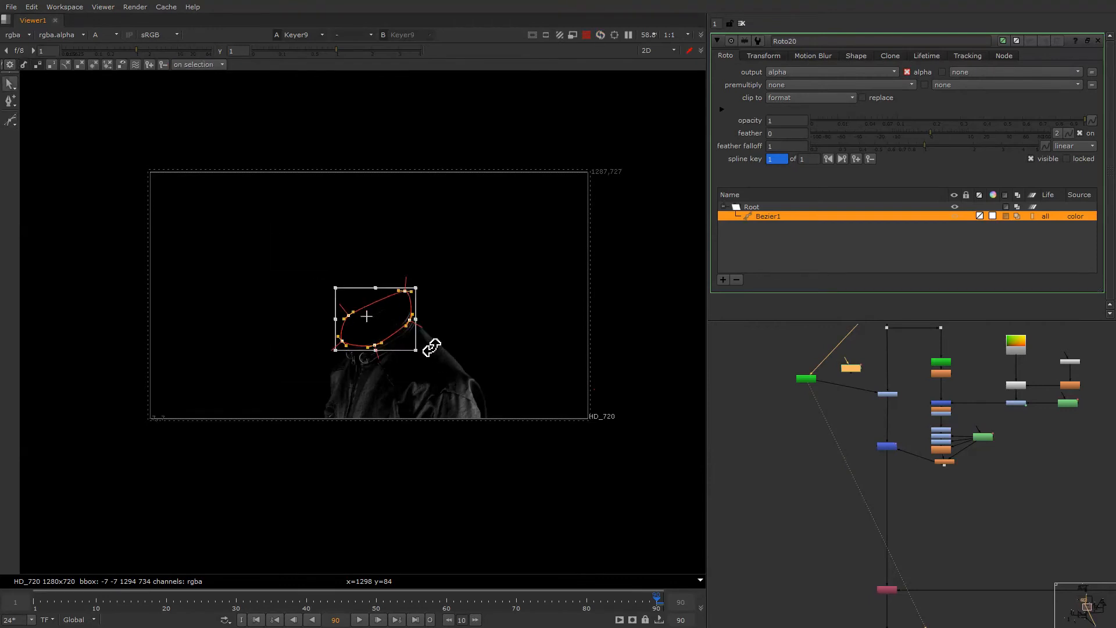
pyautogui.press('e')
pyautogui.press('e')
pyautogui.press('e')
pyautogui.press('e')
pyautogui.press('e')
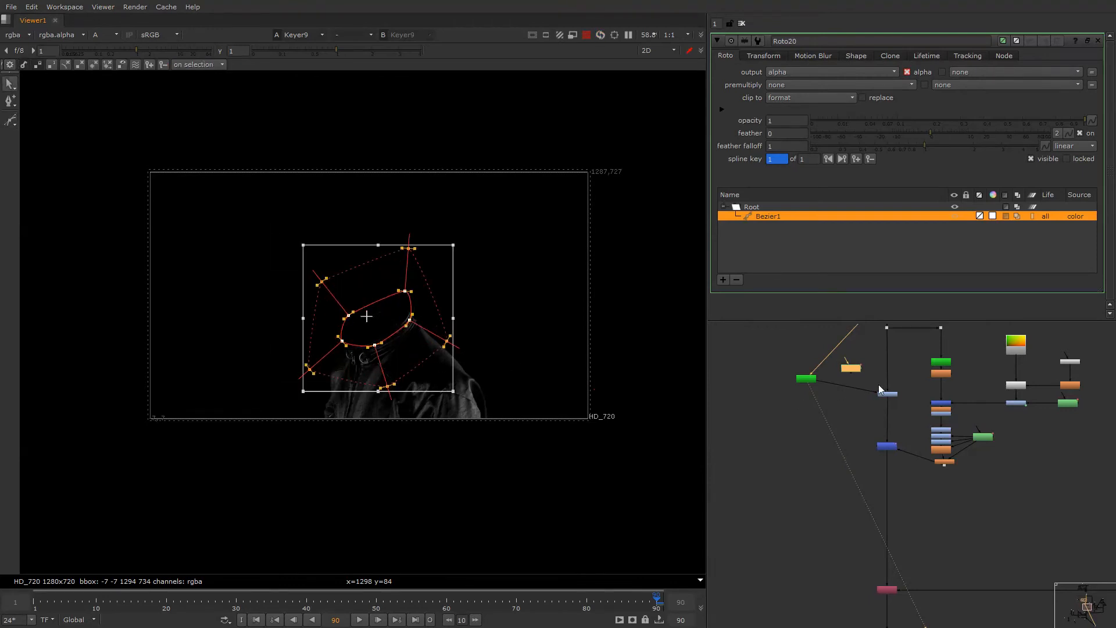
# - Insert a Merge on the connection between the Keyer and the Grade's mask
pyautogui.press('m')
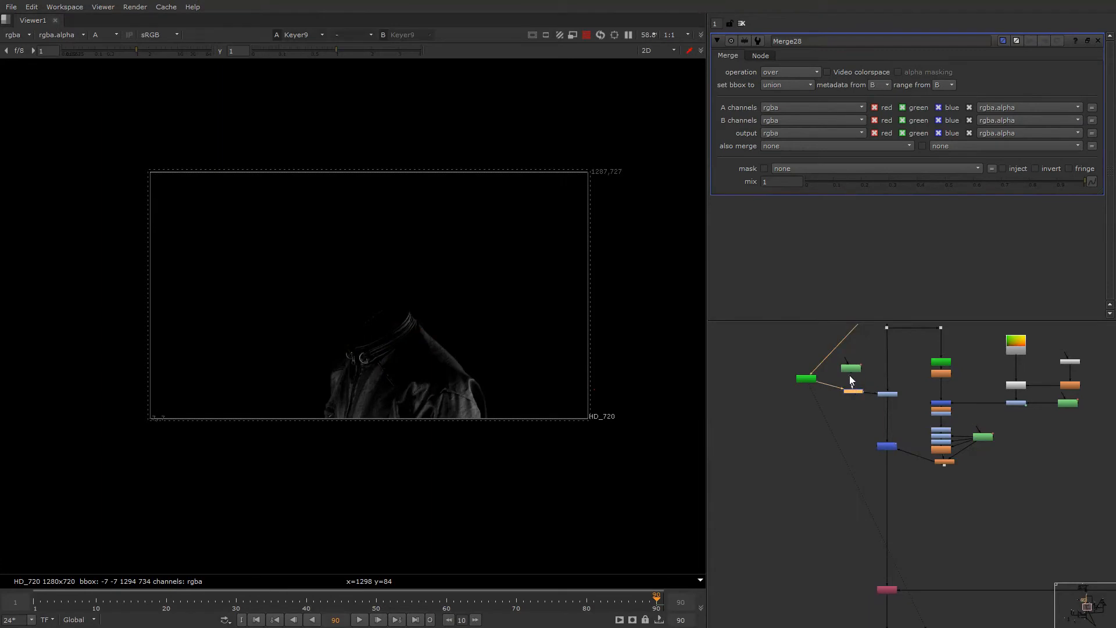
# - Show Grade24's output in full colour and lower its whitepoint to 0.185
pyautogui.doubleClick(887, 394)
pyautogui.press('1')
pyautogui.press('a')
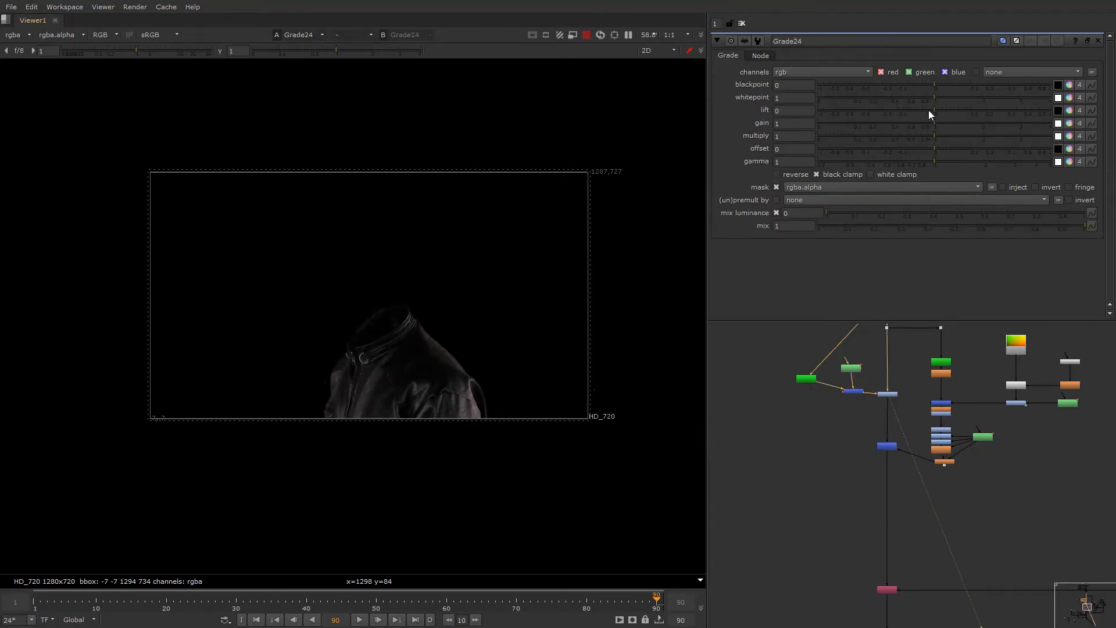
pyautogui.moveTo(920, 99); pyautogui.dragTo(869, 104)
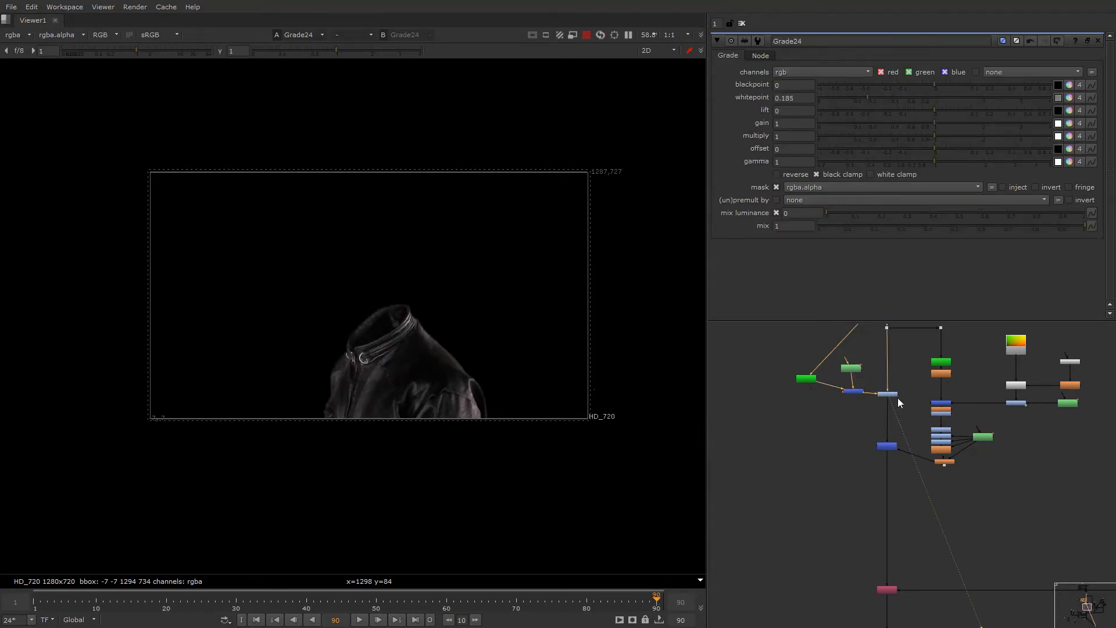
# - Set the operation of the merge joining the luminance keyer and Roto20 to mask, and view the final composite
pyautogui.scroll(3, 843, 396)
pyautogui.doubleClick(854, 387)
pyautogui.click(784, 72)
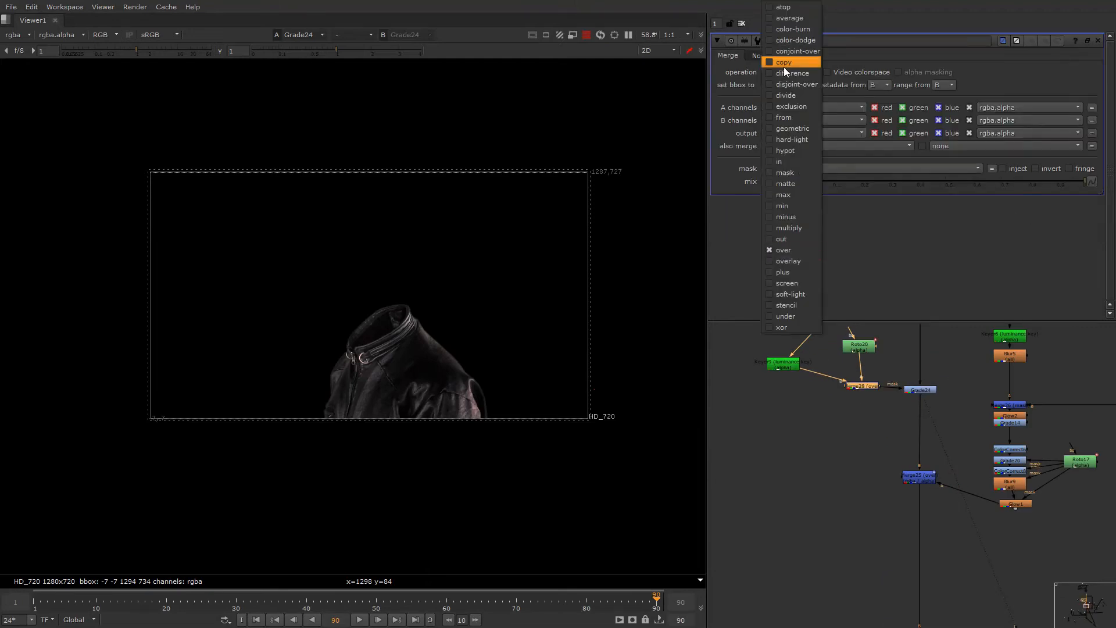
pyautogui.click(788, 174)
pyautogui.press('2')
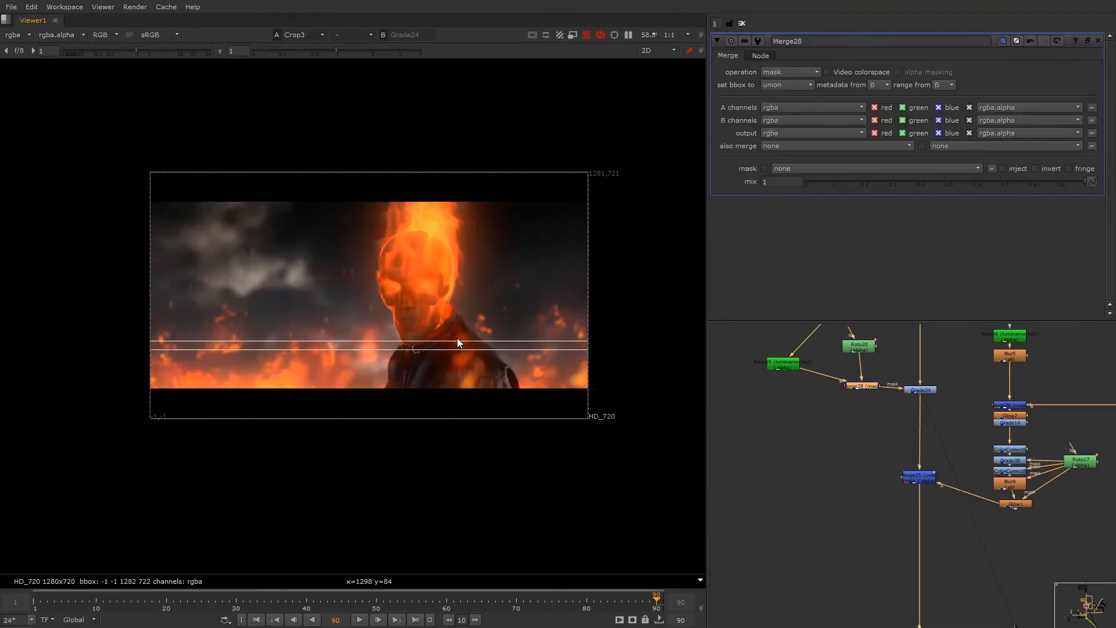
# - Lower Grade24's whitepoint to 0.05 and tint its gain orange, with green 0.476637 and blue 0.291357
pyautogui.doubleClick(926, 393)
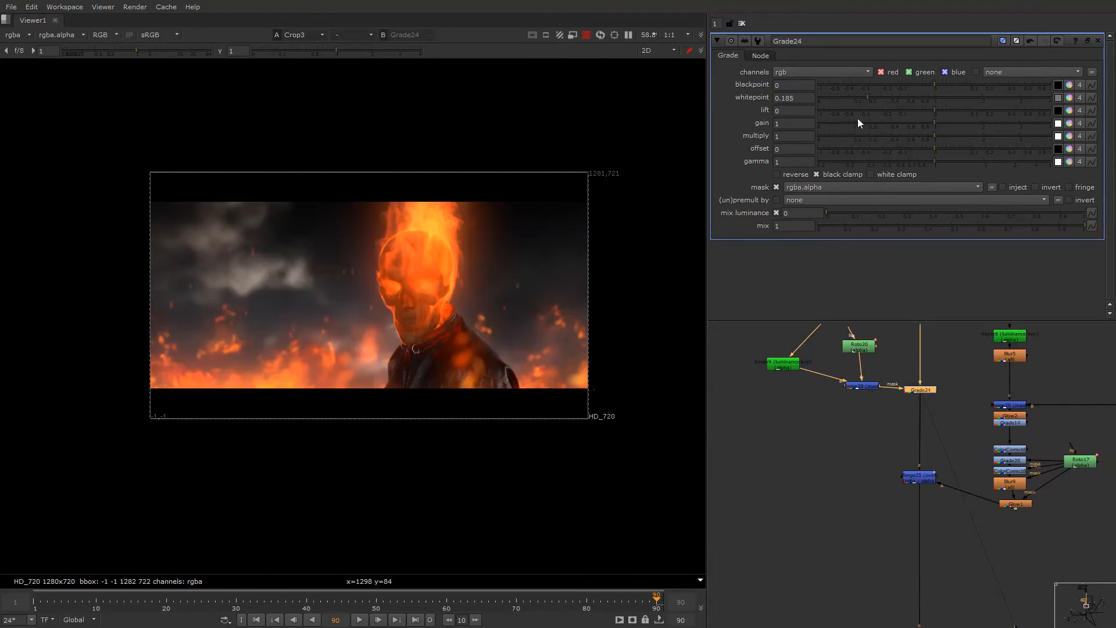
pyautogui.click(854, 101)
pyautogui.click(843, 101)
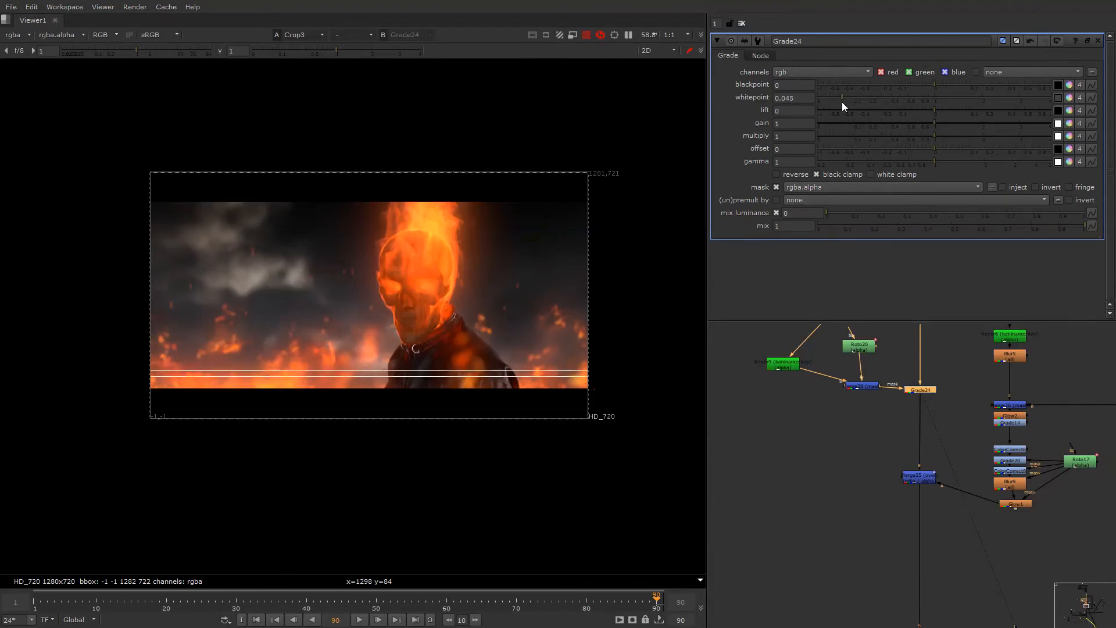
pyautogui.click(1069, 123)
pyautogui.moveTo(771, 155); pyautogui.dragTo(877, 122)
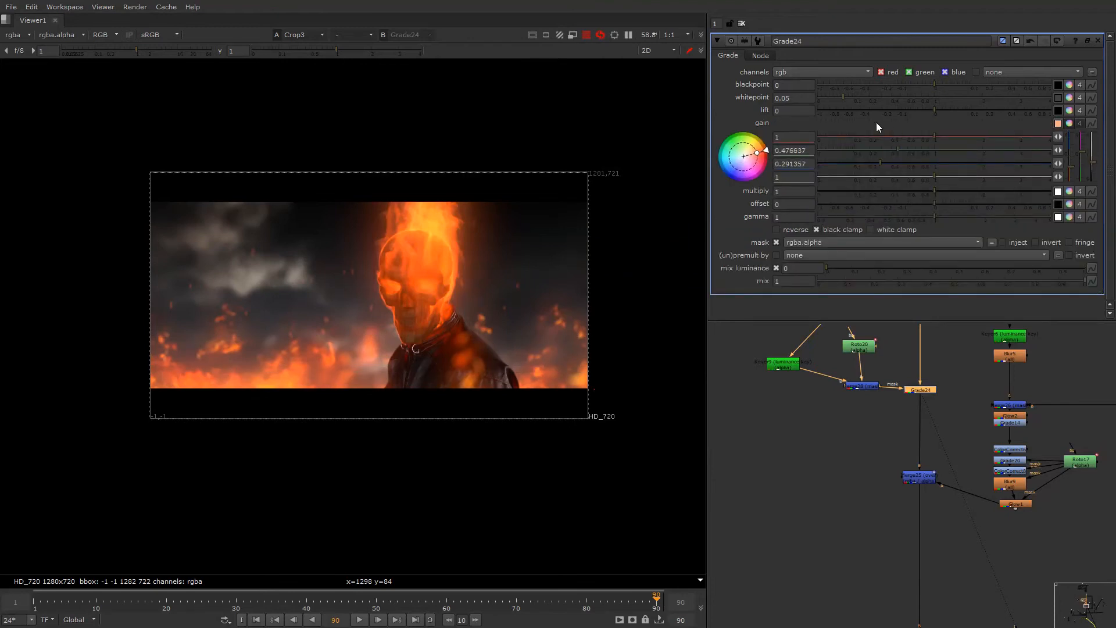
pyautogui.scroll(8, 442, 345)
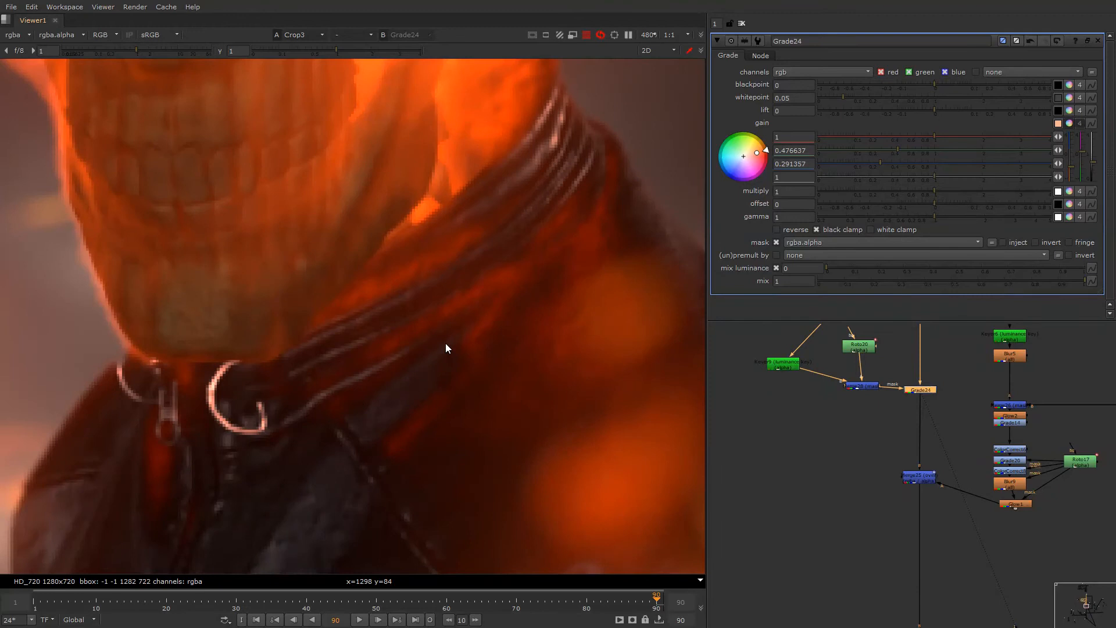
# - Duplicate the jacket's luminance keyer and feed the copy from a new dot on the original keyer's input pipe
pyautogui.click(795, 370)
pyautogui.hotkey('alt', 'c')
pyautogui.moveTo(794, 424); pyautogui.dragTo(784, 419)
pyautogui.click(798, 389)
pyautogui.keyDown('ctrl'); pyautogui.moveTo(860, 400); pyautogui.dragTo(840, 367); pyautogui.keyUp('ctrl')
pyautogui.moveTo(775, 408); pyautogui.dragTo(827, 370)
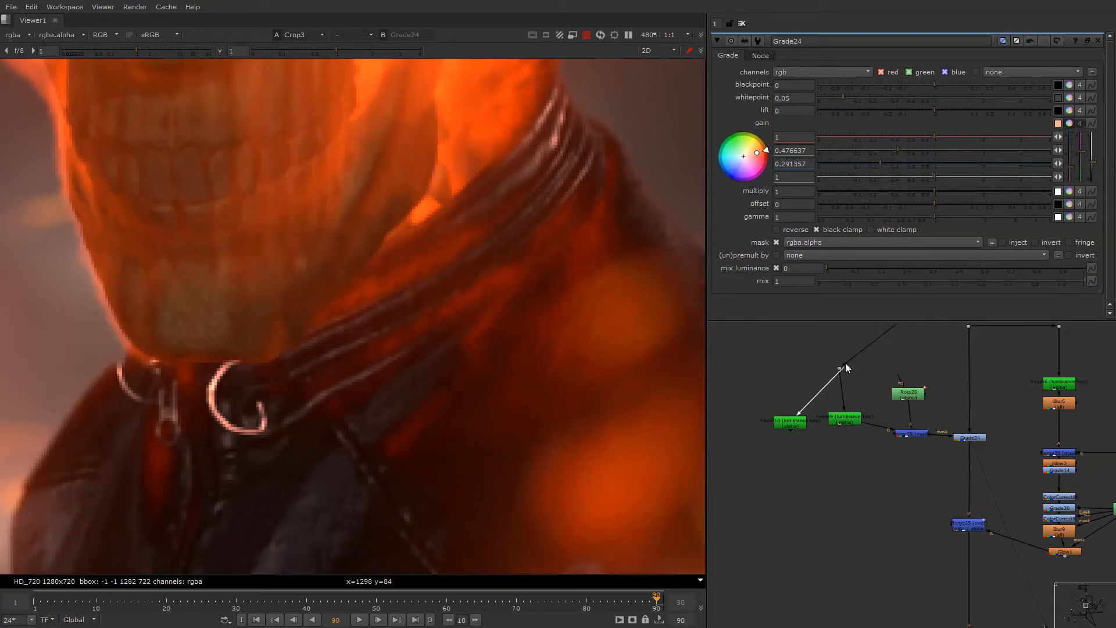
# - View the duplicated keyer's alpha and isolate the brightest jacket highlights with range A about 0.057 and B about 0.100
pyautogui.click(794, 425)
pyautogui.press('1')
pyautogui.doubleClick(794, 426)
pyautogui.press('a')
pyautogui.press('f')
pyautogui.keyDown('alt'); pyautogui.moveTo(330, 379); pyautogui.dragTo(360, 366, button='middle'); pyautogui.keyUp('alt')
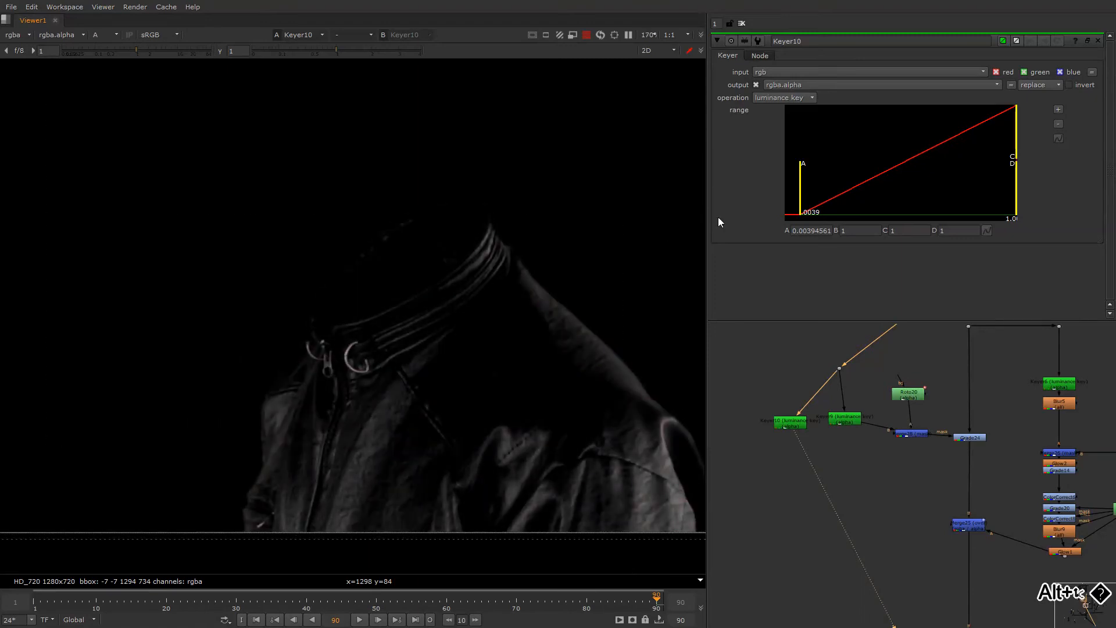
pyautogui.moveTo(802, 202); pyautogui.dragTo(842, 217)
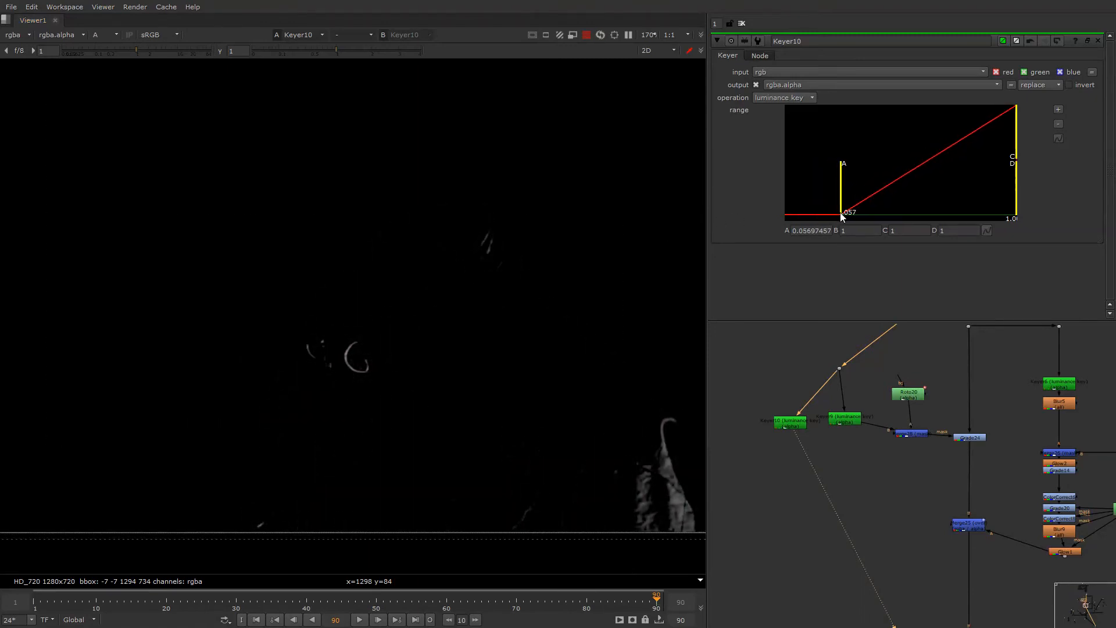
pyautogui.click(1018, 156)
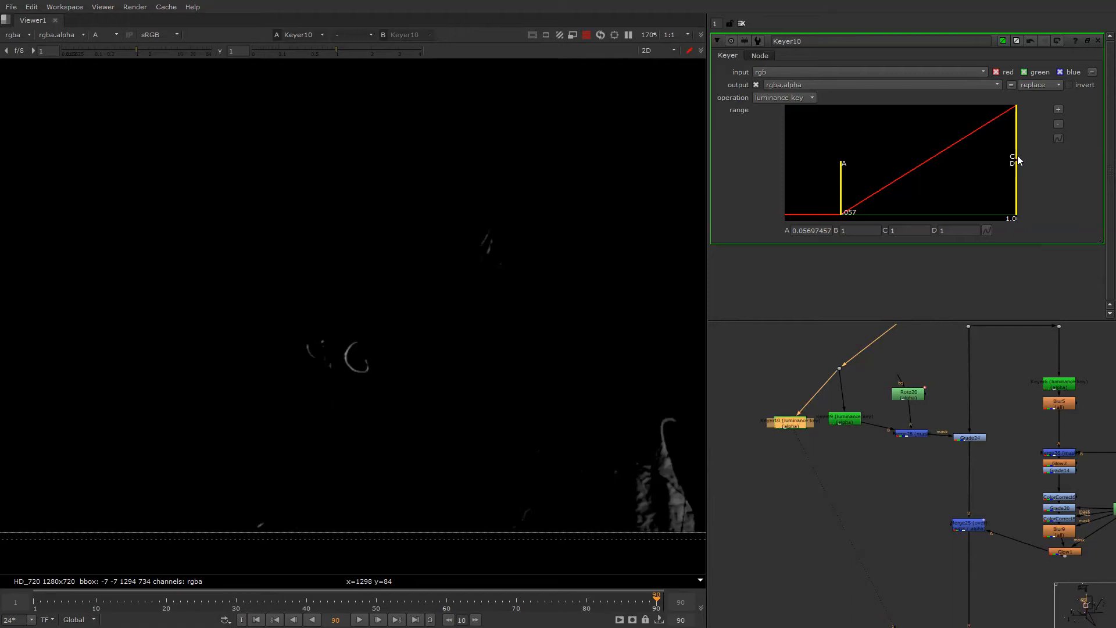
pyautogui.moveTo(1016, 159); pyautogui.dragTo(854, 161)
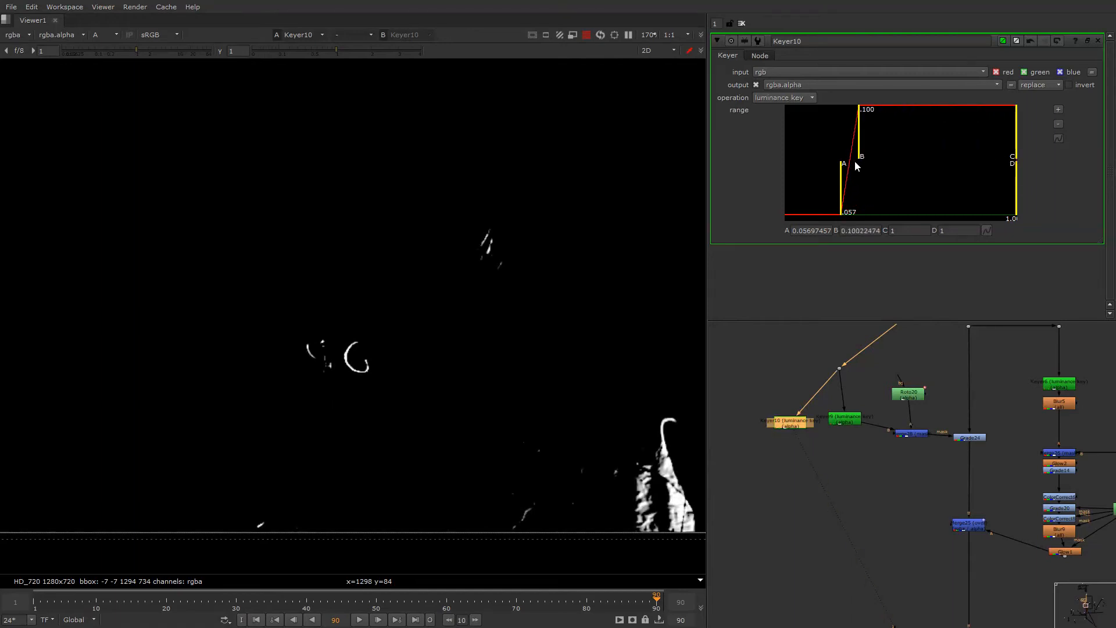
# - Merge the two luminance keyers ahead of the existing mask merge, using the stencil operation
pyautogui.click(853, 442)
pyautogui.press('m')
pyautogui.moveTo(860, 448); pyautogui.dragTo(831, 472)
pyautogui.moveTo(817, 458)
pyautogui.mouseDown()
pyautogui.moveTo(801, 437)
pyautogui.moveTo(839, 455)
pyautogui.mouseUp()
pyautogui.press('1')
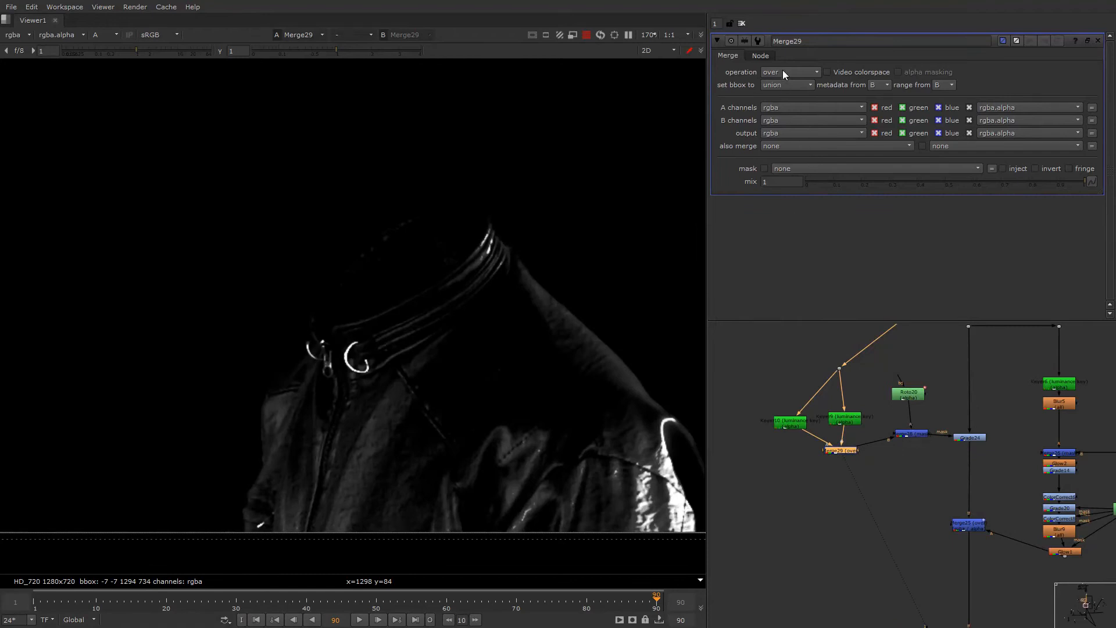
pyautogui.click(782, 70)
pyautogui.click(797, 302)
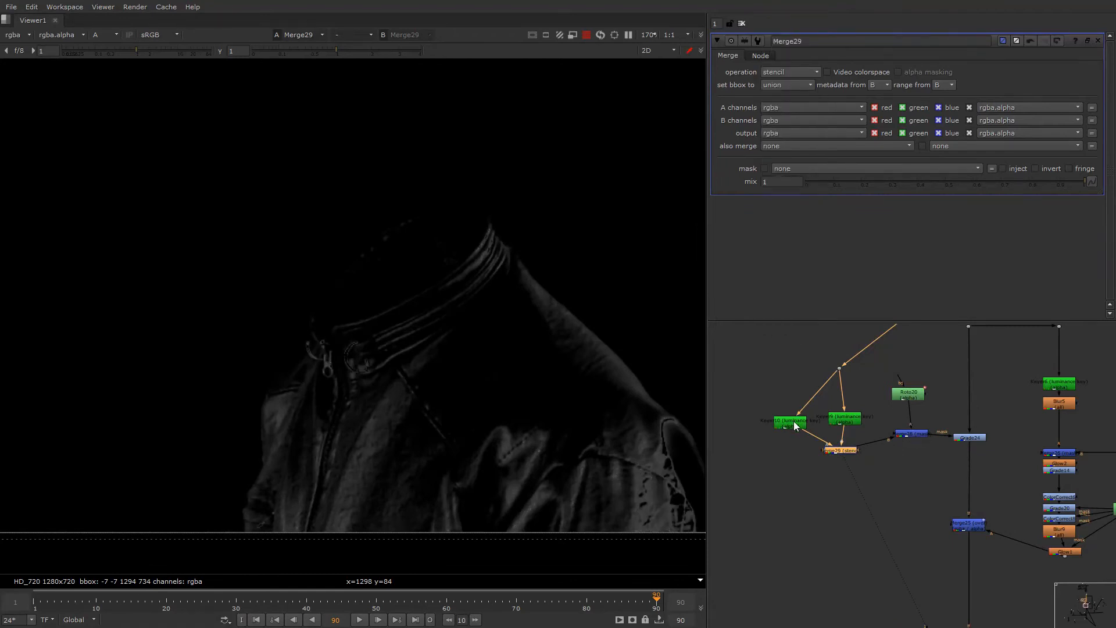
# - Add a FilterErode of size -1 after the duplicated keyer
pyautogui.click(795, 425)
pyautogui.press('Tab')
pyautogui.write('erode')
pyautogui.press('Return')
pyautogui.doubleClick(785, 85)
pyautogui.write('-1')
pyautogui.press('Return')
# - View Grade24's output and lower its whitepoint to 0.006
pyautogui.press('2')
pyautogui.moveTo(523, 254); pyautogui.dragTo(505, 320)
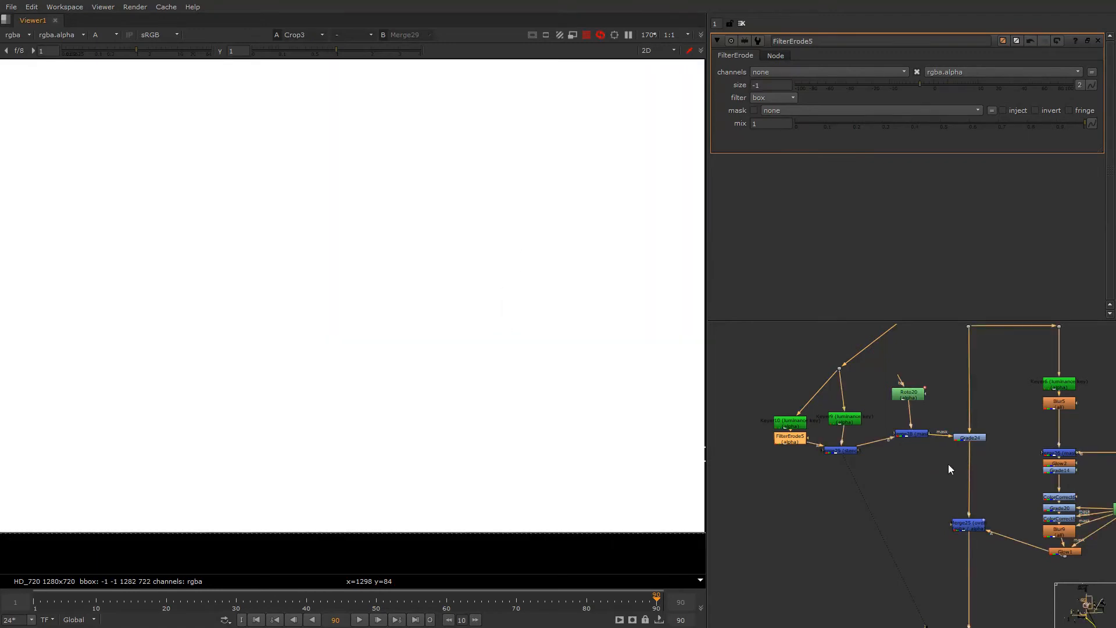
pyautogui.click(975, 438)
pyautogui.press('1')
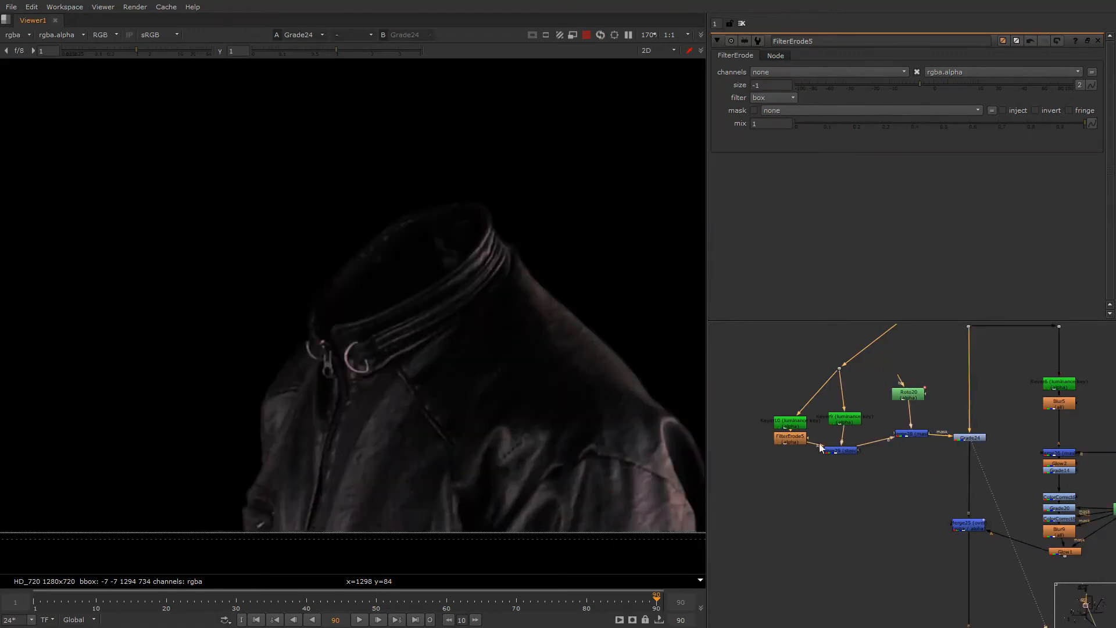
pyautogui.doubleClick(970, 441)
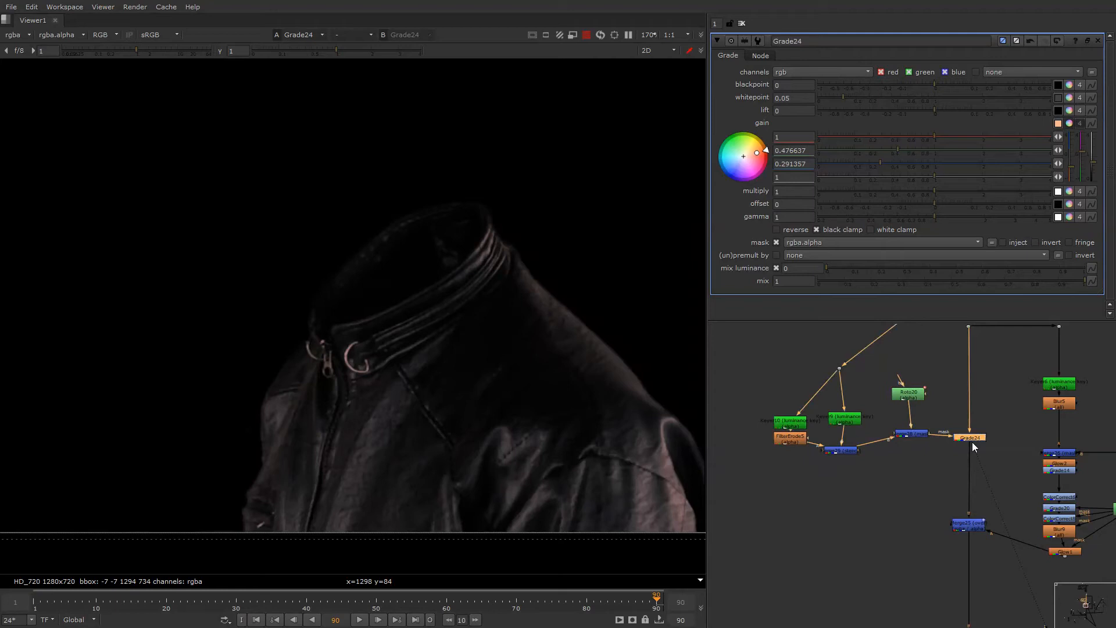
pyautogui.click(828, 99)
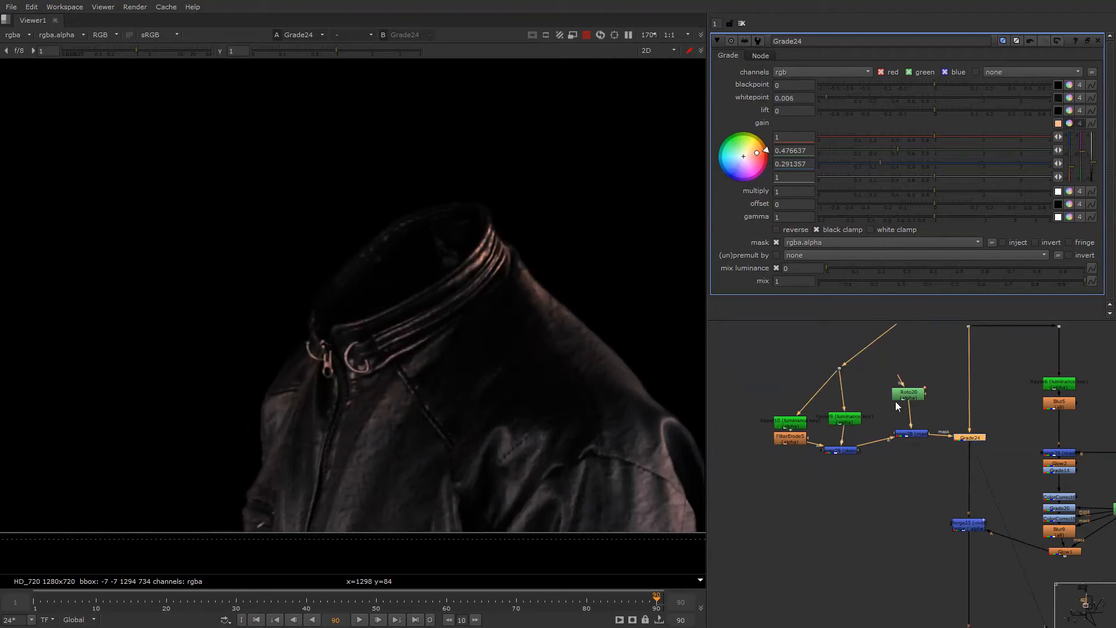
# - Widen the original jacket keyer's range to A about 0.0004 and B about 0.391, and view the final composite
pyautogui.doubleClick(845, 419)
pyautogui.moveTo(806, 189)
pyautogui.mouseDown()
pyautogui.moveTo(793, 188)
pyautogui.moveTo(795, 199)
pyautogui.mouseUp()
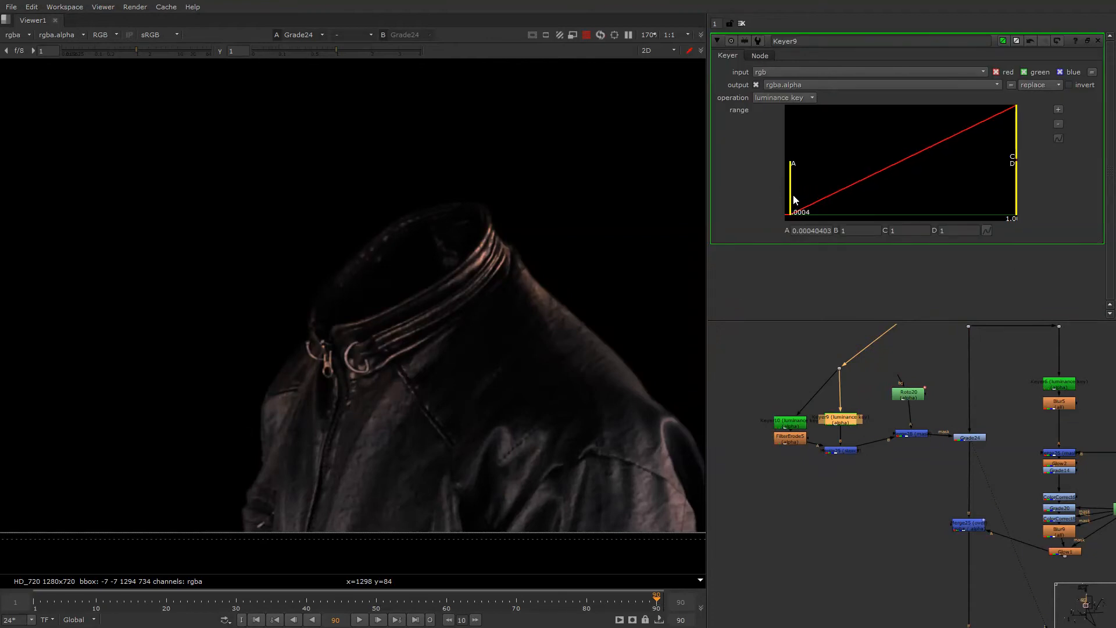
pyautogui.moveTo(1016, 162); pyautogui.dragTo(930, 160)
pyautogui.press('1')
pyautogui.press('f')
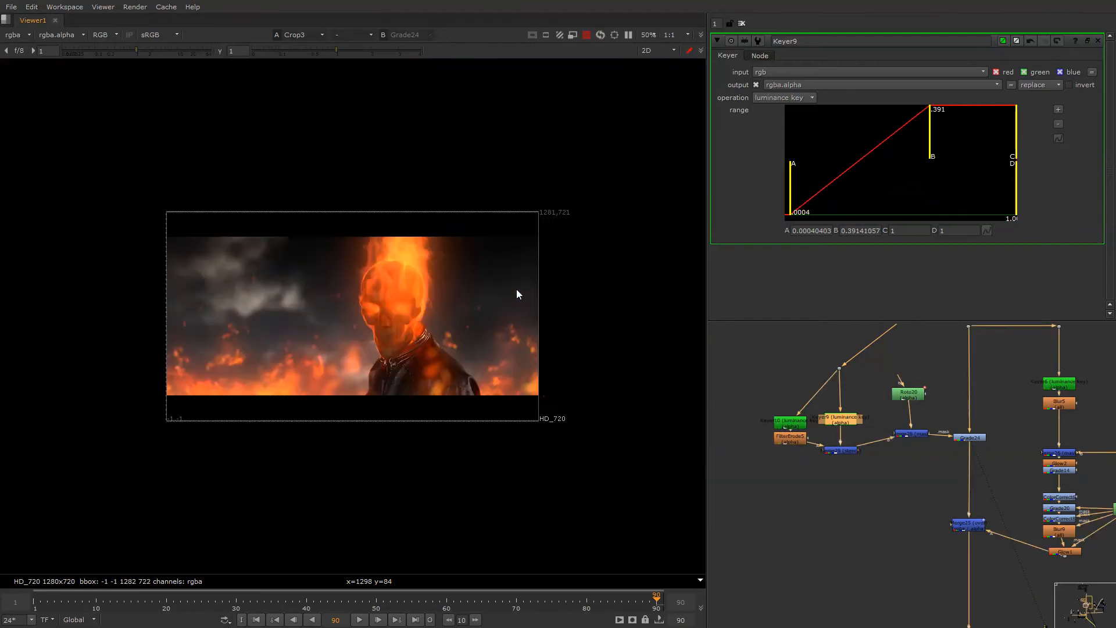
# - Set Grade24's whitepoint to 0.05 and deepen its orange gain to green 0.127429 and blue 0
pyautogui.scroll(8, 430, 354)
pyautogui.keyDown('alt'); pyautogui.moveTo(862, 431); pyautogui.dragTo(867, 408); pyautogui.keyUp('alt')
pyautogui.click(965, 421)
pyautogui.doubleClick(965, 419)
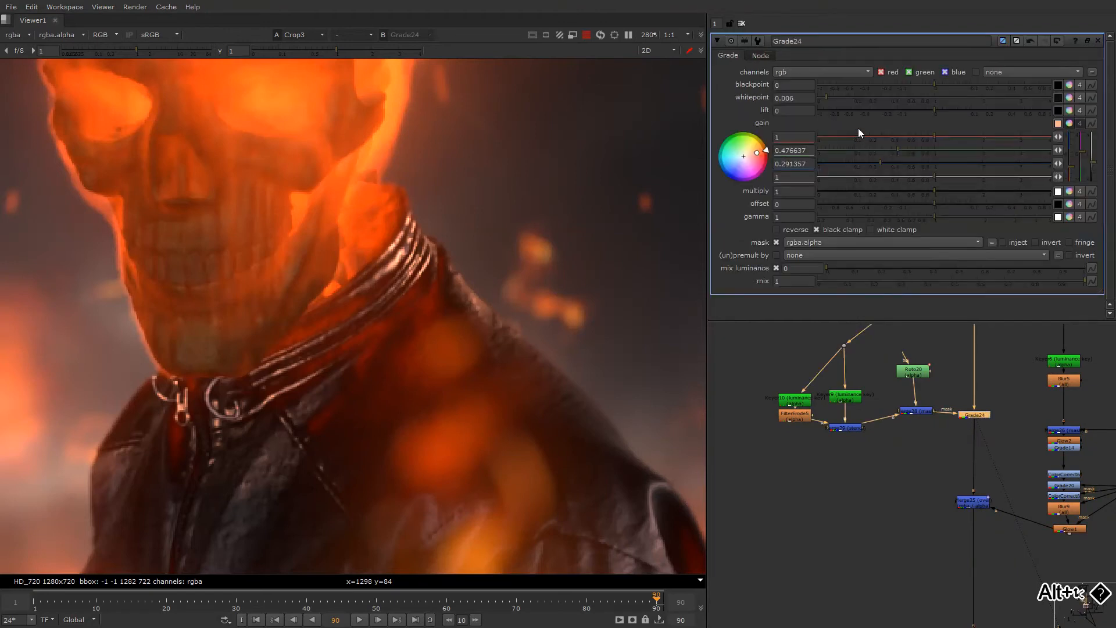
pyautogui.moveTo(855, 95)
pyautogui.mouseDown()
pyautogui.moveTo(874, 97)
pyautogui.moveTo(843, 86)
pyautogui.mouseUp()
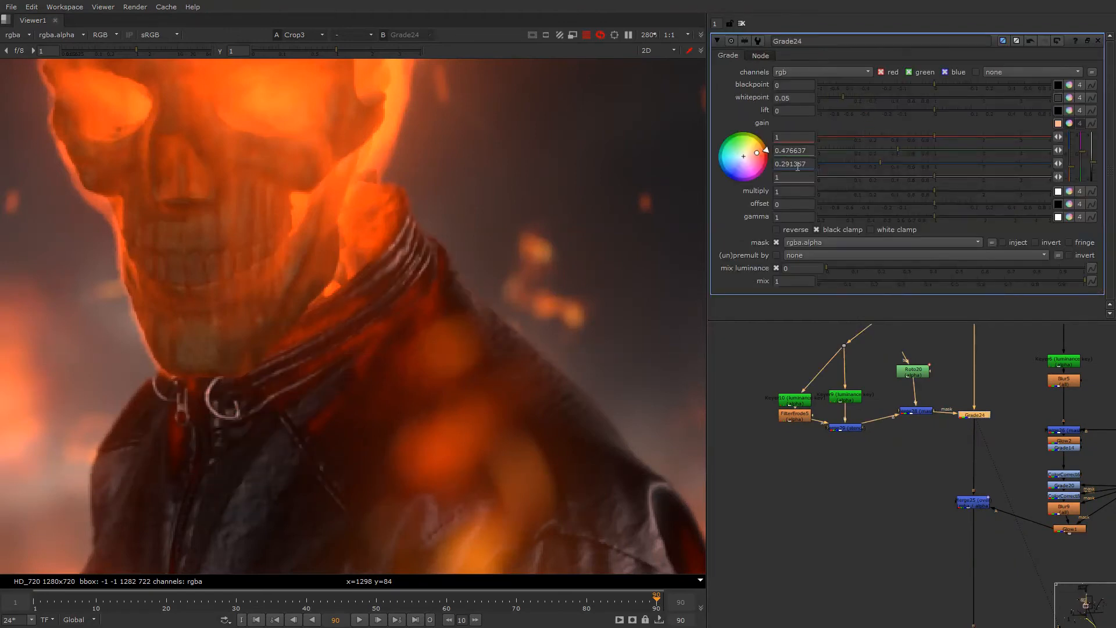
pyautogui.moveTo(767, 164)
pyautogui.mouseDown()
pyautogui.moveTo(811, 276)
pyautogui.moveTo(811, 214)
pyautogui.moveTo(844, 186)
pyautogui.moveTo(855, 109)
pyautogui.moveTo(923, 159)
pyautogui.mouseUp()
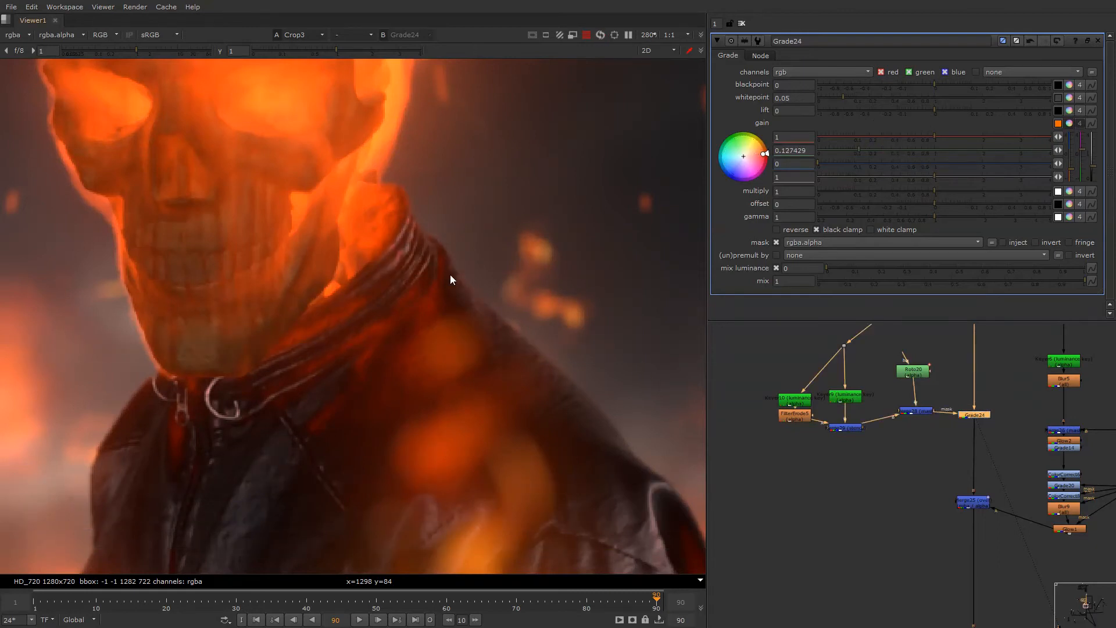
# - Insert a new Grade above Grade24, mask it with Roto20, and tint its gain to green 0.587194 and blue 0.426889
pyautogui.press('g')
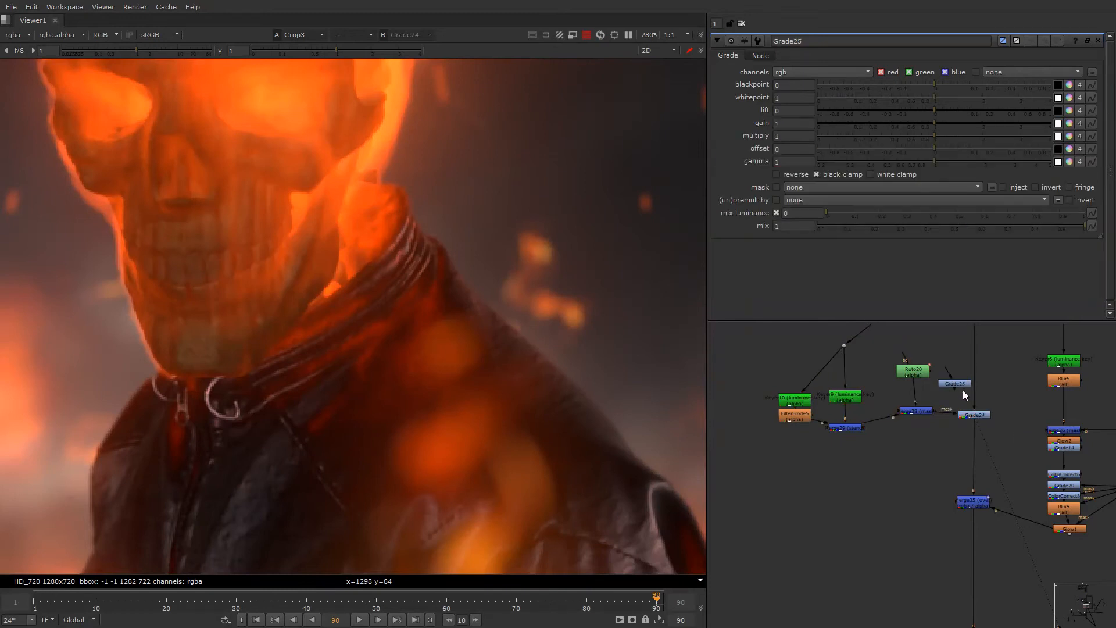
pyautogui.moveTo(997, 386); pyautogui.dragTo(914, 375)
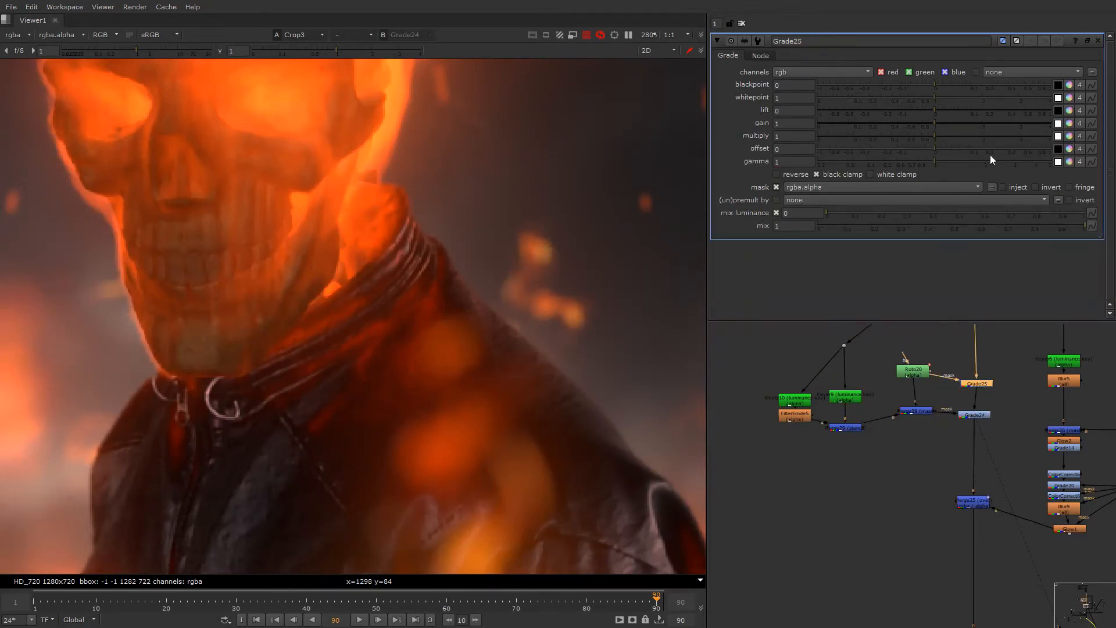
pyautogui.click(1080, 124)
pyautogui.moveTo(744, 155); pyautogui.dragTo(867, 121)
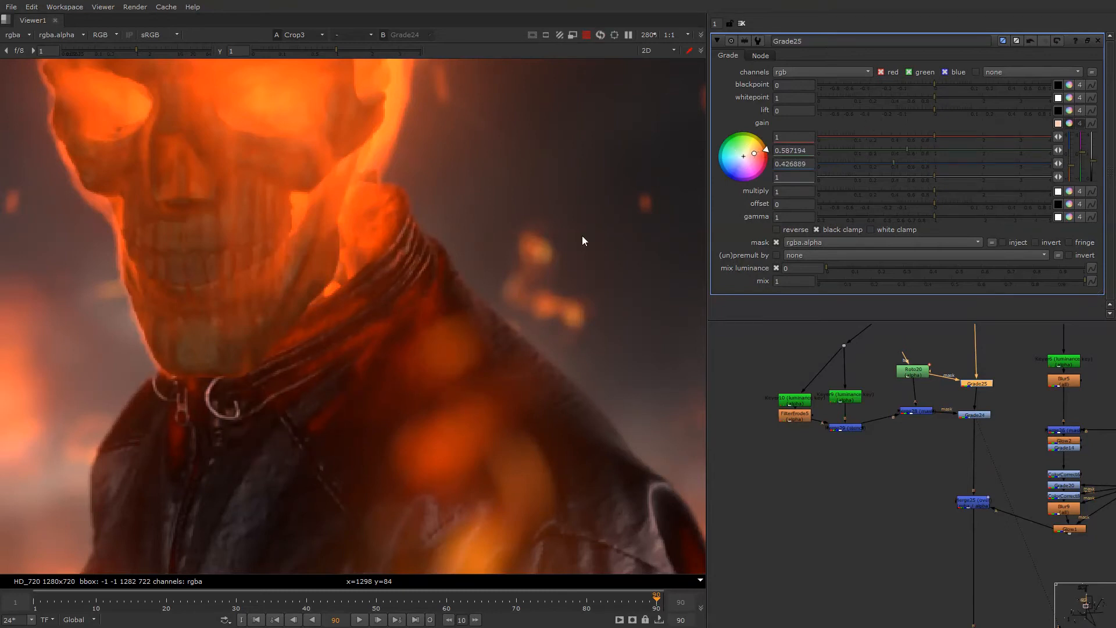
# - Select both jacket grades and toggle them off and on to compare their effect on the full composite
pyautogui.press('f')
pyautogui.moveTo(1004, 356); pyautogui.dragTo(948, 439)
pyautogui.press('d')
pyautogui.press('d')
pyautogui.press('d')
pyautogui.press('d')
pyautogui.scroll(2, 441, 374)
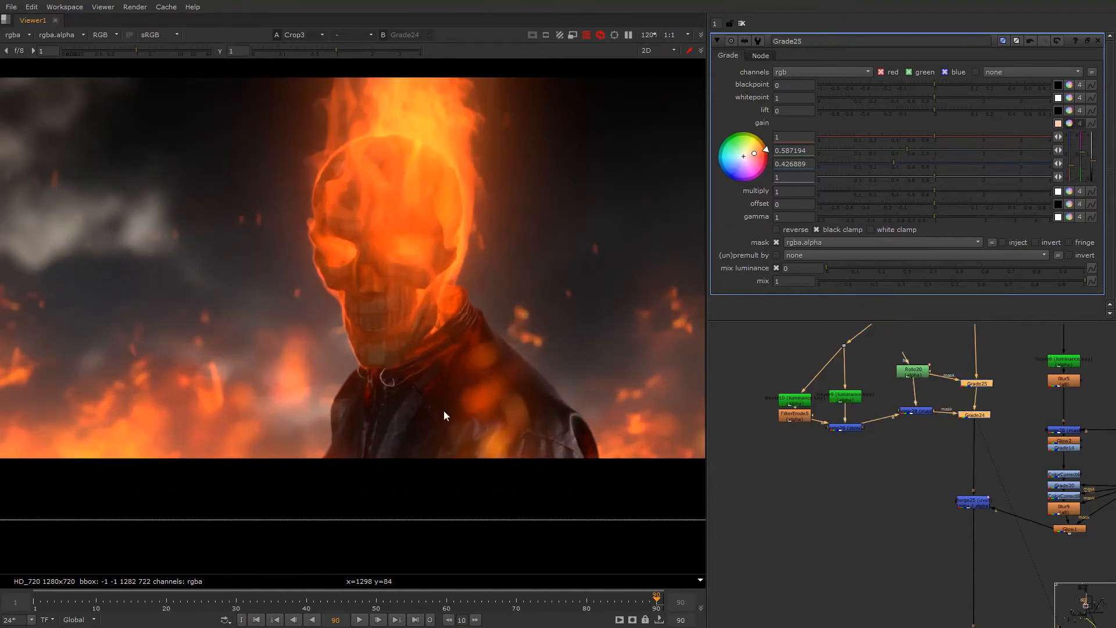
# - Turn the viewer overlay on and inspect the full-frame composite
pyautogui.press('o')
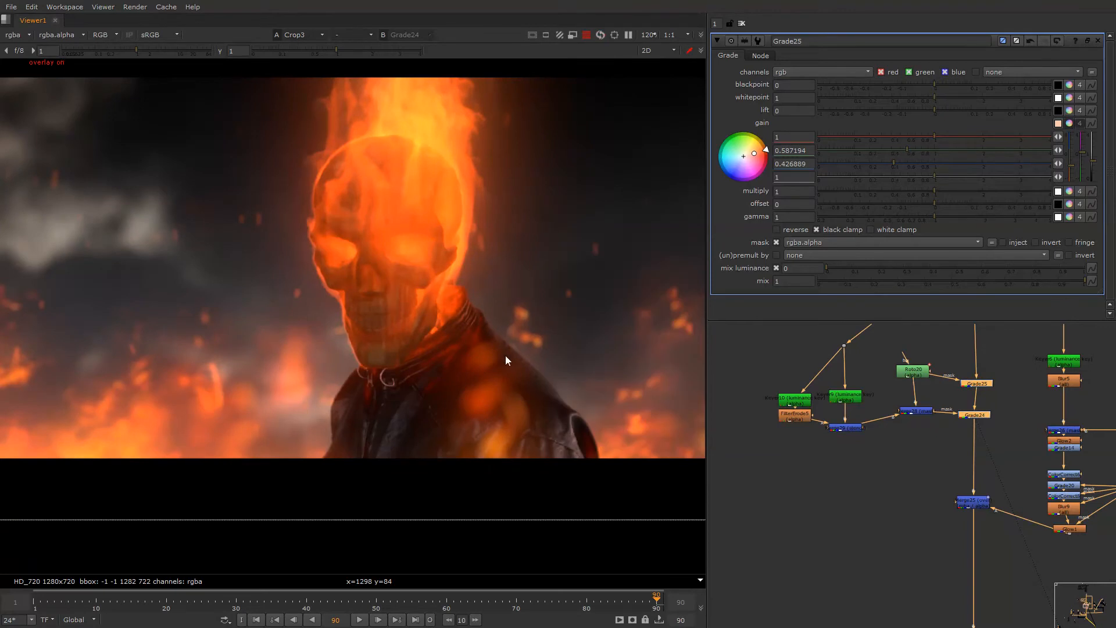
pyautogui.press('f')
pyautogui.press('b')
pyautogui.press('b')
pyautogui.rightClick(494, 281)
pyautogui.click(428, 339)
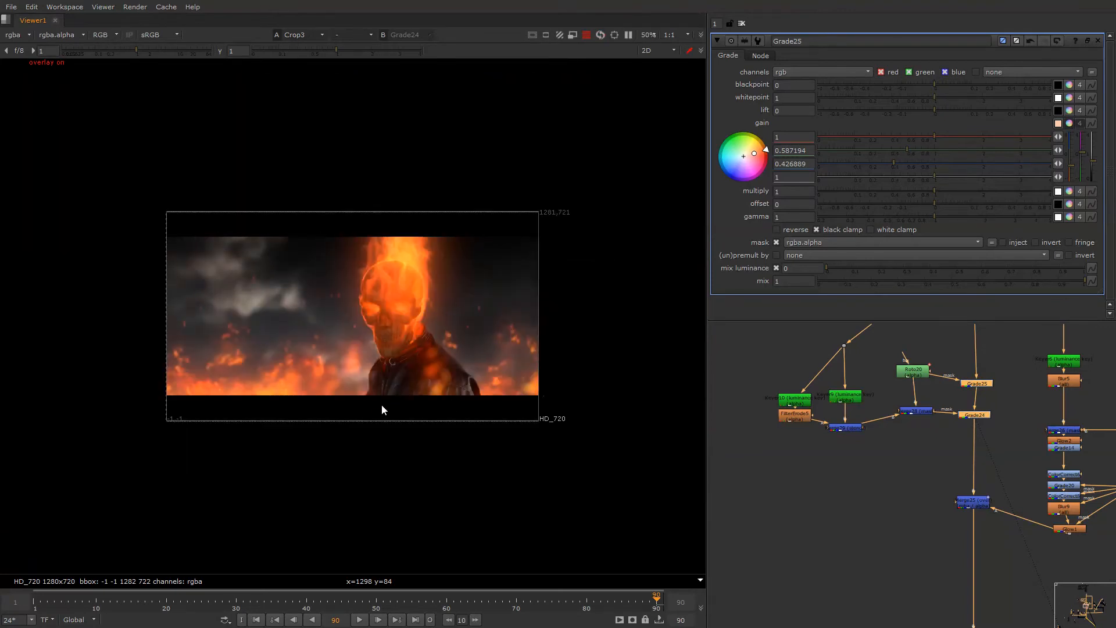
# - Move the smoke footage node across the node graph to sit near the rendered composite's Read node
pyautogui.scroll(-5, 901, 434)
pyautogui.keyDown('alt'); pyautogui.moveTo(857, 468); pyautogui.dragTo(954, 445); pyautogui.keyUp('alt')
pyautogui.scroll(-3, 854, 426)
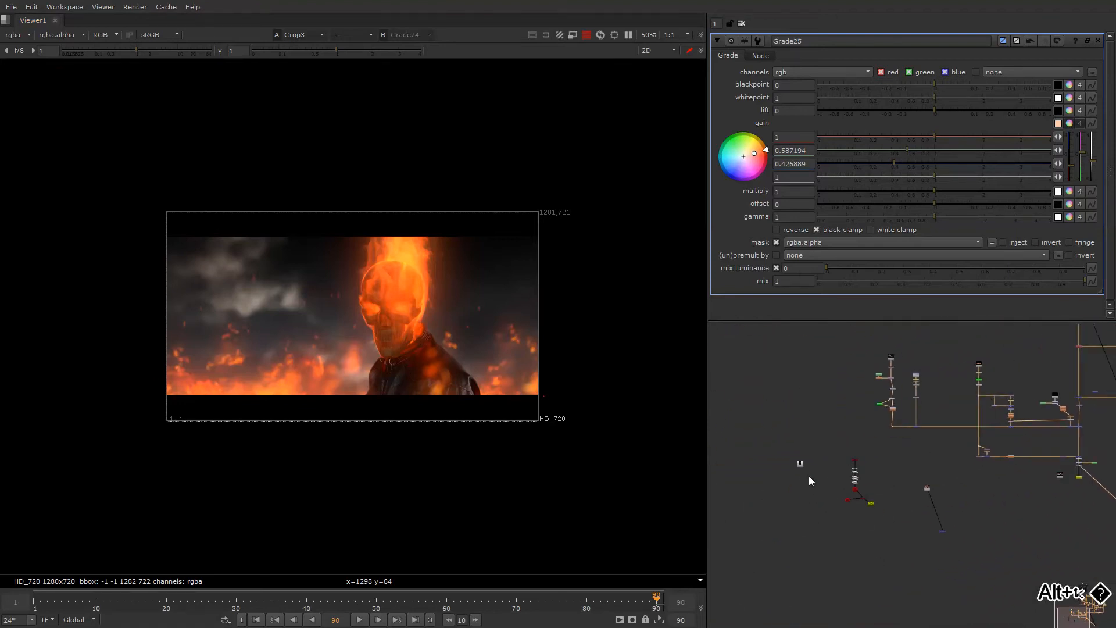
pyautogui.scroll(3, 808, 474)
pyautogui.scroll(-4, 831, 472)
pyautogui.moveTo(797, 460); pyautogui.dragTo(1010, 499)
pyautogui.scroll(2, 1018, 457)
pyautogui.keyDown('alt'); pyautogui.moveTo(1010, 499); pyautogui.dragTo(953, 487); pyautogui.keyUp('alt')
pyautogui.scroll(5, 933, 481)
pyautogui.scroll(2, 937, 483)
# - Merge the smoke footage over the rendered composite, view the result, and reposition the smoke Read node beside the render
pyautogui.click(968, 458)
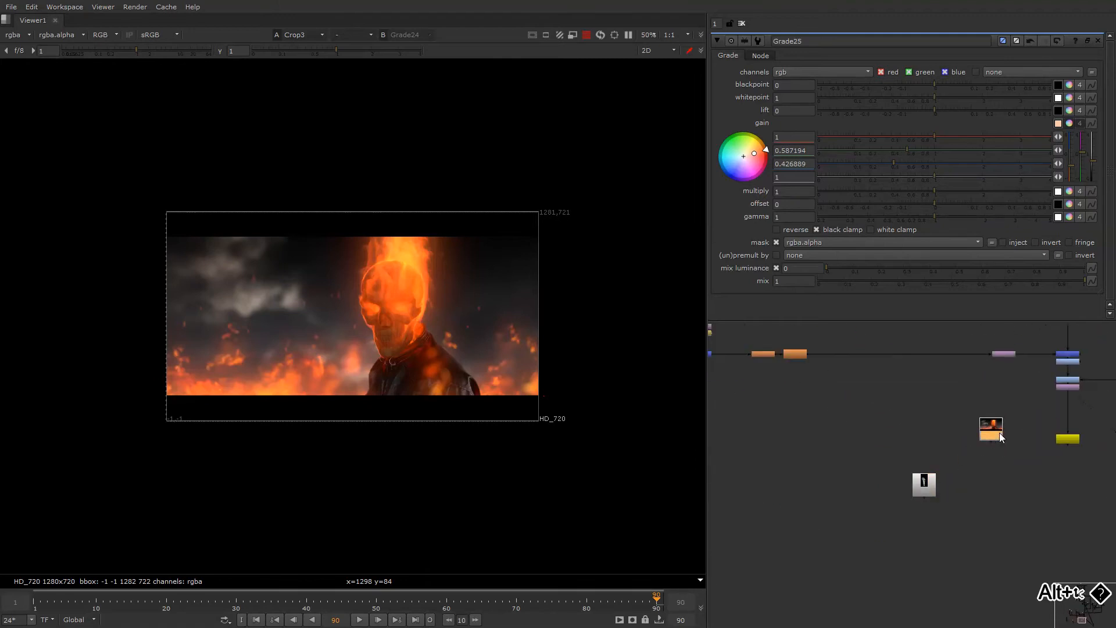
pyautogui.press('m')
pyautogui.scroll(3, 989, 479)
pyautogui.moveTo(995, 461); pyautogui.dragTo(1000, 399)
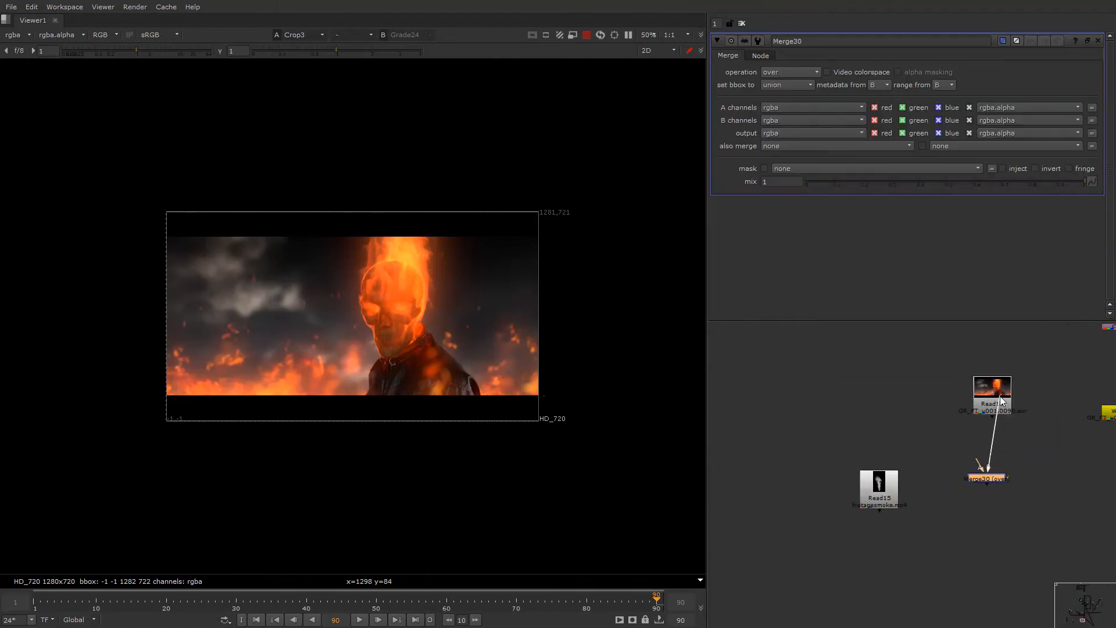
pyautogui.moveTo(982, 479); pyautogui.dragTo(996, 500)
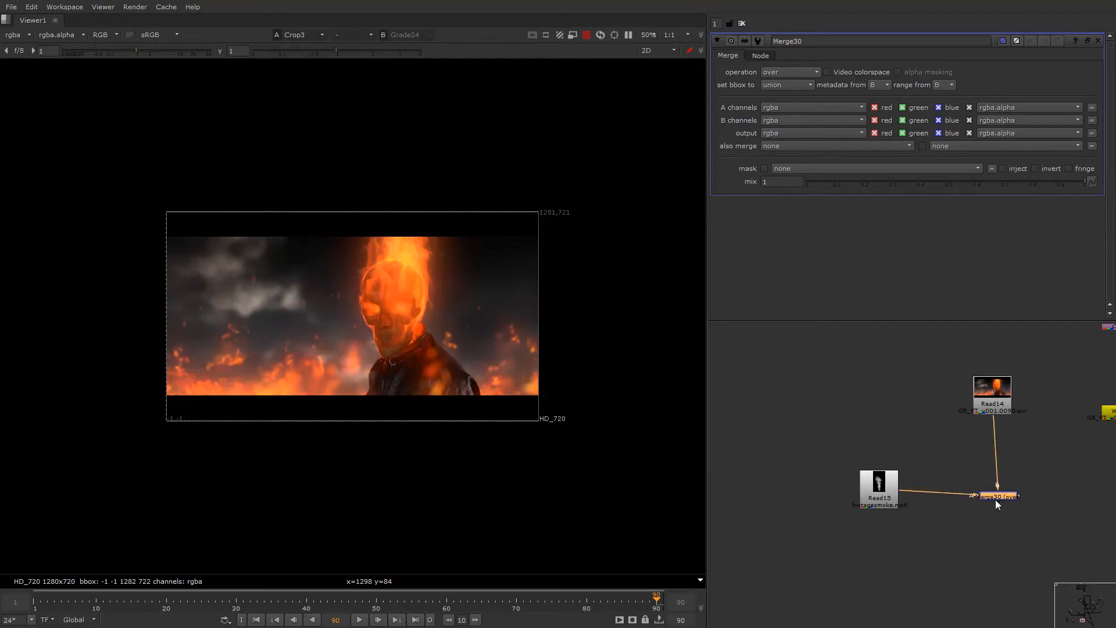
pyautogui.press('1')
pyautogui.keyDown('alt'); pyautogui.moveTo(880, 458); pyautogui.dragTo(843, 466); pyautogui.keyUp('alt')
pyautogui.moveTo(843, 516); pyautogui.dragTo(794, 451)
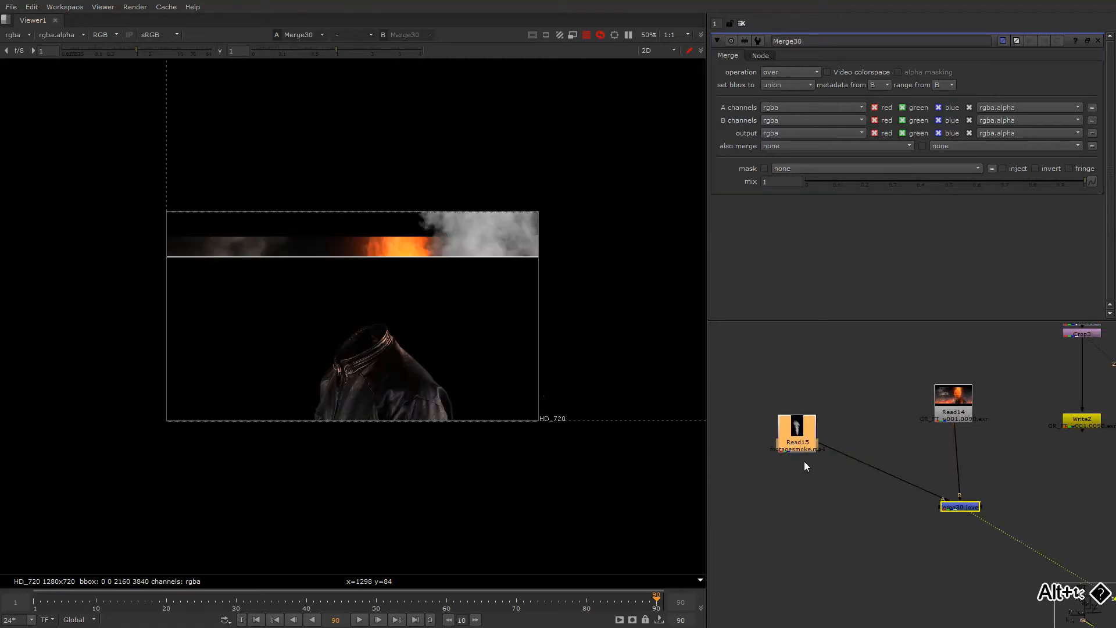
# - Add a Transform node after the smoke footage Read and move the Read up to leave room between them
pyautogui.press('t')
pyautogui.press('t')
pyautogui.press('Delete')
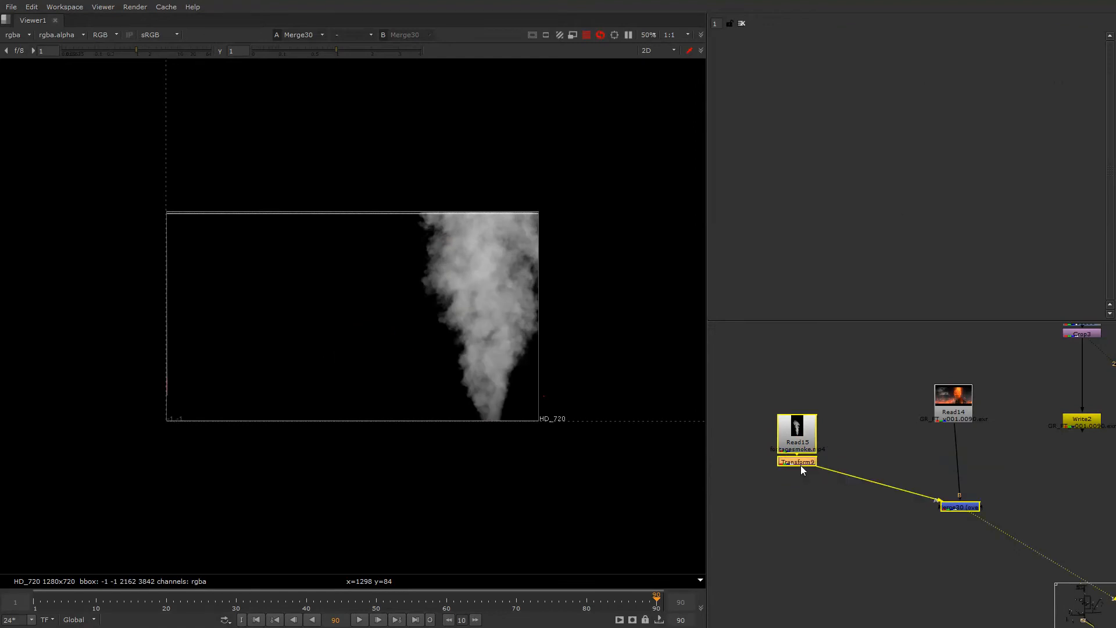
pyautogui.moveTo(802, 441); pyautogui.dragTo(803, 403)
# - Insert a luminance Keyer between the smoke Read and its Transform
pyautogui.press('Tab')
pyautogui.moveTo(905, 469); pyautogui.dragTo(977, 526)
pyautogui.click(808, 399)
pyautogui.press('Tab')
pyautogui.write('k')
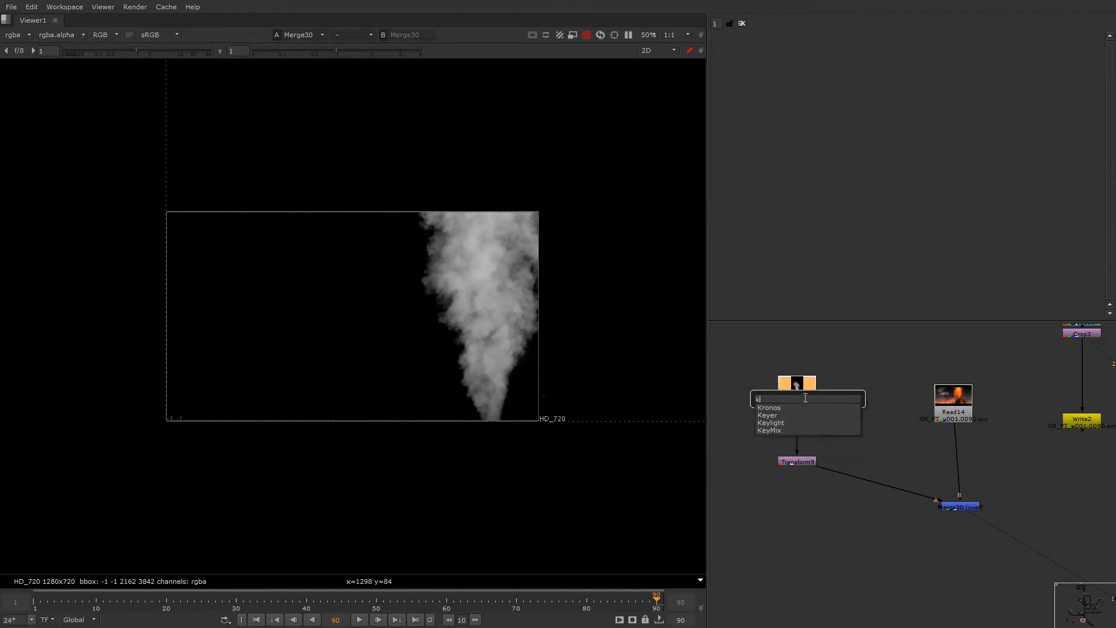
pyautogui.press('k')
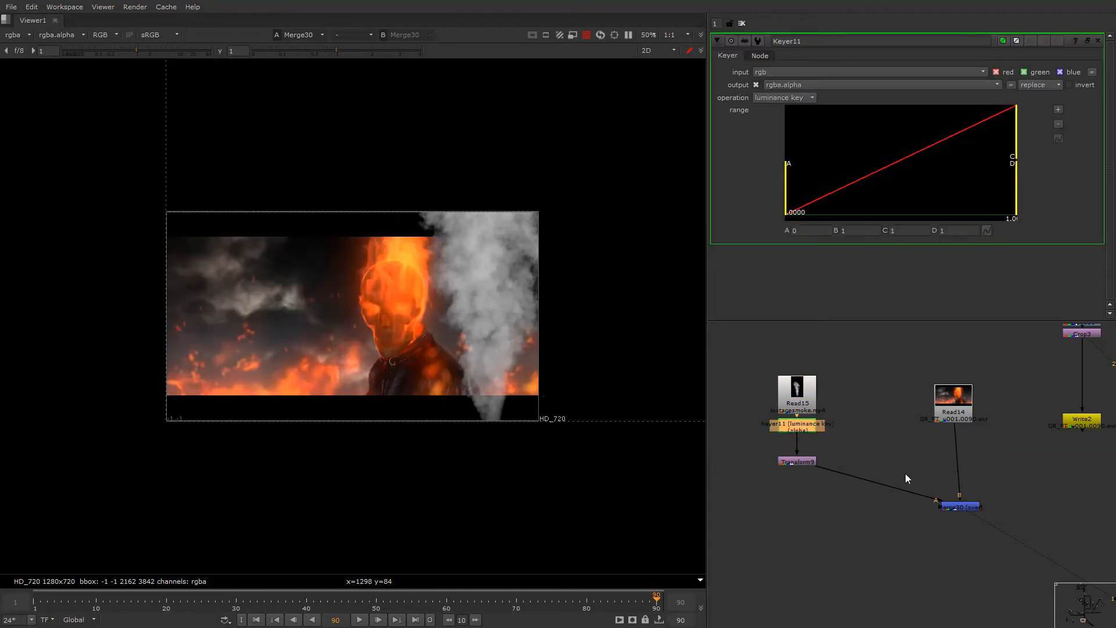
# - Move the smoke Read further up and insert a TimeOffset node directly after it
pyautogui.click(800, 461)
pyautogui.moveTo(804, 397); pyautogui.dragTo(796, 353)
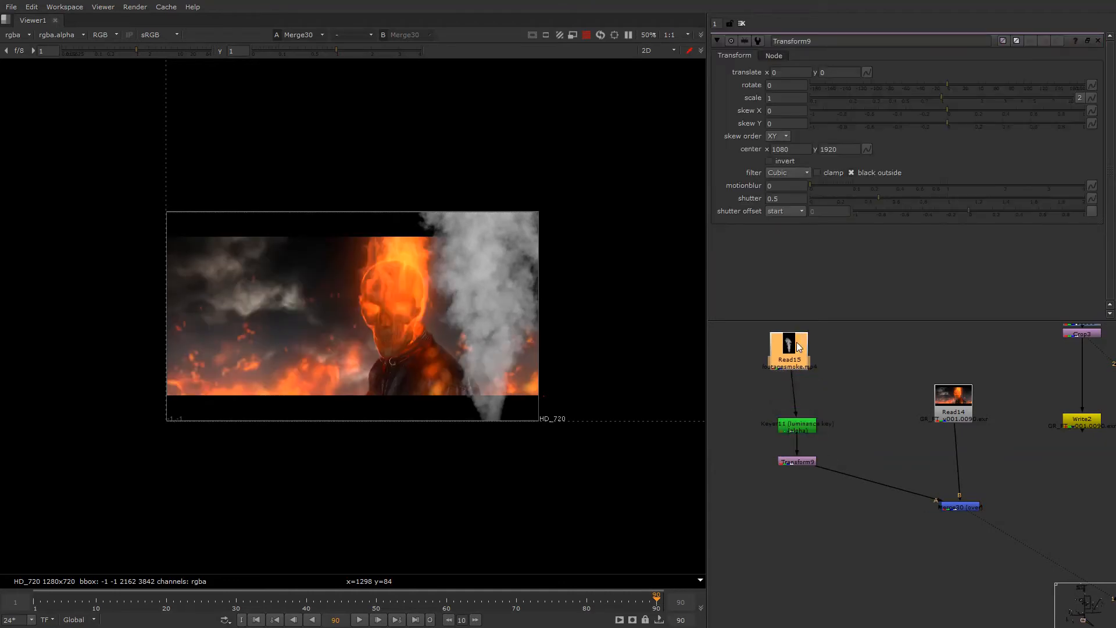
pyautogui.press('Tab')
pyautogui.write('tim')
pyautogui.press('Down')
pyautogui.press('Down')
pyautogui.press('Down')
pyautogui.press('Down')
pyautogui.press('Up')
pyautogui.press('Return')
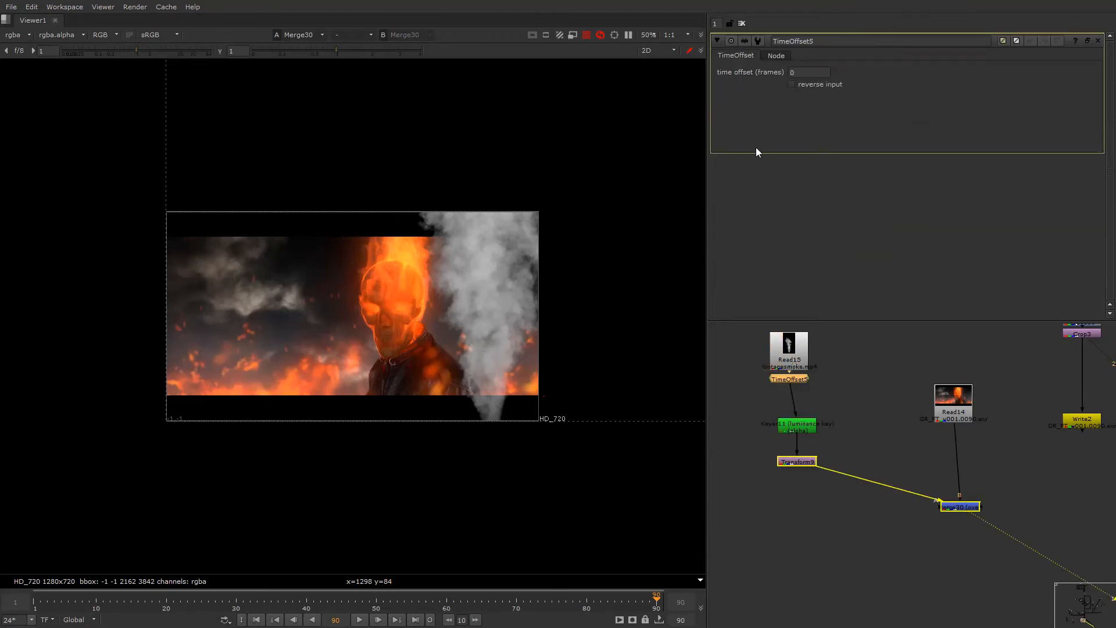
# - Set the smoke's time offset to -163 frames
pyautogui.click(802, 75)
pyautogui.scroll(-8, 804, 76)
pyautogui.scroll(-2, 803, 76)
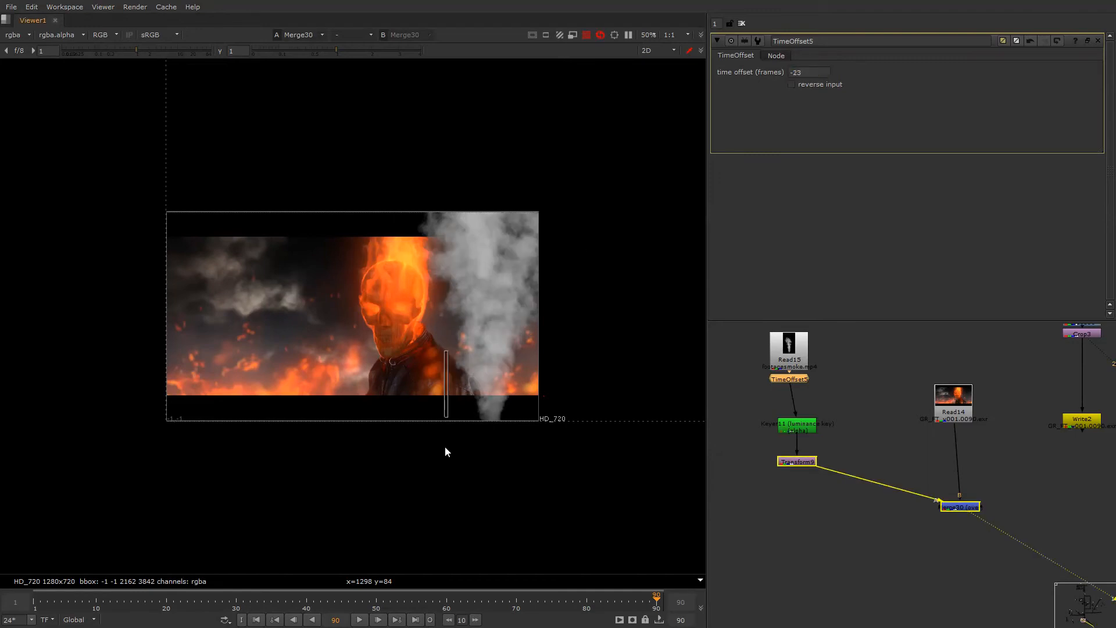
pyautogui.click(791, 72)
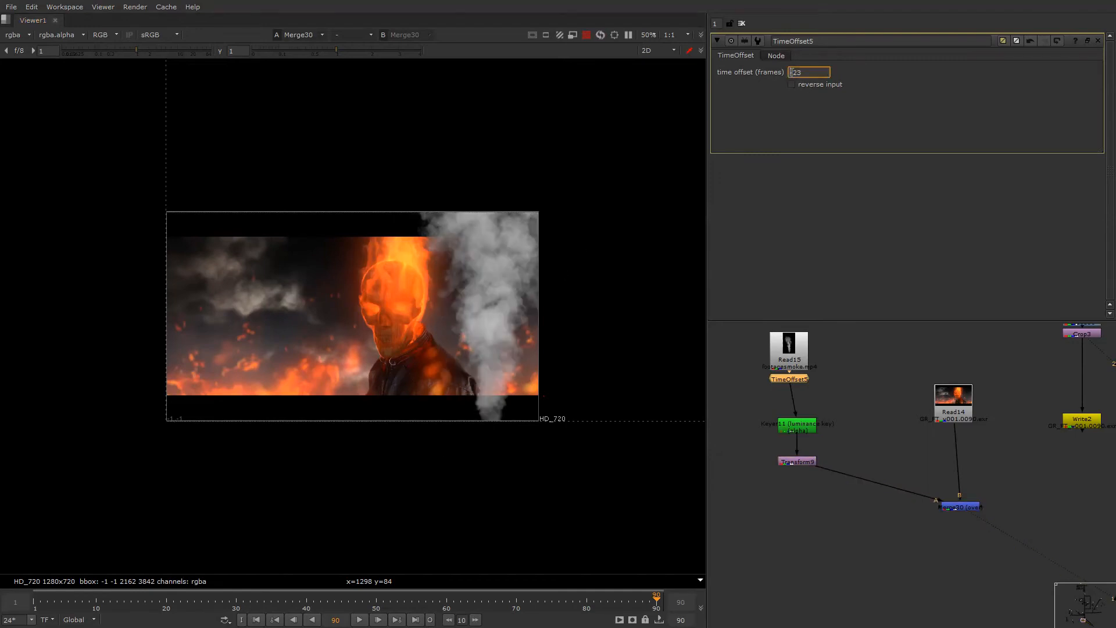
pyautogui.click(795, 71)
pyautogui.scroll(-1, 795, 71)
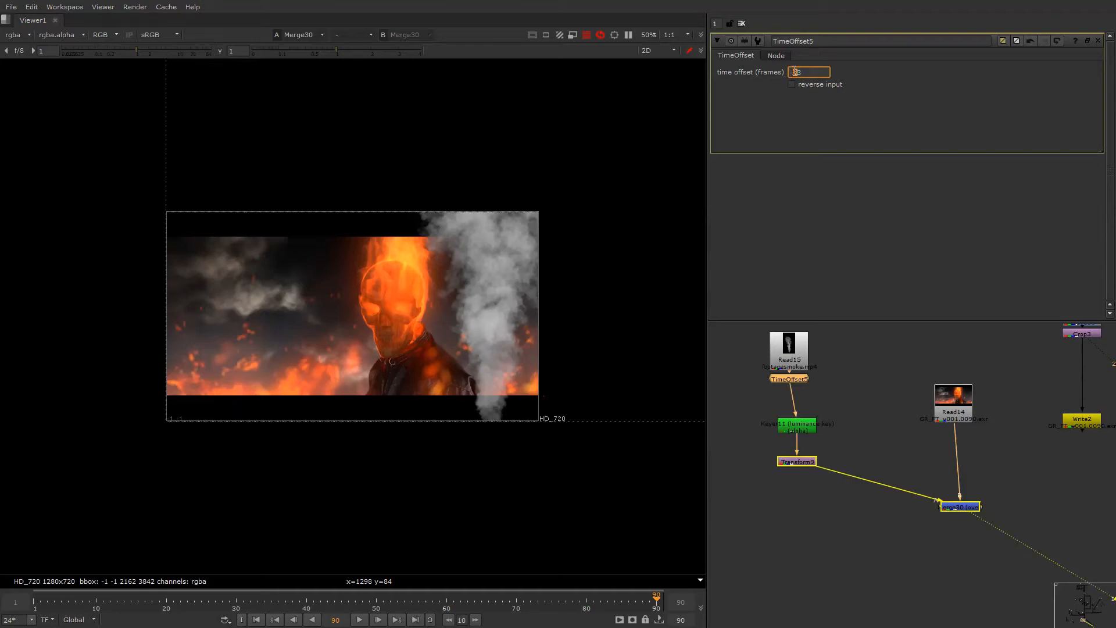
pyautogui.scroll(-1, 794, 72)
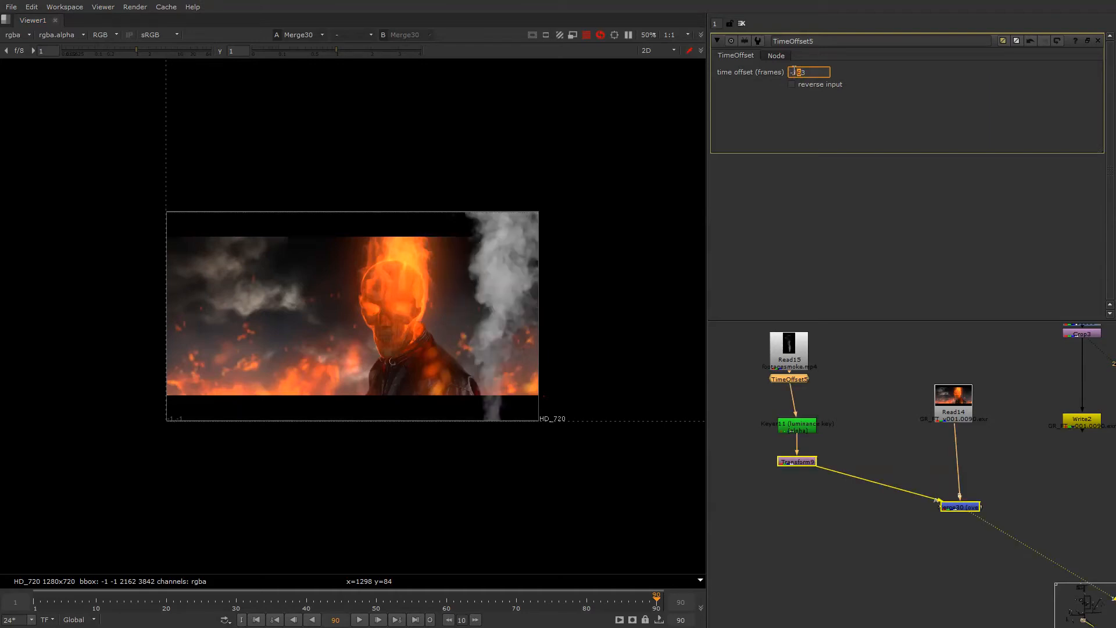
# - View the smoke Transform's alpha channel without the overlay, save the script, and inspect the keyed smoke up close
pyautogui.doubleClick(789, 462)
pyautogui.press('1')
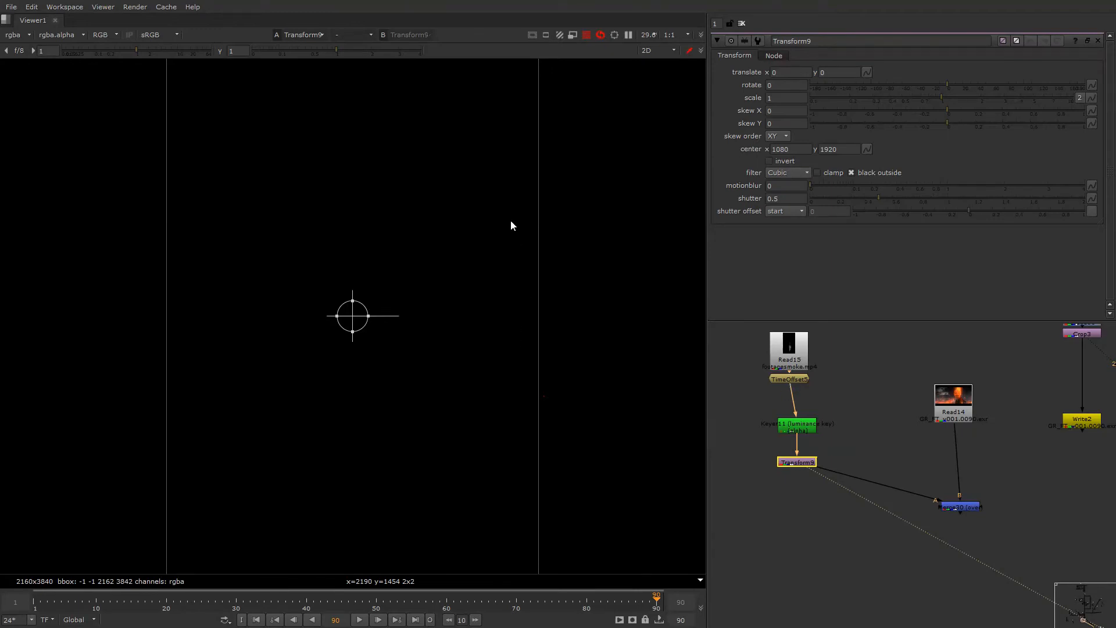
pyautogui.press('q')
pyautogui.press('f')
pyautogui.press('a')
pyautogui.hotkey('ctrl', 's')
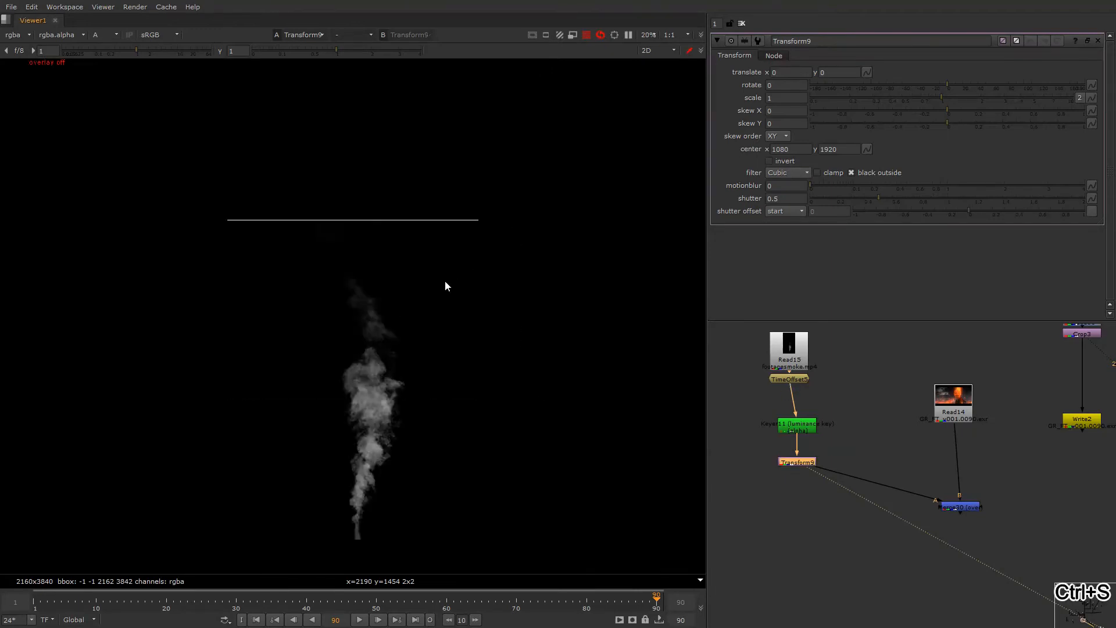
pyautogui.scroll(6, 398, 434)
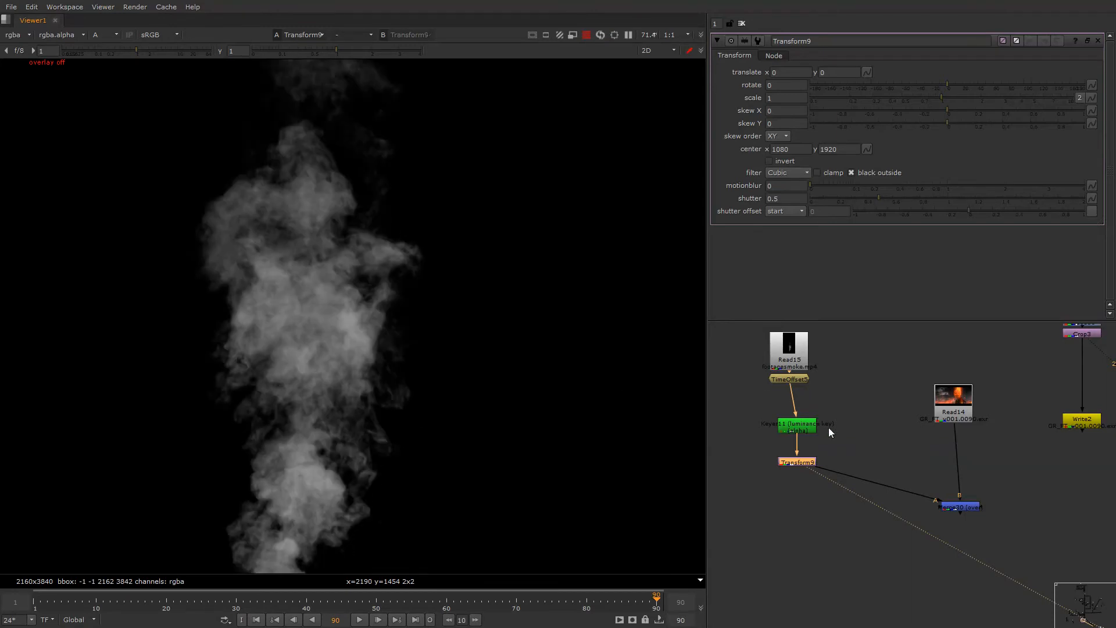
# - View the smoke merge and switch the viewer from alpha back to full color
pyautogui.doubleClick(790, 379)
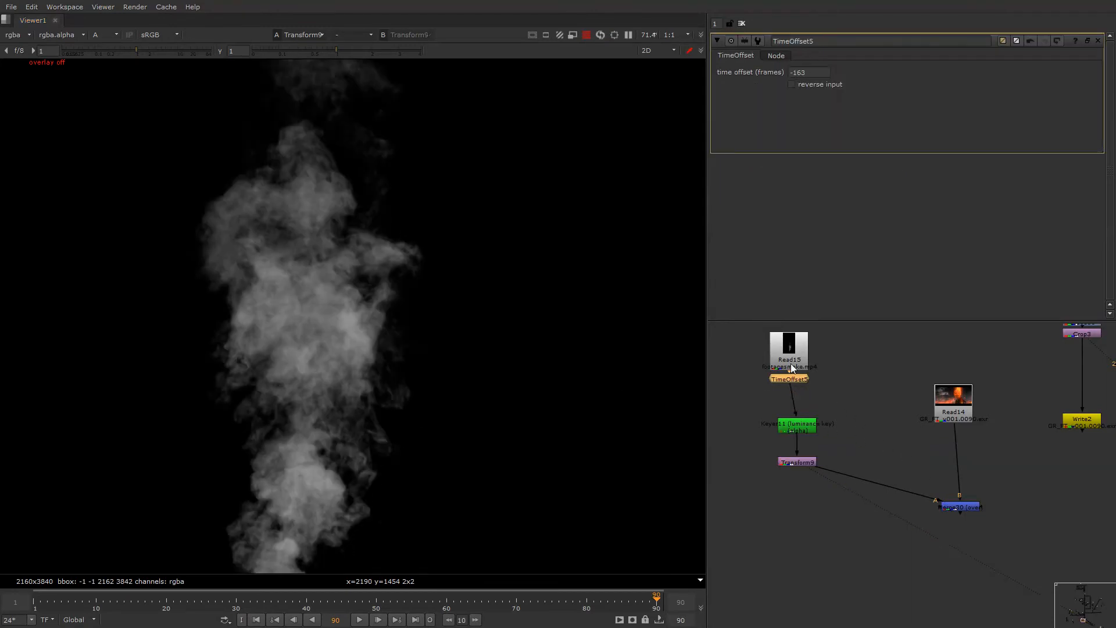
pyautogui.click(963, 508)
pyautogui.press('1')
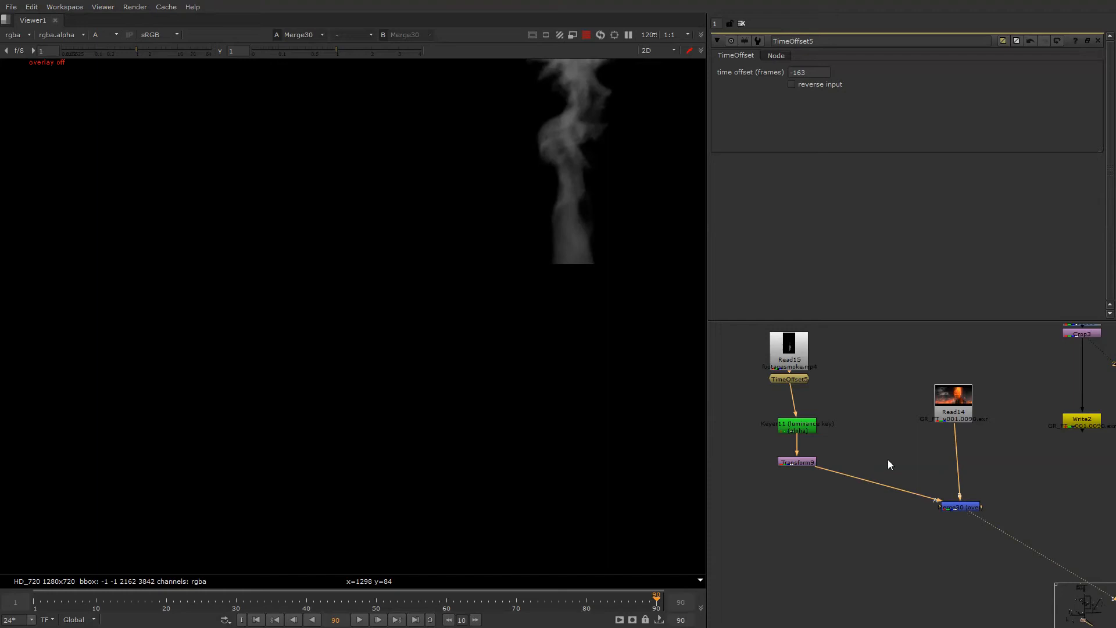
pyautogui.scroll(-2, 881, 443)
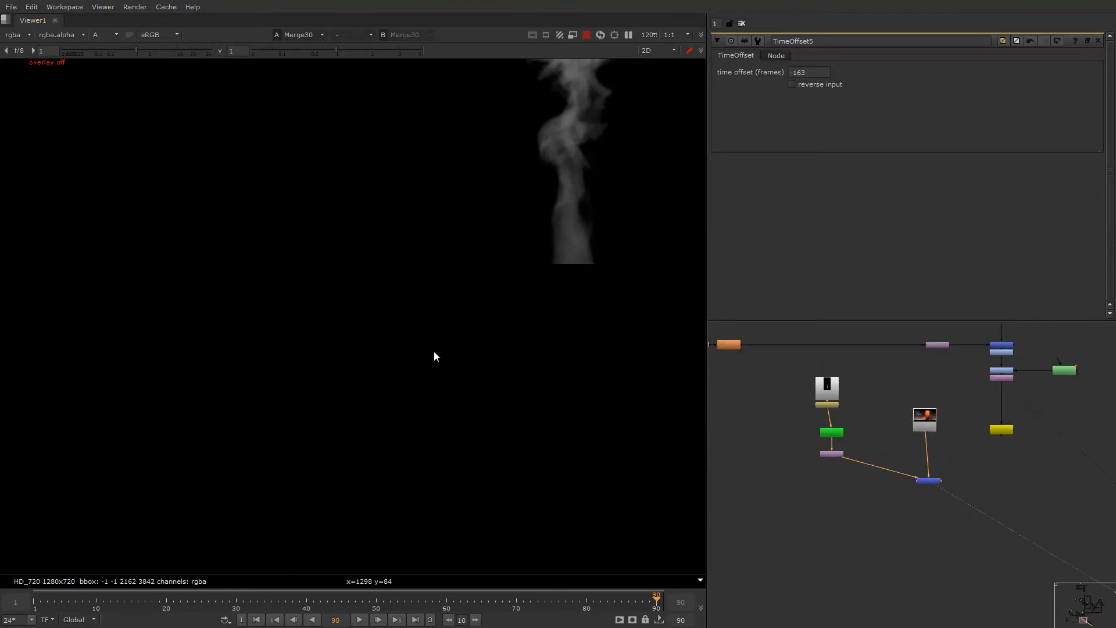
pyautogui.press('a')
pyautogui.scroll(2, 826, 426)
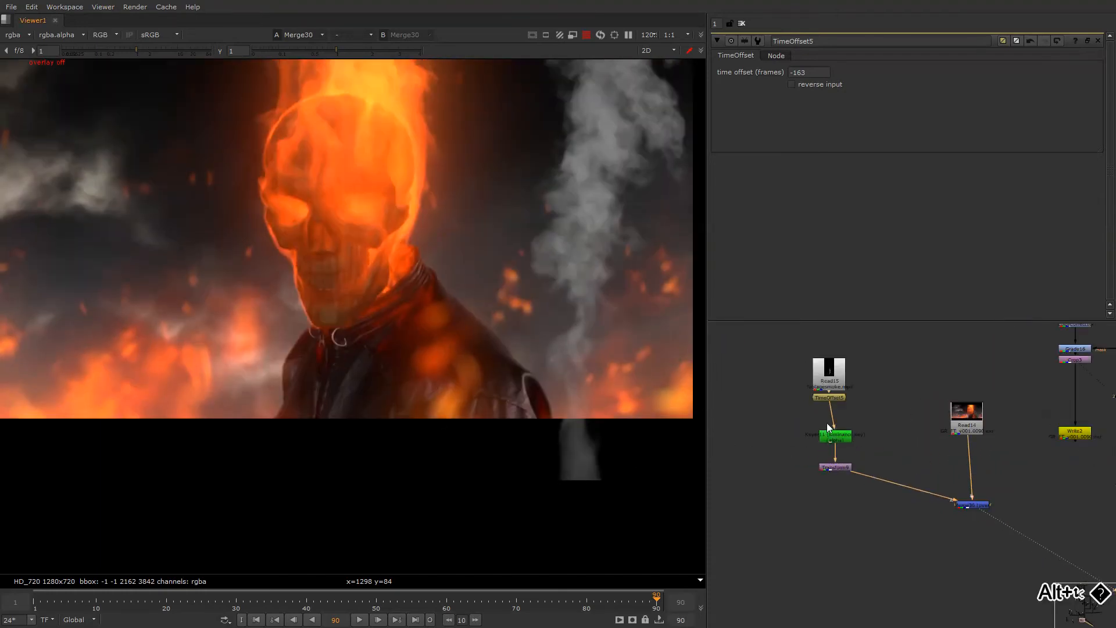
pyautogui.scroll(1, 828, 427)
# - Reposition the smoke over the flaming skull figure with the Transform, to a translate of about x -396, y -832
pyautogui.click(837, 475)
pyautogui.press('1')
pyautogui.scroll(-3, 522, 308)
pyautogui.press('q')
pyautogui.scroll(-2, 524, 249)
pyautogui.rightClick(523, 243)
pyautogui.click(523, 243)
pyautogui.scroll(-5, 515, 264)
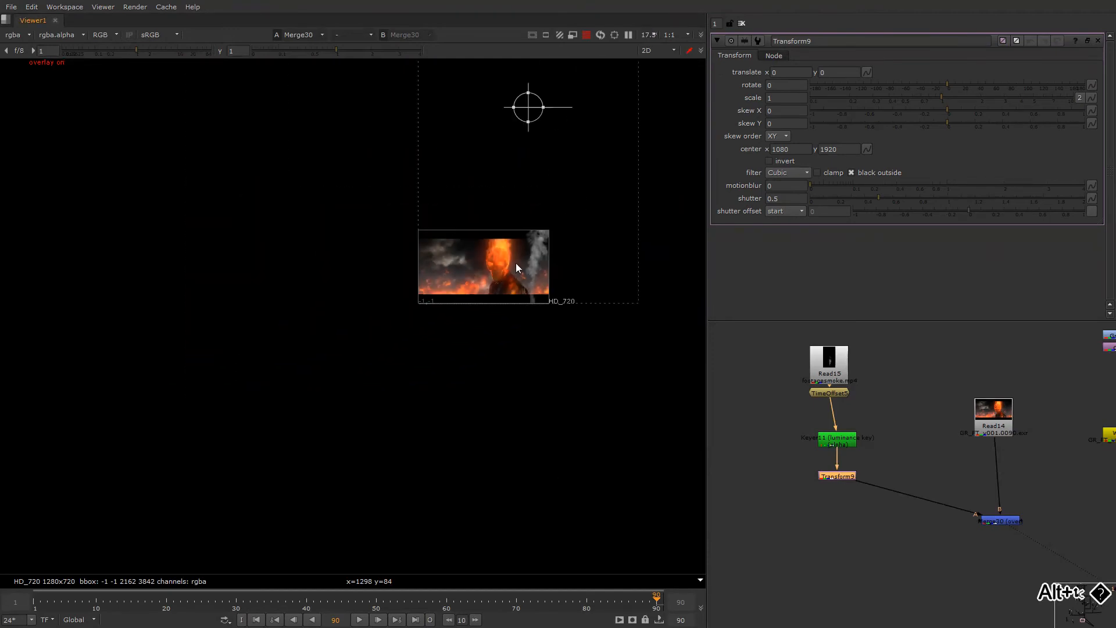
pyautogui.moveTo(517, 265); pyautogui.dragTo(436, 368, button='middle')
pyautogui.moveTo(449, 212); pyautogui.dragTo(405, 294)
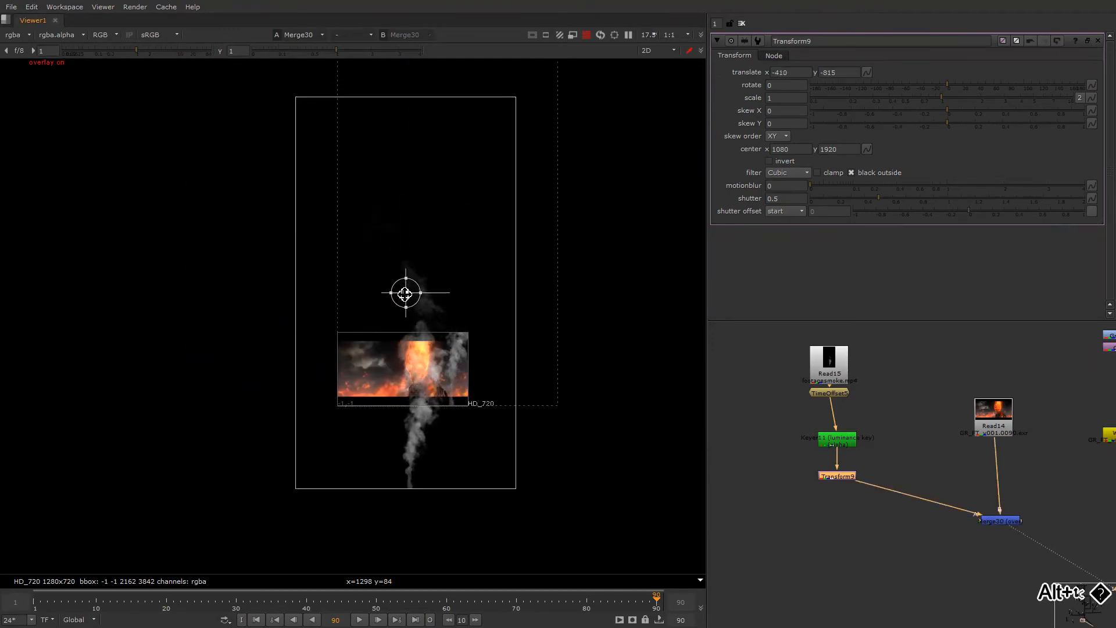
pyautogui.scroll(2, 427, 392)
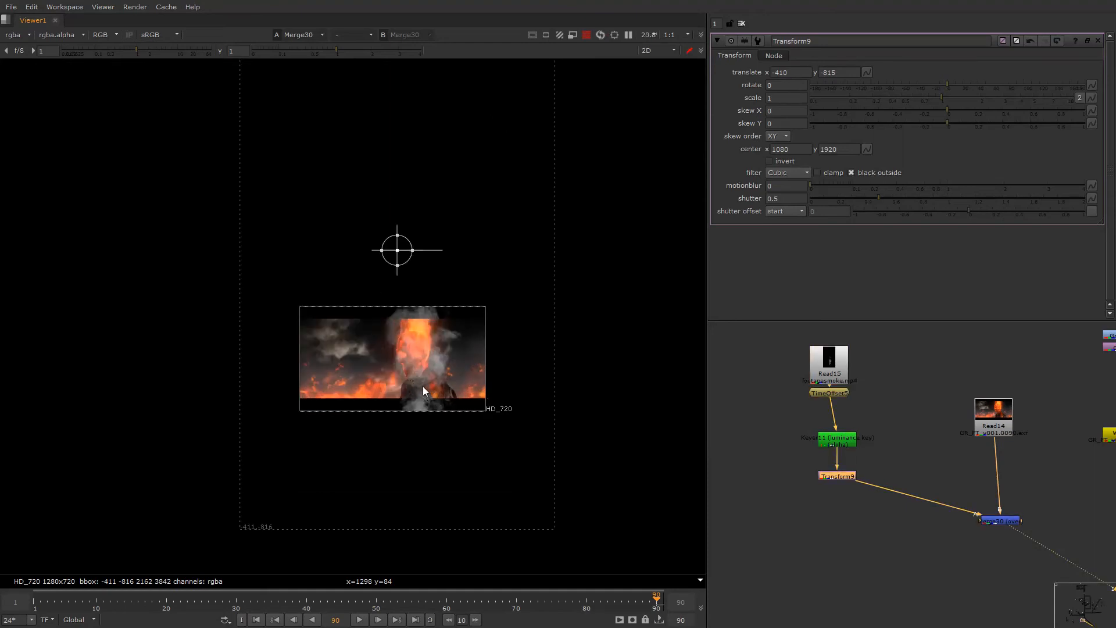
pyautogui.scroll(2, 424, 392)
pyautogui.moveTo(385, 191); pyautogui.dragTo(388, 195)
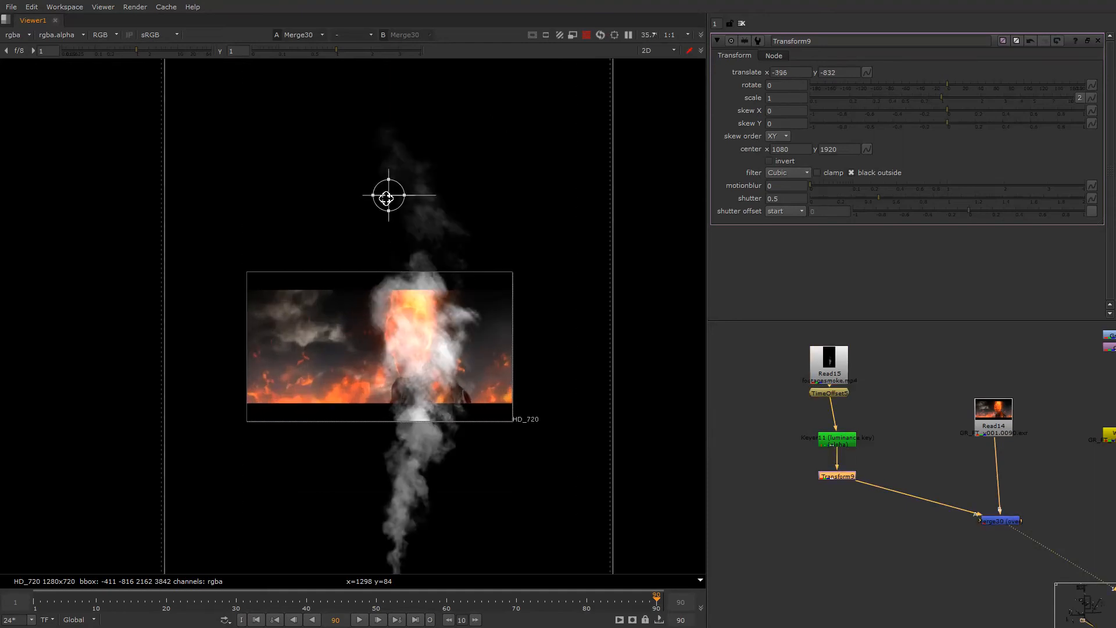
# - Hide the viewer overlay, then set the smoke merge's operation to screen and its mix to 0.05
pyautogui.press('o')
pyautogui.doubleClick(1002, 520)
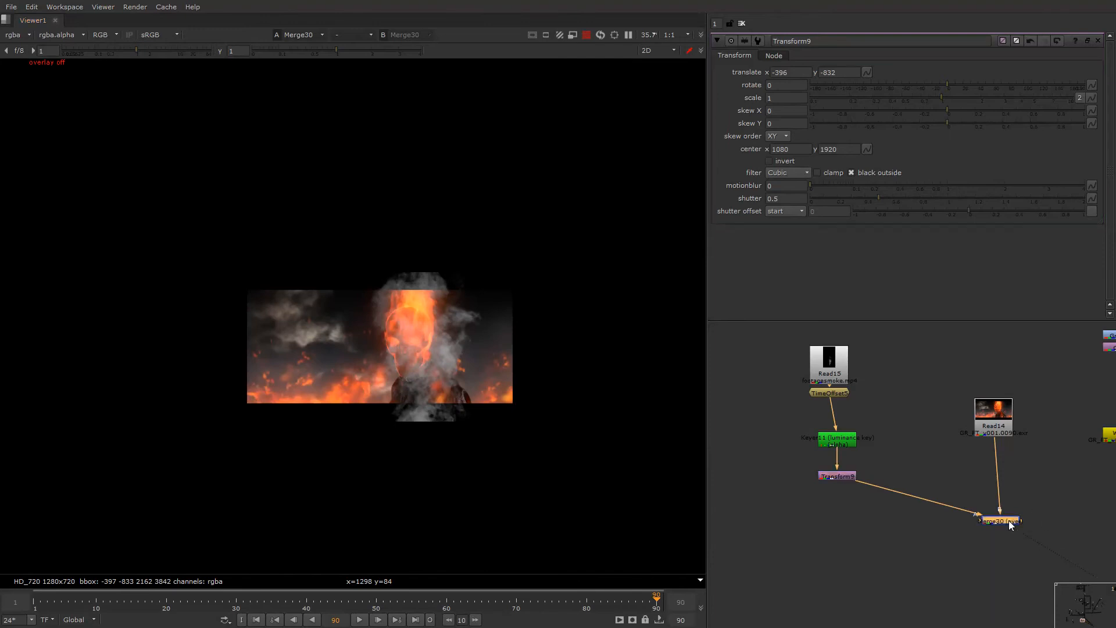
pyautogui.click(770, 70)
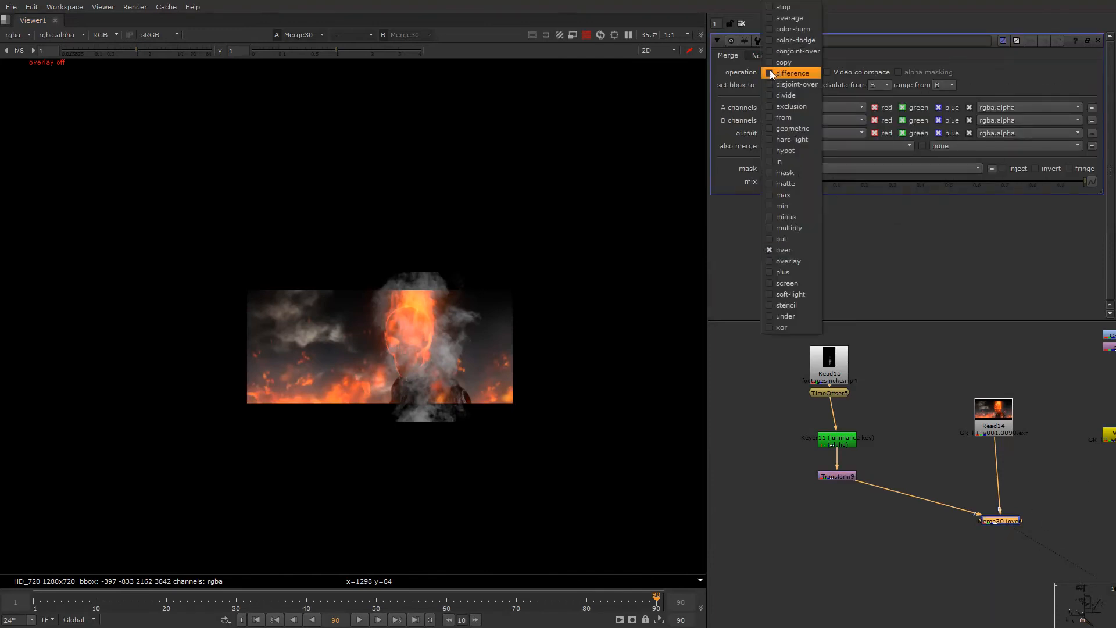
pyautogui.click(787, 284)
pyautogui.moveTo(853, 185); pyautogui.dragTo(819, 184)
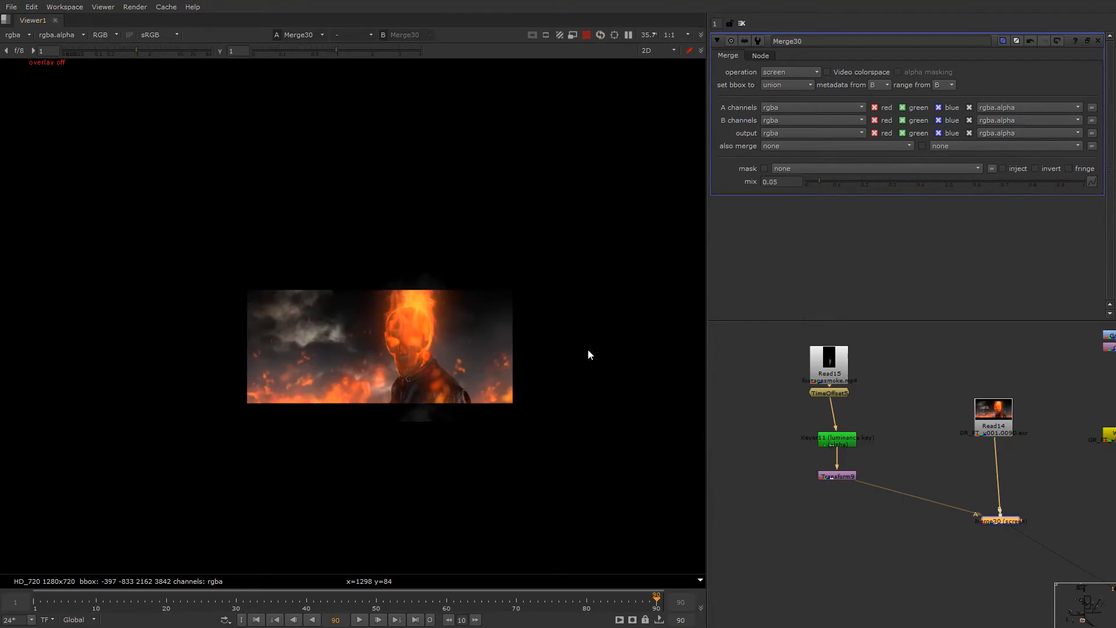
# - Toggle the smoke merge off and on to compare its effect around the skull and jacket
pyautogui.scroll(10, 410, 400)
pyautogui.press('d')
pyautogui.press('d')
pyautogui.press('d')
pyautogui.press('d')
pyautogui.scroll(-2, 459, 377)
pyautogui.scroll(-6, 463, 376)
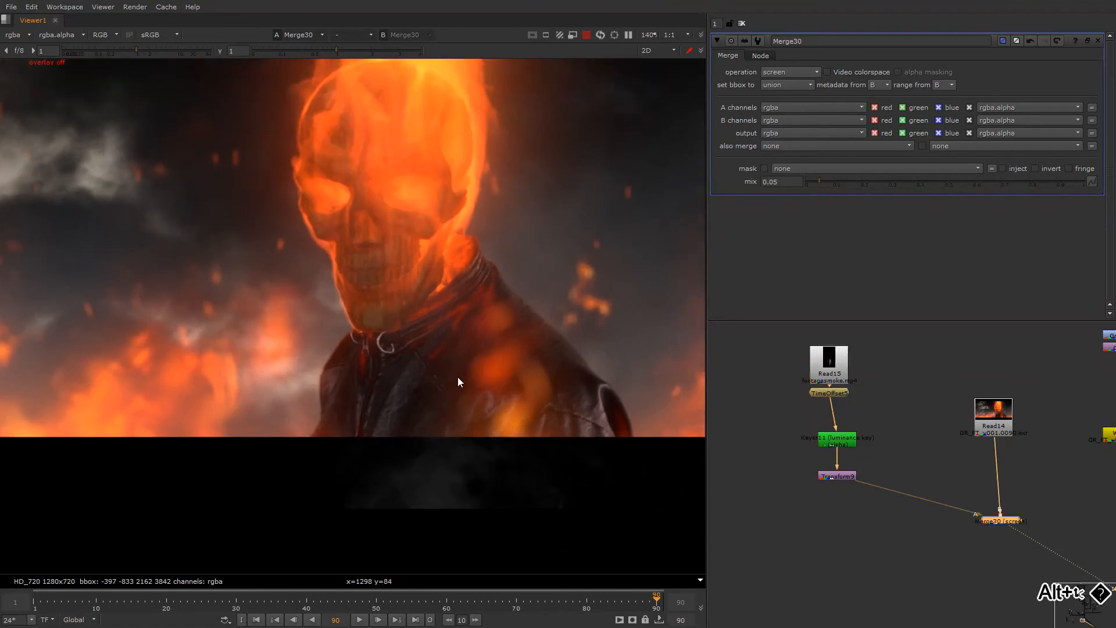
pyautogui.scroll(-2, 875, 458)
# - Copy the smoke Read, TimeOffset, Keyer and Transform nodes and paste them beside the main composite branch
pyautogui.moveTo(822, 381); pyautogui.dragTo(885, 491)
pyautogui.hotkey('ctrl', 'c')
pyautogui.keyDown('alt'); pyautogui.moveTo(876, 392); pyautogui.dragTo(877, 584); pyautogui.keyUp('alt')
pyautogui.scroll(-5, 877, 582)
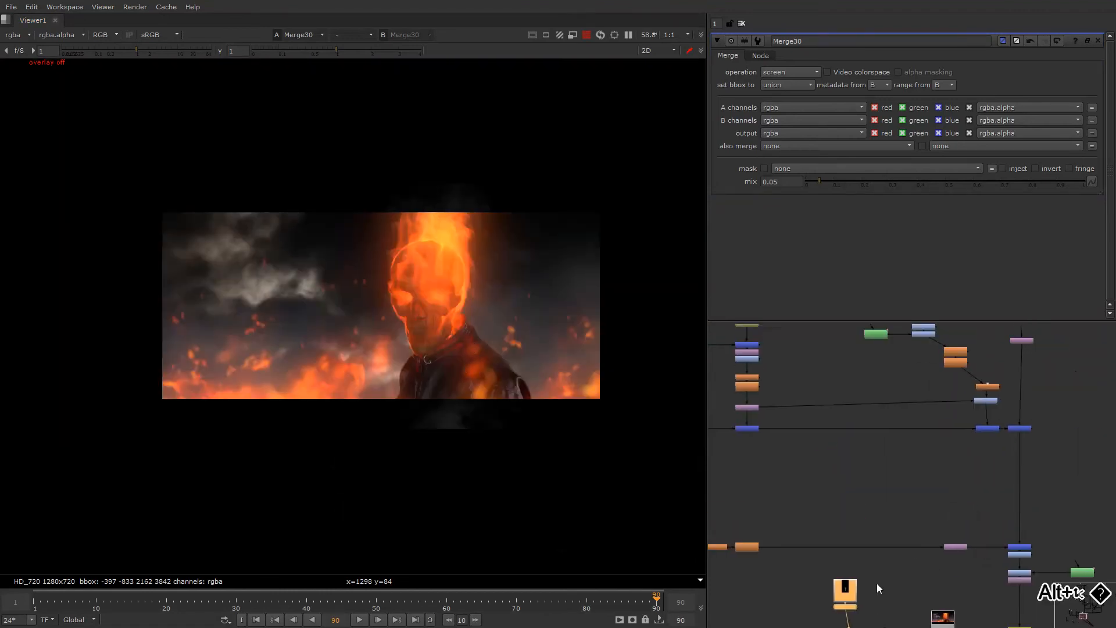
pyautogui.scroll(4, 924, 442)
pyautogui.hotkey('ctrl', 'v')
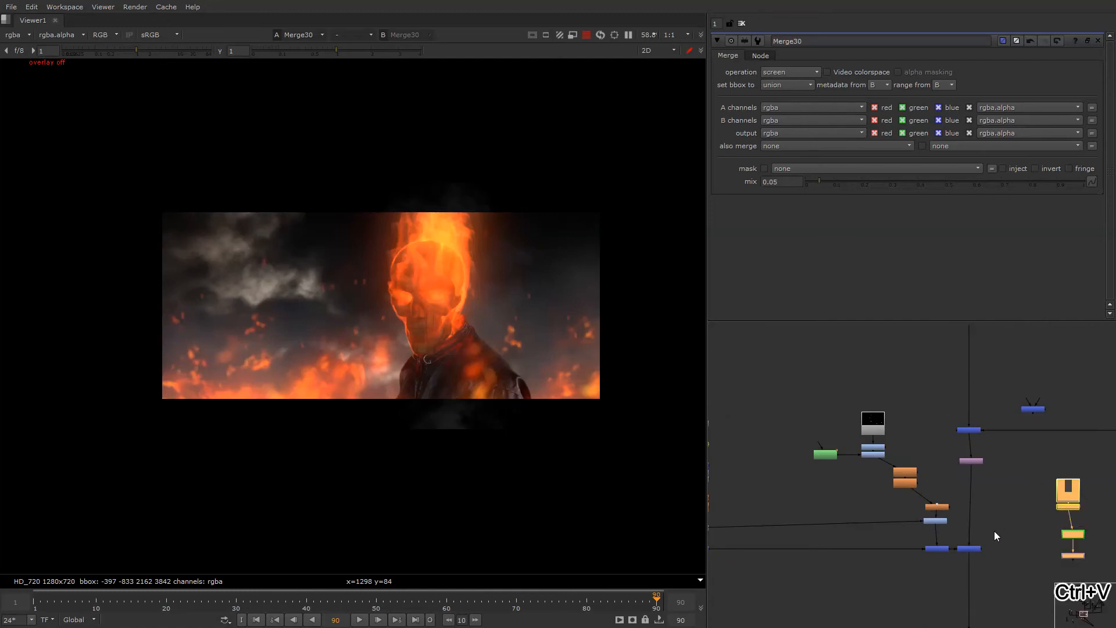
pyautogui.keyDown('alt'); pyautogui.moveTo(975, 467); pyautogui.dragTo(944, 431); pyautogui.keyUp('alt')
# - Merge the pasted smoke over the skull and jacket branch below its Transform, and view the merge
pyautogui.click(941, 425)
pyautogui.press('1')
pyautogui.keyDown('alt'); pyautogui.moveTo(948, 484); pyautogui.dragTo(1014, 500); pyautogui.keyUp('alt')
pyautogui.click(925, 469)
pyautogui.press('m')
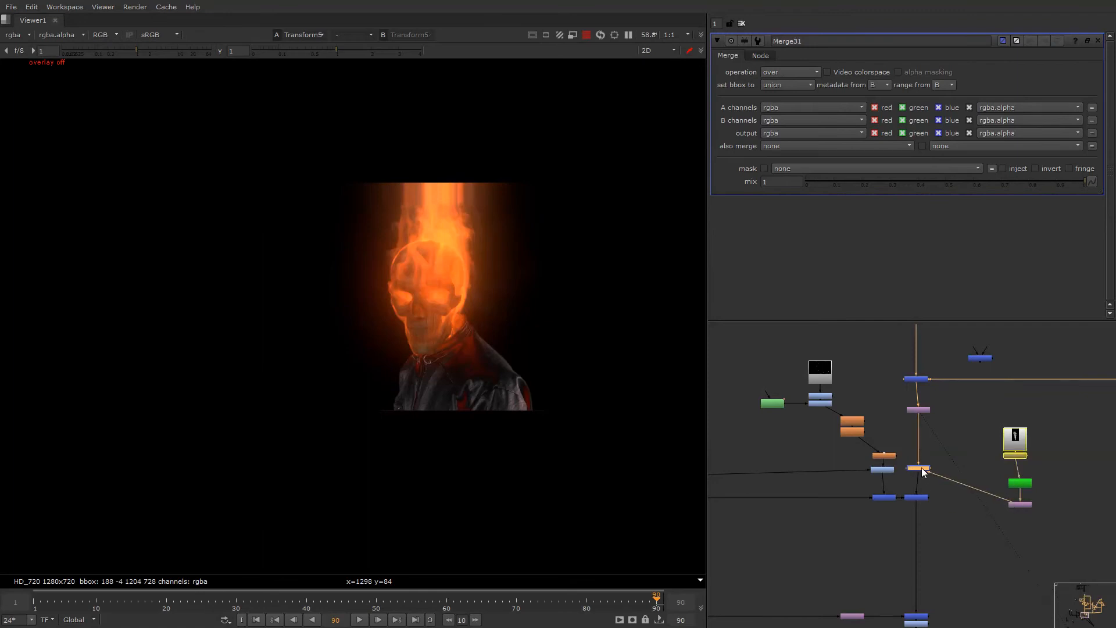
pyautogui.press('1')
pyautogui.click(1018, 508)
pyautogui.press('Tab')
pyautogui.write('cr')
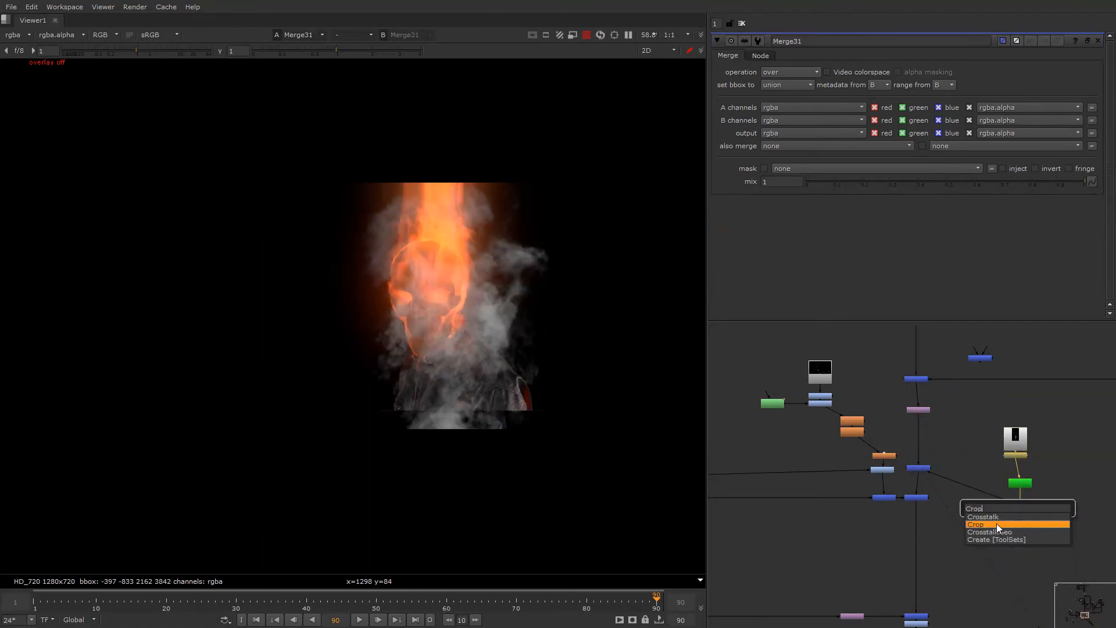
pyautogui.click(996, 525)
pyautogui.scroll(-3, 345, 239)
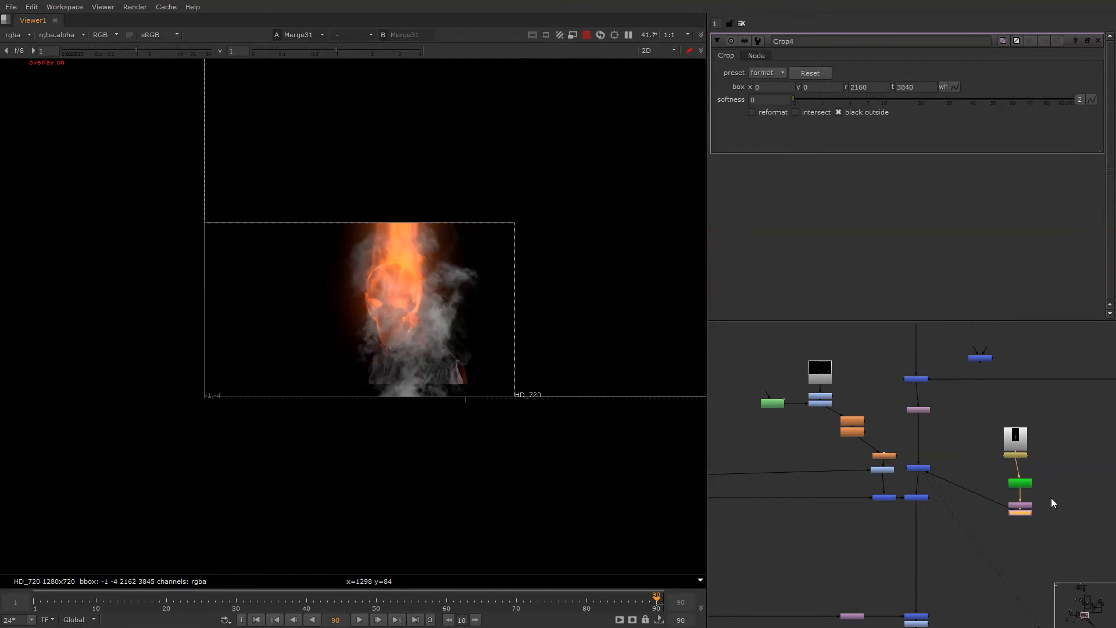
pyautogui.press('Delete')
# - Create an unconnected Crop with the 1280 by 720 format box and insert it between the smoke Transform and the merge
pyautogui.press('Tab')
pyautogui.write('cr')
pyautogui.click(1018, 508)
pyautogui.moveTo(1021, 508); pyautogui.dragTo(1053, 494)
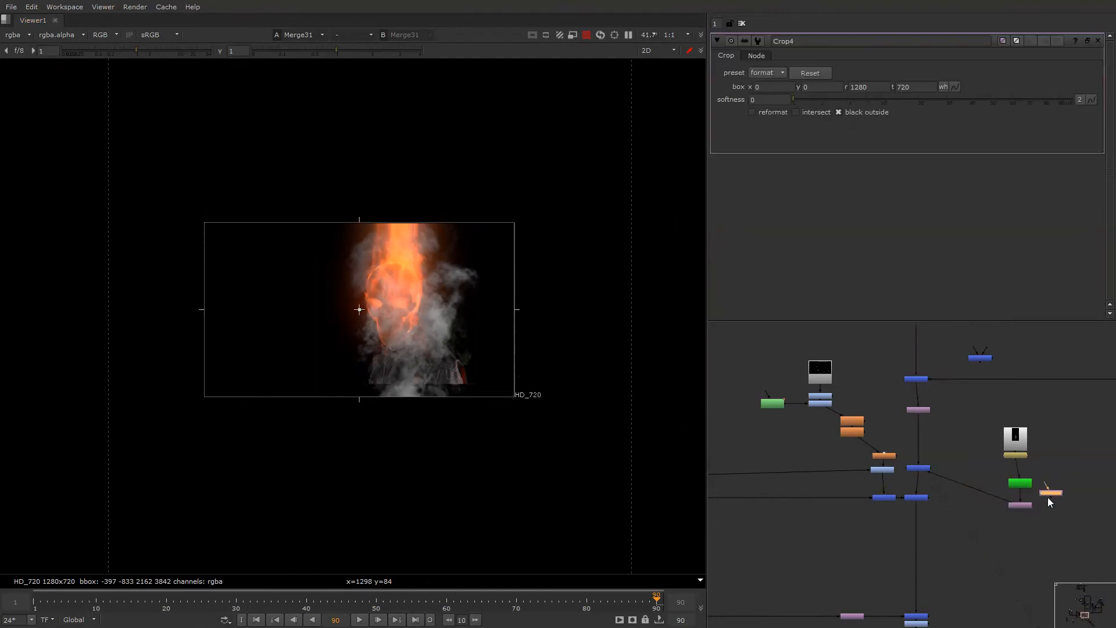
pyautogui.moveTo(973, 493); pyautogui.dragTo(972, 492)
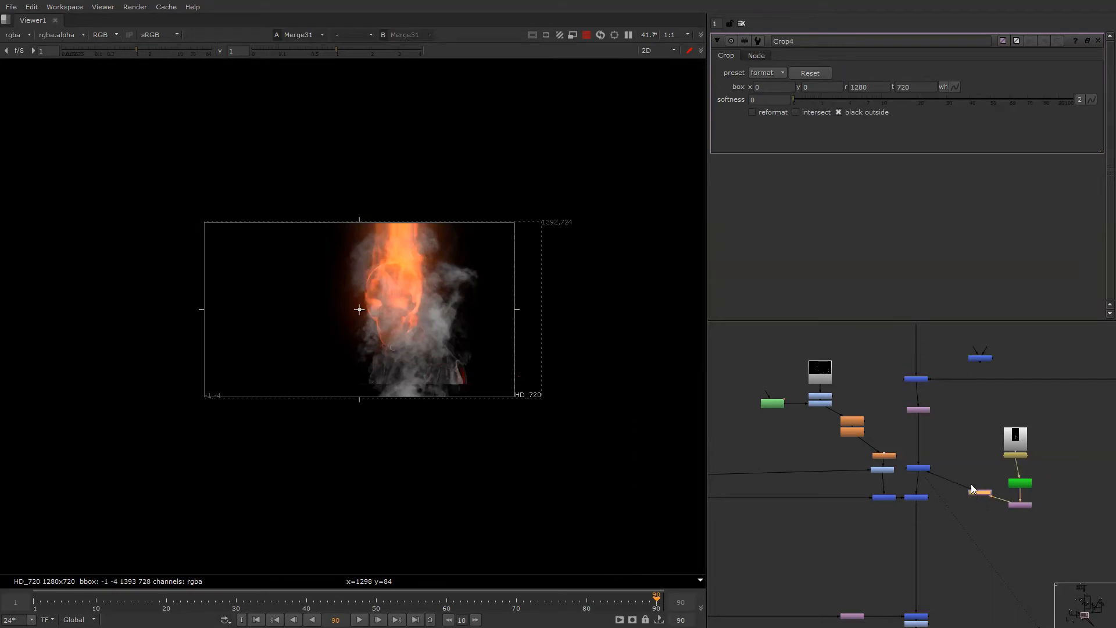
# - View the final Write node's output and toggle the overlay to inspect the smoke in the full composite
pyautogui.scroll(-1, 970, 477)
pyautogui.keyDown('alt'); pyautogui.moveTo(924, 612); pyautogui.dragTo(939, 460); pyautogui.keyUp('alt')
pyautogui.click(939, 507)
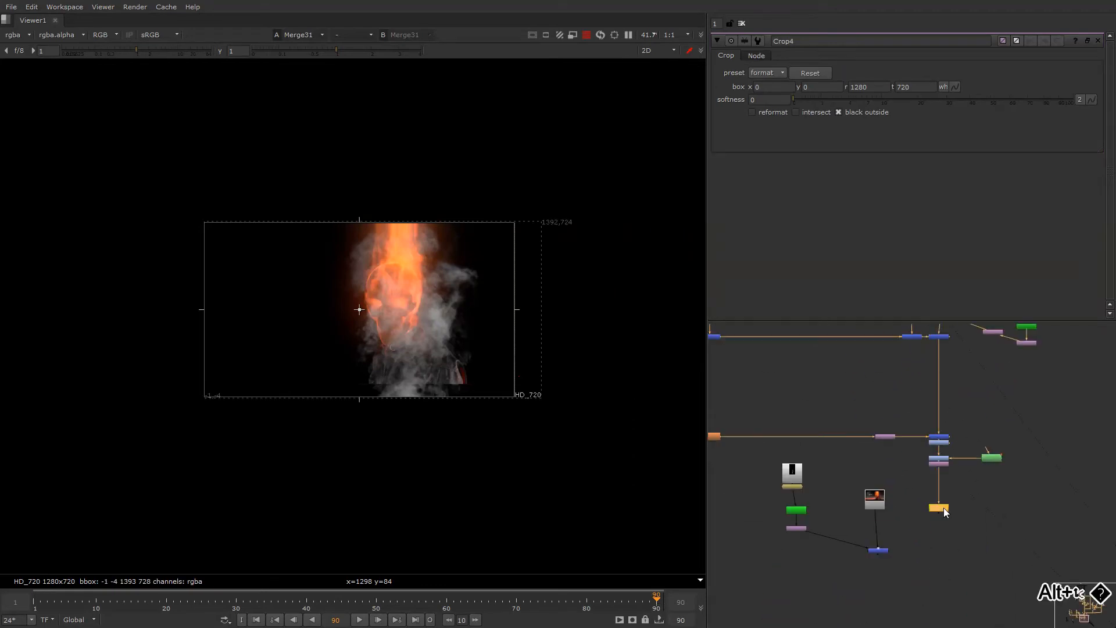
pyautogui.press('1')
pyautogui.press('o')
pyautogui.press('o')
# - Set the operation of the merge adding smoke to the skull branch to screen
pyautogui.keyDown('alt'); pyautogui.moveTo(958, 364); pyautogui.dragTo(914, 560); pyautogui.keyUp('alt')
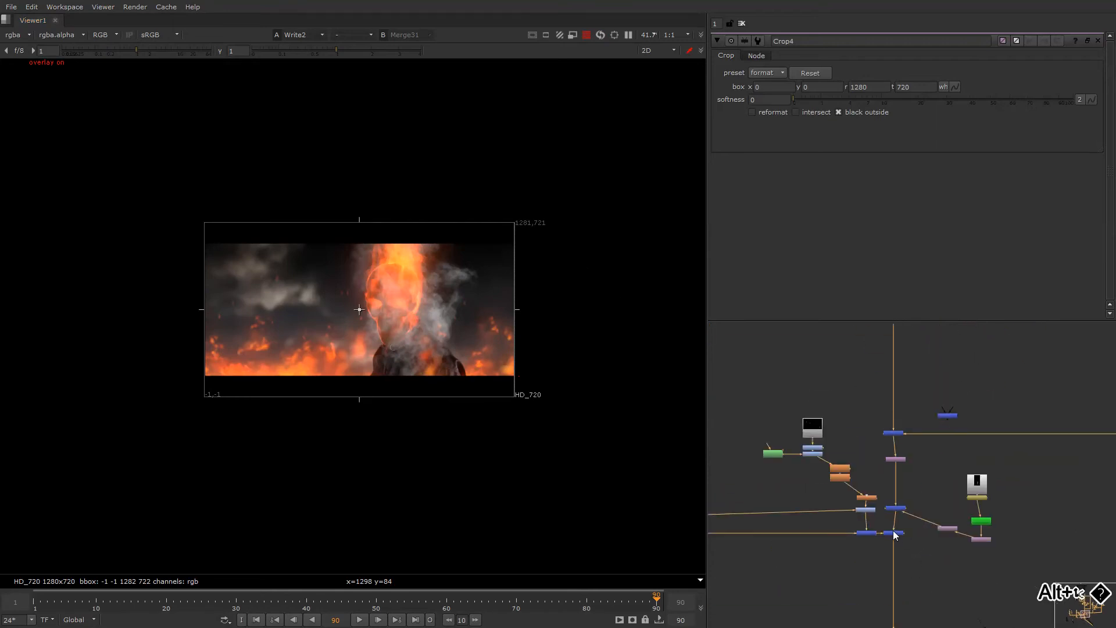
pyautogui.scroll(2, 895, 532)
pyautogui.doubleClick(902, 501)
pyautogui.click(768, 72)
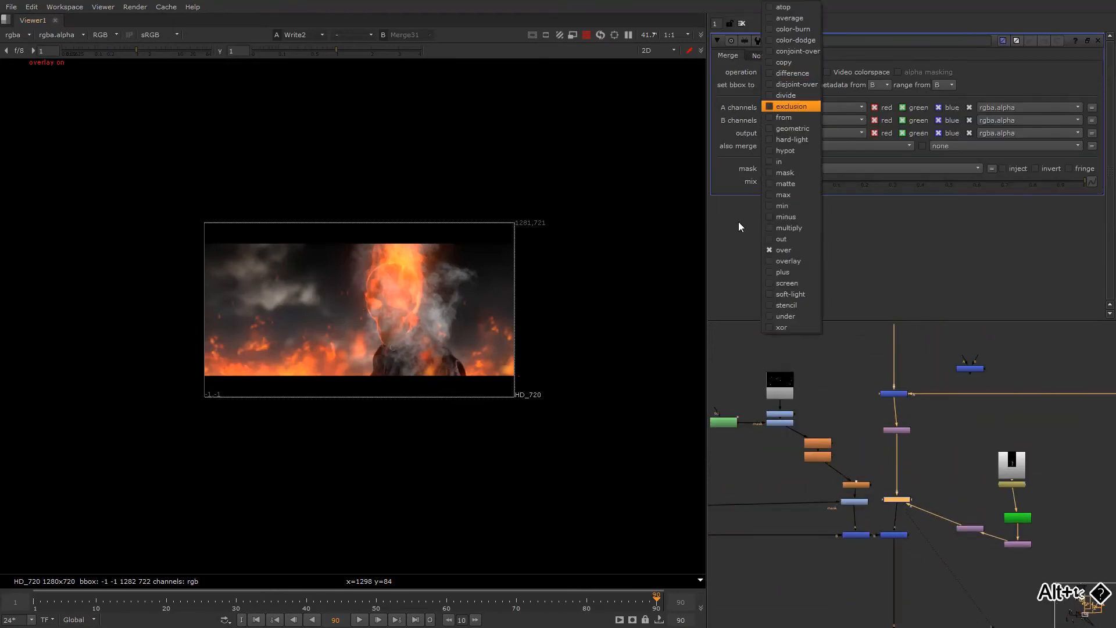
pyautogui.click(781, 289)
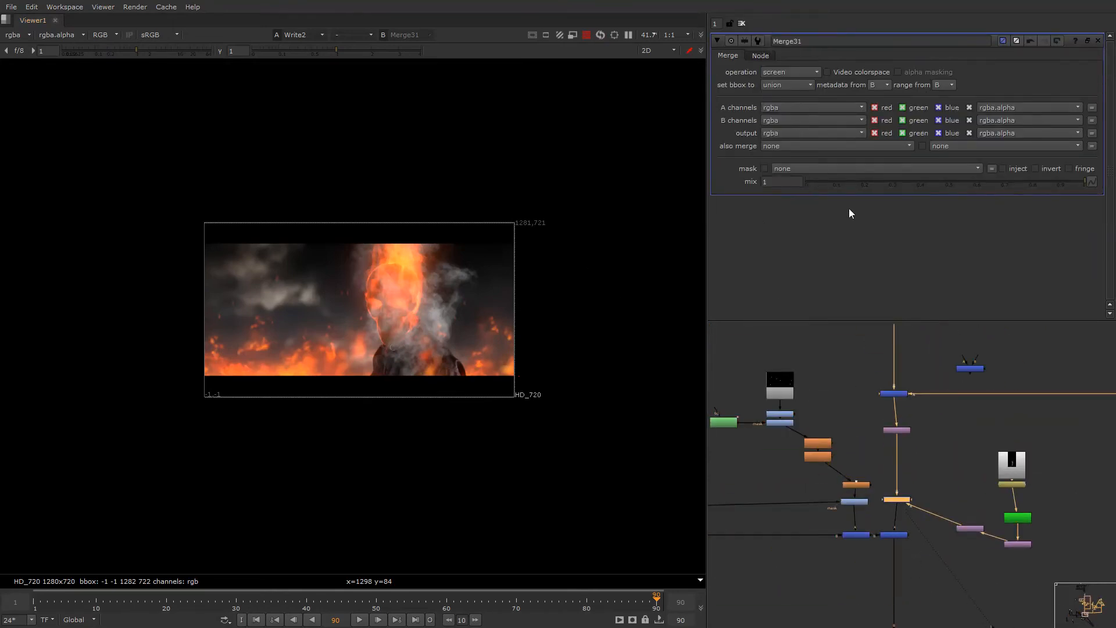
# - Lower the mix of the screen merge adding smoke to the skull branch to 0.065
pyautogui.click(836, 181)
pyautogui.moveTo(833, 179); pyautogui.dragTo(825, 181)
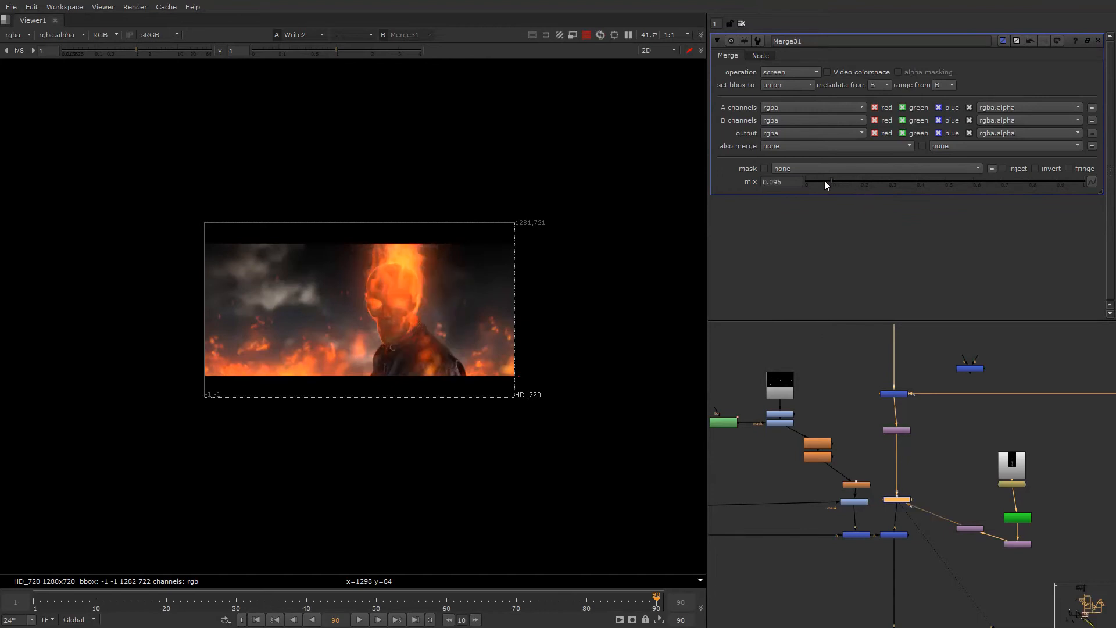
# - View the merge that adds smoke over the rendered footage and play it back to examine the smoke
pyautogui.scroll(-5, 915, 442)
pyautogui.keyDown('alt'); pyautogui.moveTo(826, 605); pyautogui.dragTo(854, 456); pyautogui.keyUp('alt')
pyautogui.scroll(3, 890, 419)
pyautogui.moveTo(907, 414); pyautogui.dragTo(1009, 483)
pyautogui.press('1')
pyautogui.click(828, 482)
pyautogui.scroll(5, 407, 355)
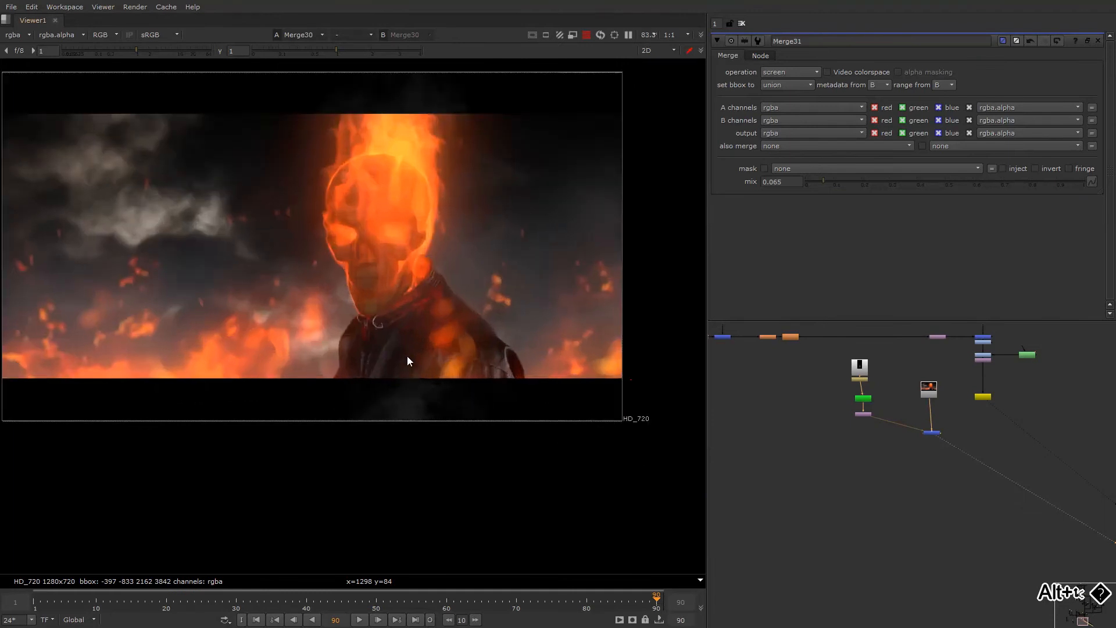
pyautogui.press('l')
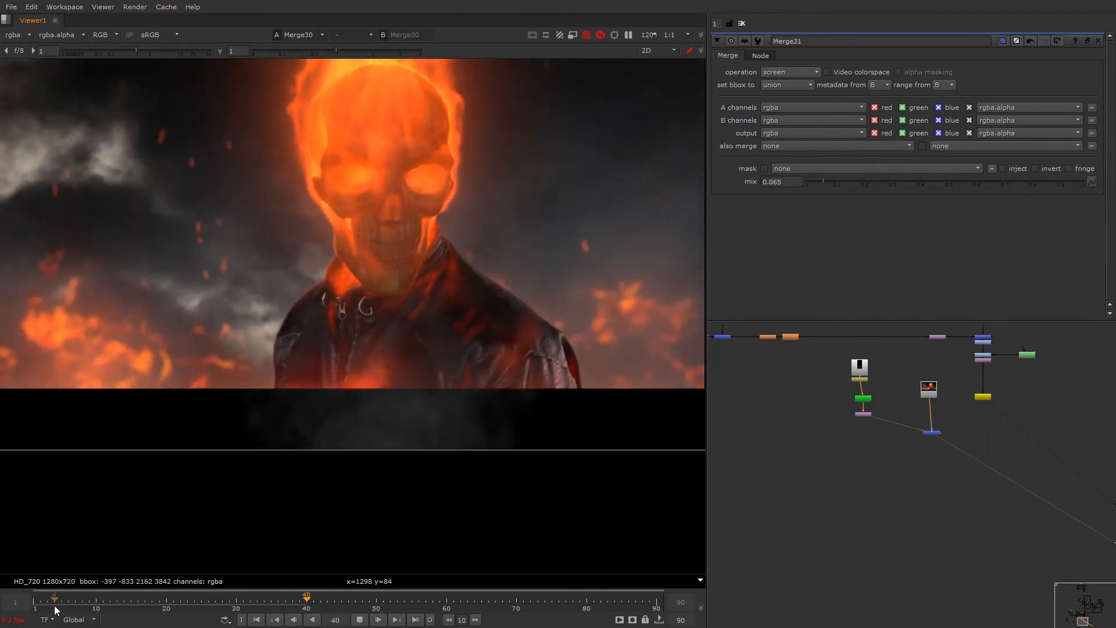
pyautogui.scroll(-3, 409, 340)
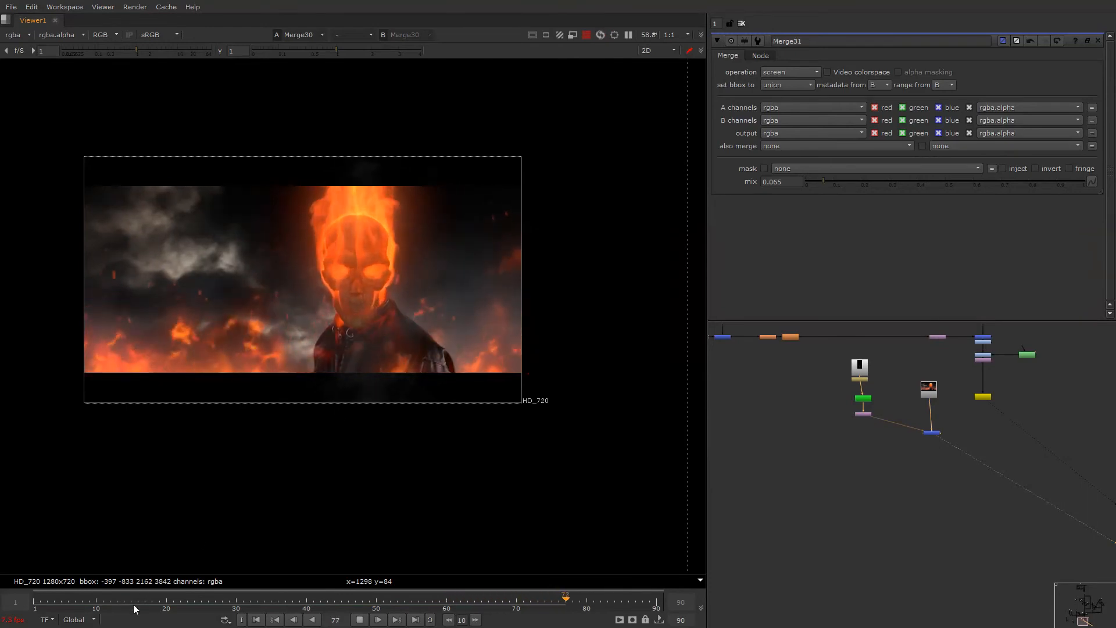
pyautogui.click(111, 602)
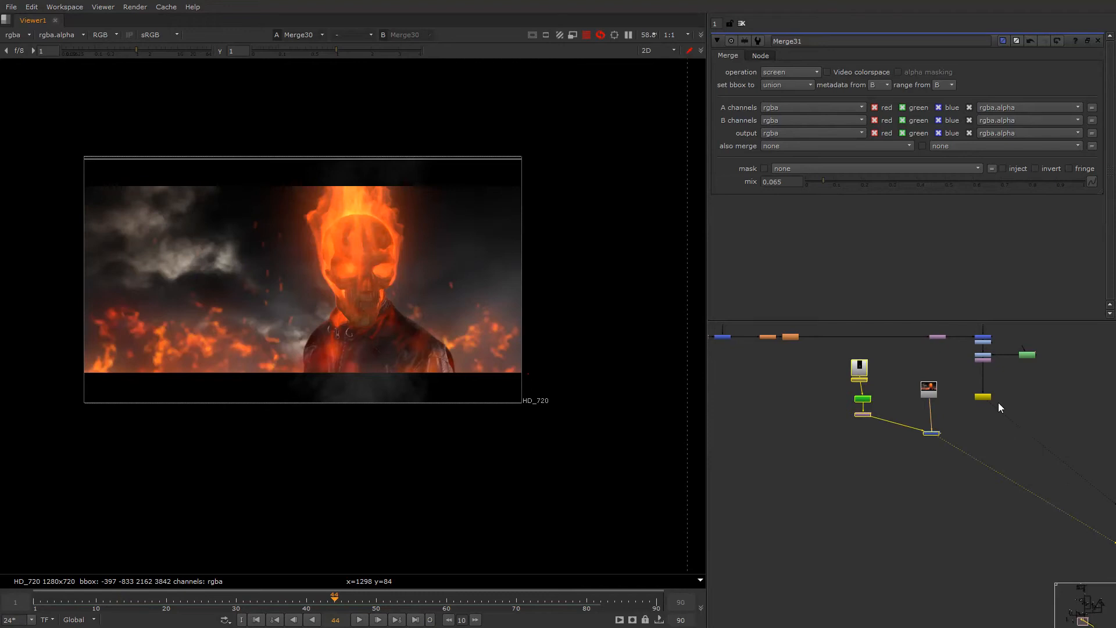
# - View the Write node's output and set the mix of the skull branch's screen smoke merge to 0.04
pyautogui.click(999, 402)
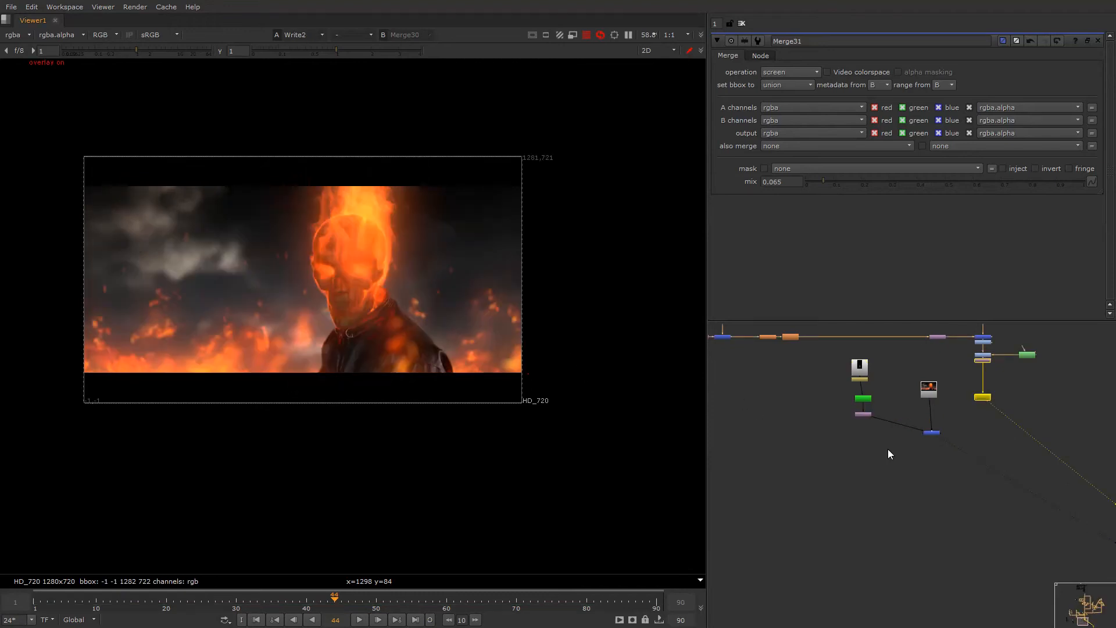
pyautogui.scroll(-1, 930, 468)
pyautogui.keyDown('alt'); pyautogui.moveTo(947, 361); pyautogui.dragTo(880, 489); pyautogui.keyUp('alt')
pyautogui.keyDown('alt'); pyautogui.moveTo(908, 408); pyautogui.dragTo(904, 435); pyautogui.keyUp('alt')
pyautogui.scroll(4, 904, 435)
pyautogui.click(907, 458)
pyautogui.scroll(-3, 907, 458)
pyautogui.keyDown('alt'); pyautogui.moveTo(838, 615); pyautogui.dragTo(899, 528); pyautogui.keyUp('alt')
pyautogui.doubleClick(880, 493)
pyautogui.keyDown('alt'); pyautogui.moveTo(903, 418); pyautogui.dragTo(896, 475); pyautogui.keyUp('alt')
pyautogui.scroll(3, 906, 392)
pyautogui.doubleClick(907, 391)
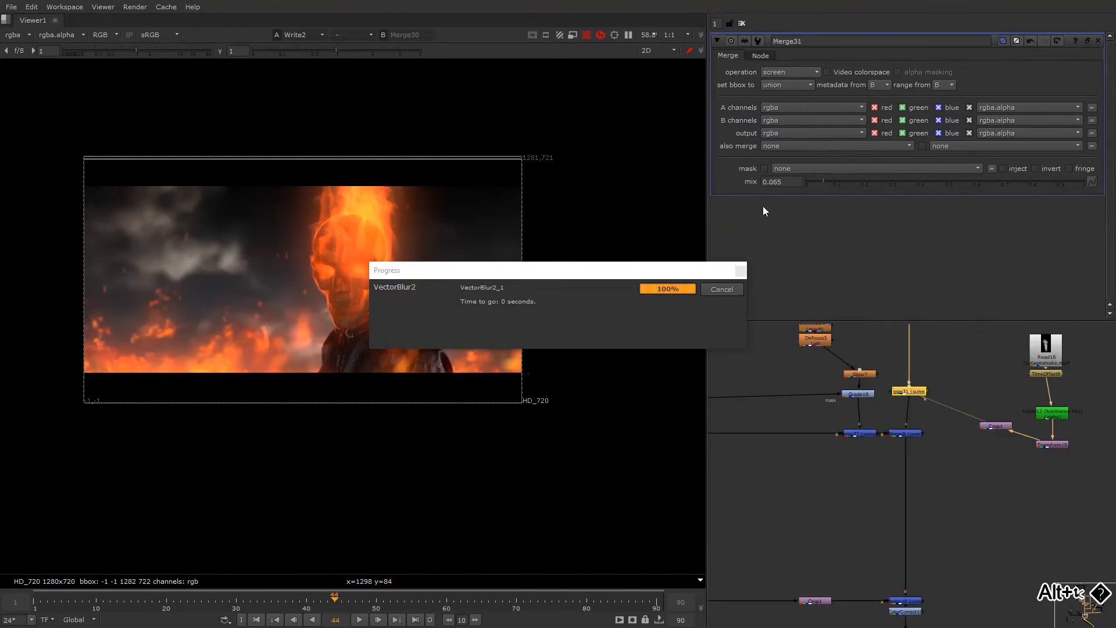
pyautogui.click(776, 183)
pyautogui.moveTo(773, 182); pyautogui.dragTo(787, 182)
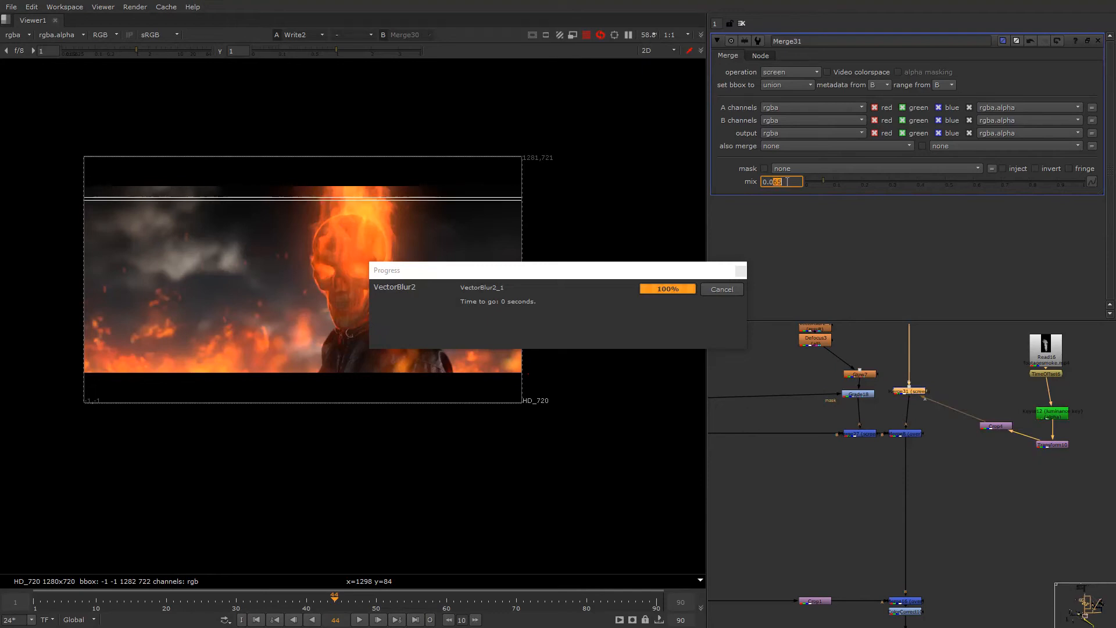
pyautogui.write('4')
pyautogui.press('Return')
# - Disable and re-enable the screen smoke merge to compare the composite with and without the smoke
pyautogui.press('o')
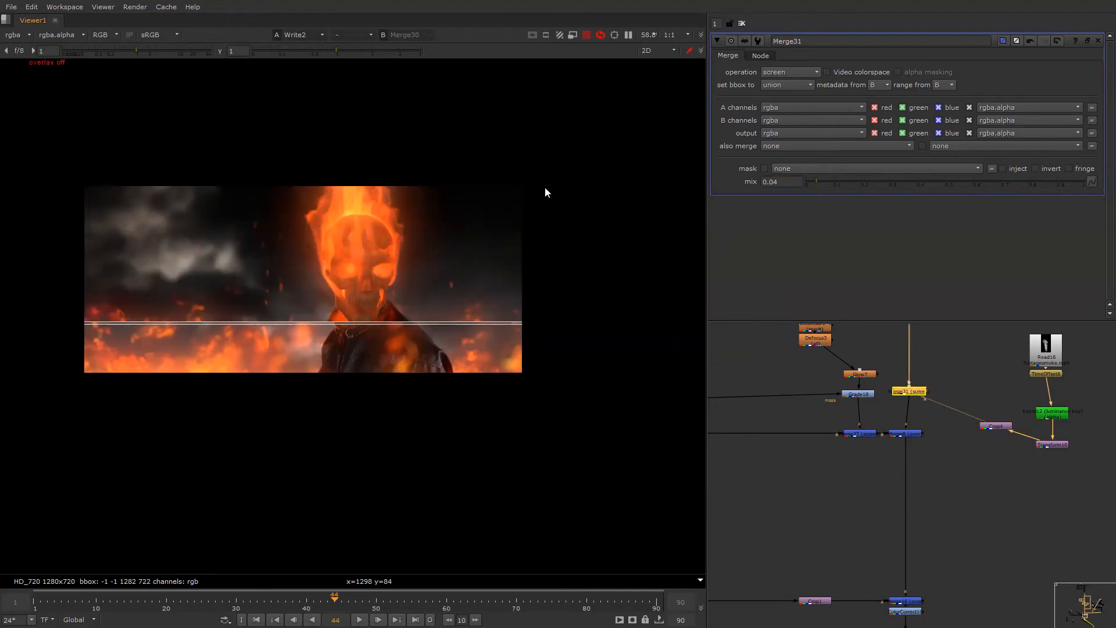
pyautogui.press('d')
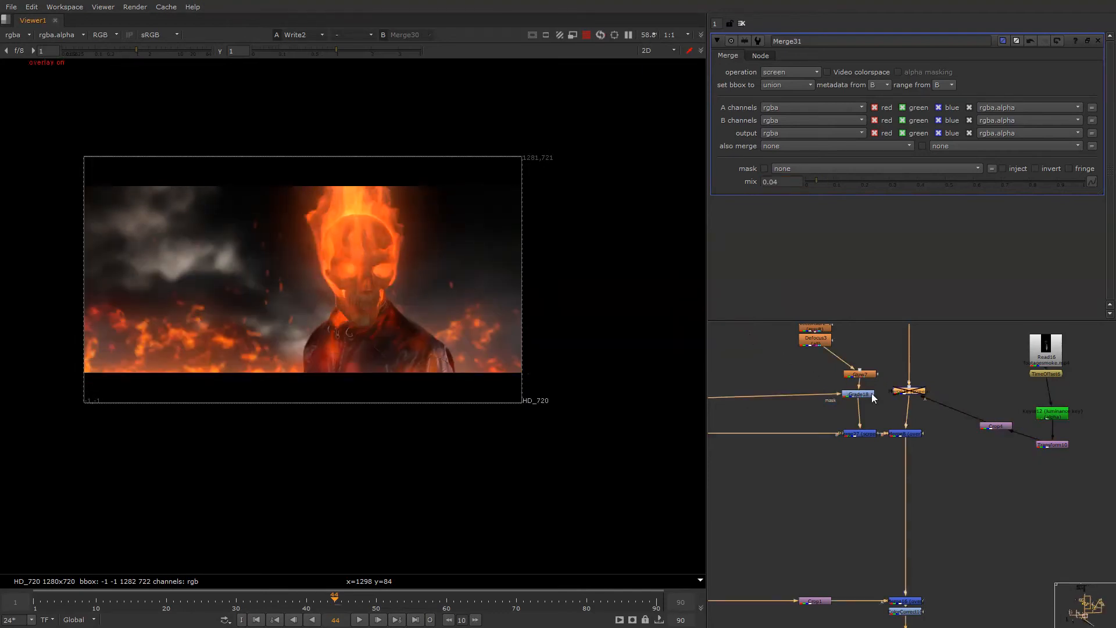
pyautogui.press('d')
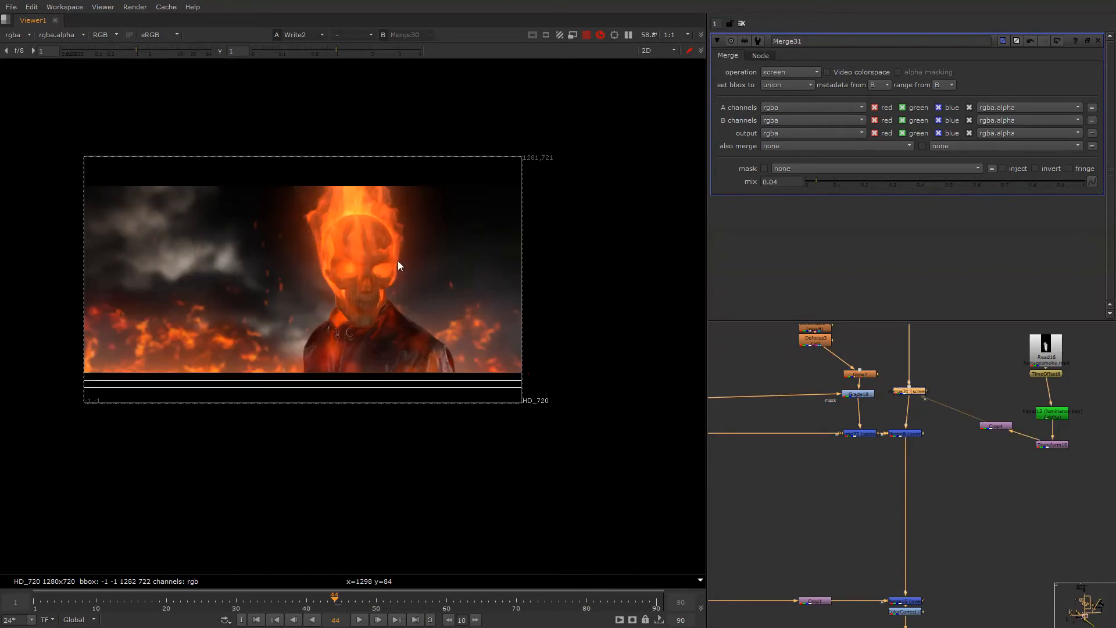
pyautogui.press('f')
# - Set the midtones gain of the ColorCorrect node below Grade10 to 1.12, keeping its master gain at 0.62
pyautogui.scroll(-3, 855, 423)
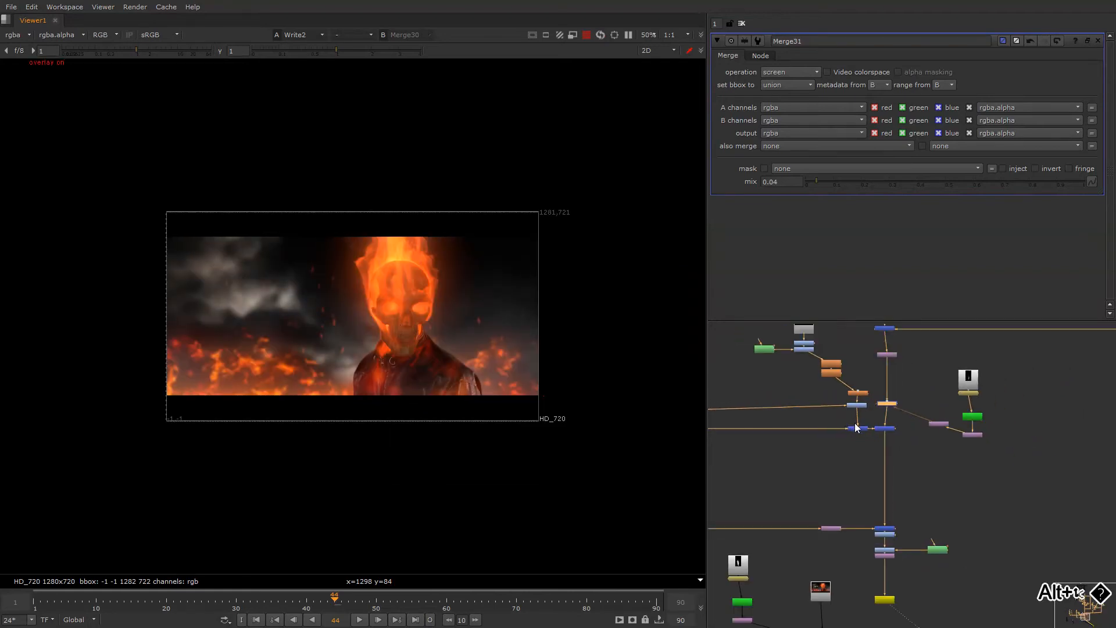
pyautogui.scroll(-3, 853, 420)
pyautogui.moveTo(857, 395); pyautogui.dragTo(771, 476, button='middle')
pyautogui.scroll(5, 942, 431)
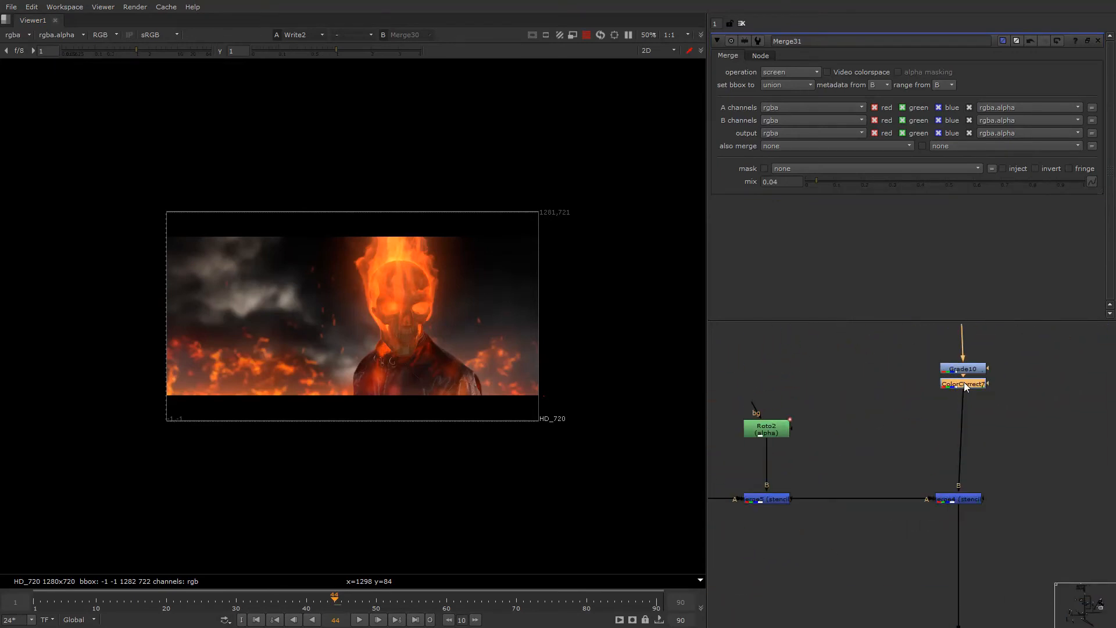
pyautogui.doubleClick(964, 383)
pyautogui.keyDown('ctrl'); pyautogui.click(920, 136); pyautogui.keyUp('ctrl')
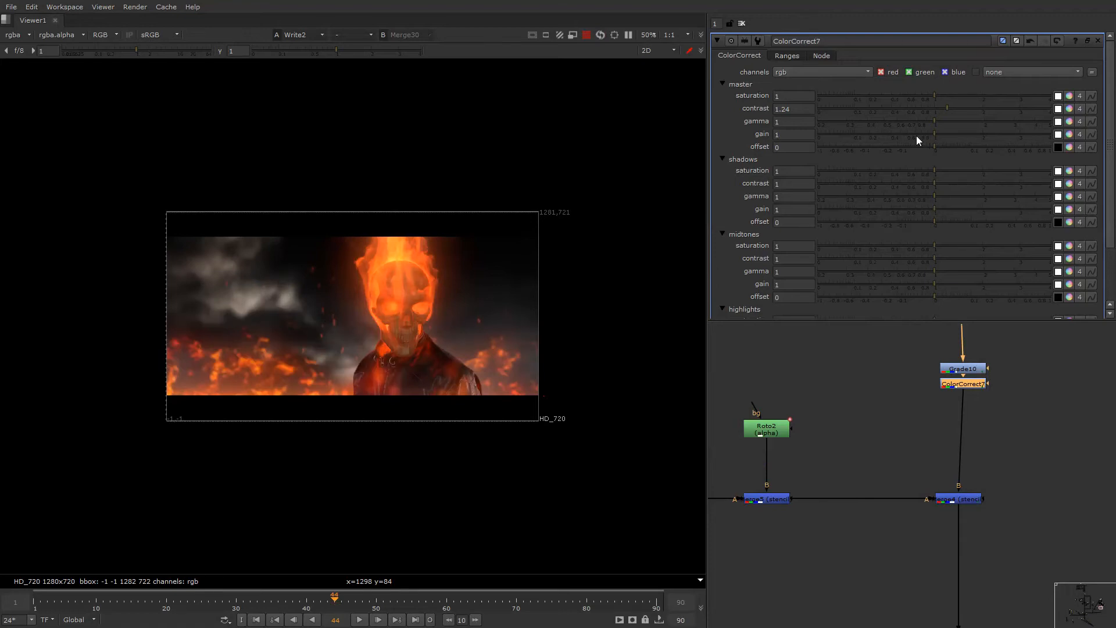
pyautogui.hotkey('ctrl', 'z')
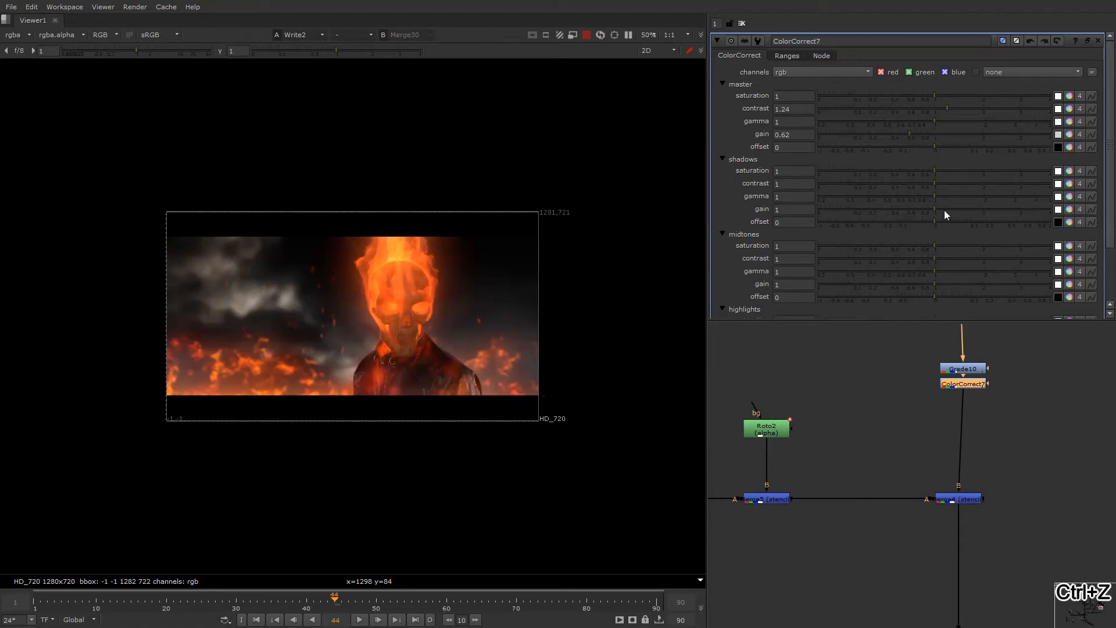
pyautogui.moveTo(955, 288)
pyautogui.mouseDown()
pyautogui.moveTo(1028, 286)
pyautogui.moveTo(941, 284)
pyautogui.mouseUp()
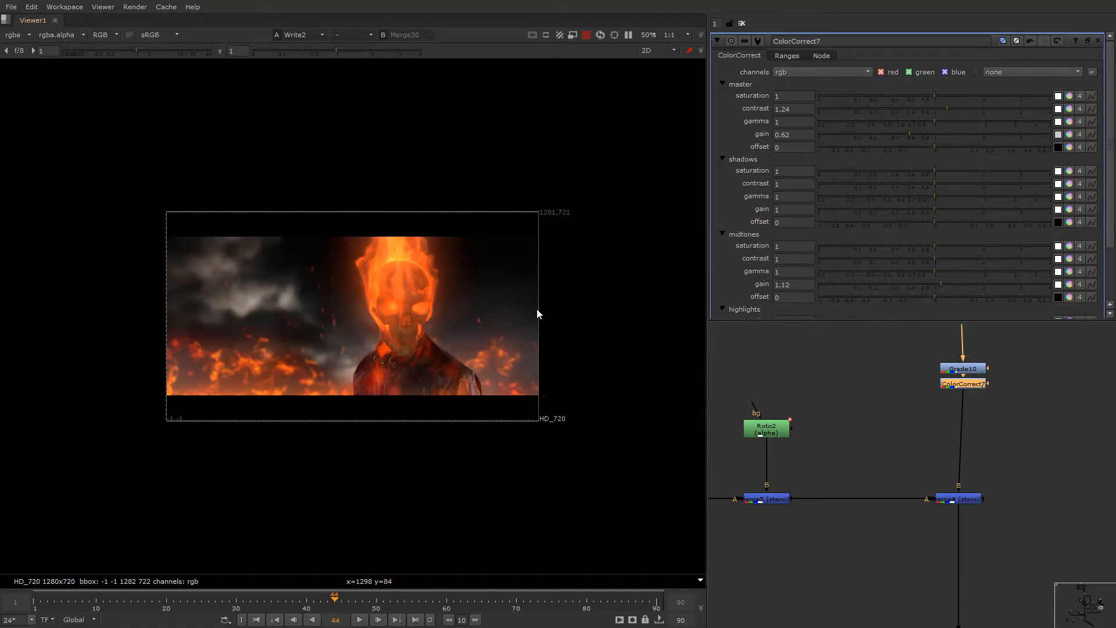
# - Check the composite without the viewer overlay and with the green channel isolated
pyautogui.press('o')
pyautogui.press('g')
pyautogui.press('g')
# - Assign the earlier render to the second viewer input and the Write output to the first, and compare the two
pyautogui.keyDown('alt'); pyautogui.moveTo(1091, 449); pyautogui.dragTo(986, 461, button='middle'); pyautogui.keyUp('alt')
pyautogui.keyDown('alt'); pyautogui.moveTo(905, 529); pyautogui.dragTo(942, 399); pyautogui.keyUp('alt')
pyautogui.keyDown('alt'); pyautogui.moveTo(875, 488); pyautogui.dragTo(874, 483); pyautogui.keyUp('alt')
pyautogui.scroll(-2, 861, 466)
pyautogui.keyDown('alt'); pyautogui.moveTo(743, 525); pyautogui.dragTo(866, 466); pyautogui.keyUp('alt')
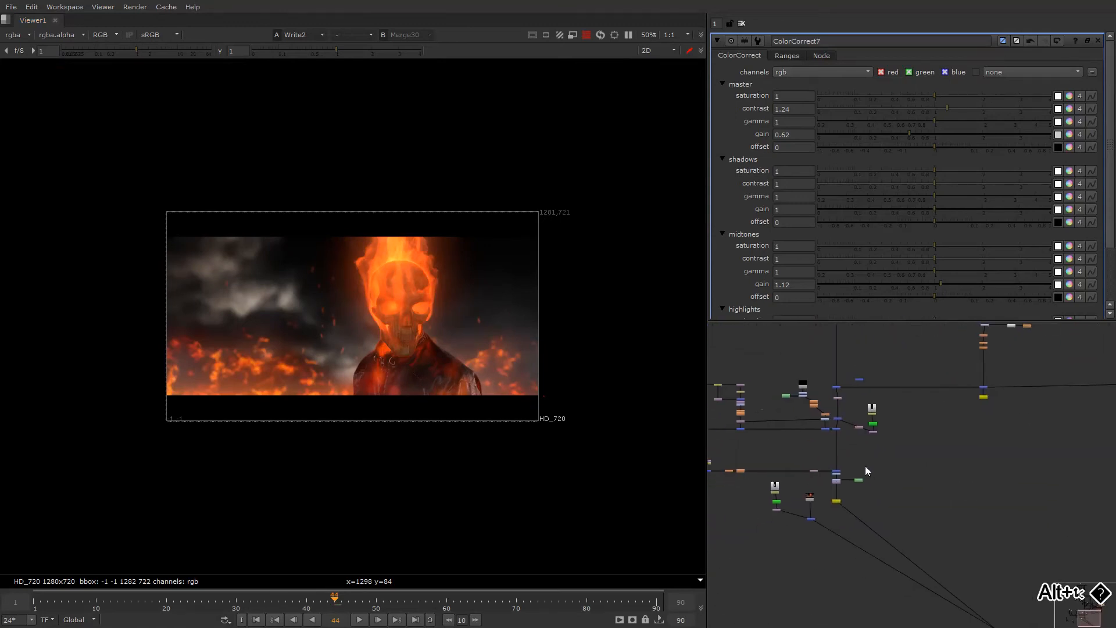
pyautogui.scroll(4, 819, 501)
pyautogui.click(815, 493)
pyautogui.press('2')
pyautogui.click(864, 498)
pyautogui.press('1')
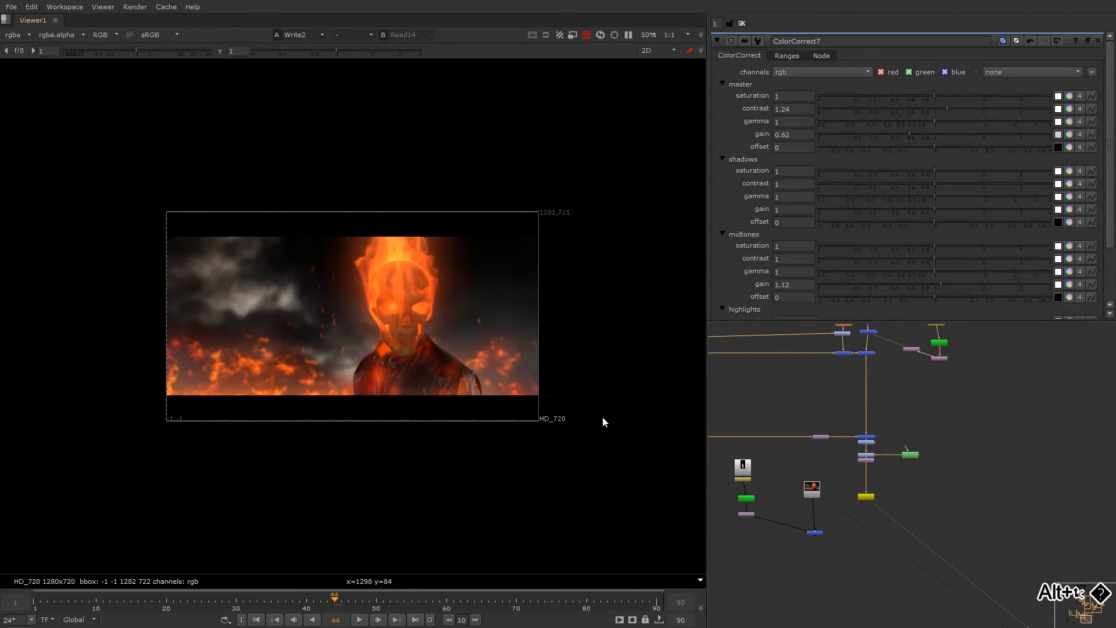
pyautogui.press('2')
pyautogui.press('1')
pyautogui.press('2')
pyautogui.press('1')
pyautogui.press('2')
pyautogui.press('1')
pyautogui.press('o')
pyautogui.press('o')
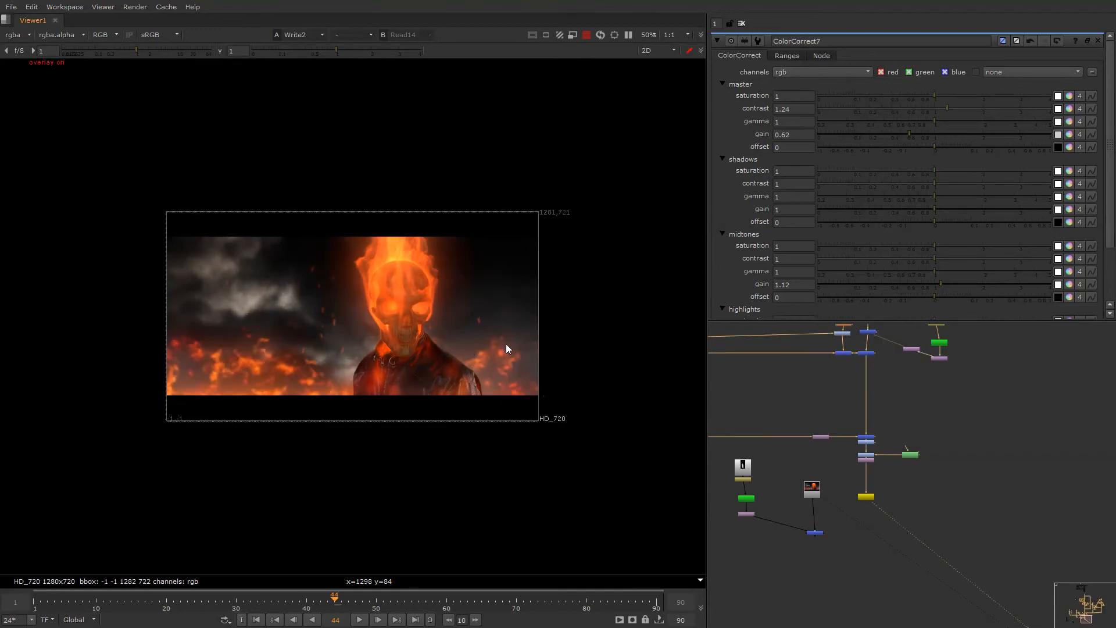
# - Add a Grade at the end of the leftmost footage branch and a Roto node connected to its mask
pyautogui.scroll(-2, 933, 455)
pyautogui.keyDown('alt'); pyautogui.moveTo(910, 418); pyautogui.dragTo(937, 477); pyautogui.keyUp('alt')
pyautogui.scroll(-1, 937, 476)
pyautogui.keyDown('alt'); pyautogui.moveTo(798, 505); pyautogui.dragTo(875, 494); pyautogui.keyUp('alt')
pyautogui.keyDown('alt'); pyautogui.moveTo(924, 427); pyautogui.dragTo(868, 478); pyautogui.keyUp('alt')
pyautogui.keyDown('alt'); pyautogui.moveTo(917, 362); pyautogui.dragTo(830, 481); pyautogui.keyUp('alt')
pyautogui.scroll(3, 845, 454)
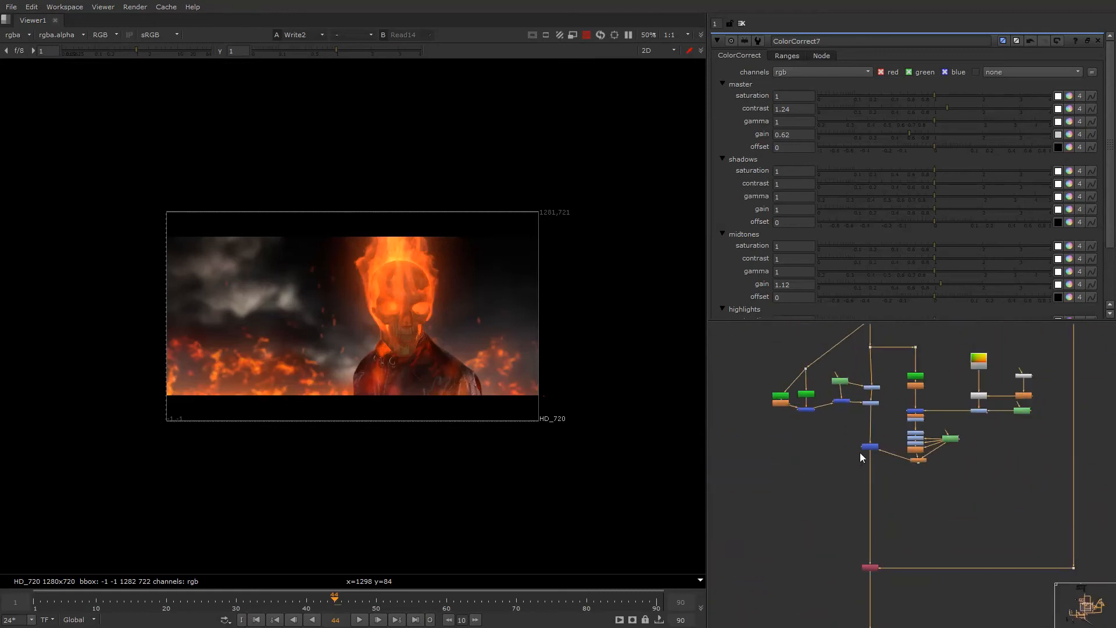
pyautogui.scroll(-3, 856, 457)
pyautogui.keyDown('alt'); pyautogui.moveTo(742, 557); pyautogui.dragTo(914, 456); pyautogui.keyUp('alt')
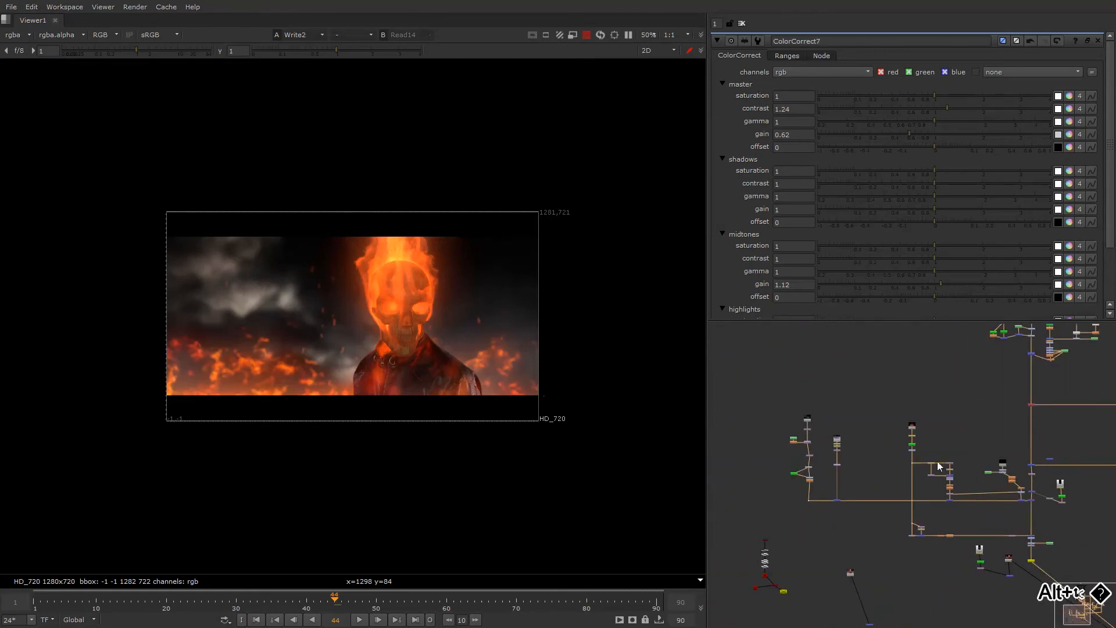
pyautogui.scroll(3, 899, 463)
pyautogui.doubleClick(895, 470)
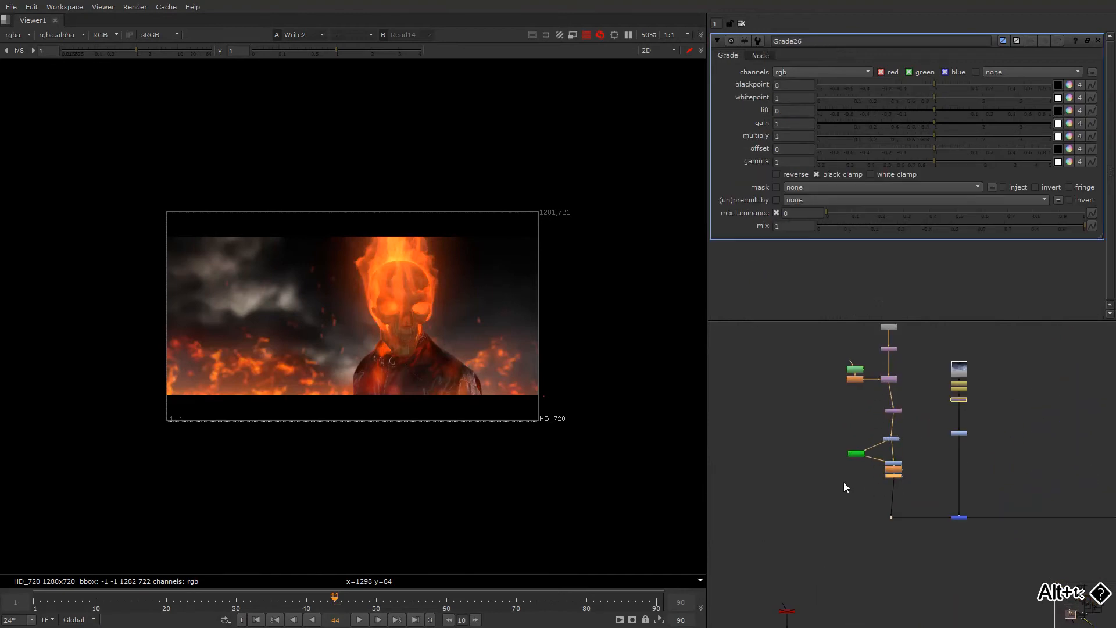
pyautogui.press('o')
pyautogui.moveTo(901, 490); pyautogui.dragTo(847, 484)
pyautogui.click(847, 483)
# - Draw a closed Bezier shape across the top of the frame, above the flames and upper-right sky, and feather it outward
pyautogui.rightClick(483, 218)
pyautogui.click(484, 221)
pyautogui.click(370, 182)
pyautogui.click(599, 178)
pyautogui.moveTo(620, 236); pyautogui.dragTo(627, 228)
pyautogui.click(296, 236)
pyautogui.click(369, 182)
pyautogui.moveTo(216, 108); pyautogui.dragTo(631, 249)
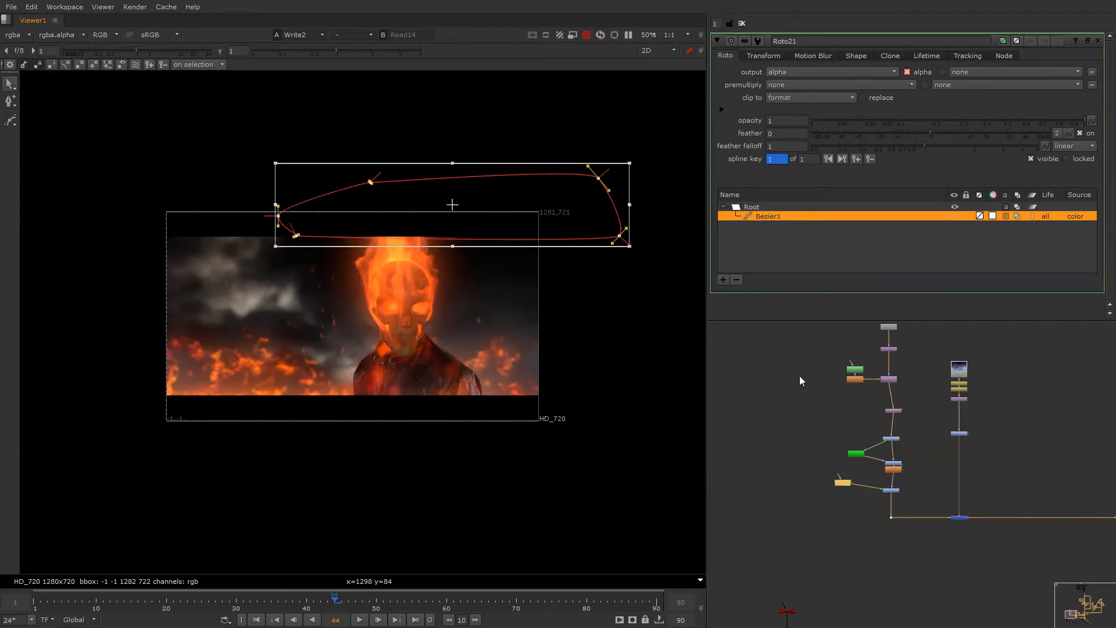
pyautogui.press('e')
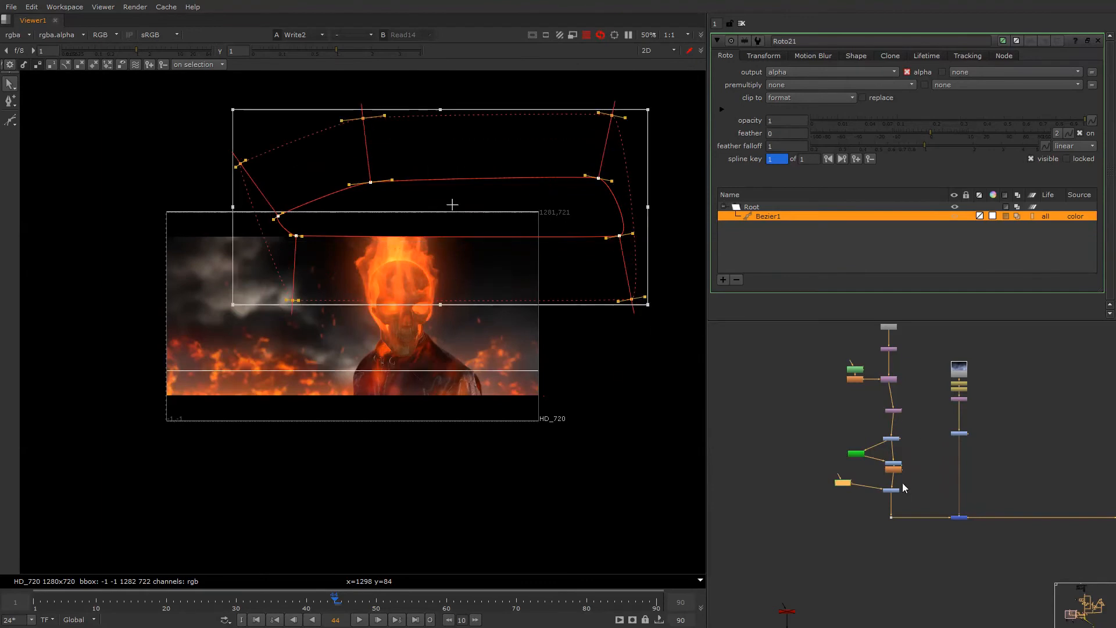
# - Set the masked Grade's blackpoint to -0.0026 and toggle the node to compare its effect
pyautogui.click(896, 498)
pyautogui.doubleClick(893, 491)
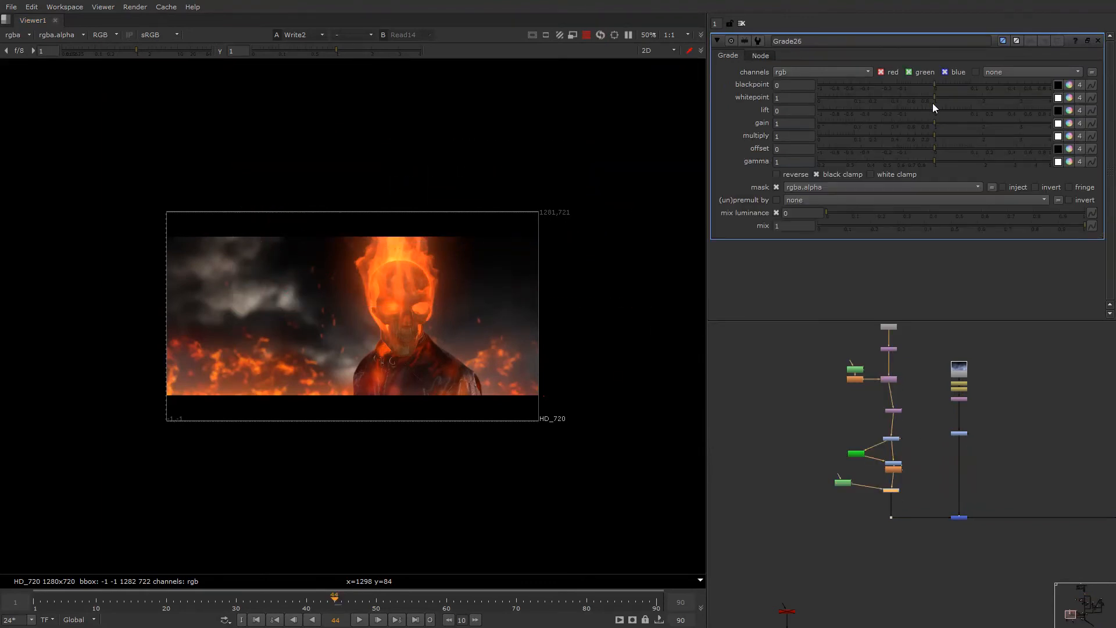
pyautogui.click(930, 86)
pyautogui.click(799, 85)
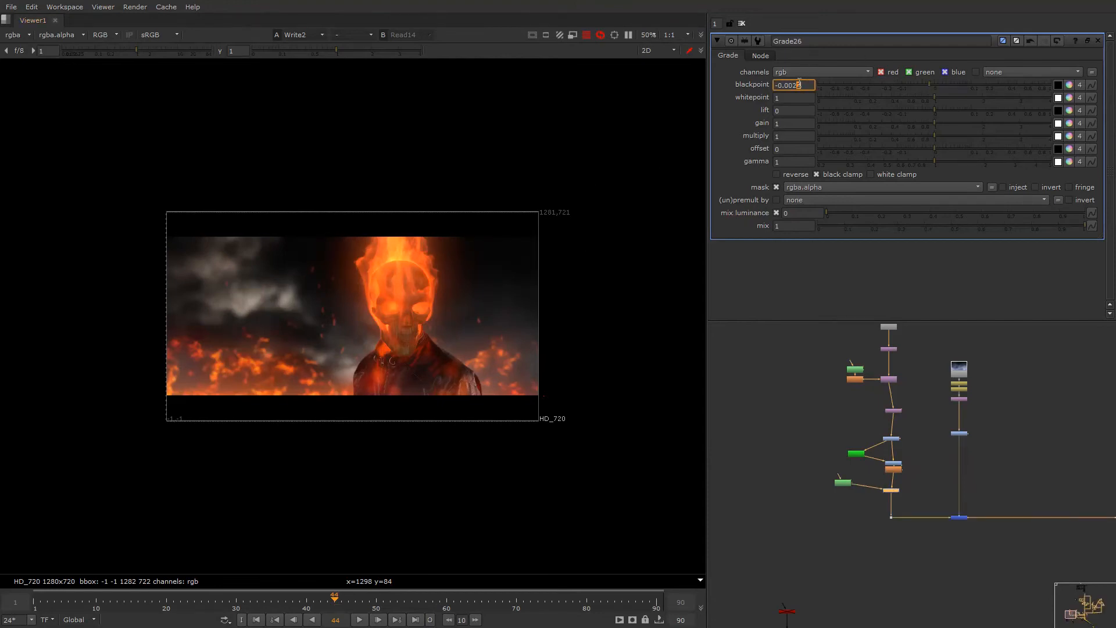
pyautogui.press('d')
pyautogui.press('d')
pyautogui.press('q')
pyautogui.press('q')
# - Compare the graded Write output with the earlier render in the viewer
pyautogui.keyDown('alt'); pyautogui.moveTo(963, 394); pyautogui.dragTo(940, 392, button='middle'); pyautogui.keyUp('alt')
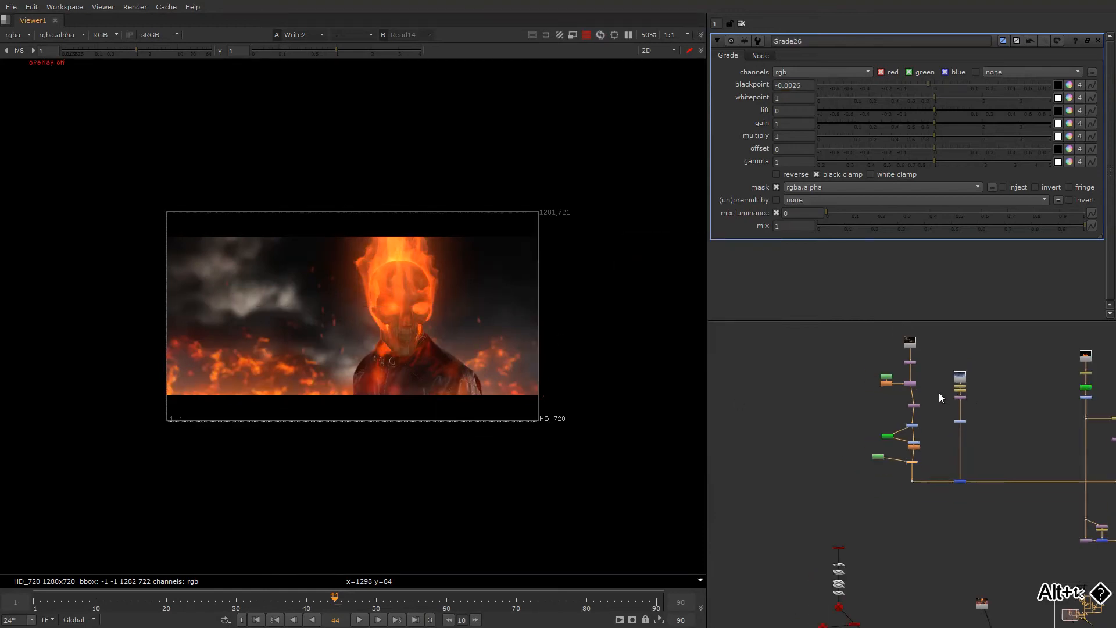
pyautogui.scroll(6, 940, 393)
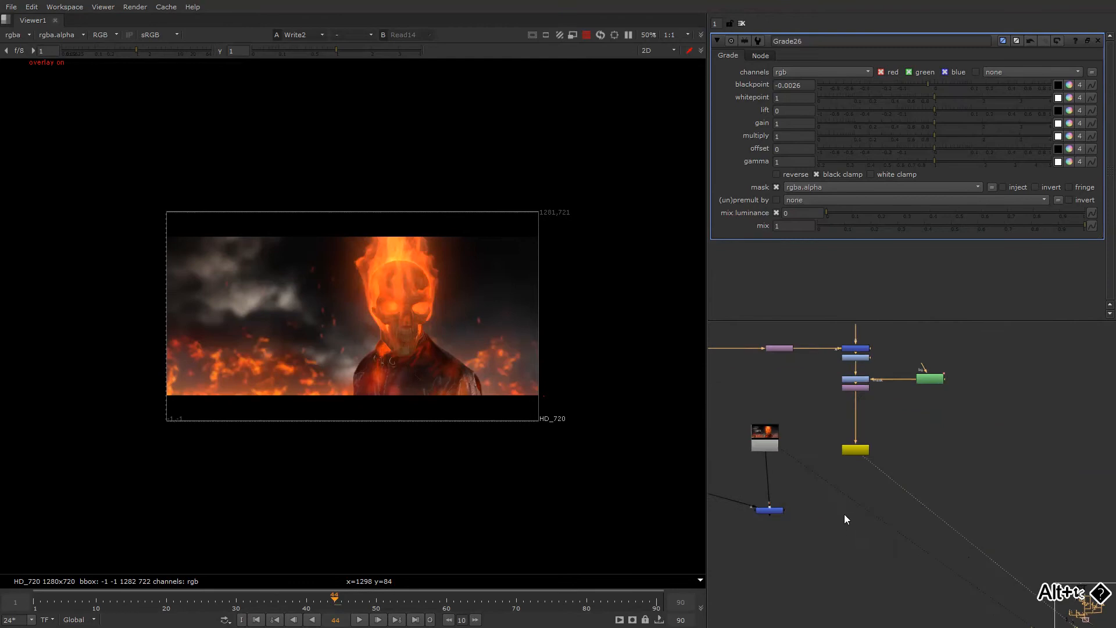
pyautogui.scroll(3, 756, 407)
pyautogui.press('1')
pyautogui.click(850, 415)
pyautogui.press('1')
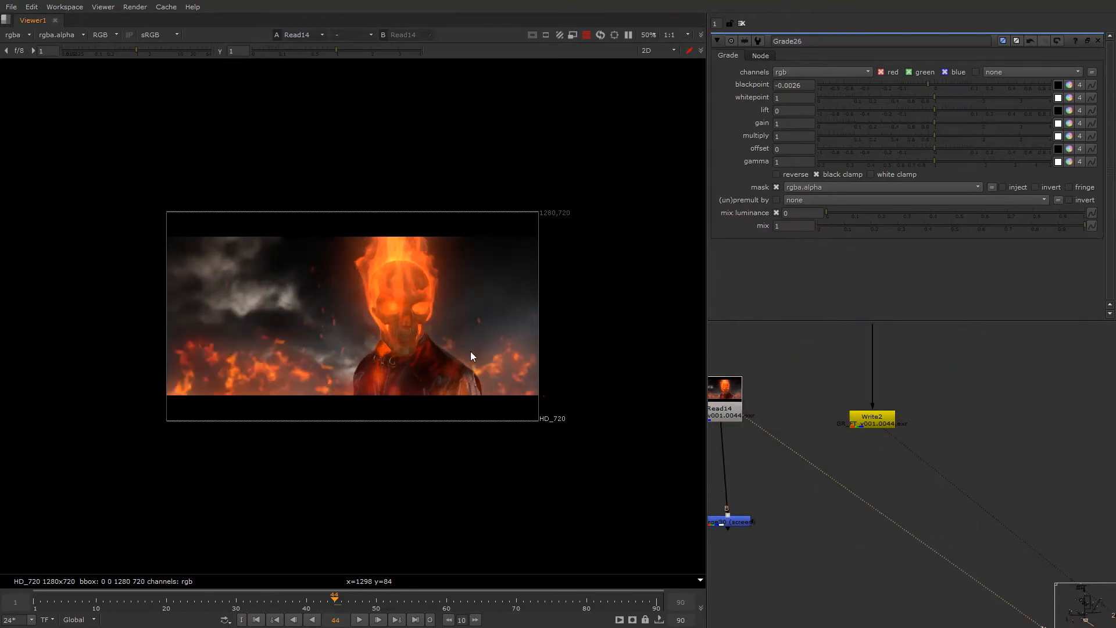
pyautogui.rightClick(475, 318)
pyautogui.click(479, 320)
pyautogui.rightClick(468, 296)
pyautogui.press('Escape')
pyautogui.press('1')
pyautogui.press('2')
# - Set the vertical translate of Transform7, between Merge21 and Grade11, to 151
pyautogui.keyDown('alt'); pyautogui.moveTo(924, 459); pyautogui.dragTo(864, 395, button='middle'); pyautogui.keyUp('alt')
pyautogui.keyDown('alt'); pyautogui.moveTo(863, 396); pyautogui.dragTo(936, 518); pyautogui.keyUp('alt')
pyautogui.keyDown('alt'); pyautogui.moveTo(836, 460); pyautogui.dragTo(874, 503); pyautogui.keyUp('alt')
pyautogui.keyDown('alt'); pyautogui.moveTo(874, 503); pyautogui.dragTo(821, 469, button='middle'); pyautogui.keyUp('alt')
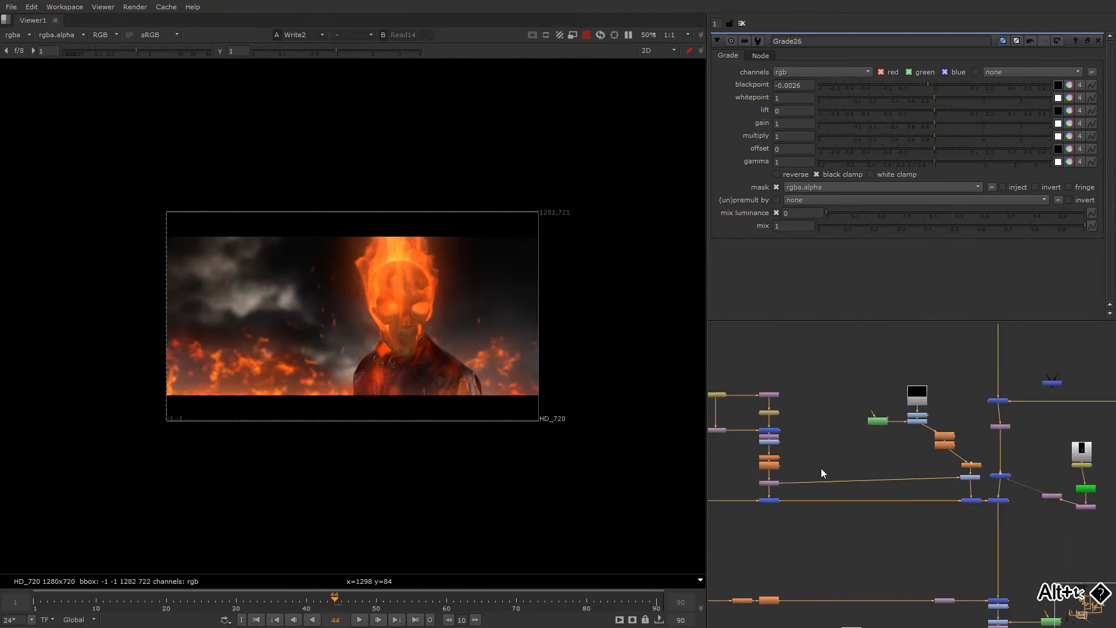
pyautogui.scroll(6, 839, 444)
pyautogui.click(831, 395)
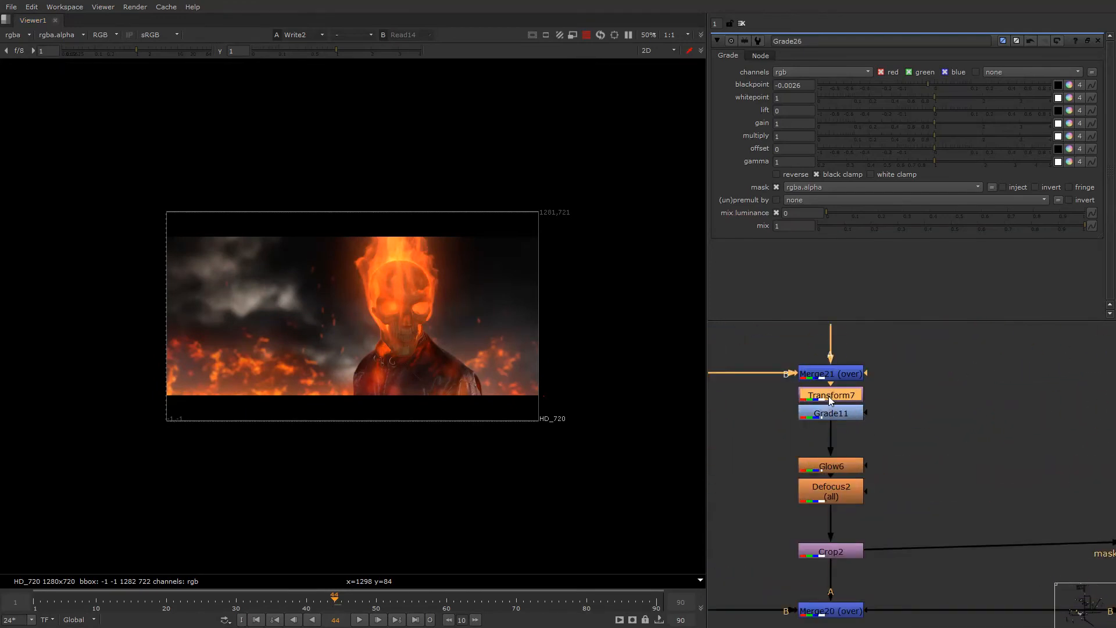
pyautogui.doubleClick(830, 399)
pyautogui.scroll(-1, 826, 72)
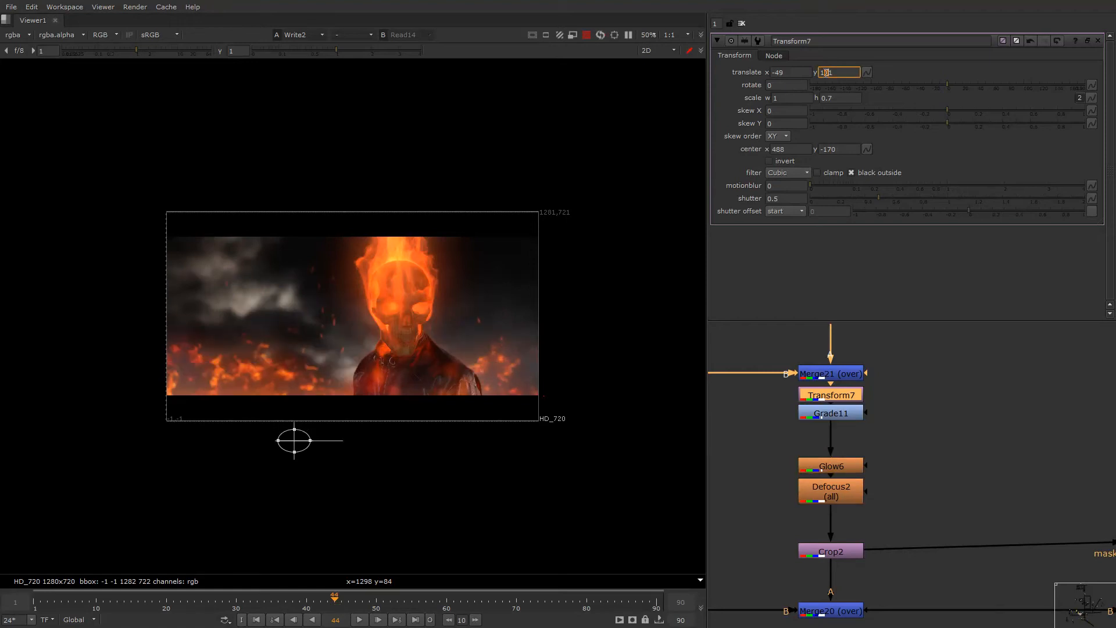
pyautogui.scroll(4, 826, 72)
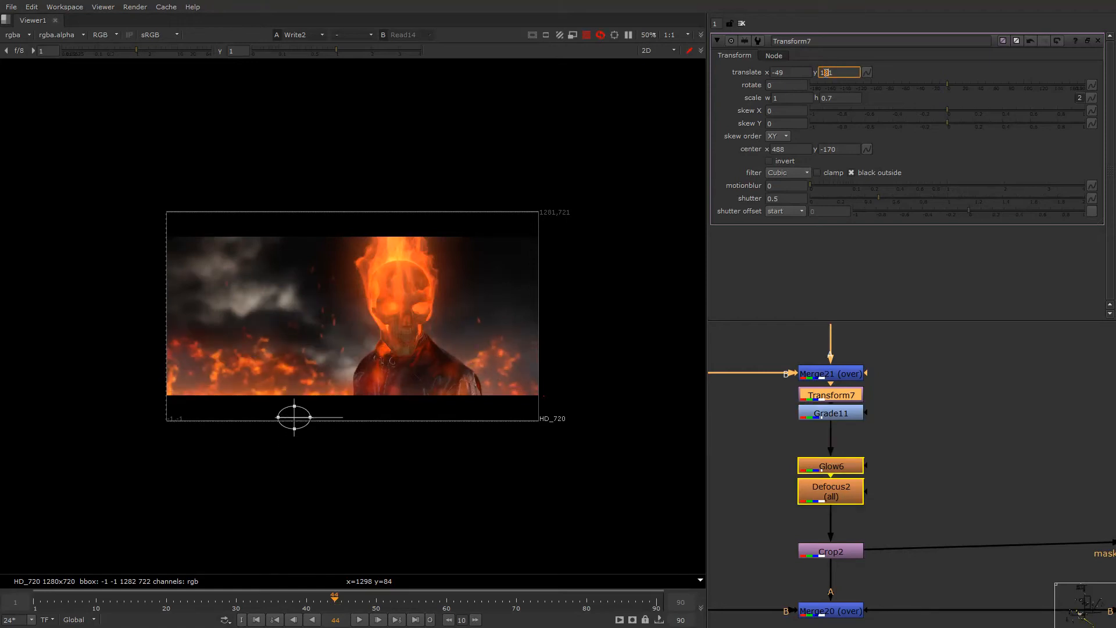
pyautogui.scroll(-3, 826, 73)
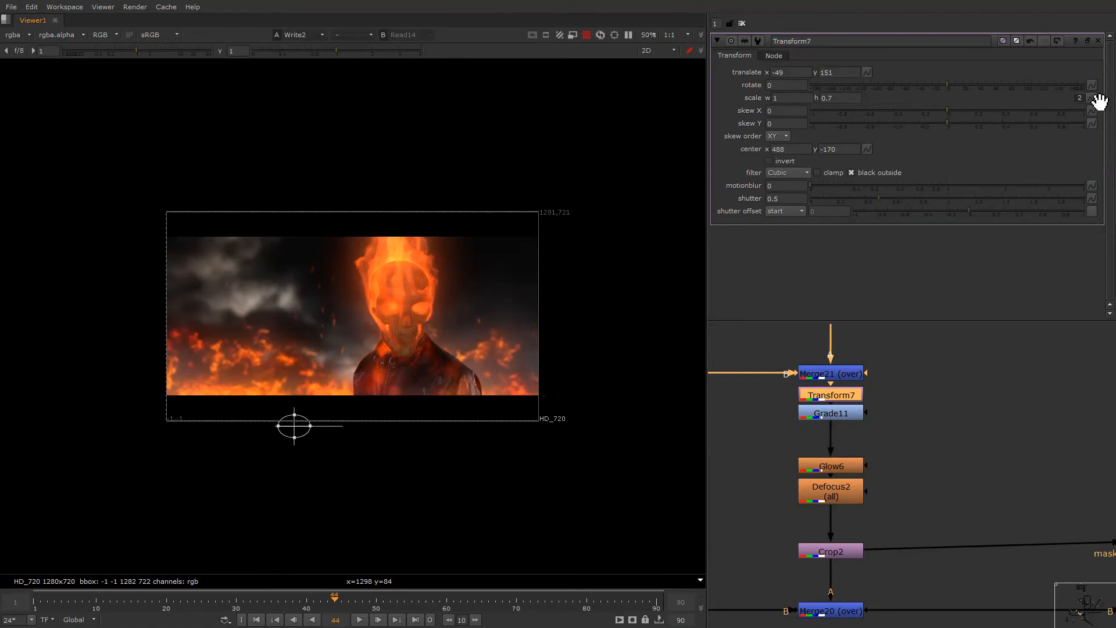
# - Switch Transform7 to a uniform scale of 0.66
pyautogui.click(1080, 98)
pyautogui.click(918, 98)
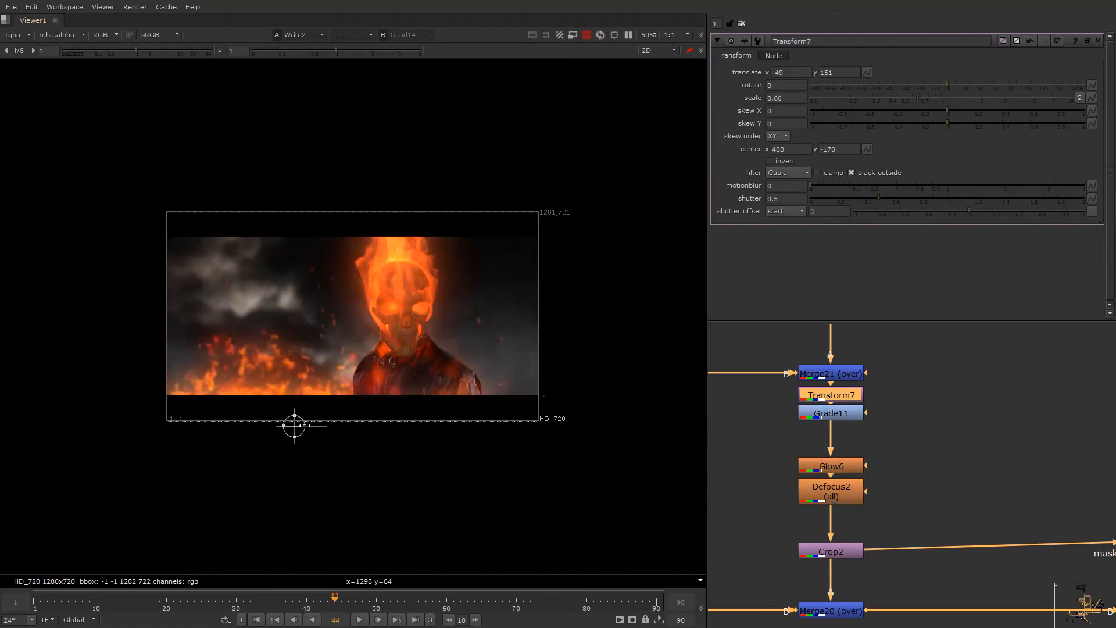
# - Move the fire with Transform7 to translate -188, 174 and set its uniform scale to 0.55
pyautogui.moveTo(294, 426); pyautogui.dragTo(256, 425)
pyautogui.click(908, 98)
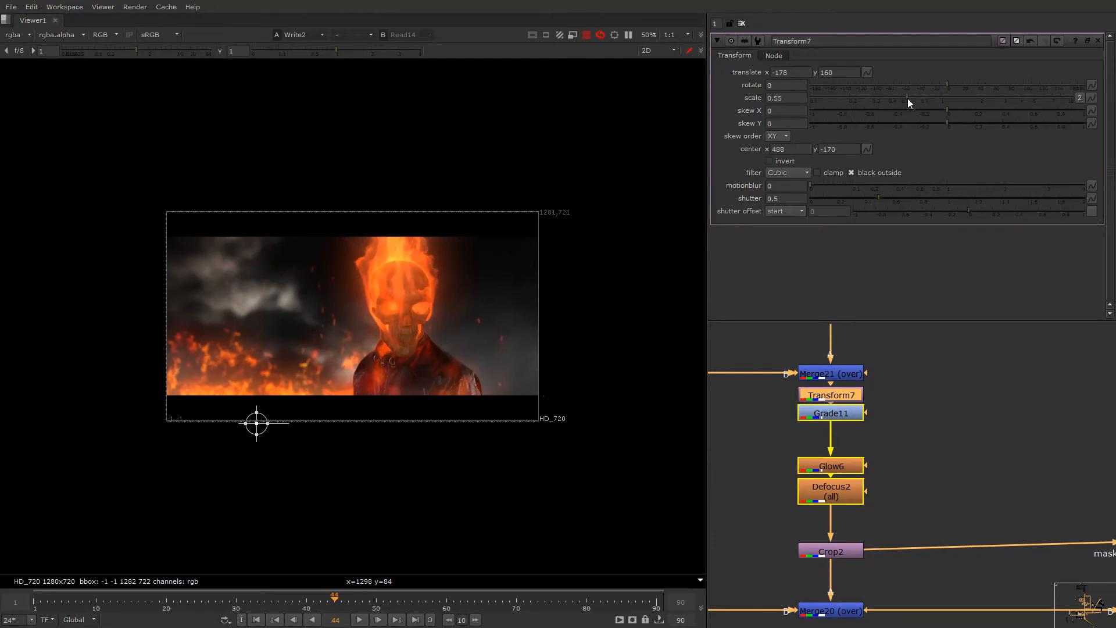
pyautogui.moveTo(256, 429); pyautogui.dragTo(253, 425)
pyautogui.press('o')
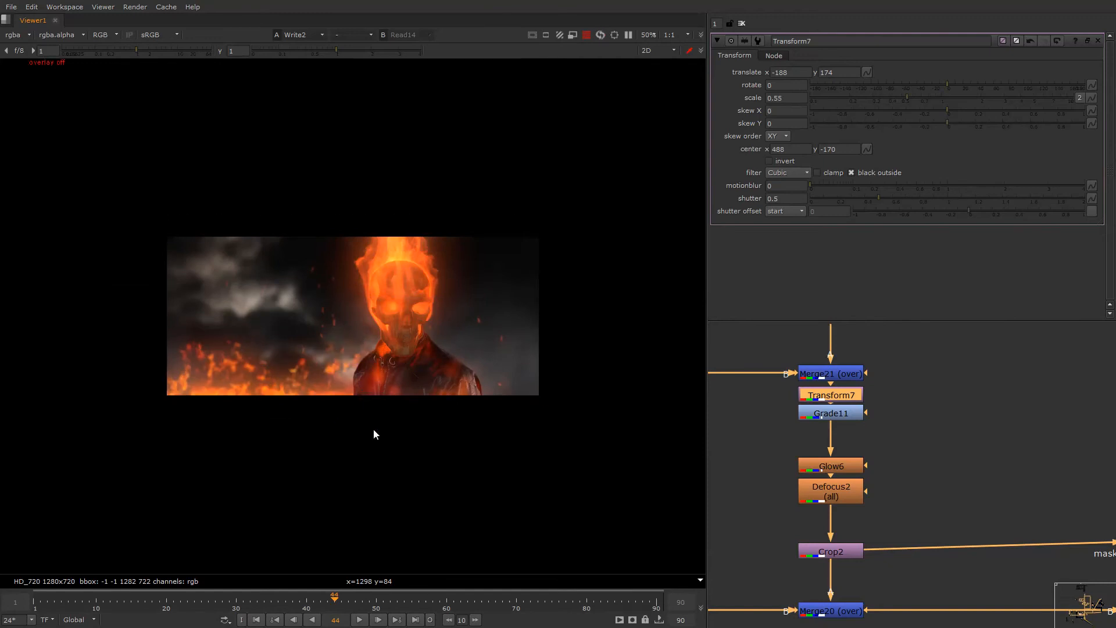
# - Branch a new Transform node off Transform7 and undo the accidental node change around Grade11
pyautogui.scroll(-1, 941, 442)
pyautogui.keyDown('alt'); pyautogui.moveTo(933, 453); pyautogui.dragTo(923, 506); pyautogui.keyUp('alt')
pyautogui.click(908, 481)
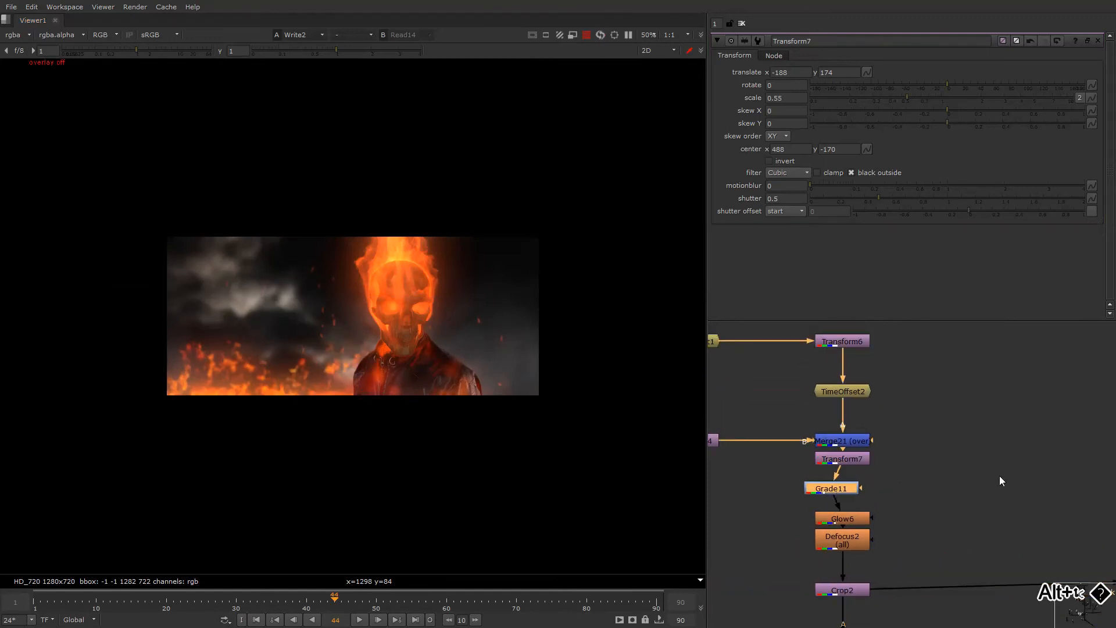
pyautogui.press('t')
pyautogui.moveTo(996, 468); pyautogui.dragTo(851, 461)
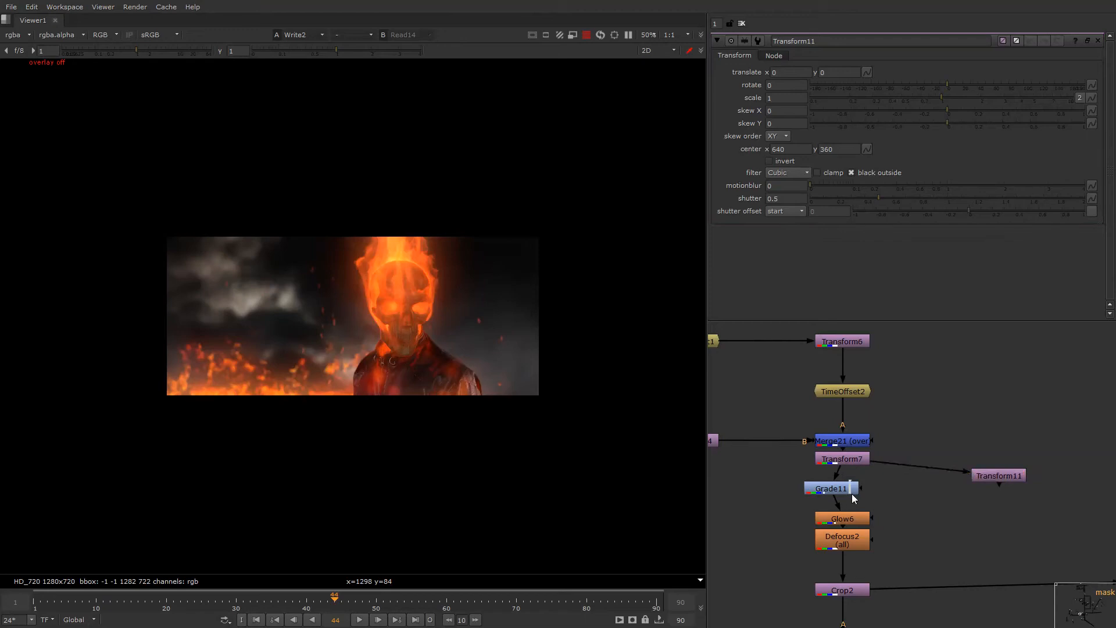
pyautogui.scroll(-3, 853, 494)
pyautogui.keyDown('alt'); pyautogui.moveTo(865, 521); pyautogui.dragTo(876, 503); pyautogui.keyUp('alt')
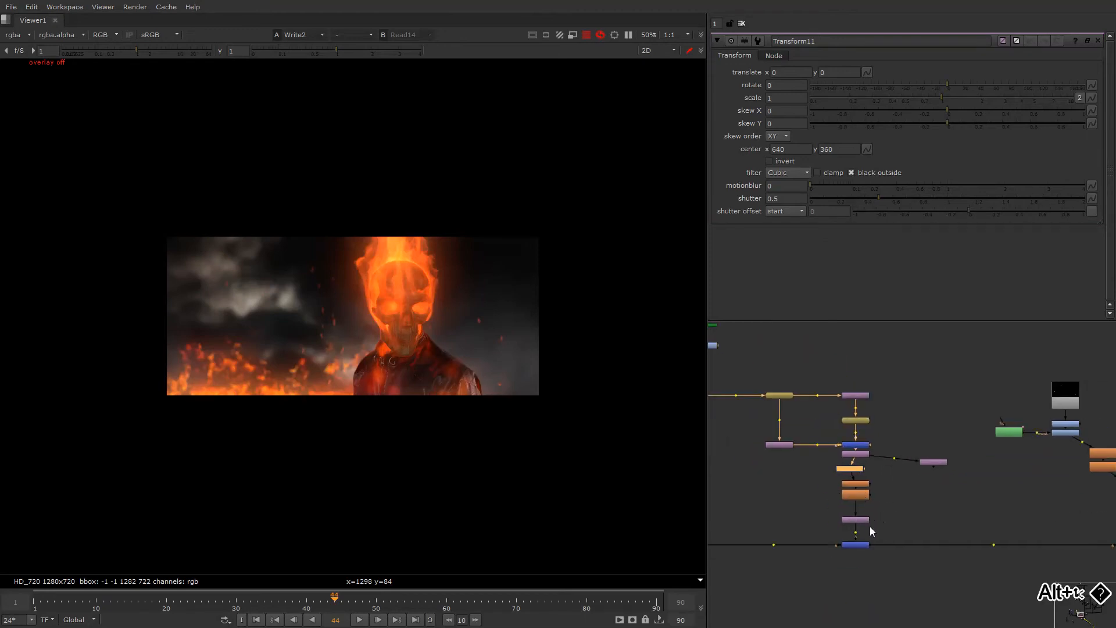
pyautogui.hotkey('ctrl', 'z')
pyautogui.hotkey('ctrl', 'z')
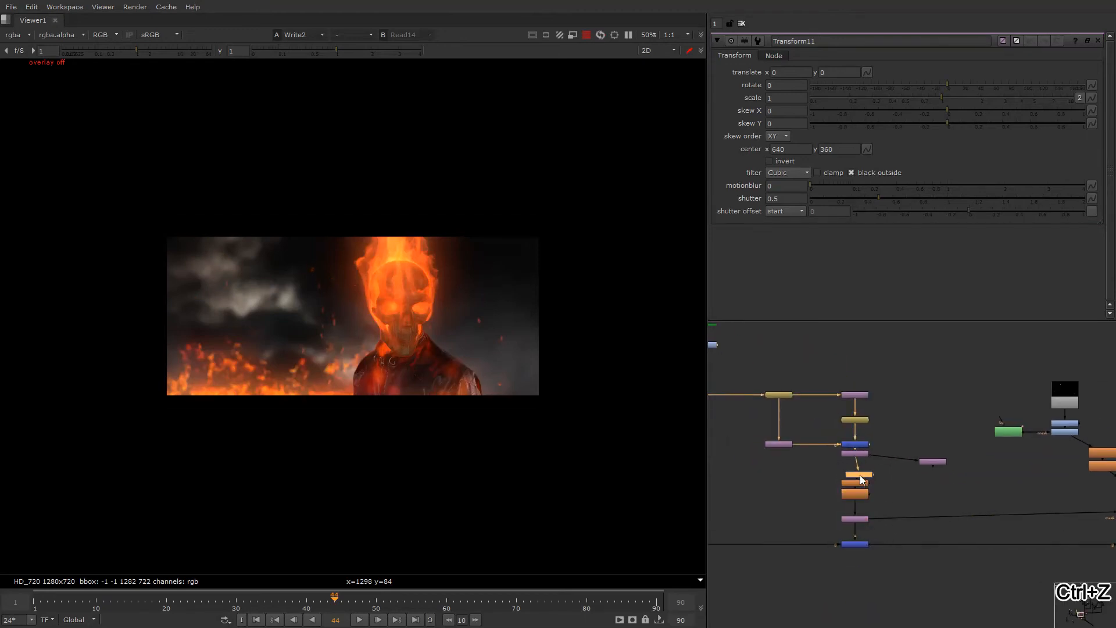
# - Shift the fire nodes from TimeOffset1 through Transform7 up, and merge Transform11 into the stream before Grade11
pyautogui.keyDown('alt'); pyautogui.moveTo(810, 402); pyautogui.dragTo(853, 466); pyautogui.keyUp('alt')
pyautogui.moveTo(985, 422); pyautogui.dragTo(773, 530)
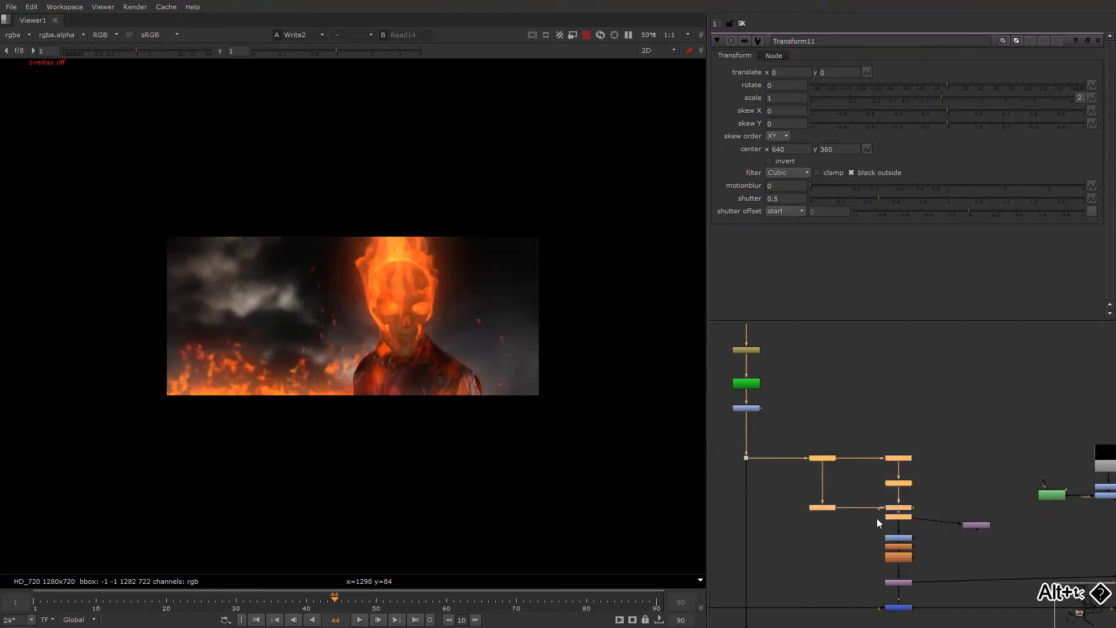
pyautogui.scroll(2, 934, 524)
pyautogui.moveTo(891, 514); pyautogui.dragTo(890, 479)
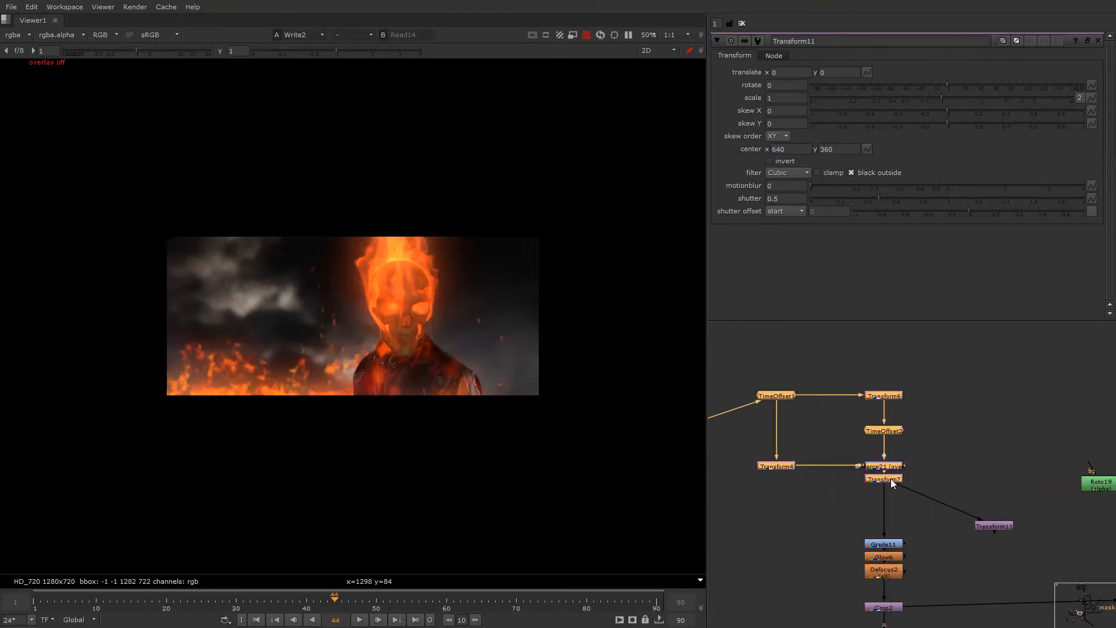
pyautogui.click(948, 519)
pyautogui.keyDown('alt'); pyautogui.moveTo(948, 520); pyautogui.dragTo(978, 487); pyautogui.keyUp('alt')
pyautogui.press('m')
# - Place the duplicated fire on the right side of the shot by setting Transform11's translate to 766, -8
pyautogui.doubleClick(979, 487)
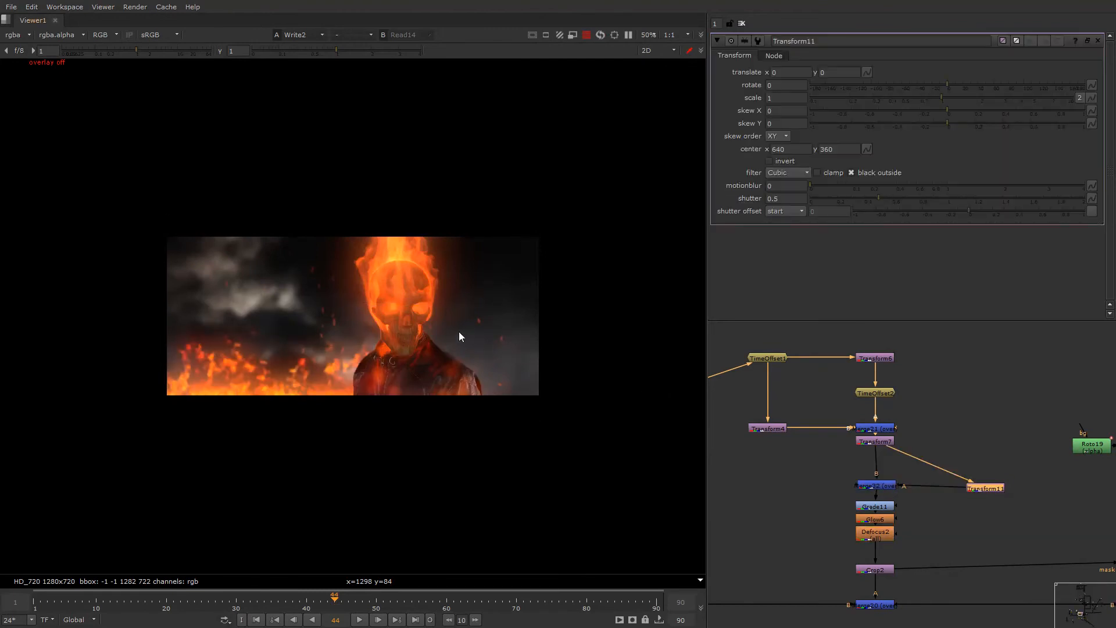
pyautogui.moveTo(350, 319); pyautogui.dragTo(573, 320)
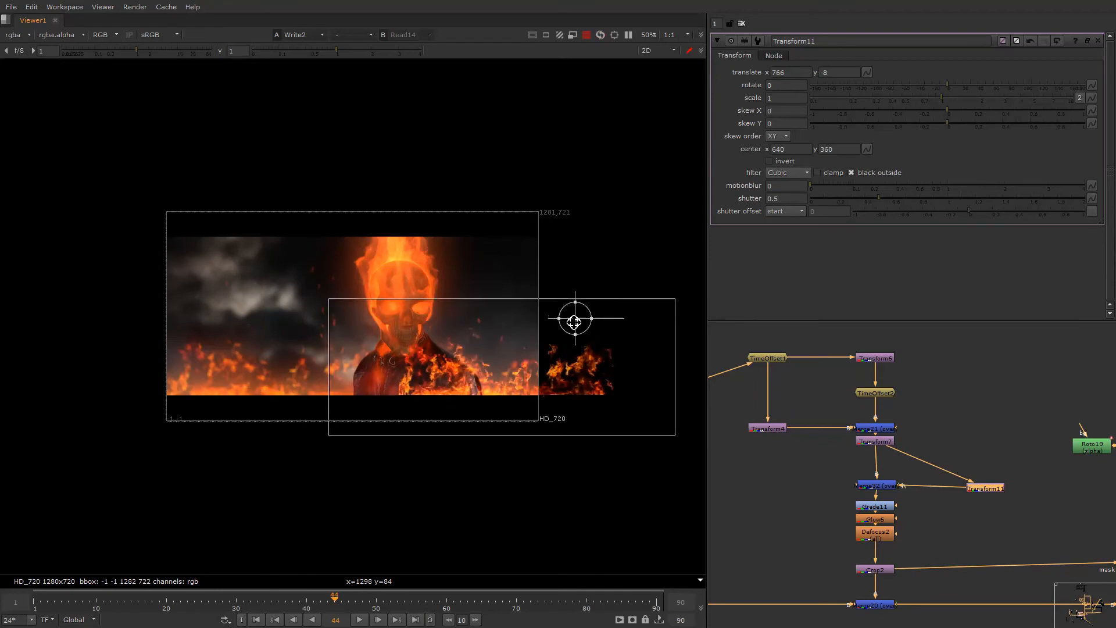
pyautogui.press('o')
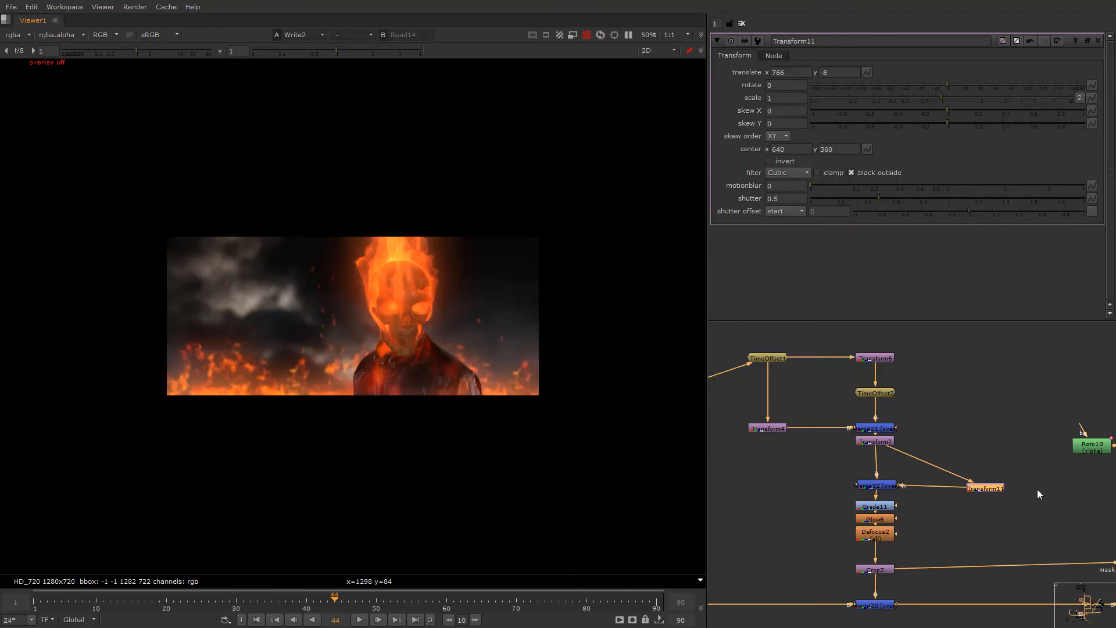
# - Add a TimeOffset node after Transform11 and set its offset to -5 frames
pyautogui.press('Tab')
pyautogui.write('time')
pyautogui.press('Down')
pyautogui.press('Down')
pyautogui.press('Down')
pyautogui.press('Return')
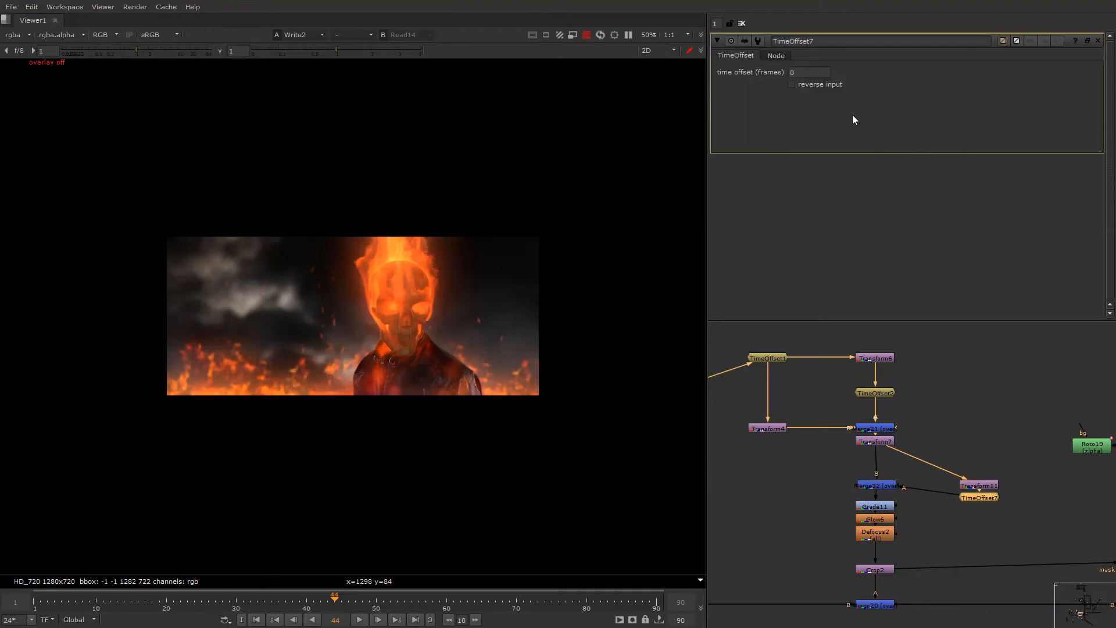
pyautogui.write('-5')
pyautogui.press('Return')
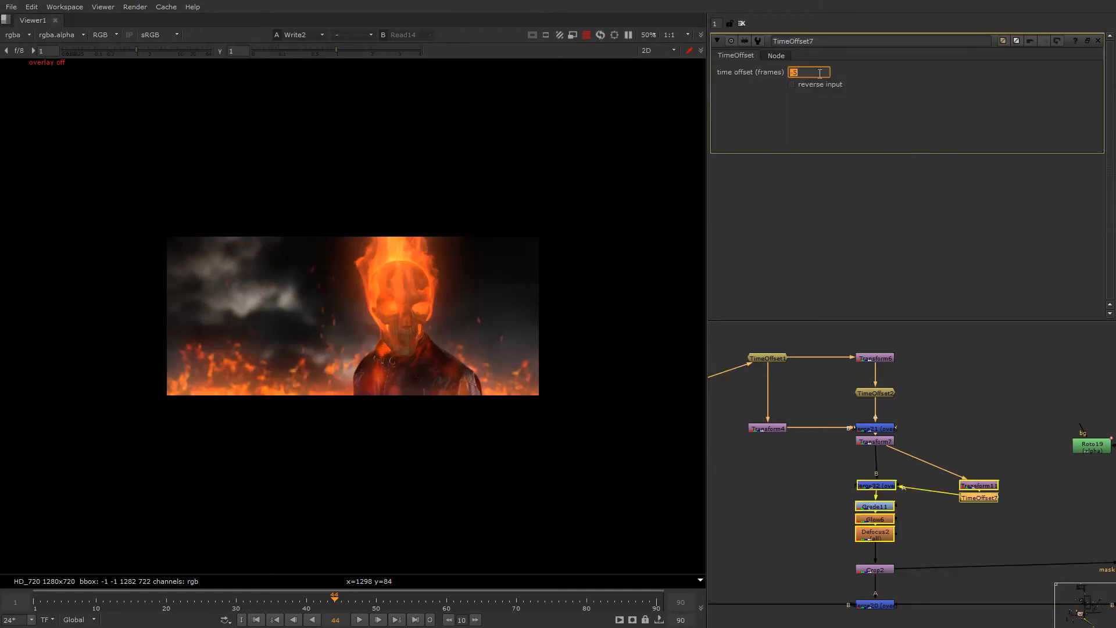
# - Check the composite's fire brightness in the viewer's luminance display
pyautogui.rightClick(605, 245)
pyautogui.click(561, 281)
pyautogui.press('y')
pyautogui.press('y')
pyautogui.press('o')
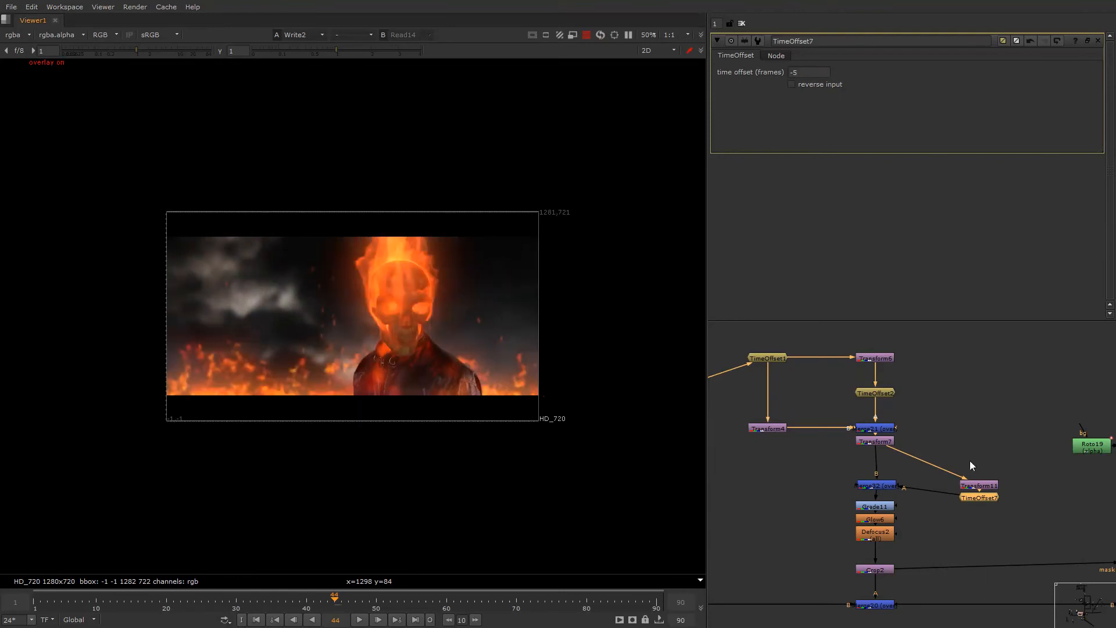
# - Toggle Grade17 in the skull branch off and on to compare its effect on the composite
pyautogui.scroll(-6, 969, 461)
pyautogui.keyDown('alt'); pyautogui.moveTo(952, 456); pyautogui.dragTo(824, 409); pyautogui.keyUp('alt')
pyautogui.moveTo(893, 493)
pyautogui.keyDown('alt'); pyautogui.mouseDown()
pyautogui.moveTo(816, 408)
pyautogui.moveTo(867, 451)
pyautogui.moveTo(822, 512)
pyautogui.mouseUp(); pyautogui.keyUp('alt')
pyautogui.keyDown('alt'); pyautogui.moveTo(936, 349); pyautogui.dragTo(799, 495); pyautogui.keyUp('alt')
pyautogui.scroll(8, 911, 450)
pyautogui.click(816, 430)
pyautogui.press('d')
pyautogui.press('d')
pyautogui.press('d')
pyautogui.press('d')
pyautogui.press('d')
pyautogui.press('d')
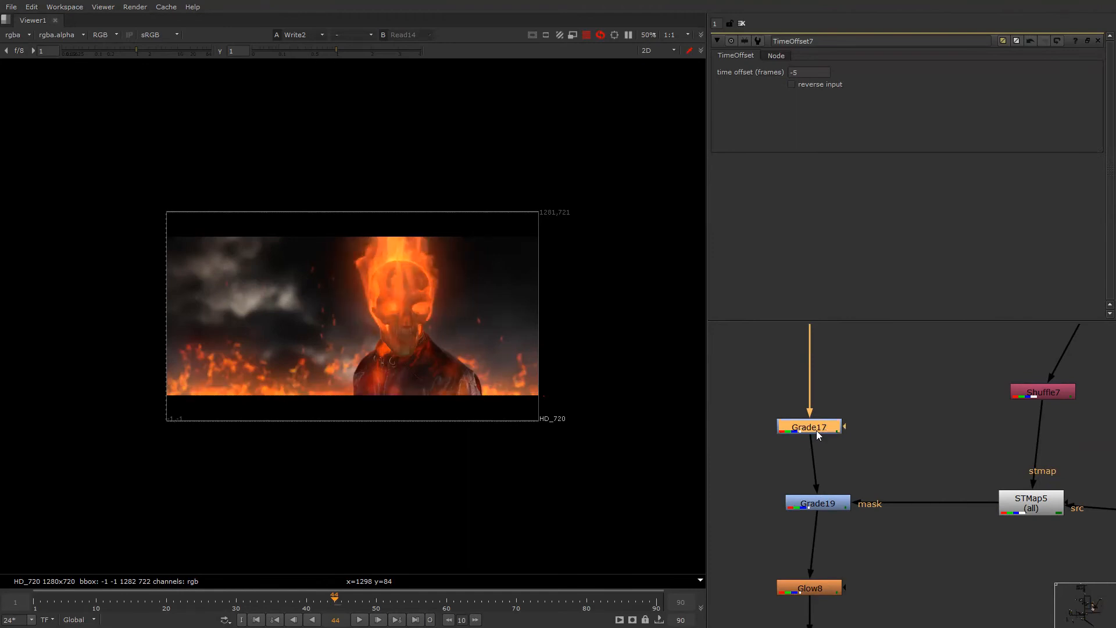
# - Open Grade17's settings and examine its flaming-skull output closely at frame 1
pyautogui.doubleClick(816, 431)
pyautogui.keyDown('alt'); pyautogui.scroll(-4, 849, 435); pyautogui.keyUp('alt')
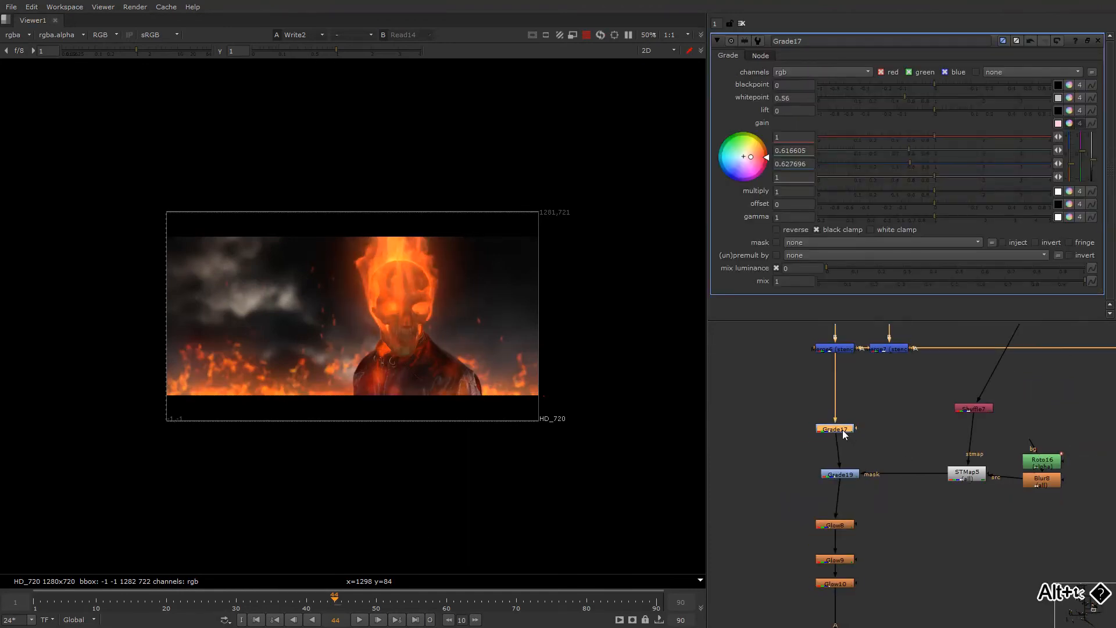
pyautogui.press('1')
pyautogui.click(801, 428)
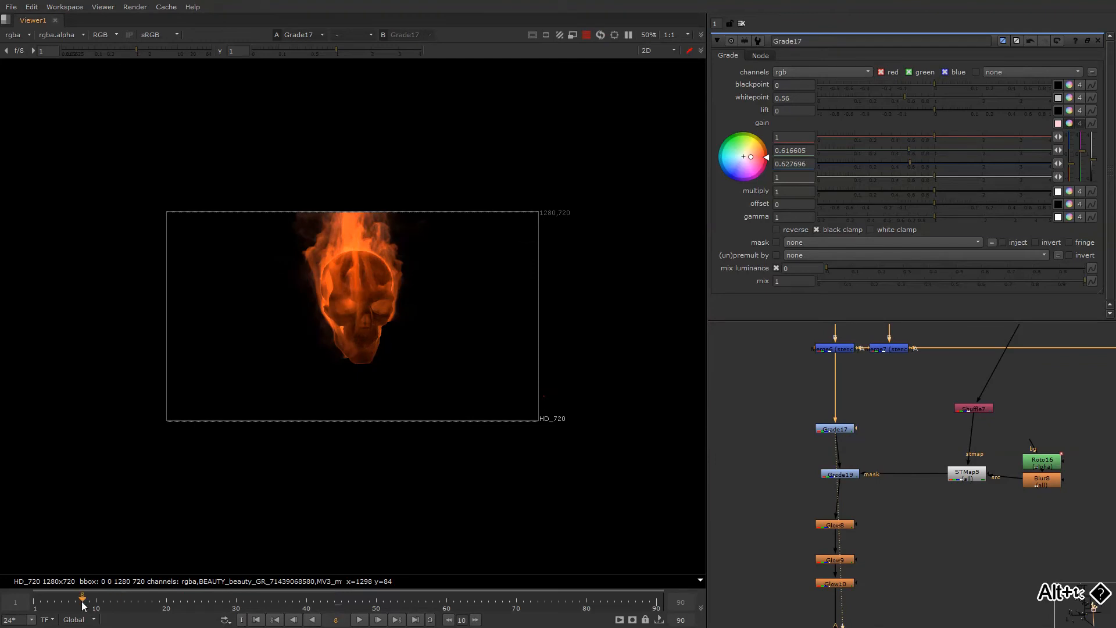
pyautogui.moveTo(83, 605); pyautogui.dragTo(35, 605)
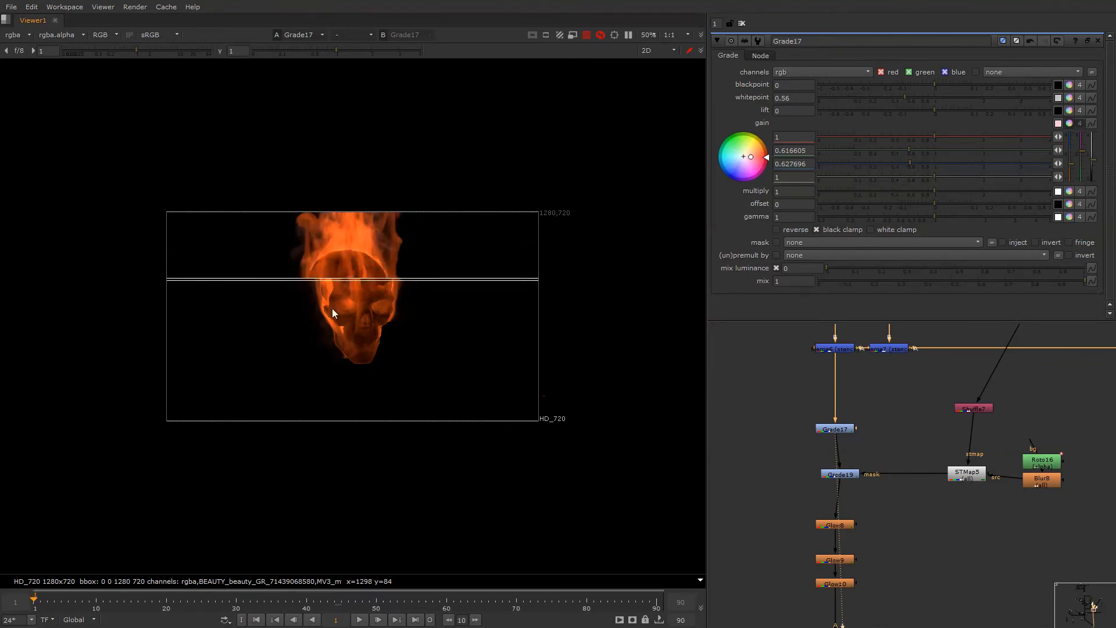
pyautogui.press('o')
pyautogui.press('o')
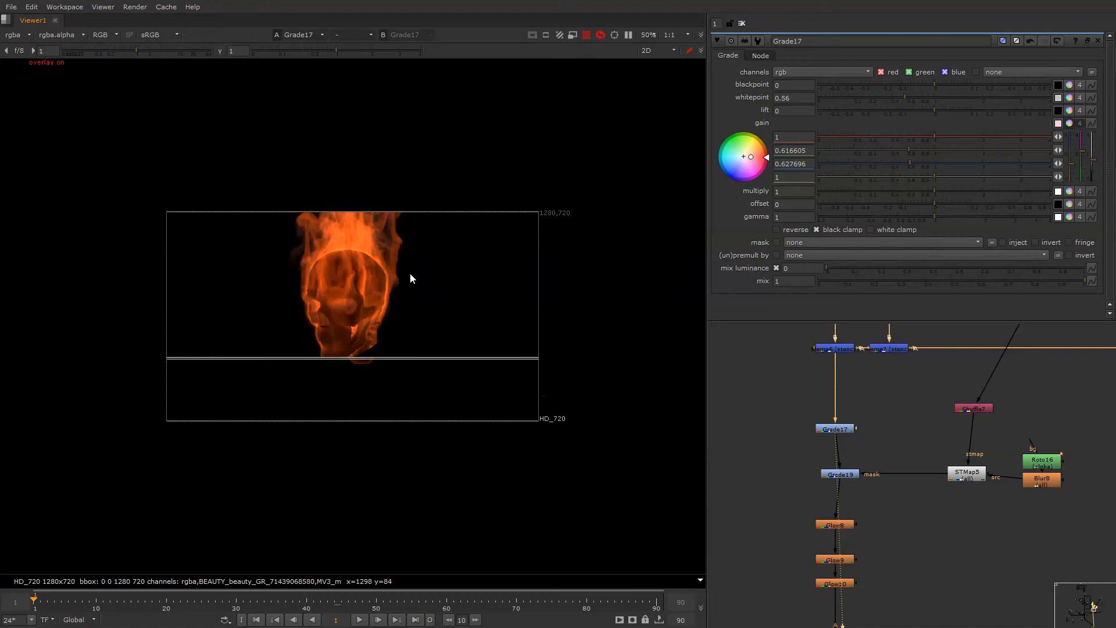
pyautogui.scroll(5, 367, 351)
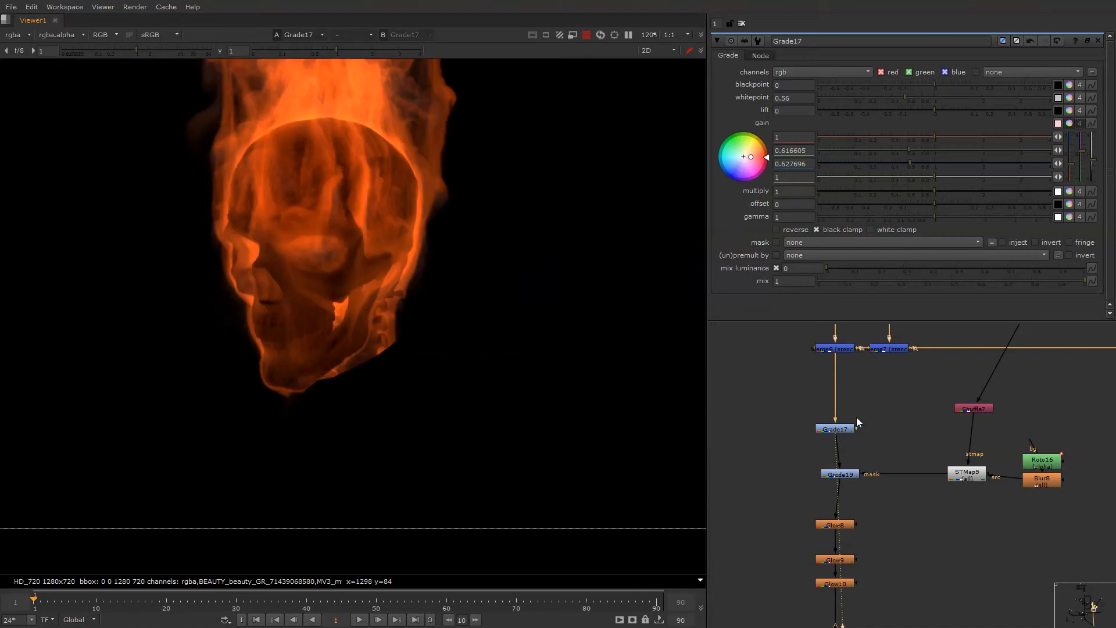
# - Insert a new Grade node directly before Grade17 and view the skull matte from Shuffle2
pyautogui.click(885, 414)
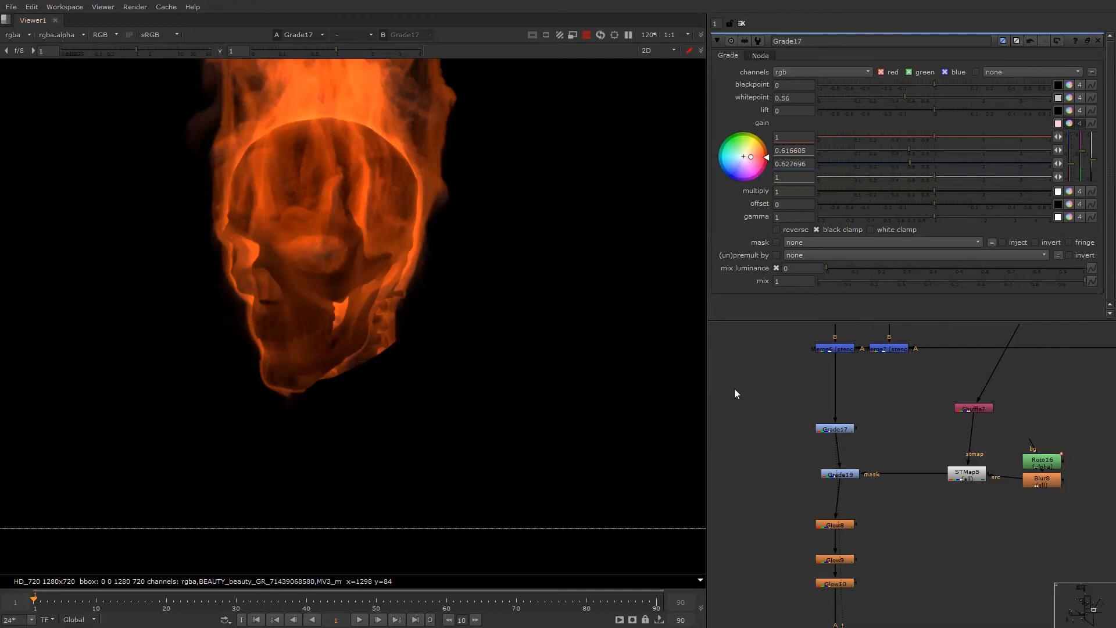
pyautogui.press('g')
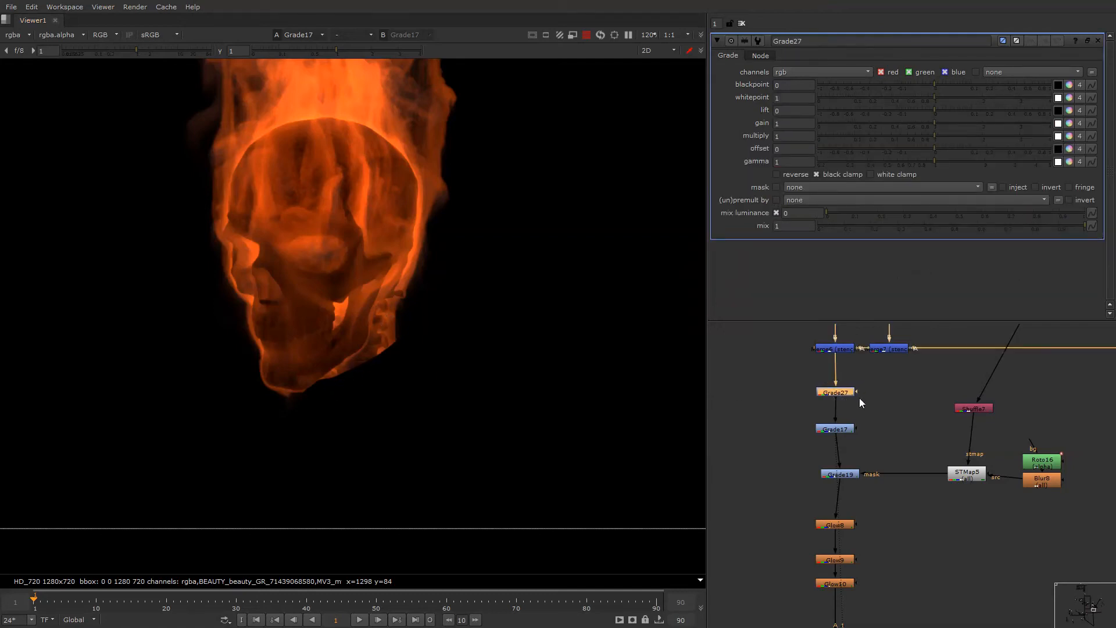
pyautogui.keyDown('alt'); pyautogui.moveTo(941, 398); pyautogui.dragTo(859, 497, button='middle'); pyautogui.keyUp('alt')
pyautogui.scroll(1, 894, 483)
pyautogui.keyDown('ctrl'); pyautogui.keyDown('shift'); pyautogui.click(958, 465); pyautogui.keyUp('shift'); pyautogui.keyUp('ctrl')
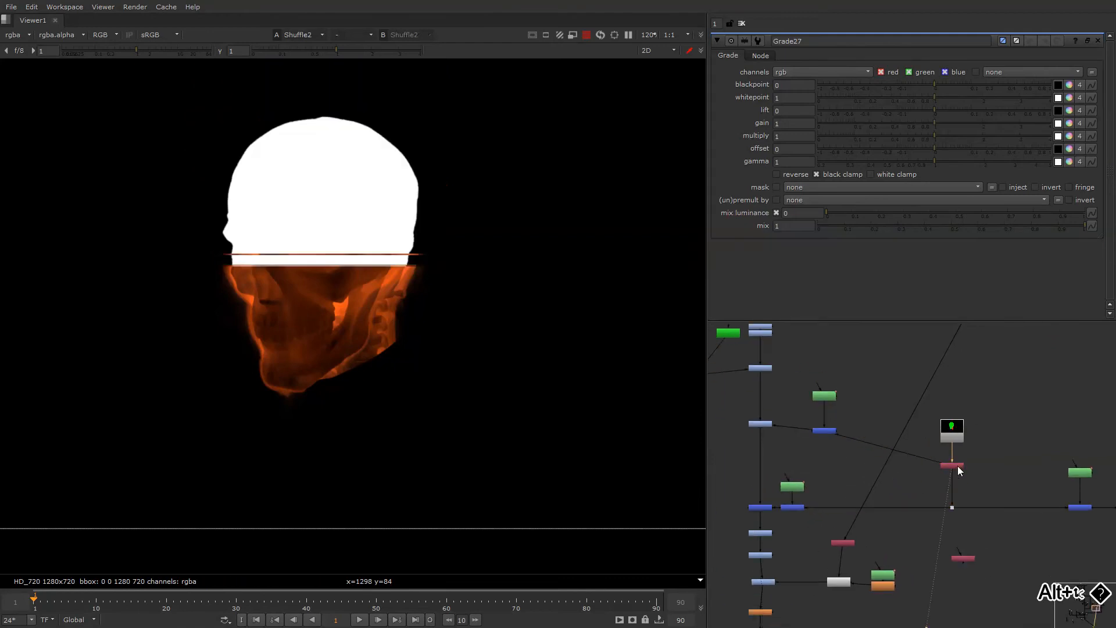
# - Add an unconnected Shuffle node near Shuffle2
pyautogui.press('Tab')
pyautogui.write('shu')
pyautogui.press('Return')
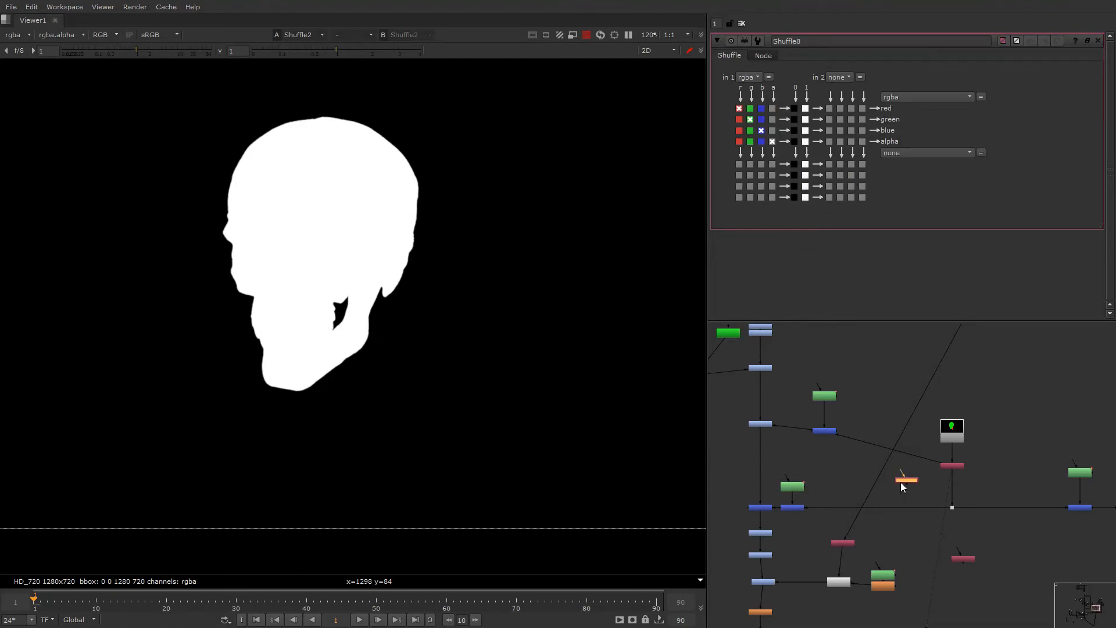
# - Add a Roto node as Grade27's mask and draw a closed Bezier around the area below the jaw and neck
pyautogui.click(779, 535)
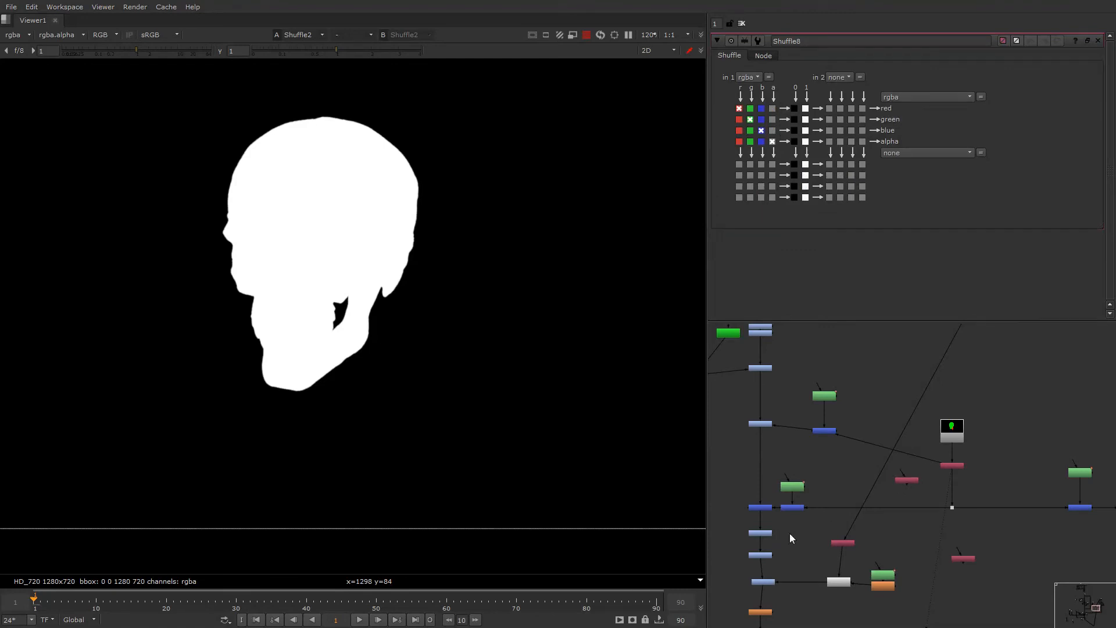
pyautogui.press('o')
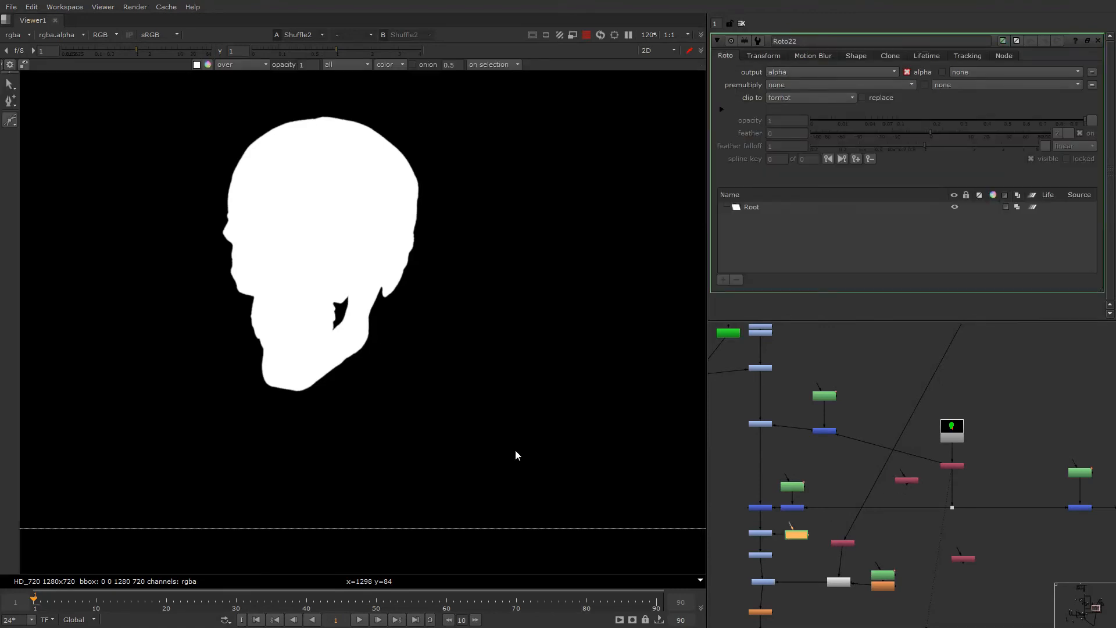
pyautogui.click(338, 336)
pyautogui.moveTo(389, 322); pyautogui.dragTo(410, 336)
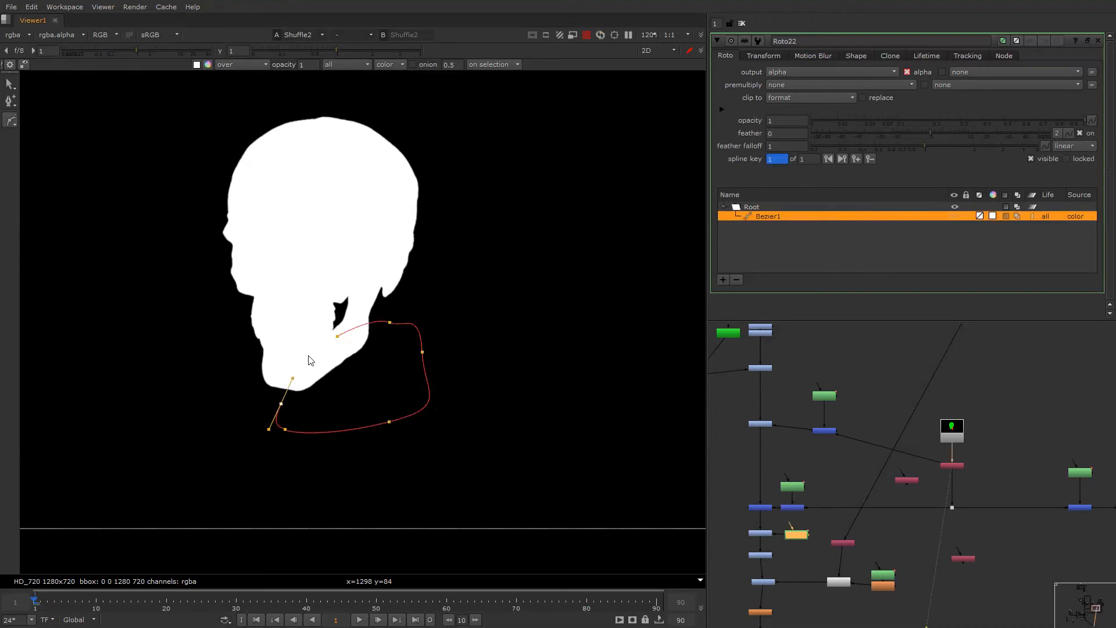
pyautogui.click(338, 336)
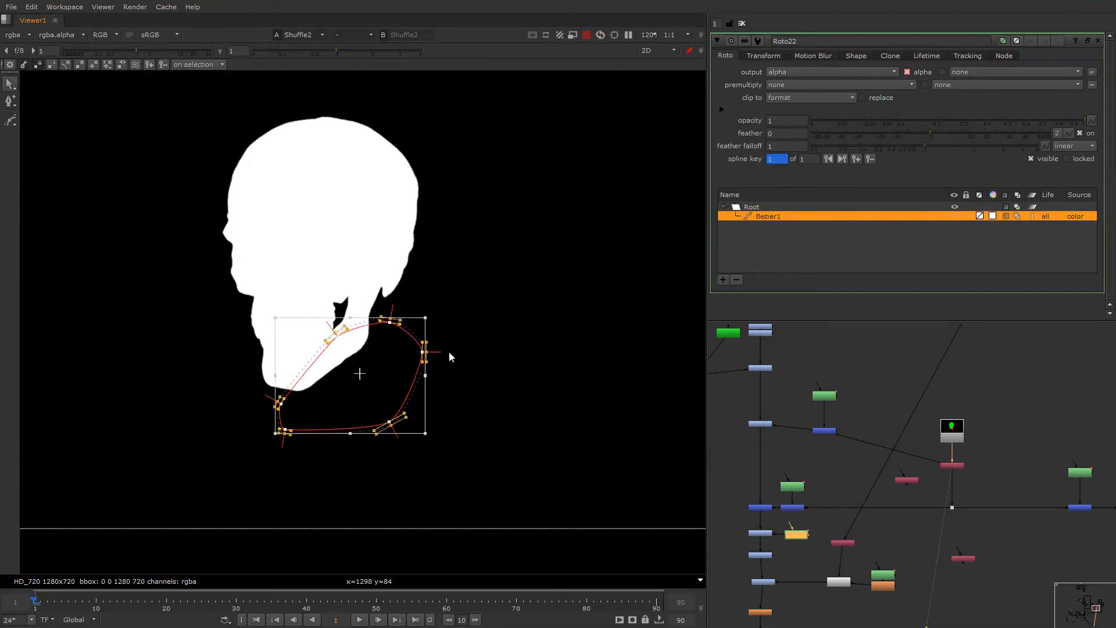
# - Expand the Bezier's feather outward on all sides for a soft edge
pyautogui.press('e')
pyautogui.press('e')
pyautogui.press('e')
pyautogui.press('e')
pyautogui.press('e')
pyautogui.press('e')
pyautogui.press('e')
pyautogui.press('e')
pyautogui.press('e')
# - View Shuffle7's output to examine the skull and neck areas against the roto shape
pyautogui.scroll(3, 835, 532)
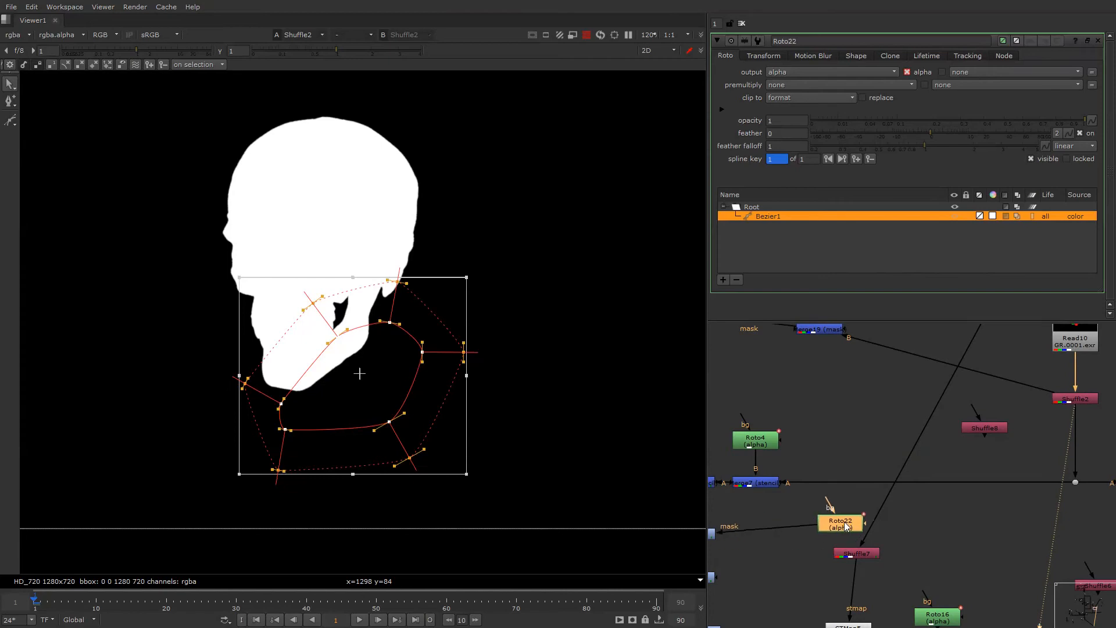
pyautogui.click(853, 555)
pyautogui.keyDown('alt'); pyautogui.moveTo(847, 484); pyautogui.dragTo(882, 464); pyautogui.keyUp('alt')
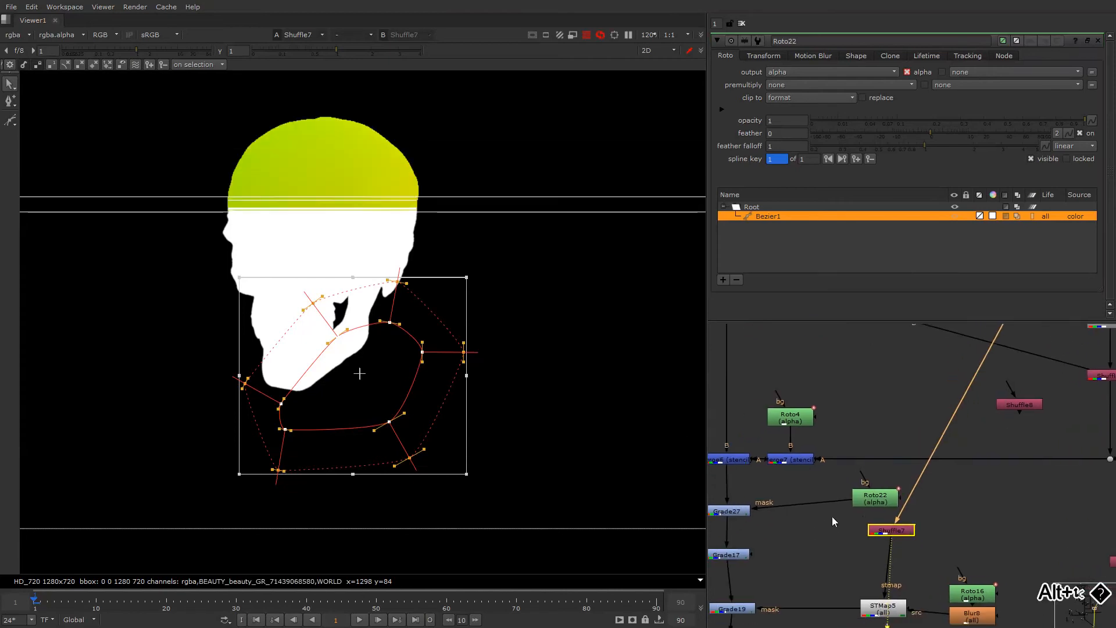
pyautogui.keyDown('alt'); pyautogui.moveTo(1096, 389); pyautogui.dragTo(1034, 402); pyautogui.keyUp('alt')
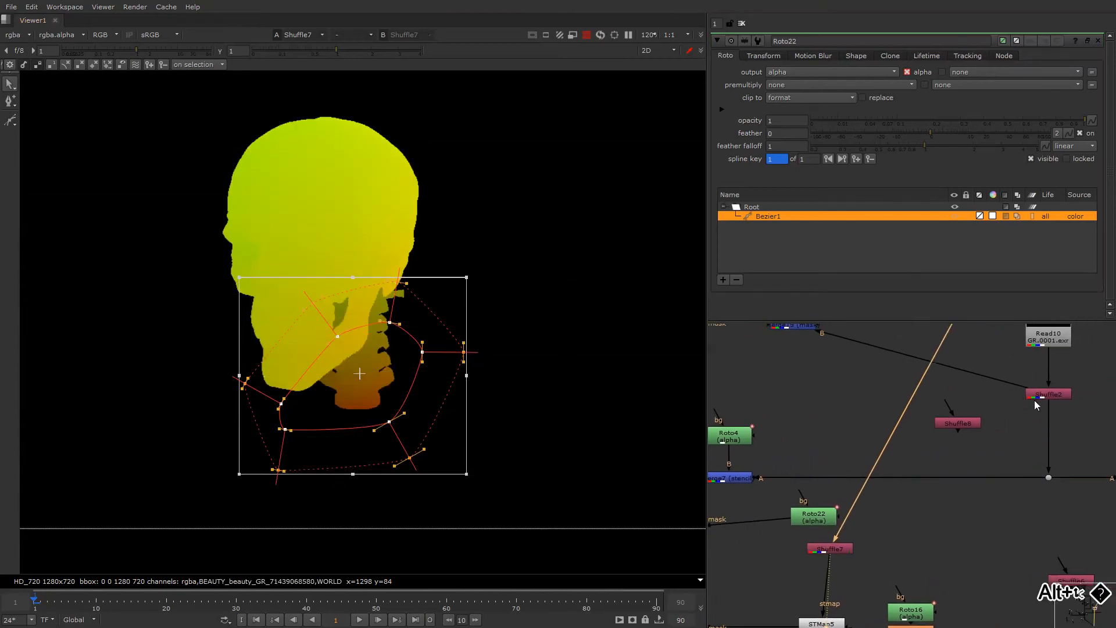
# - Insert a Merge between Roto22 and Grade27's mask, connect Shuffle2 as its A input, and view the merge
pyautogui.keyDown('alt'); pyautogui.moveTo(799, 520); pyautogui.dragTo(864, 489); pyautogui.keyUp('alt')
pyautogui.press('m')
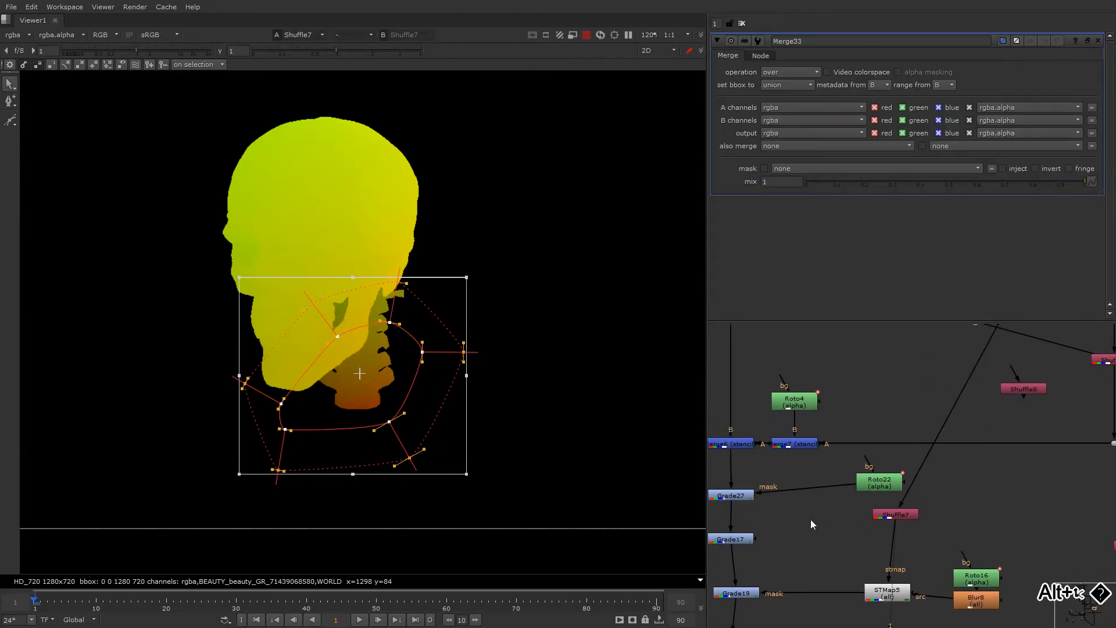
pyautogui.moveTo(810, 519); pyautogui.dragTo(808, 488)
pyautogui.moveTo(875, 454); pyautogui.dragTo(1102, 398)
pyautogui.keyDown('alt'); pyautogui.moveTo(1102, 398); pyautogui.dragTo(885, 450); pyautogui.keyUp('alt')
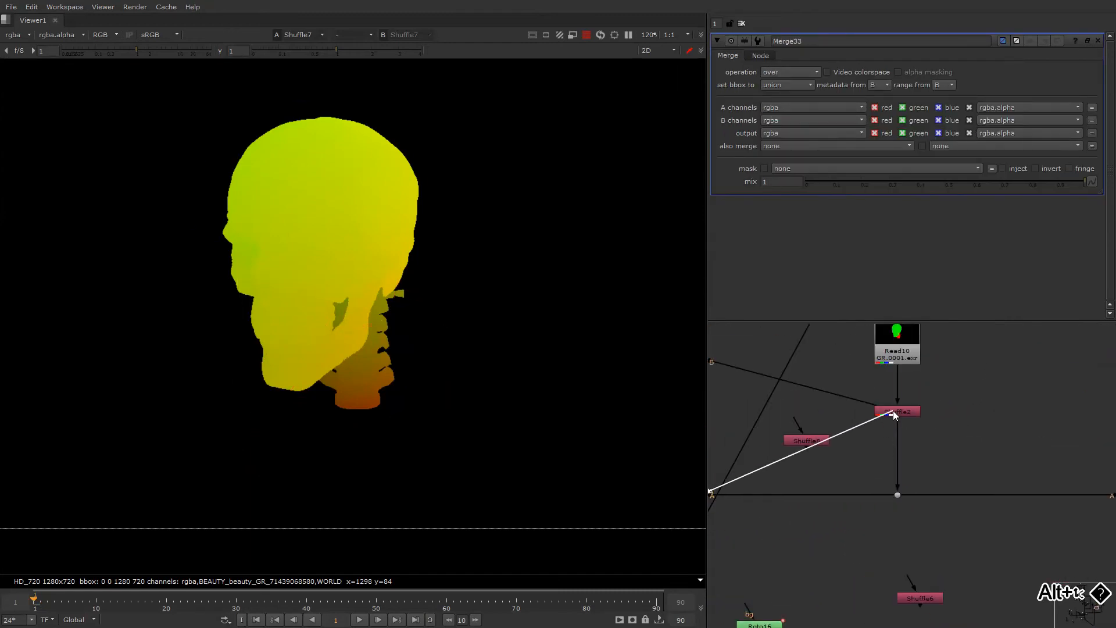
pyautogui.moveTo(893, 410); pyautogui.dragTo(893, 412)
pyautogui.keyDown('alt'); pyautogui.moveTo(739, 500); pyautogui.dragTo(953, 392); pyautogui.keyUp('alt')
pyautogui.press('1')
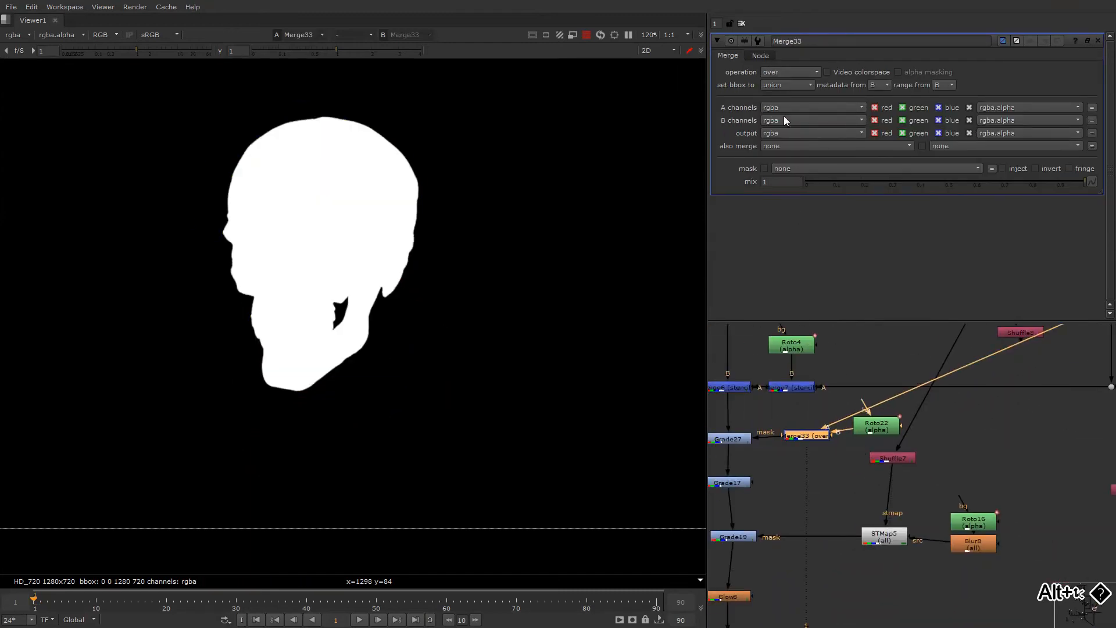
# - Set Merge33's operation to stencil and display its alpha channel
pyautogui.click(776, 72)
pyautogui.click(796, 305)
pyautogui.press('a')
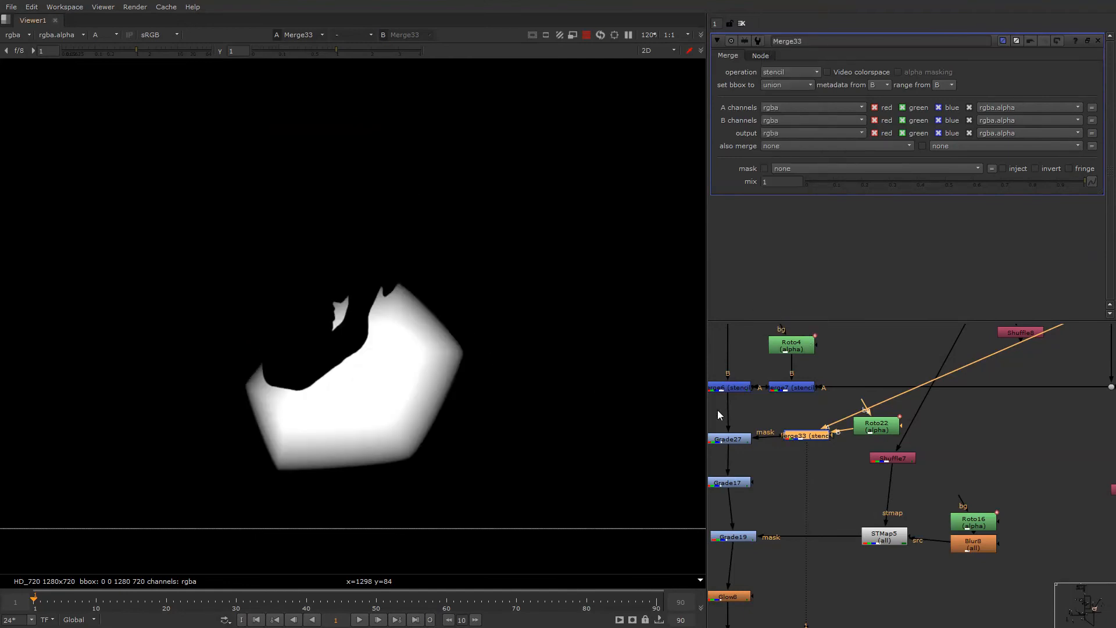
# - Set Grade27's whitepoint to 0.125 and view the final Write2 output
pyautogui.click(732, 439)
pyautogui.press('1')
pyautogui.press('a')
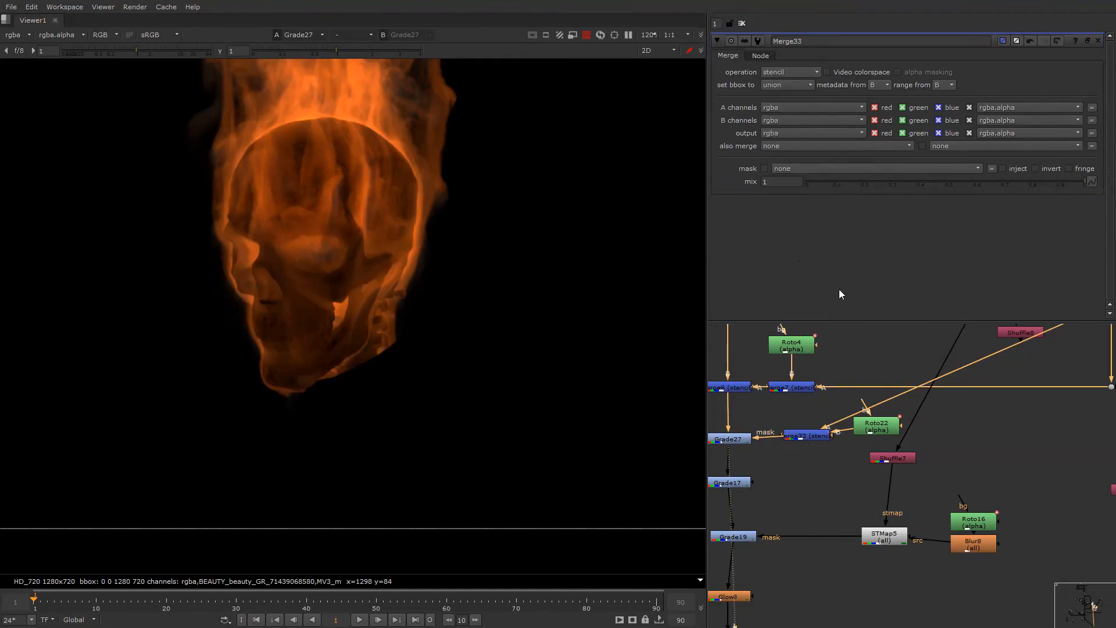
pyautogui.doubleClick(747, 440)
pyautogui.moveTo(912, 98); pyautogui.dragTo(859, 100)
pyautogui.press('2')
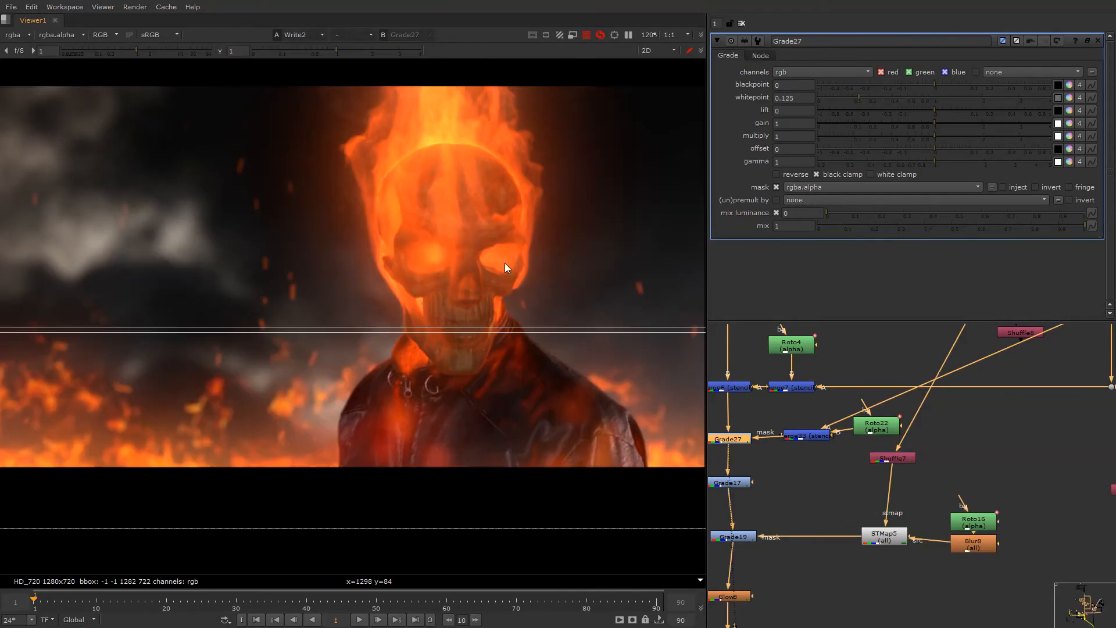
# - Check the graded neck in the fitted full frame and set Grade27's whitepoint to 0.35
pyautogui.rightClick(566, 203)
pyautogui.press('q')
pyautogui.click(571, 219)
pyautogui.press('f')
pyautogui.rightClick(511, 289)
pyautogui.click(511, 288)
pyautogui.rightClick(497, 296)
pyautogui.click(497, 297)
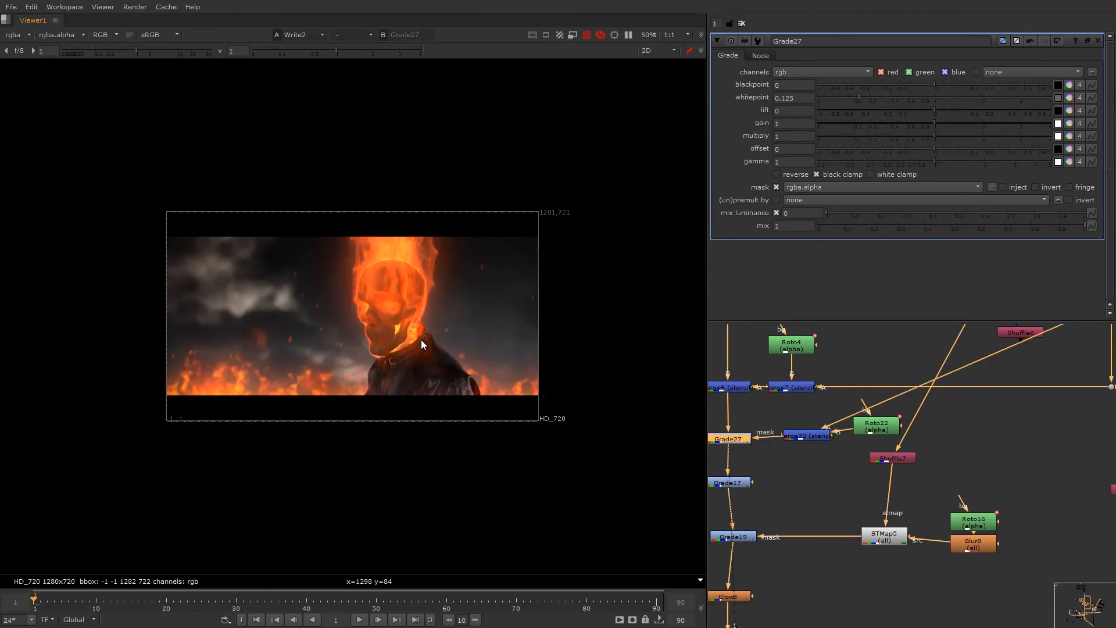
pyautogui.click(887, 93)
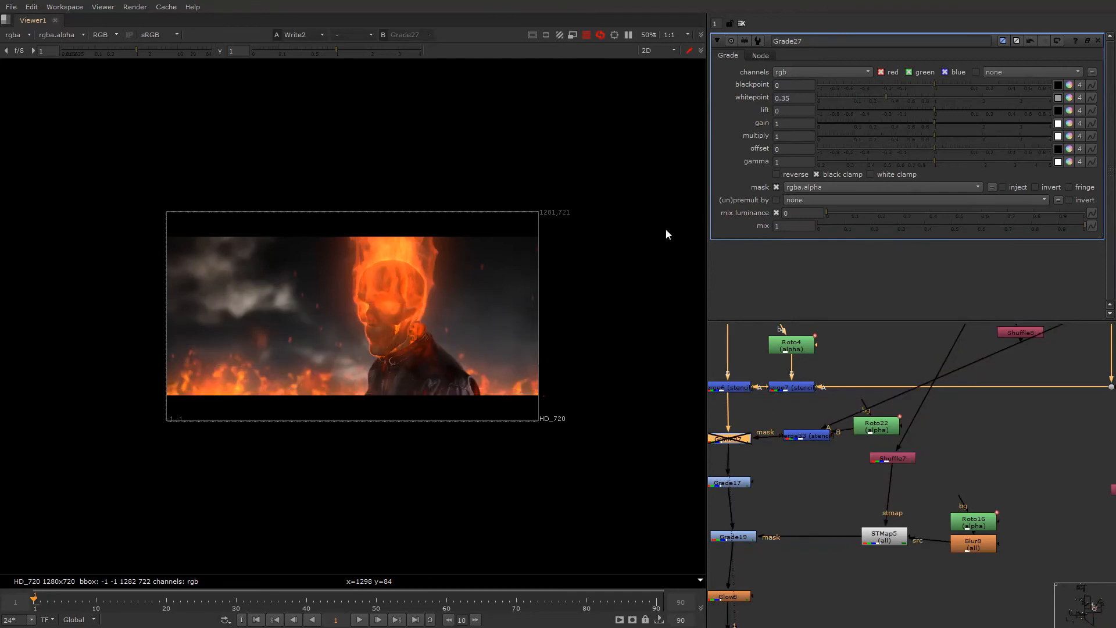
# - Insert another Grade node beneath the existing grades and above the merge in the skull branch
pyautogui.scroll(-4, 866, 412)
pyautogui.keyDown('alt'); pyautogui.moveTo(1034, 388); pyautogui.dragTo(805, 429); pyautogui.keyUp('alt')
pyautogui.scroll(-3, 806, 429)
pyautogui.keyDown('alt'); pyautogui.moveTo(886, 406); pyautogui.dragTo(832, 448); pyautogui.keyUp('alt')
pyautogui.scroll(4, 919, 439)
pyautogui.press('g')
pyautogui.moveTo(919, 443); pyautogui.dragTo(971, 481)
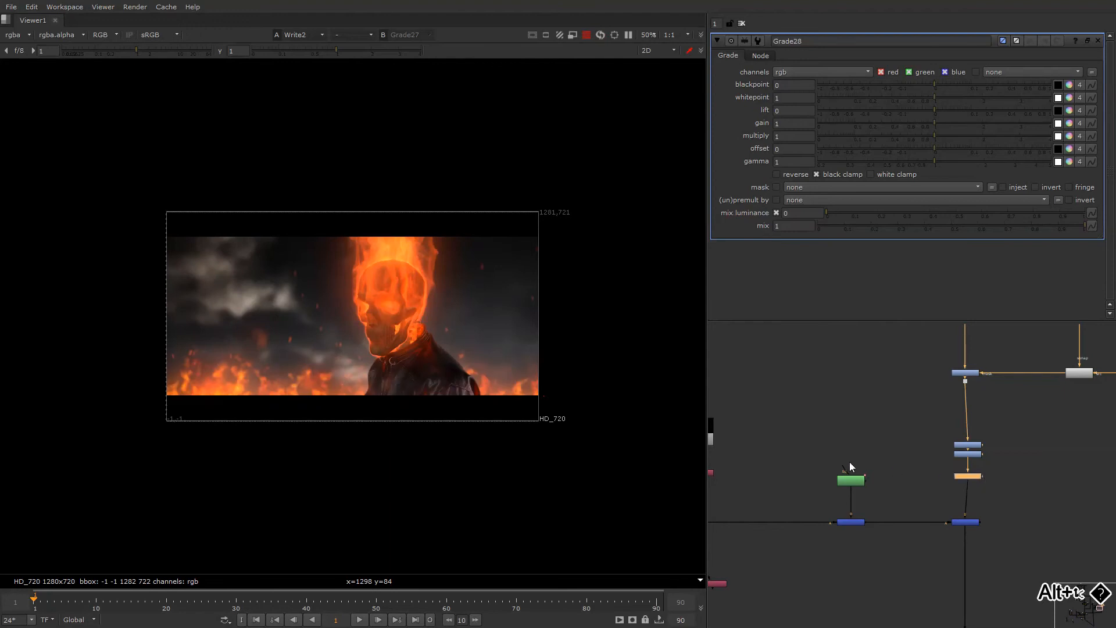
# - Add a Shuffle node fed by the Read node that holds the green skull matte
pyautogui.keyDown('alt'); pyautogui.moveTo(728, 460); pyautogui.dragTo(843, 439); pyautogui.keyUp('alt')
pyautogui.click(846, 439)
pyautogui.press('Tab')
pyautogui.write('Shuffle')
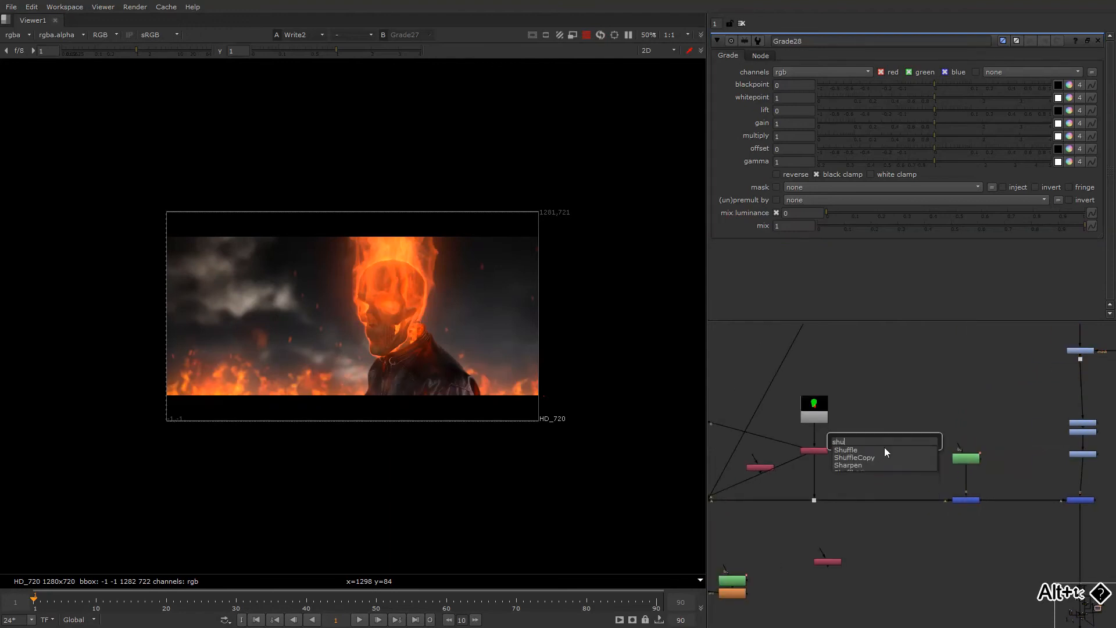
pyautogui.press('Return')
pyautogui.moveTo(880, 436); pyautogui.dragTo(828, 414)
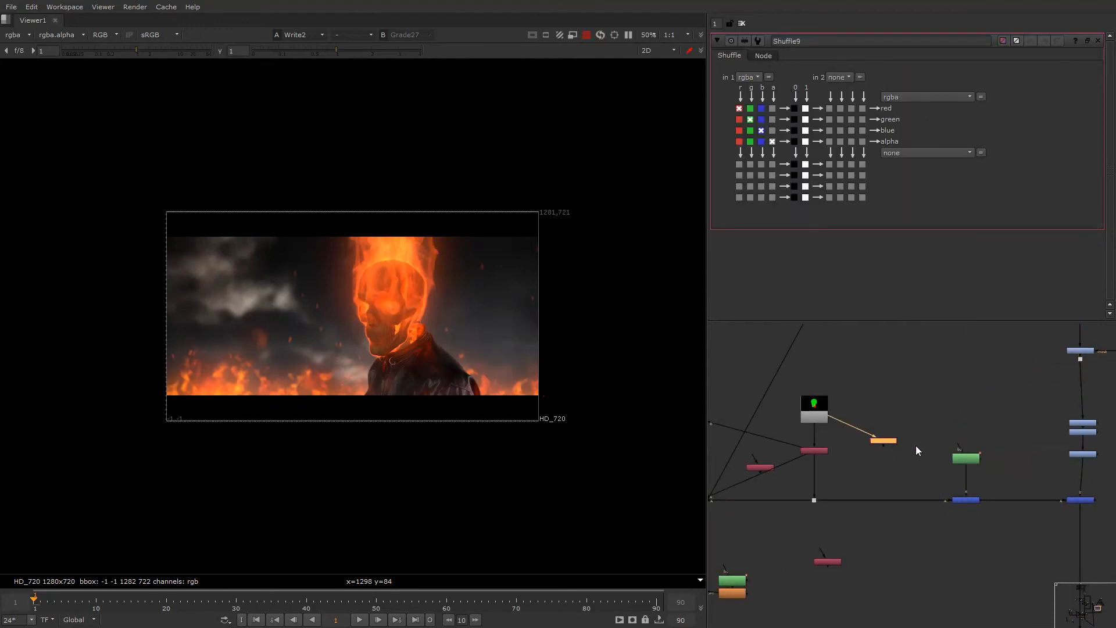
# - Route the red input to all four channels of the new Shuffle and connect it to the new Grade's mask
pyautogui.press('1')
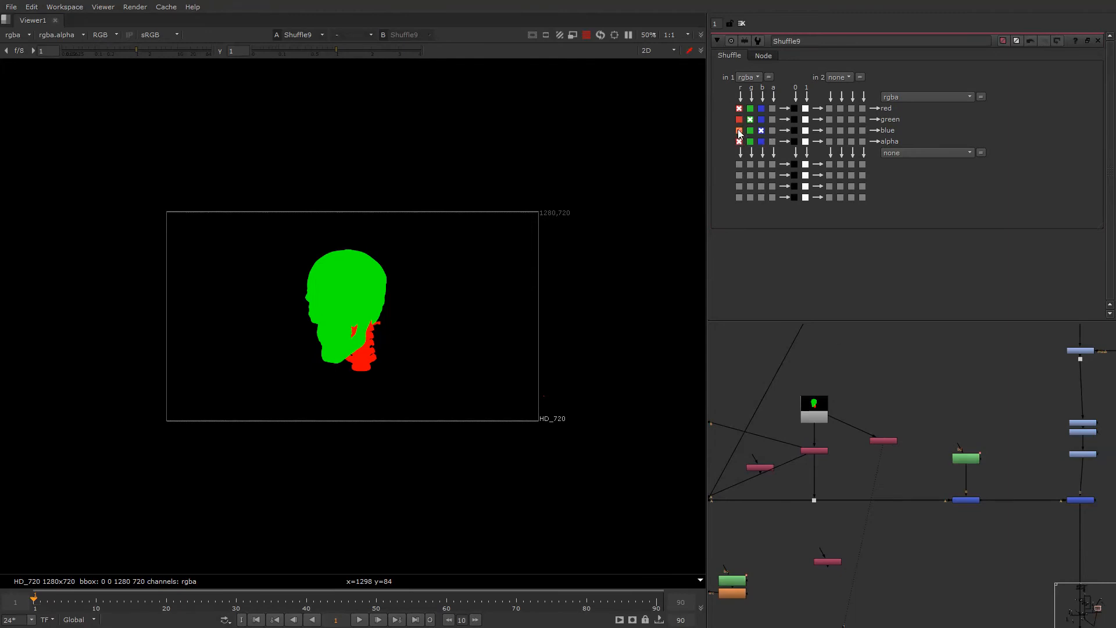
pyautogui.click(740, 131)
pyautogui.click(739, 119)
pyautogui.keyDown('alt'); pyautogui.moveTo(1079, 431); pyautogui.dragTo(763, 408); pyautogui.keyUp('alt')
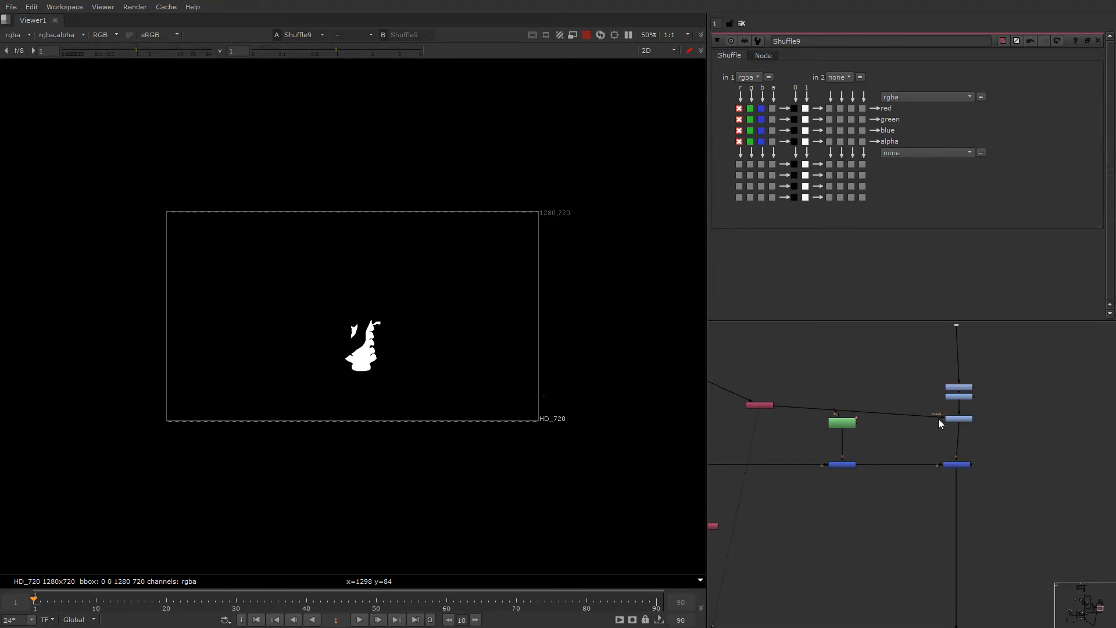
# - Set the new Grade's gain to 0.105 and check the result in the Write2 output
pyautogui.doubleClick(960, 418)
pyautogui.press('1')
pyautogui.moveTo(840, 129); pyautogui.dragTo(863, 134)
pyautogui.press('2')
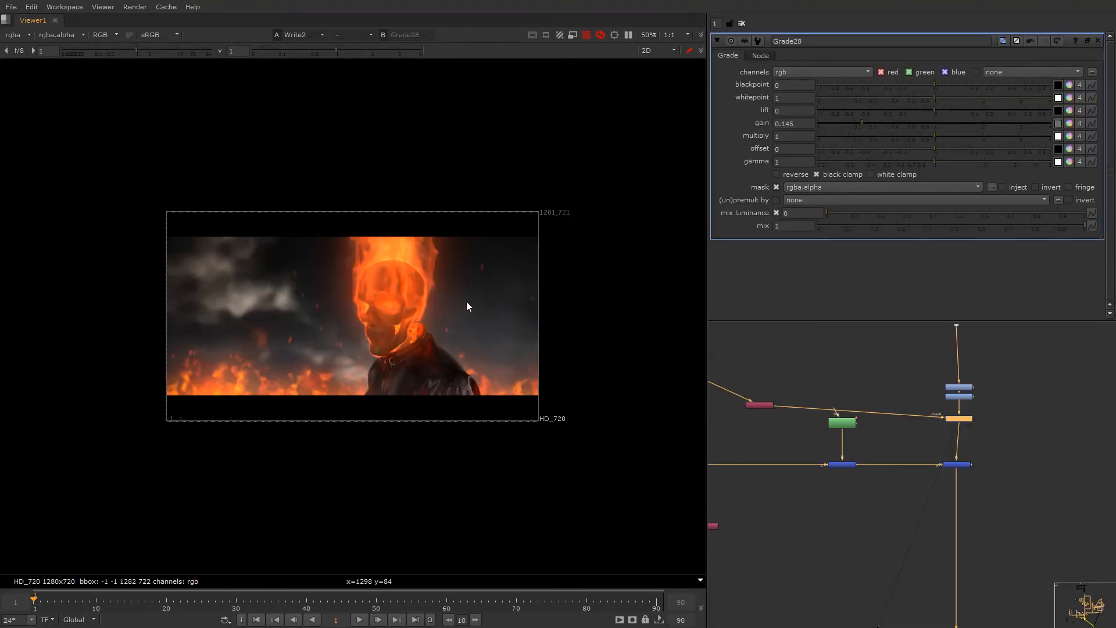
pyautogui.press('q')
pyautogui.press('q')
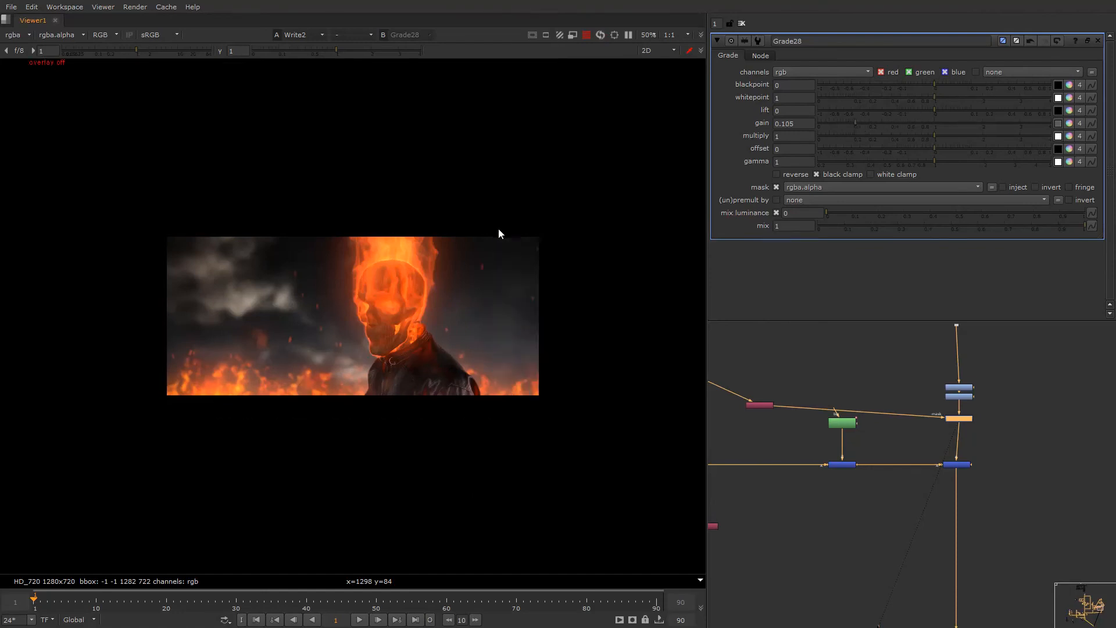
# - Compare the rendered Read14 sequence with the current Write2 output
pyautogui.press('r')
pyautogui.press('r')
pyautogui.scroll(-3, 865, 414)
pyautogui.scroll(1, 919, 409)
pyautogui.scroll(1, 852, 444)
pyautogui.moveTo(762, 518)
pyautogui.mouseDown(button='middle')
pyautogui.moveTo(959, 337)
pyautogui.moveTo(818, 488)
pyautogui.moveTo(835, 481)
pyautogui.mouseUp(button='middle')
pyautogui.scroll(-4, 762, 529)
pyautogui.keyDown('alt'); pyautogui.moveTo(836, 480); pyautogui.dragTo(959, 416); pyautogui.keyUp('alt')
pyautogui.scroll(2, 818, 496)
pyautogui.click(795, 493)
pyautogui.press('1')
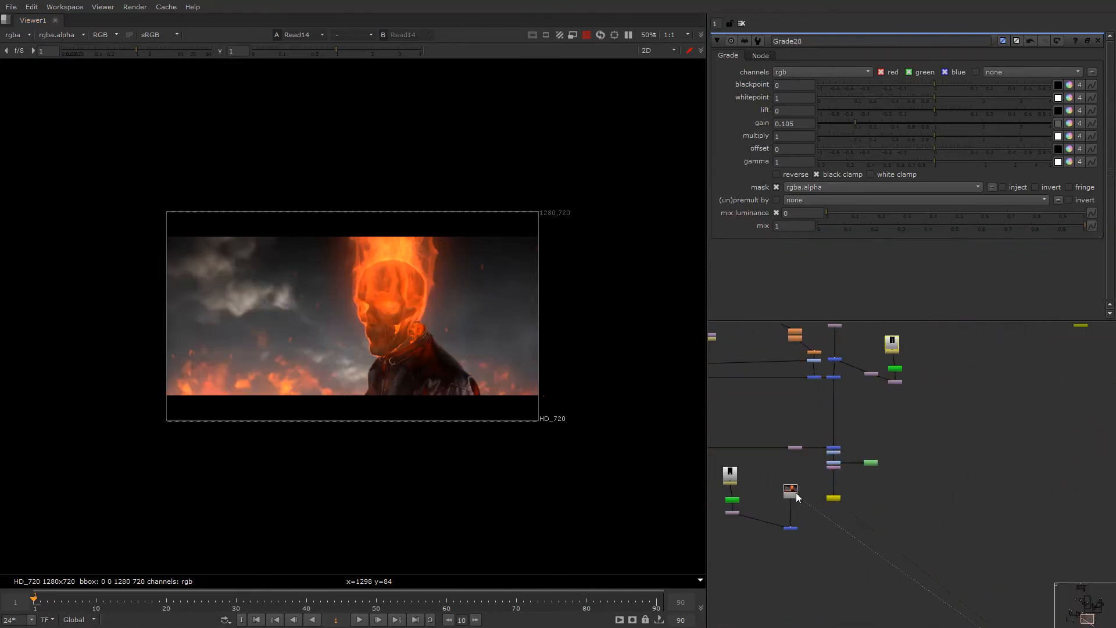
pyautogui.click(831, 499)
pyautogui.press('1')
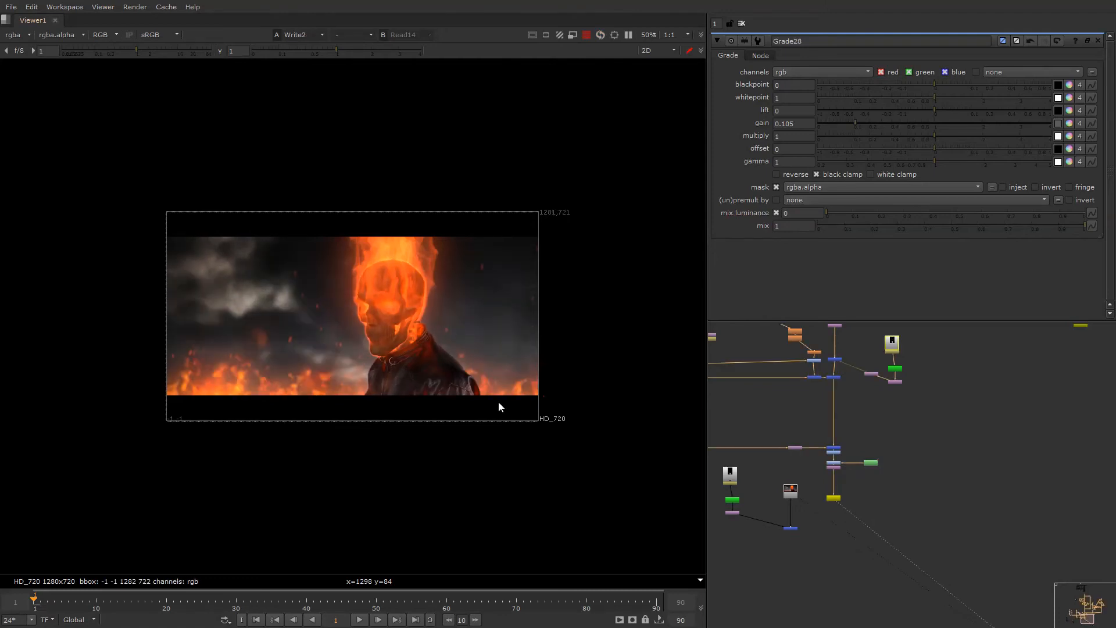
# - Play back the rendered Read14 sequence and examine the skull, neck and background fire up close and in the full frame
pyautogui.press('o')
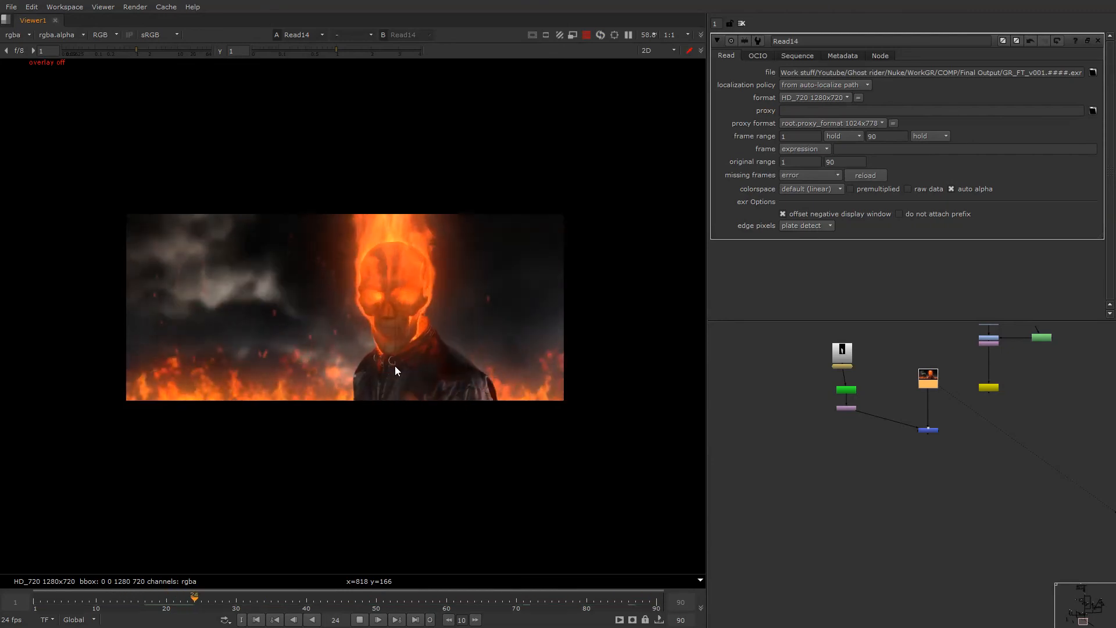
pyautogui.scroll(2, 396, 365)
pyautogui.moveTo(372, 343); pyautogui.dragTo(393, 360)
pyautogui.moveTo(469, 284); pyautogui.dragTo(416, 336)
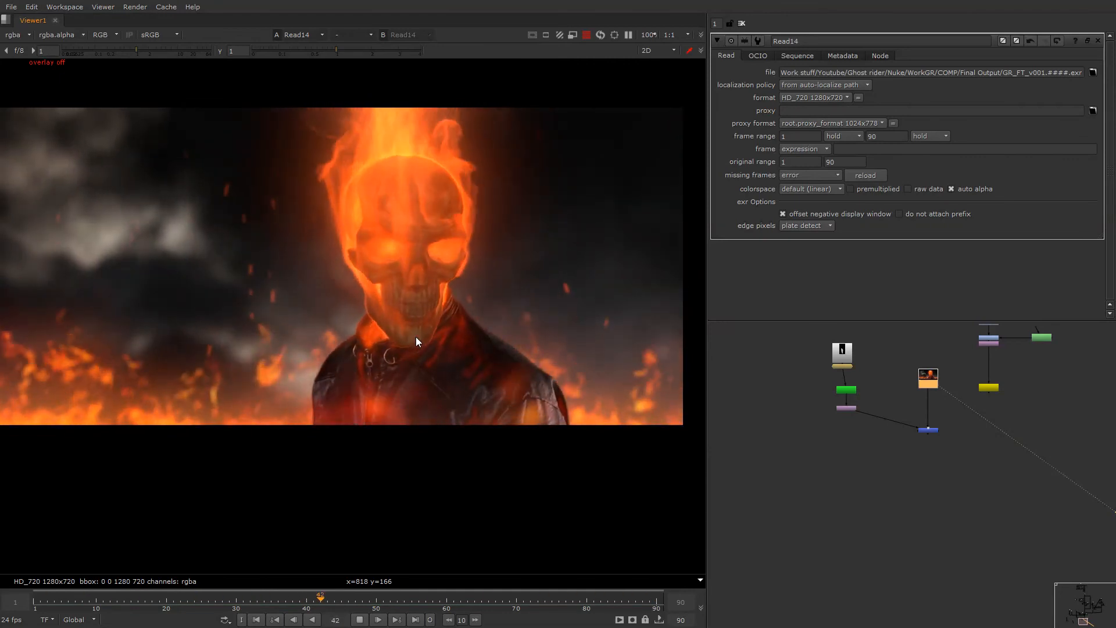
pyautogui.press('f')
pyautogui.rightClick(464, 284)
pyautogui.click(444, 339)
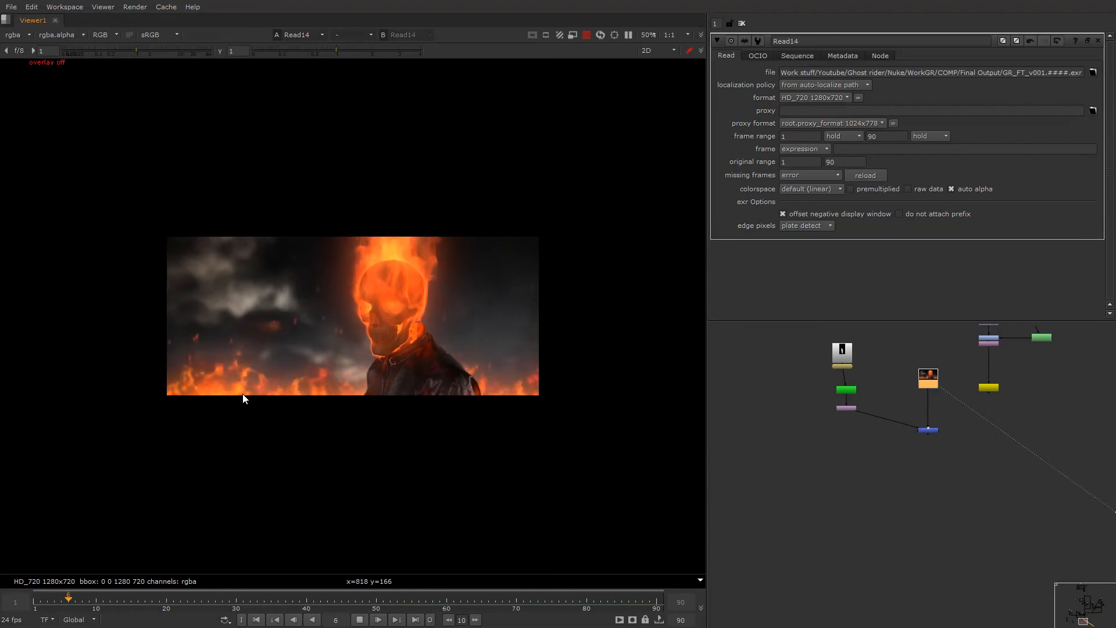
pyautogui.moveTo(487, 235); pyautogui.dragTo(332, 347)
pyautogui.rightClick(456, 256)
pyautogui.click(483, 273)
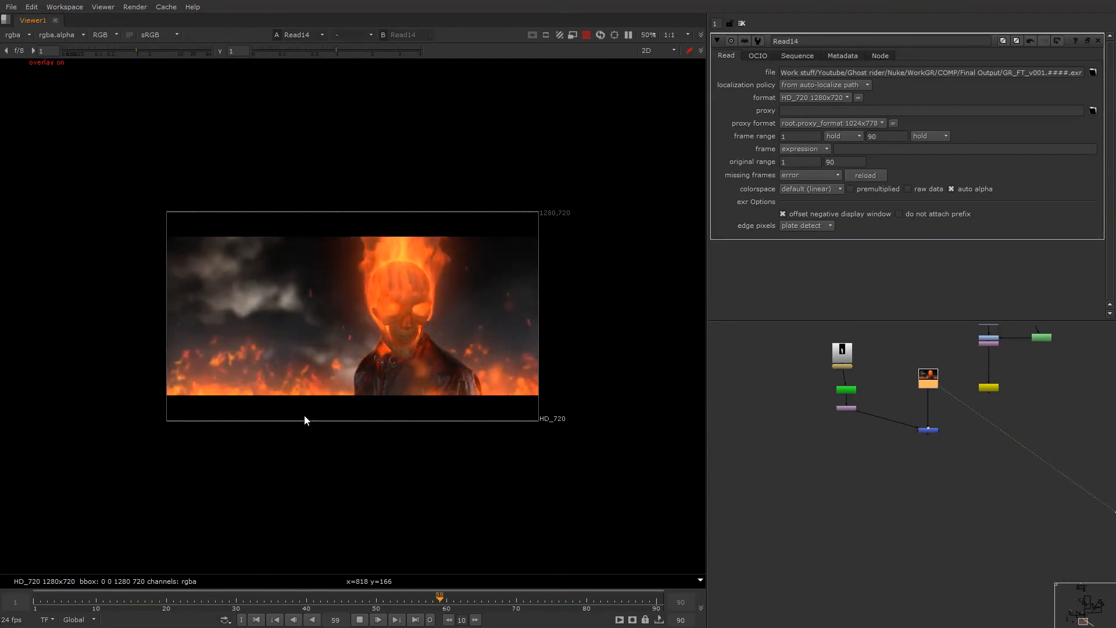
# - Lower the viewer gamma to check the brightest areas, reset it to 1, and stop playback at frame 38
pyautogui.click(279, 52)
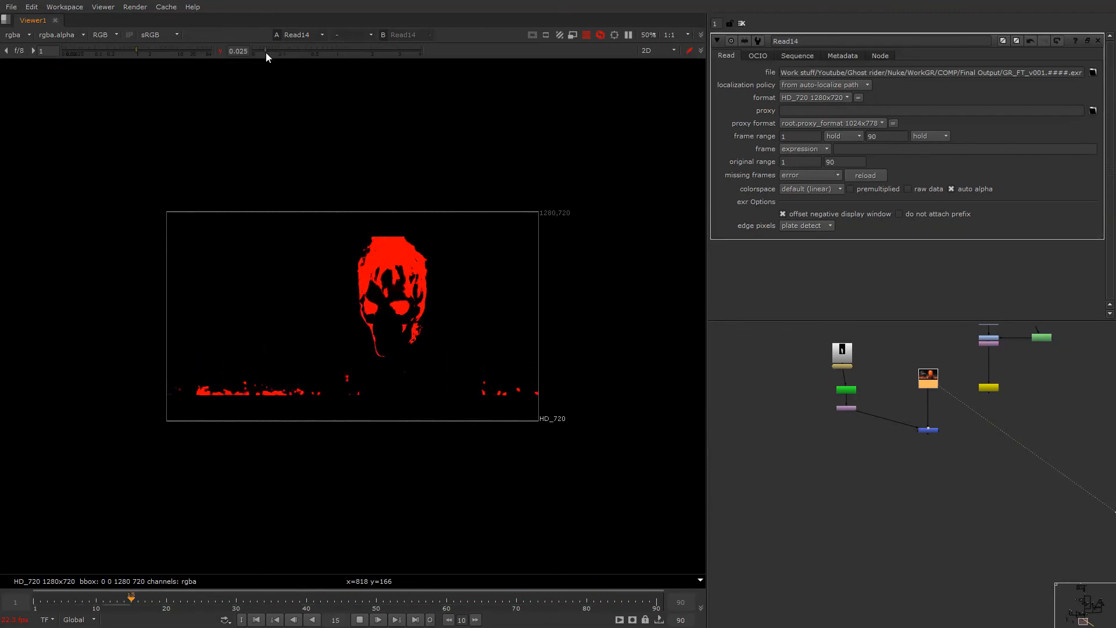
pyautogui.click(332, 51)
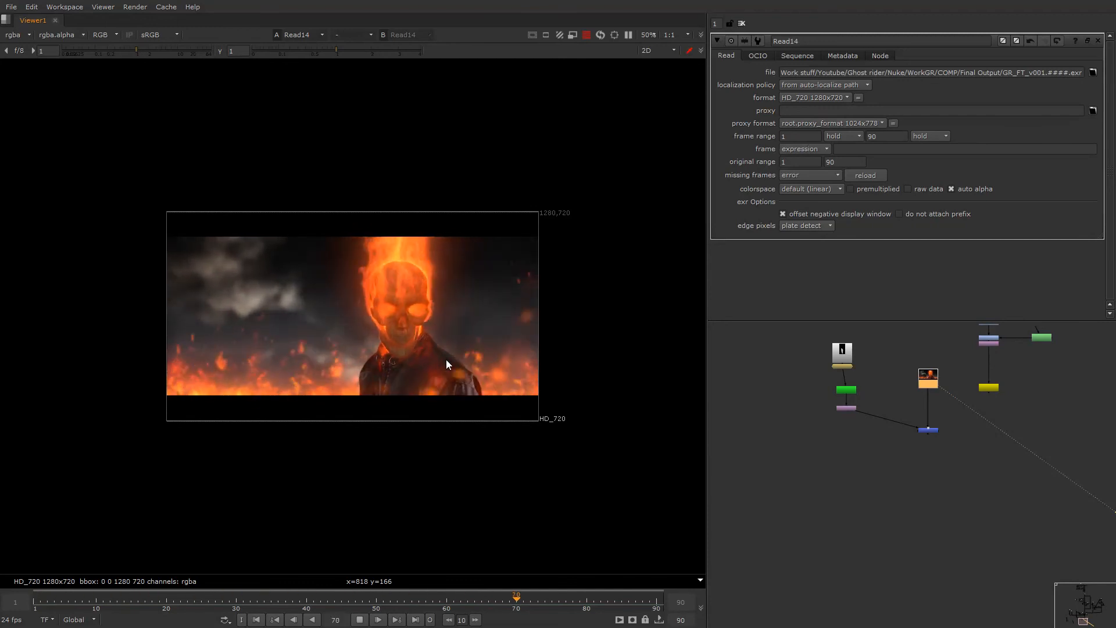
pyautogui.press('k')
pyautogui.moveTo(304, 599)
pyautogui.mouseDown()
pyautogui.moveTo(257, 599)
pyautogui.moveTo(292, 599)
pyautogui.mouseUp()
# - Delete the merge node connected below Read14
pyautogui.click(943, 422)
pyautogui.moveTo(943, 420); pyautogui.dragTo(894, 453)
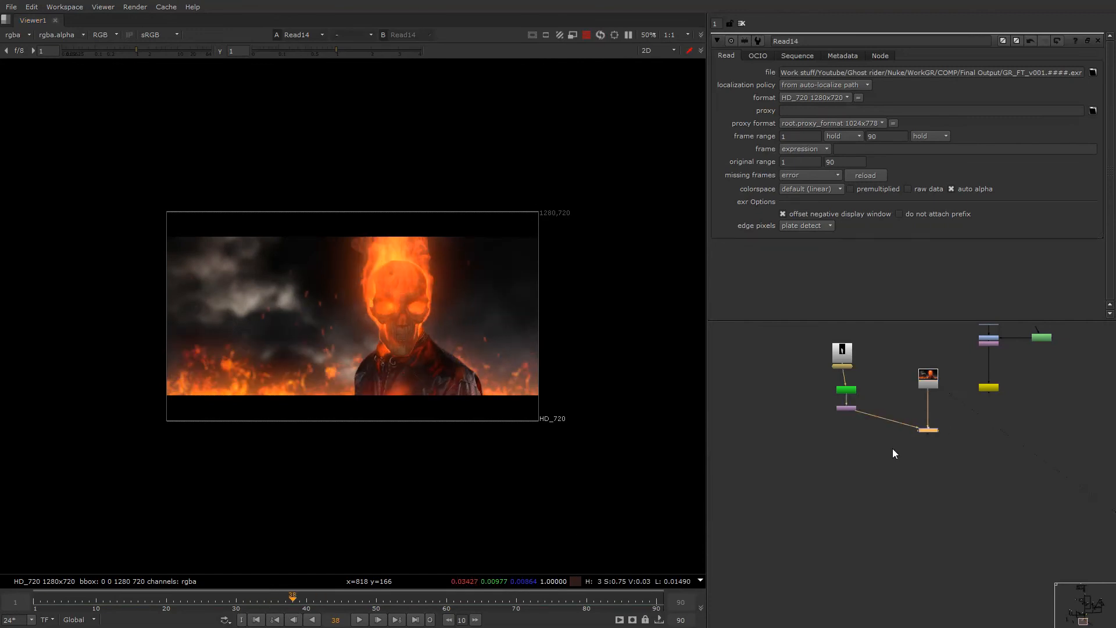
pyautogui.press('Delete')
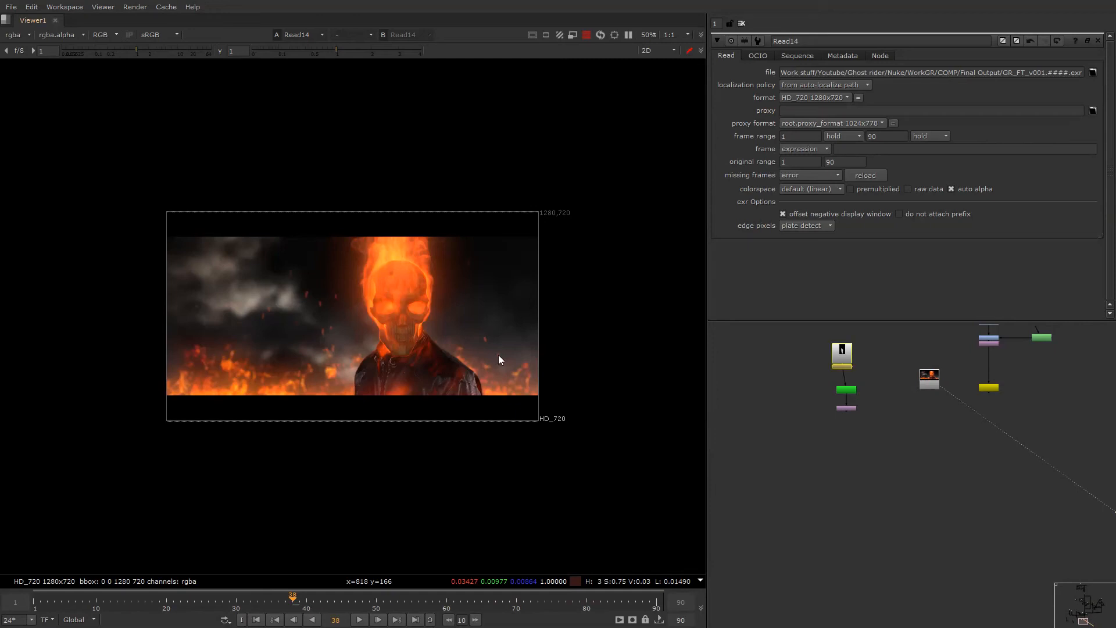
# - Create a Noise node in the empty area beside Read14 and set its x/ysize to 41
pyautogui.keyDown('alt'); pyautogui.moveTo(917, 410); pyautogui.dragTo(879, 419); pyautogui.keyUp('alt')
pyautogui.press('Tab')
pyautogui.write('no')
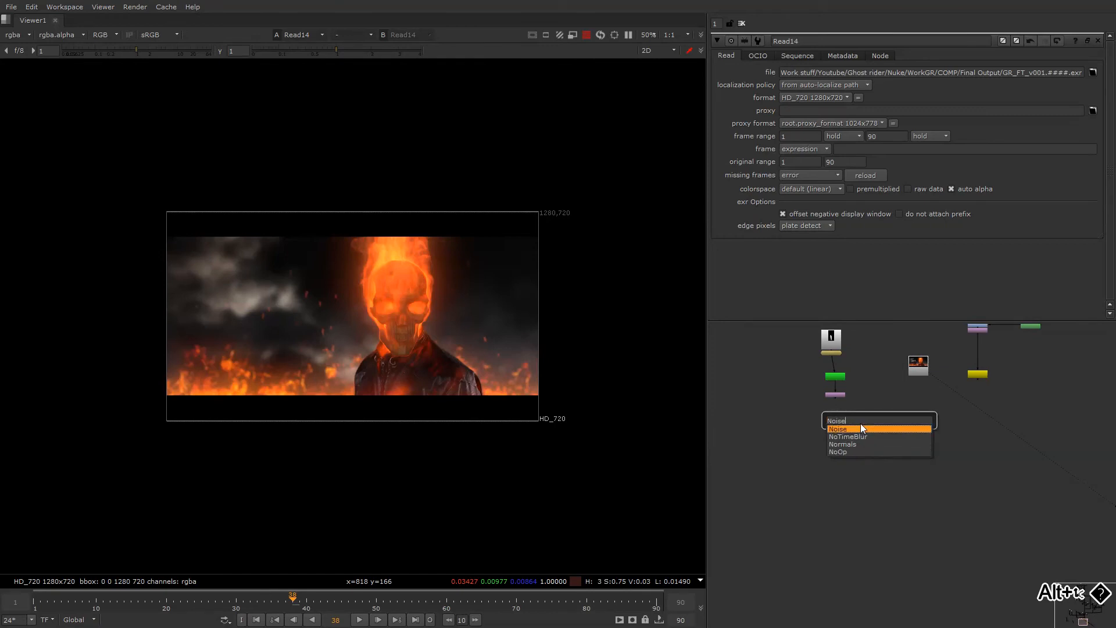
pyautogui.click(867, 428)
pyautogui.moveTo(874, 420); pyautogui.dragTo(795, 420)
pyautogui.hotkey('ctrl', 'z')
pyautogui.moveTo(919, 162); pyautogui.dragTo(947, 180)
# - Animate the Noise's z from 0 at frame 1 to 5 at frame 90 and play back the motion
pyautogui.press('Home')
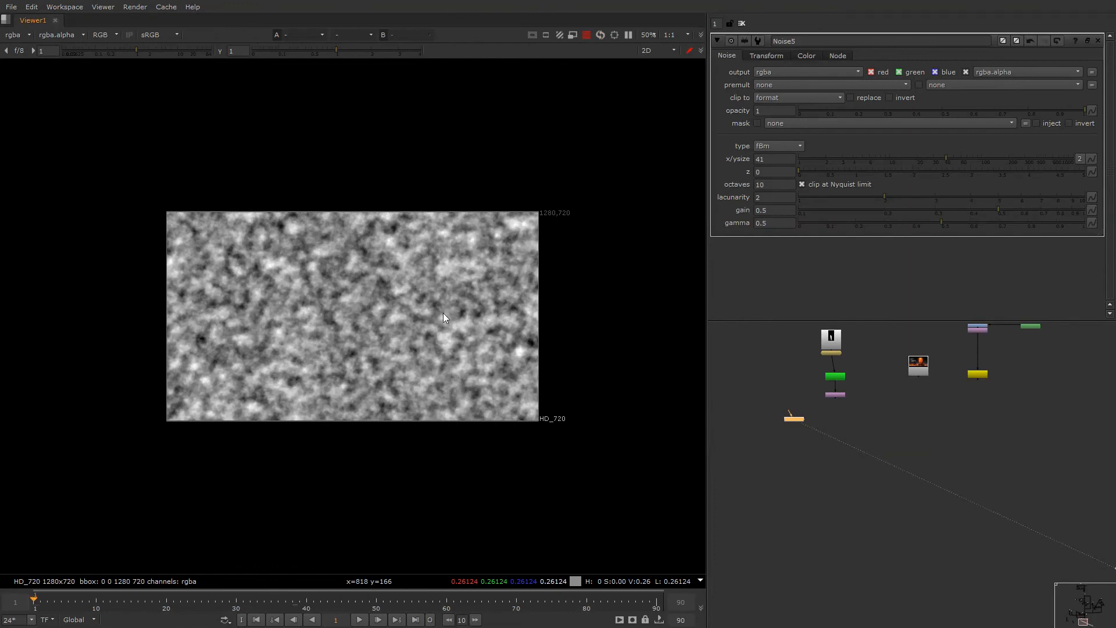
pyautogui.rightClick(764, 174)
pyautogui.click(587, 264)
pyautogui.press('End')
pyautogui.write('5')
pyautogui.press('Return')
pyautogui.press('l')
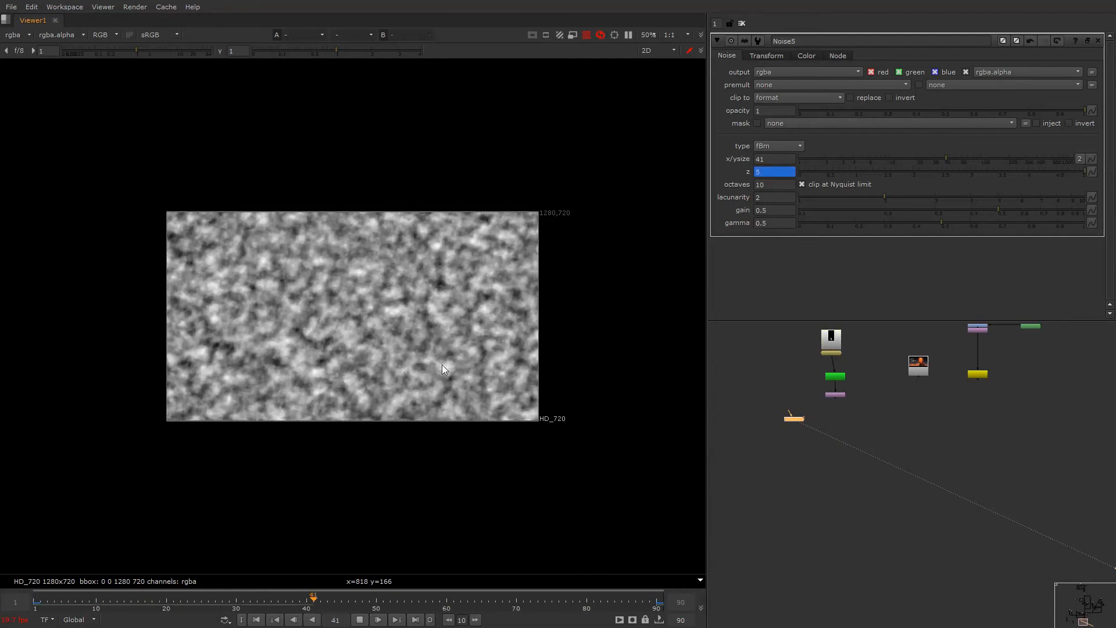
pyautogui.press('k')
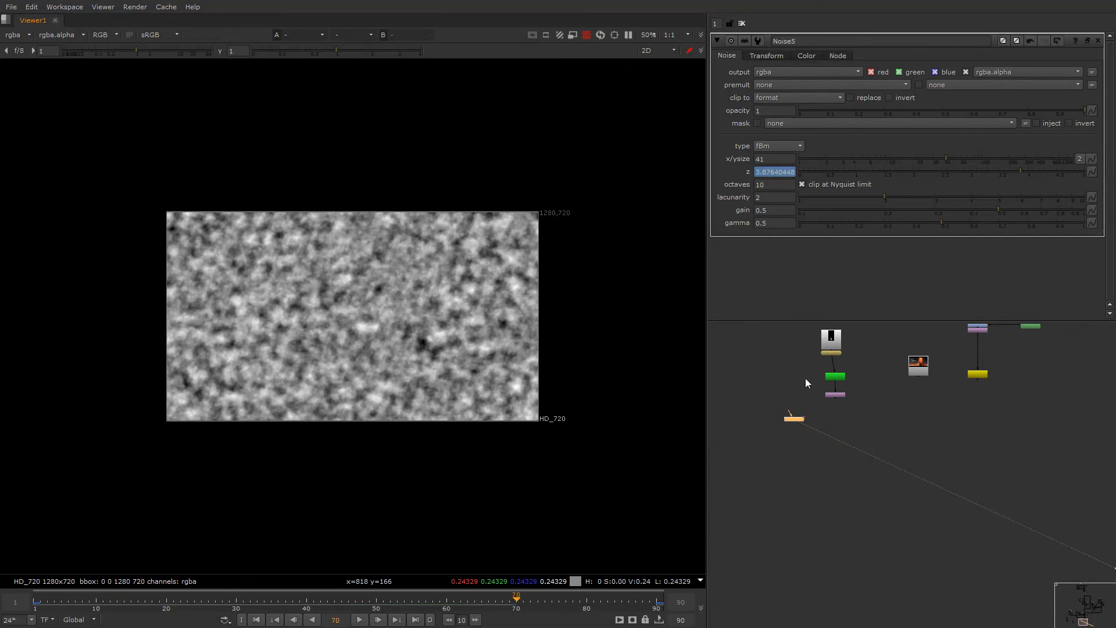
# - Duplicate the Noise node, compare it with the original, and set the copy's x/ysize to 39
pyautogui.hotkey('ctrl', 'c')
pyautogui.hotkey('ctrl', 'v')
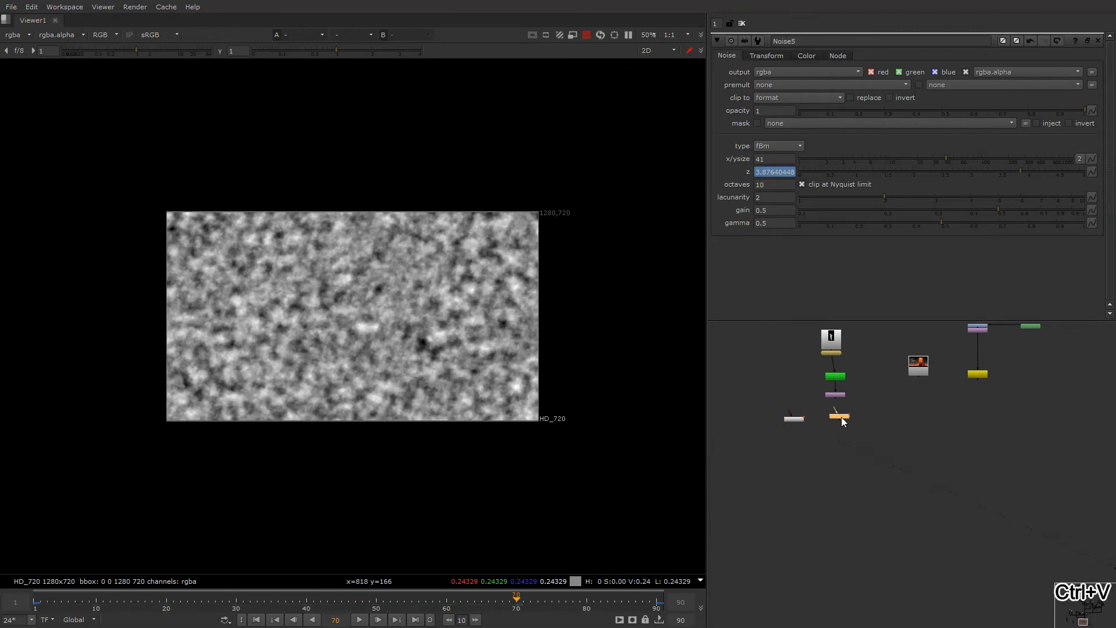
pyautogui.moveTo(947, 160); pyautogui.dragTo(952, 165)
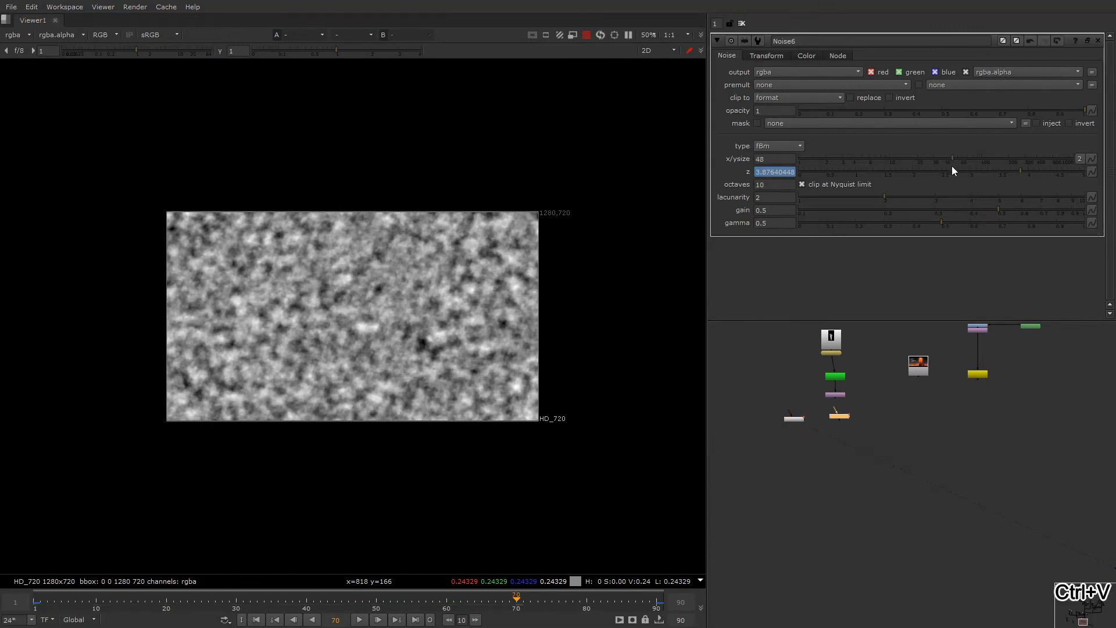
pyautogui.press('2')
pyautogui.click(799, 418)
pyautogui.press('1')
pyautogui.click(835, 418)
pyautogui.press('2')
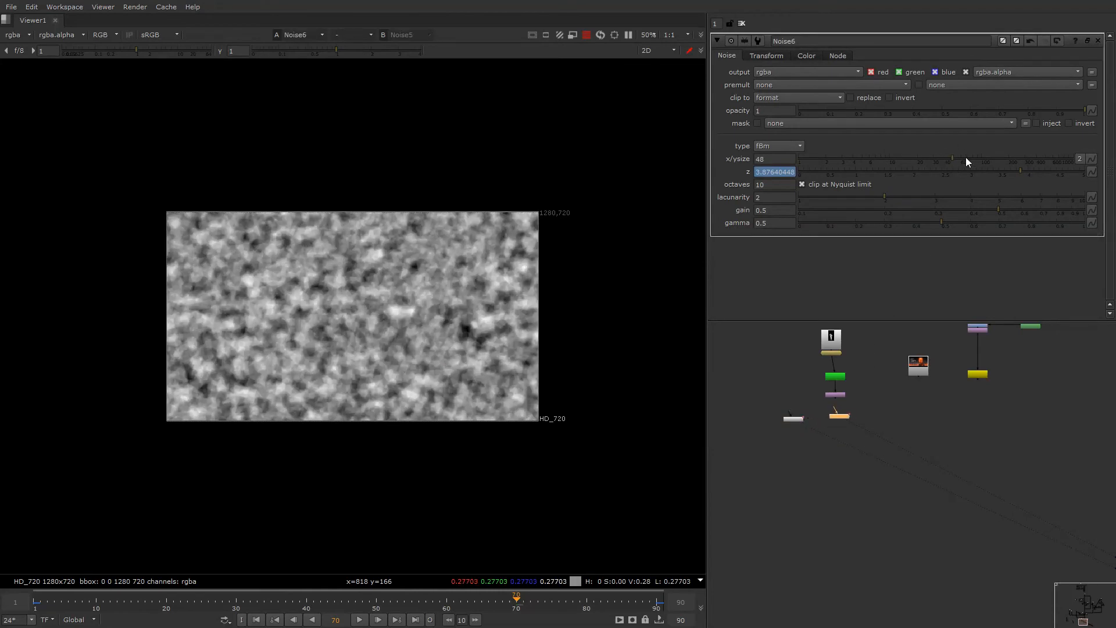
pyautogui.moveTo(952, 157); pyautogui.dragTo(943, 158)
# - Try lowering the octaves of the copied Noise node
pyautogui.click(760, 187)
pyautogui.press('Down')
pyautogui.press('Down')
pyautogui.press('Down')
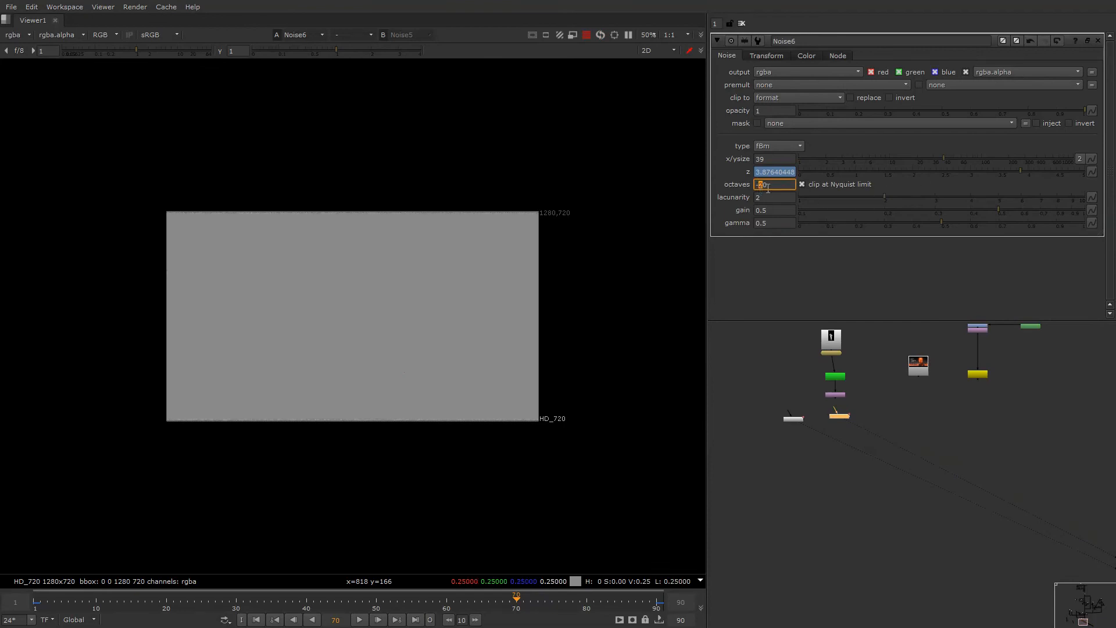
pyautogui.hotkey('ctrl', 'z')
# - Set the copied Noise's lacunarity to 2.03 and compare both noise patterns
pyautogui.moveTo(885, 197); pyautogui.dragTo(887, 202)
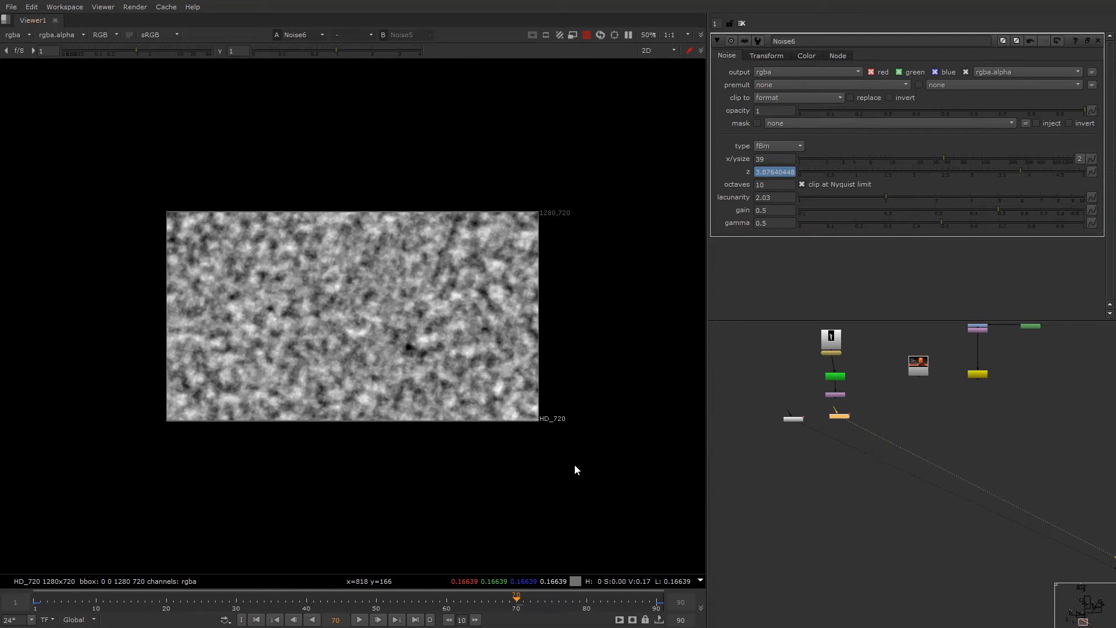
pyautogui.click(862, 447)
pyautogui.press('1')
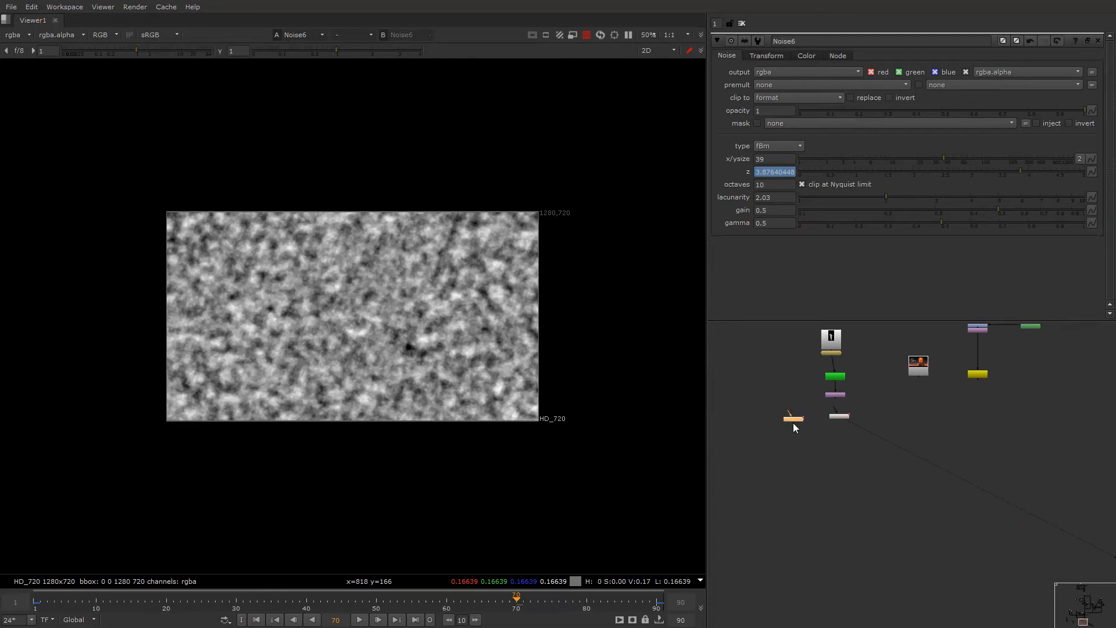
pyautogui.click(837, 417)
pyautogui.press('1')
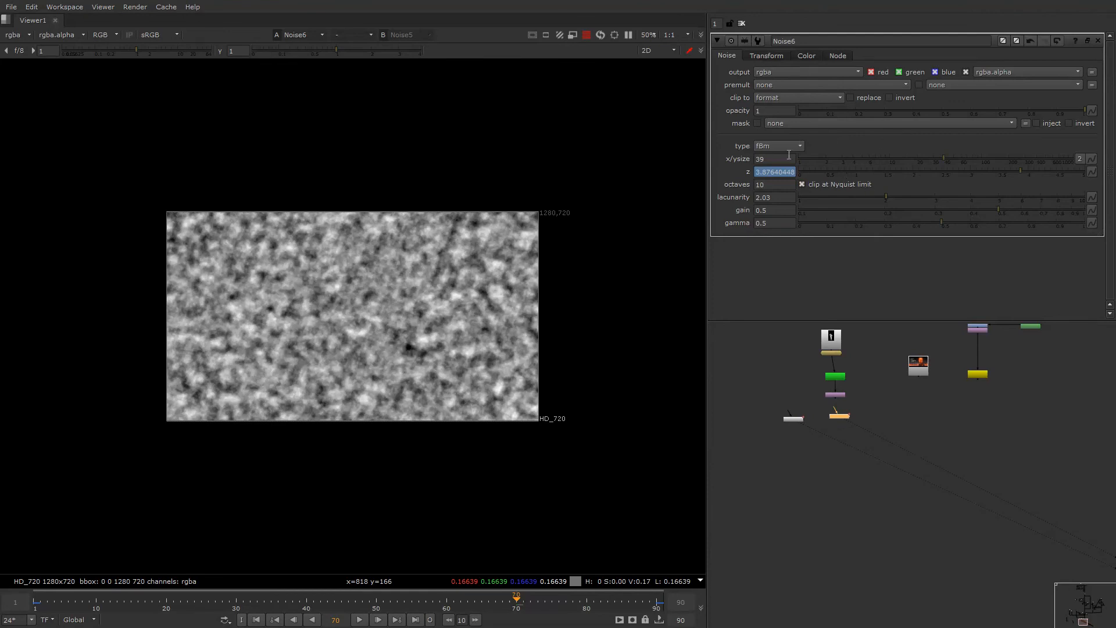
# - Create a third Noise node with x/ysize 38 and lacunarity 1.96
pyautogui.press('Tab')
pyautogui.write('no')
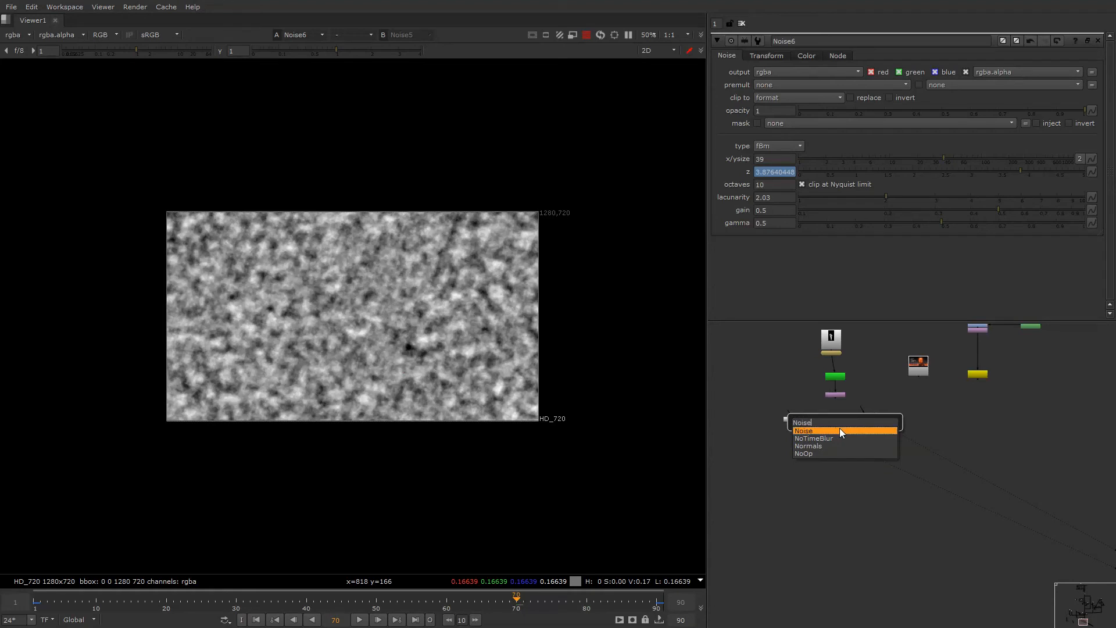
pyautogui.click(842, 431)
pyautogui.moveTo(930, 158); pyautogui.dragTo(942, 161)
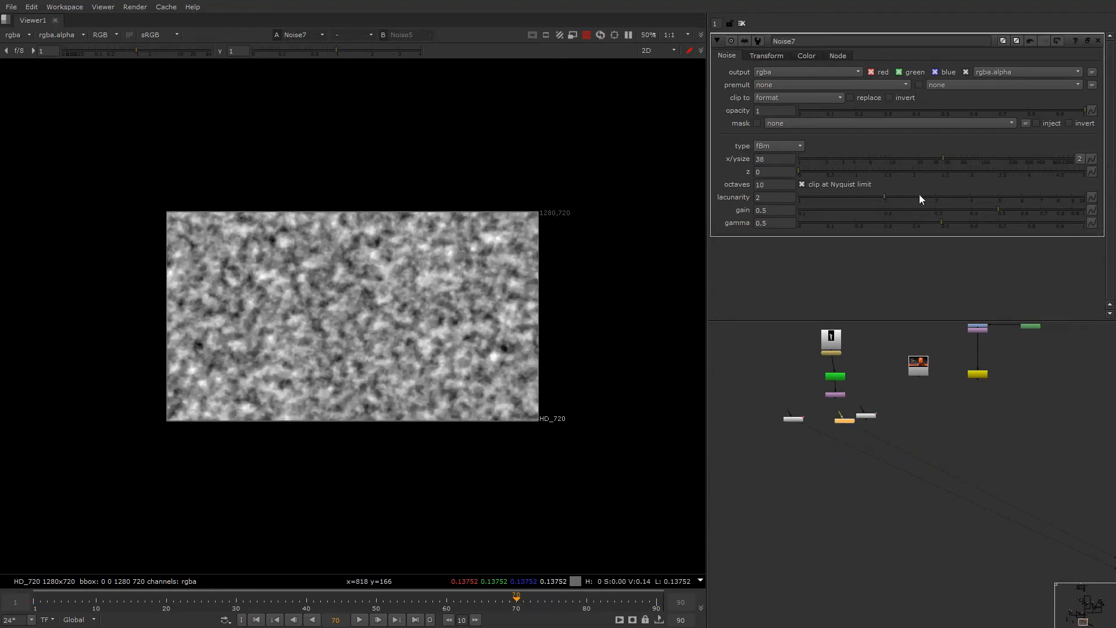
pyautogui.moveTo(878, 200)
pyautogui.mouseDown()
pyautogui.moveTo(891, 198)
pyautogui.moveTo(881, 197)
pyautogui.mouseUp()
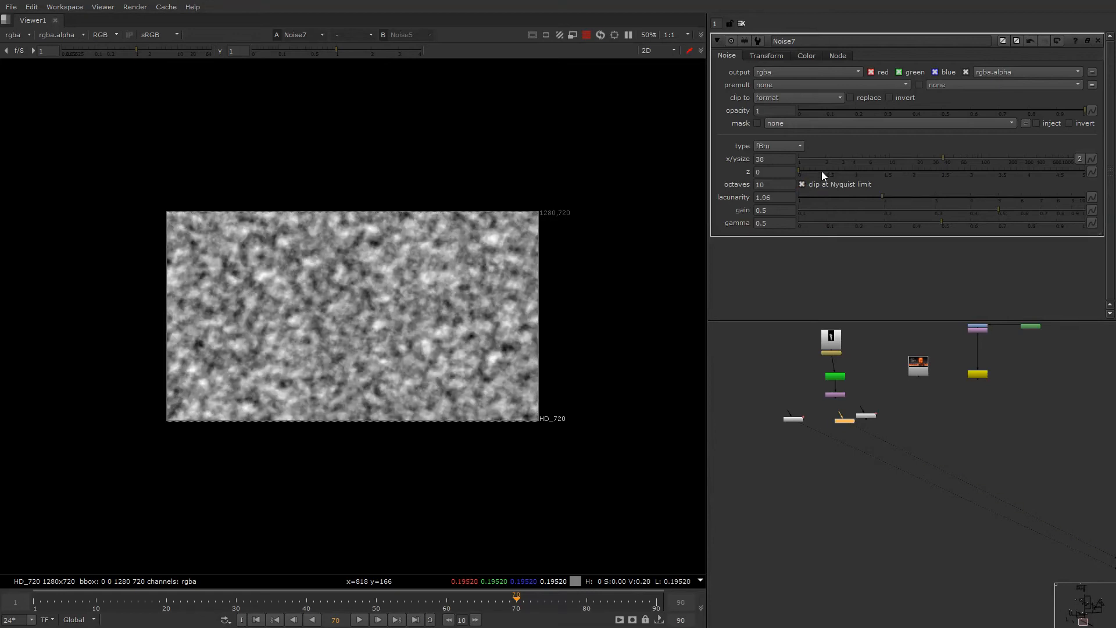
# - Animate the third Noise node's z from about 1.08 on frame 1 to 5 on frame 90
pyautogui.press('Home')
pyautogui.moveTo(844, 170); pyautogui.dragTo(861, 172)
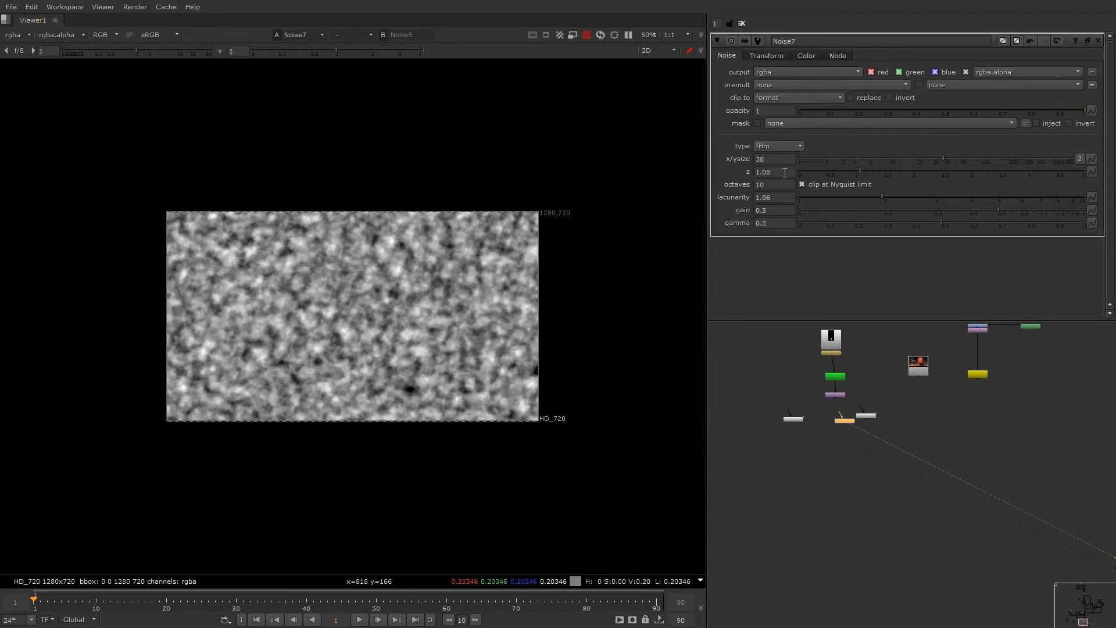
pyautogui.press('End')
pyautogui.write('5')
pyautogui.press('Return')
# - Restrict the Noise5 node's output to the green and alpha channels
pyautogui.scroll(4, 839, 440)
pyautogui.click(756, 417)
pyautogui.press('1')
pyautogui.doubleClick(753, 415)
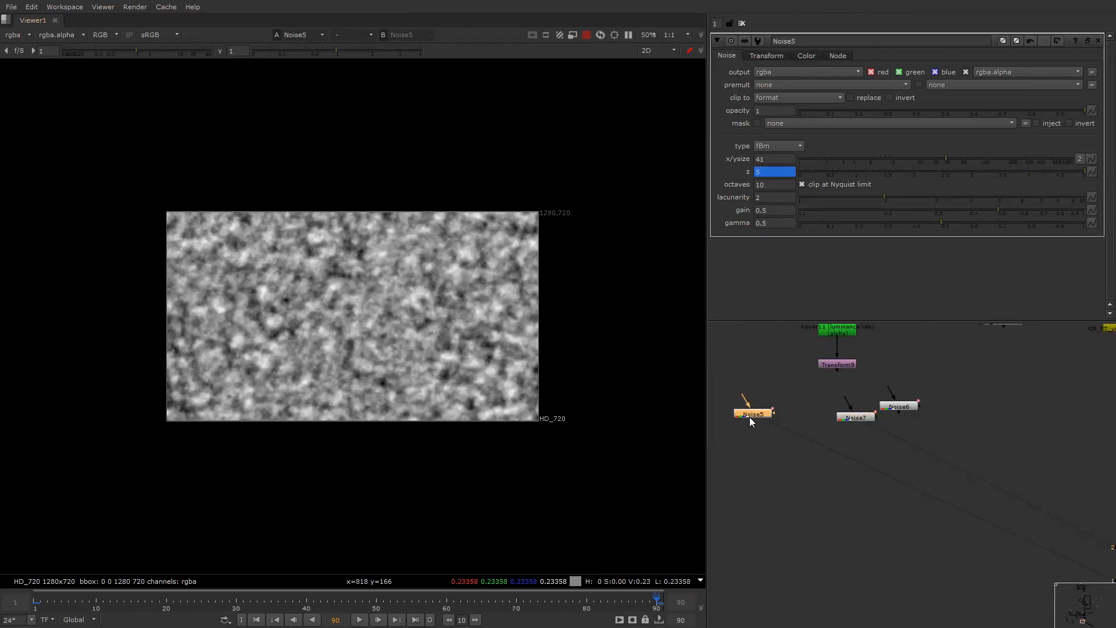
pyautogui.press('r')
pyautogui.click(872, 72)
pyautogui.click(934, 73)
pyautogui.press('g')
pyautogui.press('g')
pyautogui.click(715, 421)
# - Restrict the Noise7 node's output to red and alpha, and compare it with the green noise in the viewer
pyautogui.doubleClick(856, 418)
pyautogui.press('1')
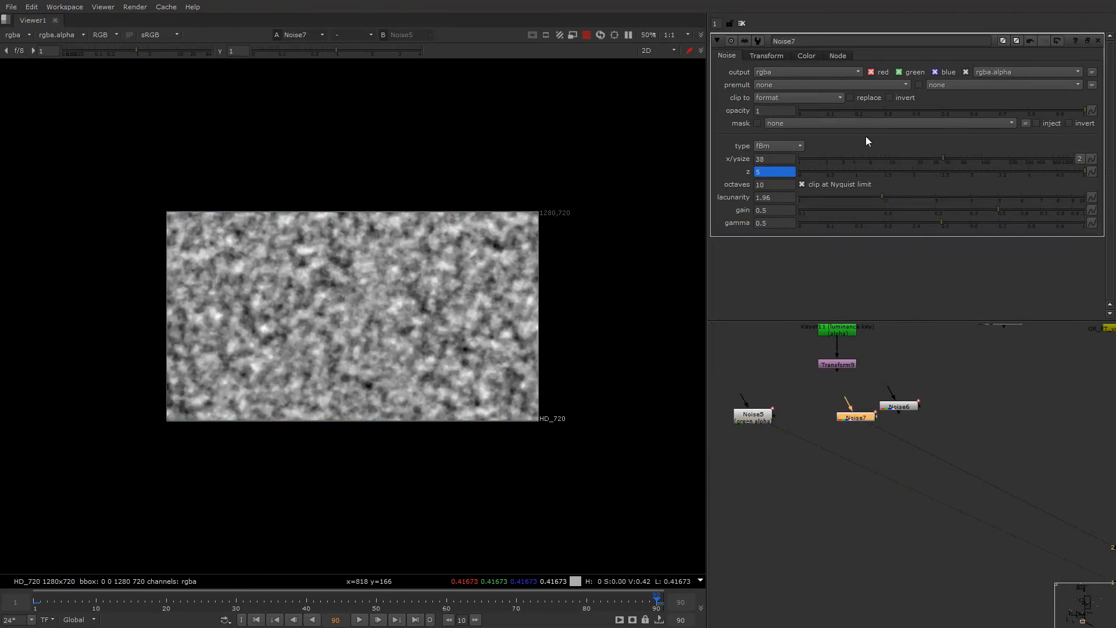
pyautogui.click(899, 72)
pyautogui.click(935, 72)
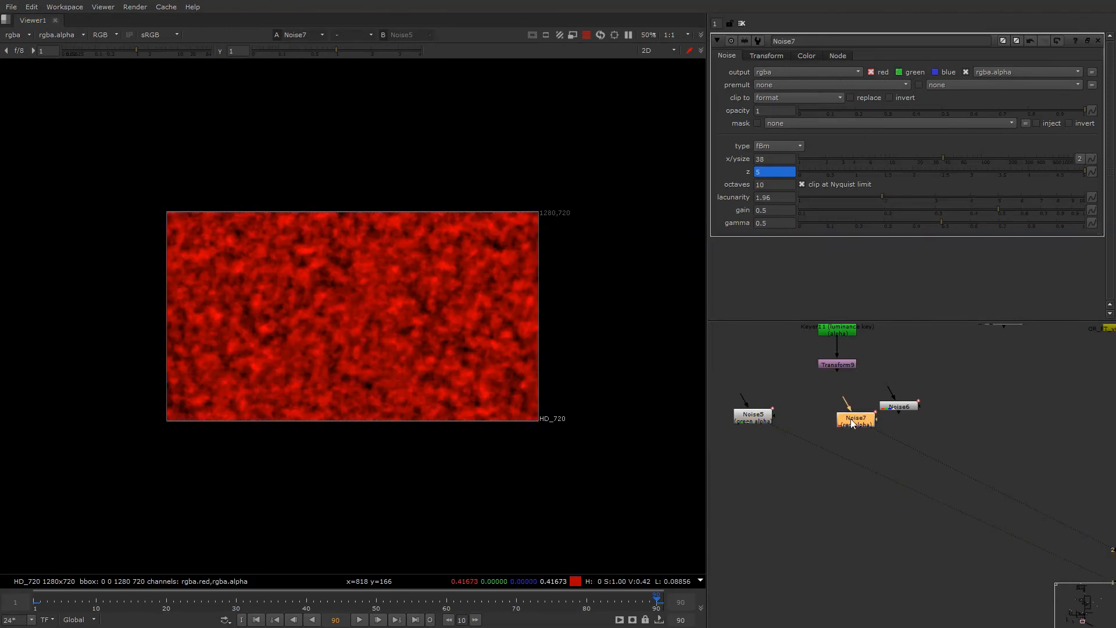
pyautogui.moveTo(855, 417); pyautogui.dragTo(835, 421)
pyautogui.click(777, 416)
pyautogui.press('1')
pyautogui.press('2')
pyautogui.press('1')
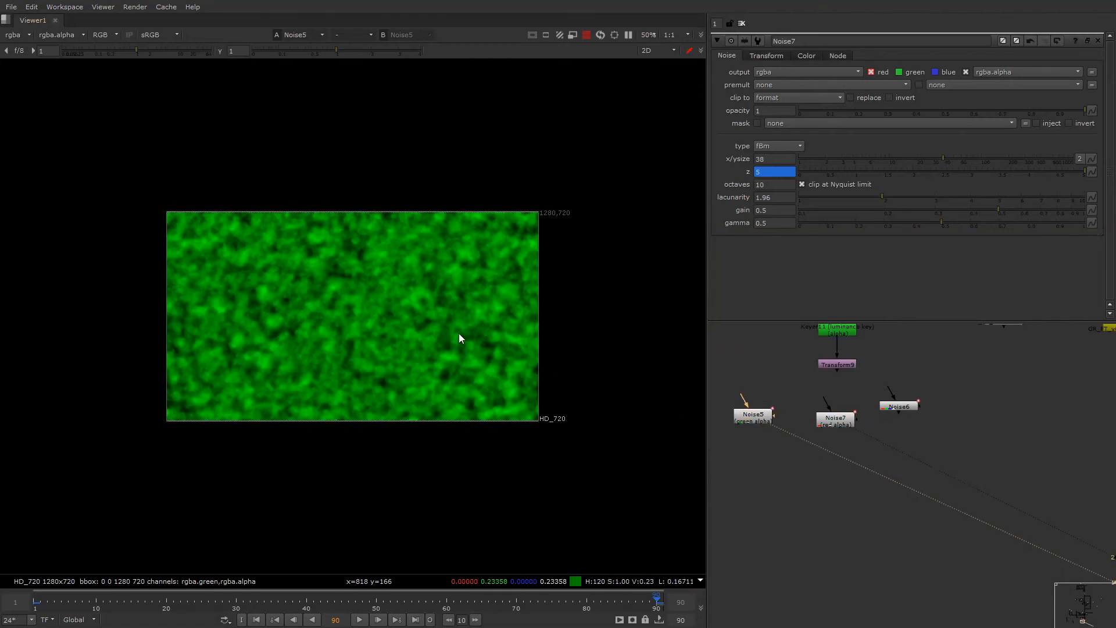
pyautogui.press('2')
# - Combine the green and red Noise nodes with a Merge set to over, and play back the animated pattern
pyautogui.click(754, 418)
pyautogui.keyDown('shift'); pyautogui.click(819, 422); pyautogui.keyUp('shift')
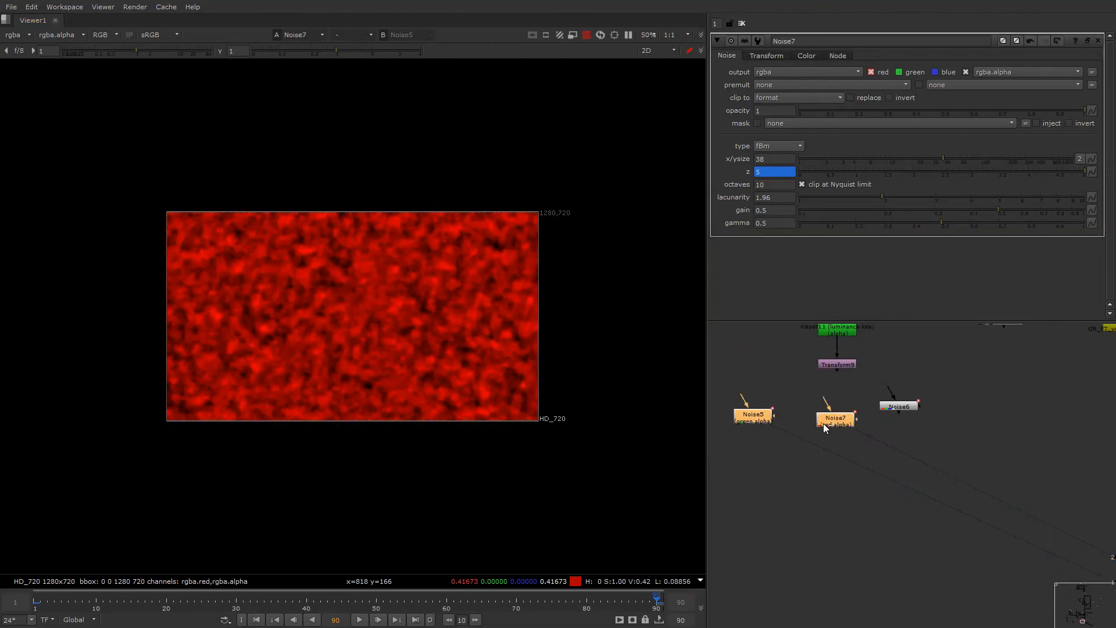
pyautogui.press('m')
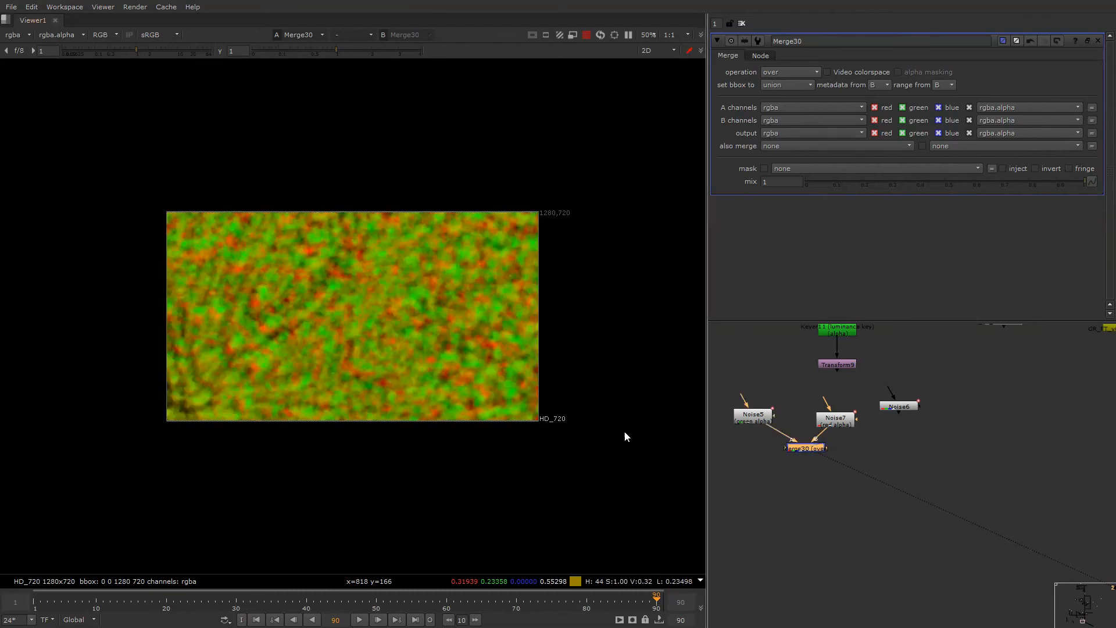
pyautogui.press('l')
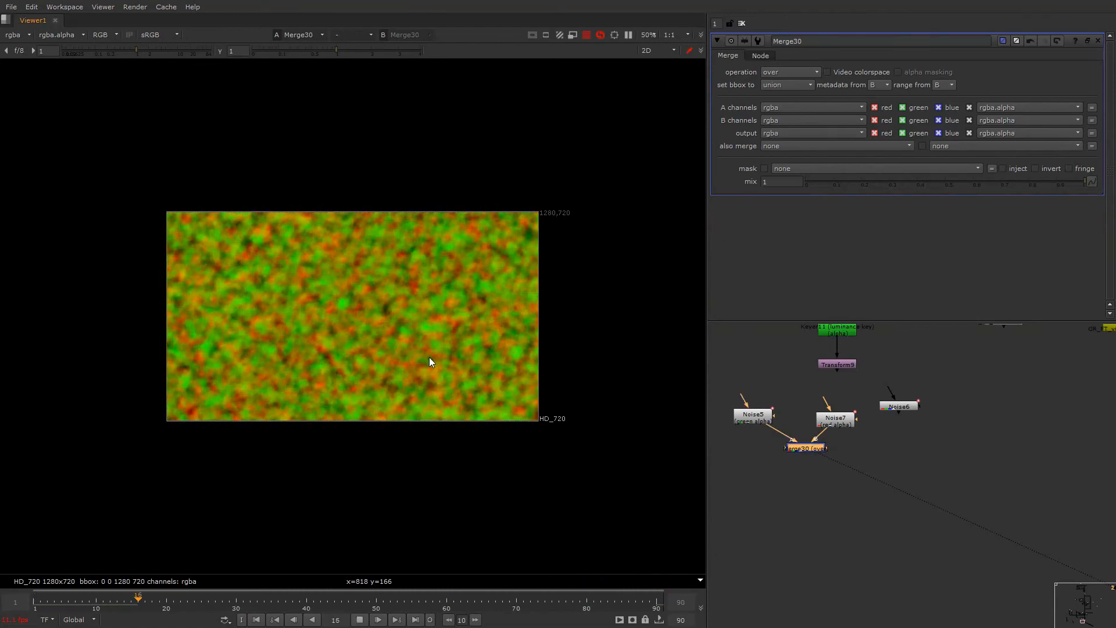
pyautogui.click(36, 607)
pyautogui.click(35, 607)
pyautogui.press('k')
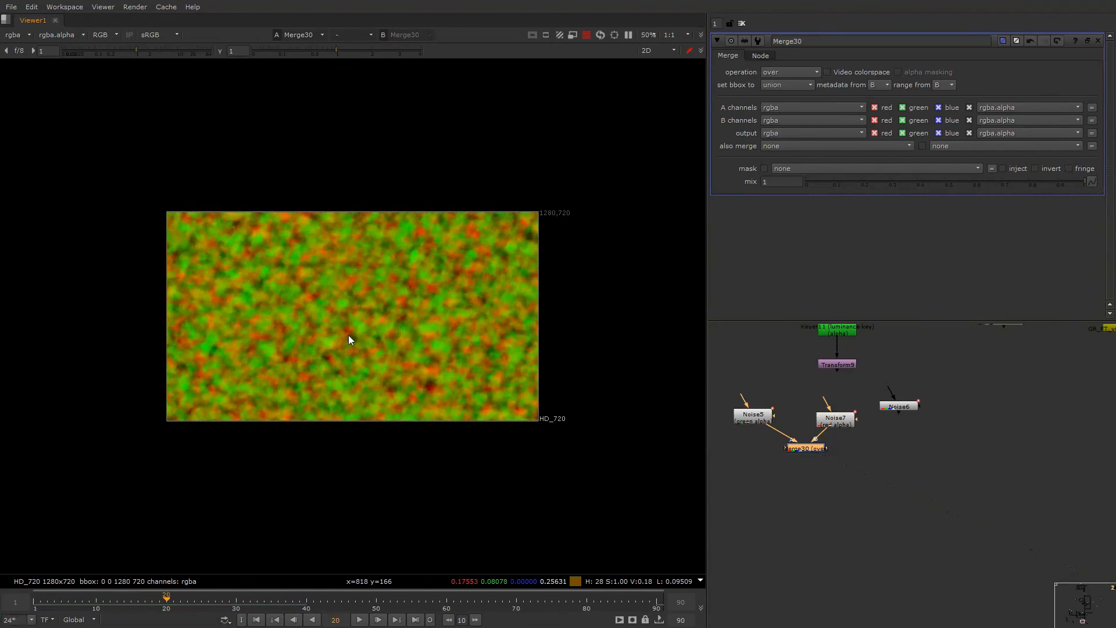
# - Add a Copy node with the merged noise as its A input and the rendered Read14 as its B input, and view it
pyautogui.scroll(-1, 779, 498)
pyautogui.keyDown('alt'); pyautogui.moveTo(814, 464); pyautogui.dragTo(761, 486); pyautogui.keyUp('alt')
pyautogui.keyDown('alt'); pyautogui.moveTo(889, 476); pyautogui.dragTo(884, 483); pyautogui.keyUp('alt')
pyautogui.click(831, 490)
pyautogui.press('k')
pyautogui.moveTo(813, 492); pyautogui.dragTo(748, 483)
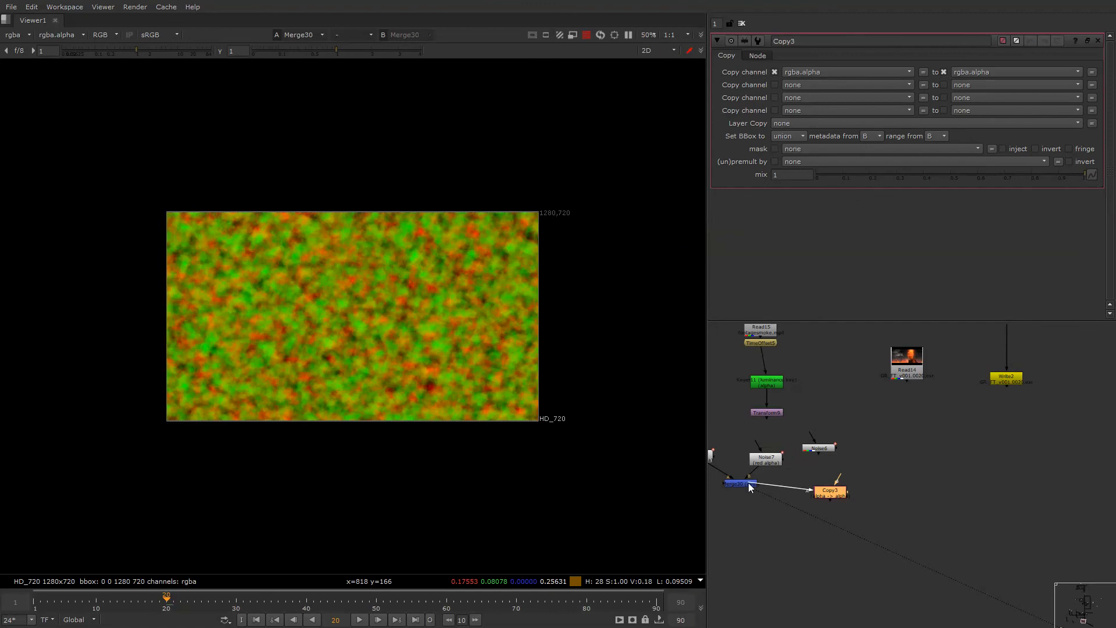
pyautogui.moveTo(837, 484); pyautogui.dragTo(905, 372)
pyautogui.moveTo(826, 493); pyautogui.dragTo(906, 483)
pyautogui.press('1')
# - Map rgba.red to forward.u and rgba.green to forward.v in the Copy node
pyautogui.click(817, 73)
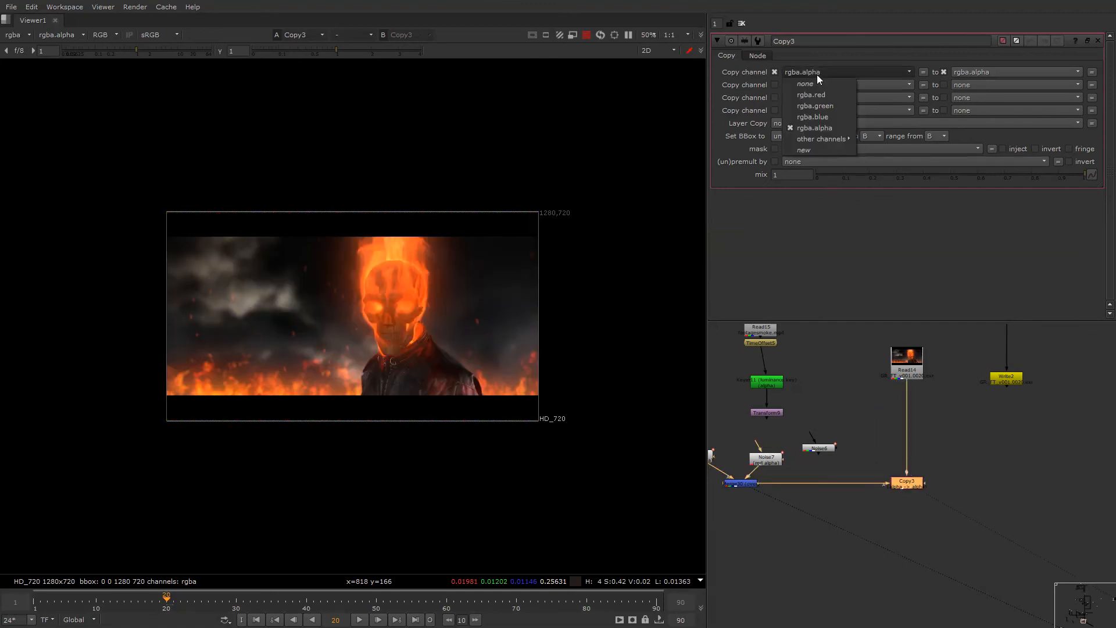
pyautogui.click(817, 95)
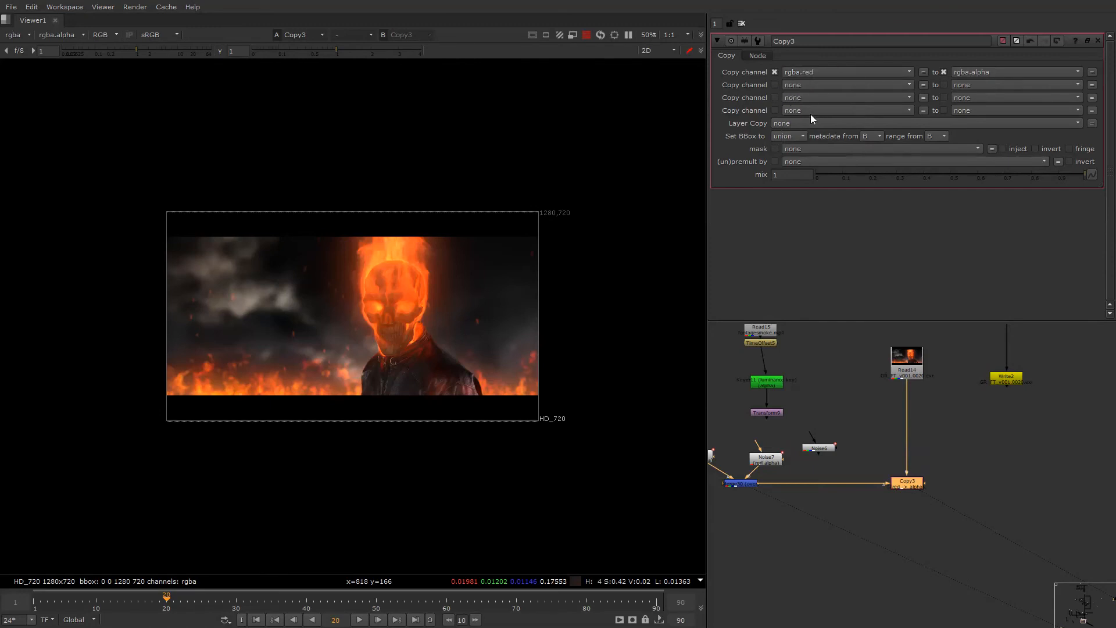
pyautogui.click(978, 71)
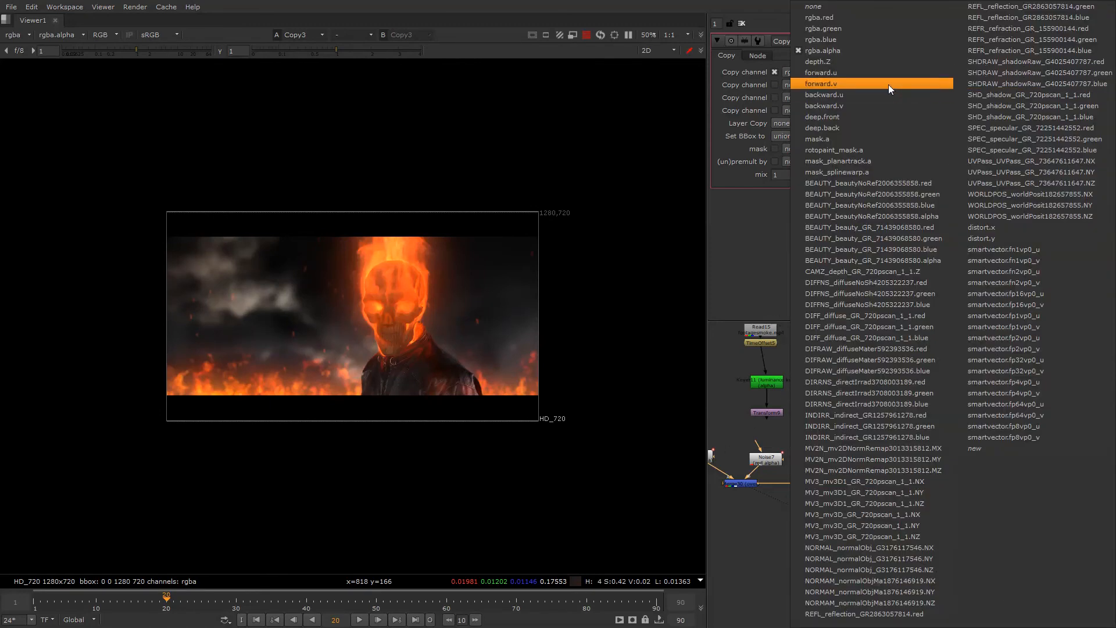
pyautogui.click(866, 74)
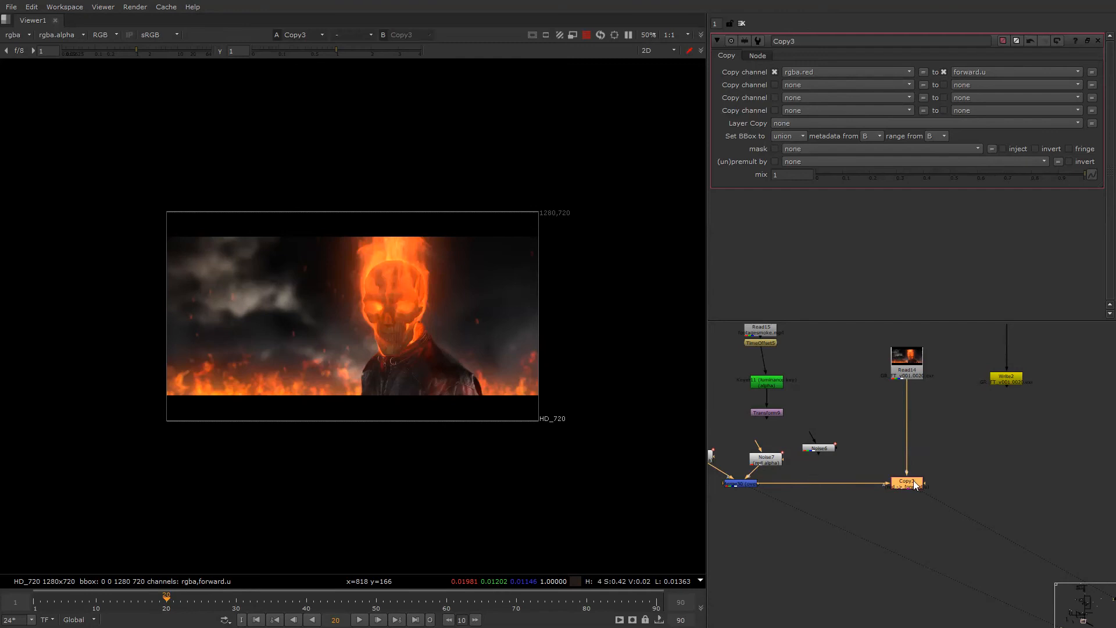
pyautogui.click(791, 85)
pyautogui.click(819, 118)
pyautogui.click(968, 84)
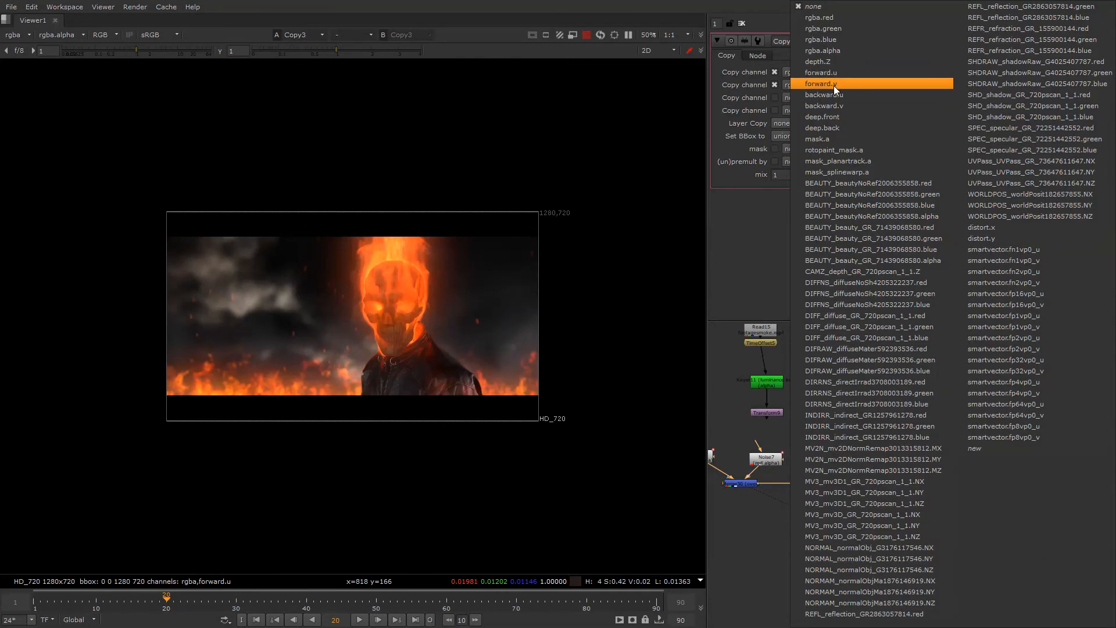
pyautogui.click(833, 85)
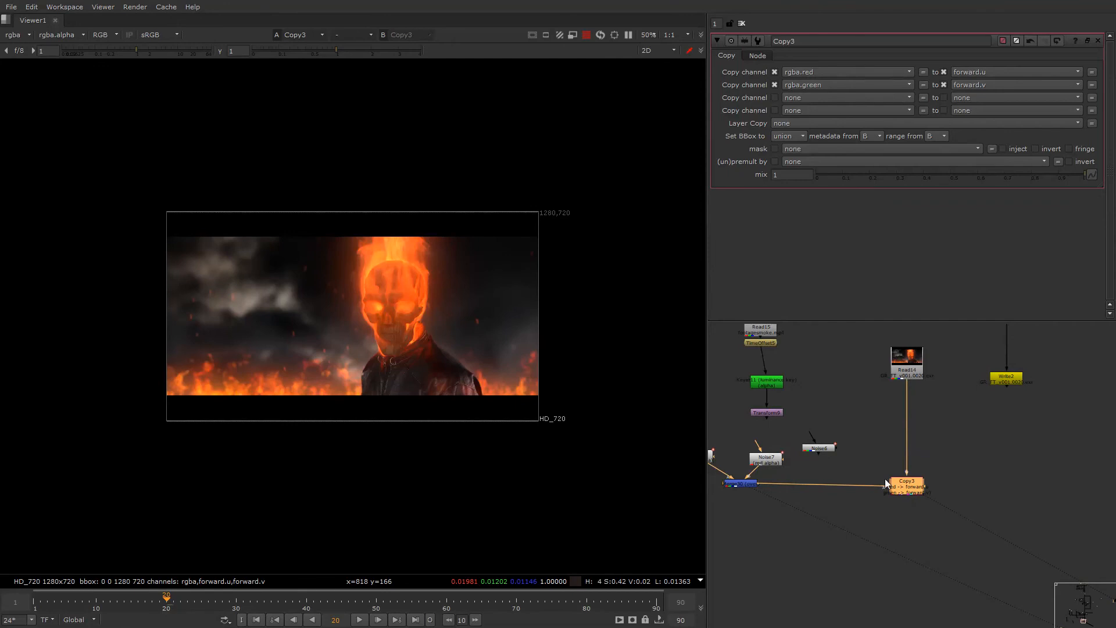
# - Check the forward layer in the viewer and return the display to rgba
pyautogui.click(14, 37)
pyautogui.click(26, 103)
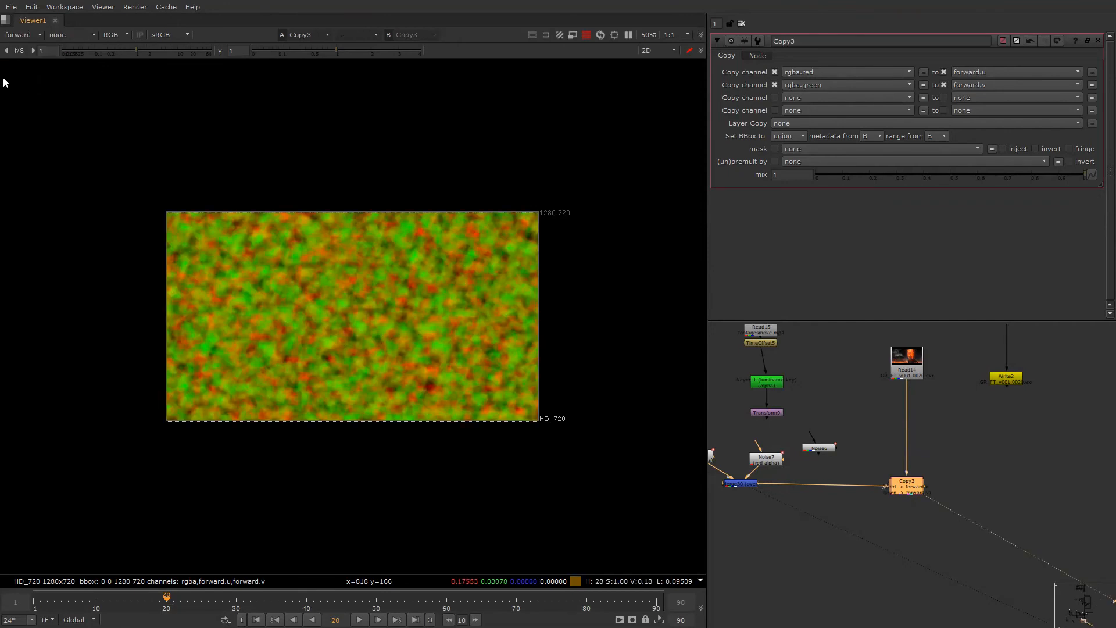
pyautogui.click(18, 36)
pyautogui.click(40, 69)
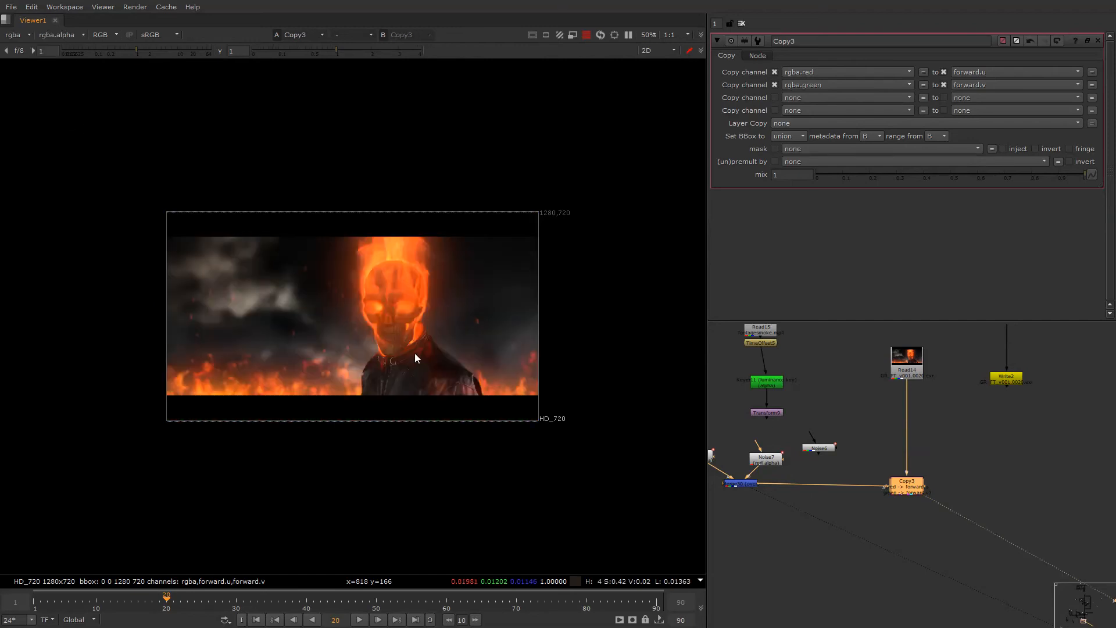
# - Add an IDistort node after the Copy and set its UV channels to forward
pyautogui.keyDown('alt'); pyautogui.moveTo(904, 482); pyautogui.dragTo(881, 453); pyautogui.keyUp('alt')
pyautogui.press('Tab')
pyautogui.write('idist')
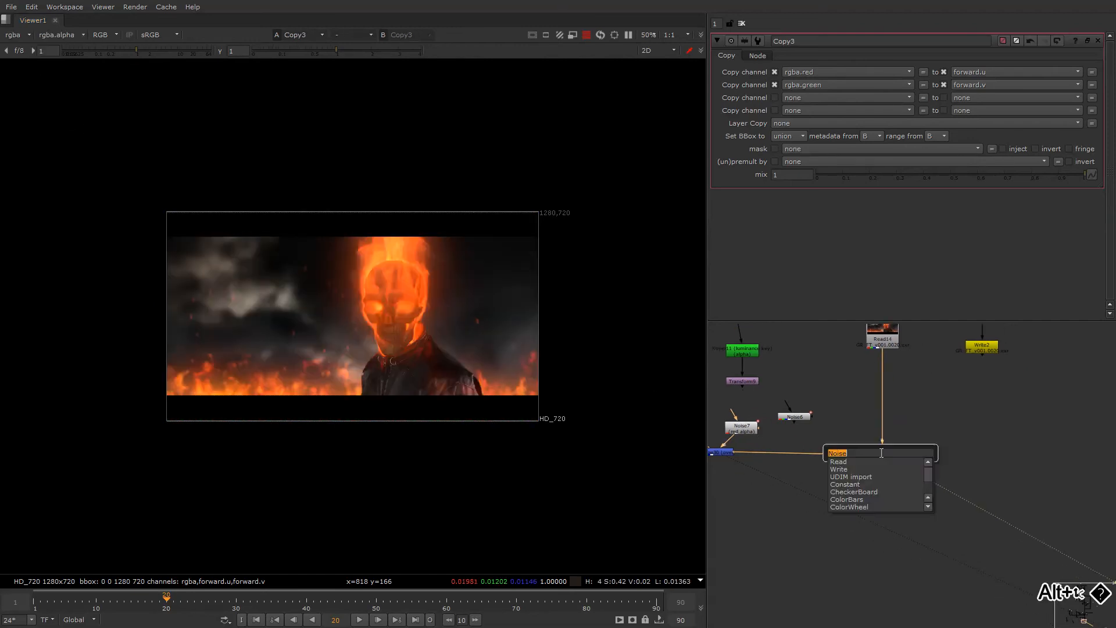
pyautogui.press('Return')
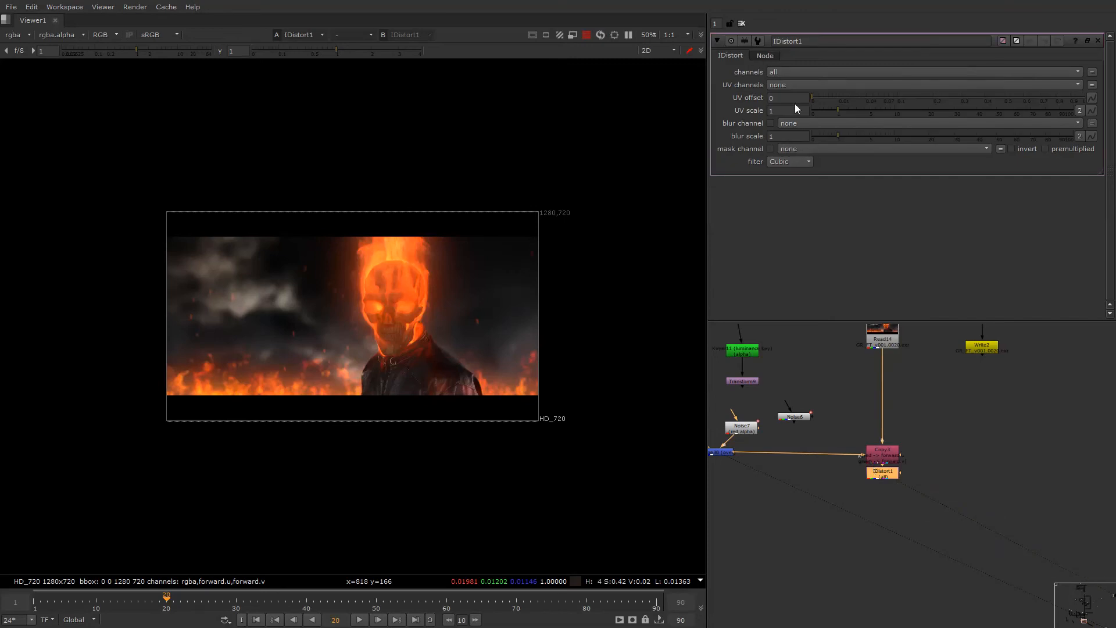
pyautogui.click(791, 86)
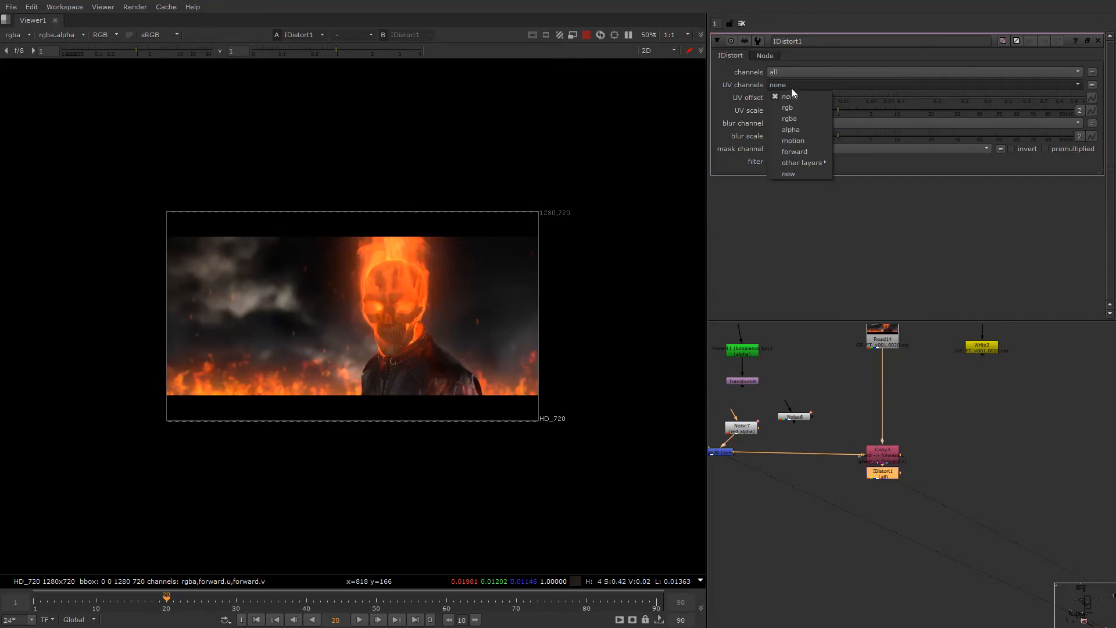
pyautogui.click(796, 151)
# - Set the IDistort's UV offset to 0.0065 and UV scale to 6.6
pyautogui.keyDown('alt'); pyautogui.moveTo(315, 337); pyautogui.dragTo(462, 376, button='middle'); pyautogui.keyUp('alt')
pyautogui.keyDown('alt'); pyautogui.moveTo(462, 376); pyautogui.dragTo(298, 343); pyautogui.keyUp('alt')
pyautogui.moveTo(844, 98); pyautogui.dragTo(880, 110)
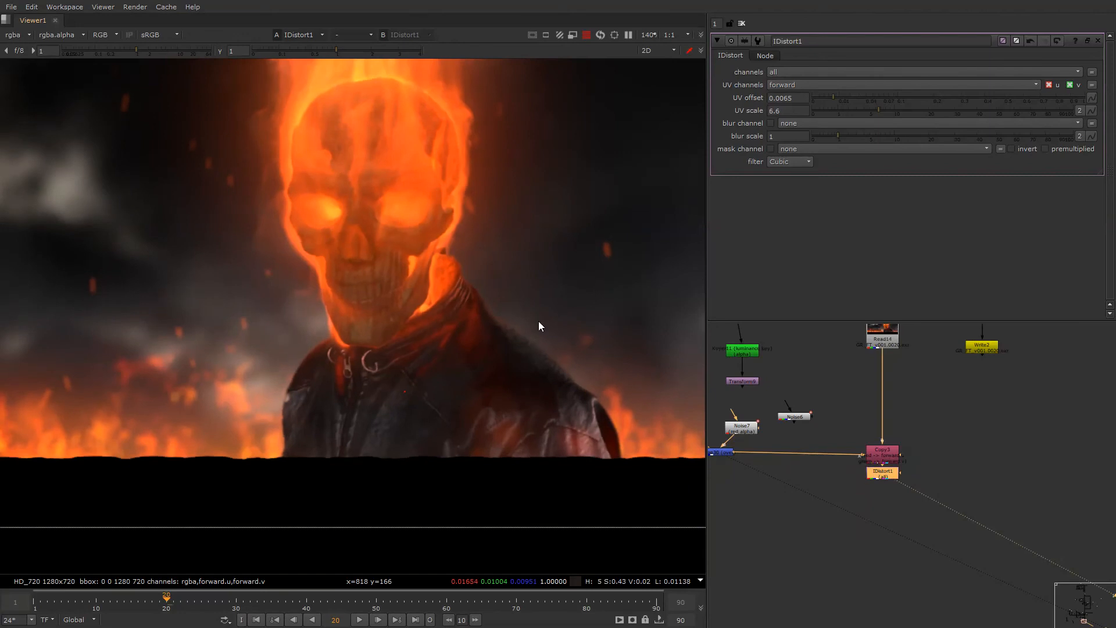
# - Play back the distorted render and check the effect both close up and at full frame
pyautogui.press('l')
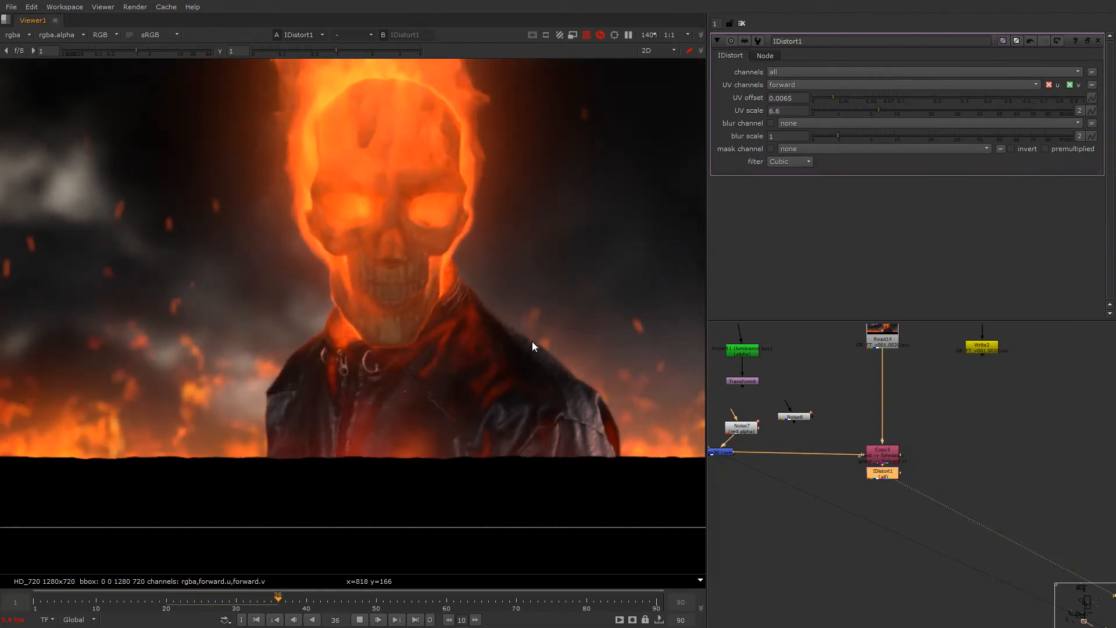
pyautogui.click(179, 602)
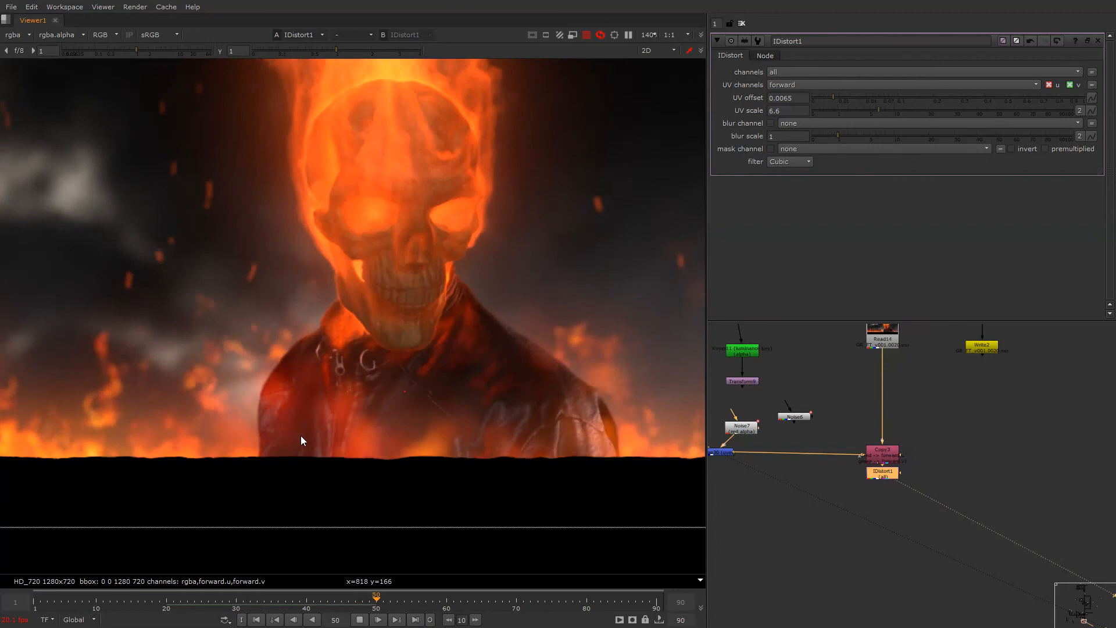
pyautogui.scroll(-5, 331, 416)
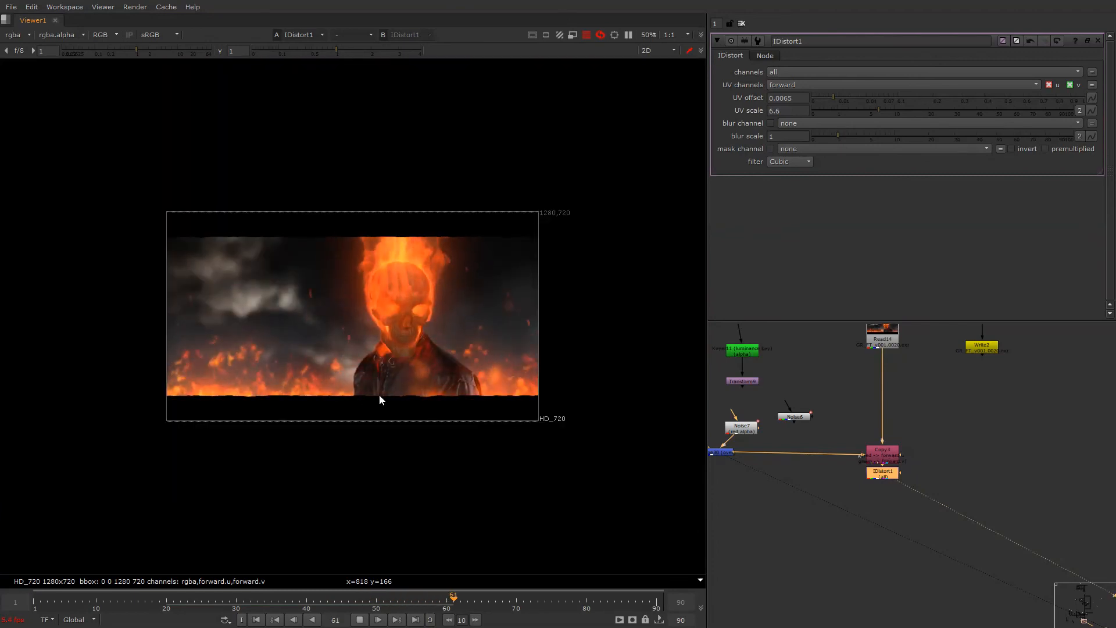
pyautogui.press('k')
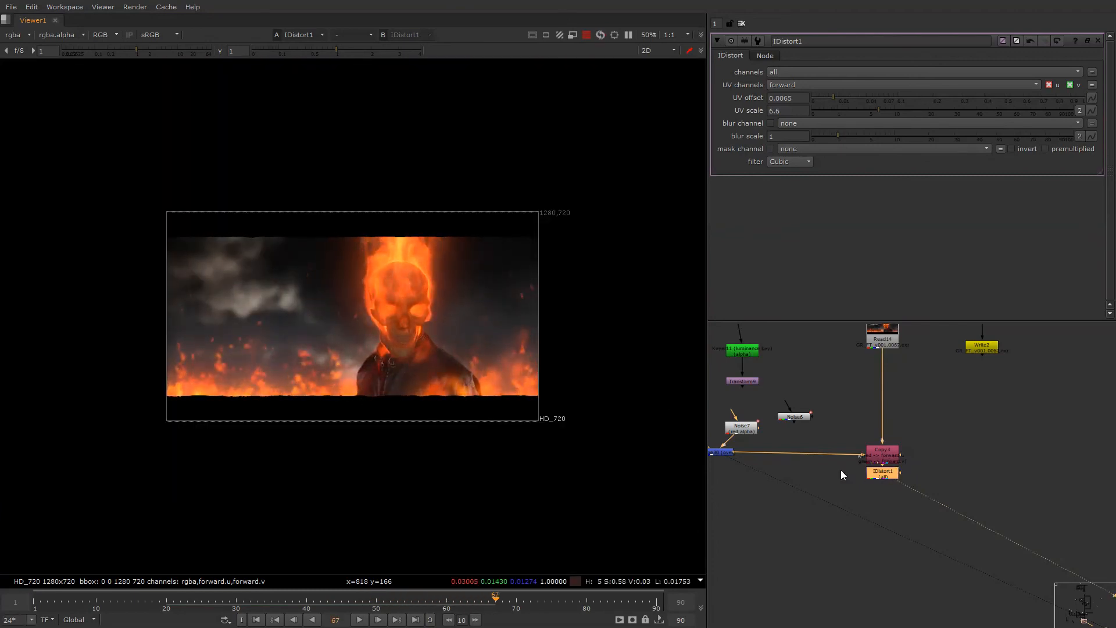
# - Delete the unused Noise6 node and cut the remaining noise, Merge, Copy and IDistort nodes
pyautogui.scroll(3, 822, 442)
pyautogui.click(791, 399)
pyautogui.press('Delete')
pyautogui.scroll(-7, 794, 408)
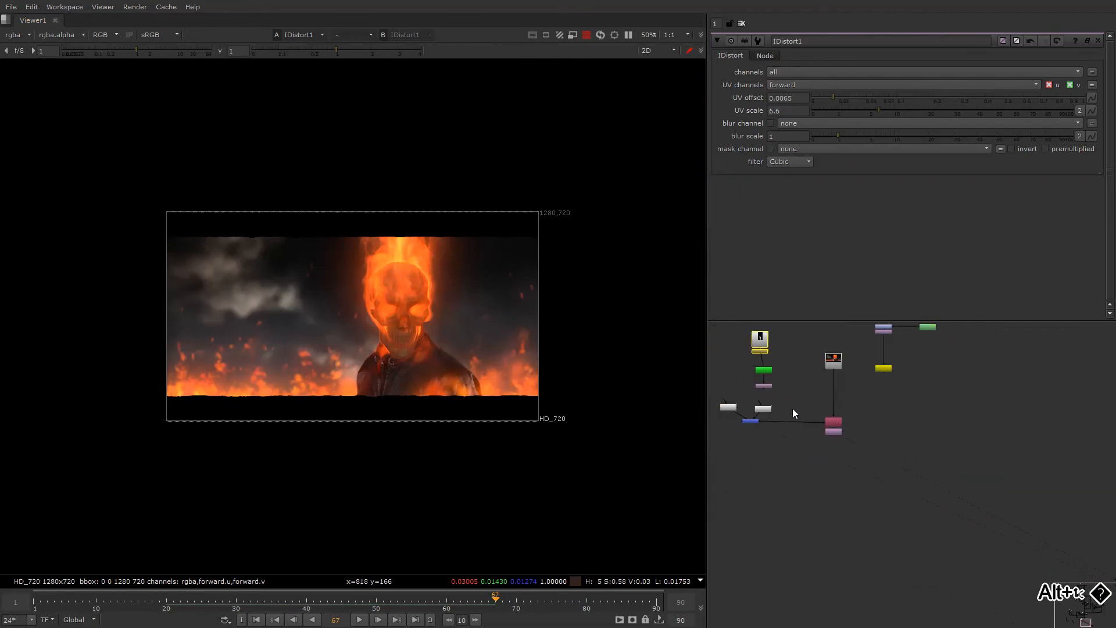
pyautogui.moveTo(708, 392); pyautogui.dragTo(871, 459)
pyautogui.hotkey('ctrl', 'x')
# - Move the Crop, Write and rendered Read nodes down to make room in the main composite branch
pyautogui.keyDown('alt'); pyautogui.moveTo(870, 408); pyautogui.dragTo(882, 448); pyautogui.keyUp('alt')
pyautogui.moveTo(981, 518); pyautogui.dragTo(772, 425)
pyautogui.click(906, 497)
pyautogui.moveTo(906, 498); pyautogui.dragTo(797, 420)
pyautogui.moveTo(878, 460); pyautogui.dragTo(881, 546)
pyautogui.click(917, 466)
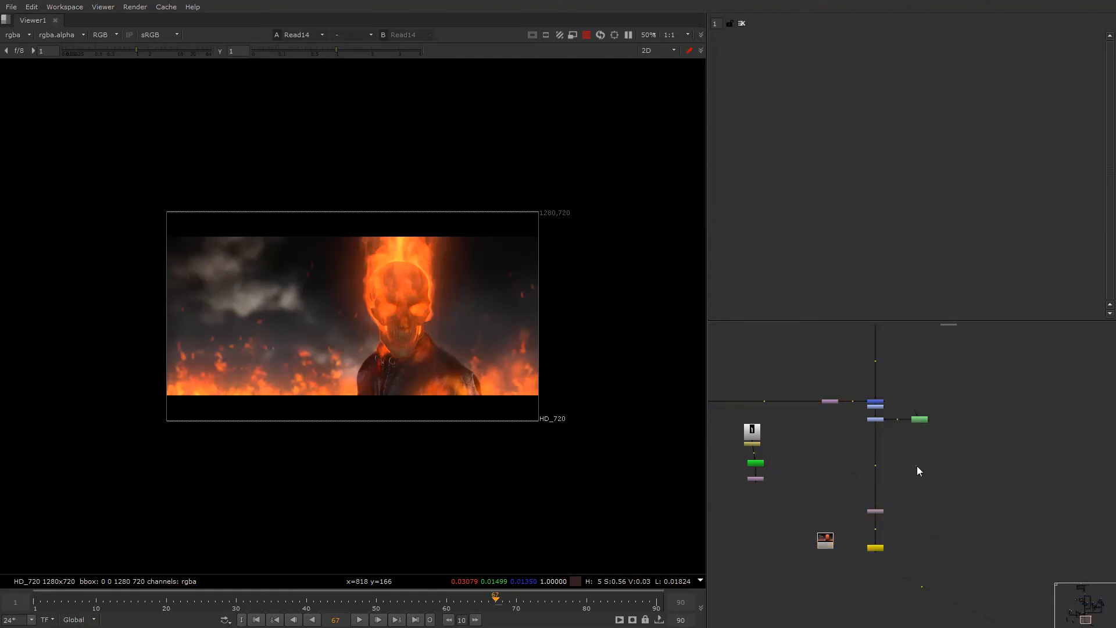
# - Paste the noise distortion nodes and insert the Copy and IDistort into the main branch above the Crop
pyautogui.hotkey('ctrl', 'v')
pyautogui.moveTo(1017, 481); pyautogui.dragTo(898, 471)
pyautogui.moveTo(875, 428)
pyautogui.mouseDown()
pyautogui.moveTo(903, 480)
pyautogui.moveTo(880, 463)
pyautogui.moveTo(881, 482)
pyautogui.mouseUp()
# - View the rendered Read and the main branch's Crop output for comparison, and save the script
pyautogui.press('o')
pyautogui.press('o')
pyautogui.scroll(1, 871, 505)
pyautogui.keyDown('alt'); pyautogui.moveTo(872, 504); pyautogui.dragTo(940, 469); pyautogui.keyUp('alt')
pyautogui.press('1')
pyautogui.click(814, 477)
pyautogui.press('1')
pyautogui.click(825, 456)
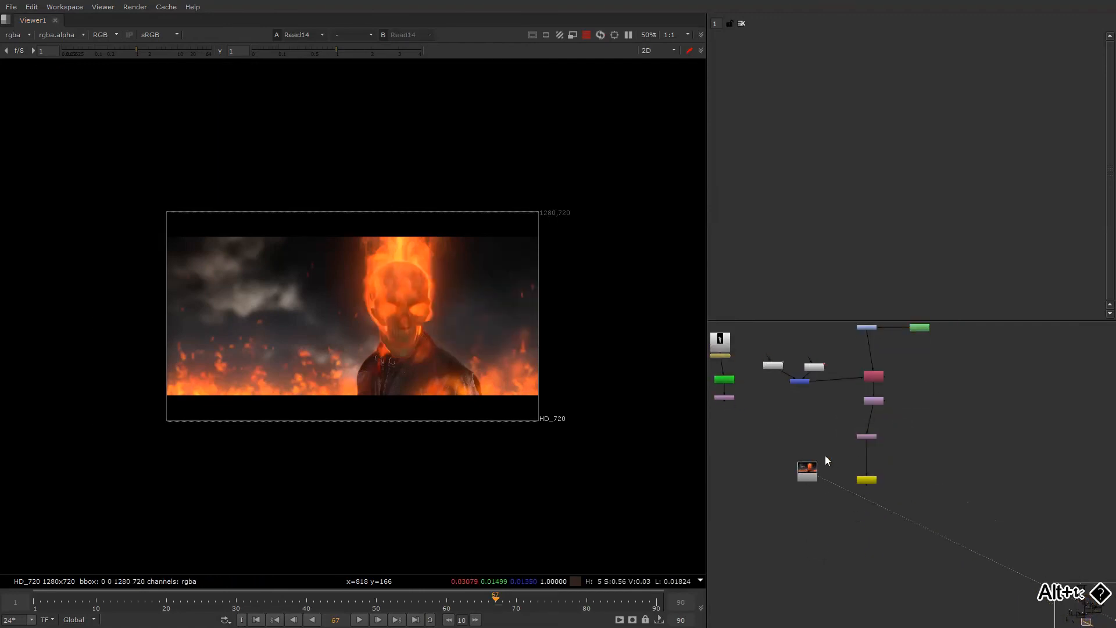
pyautogui.press('1')
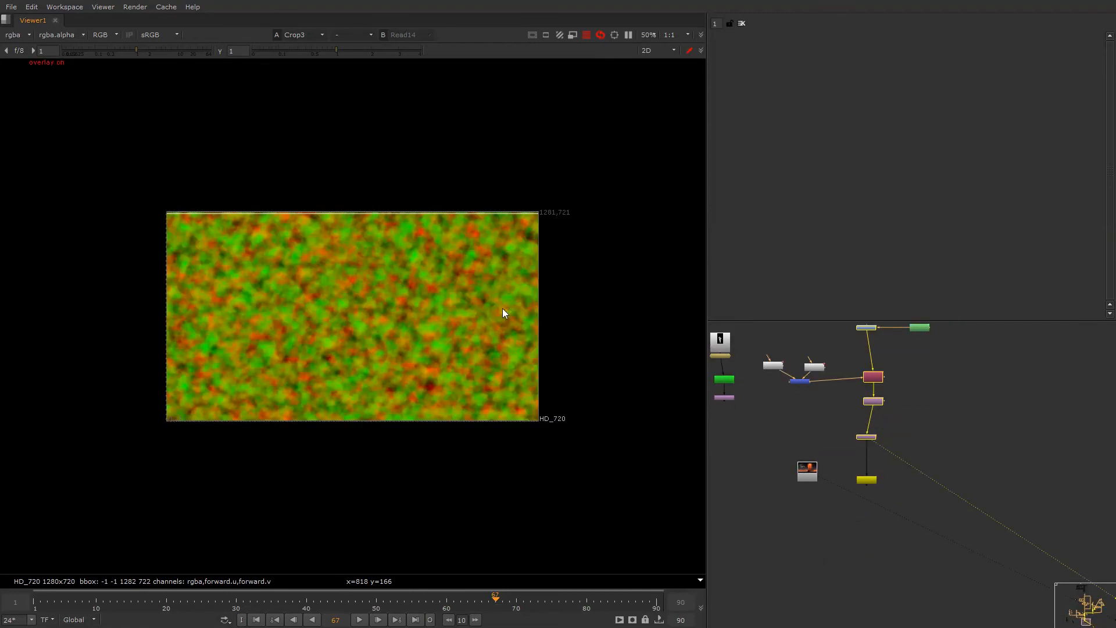
pyautogui.hotkey('ctrl', 's')
# - Move the light-blue node and its green side input from above the Copy to just below the IDistort
pyautogui.moveTo(1047, 425); pyautogui.dragTo(1040, 512, button='middle')
pyautogui.moveTo(984, 455); pyautogui.dragTo(844, 402)
pyautogui.hotkey('ctrl', 'x')
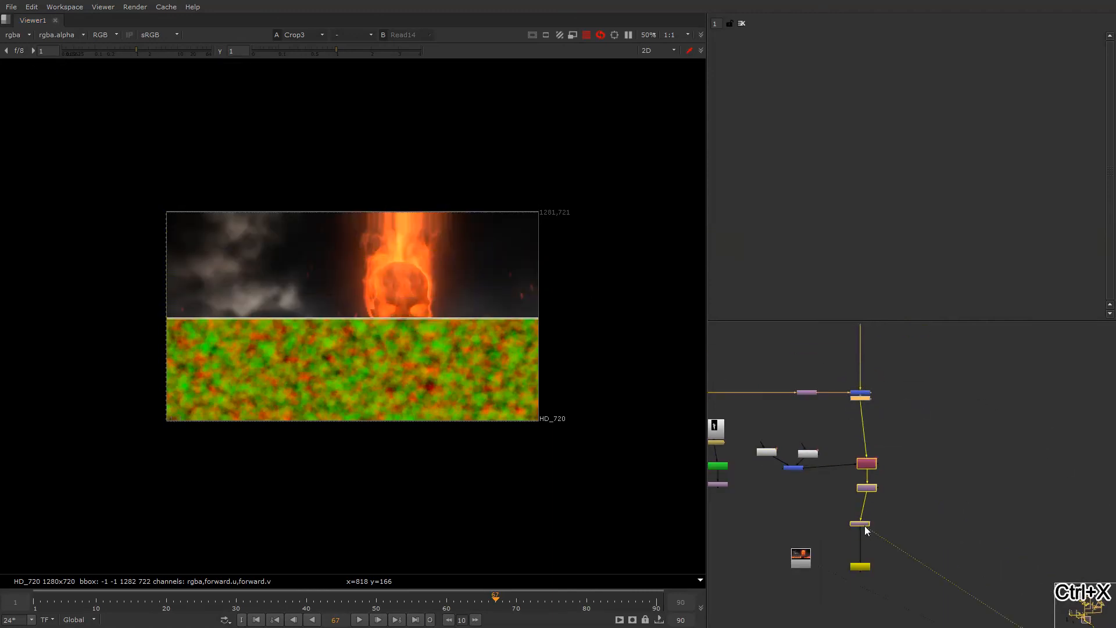
pyautogui.hotkey('ctrl', 'v')
pyautogui.rightClick(411, 260)
pyautogui.click(415, 273)
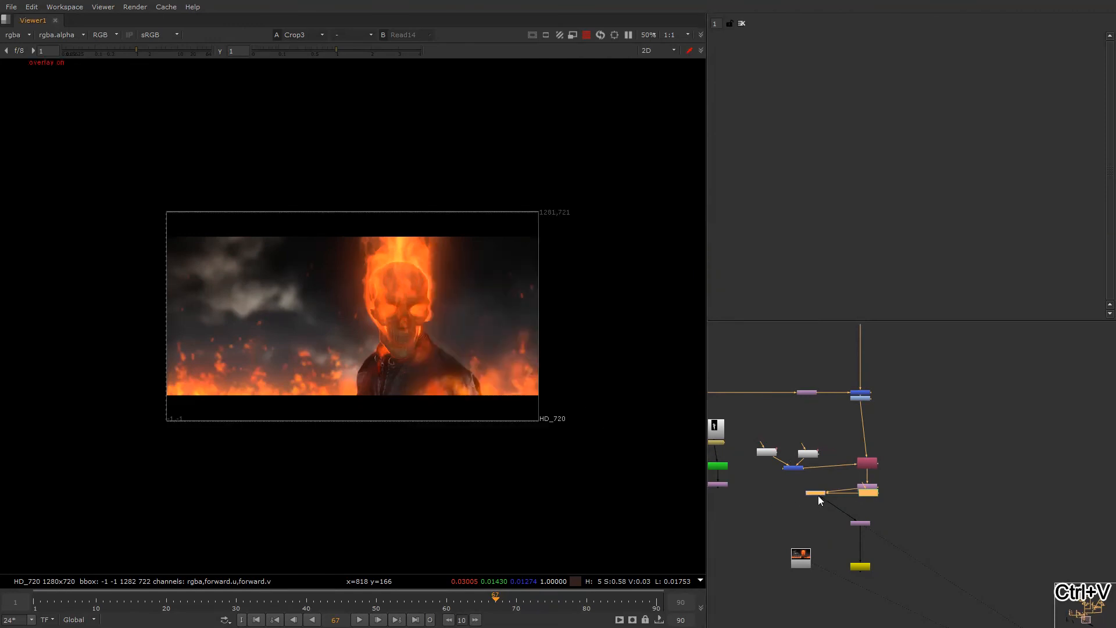
# - Check the IDistort's effect on the skull and jacket in the viewer with the overlay toggled, and save the script
pyautogui.click(867, 488)
pyautogui.press('d')
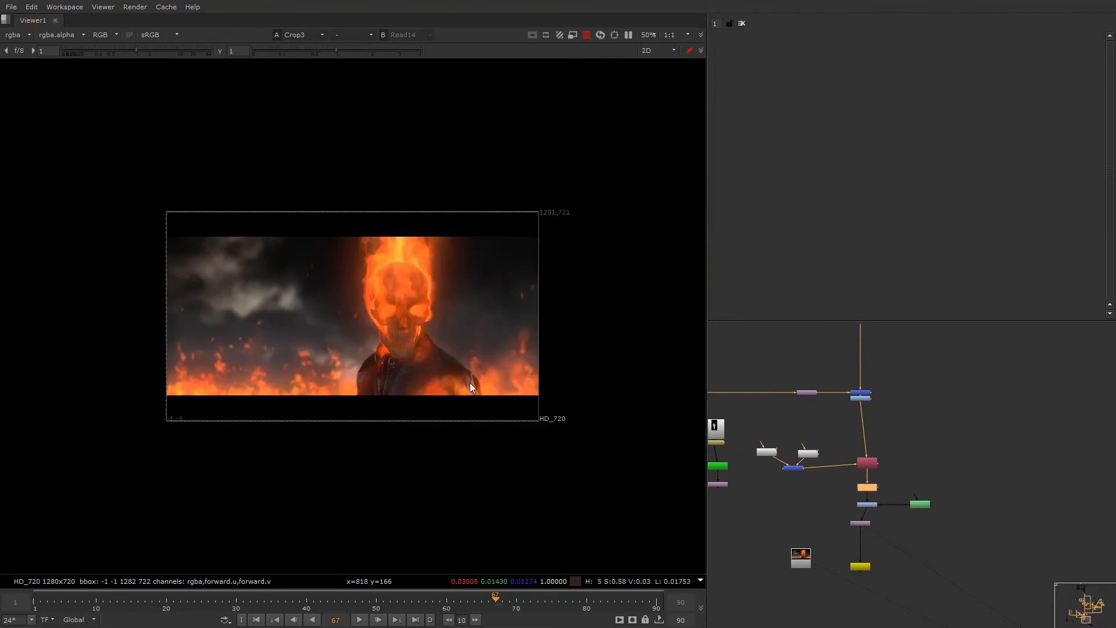
pyautogui.scroll(5, 455, 378)
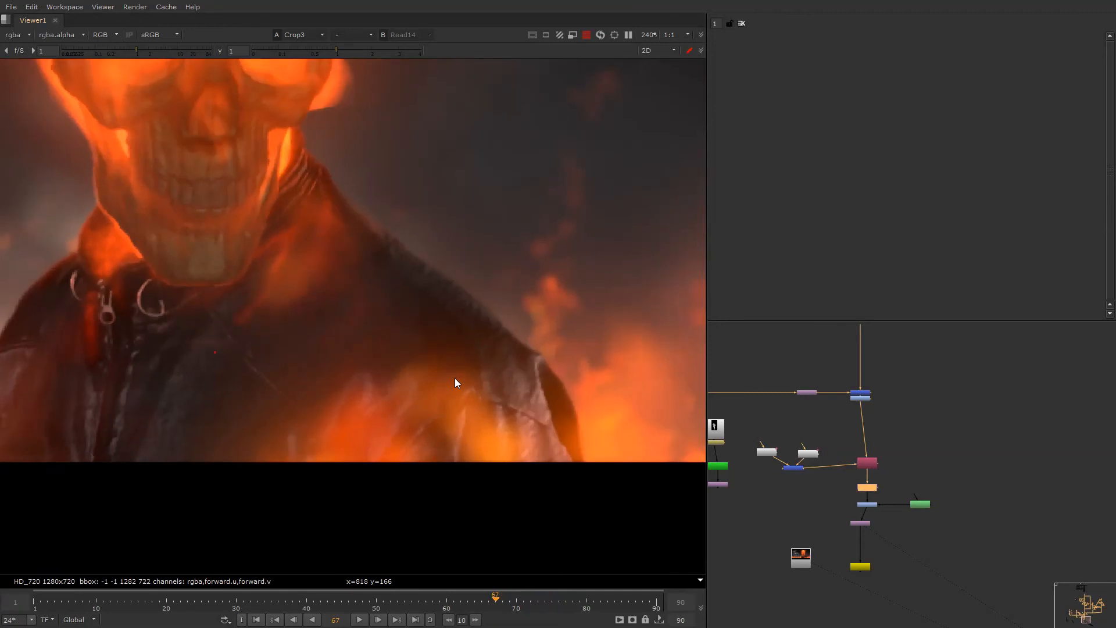
pyautogui.scroll(-5, 455, 378)
pyautogui.rightClick(438, 279)
pyautogui.click(437, 279)
pyautogui.rightClick(480, 283)
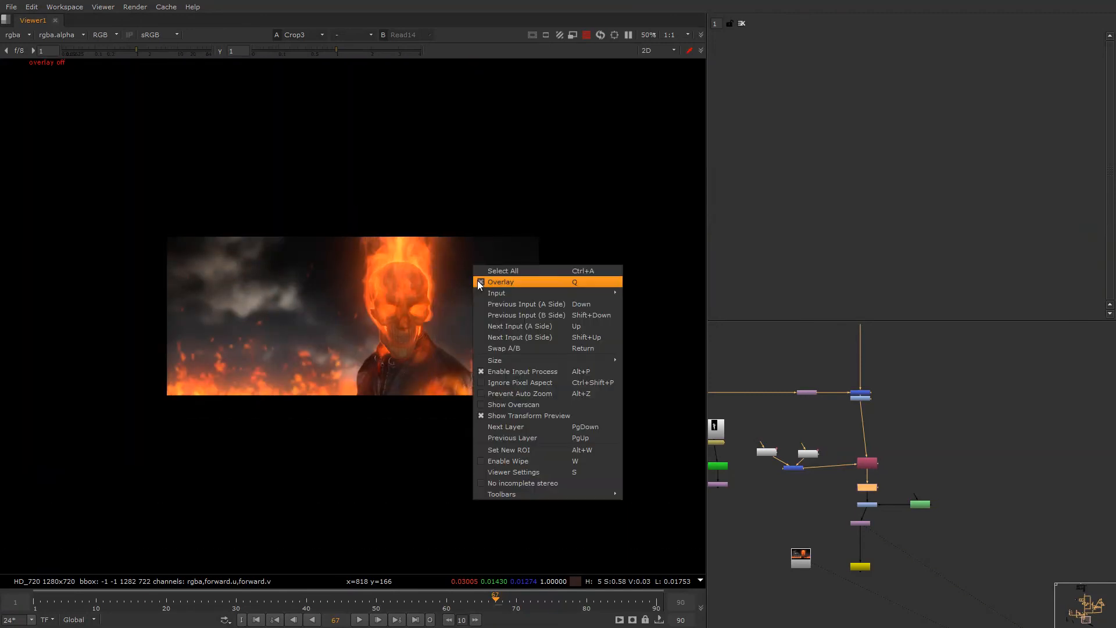
pyautogui.click(479, 283)
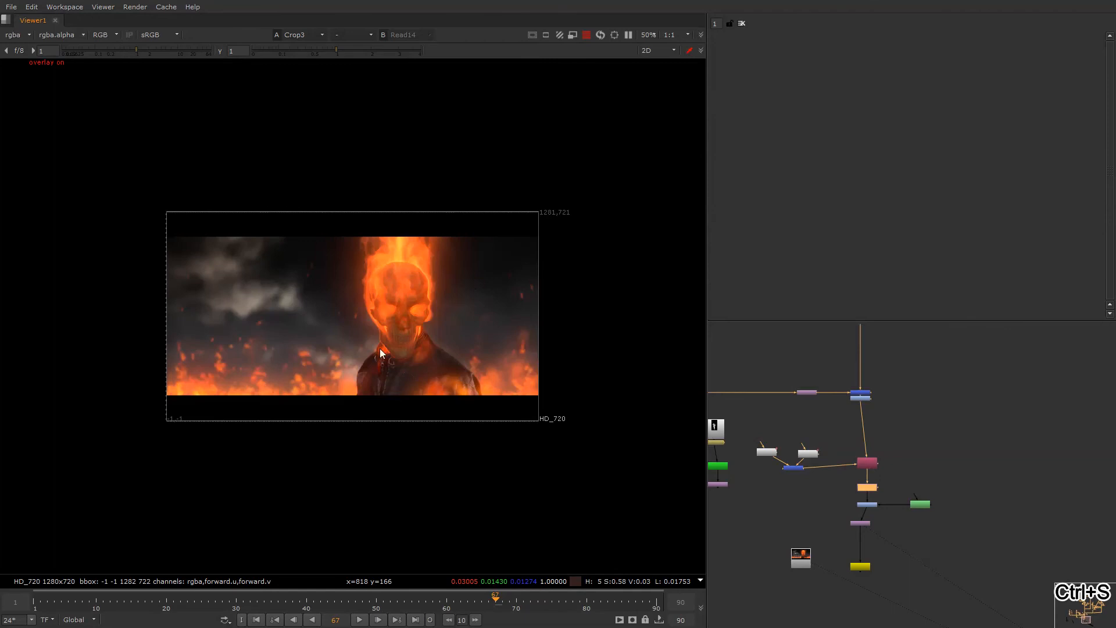
# - Add a Grade node after the Glow at the end of the masked skull branch, above the dot feeding the merge
pyautogui.scroll(2, 379, 347)
pyautogui.keyDown('alt'); pyautogui.moveTo(1099, 485); pyautogui.dragTo(947, 458, button='middle'); pyautogui.keyUp('alt')
pyautogui.click(913, 488)
pyautogui.press('d')
pyautogui.scroll(3, 947, 458)
pyautogui.keyDown('ctrl'); pyautogui.moveTo(947, 491); pyautogui.dragTo(950, 543); pyautogui.keyUp('ctrl')
pyautogui.keyDown('alt'); pyautogui.moveTo(866, 542); pyautogui.dragTo(836, 508, button='middle'); pyautogui.keyUp('alt')
pyautogui.press('g')
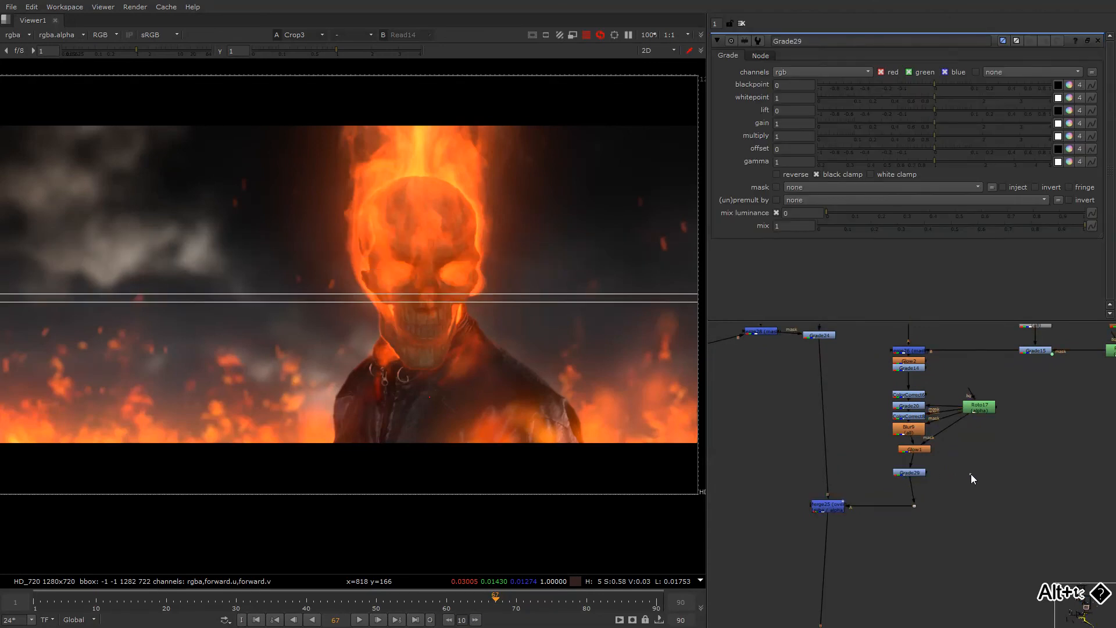
# - Add a Roto node as the new Grade's mask and draw a Bezier around the neck and collar beside the skull's jaw
pyautogui.press('o')
pyautogui.moveTo(930, 471); pyautogui.dragTo(970, 477)
pyautogui.rightClick(434, 320)
pyautogui.click(437, 337)
pyautogui.click(437, 336)
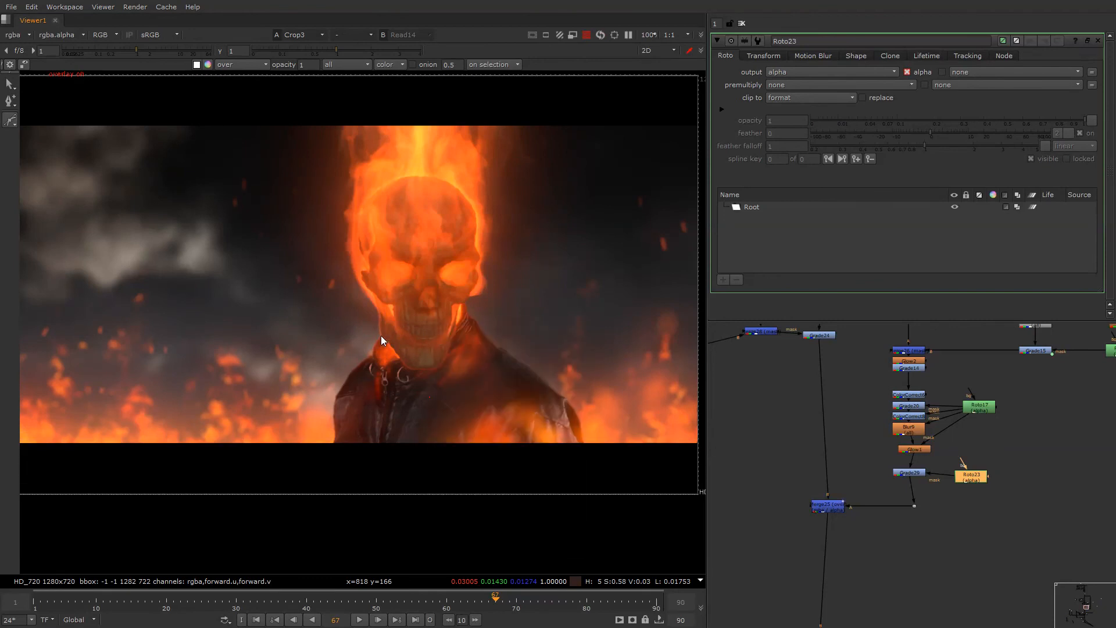
pyautogui.click(396, 338)
pyautogui.moveTo(396, 337); pyautogui.dragTo(394, 344)
pyautogui.click(208, 254)
pyautogui.hotkey('ctrl', 'z')
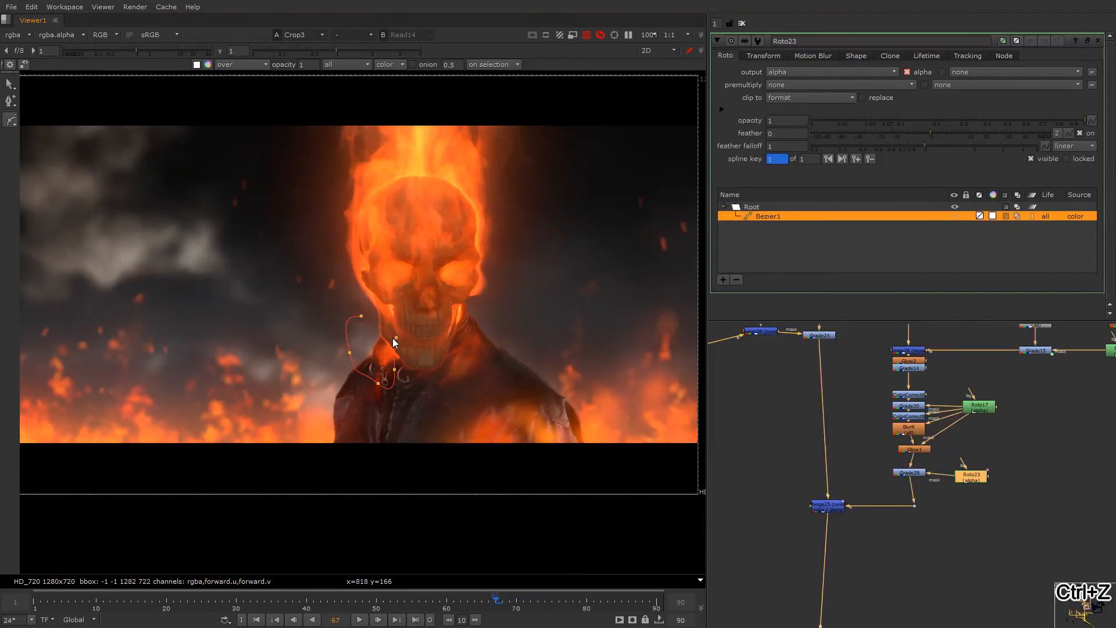
pyautogui.press('q')
pyautogui.moveTo(298, 270); pyautogui.dragTo(432, 396)
# - Set the roto-masked Grade's gain to 0.54 and toggle the Grade to compare the neck area
pyautogui.doubleClick(910, 472)
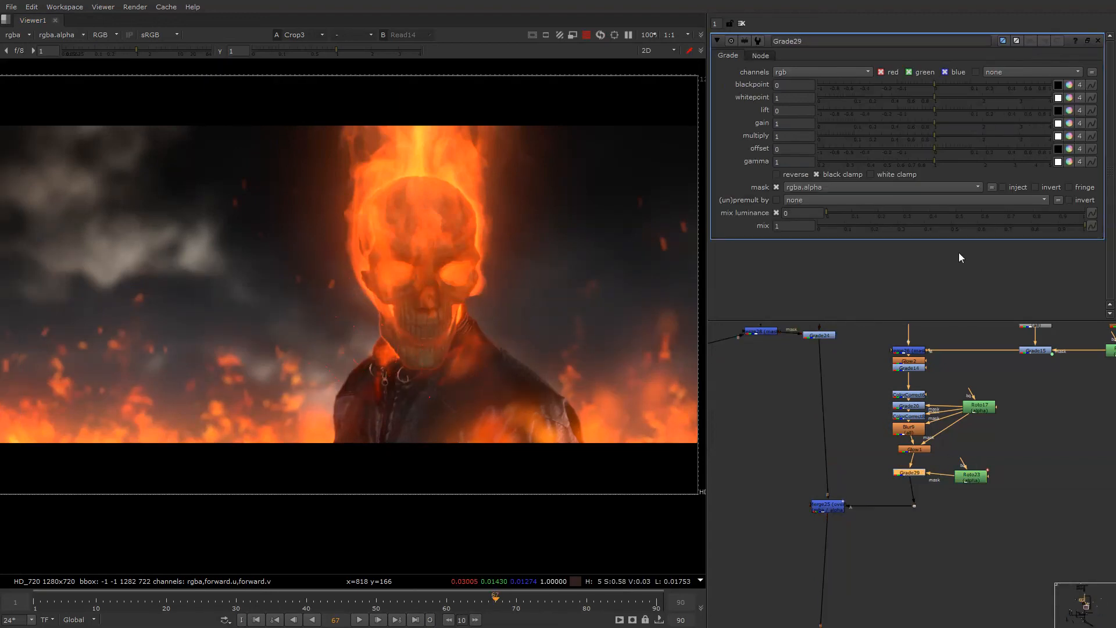
pyautogui.moveTo(920, 123); pyautogui.dragTo(904, 123)
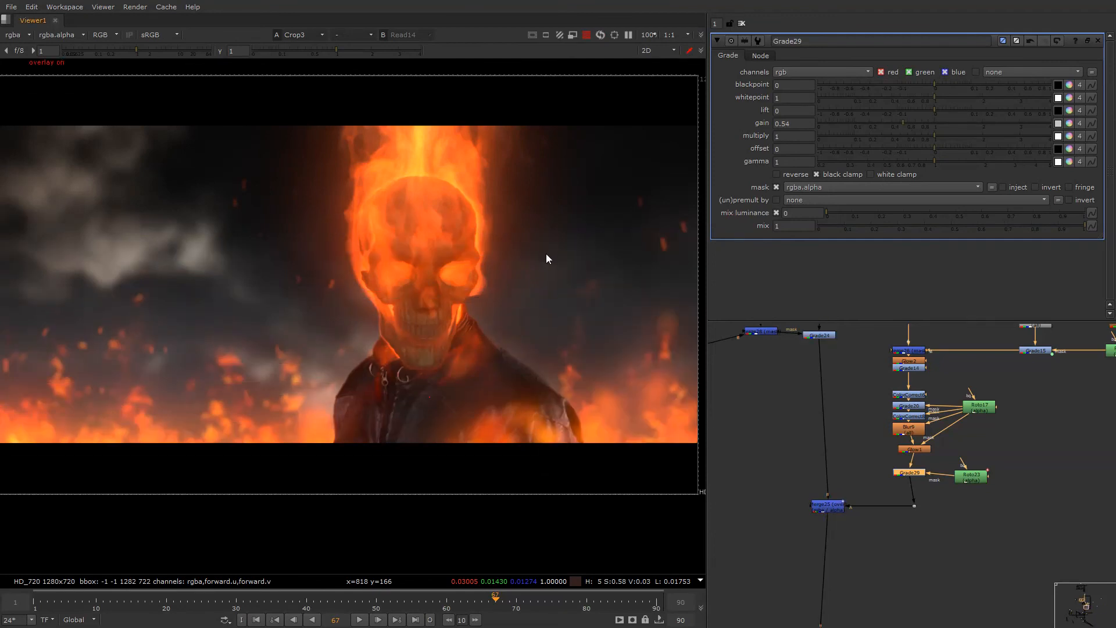
pyautogui.press('o')
pyautogui.press('-')
pyautogui.press('g')
pyautogui.press('g')
pyautogui.rightClick(498, 317)
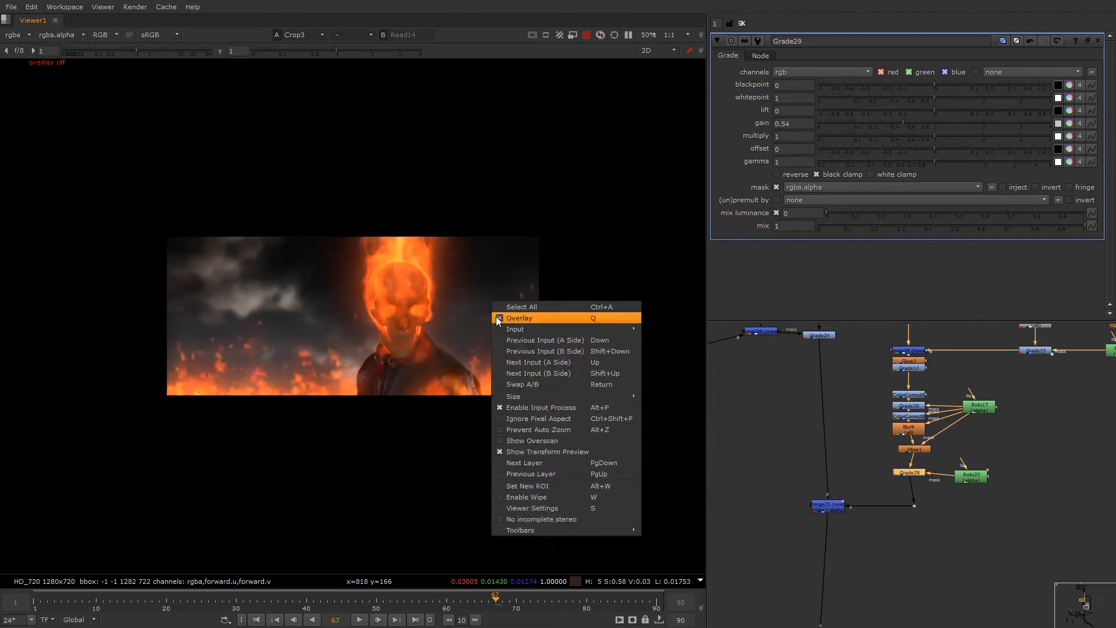
pyautogui.click(497, 317)
pyautogui.press('d')
pyautogui.press('d')
pyautogui.press('d')
# - Set Grade11's gain to 0.56, above the Glow and Defocus in the time-offset branch, and check the image
pyautogui.keyDown('alt'); pyautogui.moveTo(826, 437); pyautogui.dragTo(896, 465, button='middle'); pyautogui.keyUp('alt')
pyautogui.click(901, 468)
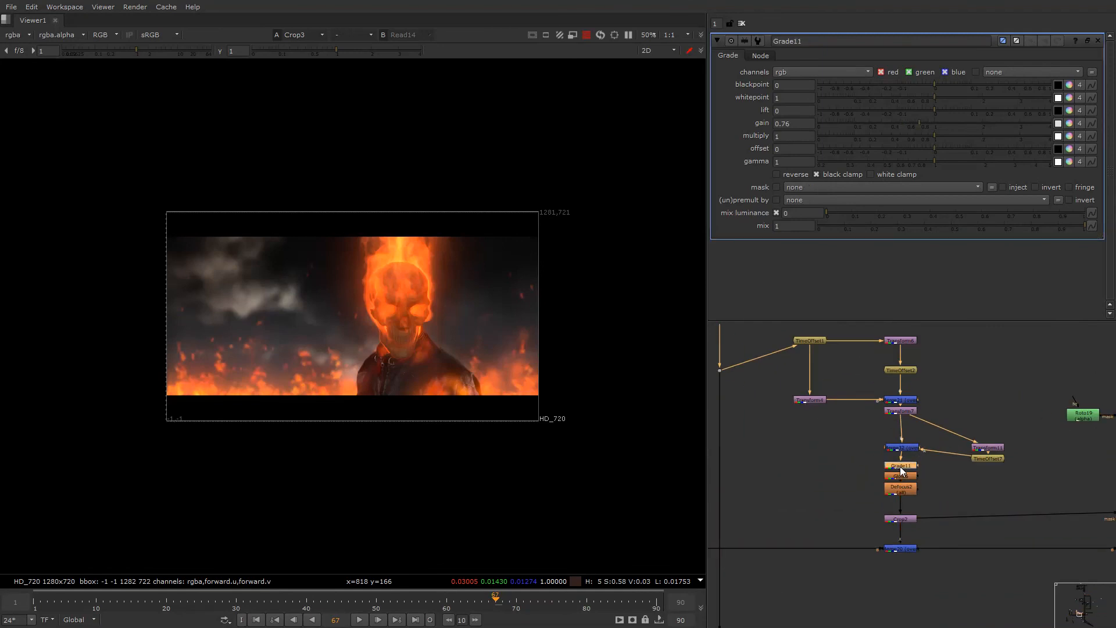
pyautogui.click(900, 125)
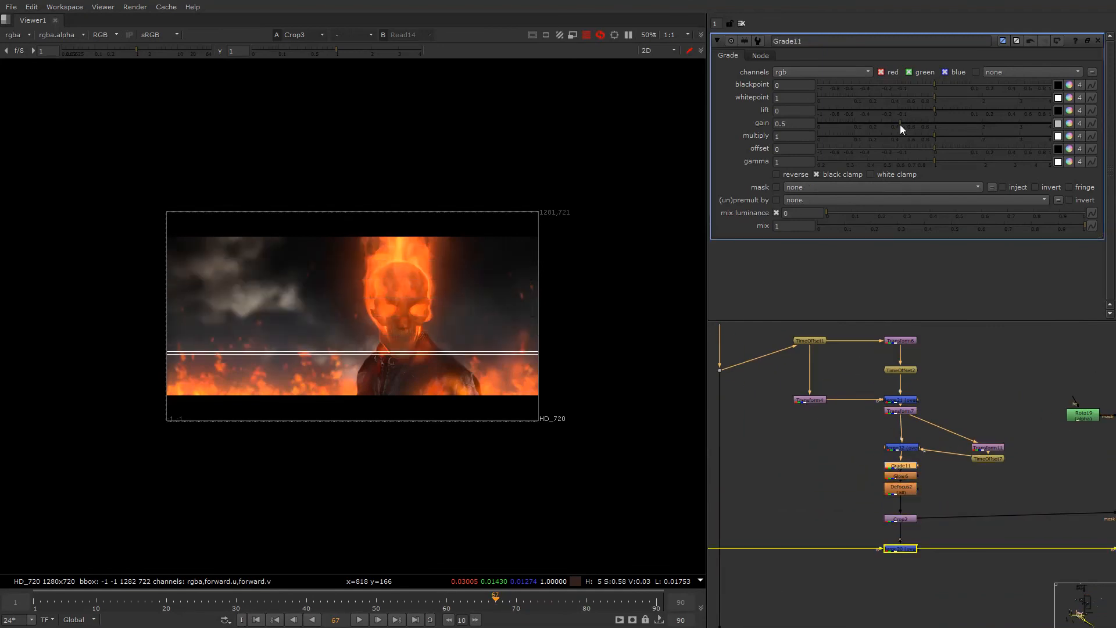
pyautogui.moveTo(898, 124); pyautogui.dragTo(905, 122)
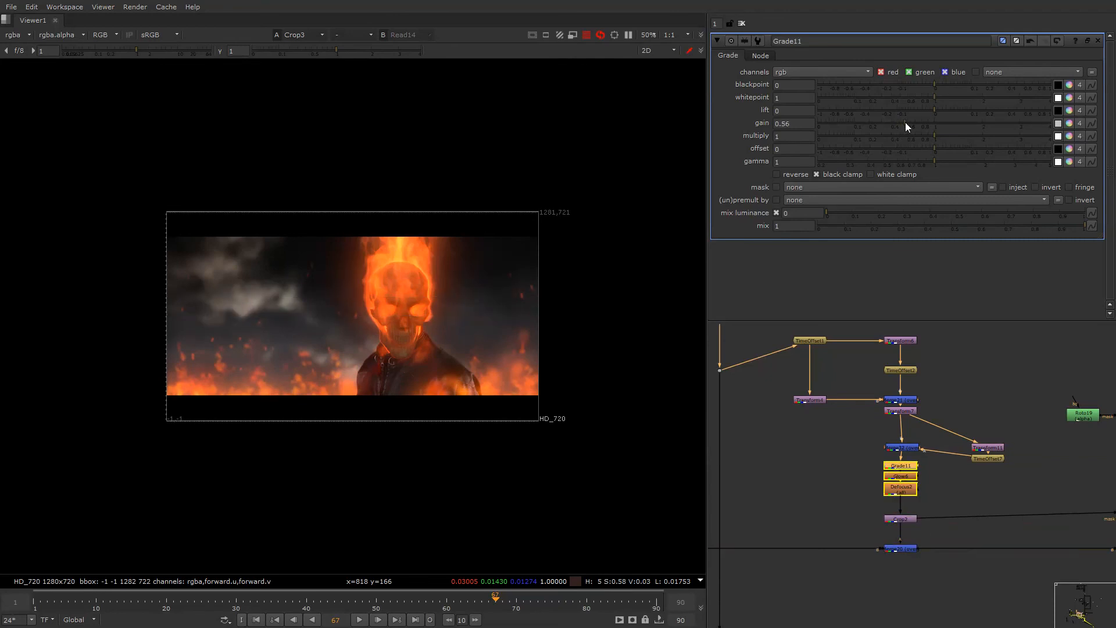
pyautogui.press('o')
pyautogui.press('o')
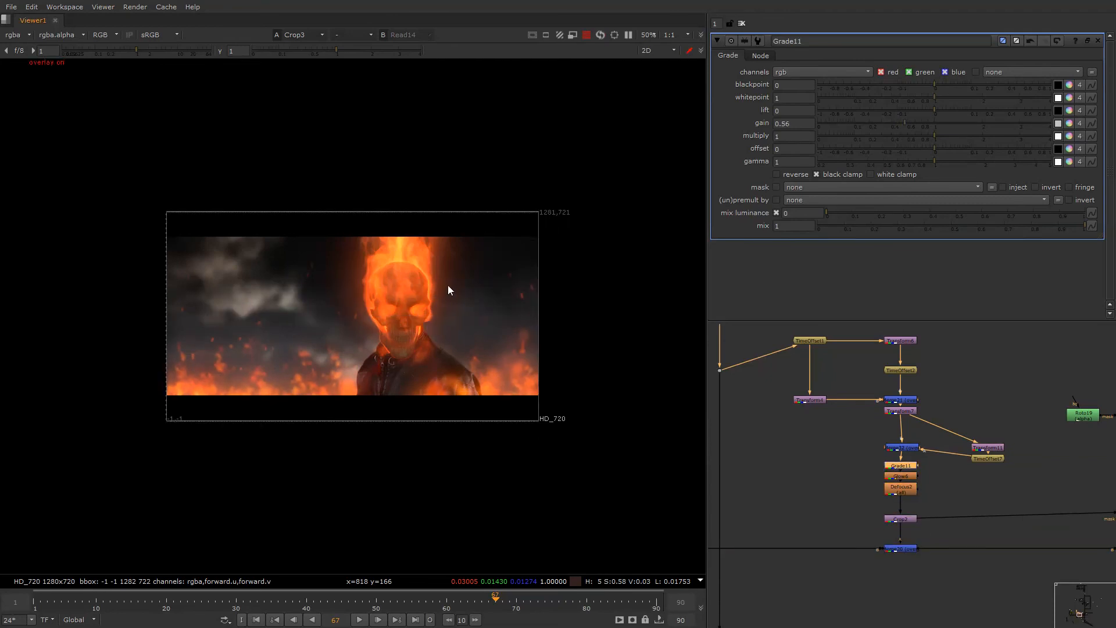
pyautogui.rightClick(448, 285)
pyautogui.click(448, 286)
# - Set the defocus amount of Defocus4, below the luminance-keyed Grade21, to 13 and check the image
pyautogui.scroll(-5, 925, 453)
pyautogui.keyDown('alt'); pyautogui.moveTo(857, 468); pyautogui.dragTo(986, 426); pyautogui.keyUp('alt')
pyautogui.scroll(5, 986, 426)
pyautogui.click(981, 490)
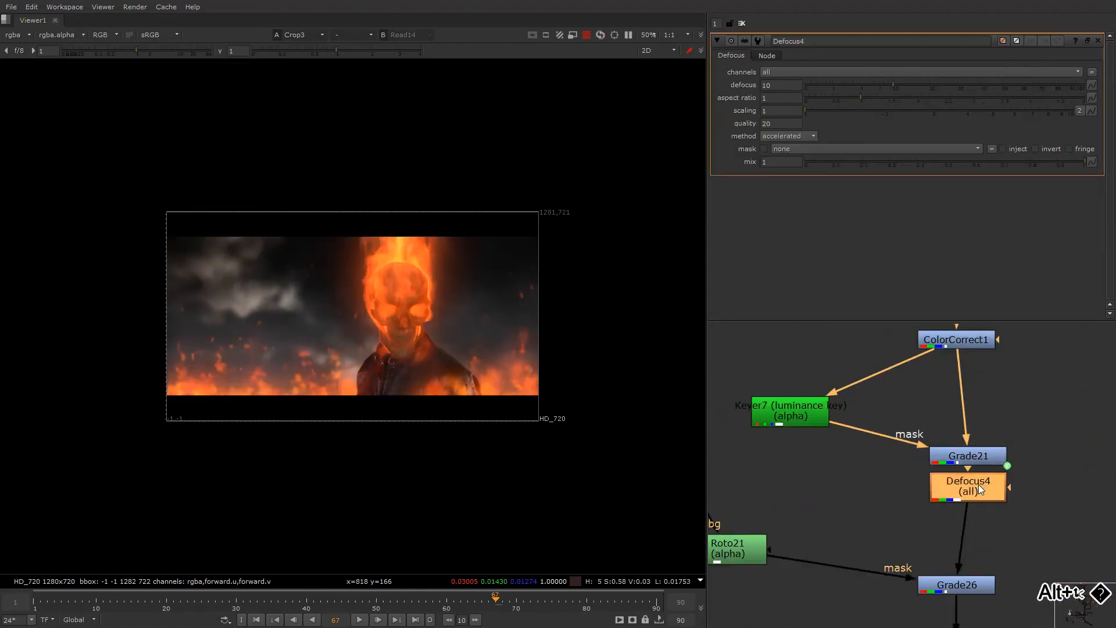
pyautogui.press('Up')
pyautogui.press('Up')
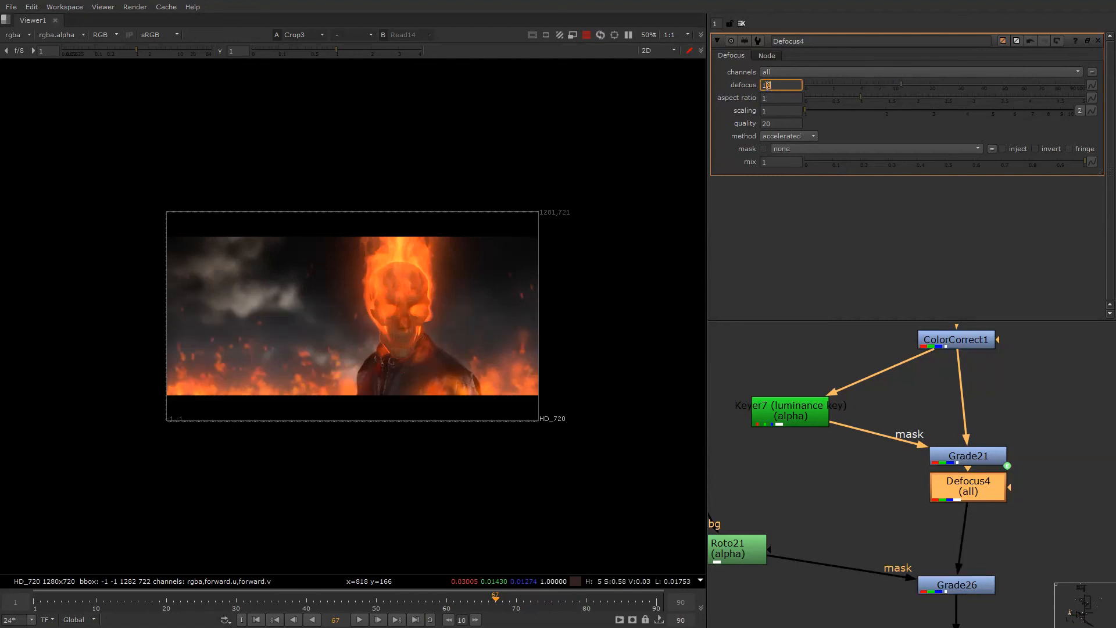
pyautogui.press('Up')
pyautogui.press('Up')
pyautogui.press('Up')
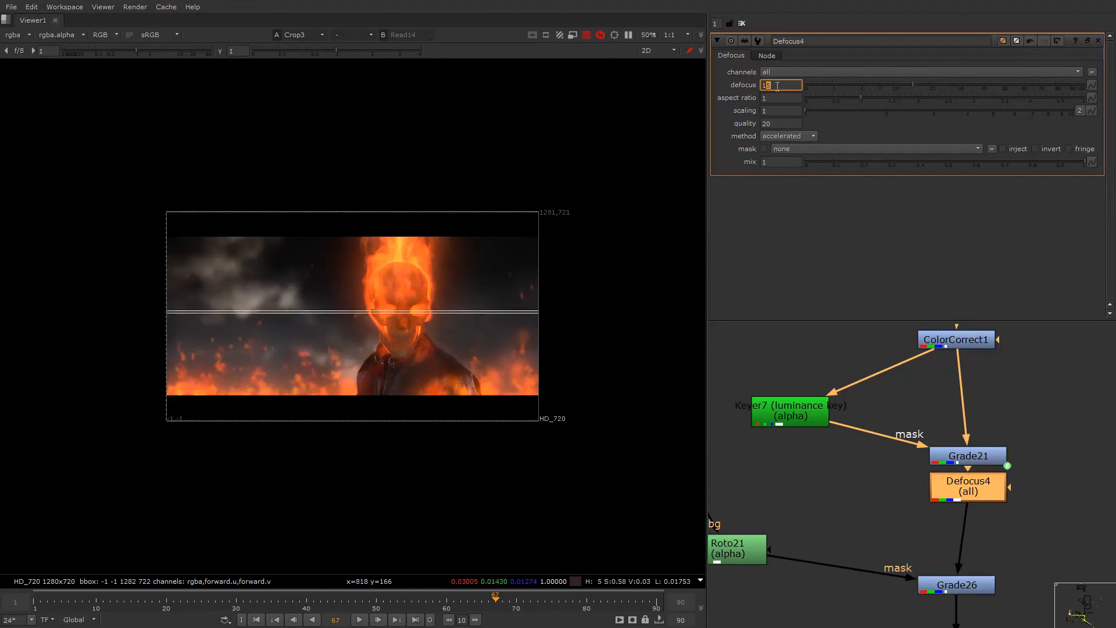
pyautogui.press('Down')
pyautogui.press('Down')
pyautogui.rightClick(580, 240)
pyautogui.click(580, 243)
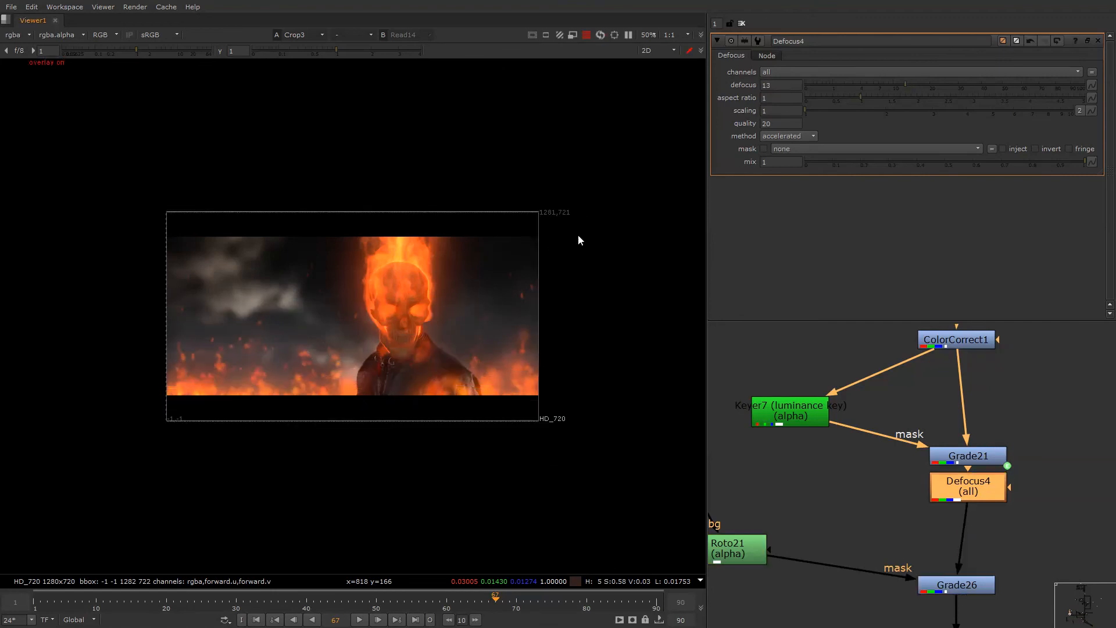
pyautogui.moveTo(483, 343); pyautogui.dragTo(450, 409)
pyautogui.rightClick(524, 296)
pyautogui.click(524, 295)
# - View the rendered Read and the Write node's output at the end of the main branch to compare both versions
pyautogui.keyDown('alt'); pyautogui.moveTo(884, 430); pyautogui.dragTo(874, 437, button='middle'); pyautogui.keyUp('alt')
pyautogui.scroll(-3, 875, 438)
pyautogui.keyDown('alt'); pyautogui.moveTo(1024, 560); pyautogui.dragTo(862, 446); pyautogui.keyUp('alt')
pyautogui.keyDown('alt'); pyautogui.moveTo(1061, 501); pyautogui.dragTo(875, 369); pyautogui.keyUp('alt')
pyautogui.keyDown('alt'); pyautogui.moveTo(978, 507); pyautogui.dragTo(925, 447); pyautogui.keyUp('alt')
pyautogui.keyDown('alt'); pyautogui.moveTo(996, 448); pyautogui.dragTo(906, 457); pyautogui.keyUp('alt')
pyautogui.scroll(3, 908, 458)
pyautogui.click(937, 483)
pyautogui.press('1')
pyautogui.click(994, 486)
pyautogui.click(1040, 489)
pyautogui.press('2')
pyautogui.press('q')
pyautogui.rightClick(456, 314)
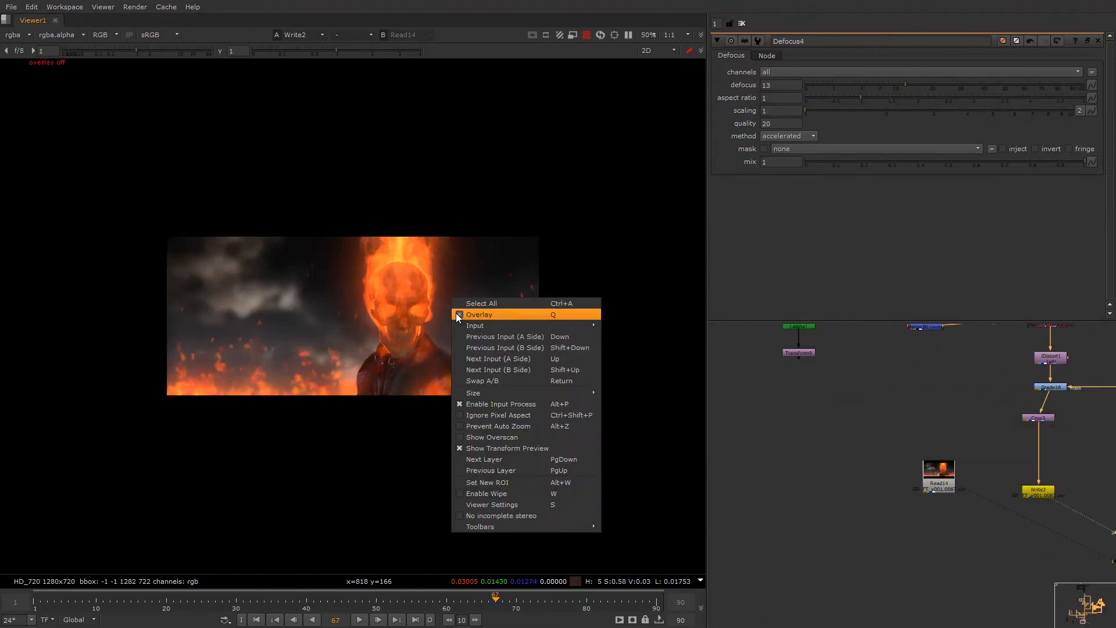
pyautogui.click(456, 314)
# - Render the Write node over the global frame range 1-90 and save the script
pyautogui.press('1')
pyautogui.doubleClick(1044, 495)
pyautogui.press('1')
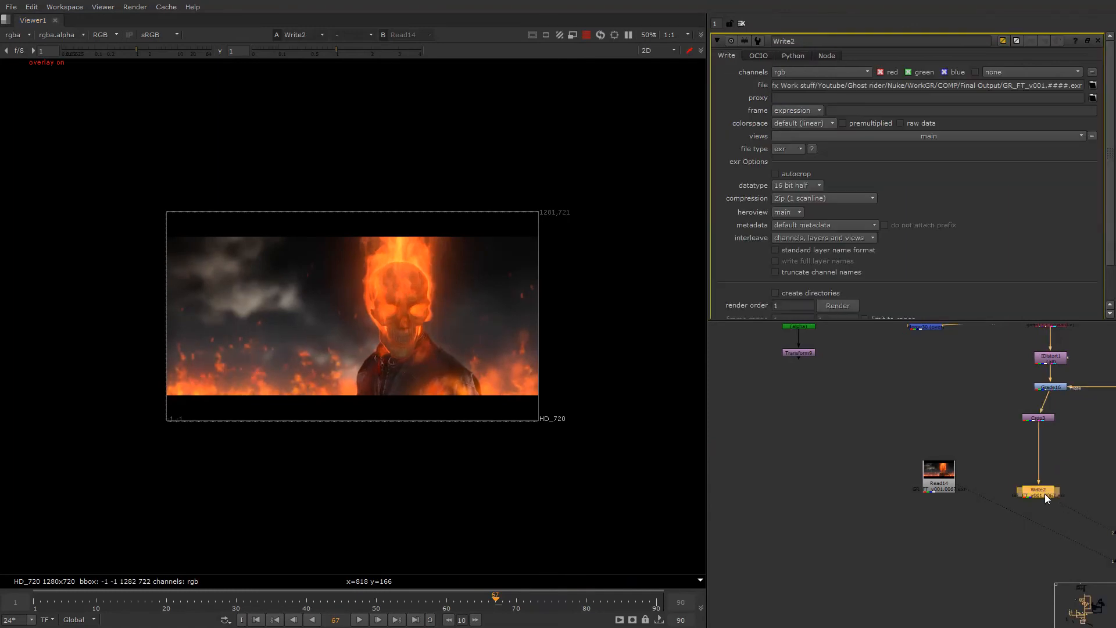
pyautogui.click(842, 305)
pyautogui.click(555, 291)
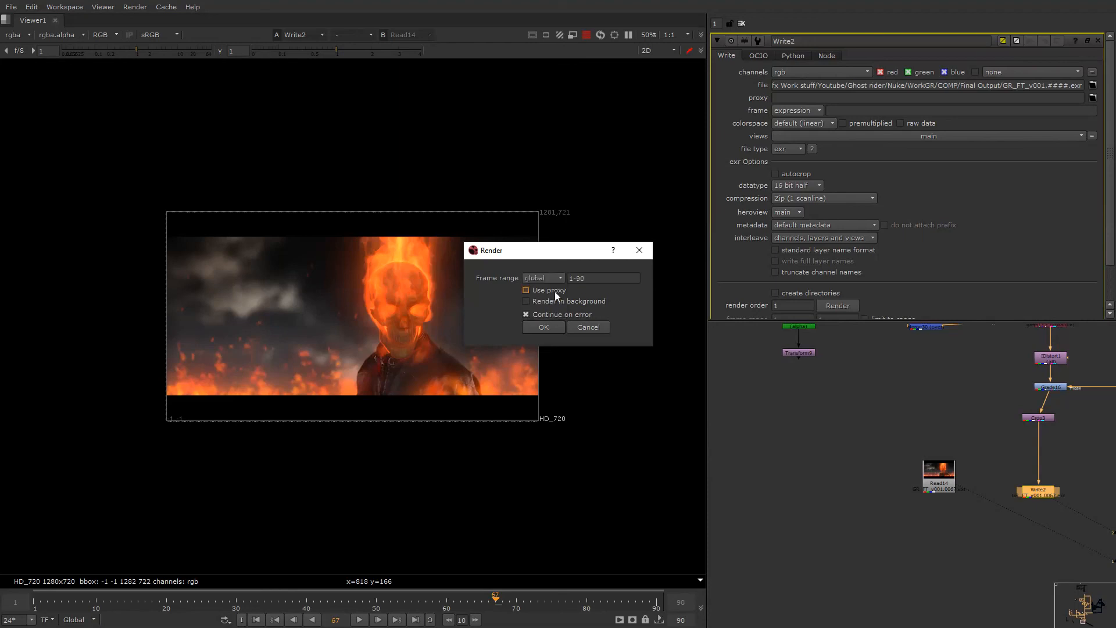
pyautogui.click(540, 332)
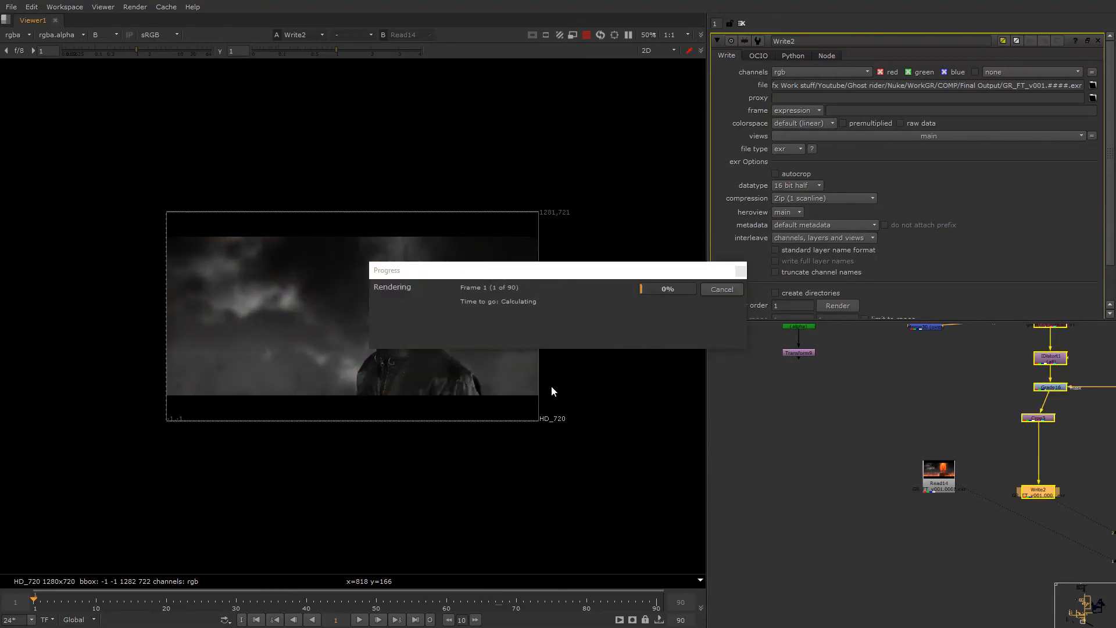
pyautogui.hotkey('ctrl', 's')
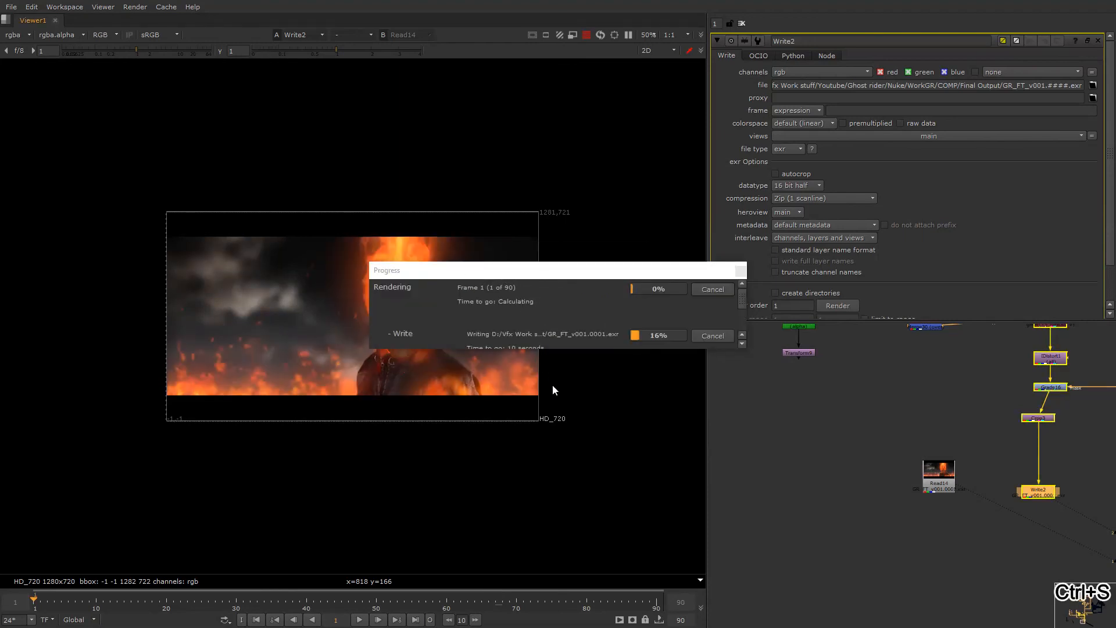
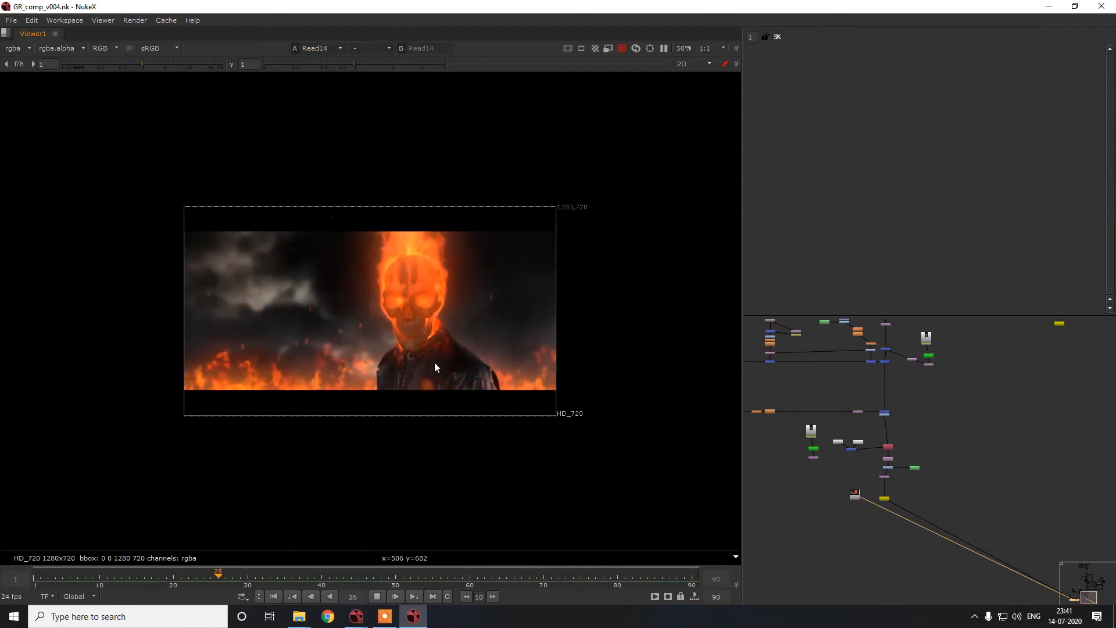
# - Clear all caches and play back the rendered Read sequence in full screen
pyautogui.press('k')
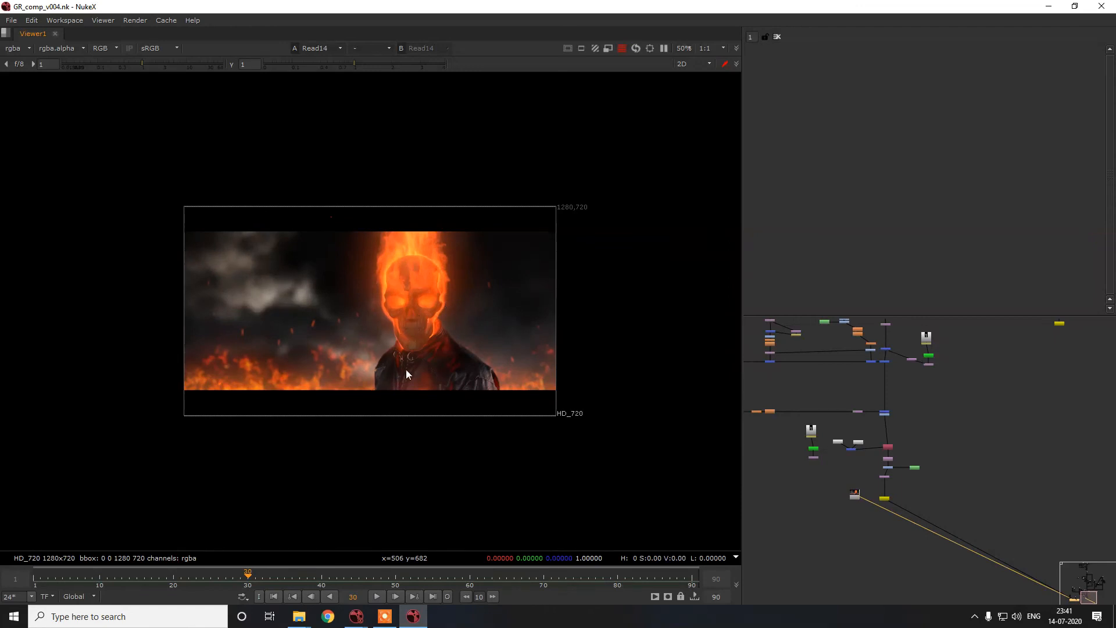
pyautogui.click(173, 24)
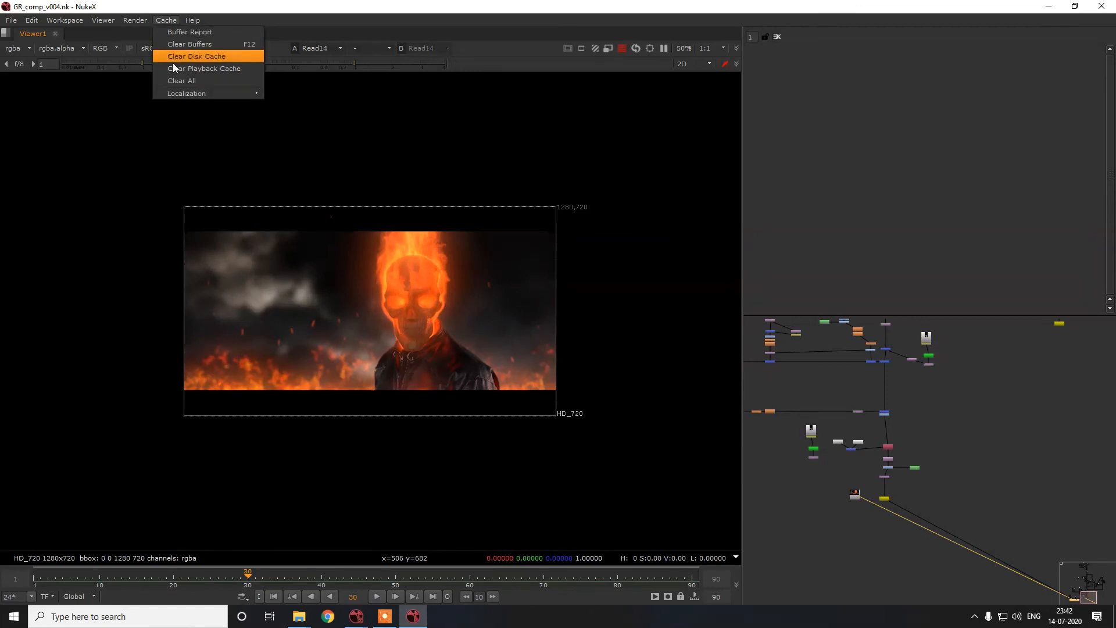
pyautogui.click(181, 85)
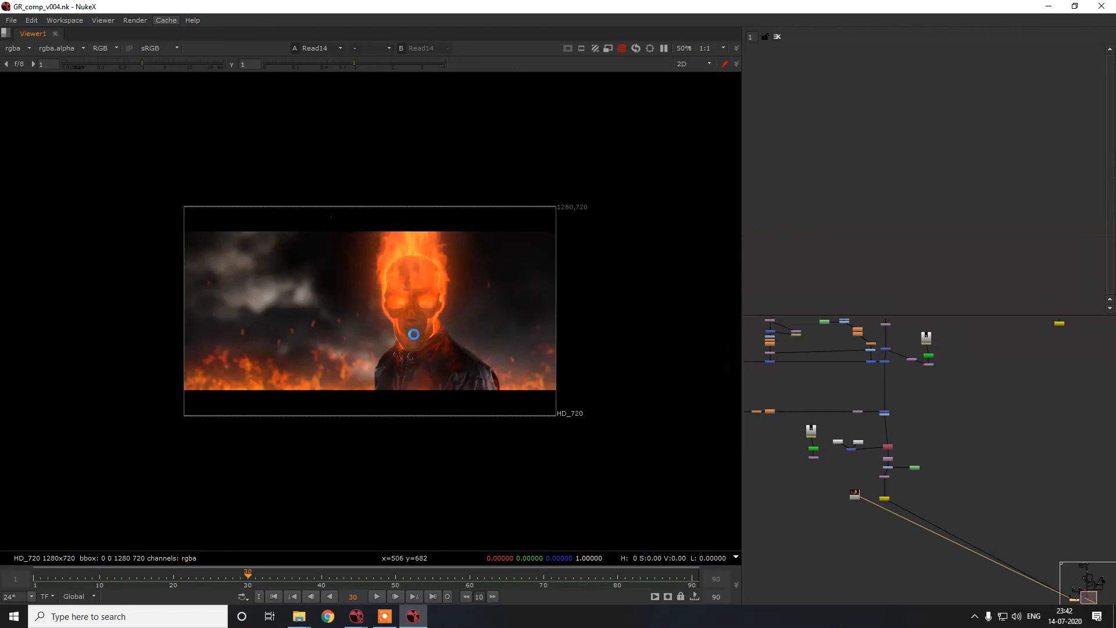
pyautogui.hotkey('alt', 's')
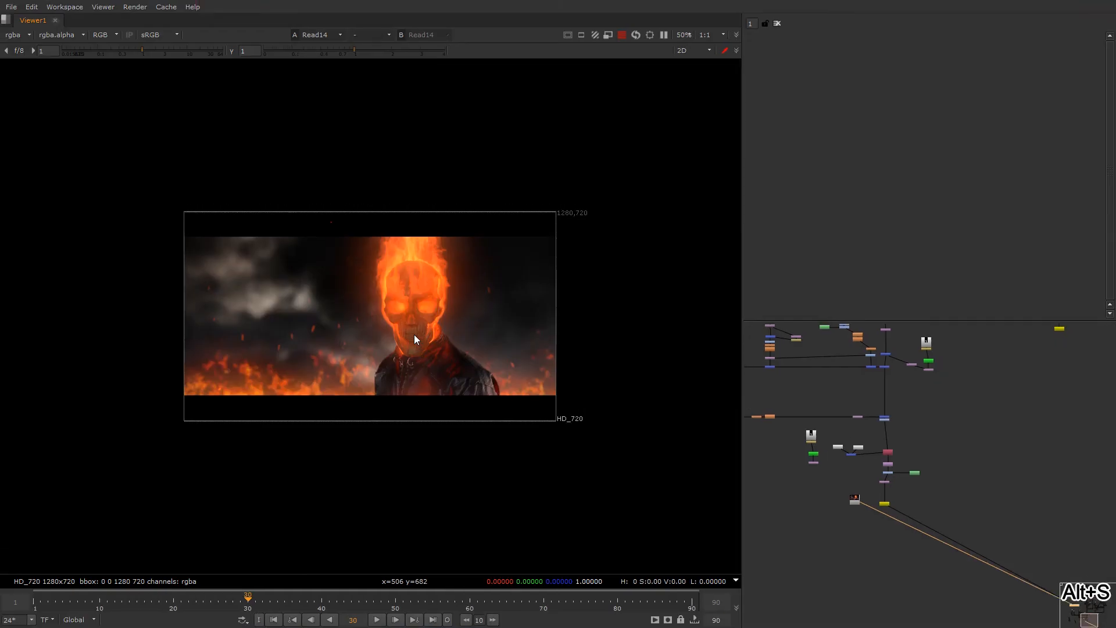
pyautogui.press('l')
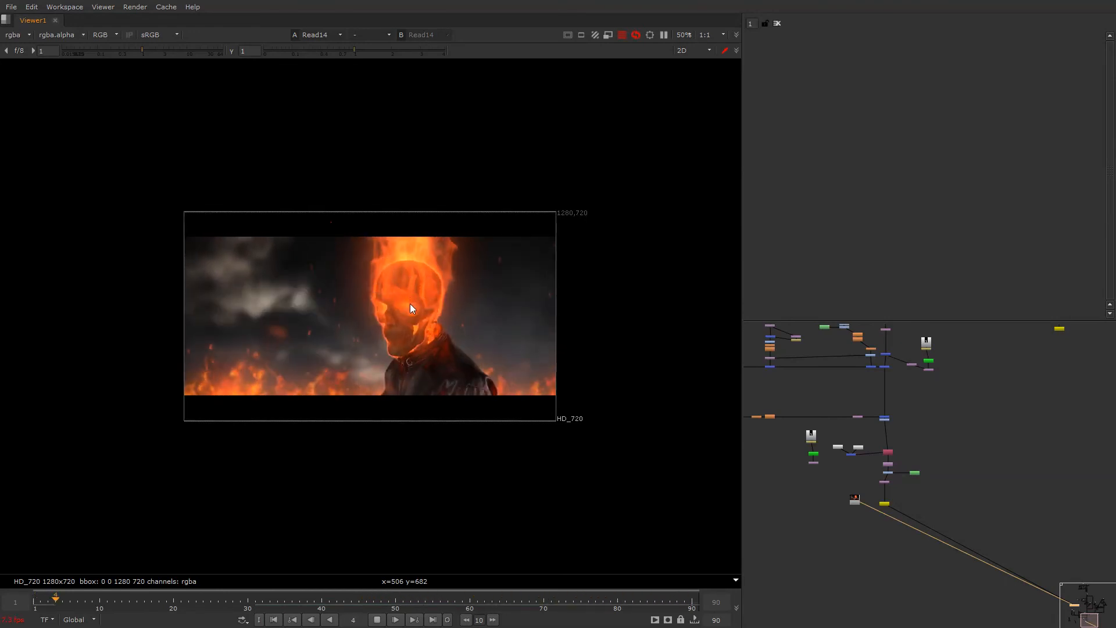
pyautogui.press('k')
# - Insert a Grade node below the last blue merge of the CG skull branch and set its gain to 0
pyautogui.keyDown('alt'); pyautogui.moveTo(915, 450); pyautogui.dragTo(971, 430); pyautogui.keyUp('alt')
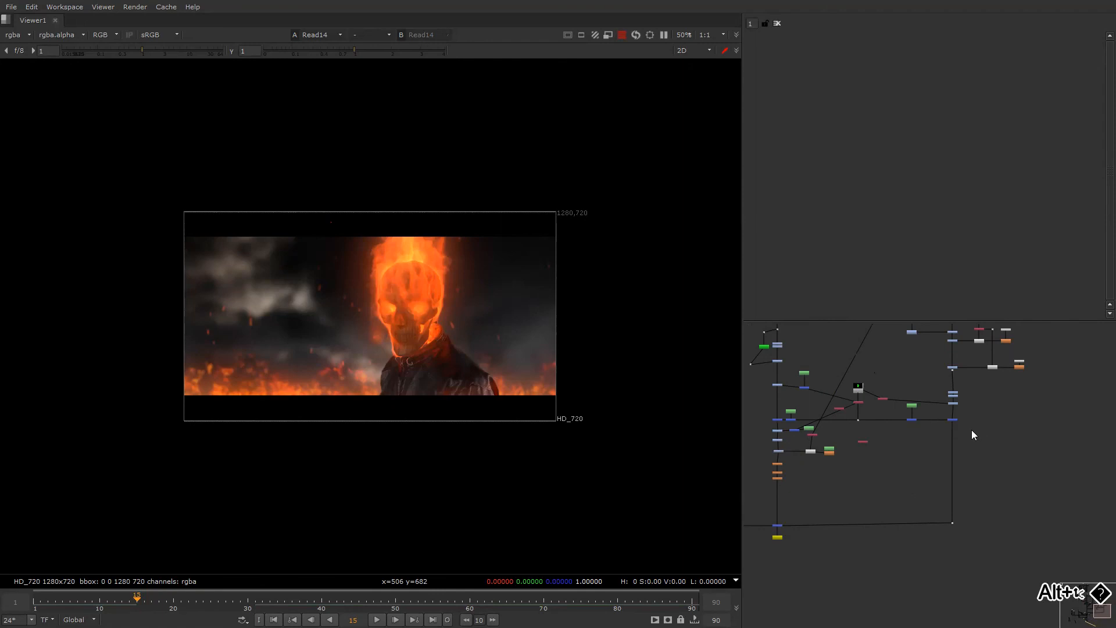
pyautogui.scroll(5, 966, 441)
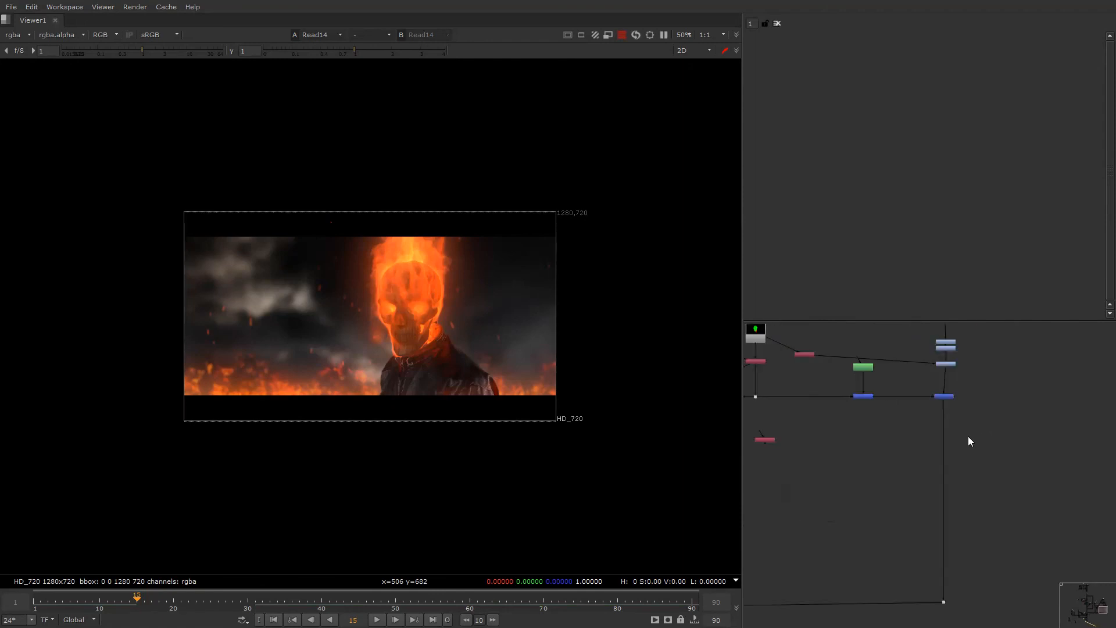
pyautogui.press('g')
pyautogui.moveTo(968, 437); pyautogui.dragTo(945, 456)
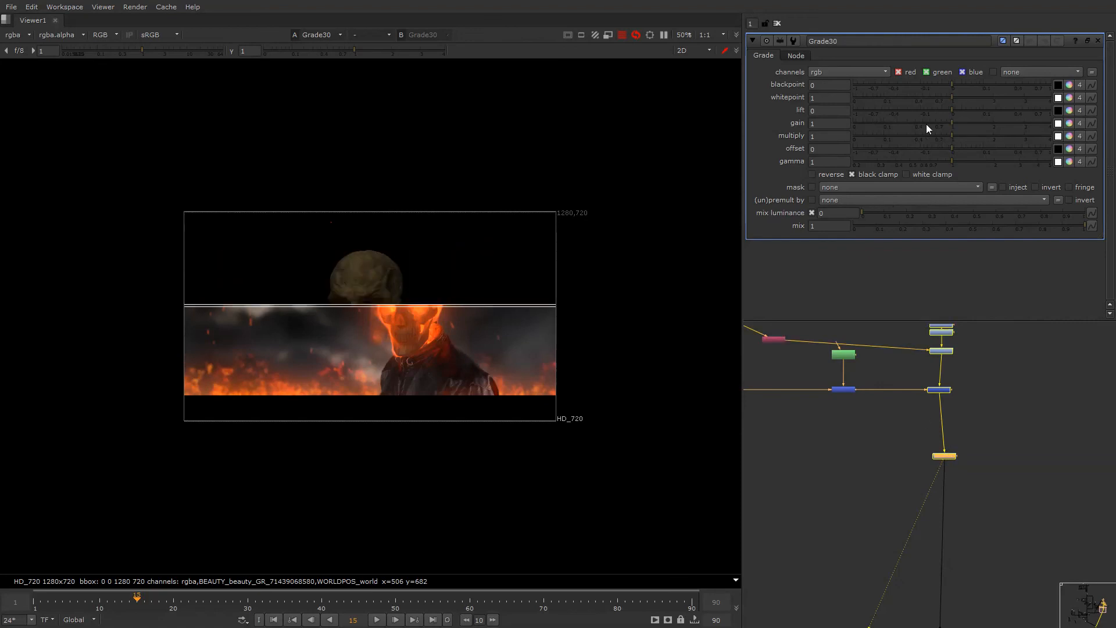
pyautogui.moveTo(930, 125); pyautogui.dragTo(1, 301)
# - View the Write node's output to examine how the darkened CG skull looks in the full composite
pyautogui.scroll(-5, 1004, 377)
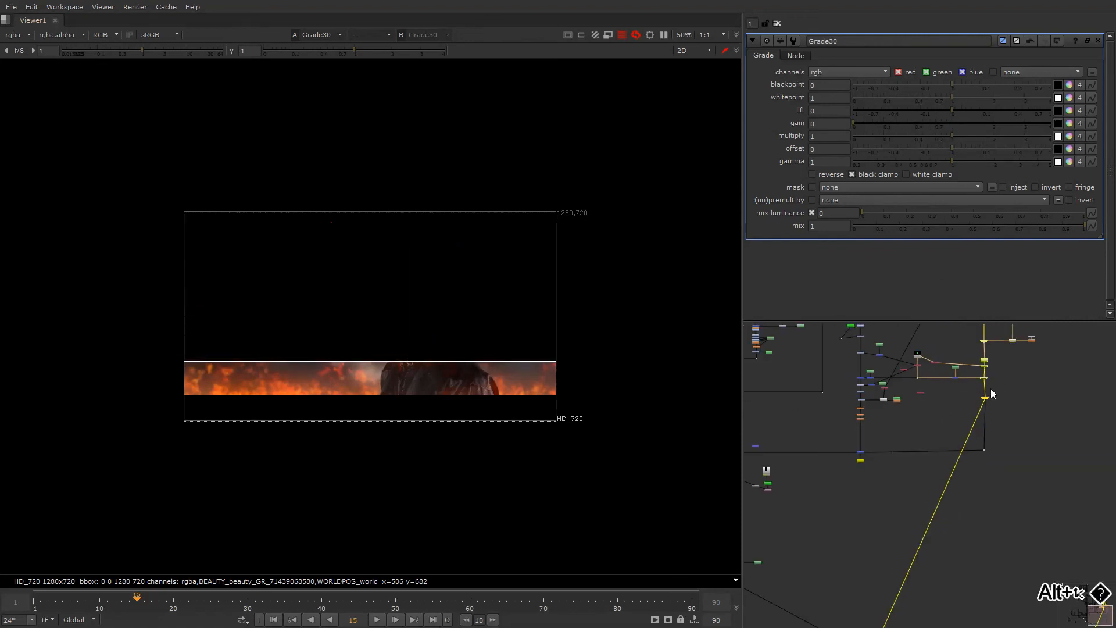
pyautogui.keyDown('alt'); pyautogui.moveTo(876, 463); pyautogui.dragTo(988, 386); pyautogui.keyUp('alt')
pyautogui.scroll(3, 846, 514)
pyautogui.click(847, 514)
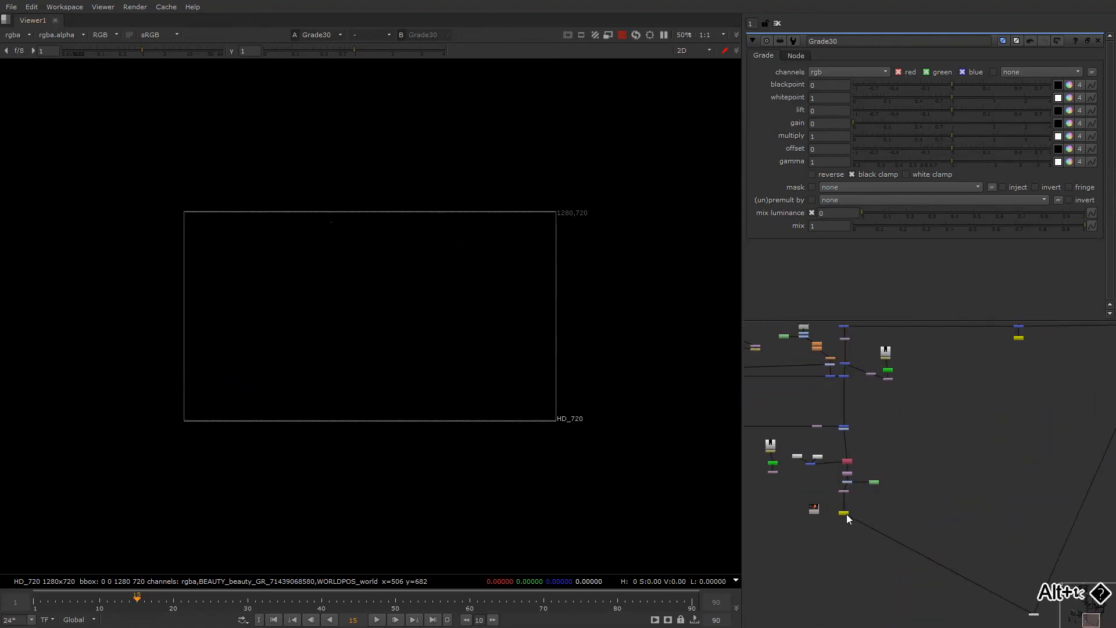
pyautogui.press('1')
pyautogui.press('o')
pyautogui.press('o')
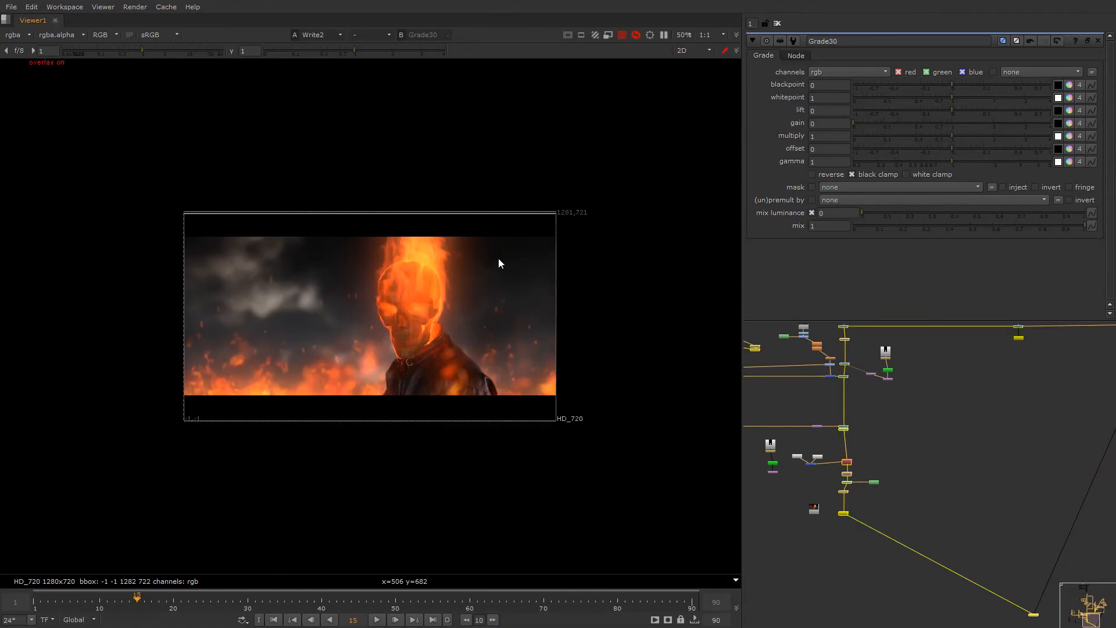
# - Add a new Write node beside the existing Write2 at the end of the comp tree, fed by Crop3
pyautogui.keyDown('alt'); pyautogui.moveTo(820, 498); pyautogui.dragTo(816, 476); pyautogui.keyUp('alt')
pyautogui.scroll(8, 856, 479)
pyautogui.doubleClick(891, 489)
pyautogui.click(913, 478)
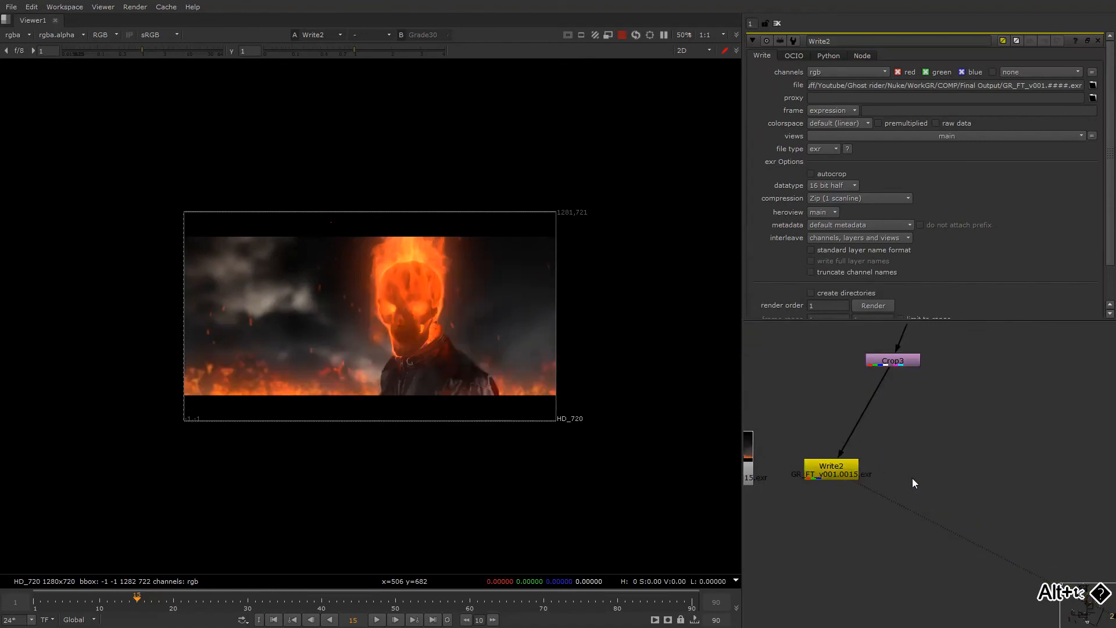
pyautogui.press('w')
# - Copy Write2's output file path into the new Write node, place it level with Write2 and view its output
pyautogui.doubleClick(849, 464)
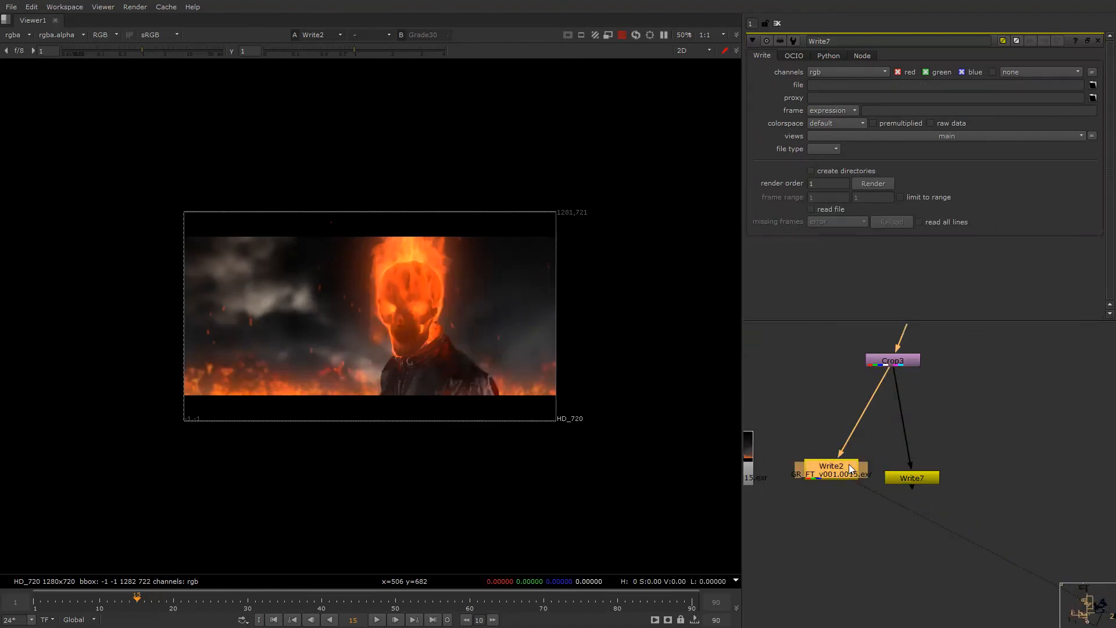
pyautogui.tripleClick(963, 87)
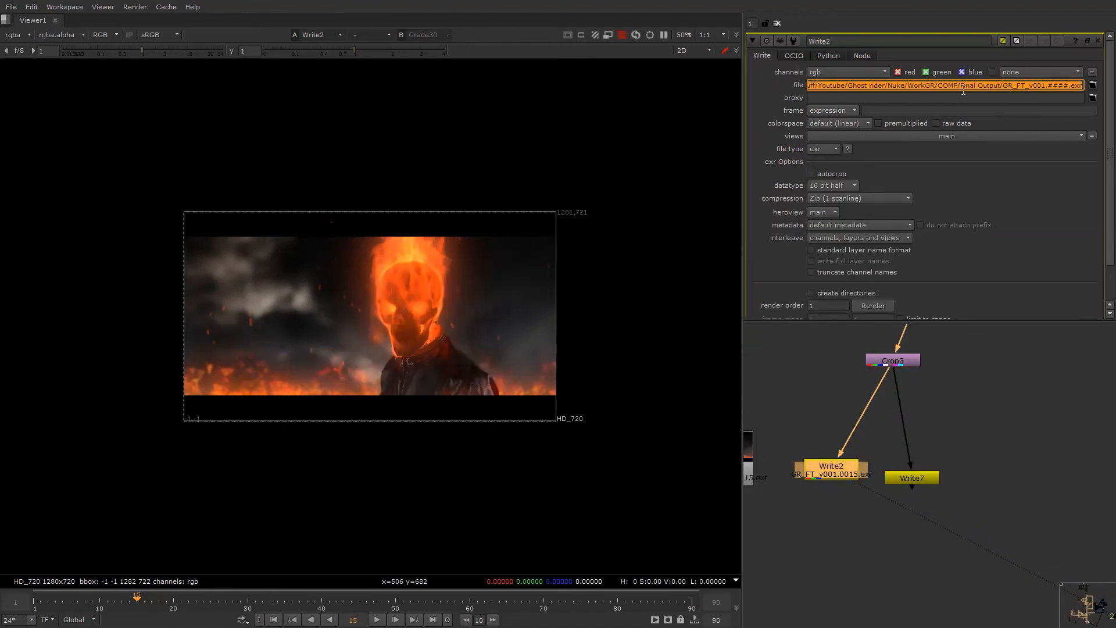
pyautogui.click(935, 444)
pyautogui.doubleClick(924, 477)
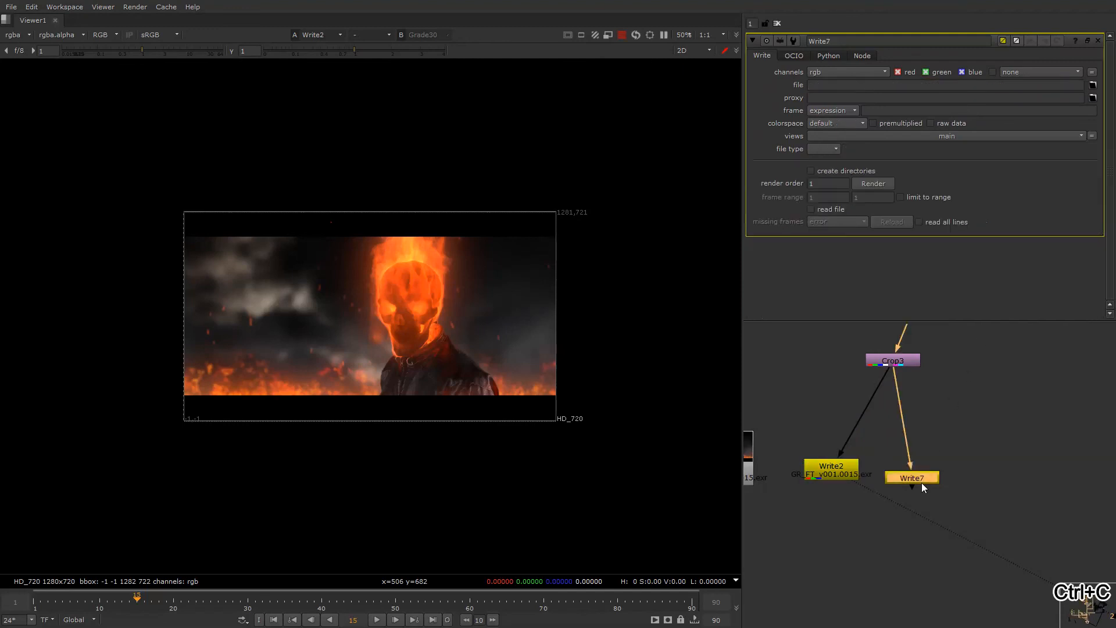
pyautogui.click(1059, 88)
pyautogui.hotkey('ctrl', 'v')
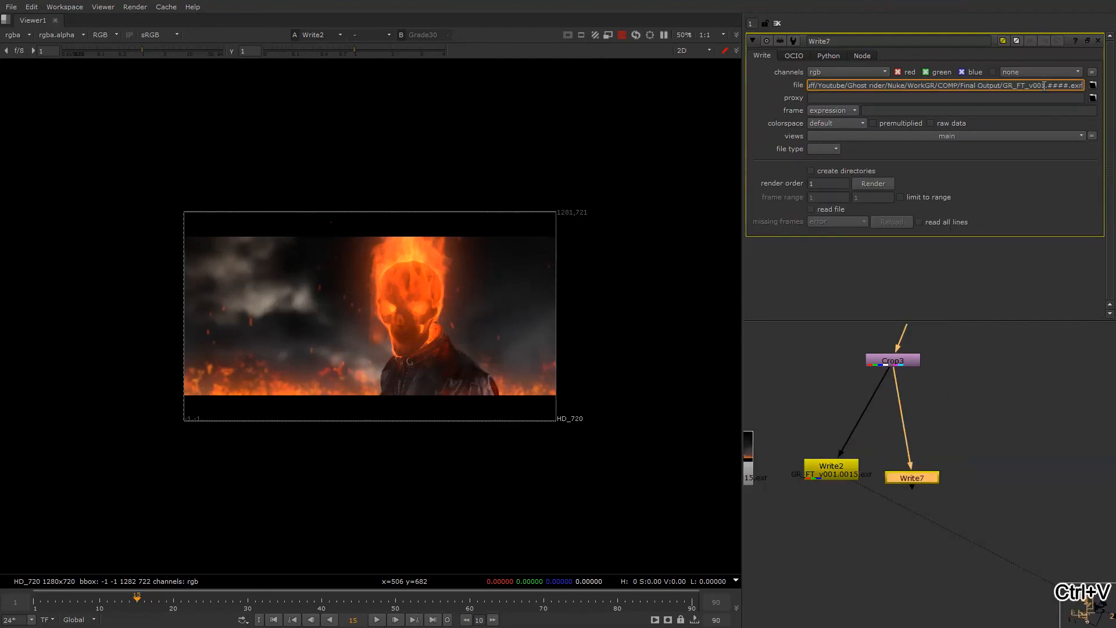
pyautogui.click(980, 426)
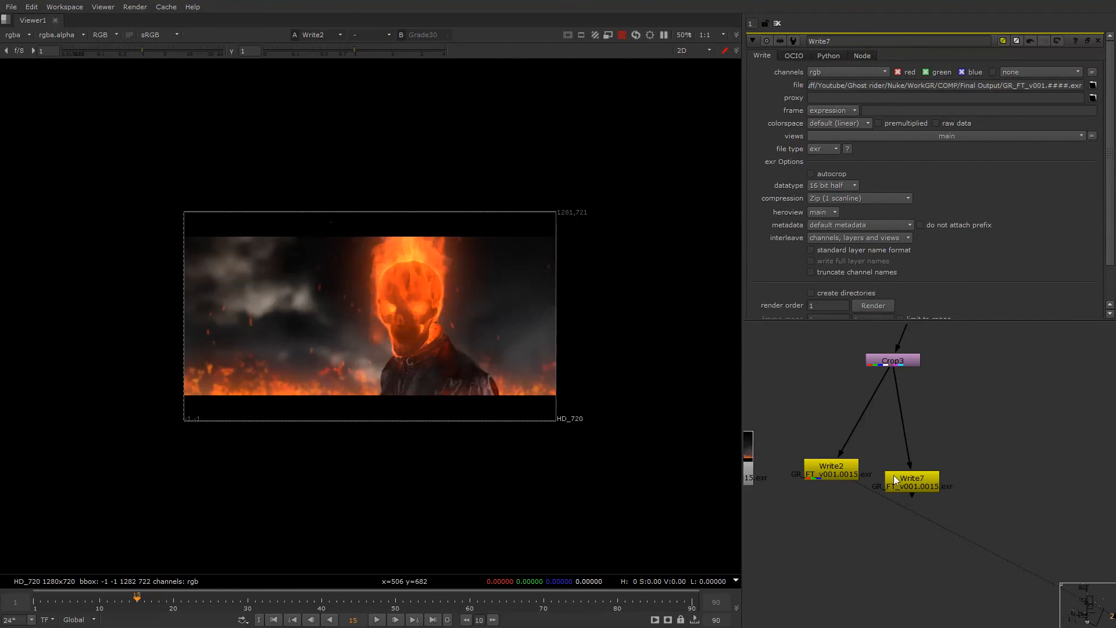
pyautogui.moveTo(896, 480); pyautogui.dragTo(929, 466)
pyautogui.click(855, 470)
pyautogui.click(934, 471)
pyautogui.press('1')
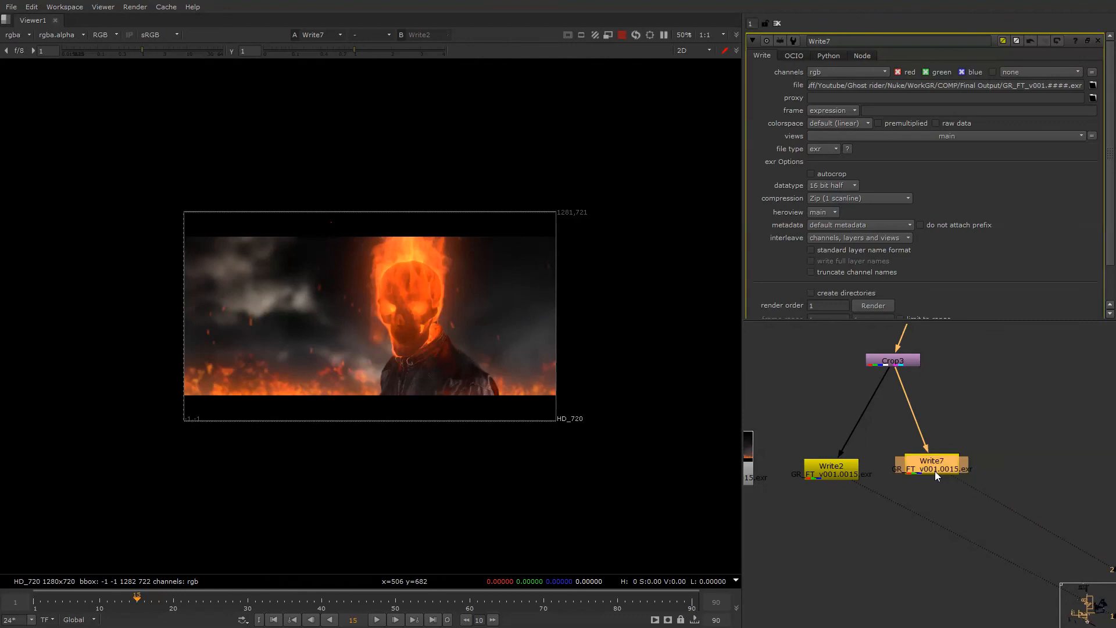
# - Create a folder named Dark_GR_v001 inside Final Output for the new Write node's render
pyautogui.click(1093, 85)
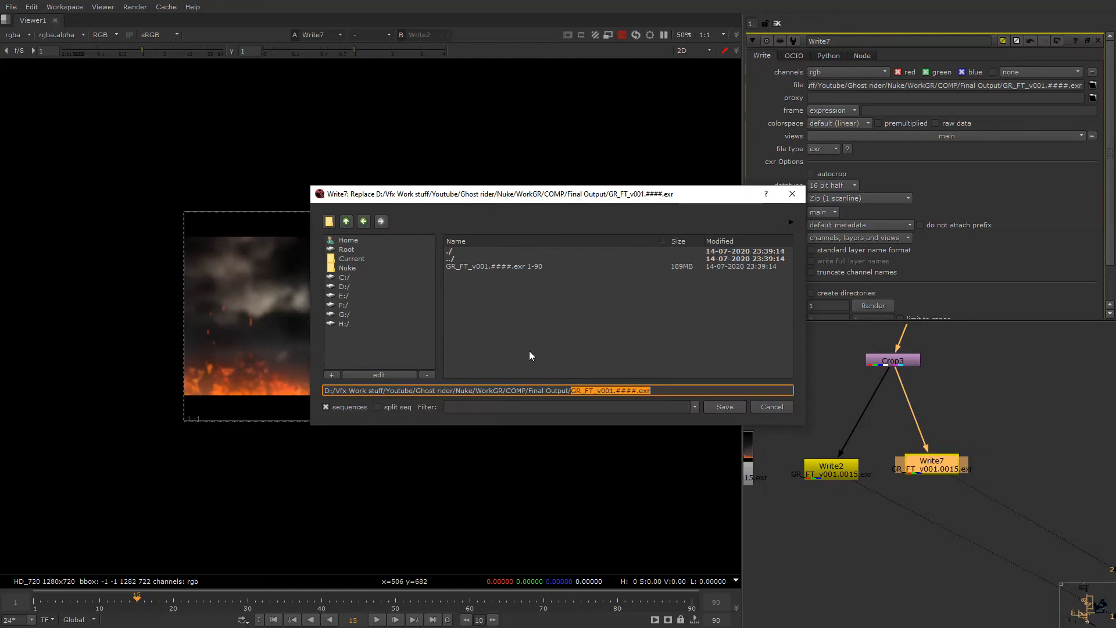
pyautogui.click(347, 221)
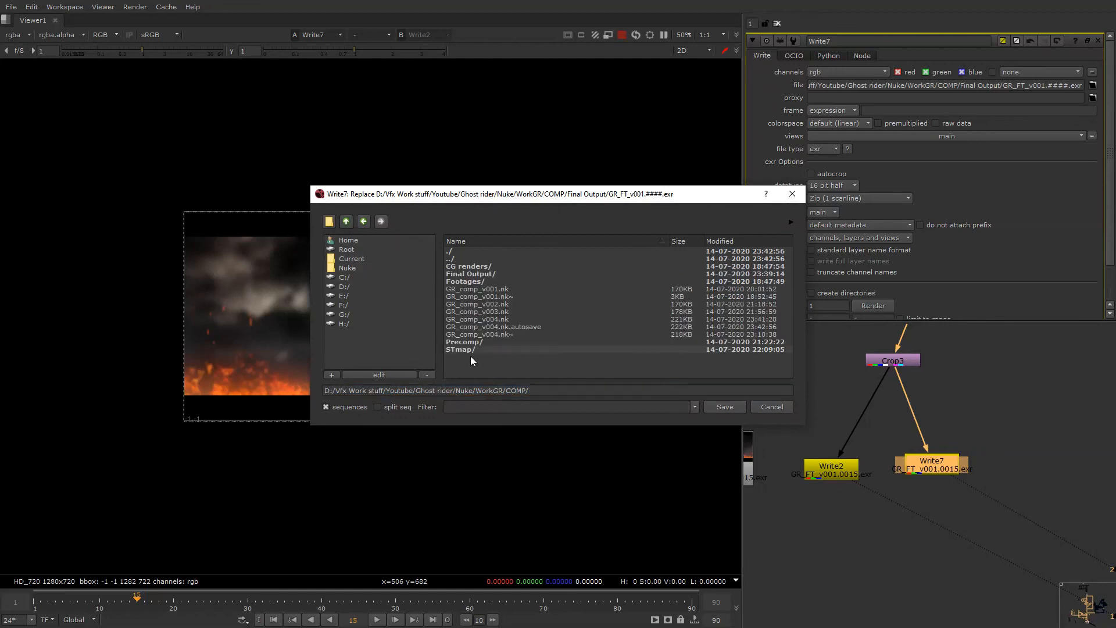
pyautogui.doubleClick(468, 274)
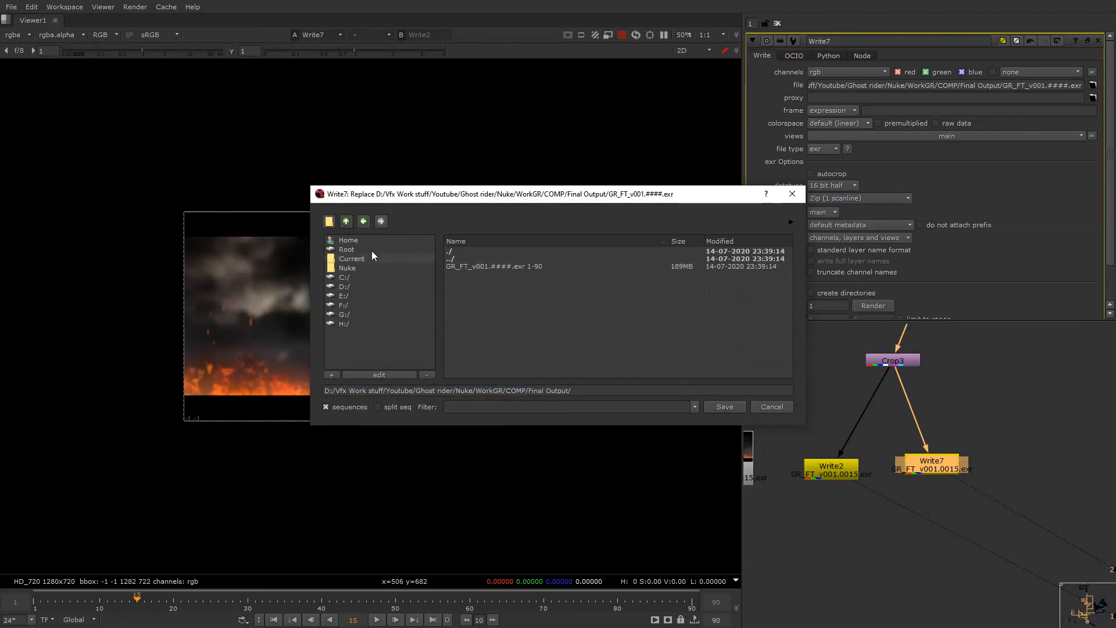
pyautogui.click(330, 220)
pyautogui.write('D')
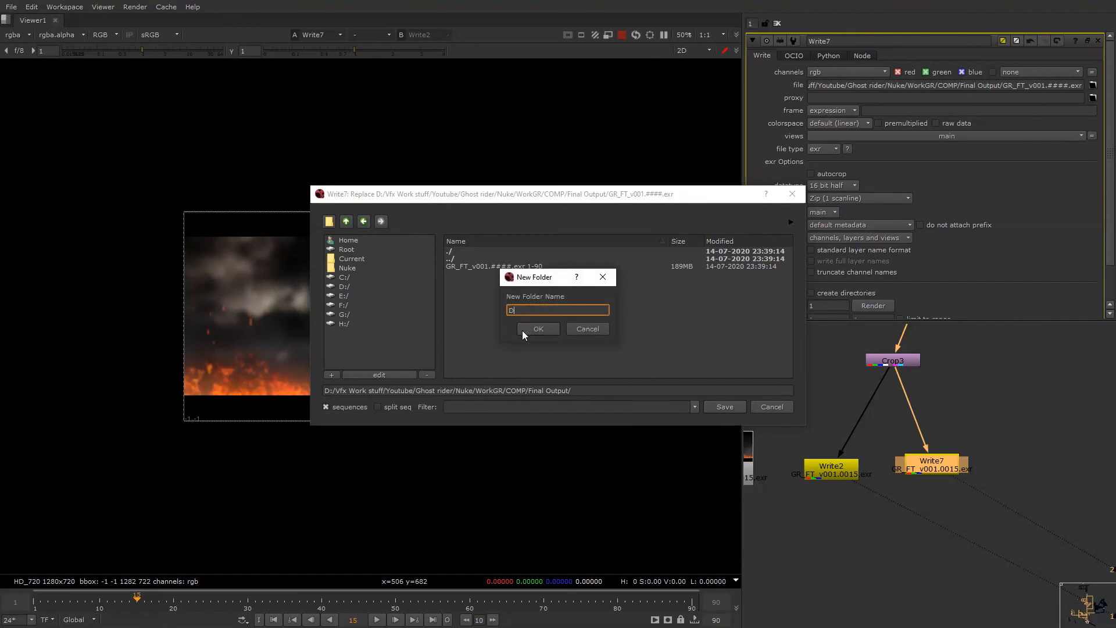
pyautogui.write('ark_GR_v001')
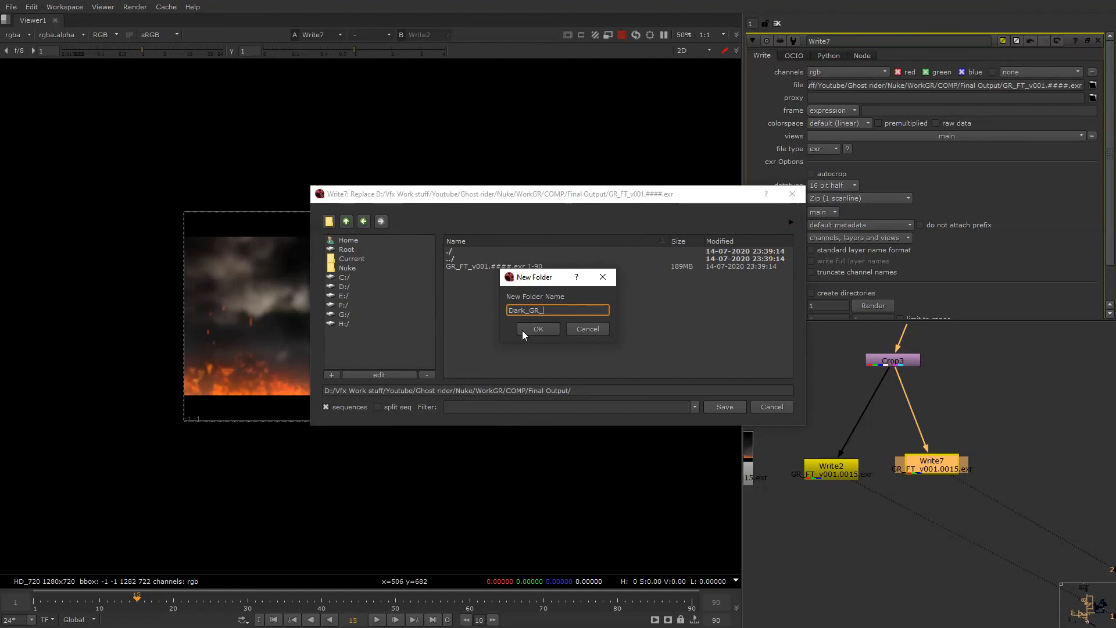
pyautogui.click(522, 330)
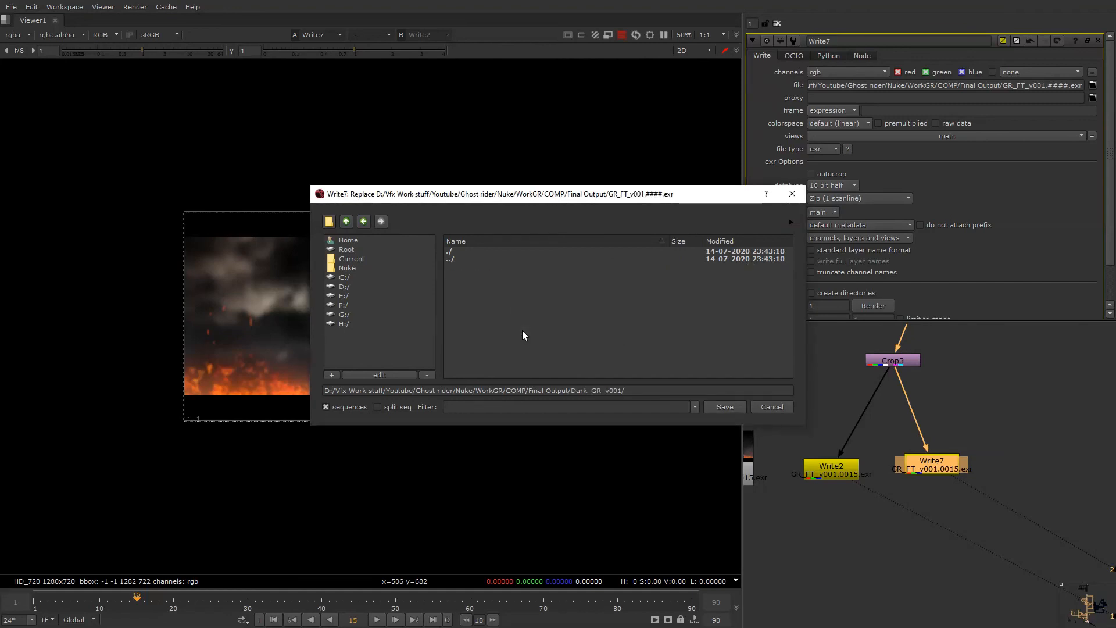
# - Set the new Write node's output file name to Dark_GR_v001.####.exr inside the Dark_GR_v001 folder
pyautogui.doubleClick(604, 390)
pyautogui.hotkey('ctrl', 'c')
pyautogui.click(631, 390)
pyautogui.hotkey('ctrl', 'v')
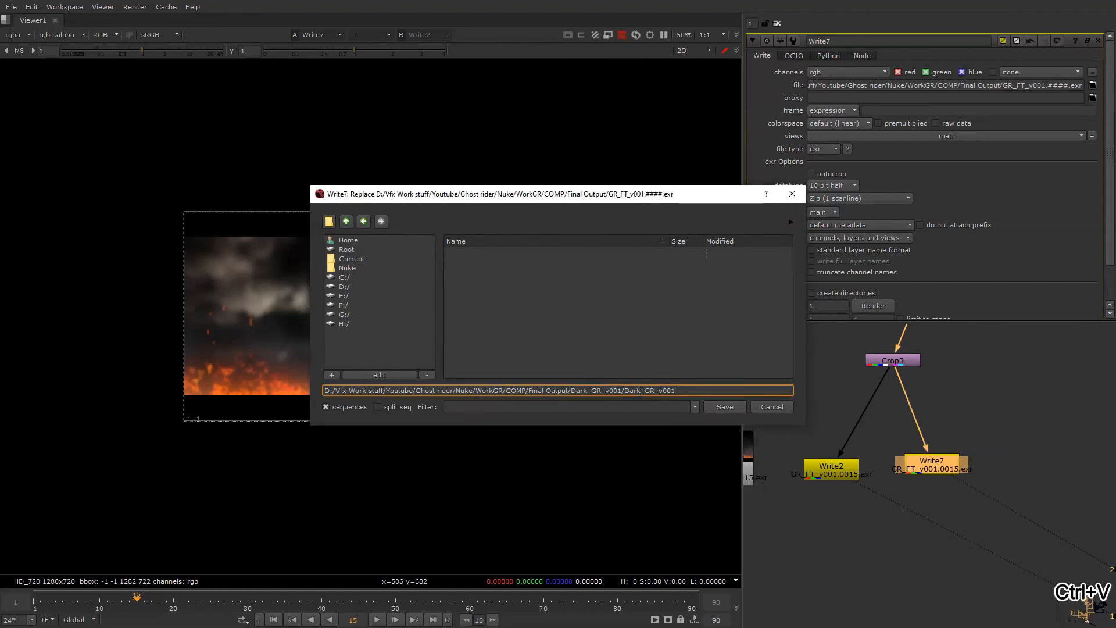
pyautogui.write('xr')
pyautogui.press('Return')
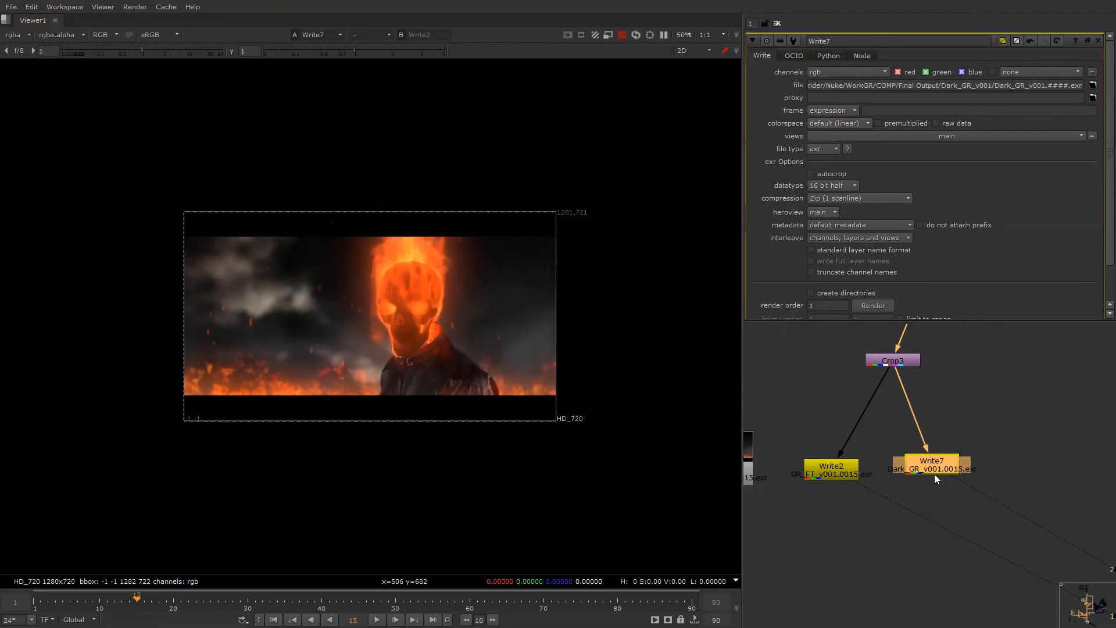
# - Copy an existing Noise, Blur and STMap group and paste it beside the Grade node in the CG skull branch
pyautogui.keyDown('alt'); pyautogui.moveTo(924, 471); pyautogui.dragTo(916, 453, button='middle'); pyautogui.keyUp('alt')
pyautogui.keyDown('alt'); pyautogui.moveTo(1085, 377); pyautogui.dragTo(981, 465); pyautogui.keyUp('alt')
pyautogui.scroll(-5, 973, 465)
pyautogui.keyDown('alt'); pyautogui.moveTo(1105, 400); pyautogui.dragTo(967, 463); pyautogui.keyUp('alt')
pyautogui.scroll(5, 982, 419)
pyautogui.moveTo(924, 374); pyautogui.dragTo(1025, 438)
pyautogui.hotkey('ctrl', 'c')
pyautogui.click(984, 552)
pyautogui.hotkey('ctrl', 'v')
pyautogui.keyDown('alt'); pyautogui.moveTo(981, 576); pyautogui.dragTo(958, 533); pyautogui.keyUp('alt')
pyautogui.scroll(4, 943, 515)
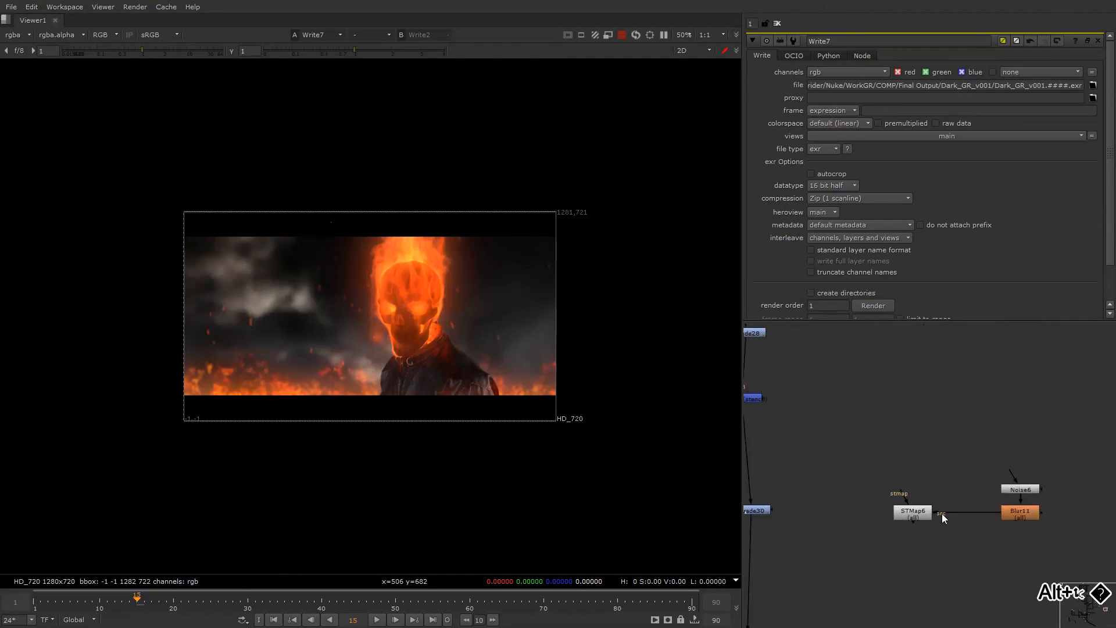
# - View the pasted Noise node and set its x/ysize to 45
pyautogui.doubleClick(1017, 491)
pyautogui.press('1')
pyautogui.click(1013, 493)
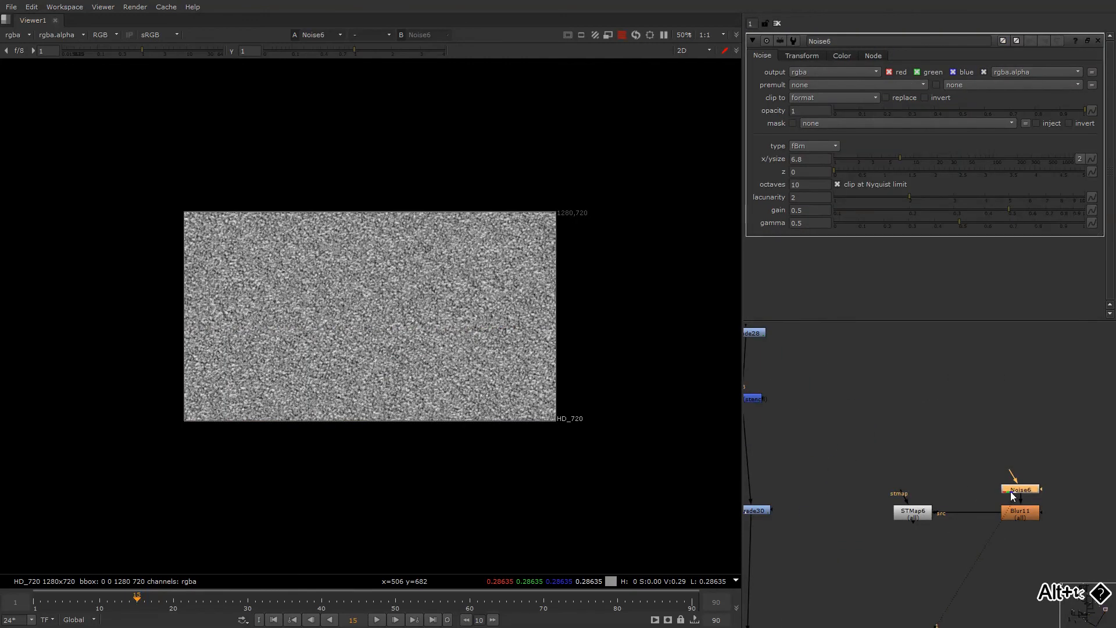
pyautogui.moveTo(900, 158); pyautogui.dragTo(966, 161)
# - Feed the pasted STMap's stmap input from the CG skull nodes above and view the noise mapped onto the skull
pyautogui.click(930, 524)
pyautogui.scroll(-2, 911, 505)
pyautogui.scroll(1, 905, 464)
pyautogui.keyDown('alt'); pyautogui.moveTo(904, 464); pyautogui.dragTo(921, 340); pyautogui.keyUp('alt')
pyautogui.keyDown('alt'); pyautogui.moveTo(920, 339); pyautogui.dragTo(928, 525); pyautogui.keyUp('alt')
pyautogui.scroll(-4, 928, 524)
pyautogui.keyDown('alt'); pyautogui.moveTo(921, 624); pyautogui.dragTo(930, 454); pyautogui.keyUp('alt')
pyautogui.scroll(4, 902, 557)
pyautogui.keyDown('alt'); pyautogui.moveTo(857, 560); pyautogui.dragTo(860, 486); pyautogui.keyUp('alt')
pyautogui.click(986, 464)
pyautogui.press('1')
pyautogui.doubleClick(986, 462)
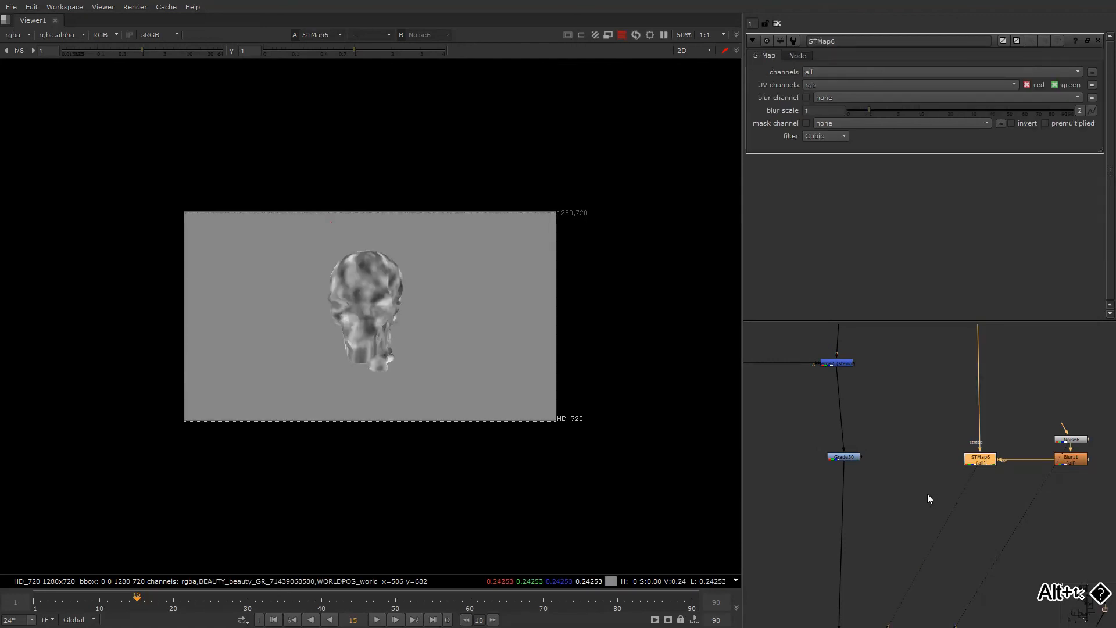
# - Insert an over Merge below Grade30 with the STMap noise as input A, masked by the alpha of Grade30
pyautogui.keyDown('alt'); pyautogui.moveTo(928, 499); pyautogui.dragTo(978, 462); pyautogui.keyUp('alt')
pyautogui.click(964, 478)
pyautogui.press('m')
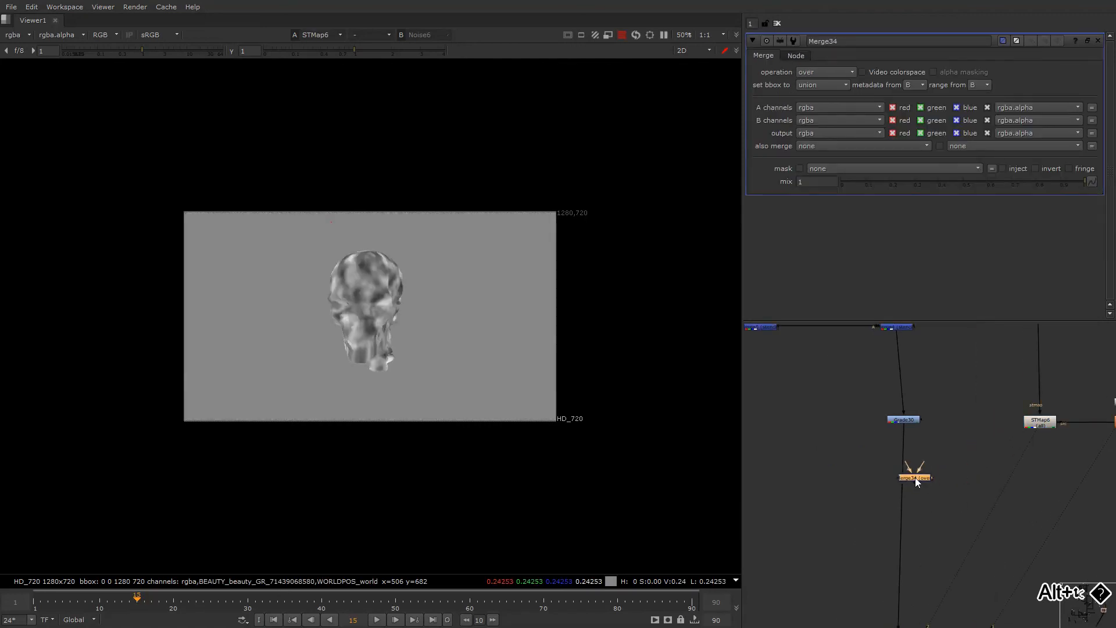
pyautogui.moveTo(902, 466); pyautogui.dragTo(1003, 448)
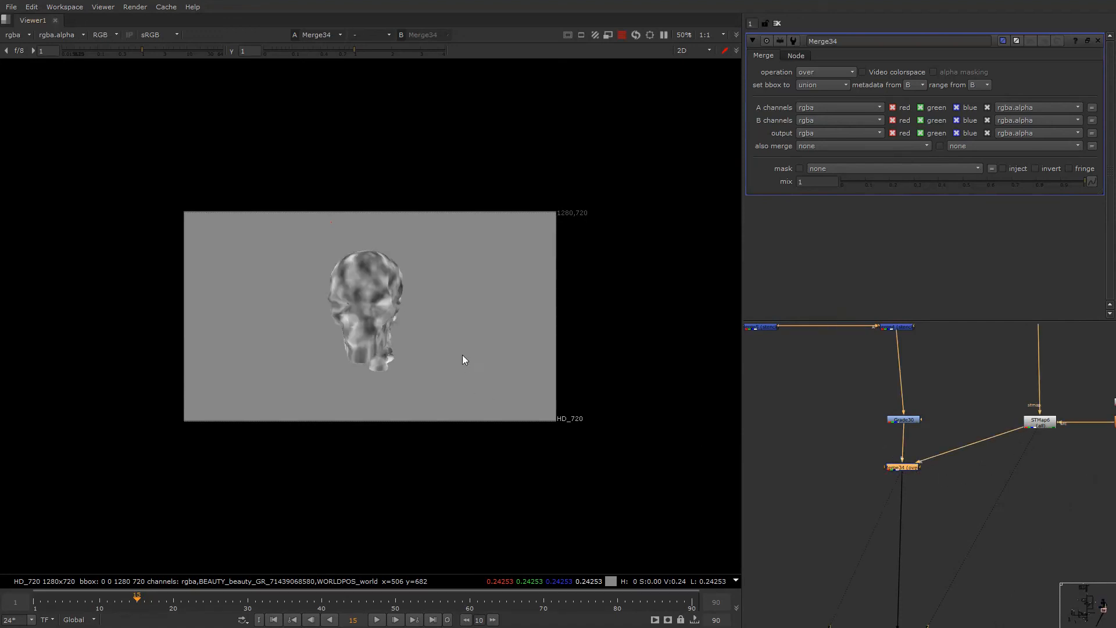
pyautogui.moveTo(921, 468); pyautogui.dragTo(902, 424)
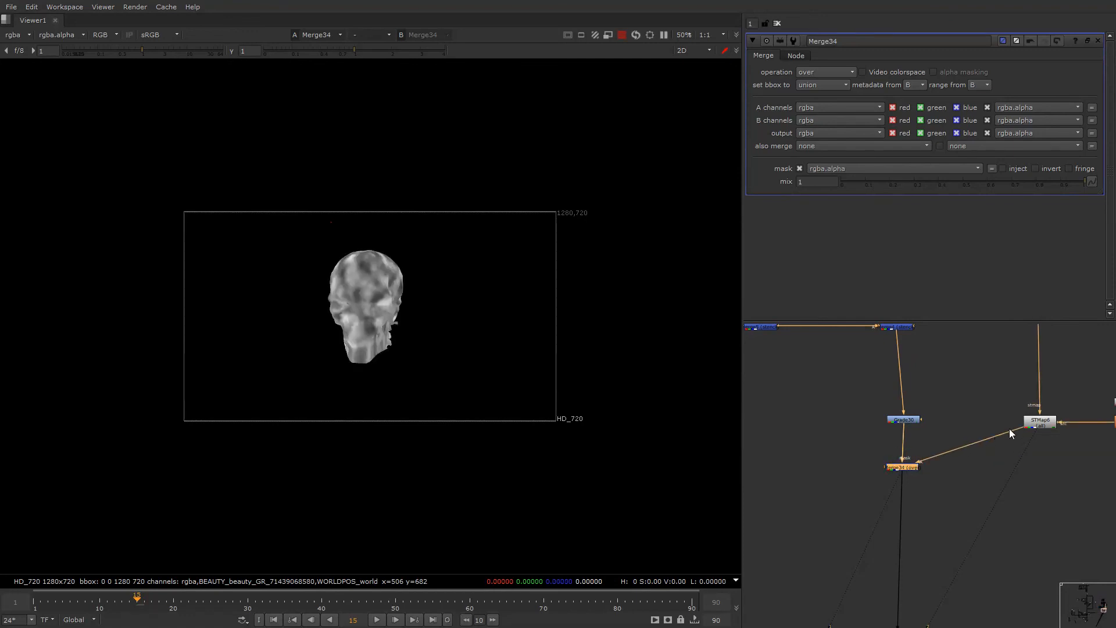
# - View the Glow, Grade14, ColorCorrect and Grade20 outputs in the other noise branch to examine the orange colouring
pyautogui.scroll(-6, 1009, 432)
pyautogui.keyDown('alt'); pyautogui.moveTo(1003, 441); pyautogui.dragTo(1018, 438); pyautogui.keyUp('alt')
pyautogui.scroll(1, 919, 435)
pyautogui.scroll(-1, 861, 432)
pyautogui.keyDown('alt'); pyautogui.moveTo(856, 424); pyautogui.dragTo(999, 493); pyautogui.keyUp('alt')
pyautogui.keyDown('alt'); pyautogui.moveTo(826, 415); pyautogui.dragTo(835, 444); pyautogui.keyUp('alt')
pyautogui.scroll(4, 831, 446)
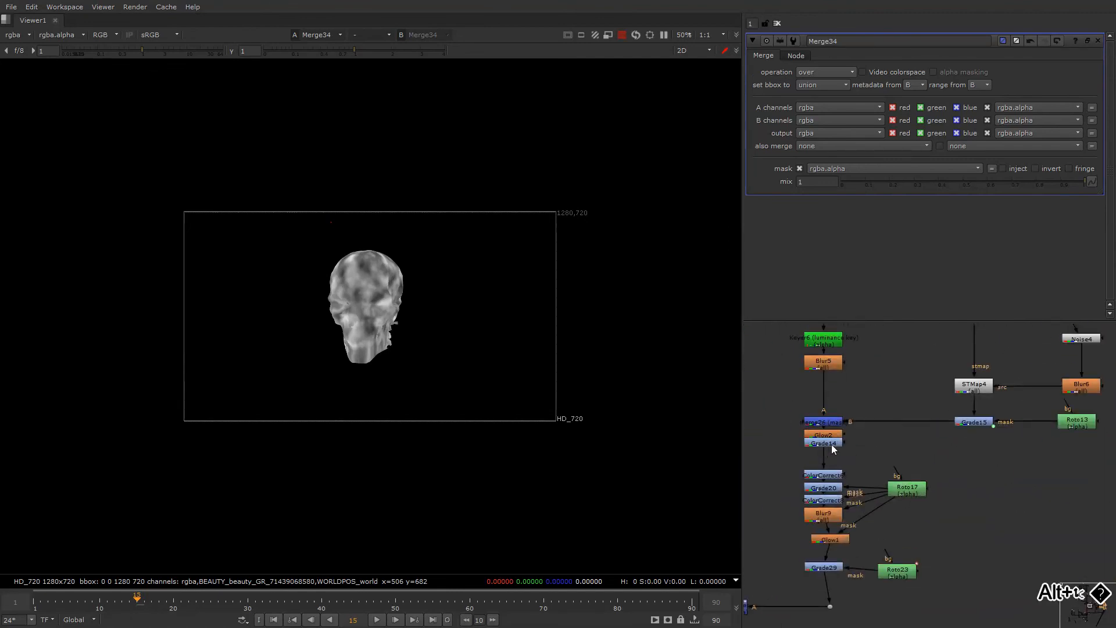
pyautogui.doubleClick(832, 444)
pyautogui.press('1')
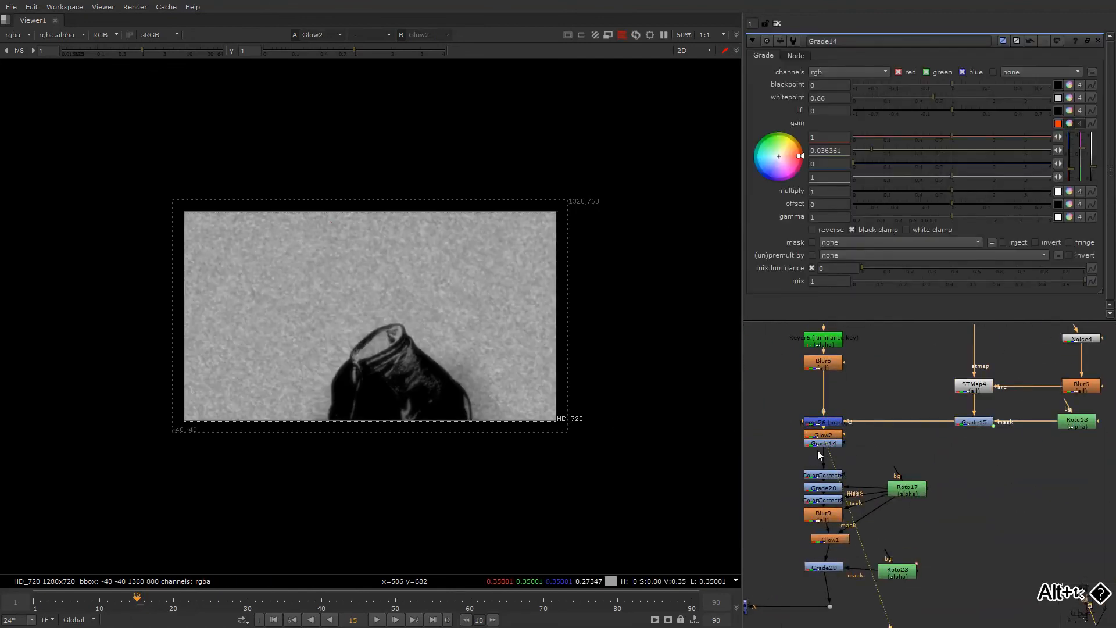
pyautogui.click(826, 444)
pyautogui.press('1')
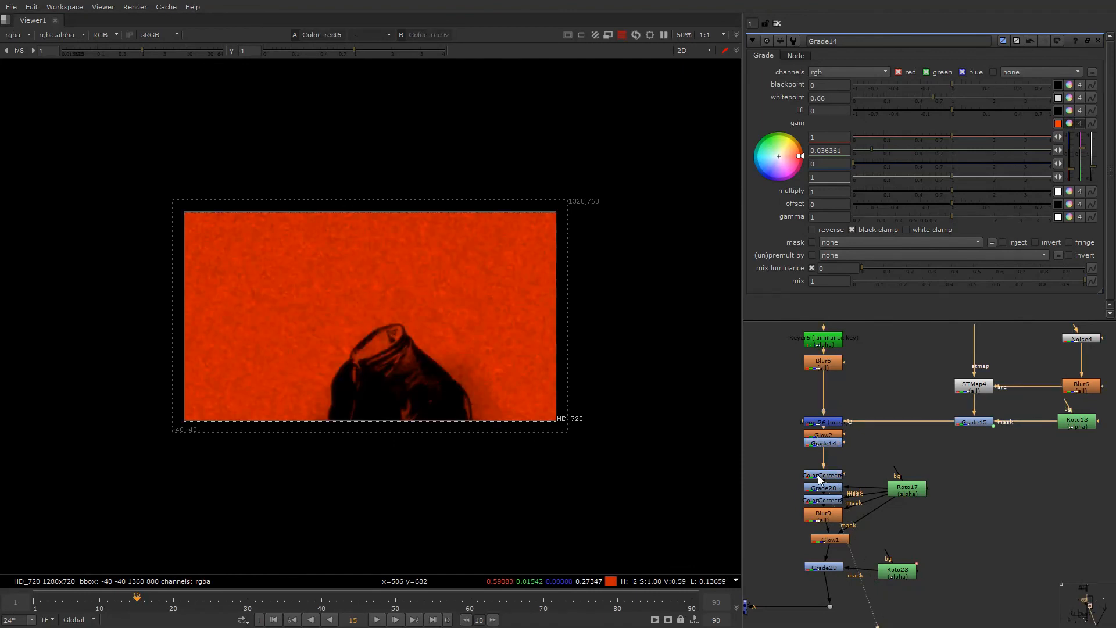
pyautogui.press('1')
# - Copy Grade14 and its ColorCorrect, paste them below the new STMap, and view the merged skull
pyautogui.click(812, 444)
pyautogui.hotkey('ctrl', 'c')
pyautogui.scroll(-7, 857, 467)
pyautogui.keyDown('alt'); pyautogui.moveTo(860, 470); pyautogui.dragTo(776, 478); pyautogui.keyUp('alt')
pyautogui.keyDown('alt'); pyautogui.moveTo(948, 475); pyautogui.dragTo(776, 456); pyautogui.keyUp('alt')
pyautogui.scroll(7, 902, 490)
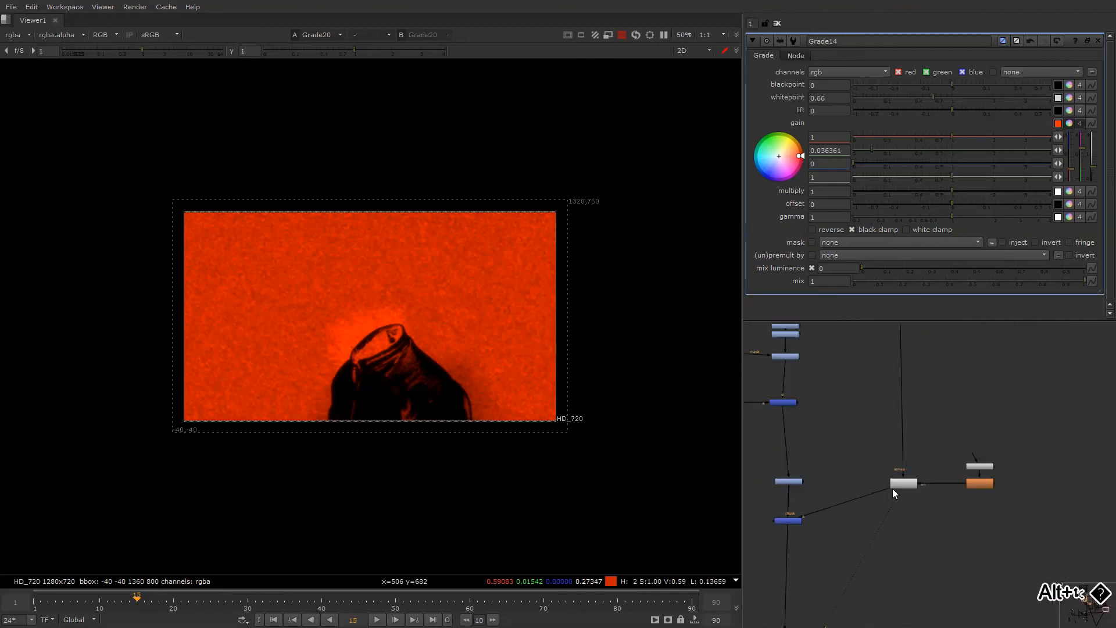
pyautogui.hotkey('ctrl', 'v')
pyautogui.click(796, 521)
pyautogui.press('1')
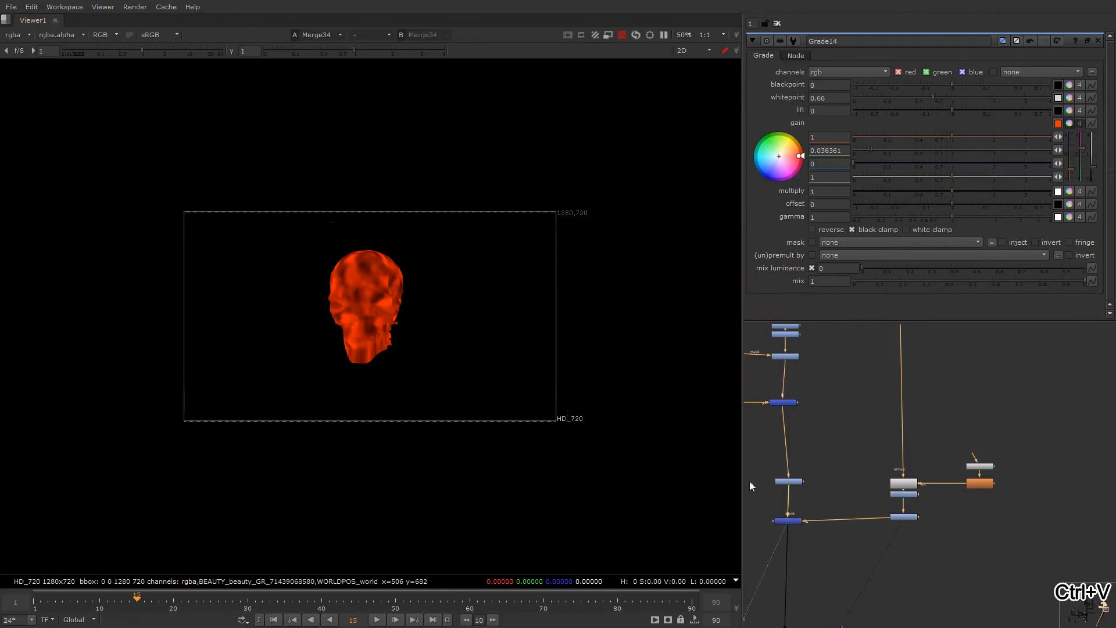
# - Animate the new Noise node's z with keyframes of 0 at frame 1 and 2 at frame 90
pyautogui.keyDown('alt'); pyautogui.moveTo(978, 444); pyautogui.dragTo(1062, 417); pyautogui.keyUp('alt')
pyautogui.scroll(5, 1039, 455)
pyautogui.doubleClick(1091, 422)
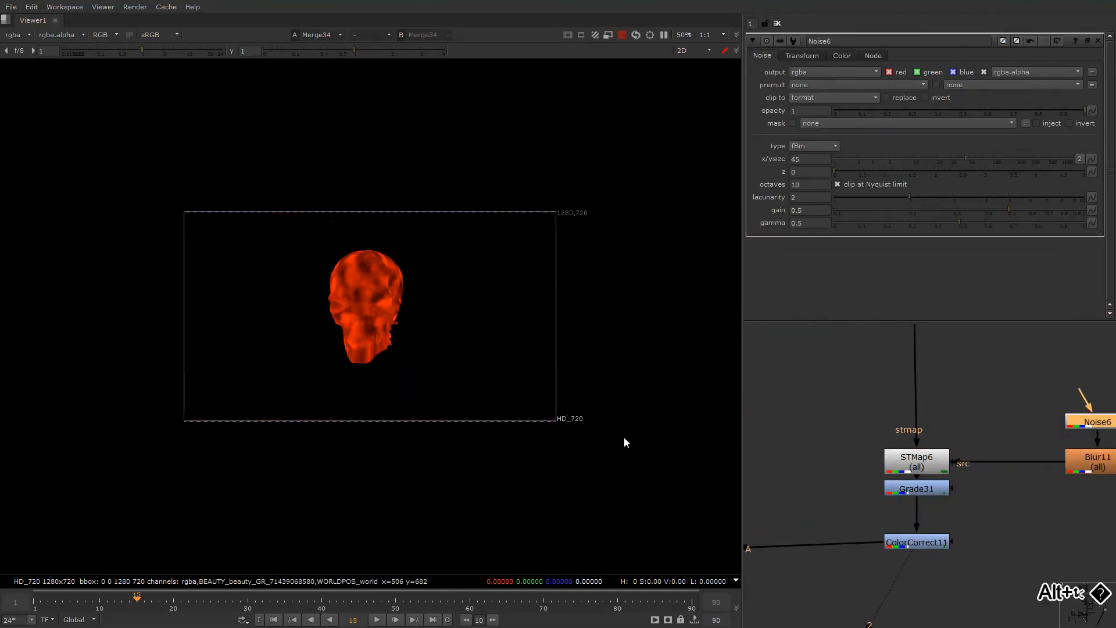
pyautogui.press('Home')
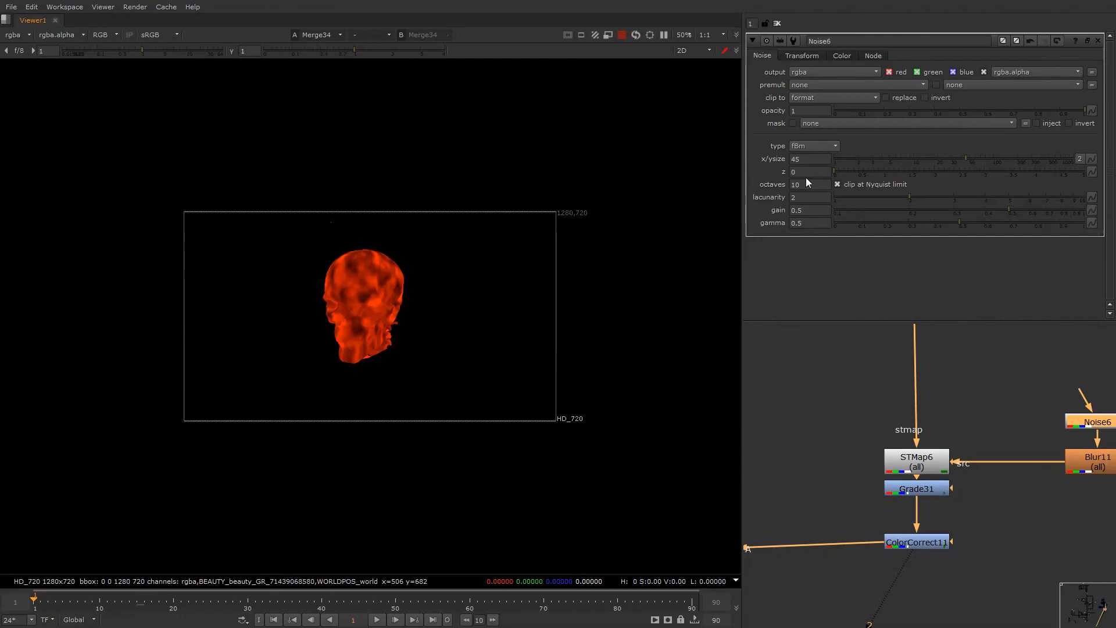
pyautogui.rightClick(807, 172)
pyautogui.click(832, 178)
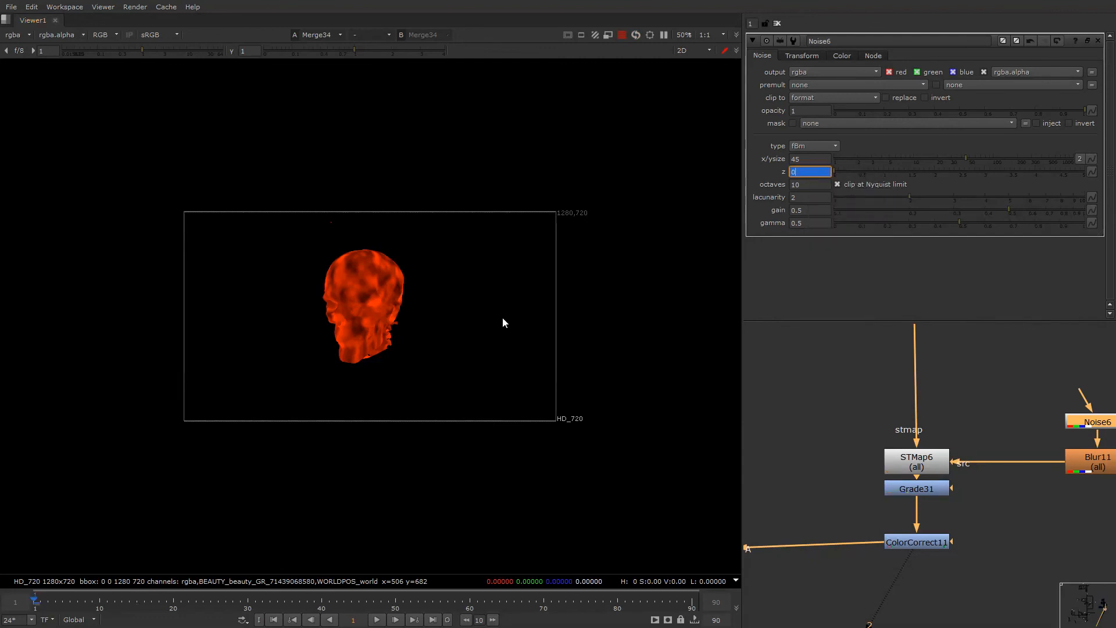
pyautogui.press('End')
pyautogui.moveTo(933, 174); pyautogui.dragTo(1112, 179)
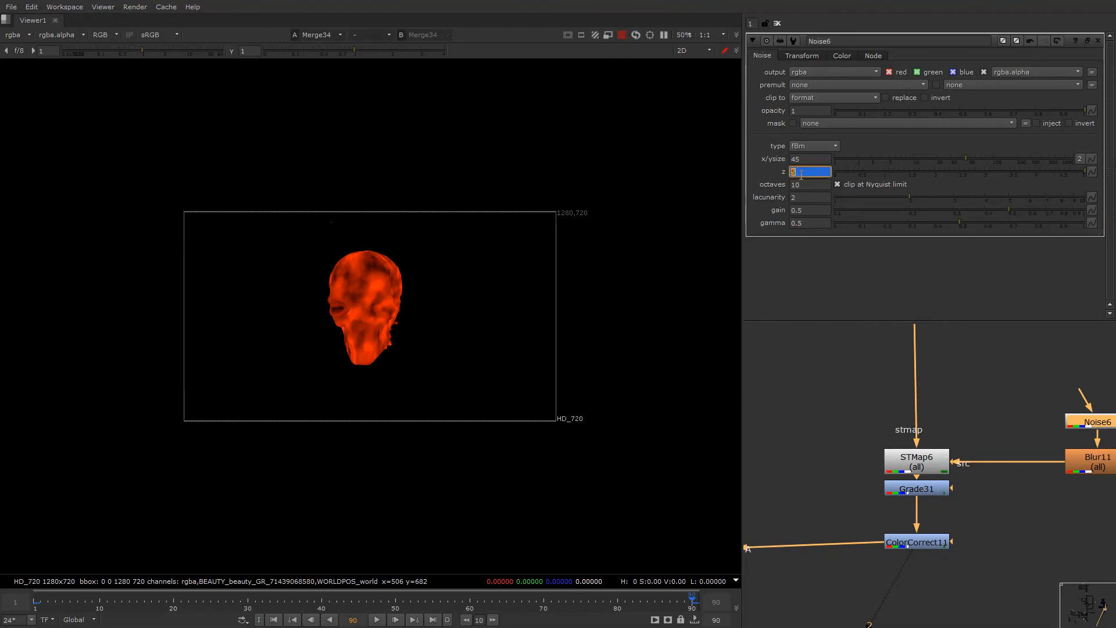
pyautogui.write('2')
pyautogui.press('Return')
# - Play back the animated skull noise in proxy mode, then return to frame 1 at full resolution
pyautogui.press('l')
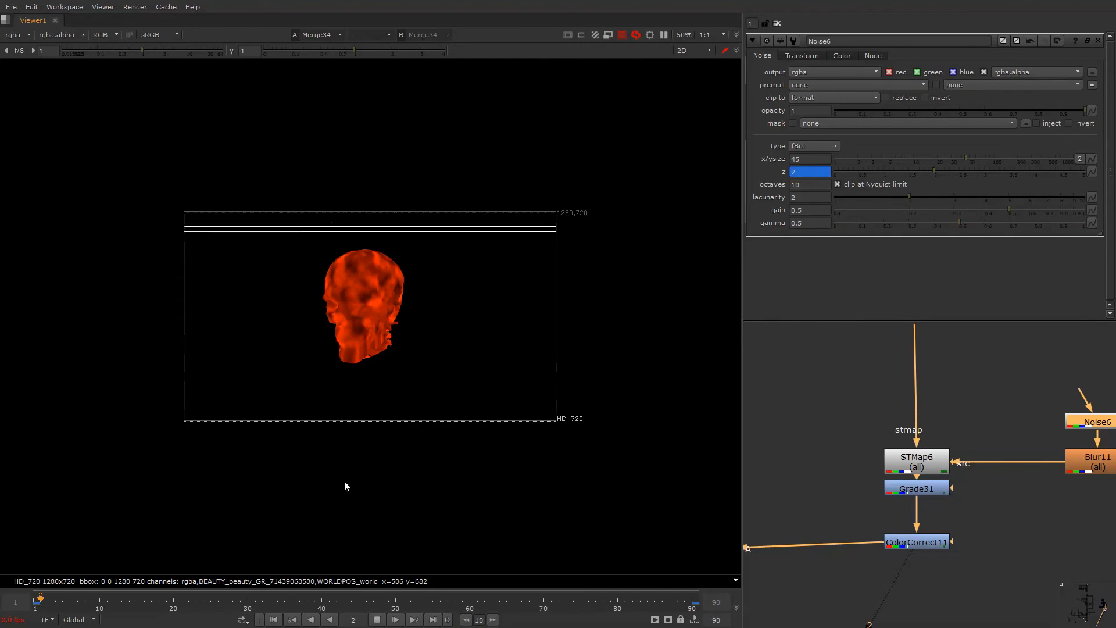
pyautogui.click(605, 34)
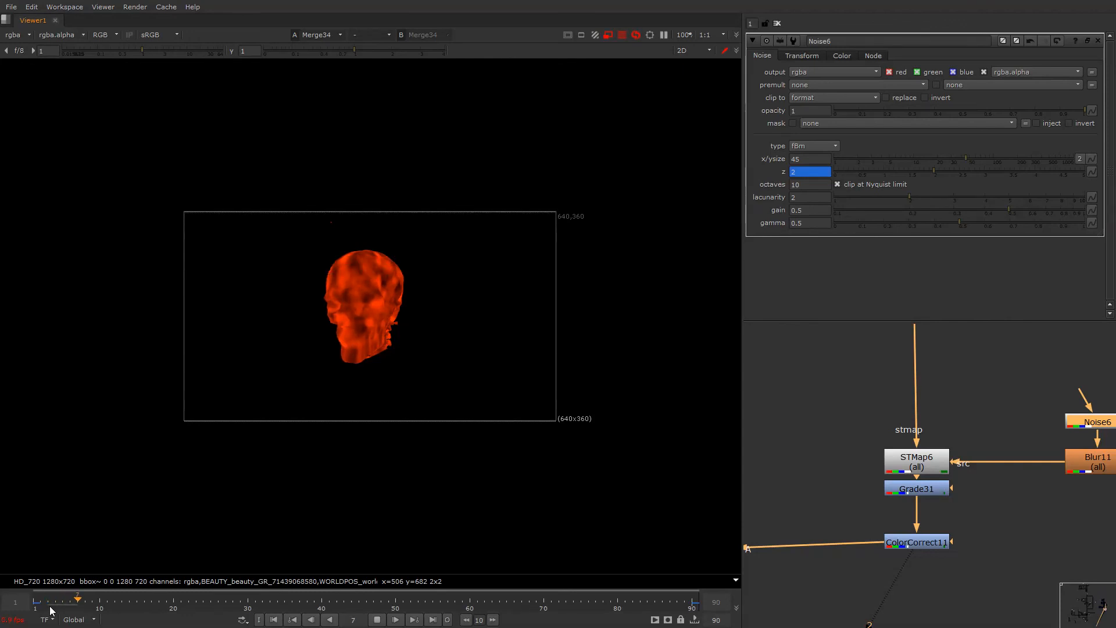
pyautogui.press('Escape')
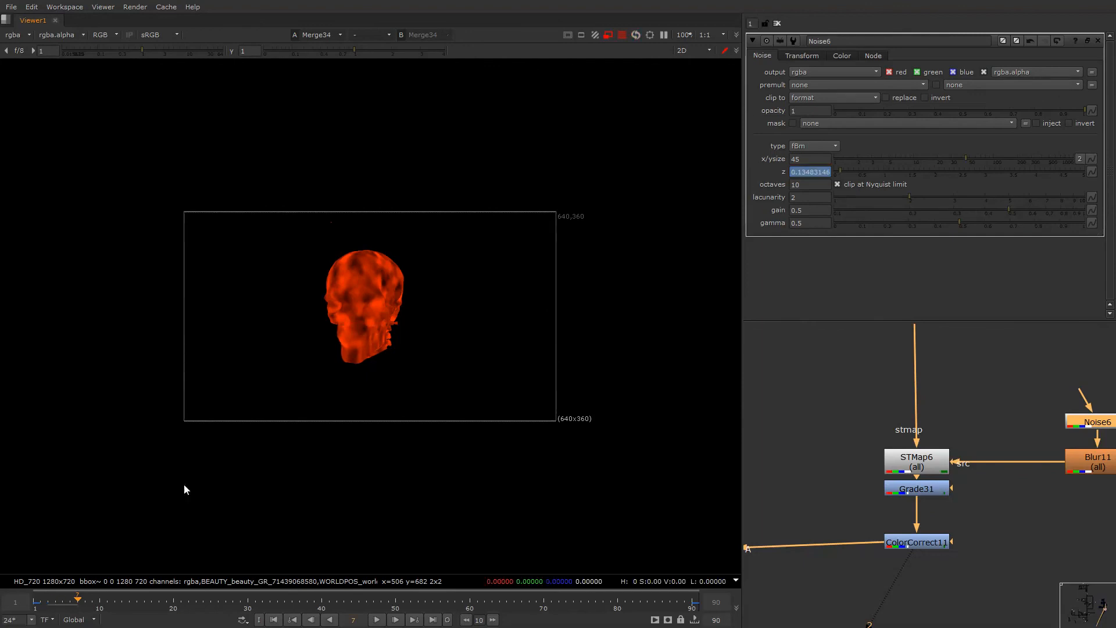
pyautogui.press('Home')
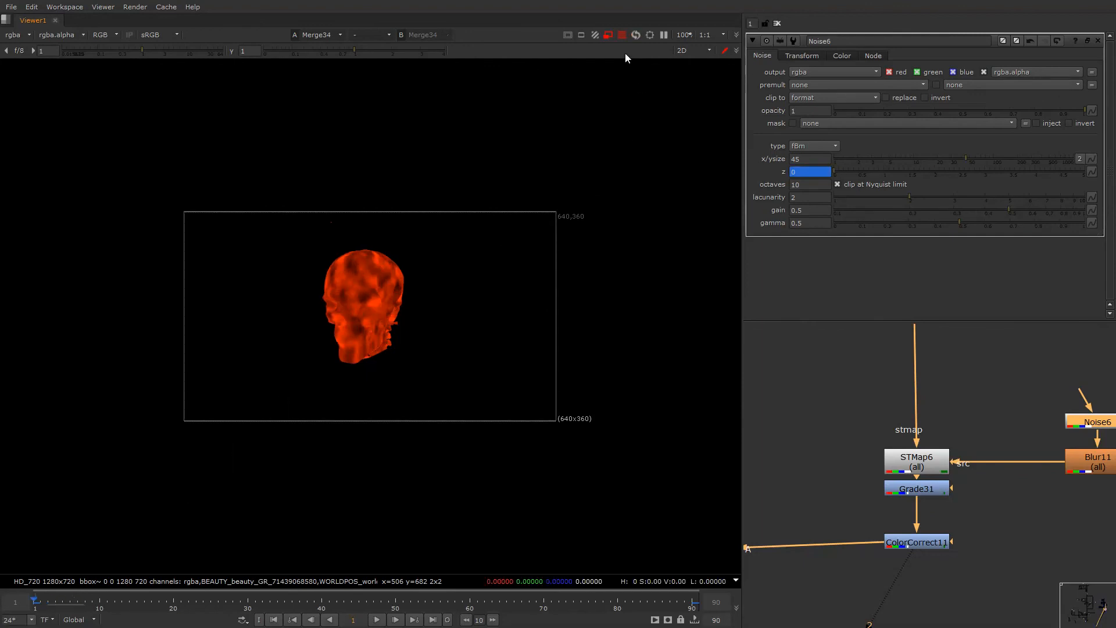
pyautogui.click(609, 34)
pyautogui.scroll(-6, 992, 404)
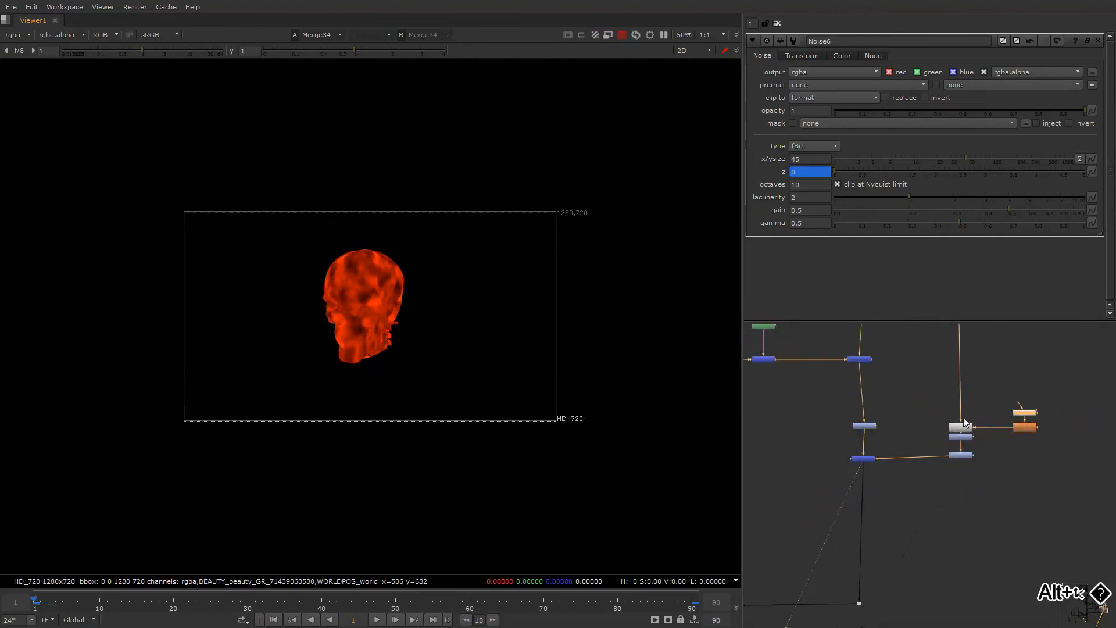
# - View the Dark_GR_v001 Write node's output and toggle the viewer overlay to examine the full composite
pyautogui.keyDown('alt'); pyautogui.moveTo(850, 527); pyautogui.dragTo(1000, 421); pyautogui.keyUp('alt')
pyautogui.keyDown('alt'); pyautogui.moveTo(872, 494); pyautogui.dragTo(1046, 423); pyautogui.keyUp('alt')
pyautogui.keyDown('alt'); pyautogui.moveTo(861, 523); pyautogui.dragTo(1030, 468); pyautogui.keyUp('alt')
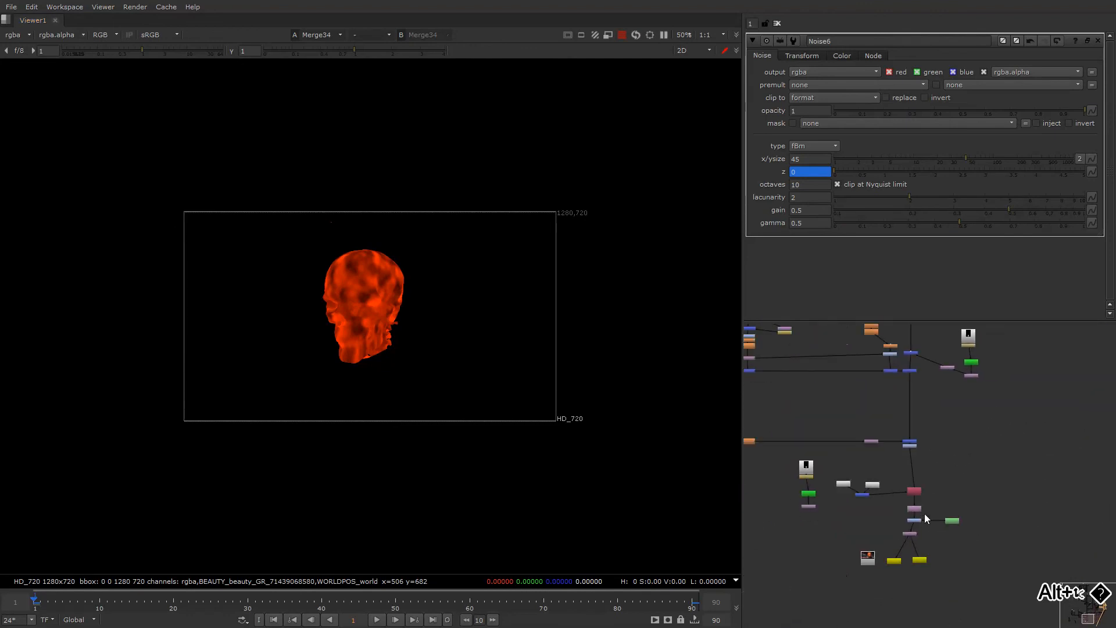
pyautogui.click(923, 561)
pyautogui.press('1')
pyautogui.press('q')
pyautogui.press('q')
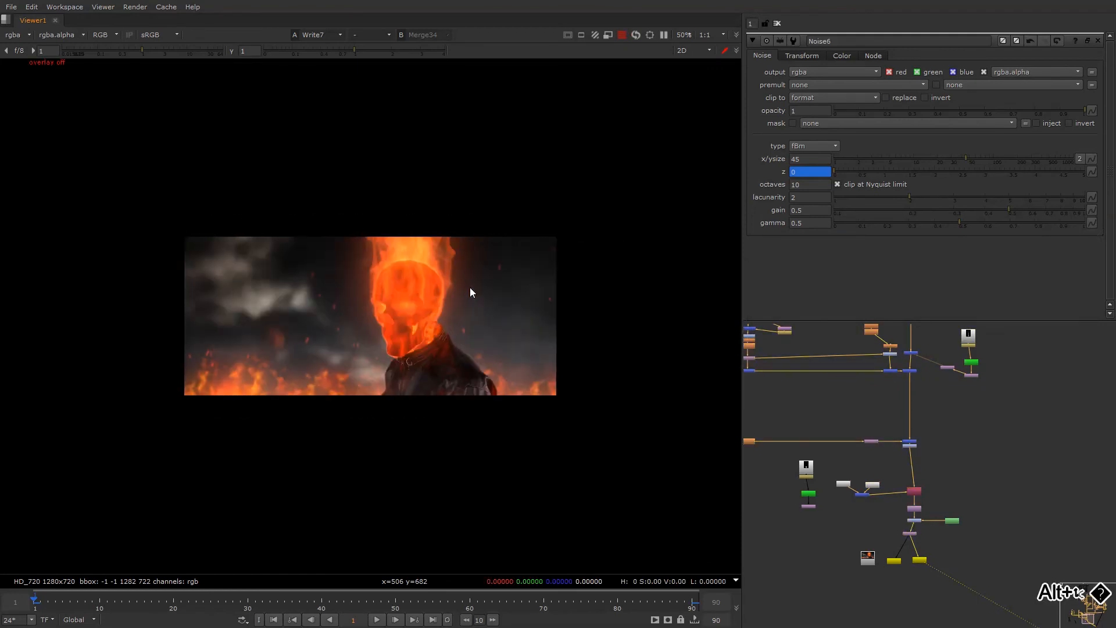
# - Copy the Roto12 node from the earlier skull branch and paste it beside the new STMap noise branch
pyautogui.scroll(-6, 919, 509)
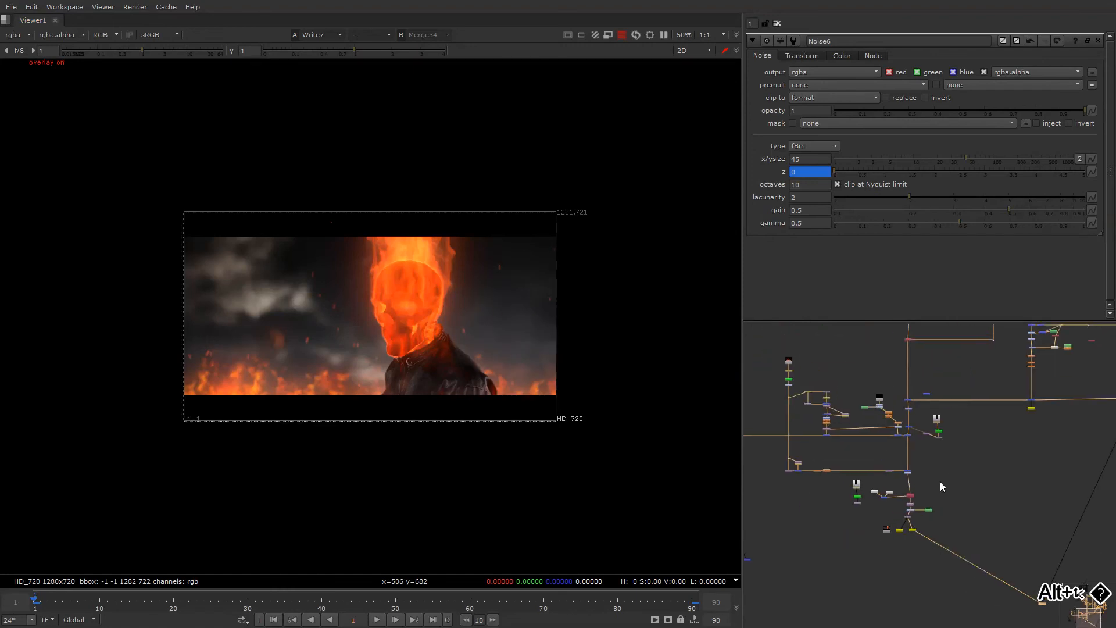
pyautogui.scroll(3, 1015, 464)
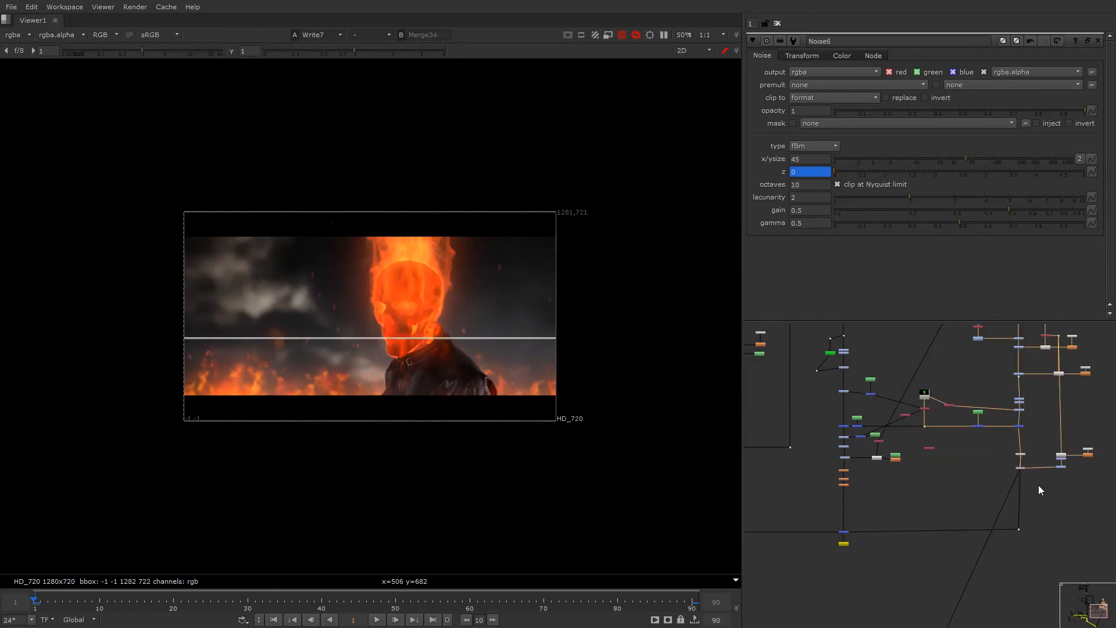
pyautogui.keyDown('alt'); pyautogui.moveTo(1049, 494); pyautogui.dragTo(985, 482); pyautogui.keyUp('alt')
pyautogui.scroll(3, 985, 462)
pyautogui.moveTo(942, 440)
pyautogui.keyDown('alt'); pyautogui.mouseDown()
pyautogui.moveTo(950, 461)
pyautogui.moveTo(928, 454)
pyautogui.mouseUp(); pyautogui.keyUp('alt')
pyautogui.click(843, 385)
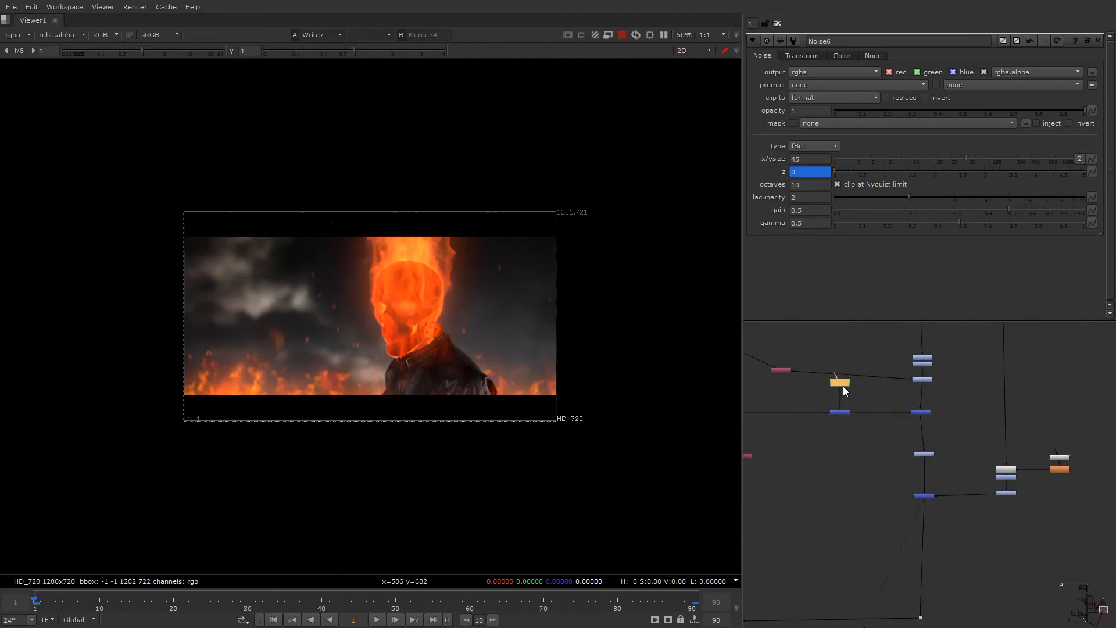
pyautogui.keyDown('alt'); pyautogui.moveTo(840, 433); pyautogui.dragTo(962, 488); pyautogui.keyUp('alt')
pyautogui.keyDown('alt'); pyautogui.moveTo(870, 458); pyautogui.dragTo(933, 467); pyautogui.keyUp('alt')
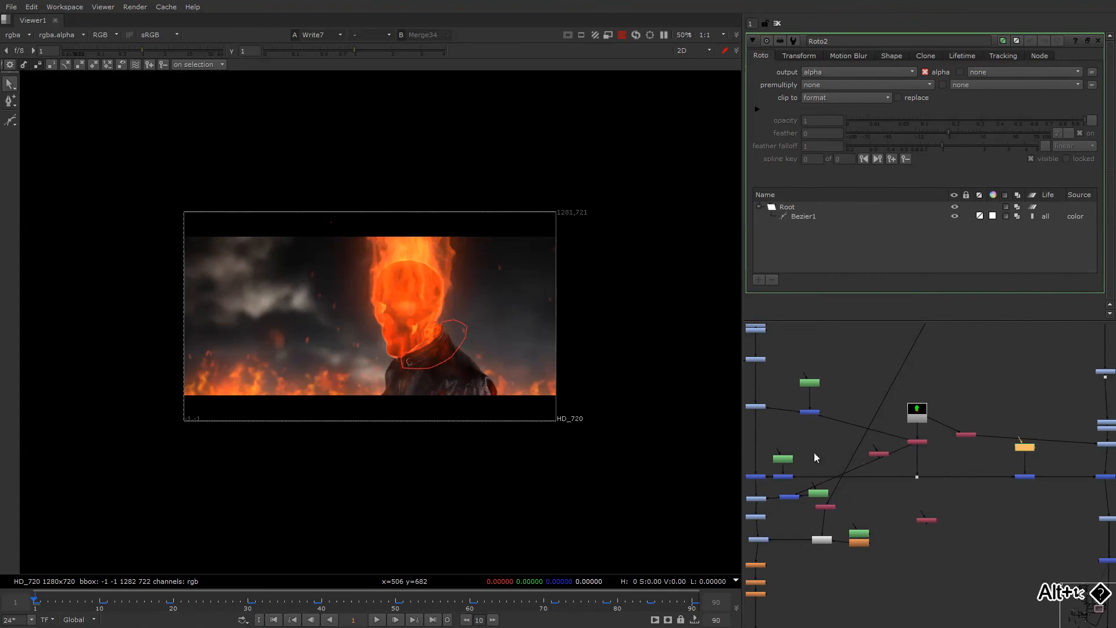
pyautogui.click(808, 384)
pyautogui.scroll(-3, 920, 468)
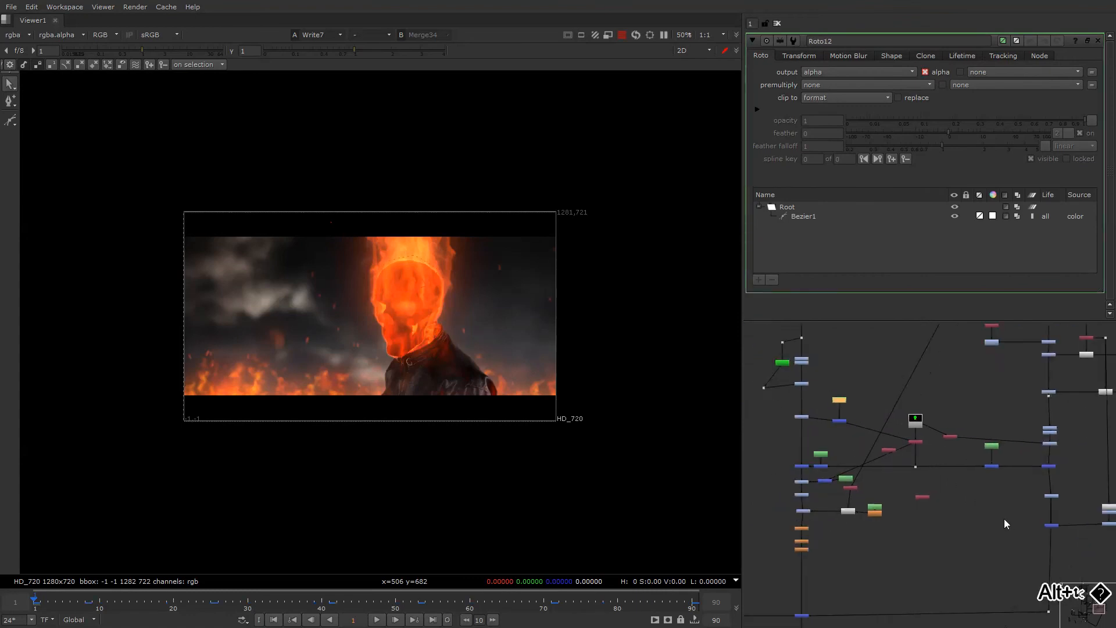
pyautogui.keyDown('alt'); pyautogui.moveTo(1006, 523); pyautogui.dragTo(985, 503); pyautogui.keyUp('alt')
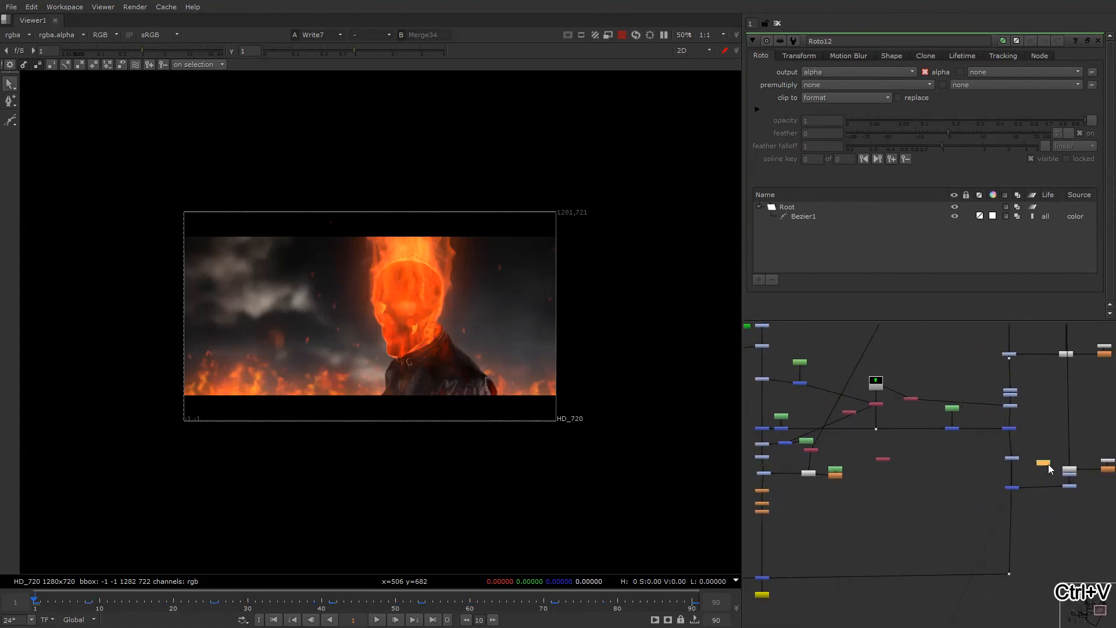
pyautogui.scroll(4, 1042, 479)
# - Insert a Grade node between the noise branch's ColorCorrect and the merge, masked by the pasted Roto
pyautogui.click(1042, 480)
pyautogui.press('g')
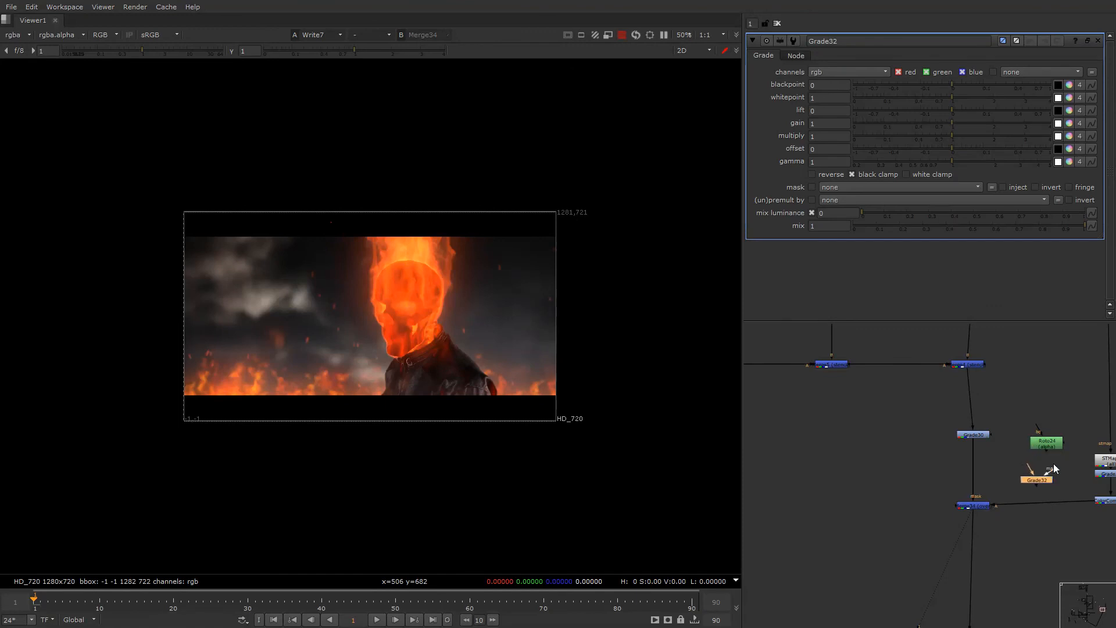
pyautogui.moveTo(1045, 499); pyautogui.dragTo(1046, 500)
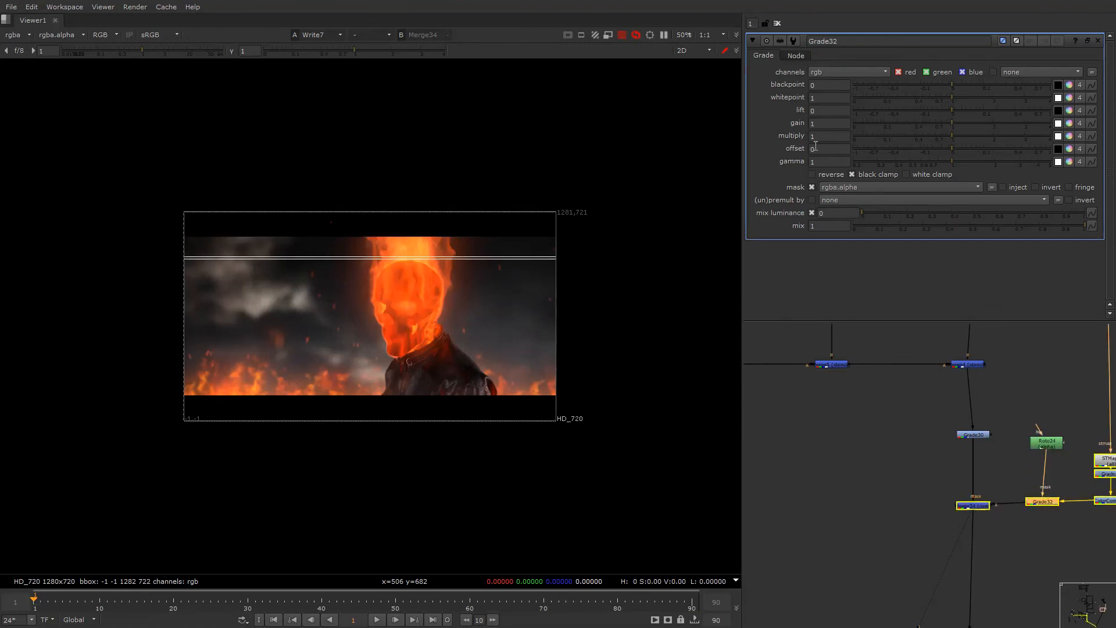
# - Set the new Grade's whitepoint to 0.2
pyautogui.moveTo(926, 99); pyautogui.dragTo(898, 96)
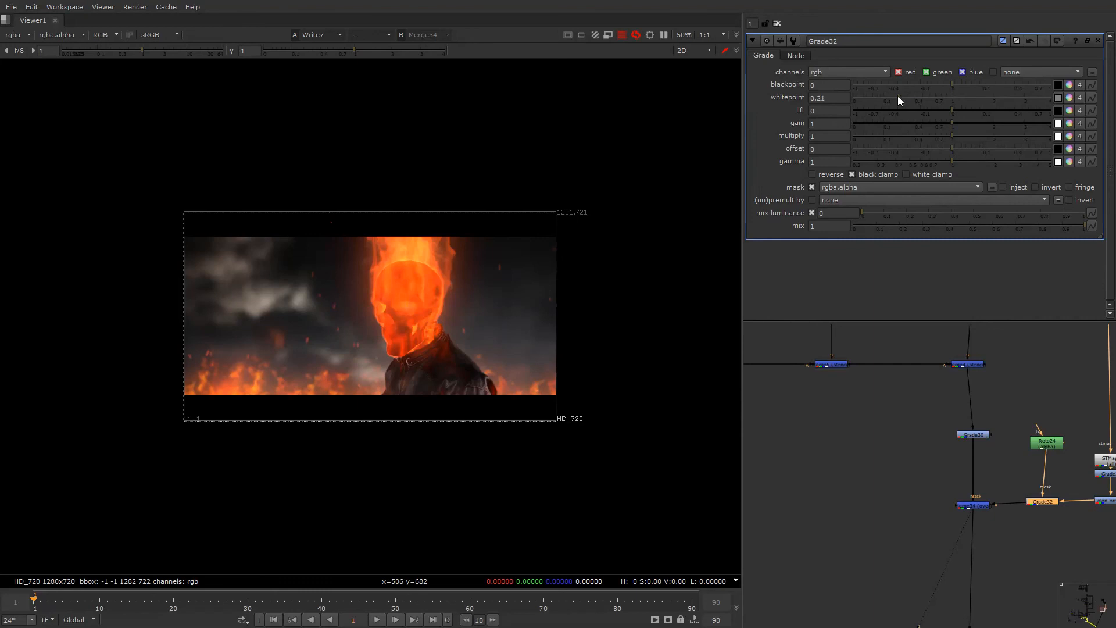
pyautogui.rightClick(658, 183)
pyautogui.click(657, 183)
pyautogui.scroll(-4, 1038, 440)
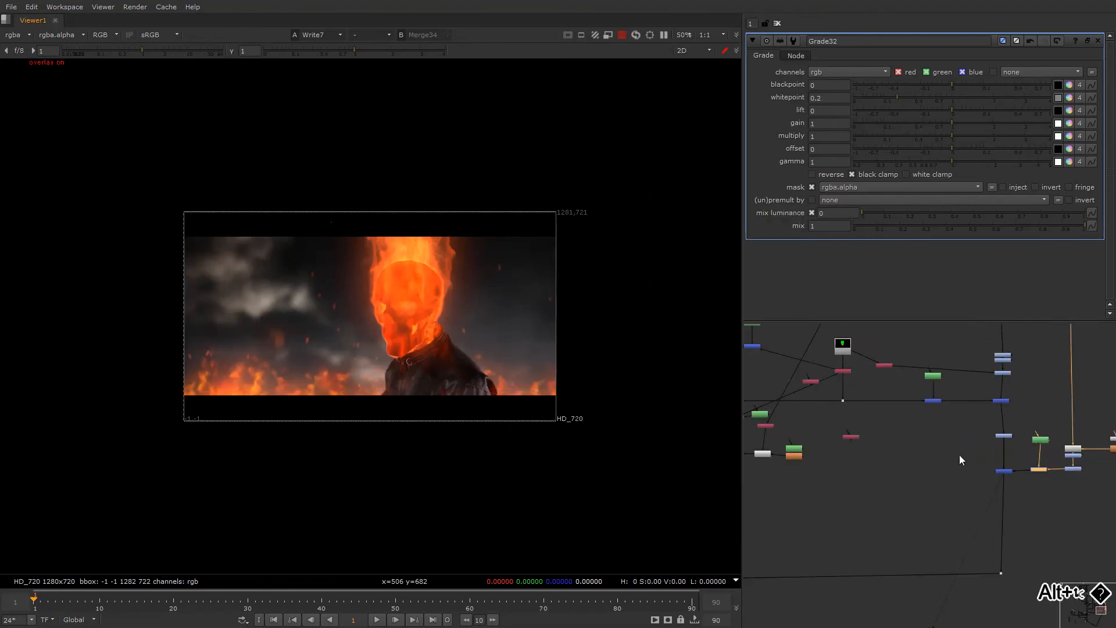
# - View the Read14 render and the Write7 output in turn to compare the two skull versions
pyautogui.keyDown('alt'); pyautogui.moveTo(959, 455); pyautogui.dragTo(1008, 426); pyautogui.keyUp('alt')
pyautogui.scroll(-4, 1008, 425)
pyautogui.keyDown('alt'); pyautogui.moveTo(874, 502); pyautogui.dragTo(970, 432); pyautogui.keyUp('alt')
pyautogui.keyDown('alt'); pyautogui.moveTo(902, 462); pyautogui.dragTo(965, 410); pyautogui.keyUp('alt')
pyautogui.scroll(3, 877, 526)
pyautogui.click(856, 521)
pyautogui.press('1')
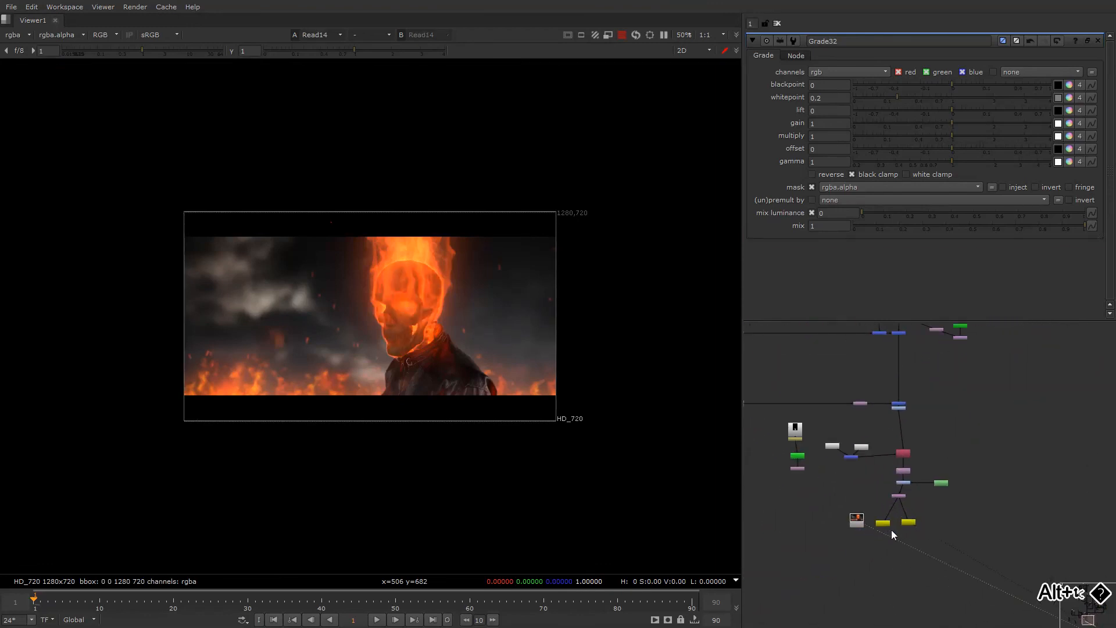
pyautogui.click(909, 522)
pyautogui.press('1')
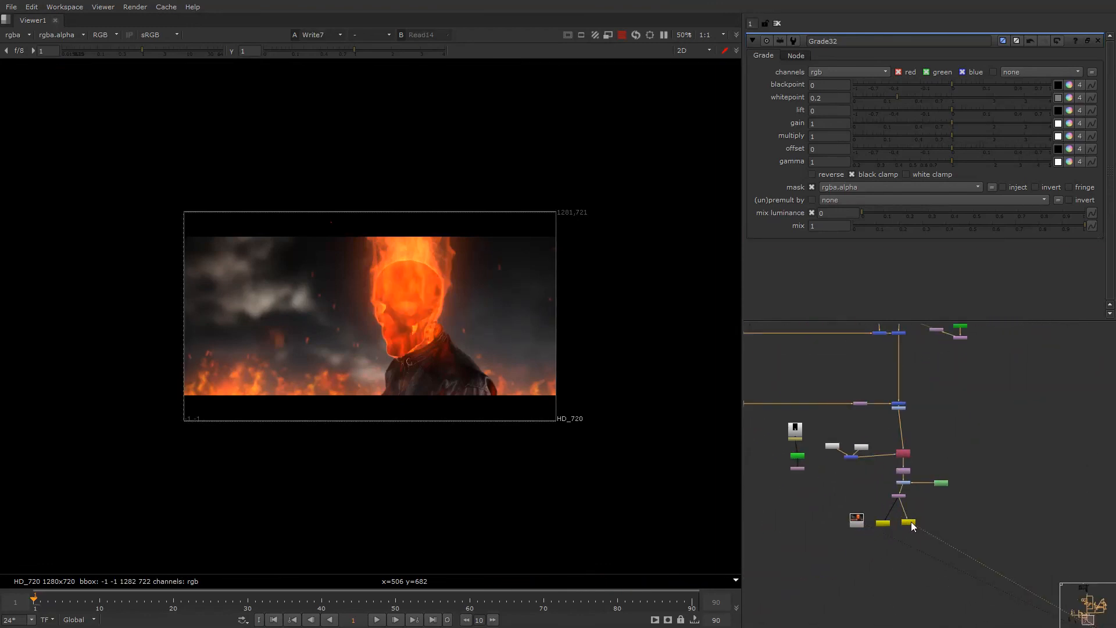
# - Render frames 1-90 from the Dark_GR_v001 Write node with the global range and save the script
pyautogui.doubleClick(911, 521)
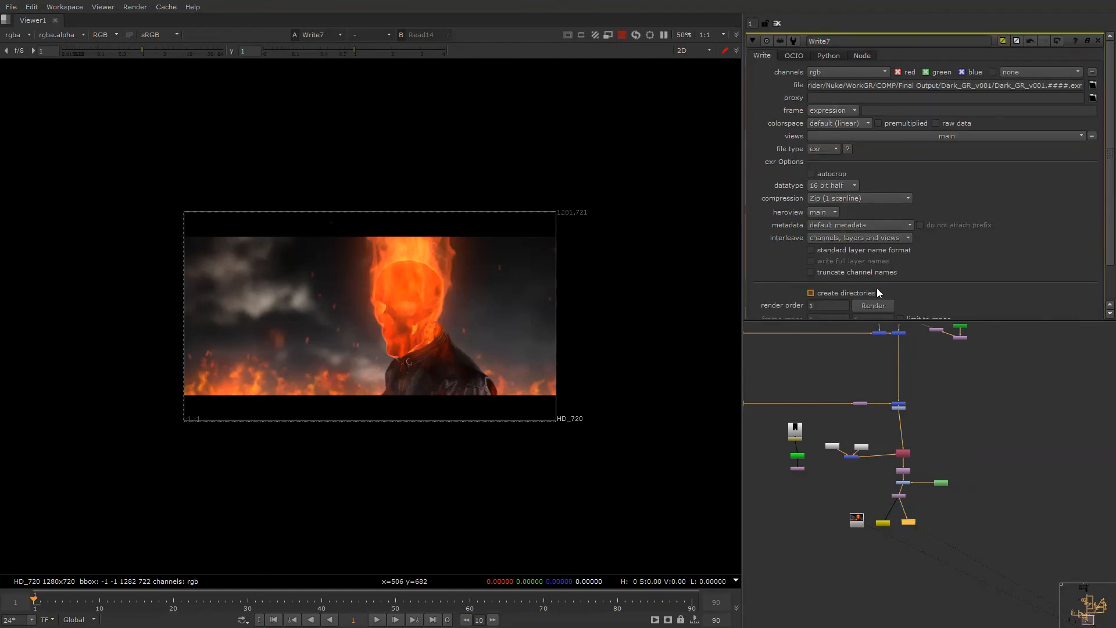
pyautogui.click(872, 306)
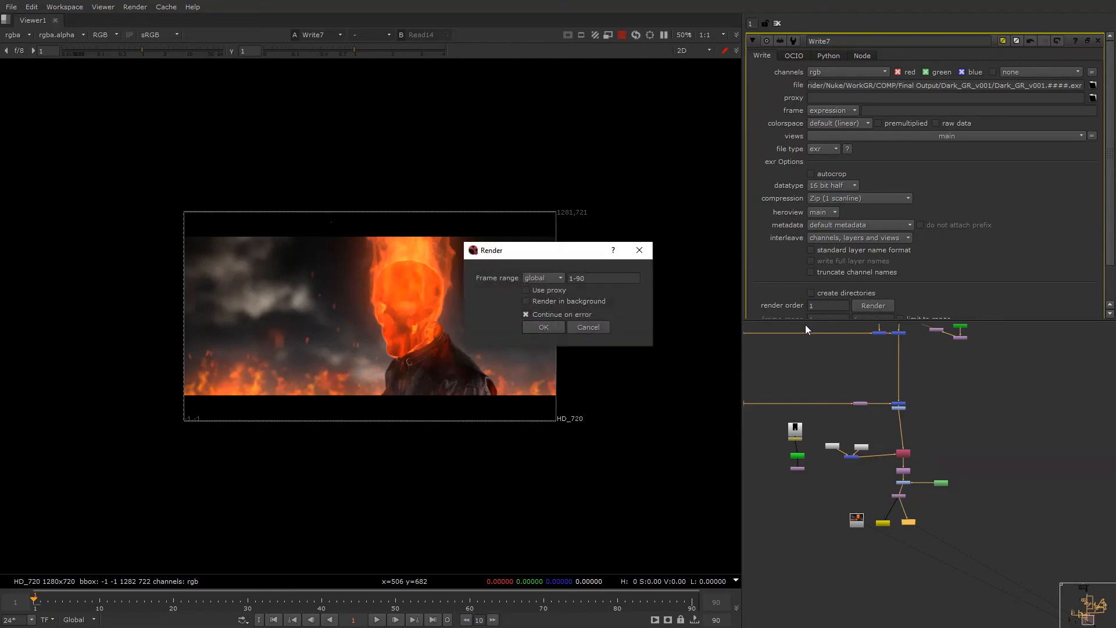
pyautogui.click(540, 323)
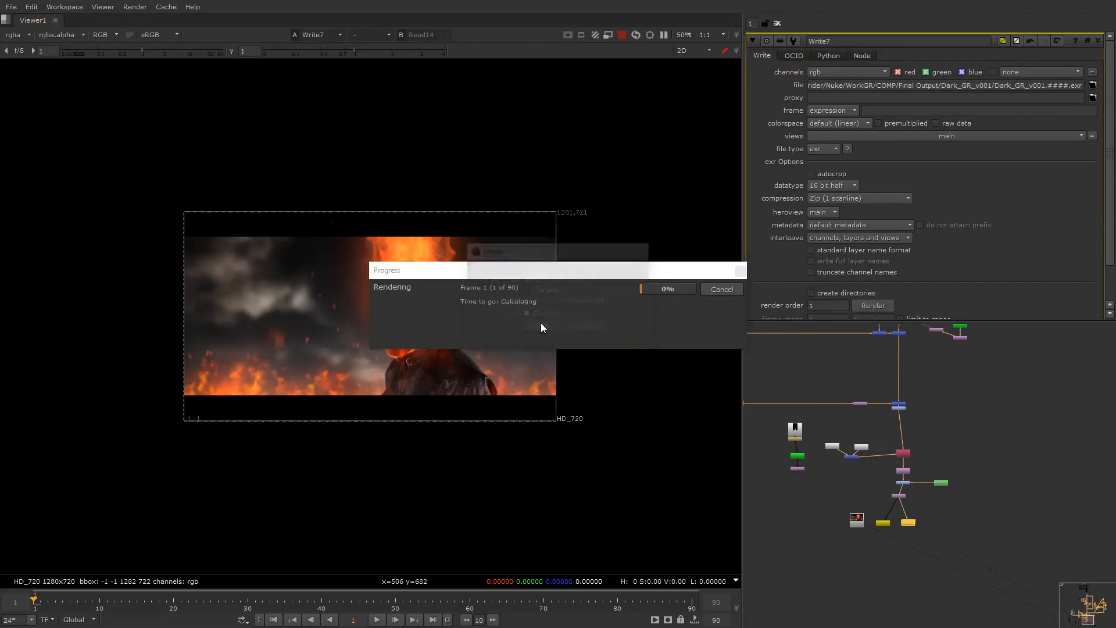
pyautogui.hotkey('ctrl', 's')
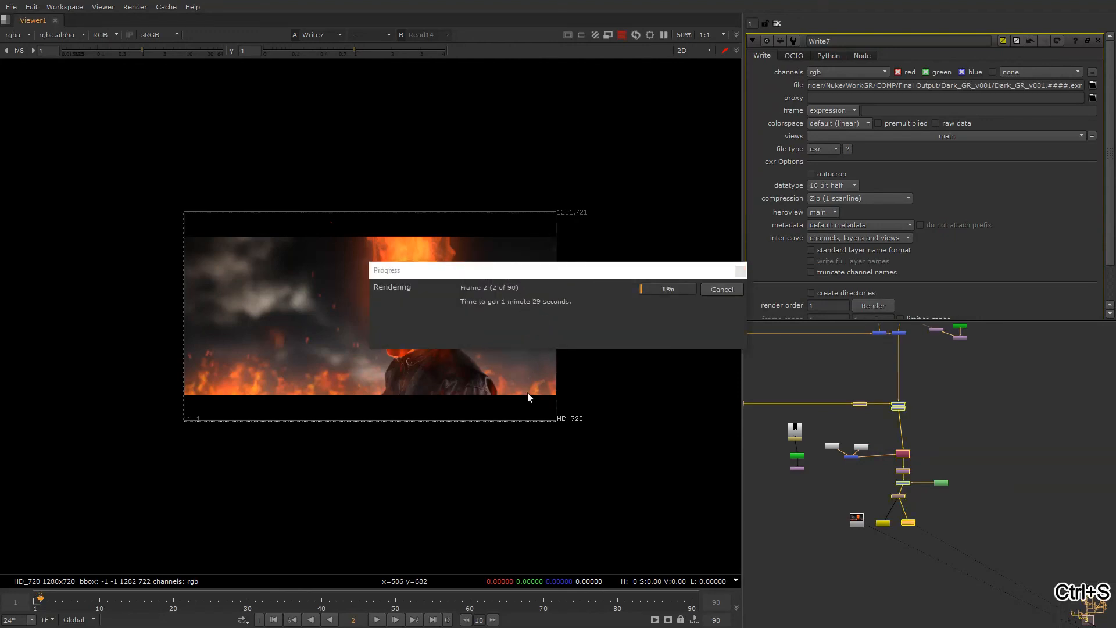